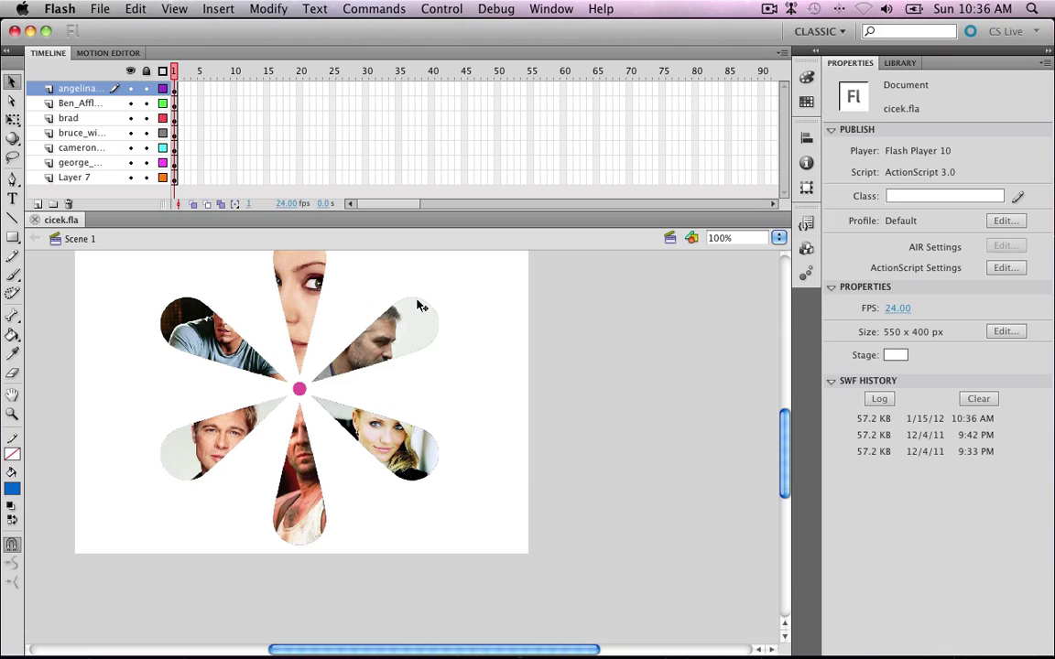
Set the document's stage colour to grey, sampled from the surrounding interface
scroll(467, 325, left, 5)
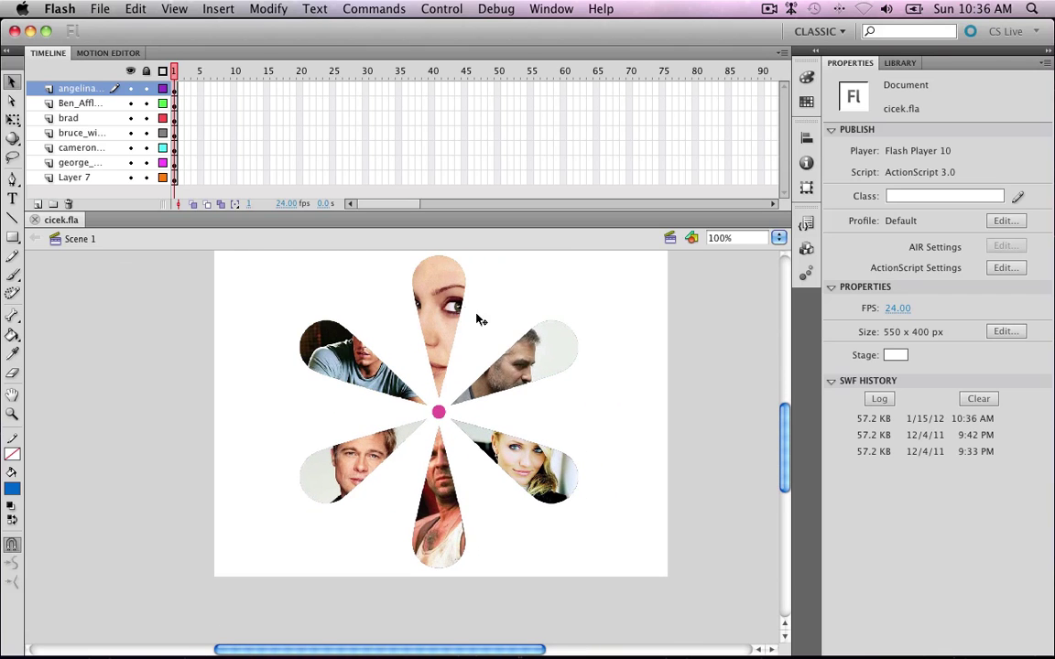
click(898, 356)
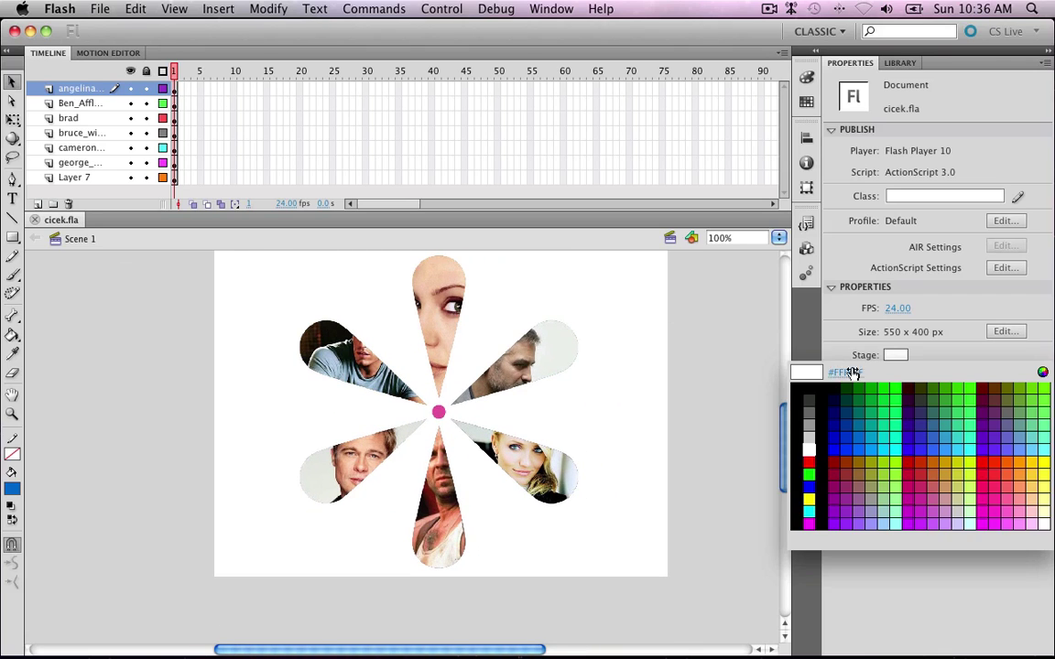
click(725, 377)
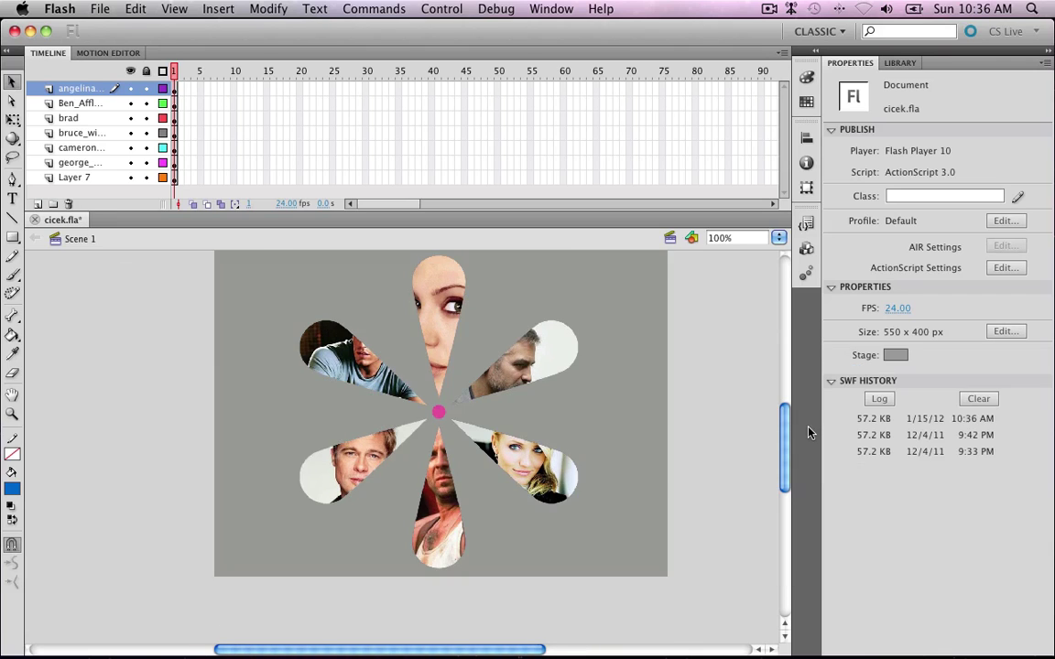
Inspect the properties of the pink dot at the centre of the flower
click(540, 352)
click(440, 414)
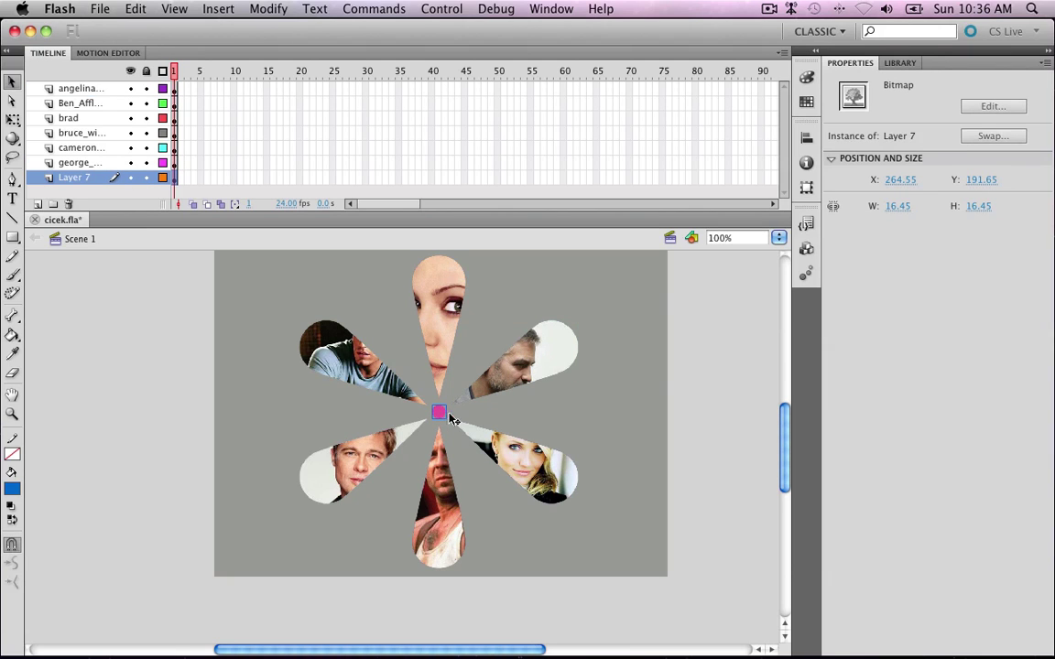
click(458, 409)
click(444, 416)
key(ctrl+b)
click(645, 397)
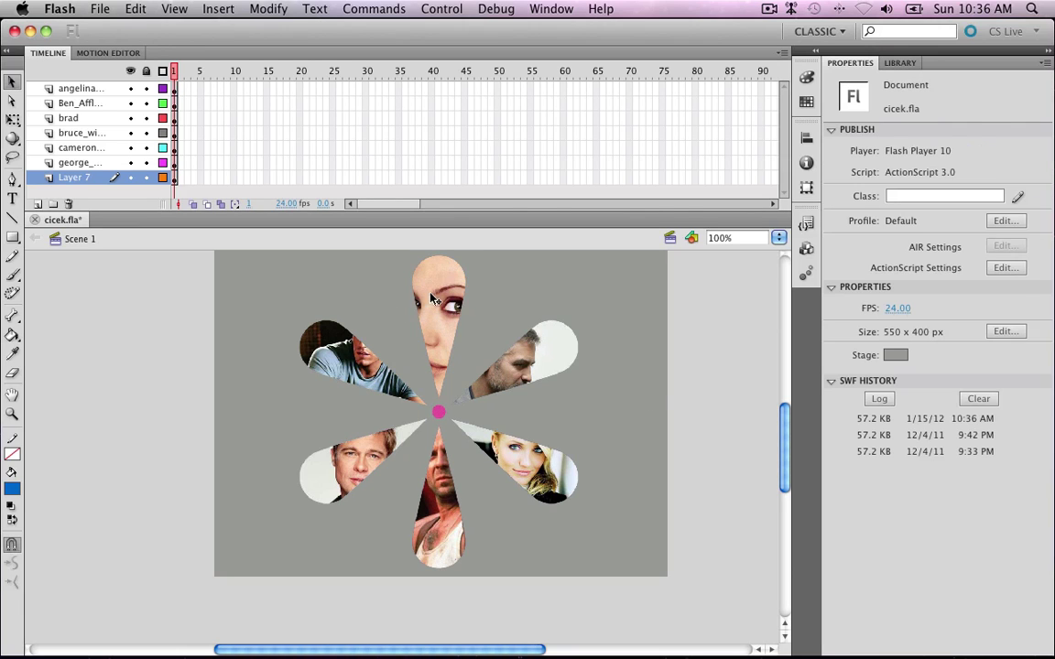
Check the top petal's button properties and test the movie in a preview window
click(436, 298)
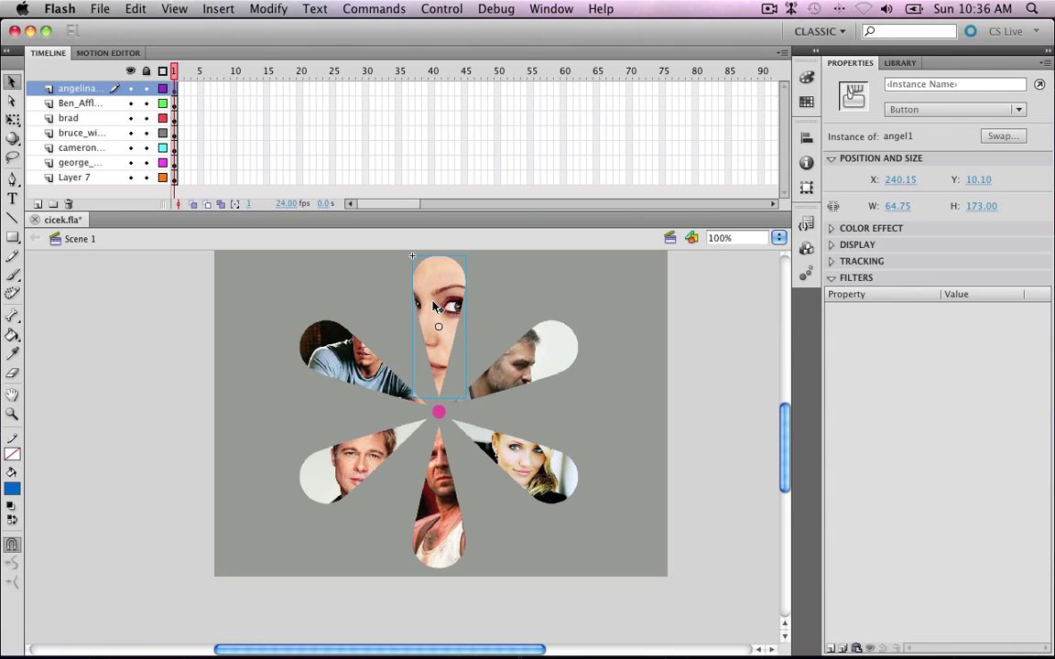
key(super+Return)
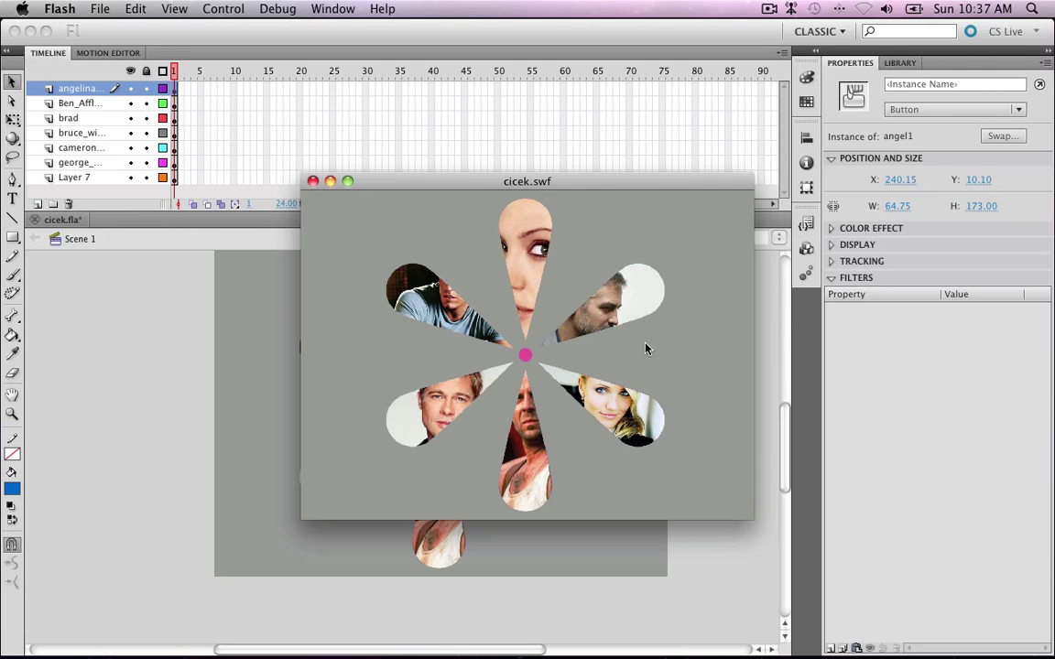
click(312, 182)
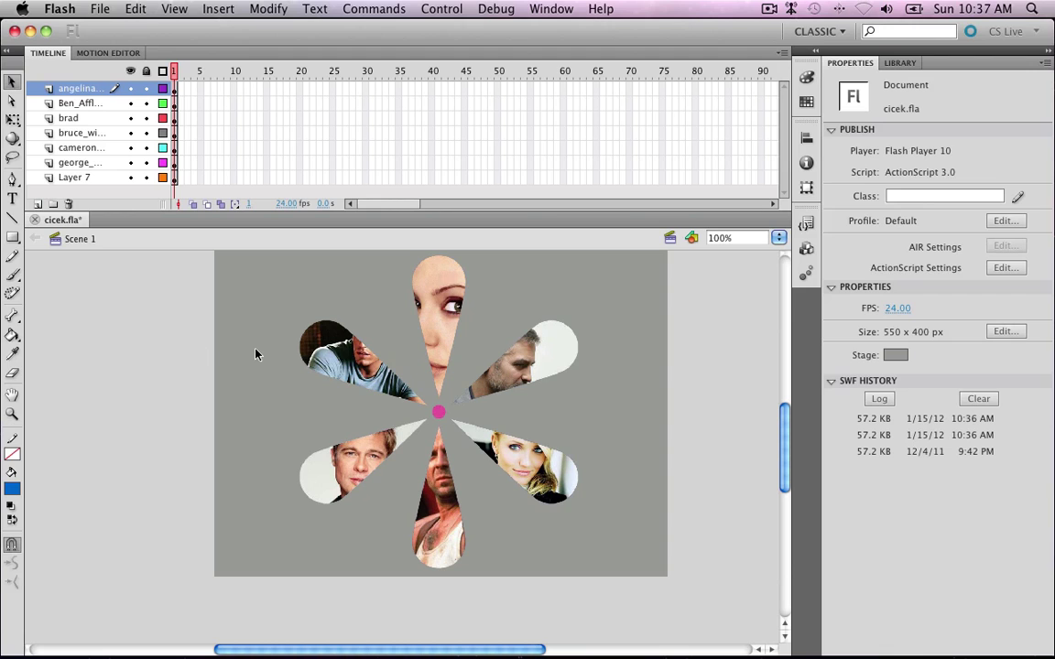
Close the cicek.fla document
key(super+w)
key(Escape)
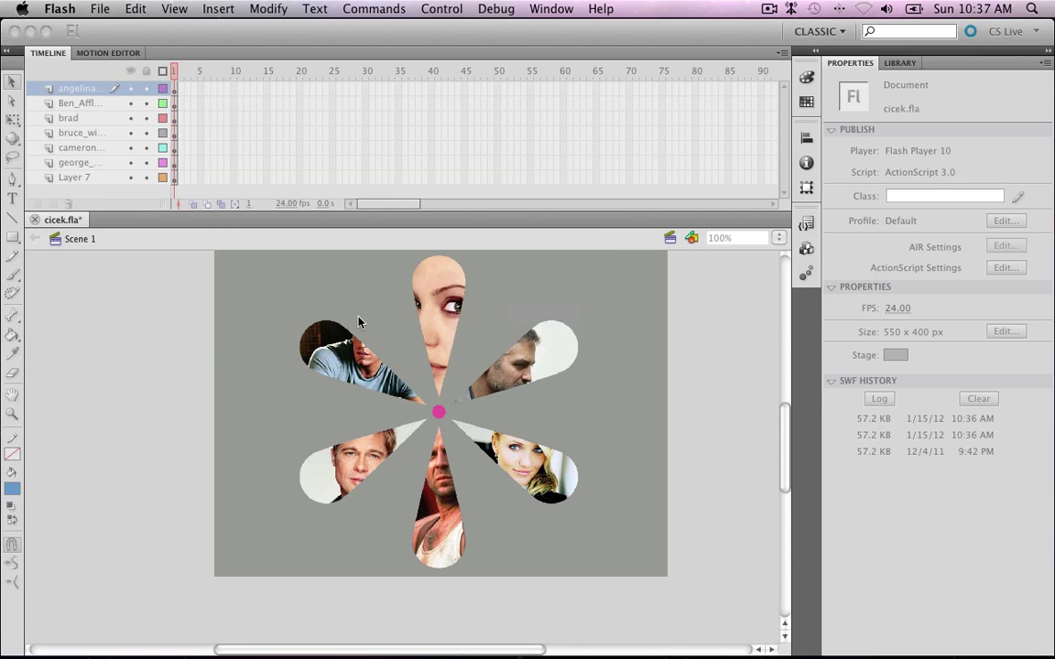
key(super+w)
Launch Adobe Illustrator CS5 from its folder in Applications
mouse_move(313, 657)
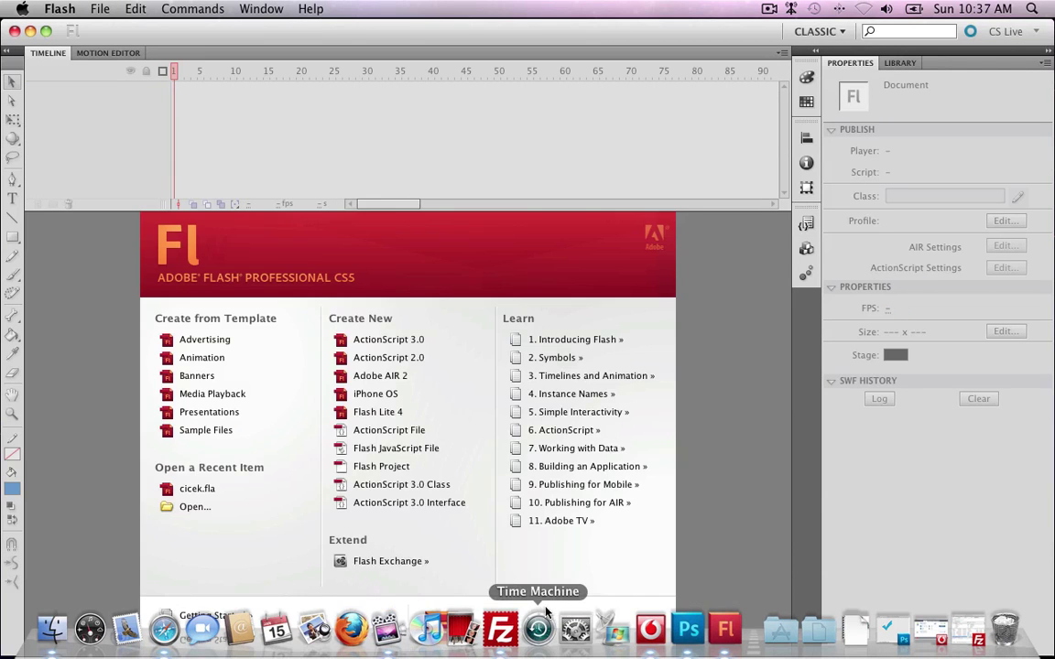
click(794, 632)
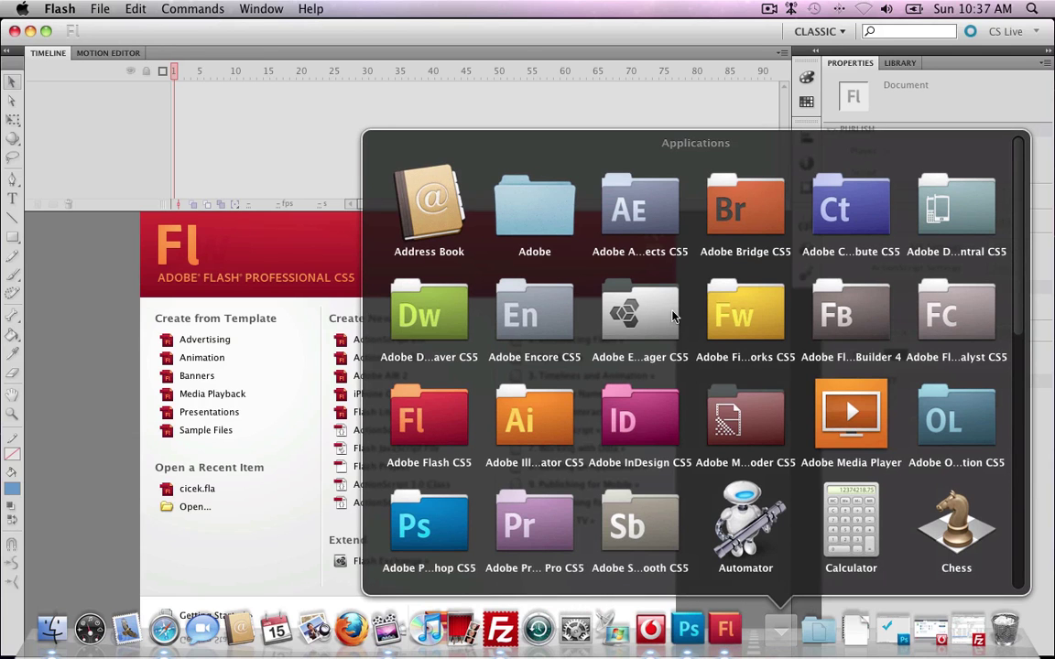
click(544, 419)
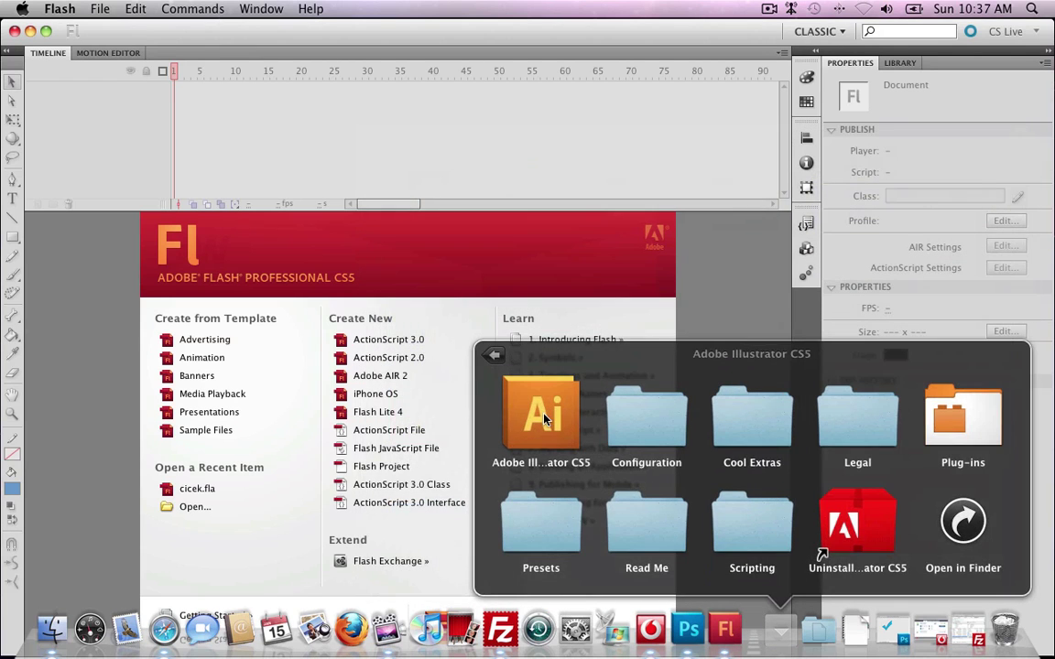
click(544, 419)
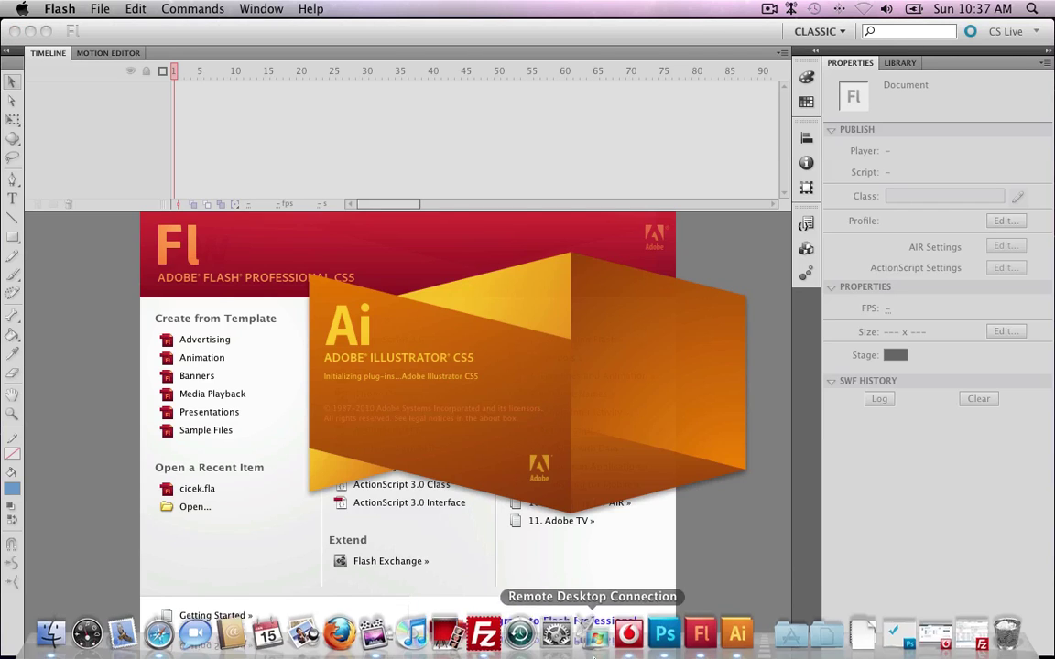
Switch to Photoshop and create a 1024 x 768 pixel RGB document at 72 pixels/inch with a white background
click(675, 631)
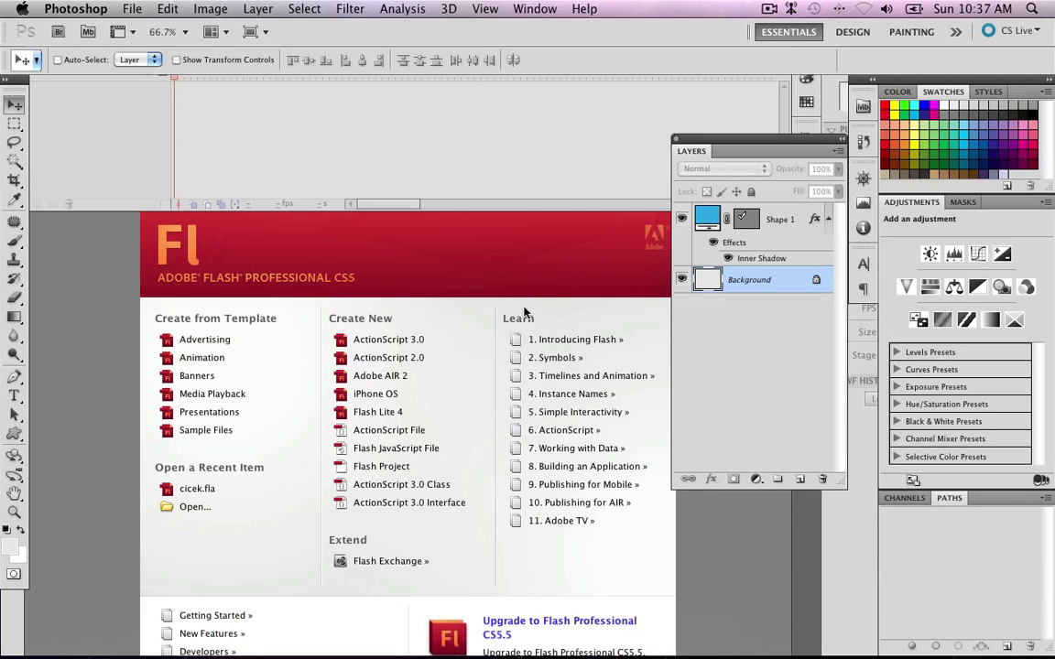
click(130, 9)
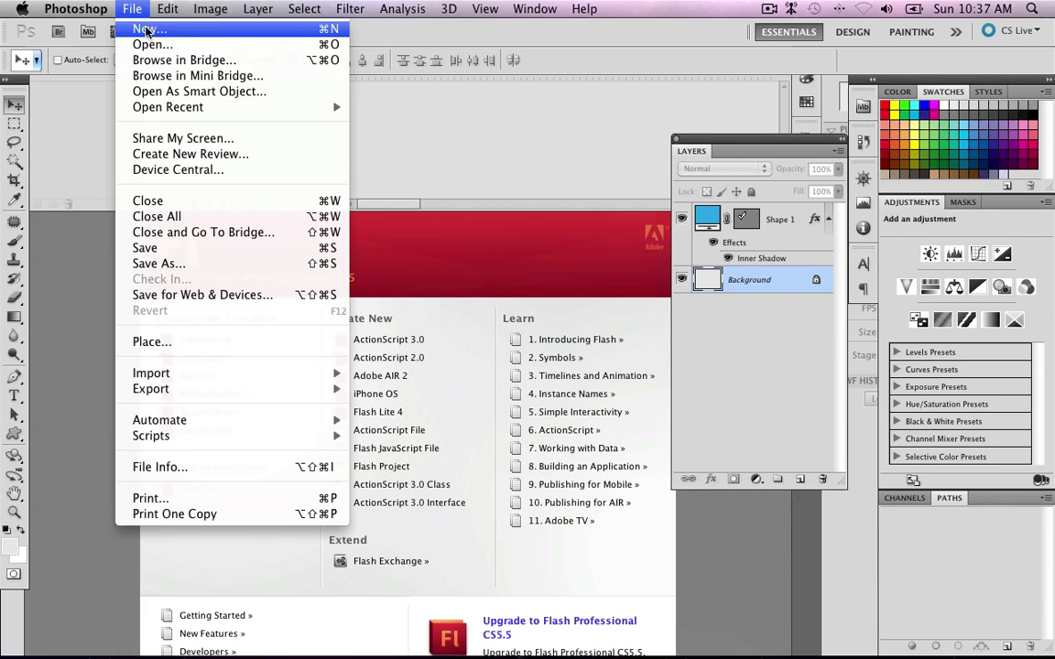
click(137, 32)
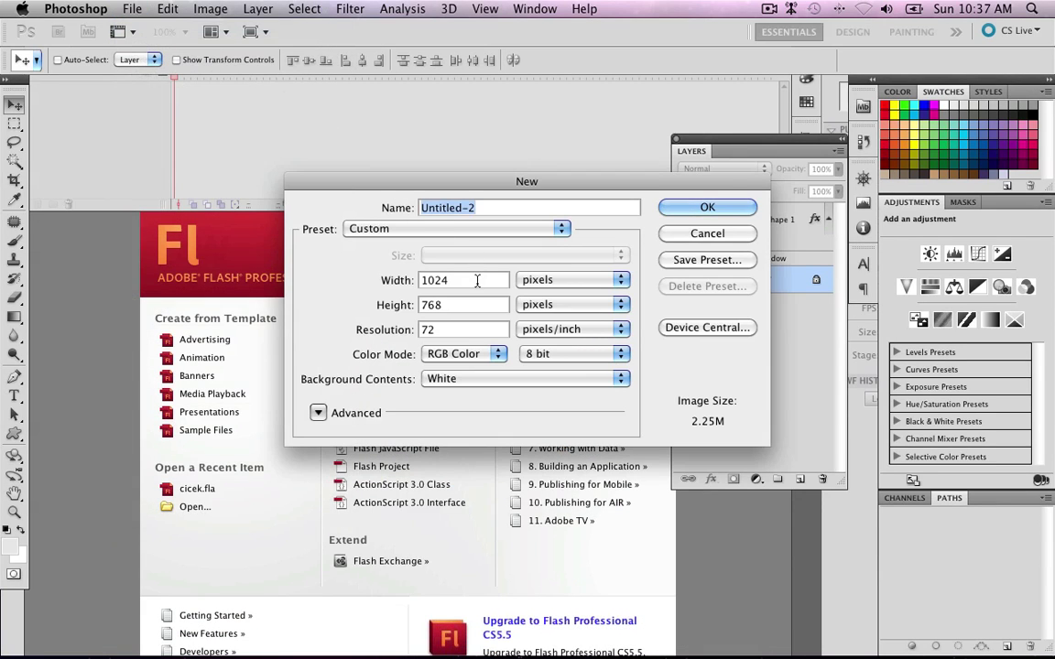
click(707, 208)
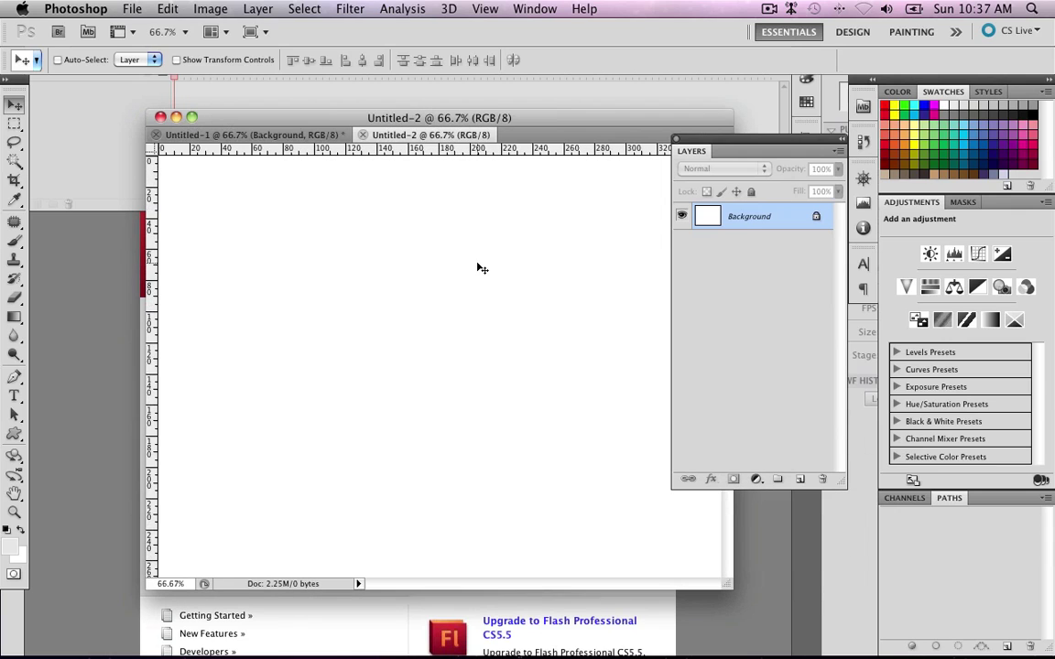
Reset the colours to default and fill the Background layer with black
drag(432, 111, 375, 107)
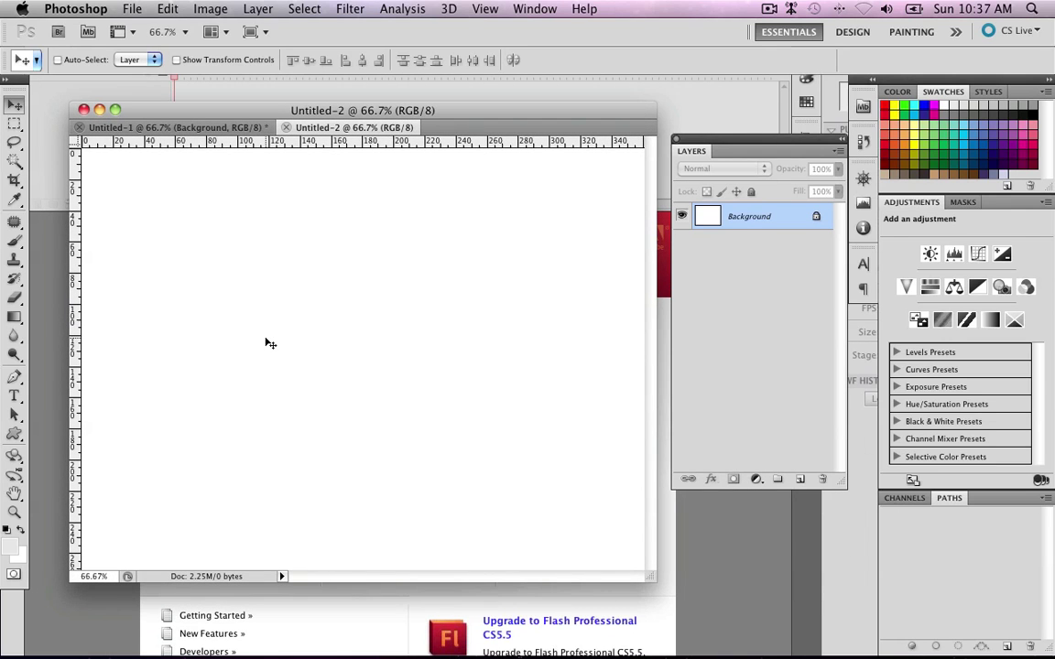
key(d)
key(alt+BackSpace)
Add a small amount of monochromatic noise to the black Background layer with the Add Noise filter
click(350, 9)
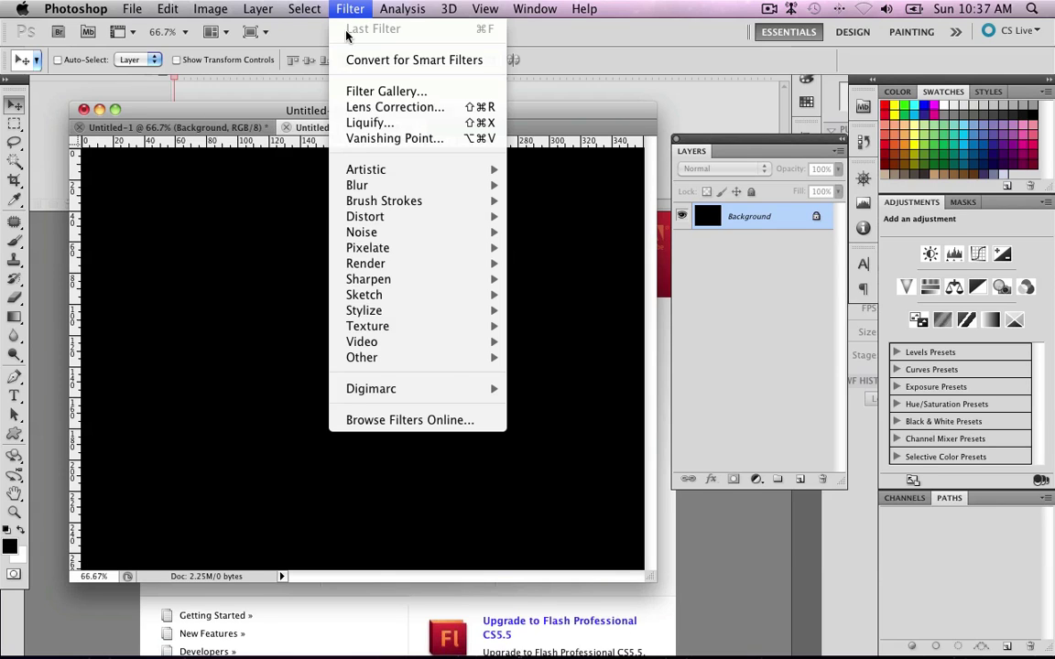
mouse_move(404, 233)
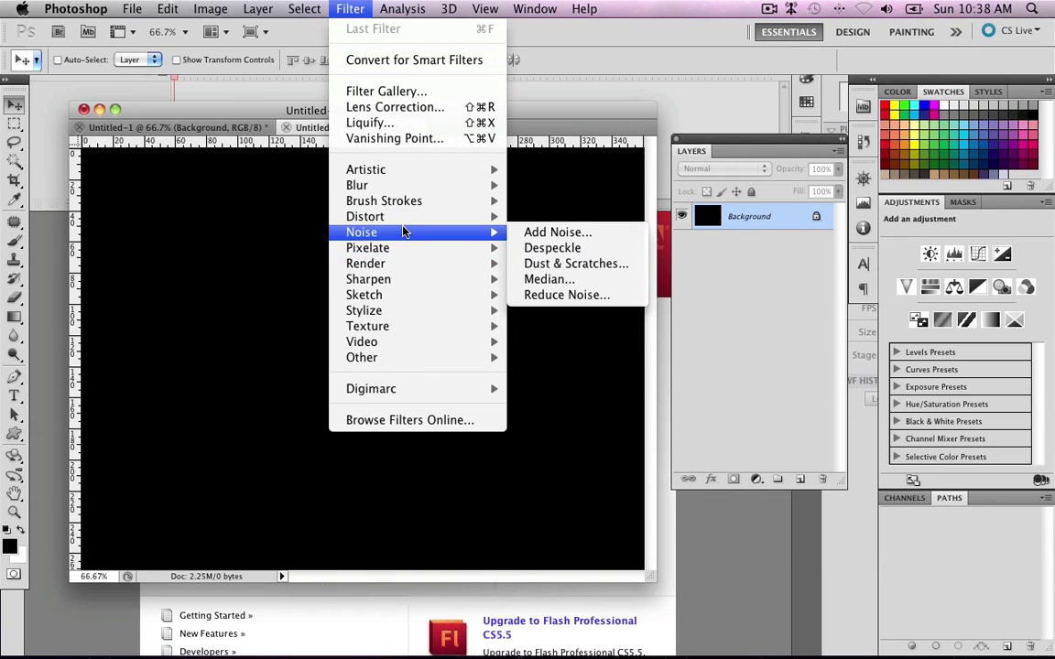
click(540, 232)
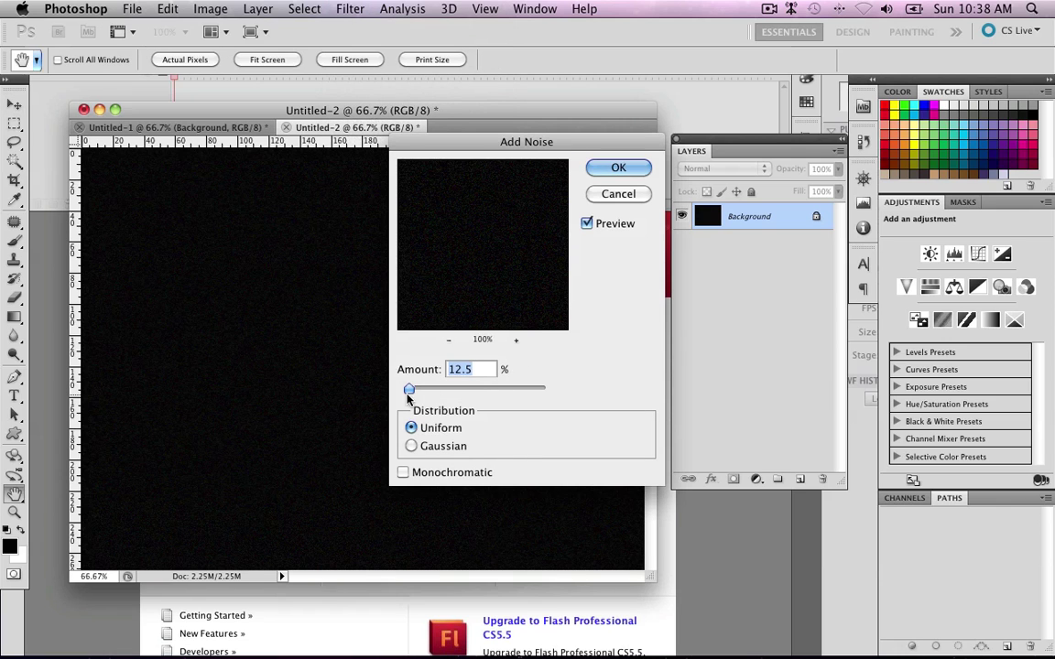
drag(409, 391, 411, 392)
click(403, 472)
click(620, 168)
key(v)
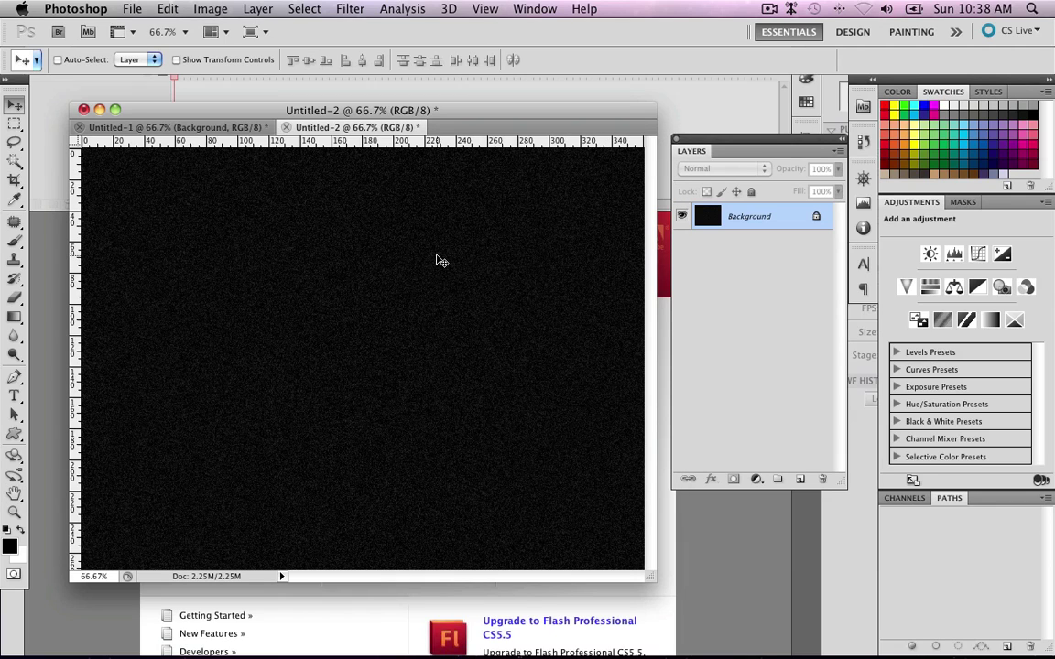
Switch to Illustrator and create a new document from the Web profile at 1024 x 768 pixels
click(47, 274)
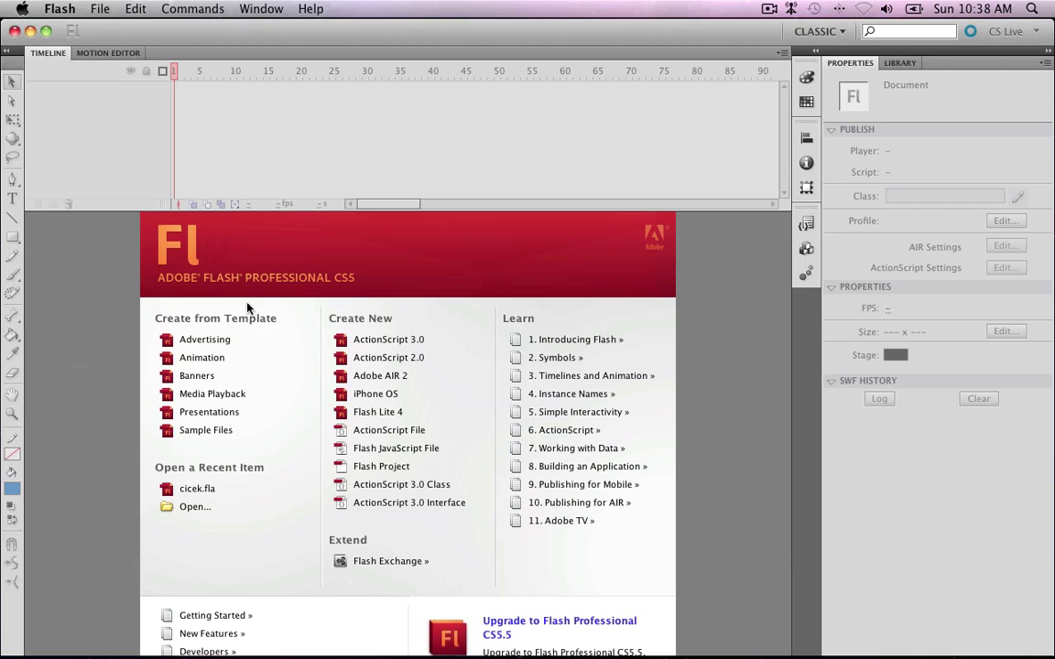
mouse_move(311, 632)
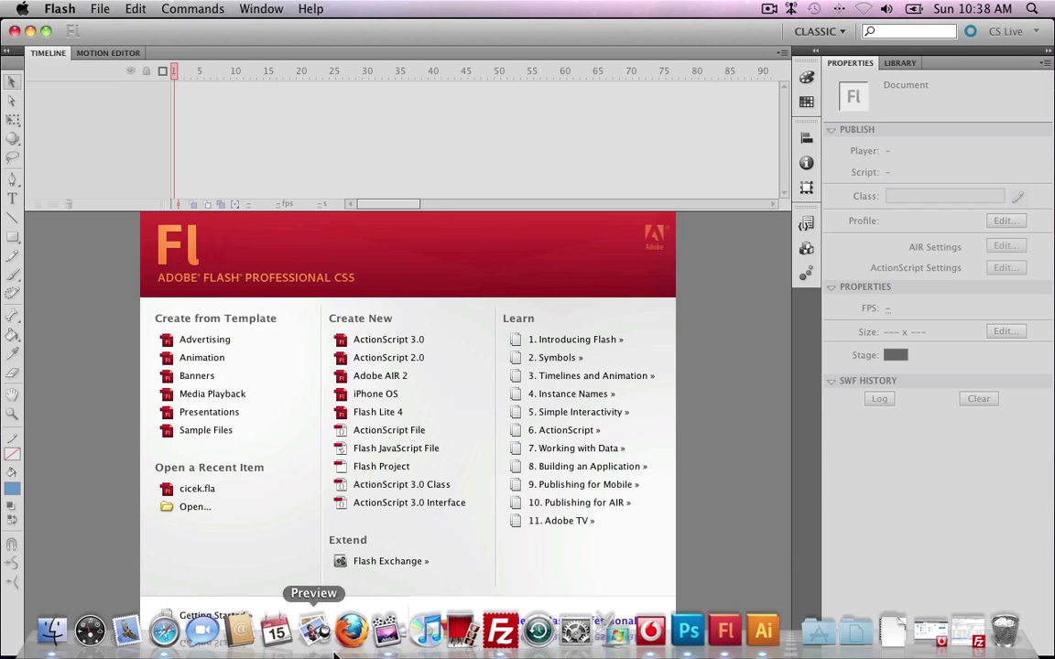
click(760, 628)
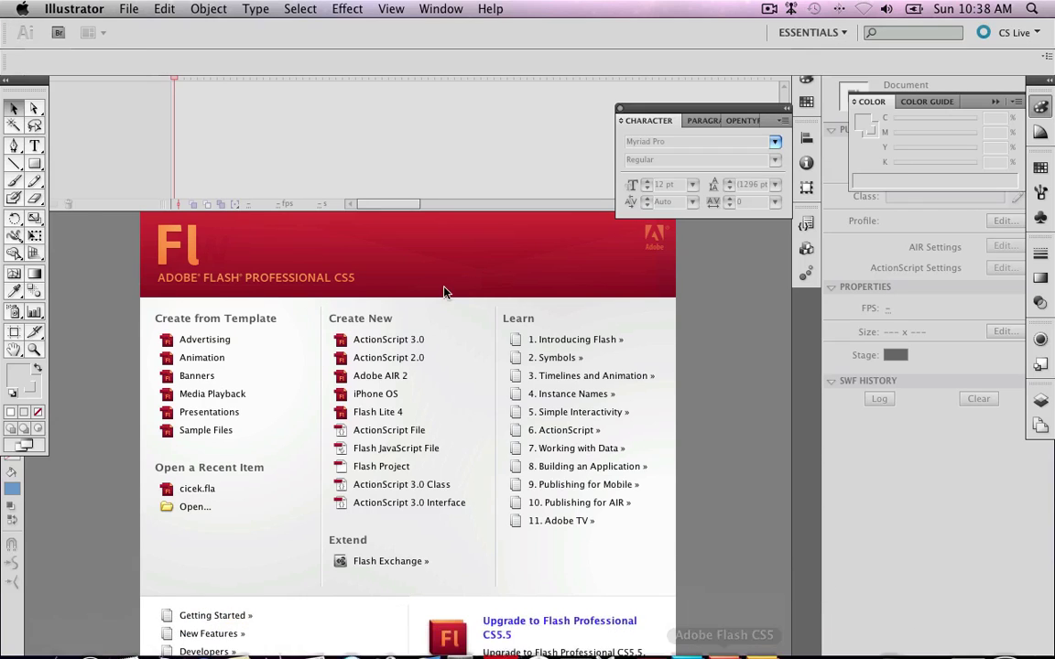
click(129, 11)
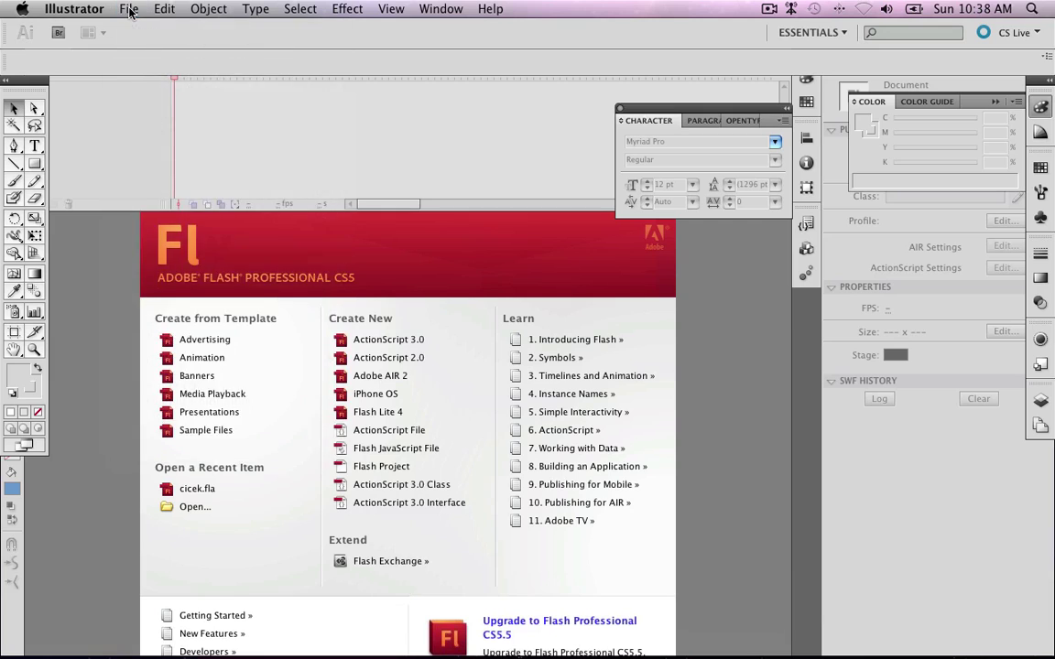
click(137, 33)
click(449, 241)
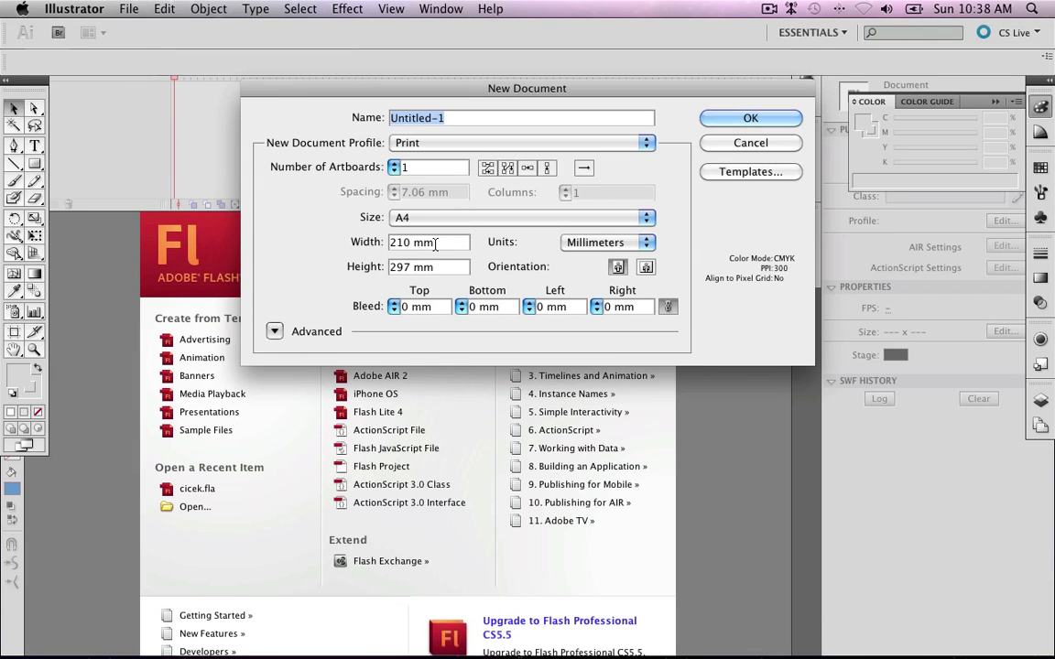
click(458, 143)
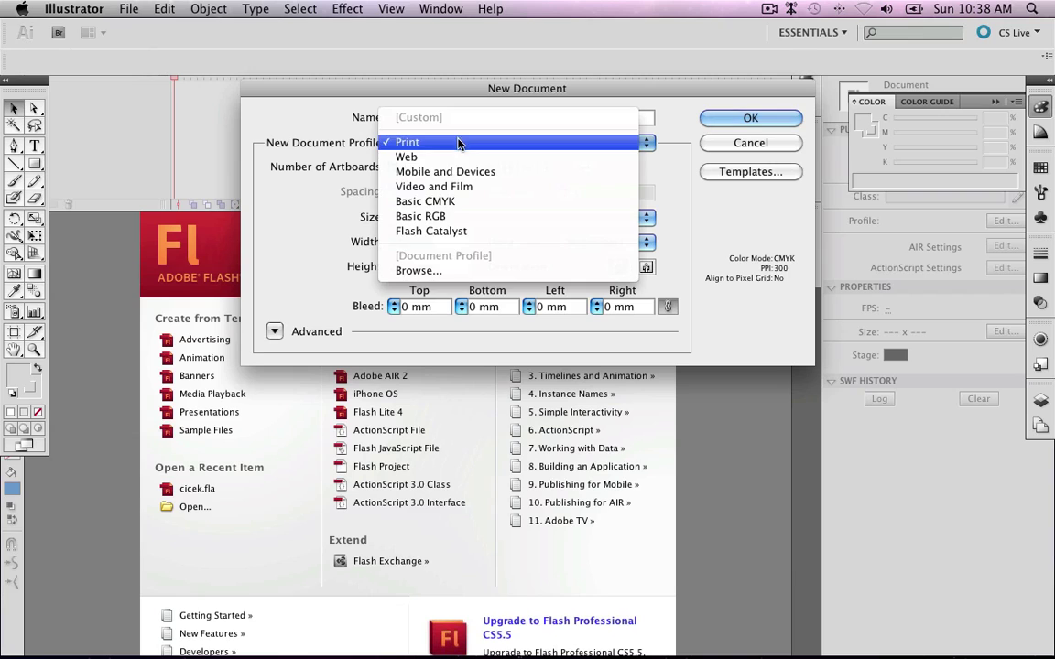
click(406, 156)
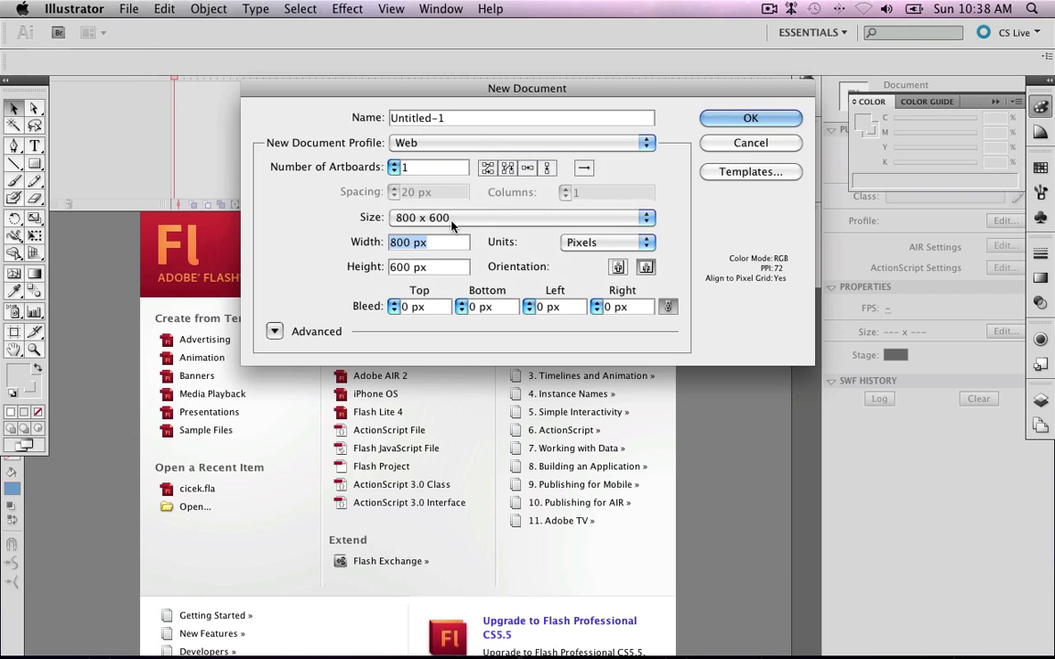
click(421, 217)
click(429, 232)
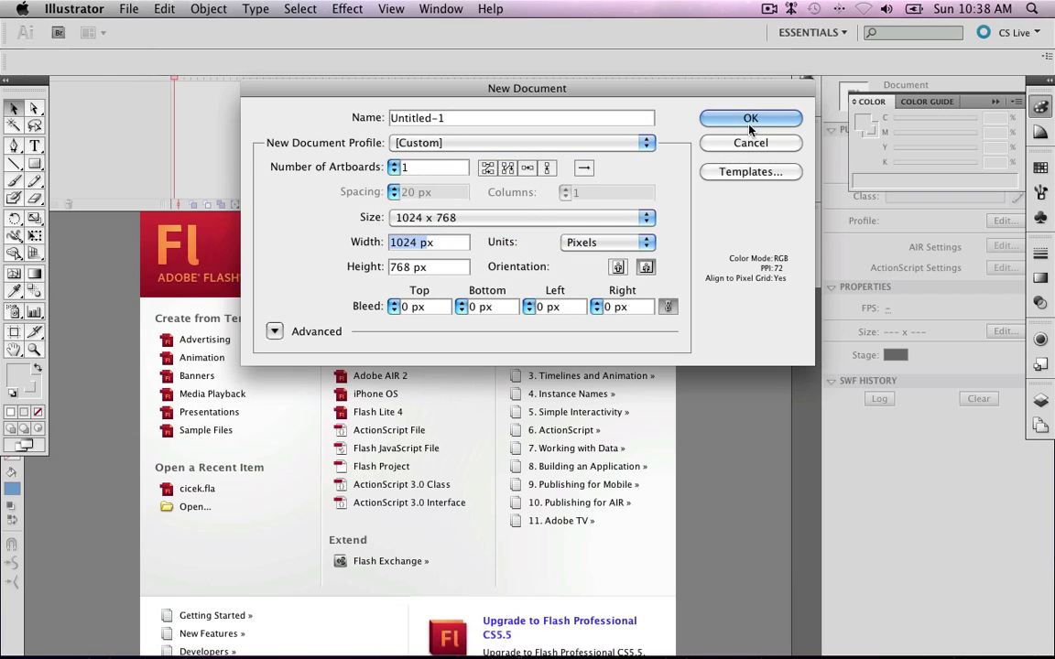
click(746, 118)
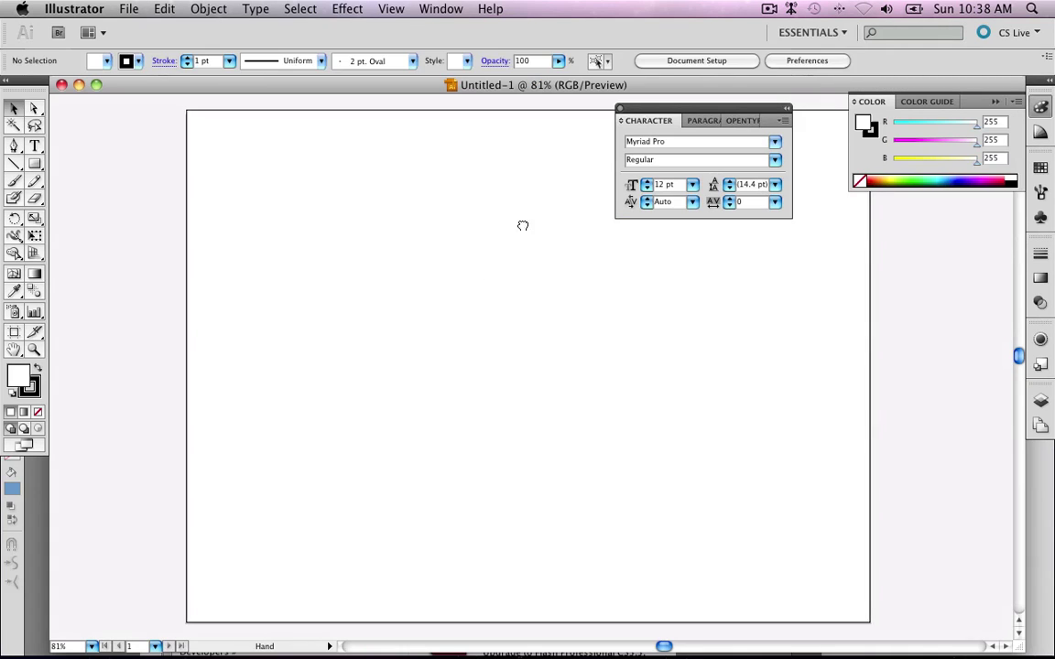
Move the floating Character settings off the artboard to just below the Color settings
drag(523, 224, 430, 205)
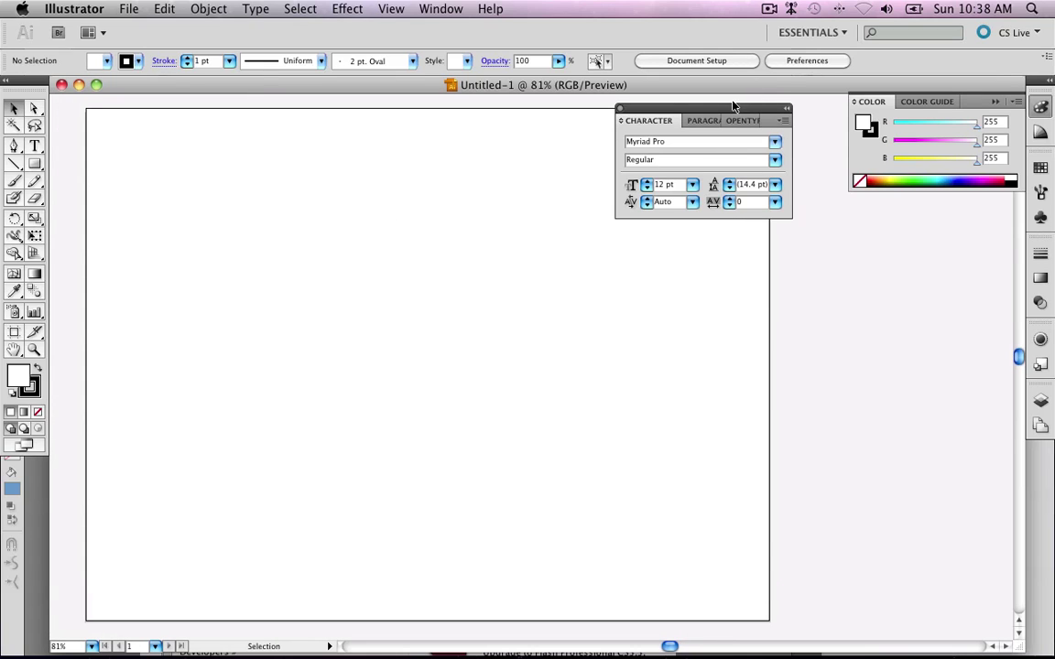
drag(732, 106, 861, 176)
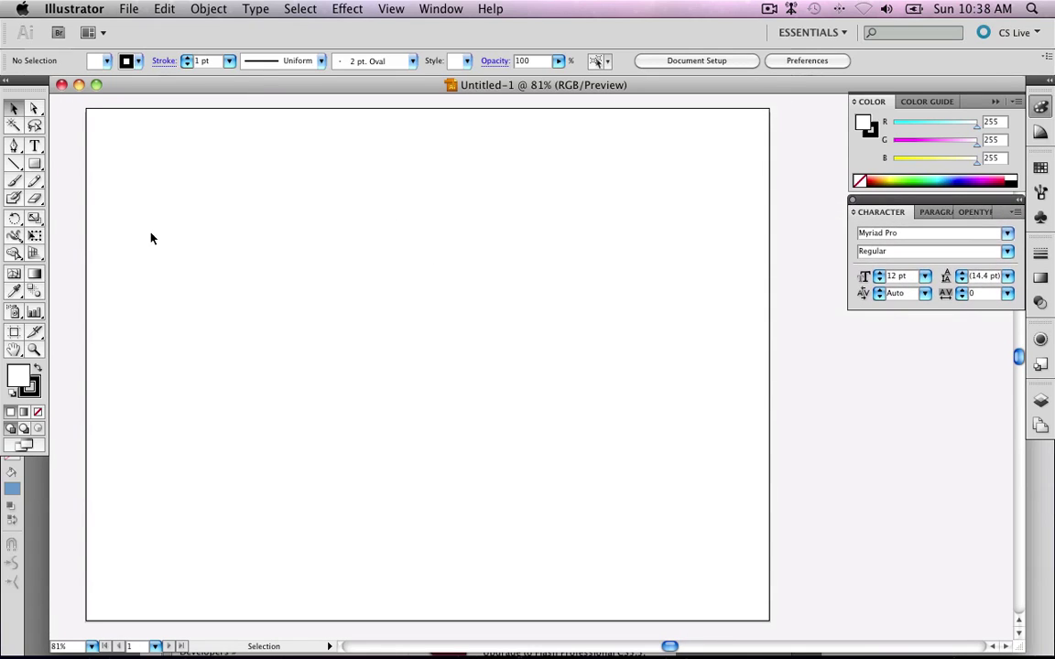
Draw a circle about 241 px in diameter in the upper middle of the artboard with the Ellipse tool
drag(35, 164, 91, 208)
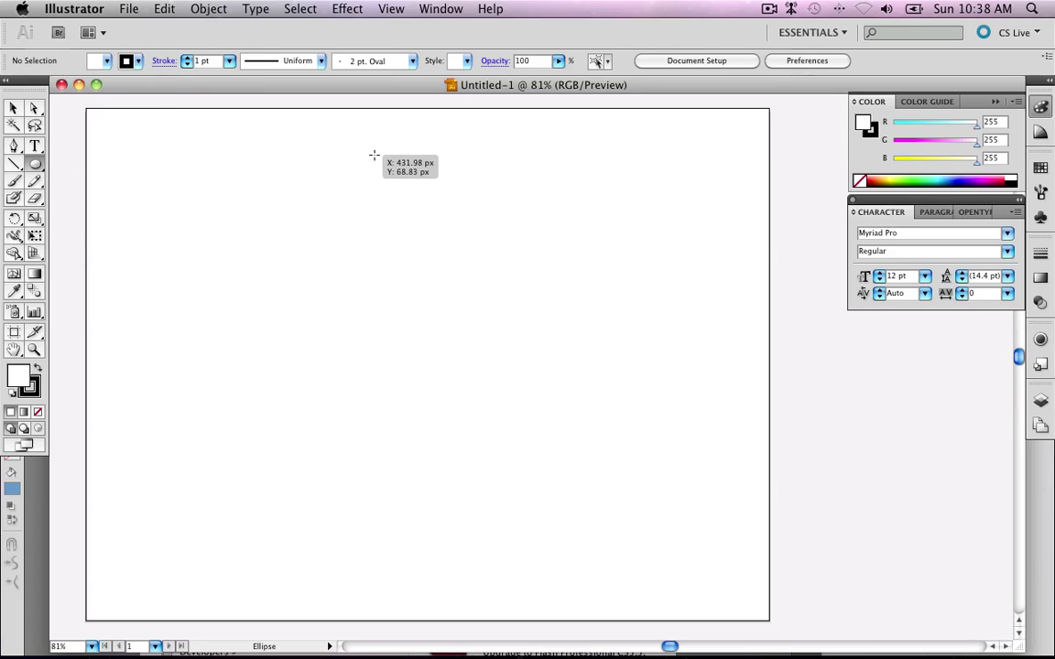
drag(373, 154, 536, 314)
Move only the circle's bottom anchor point straight down to Y 679.568 px to stretch the circle into a long petal
click(32, 108)
drag(539, 429, 439, 307)
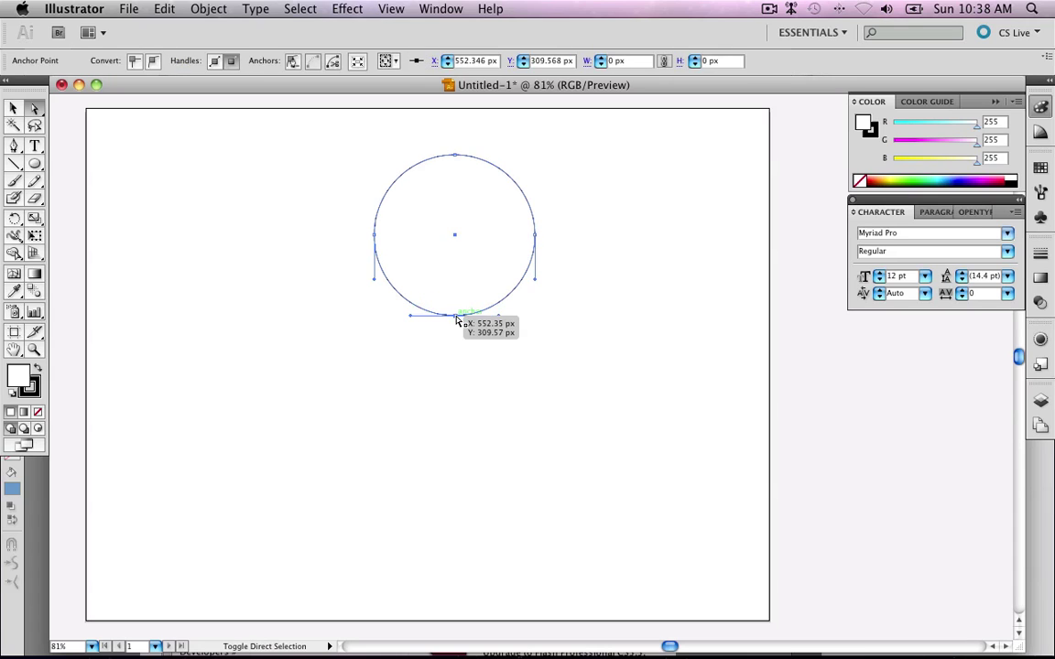
click(456, 362)
drag(490, 380, 432, 301)
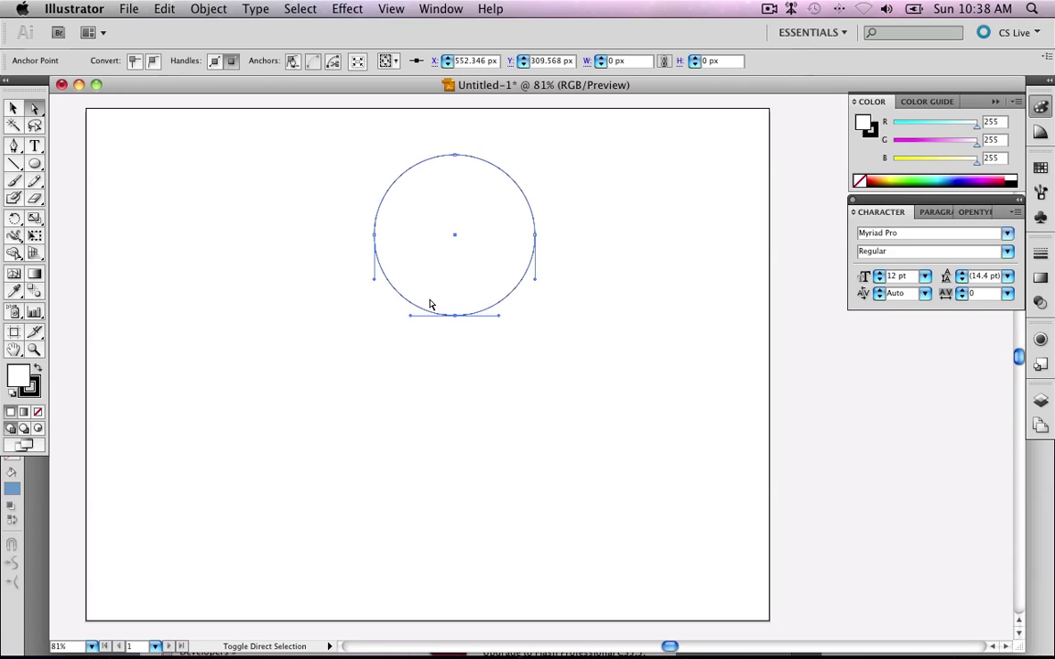
key(shift+Down)
key(shift+Down)
key(shift+Down)
key(shift+Down)
key(shift+Down)
key(shift+Down)
key(shift+Down)
key(shift+Down)
key(shift+Down)
key(shift+Down)
key(shift+Down)
key(shift+Down)
key(shift+Down)
key(shift+Down)
key(shift+Down)
key(shift+Down)
key(shift+Down)
key(shift+Down)
key(shift+Down)
key(shift+Down)
key(shift+Down)
key(shift+Down)
key(shift+Down)
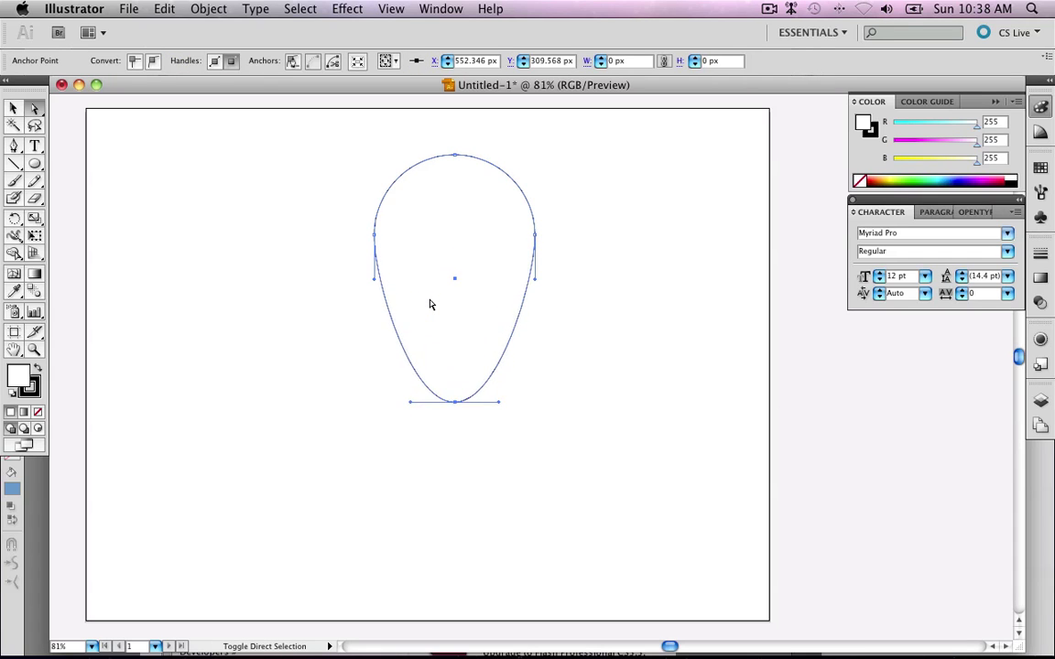
key(shift+Down)
key(shift+Down)
key(shift+Down)
key(shift+Down)
key(shift+Down)
key(shift+Down)
key(shift+Down)
key(shift+Down)
key(shift+Down)
key(shift+Down)
key(shift+Down)
key(shift+Down)
key(shift+Down)
key(shift+Down)
key(shift+Down)
key(shift+Down)
key(shift+Down)
key(shift+Down)
key(shift+Down)
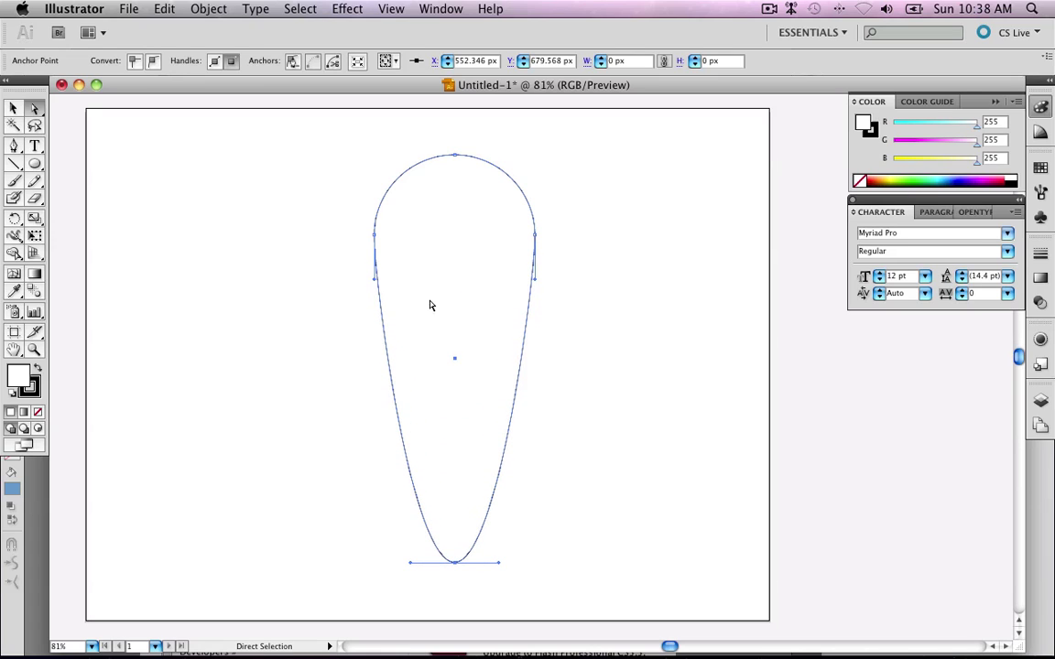
Convert the petal's bottom anchor point to a sharp corner and hide the floating Character settings
drag(499, 589, 392, 527)
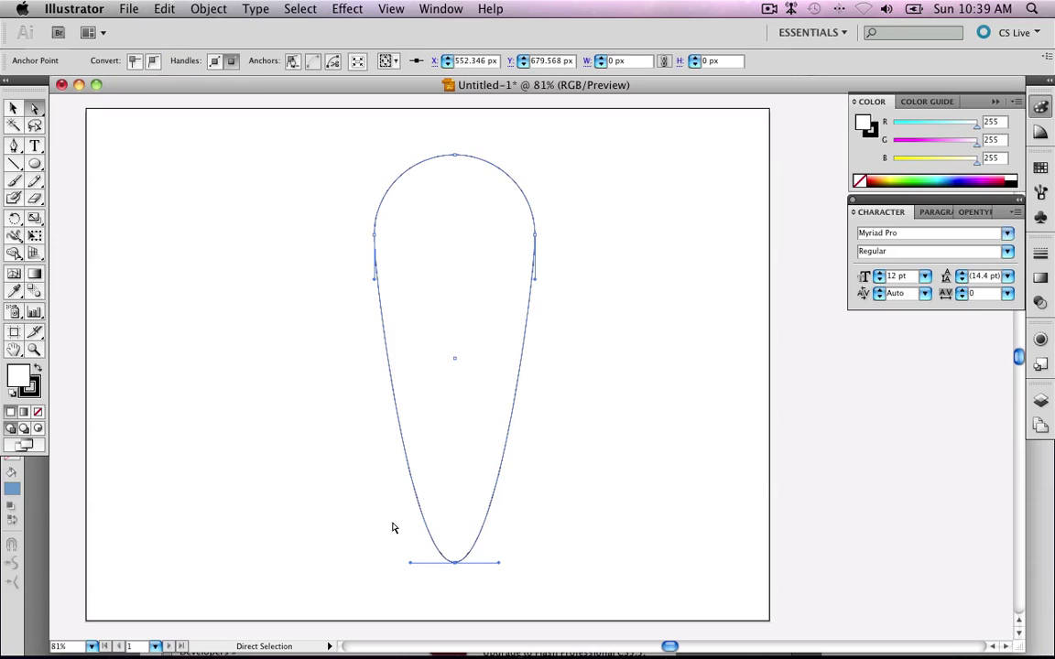
click(134, 64)
drag(439, 216, 423, 186)
key(super+t)
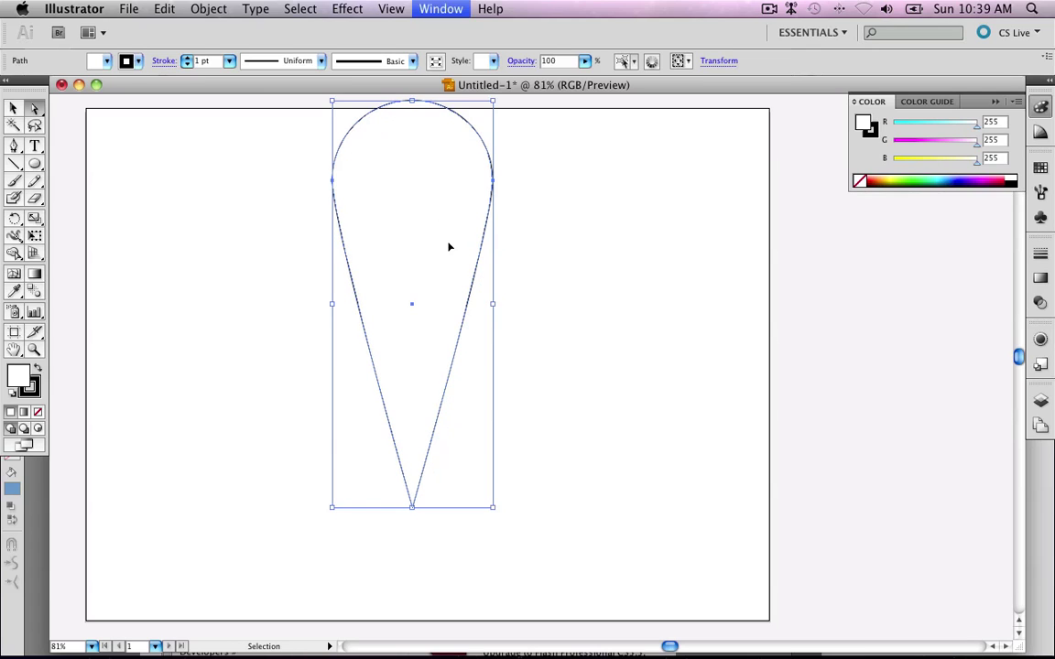
key(super+shift+b)
Scale the whole petal down proportionally around its centre
click(584, 252)
key(space)
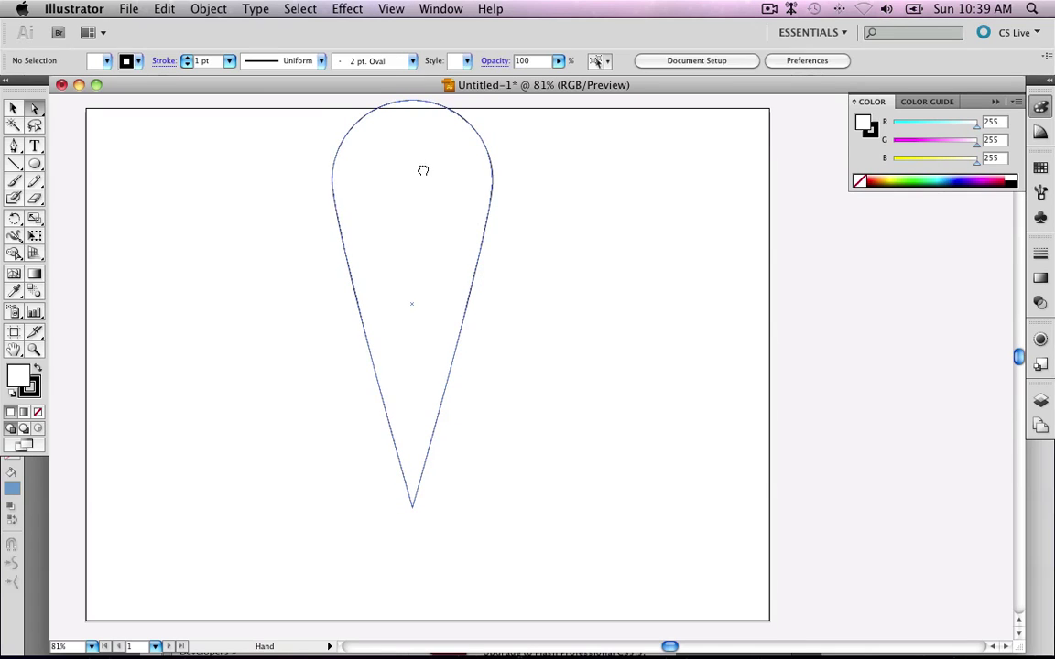
drag(423, 171, 435, 255)
click(436, 254)
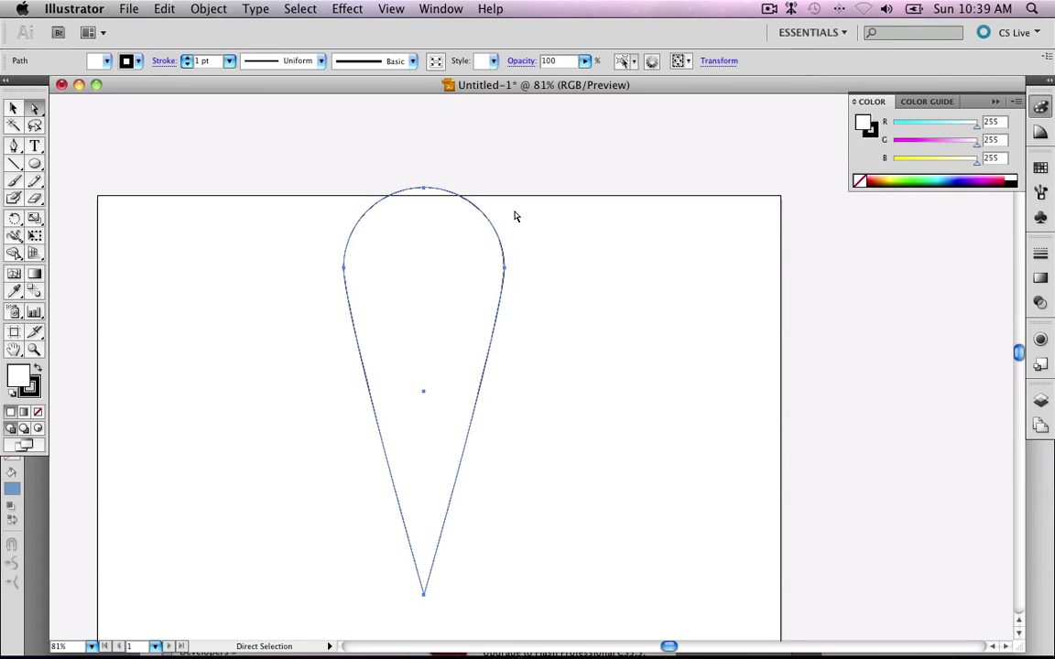
click(13, 108)
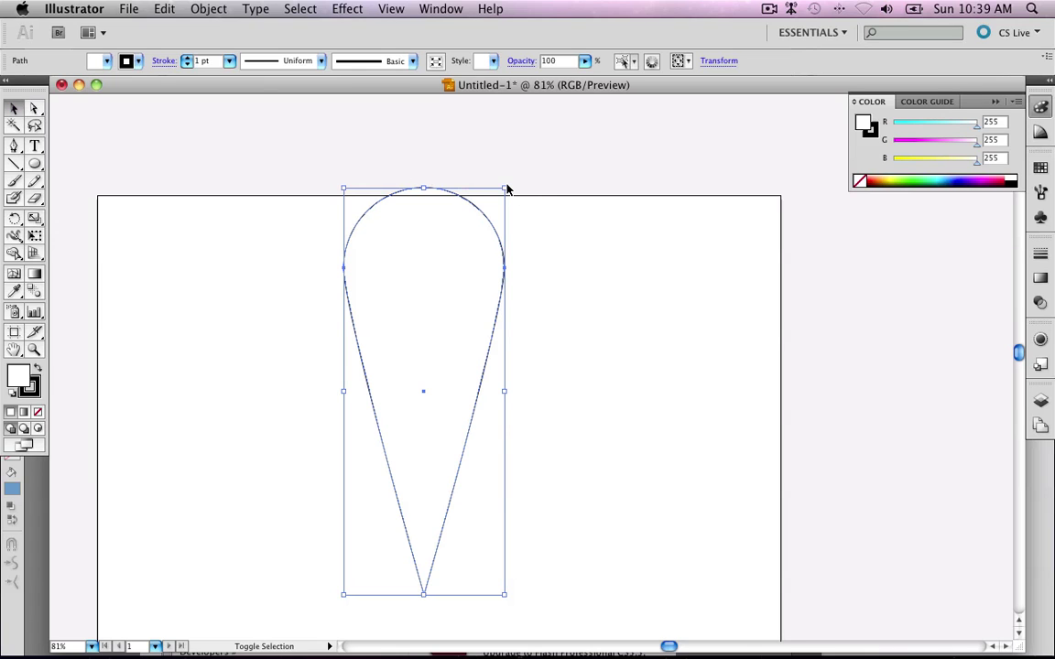
drag(505, 186, 481, 245)
Move the petal to the artboard's horizontal centre with its rounded end just below the upper edge
click(564, 302)
key(space)
drag(564, 301, 582, 228)
drag(443, 256, 458, 211)
scroll(543, 210, right, 3)
drag(432, 248, 433, 239)
click(497, 247)
click(420, 217)
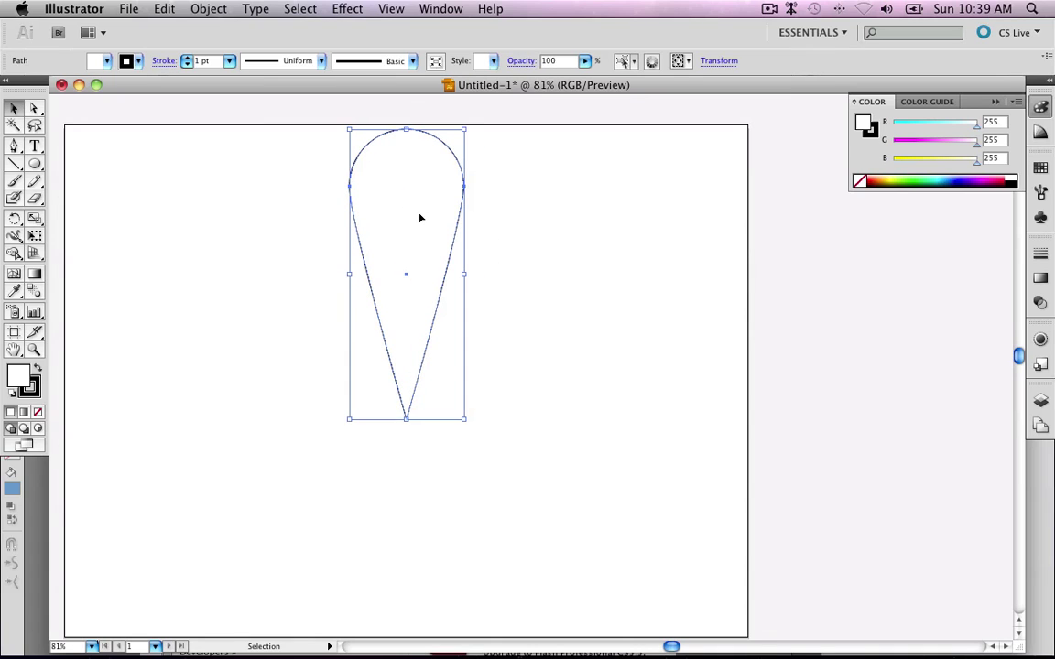
click(561, 219)
click(427, 213)
Fill the petal with the magenta swatch (R 255, G 0, B 255)
click(14, 218)
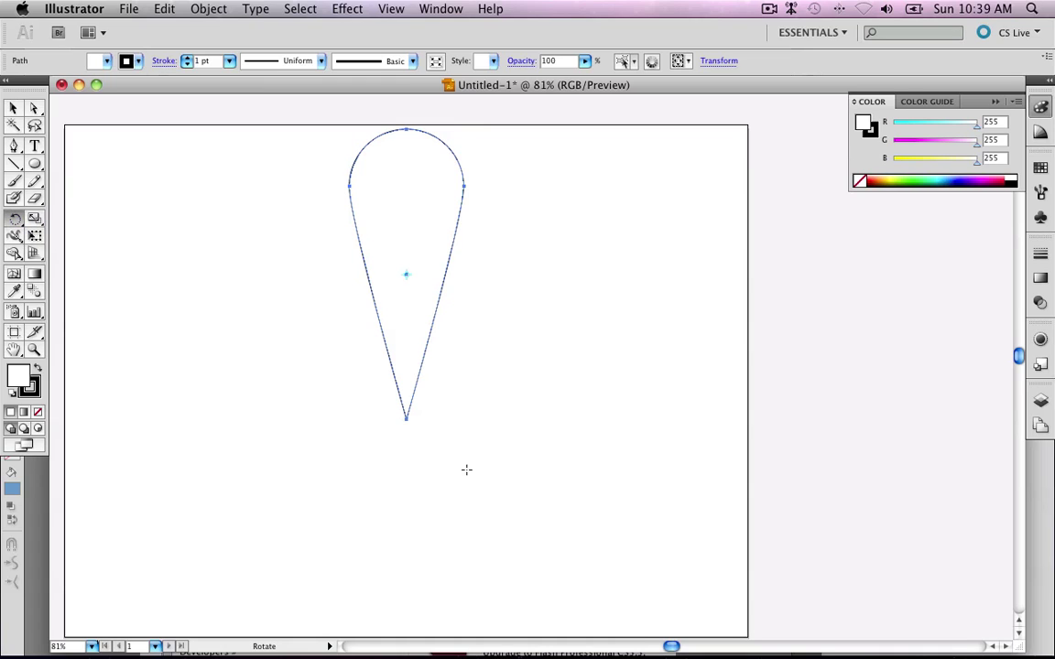
key(v)
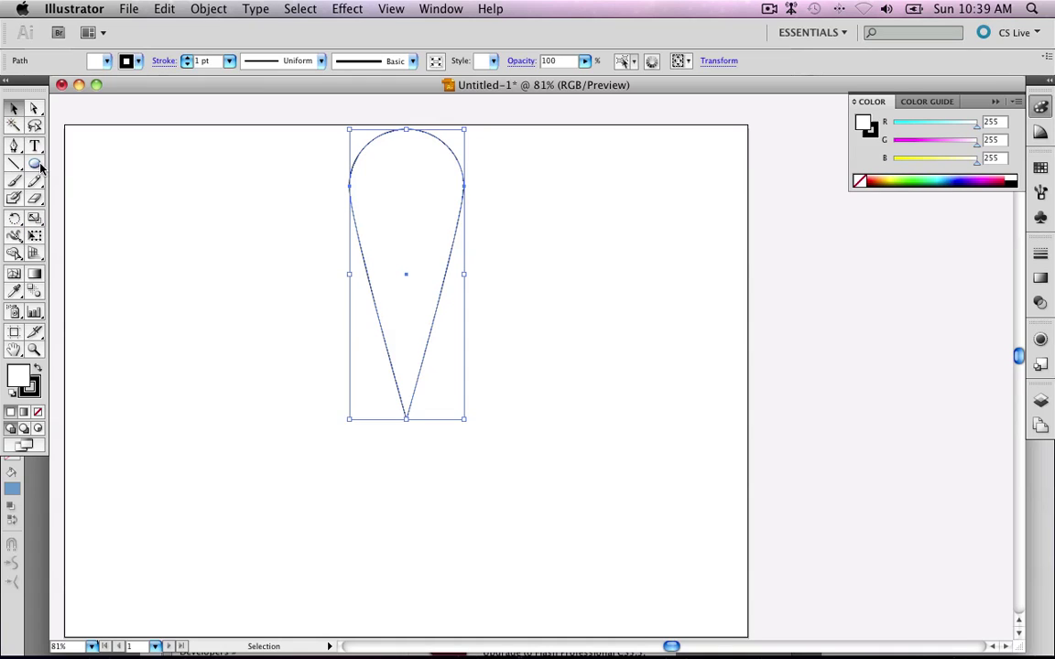
key(l)
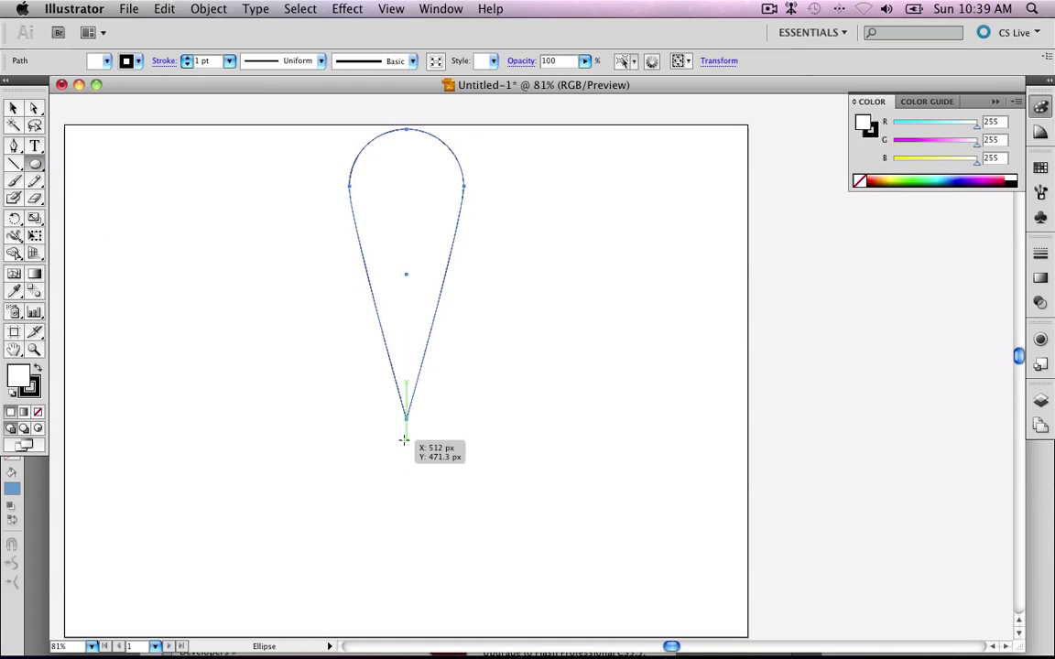
click(107, 61)
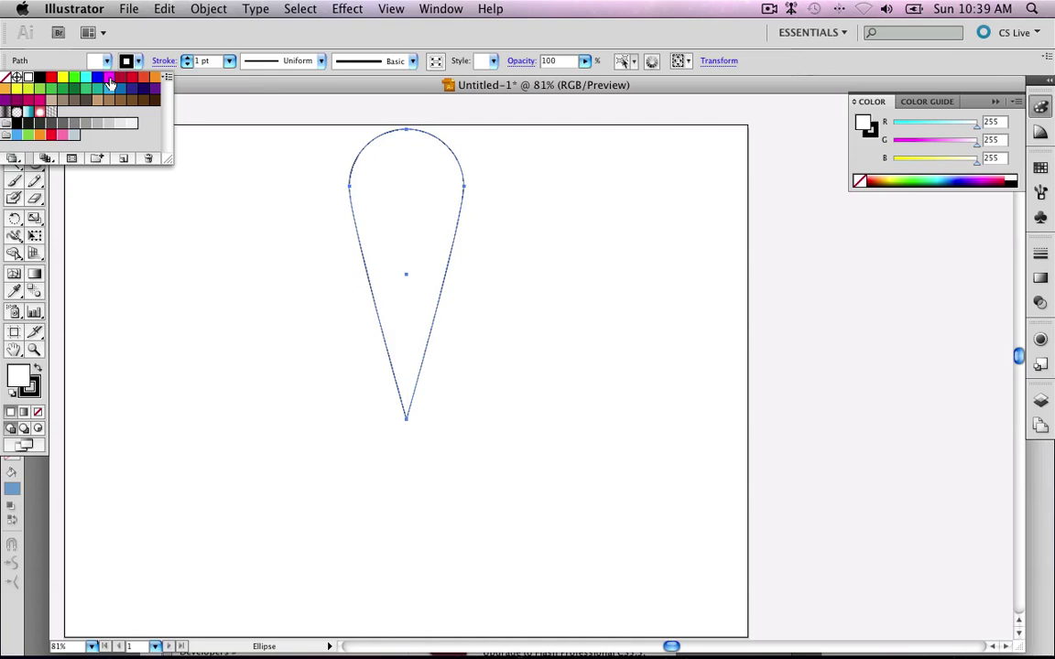
click(108, 77)
Draw a small magenta circle just below the petal's tip, centred on the petal's vertical axis at X 512 px
click(400, 473)
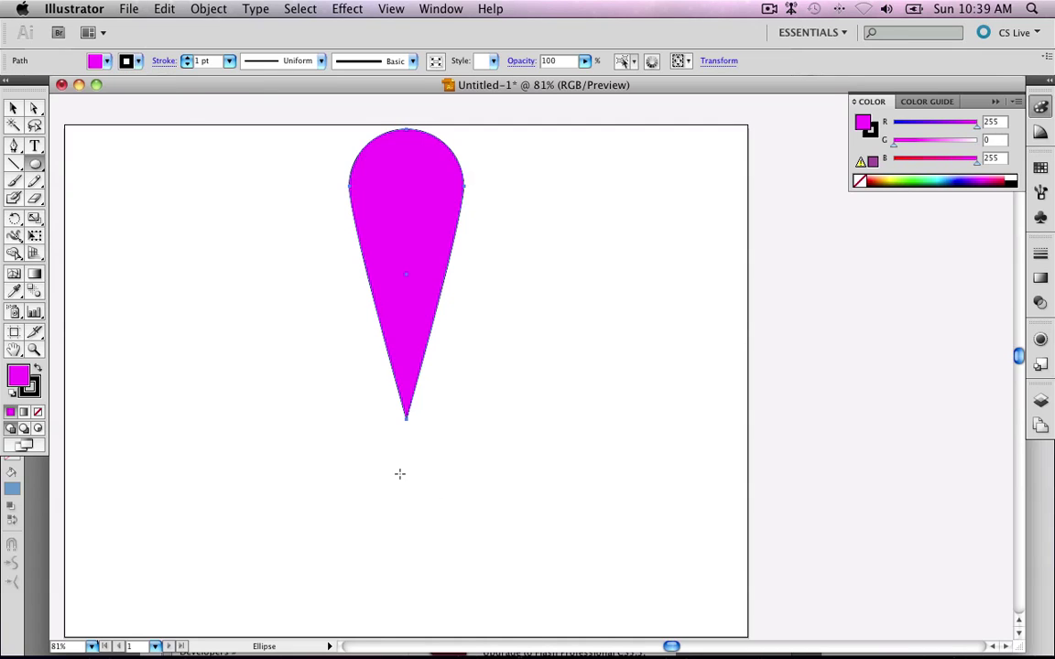
mouse_move(405, 434)
mouse_down()
mouse_move(432, 460)
mouse_move(405, 445)
mouse_move(416, 445)
mouse_up()
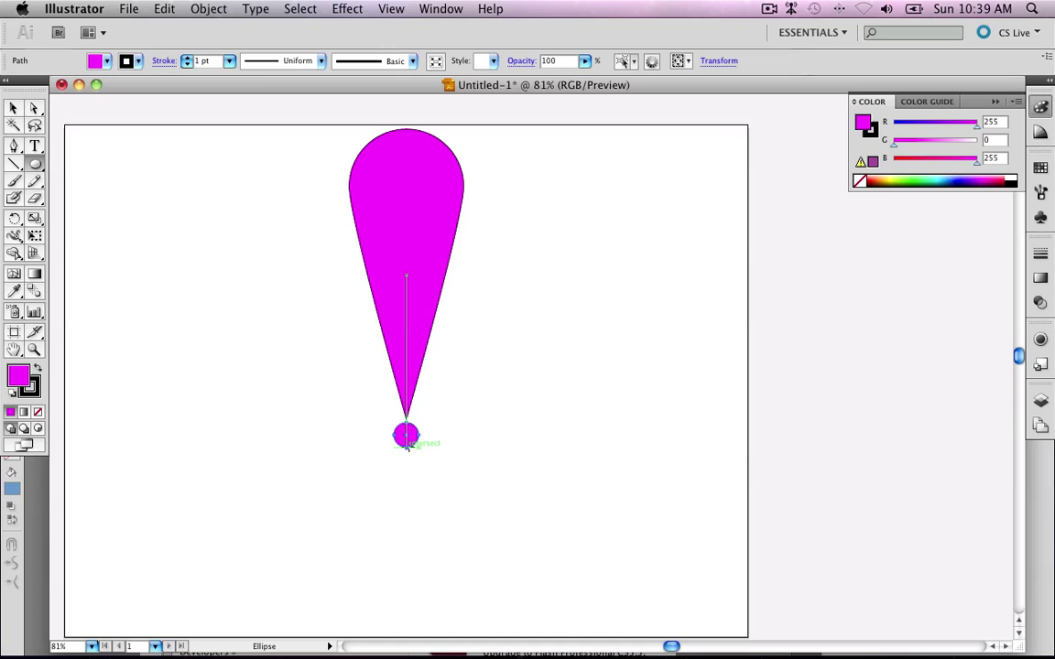
click(14, 108)
click(246, 330)
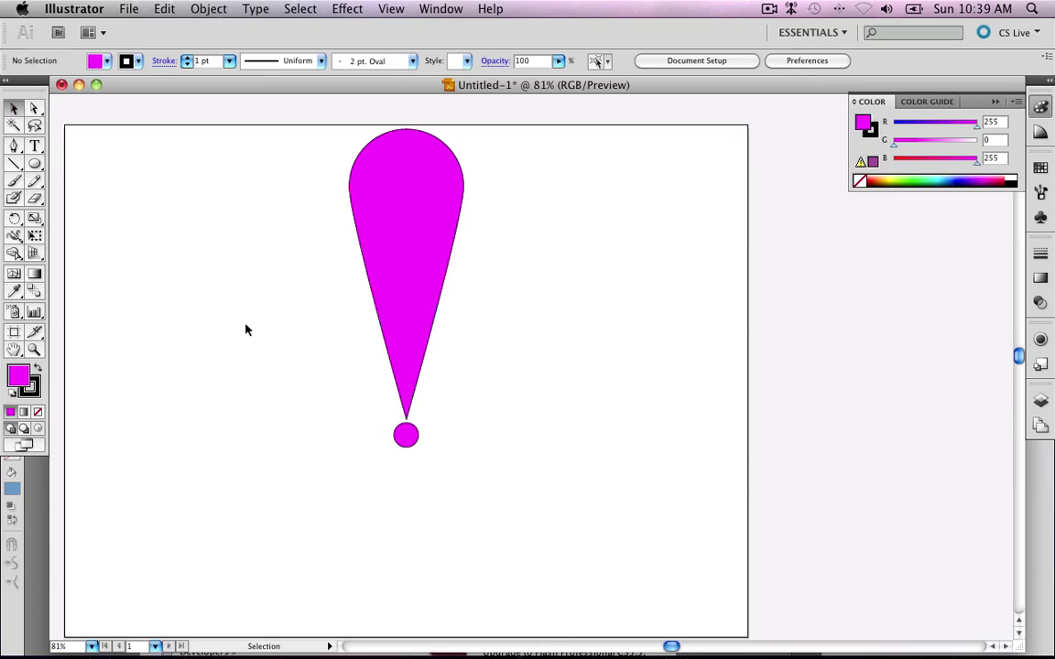
click(413, 445)
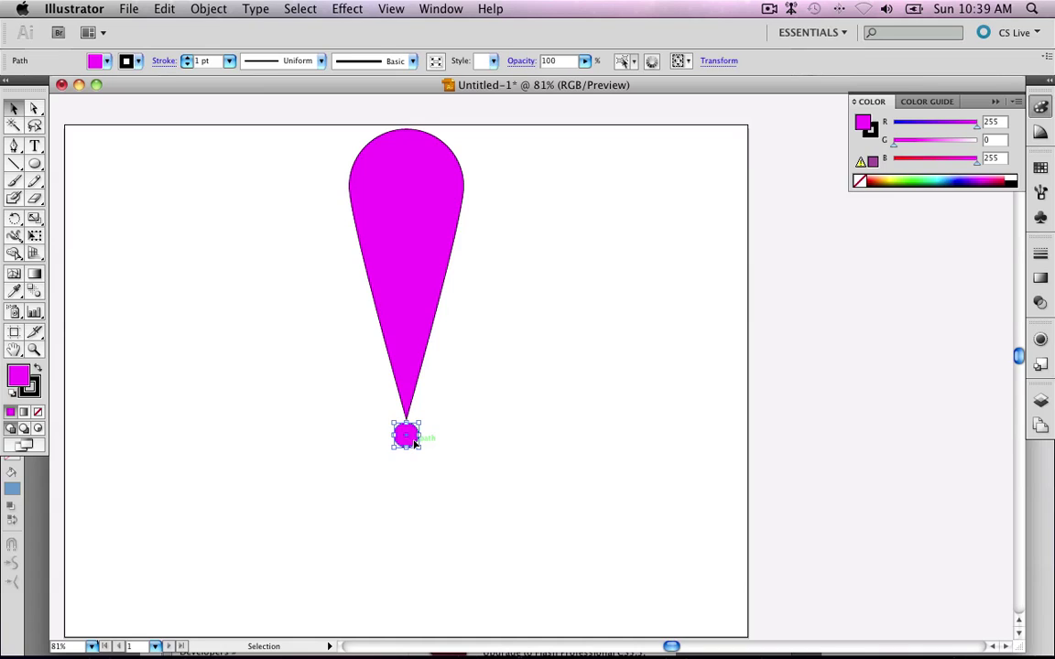
click(469, 442)
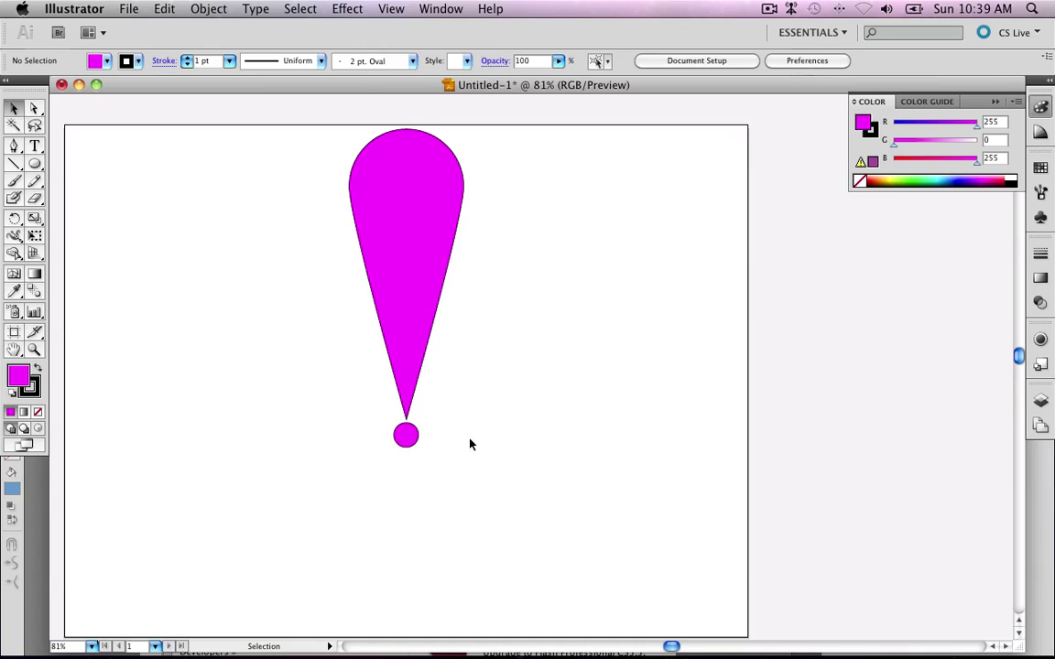
Make a rotated copy of the petal around the small circle's centre at an angle of 360/6 degrees
click(409, 230)
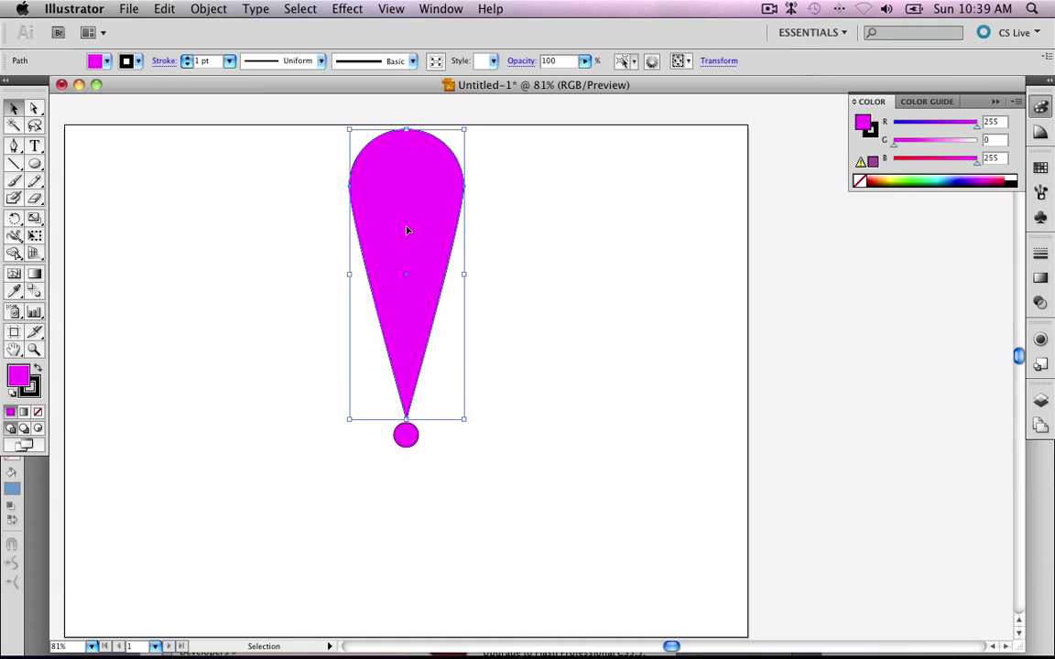
click(13, 218)
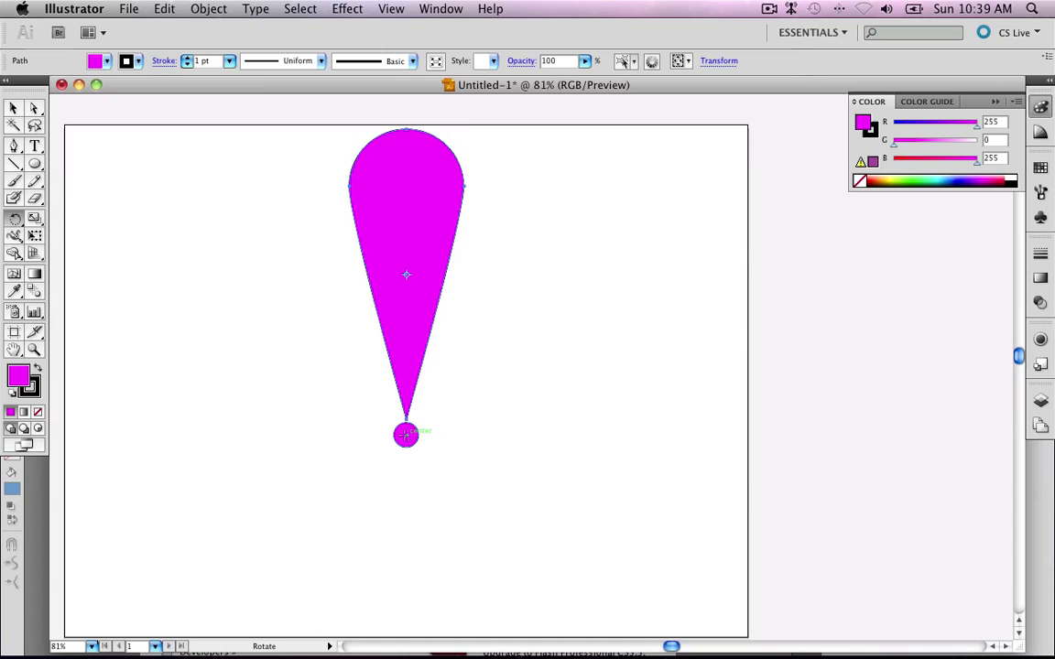
alt+click(405, 434)
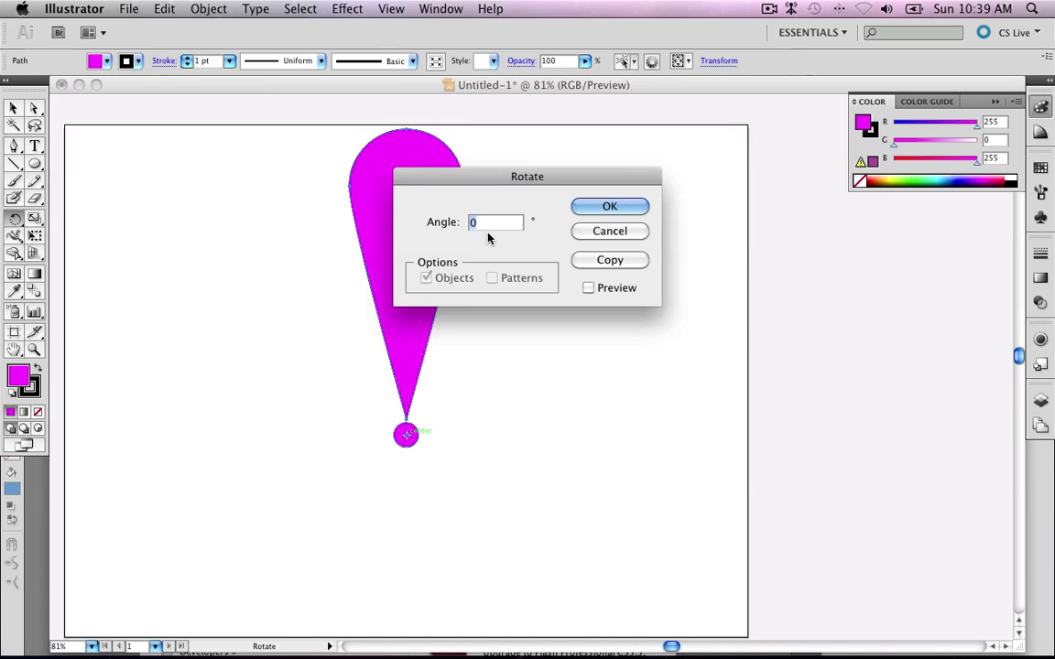
text(360/)
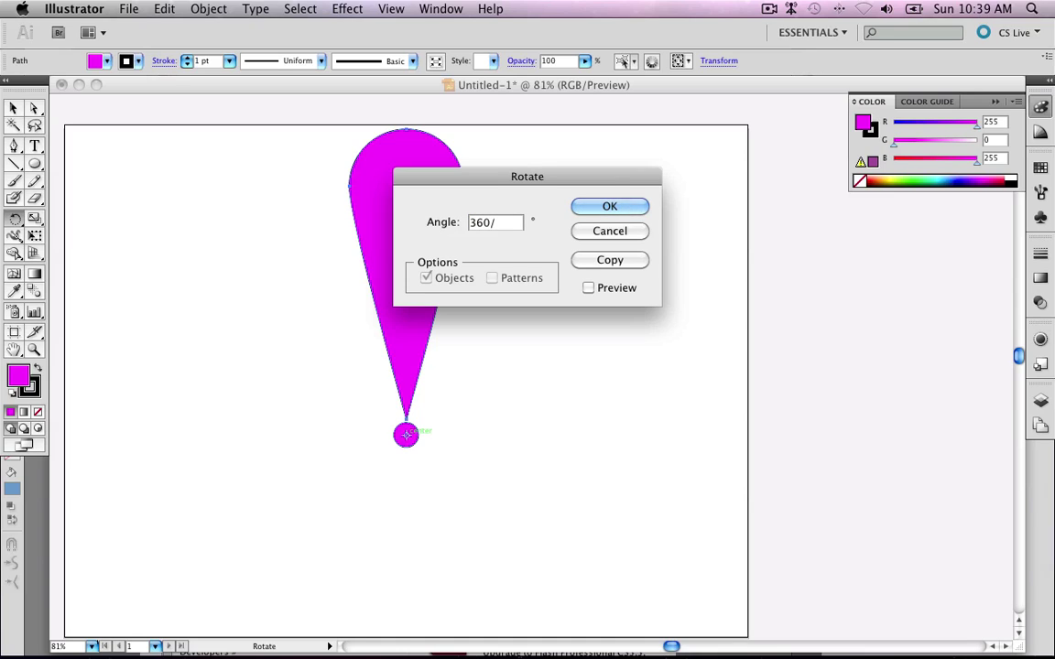
text(6)
click(605, 260)
Repeat the rotated copy four more times to complete a ring of six petals around the small circle
key(super+d)
key(super+d)
key(super+d)
key(super+d)
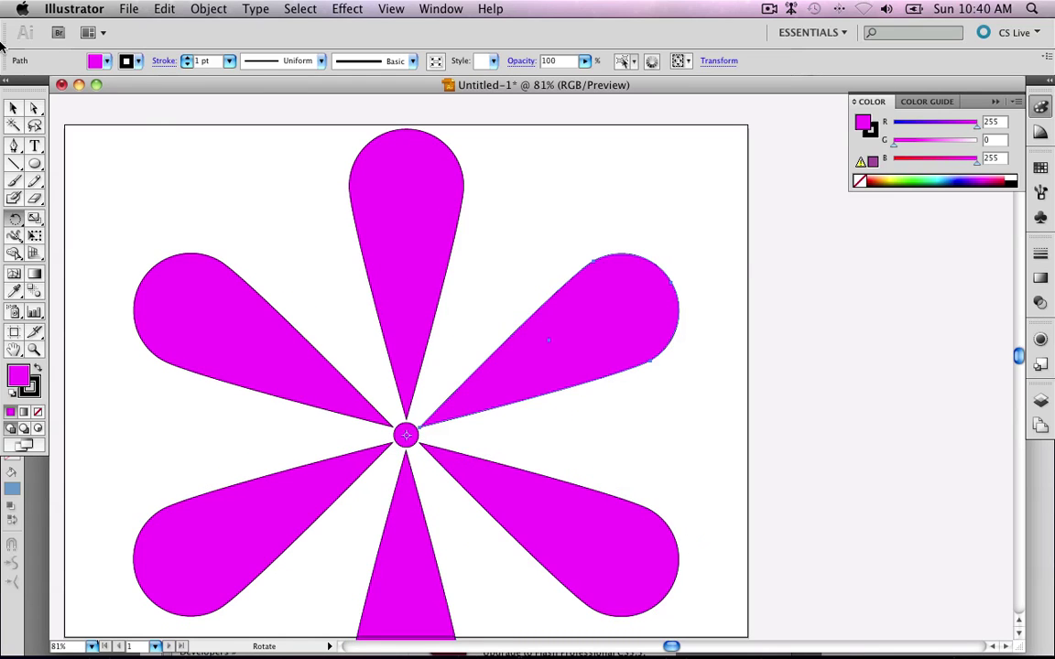
Select all six petals and the centre circle and scale them down proportionally around their common centre
click(14, 108)
mouse_move(373, 284)
mouse_down()
mouse_move(365, 180)
mouse_move(379, 313)
mouse_move(371, 271)
mouse_up()
click(240, 179)
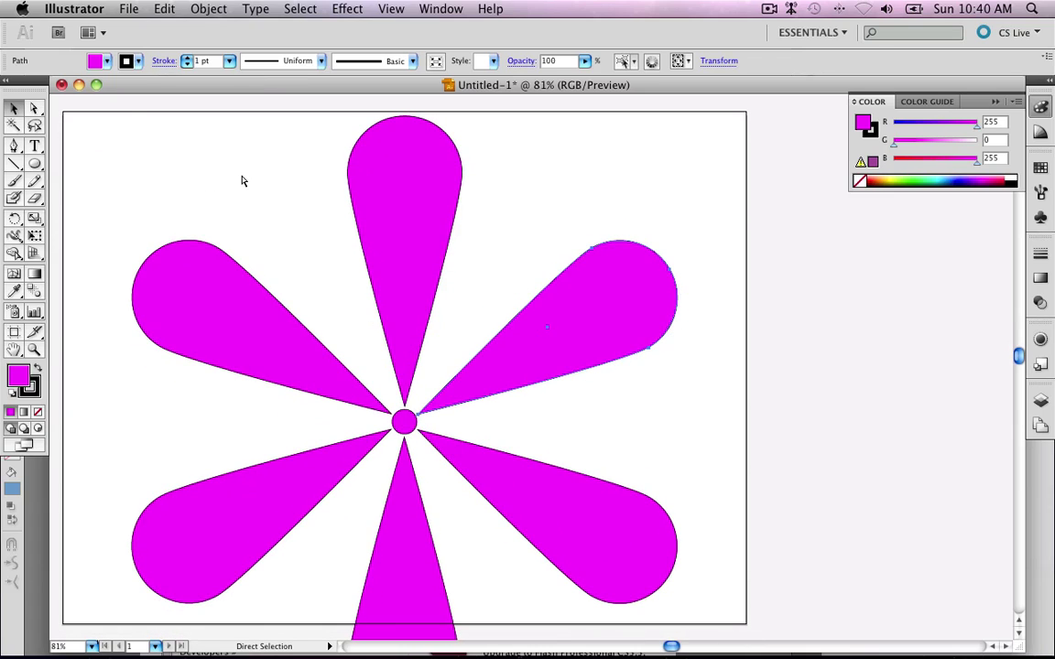
key(super+a)
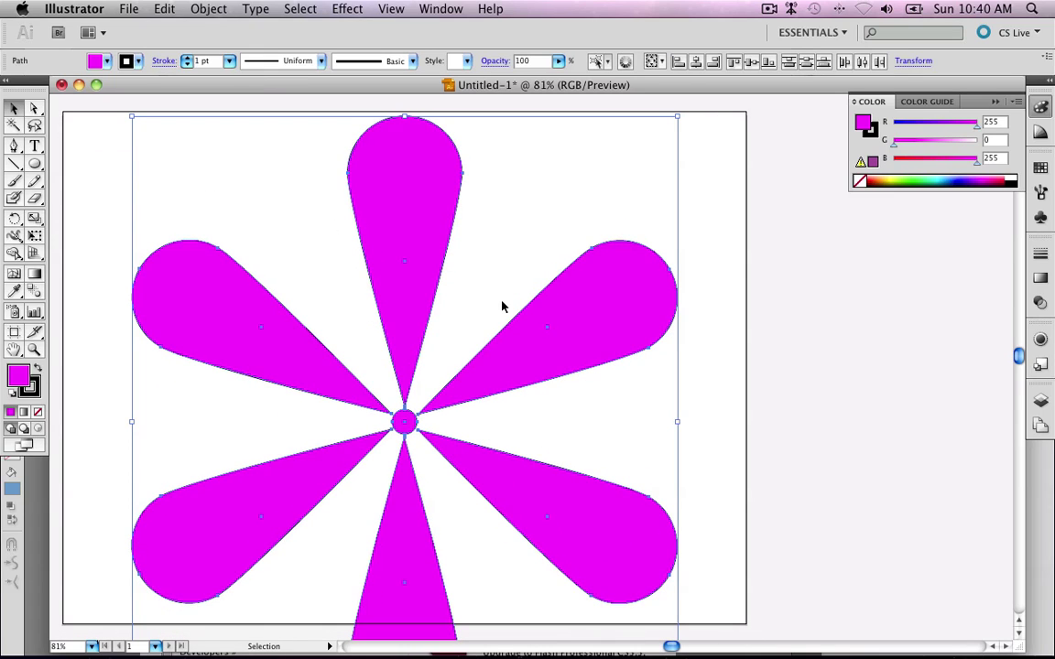
scroll(501, 306, down, 2)
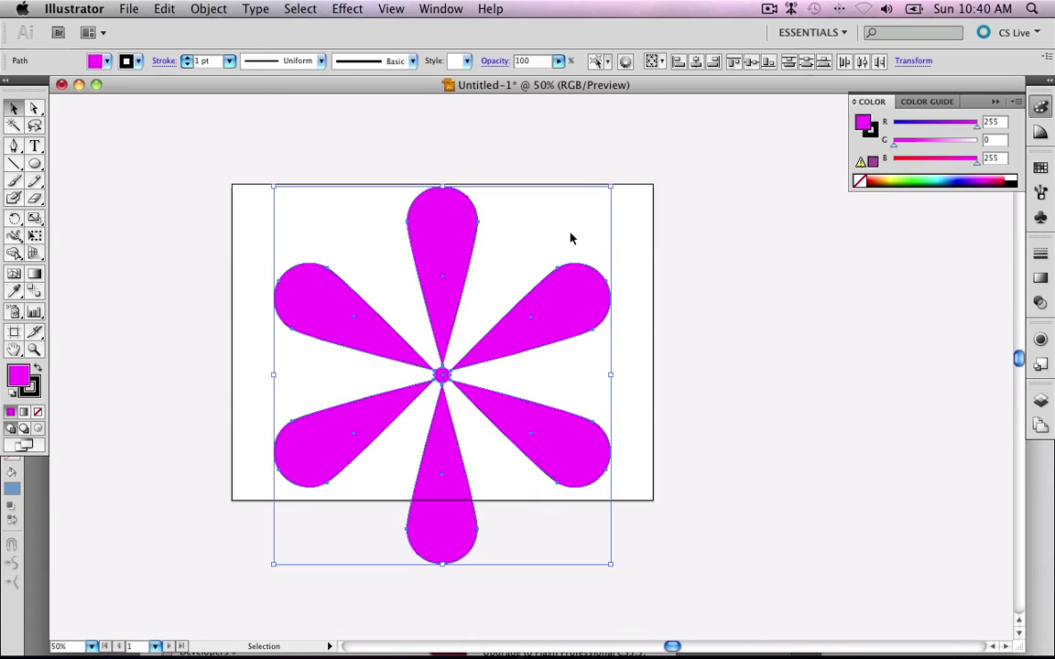
drag(612, 185, 579, 212)
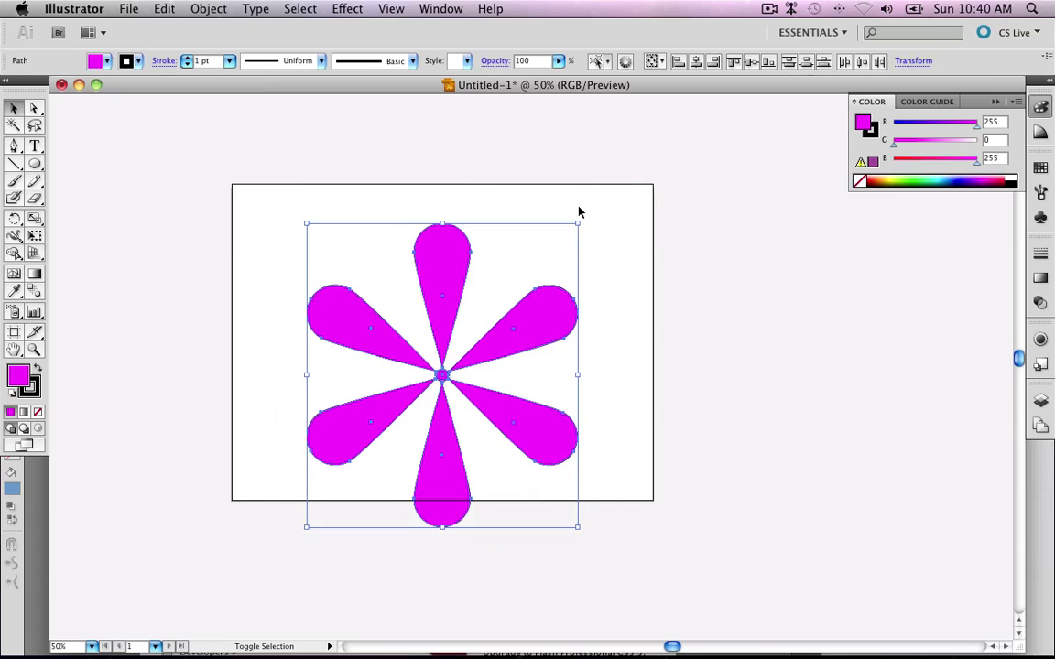
Move the selected flower straight up so that it sits centred inside the artboard, then deselect it
drag(523, 332, 534, 300)
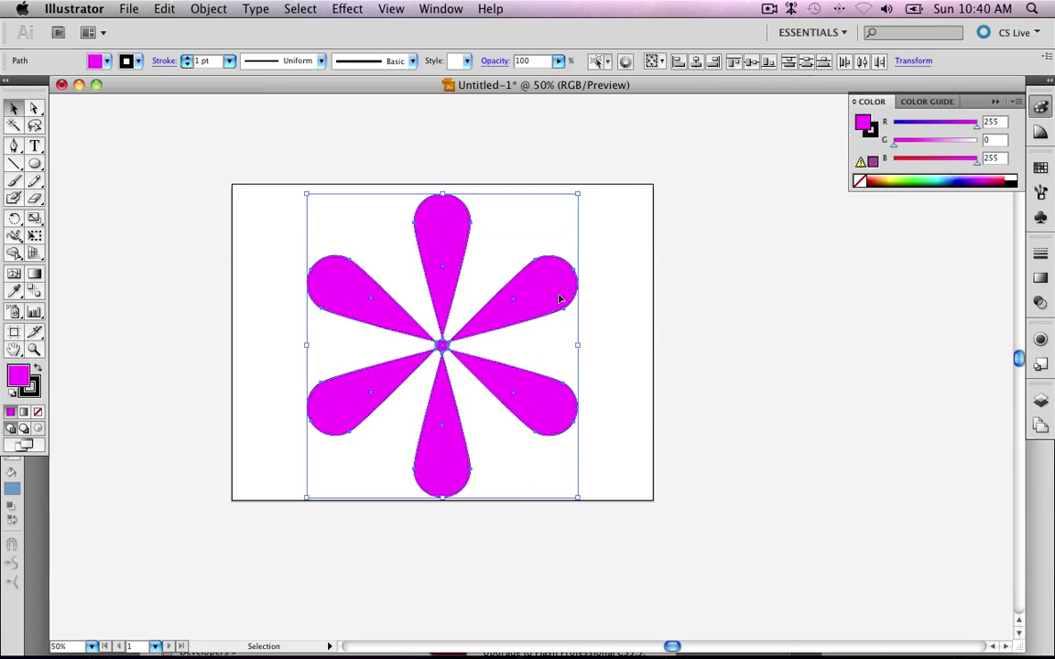
key(Up)
key(Up)
key(Up)
key(Up)
key(Up)
key(Up)
click(622, 263)
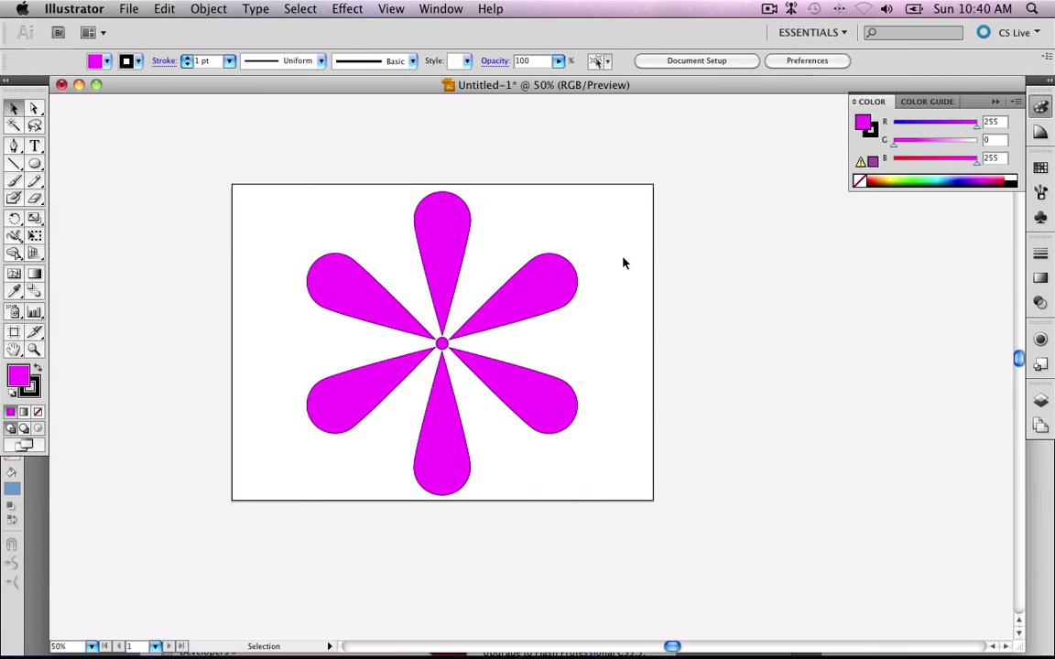
Select all petals and the centre circle, set their stroke to None, and leave everything deselected
scroll(404, 358, up, 4)
scroll(405, 358, down, 2)
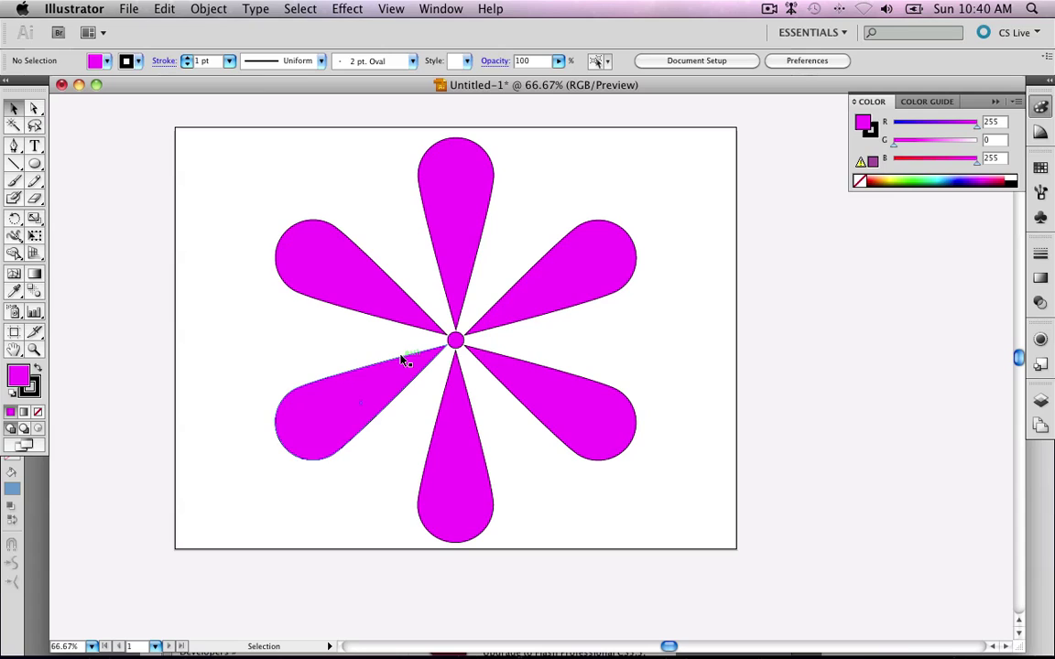
drag(219, 166, 758, 572)
click(135, 63)
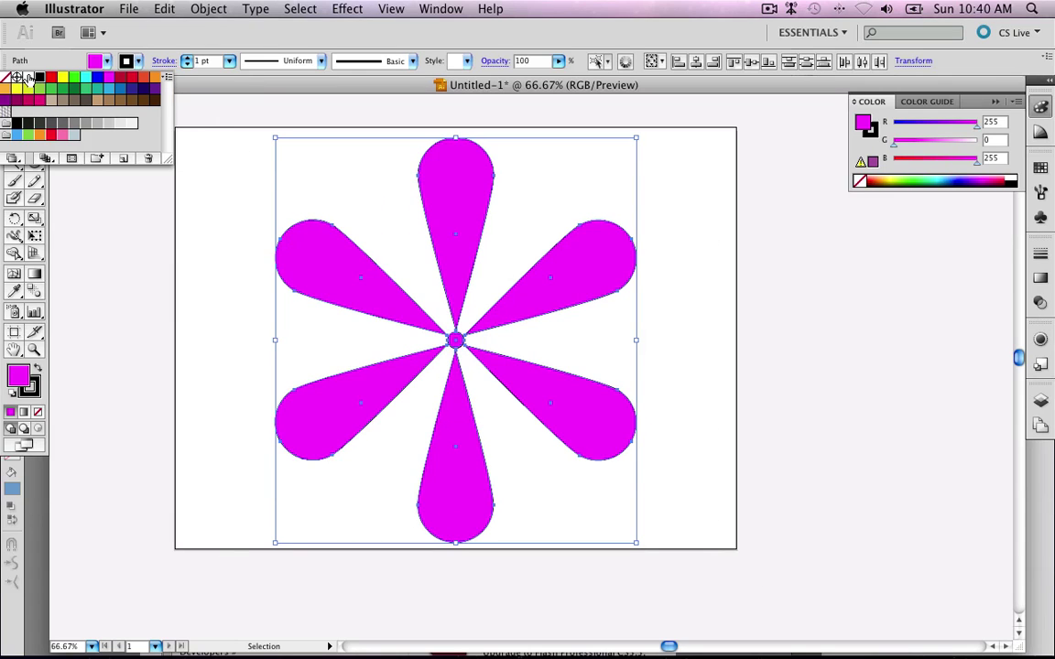
click(9, 72)
click(510, 357)
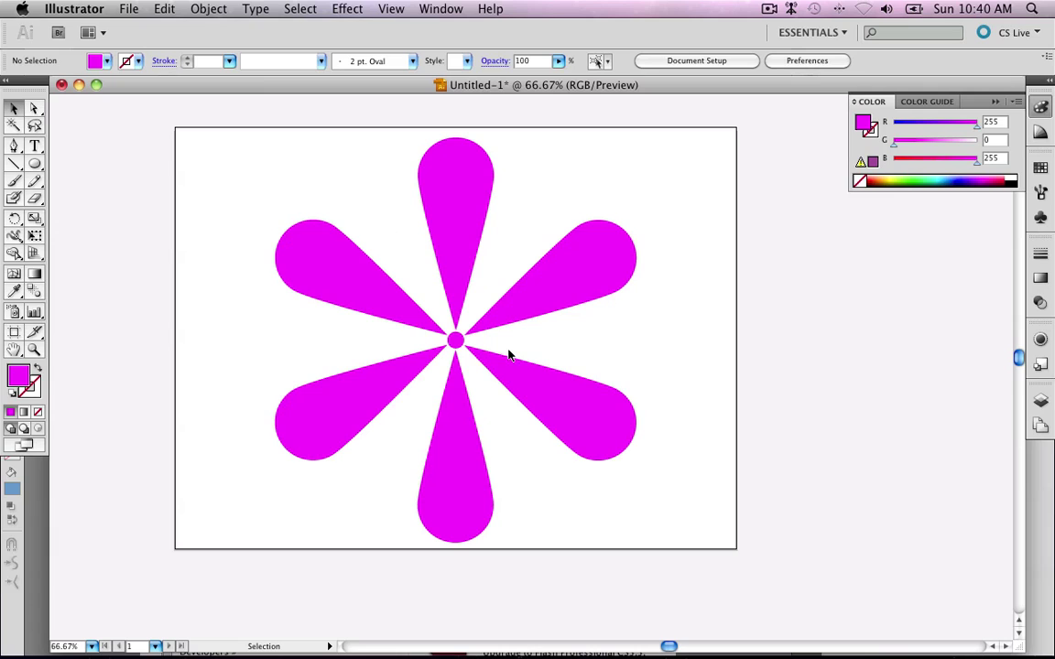
click(456, 344)
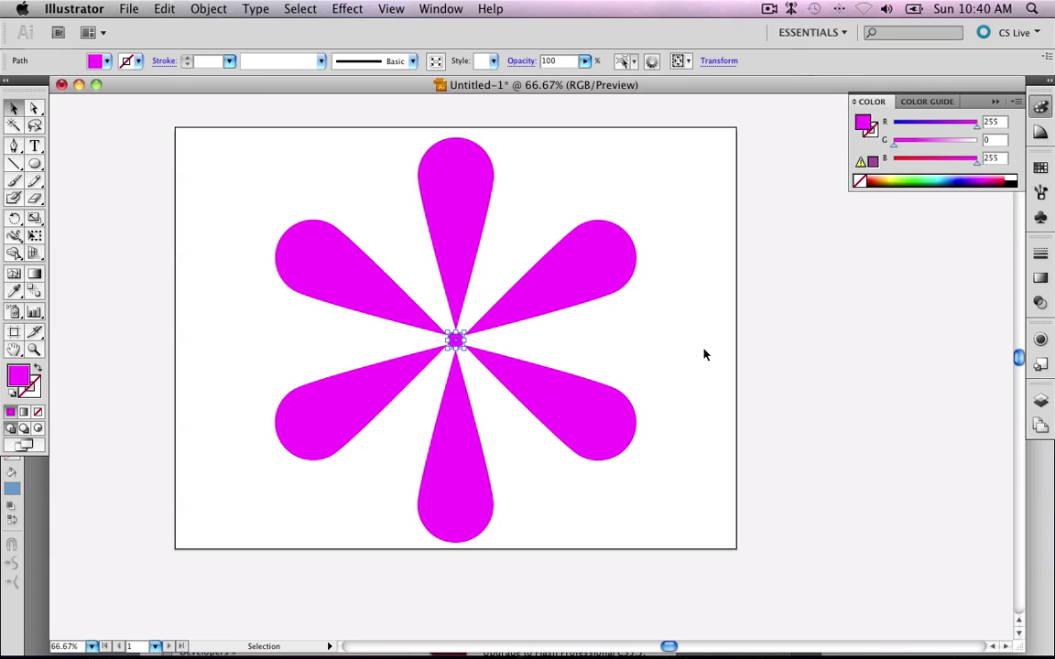
click(679, 344)
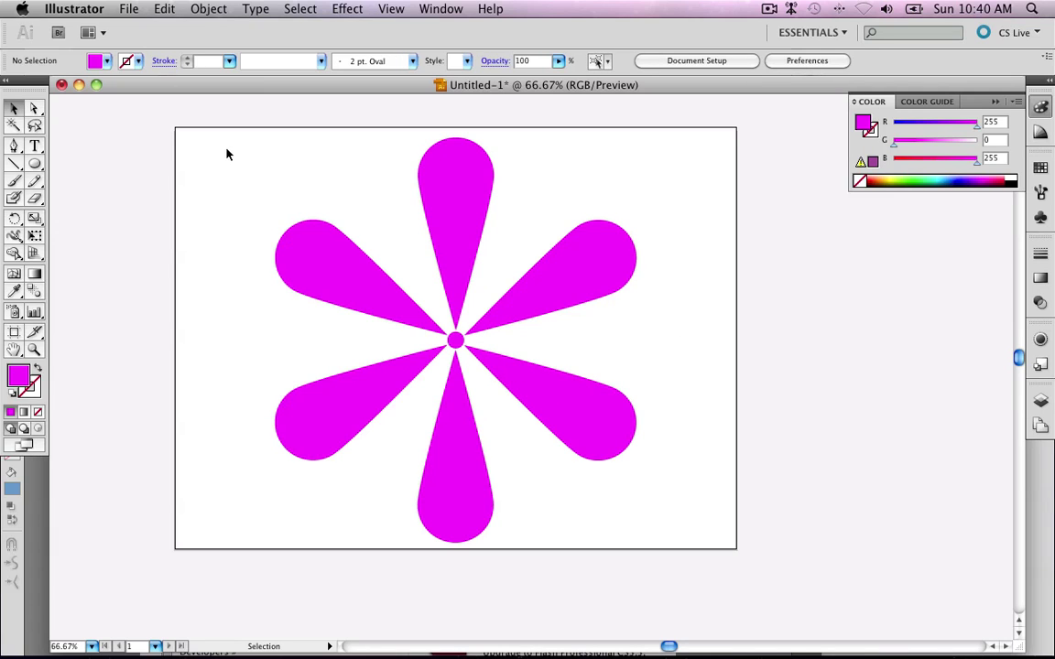
Copy all six petals and the centre circle, switch to Photoshop and place them in Untitled-2 as a Smart Object
drag(207, 139, 702, 553)
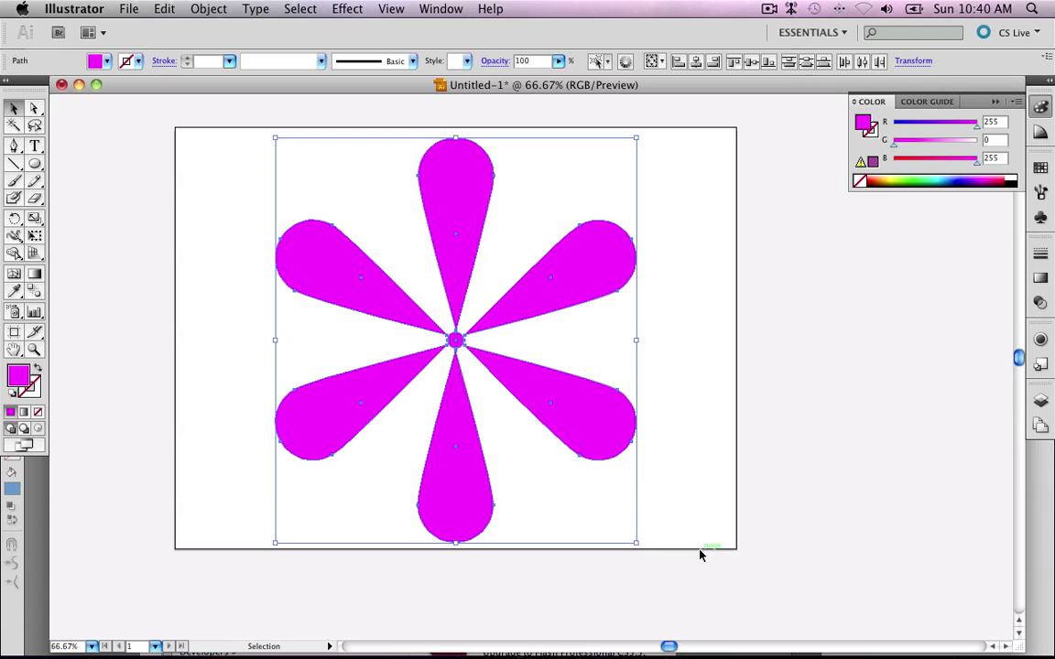
click(681, 626)
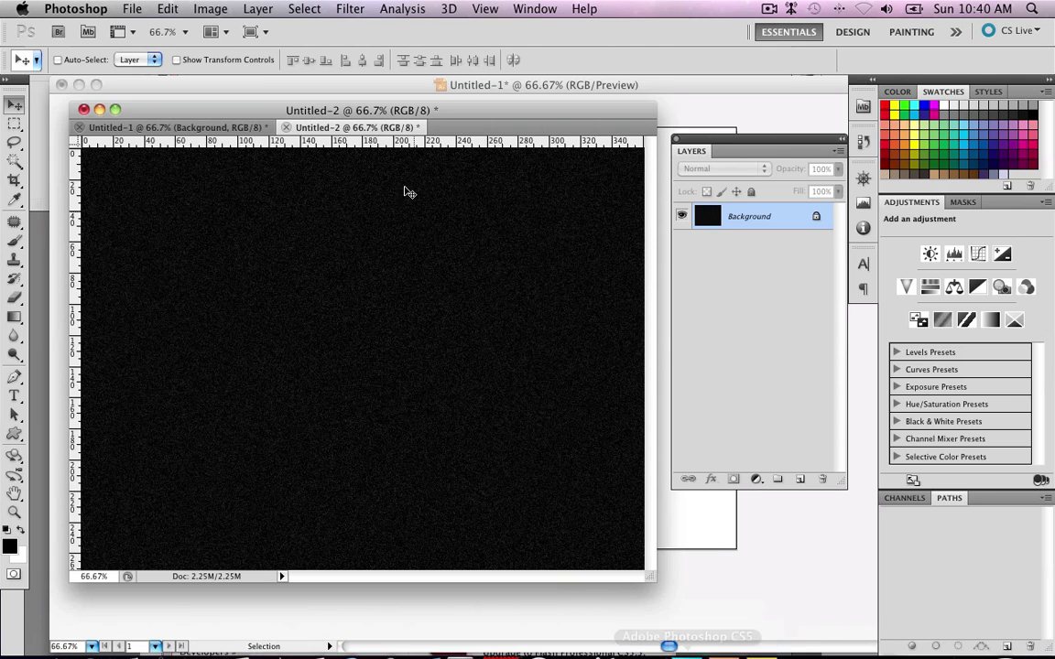
key(super+v)
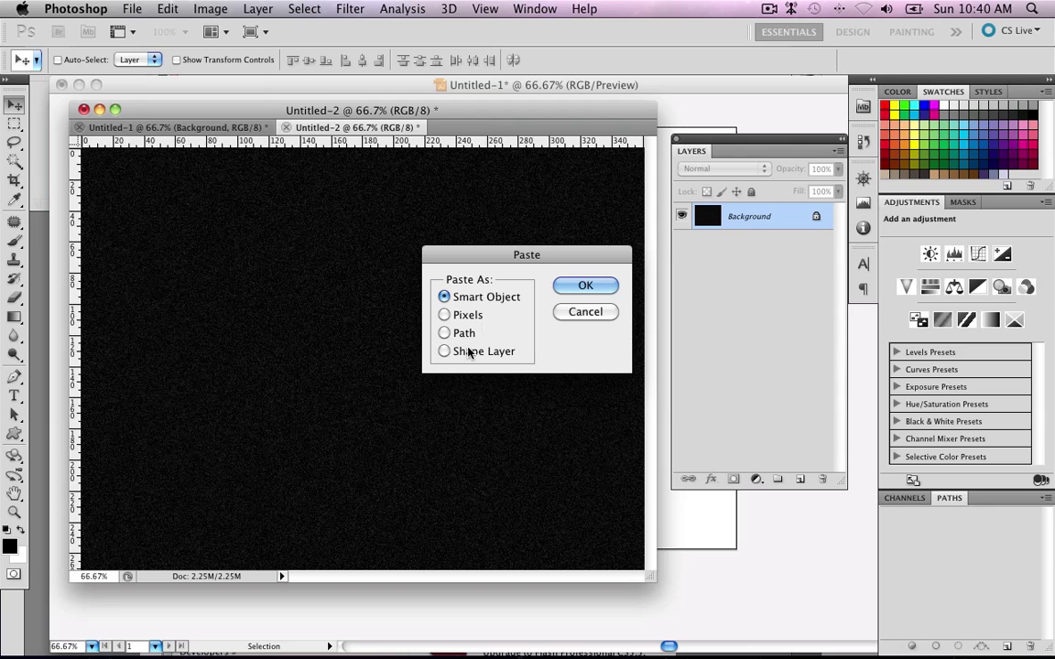
click(587, 288)
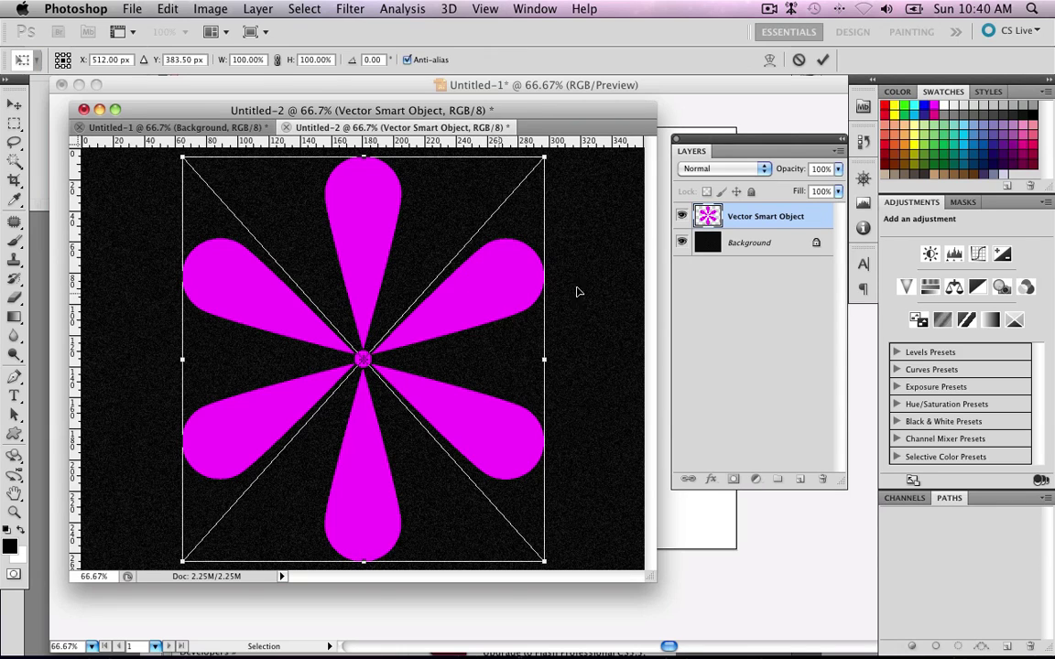
key(Return)
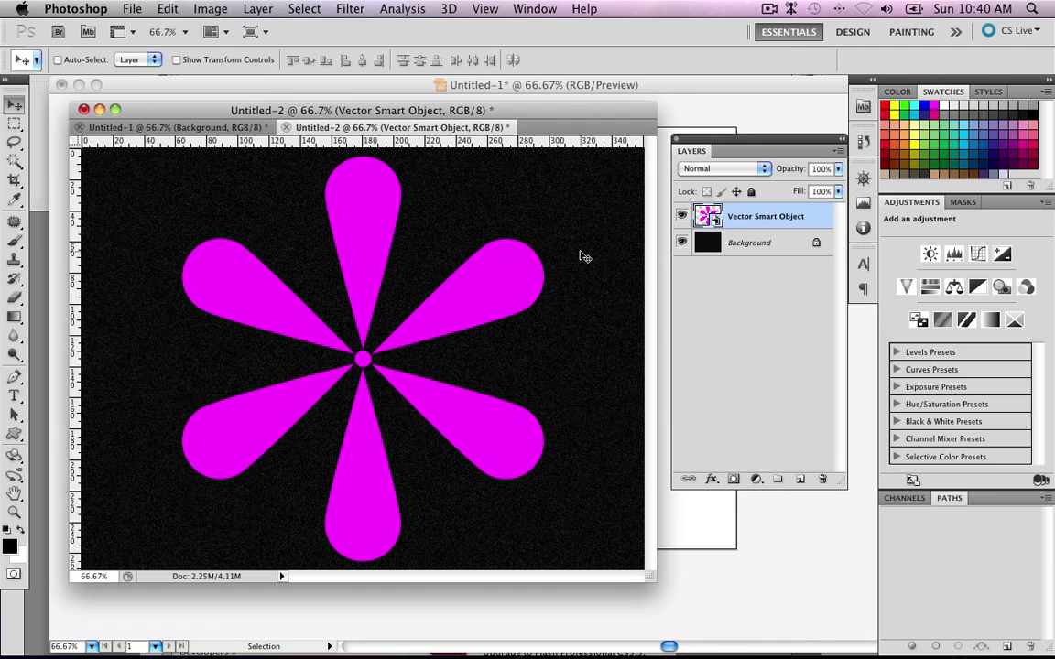
Minimize the document window, switch to Finder and open the kucuk folder on the KINGSTON drive
click(100, 110)
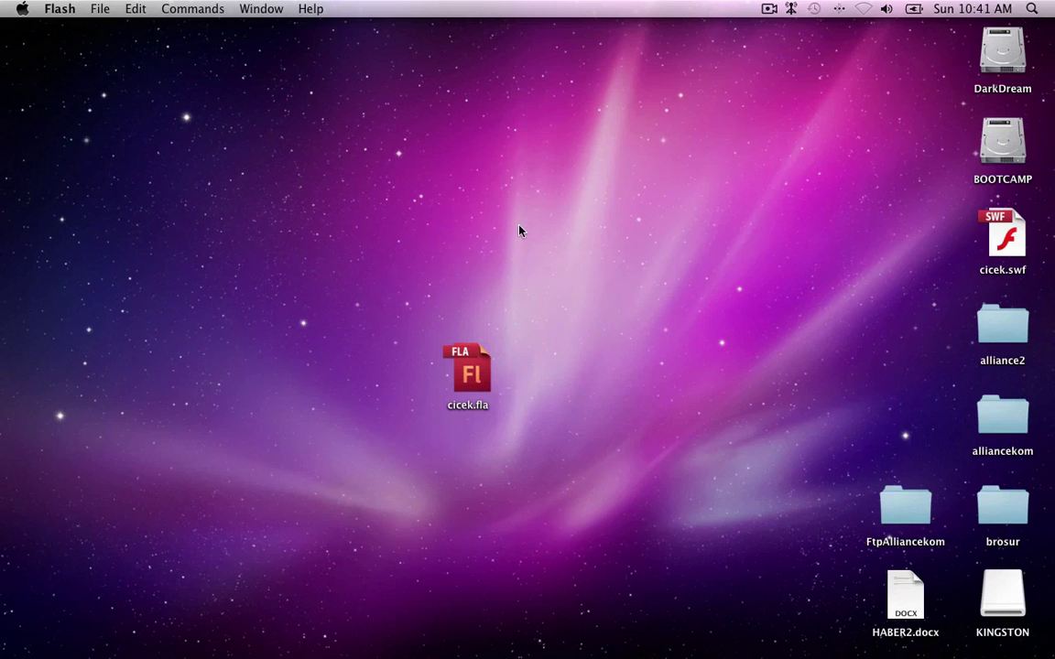
click(520, 231)
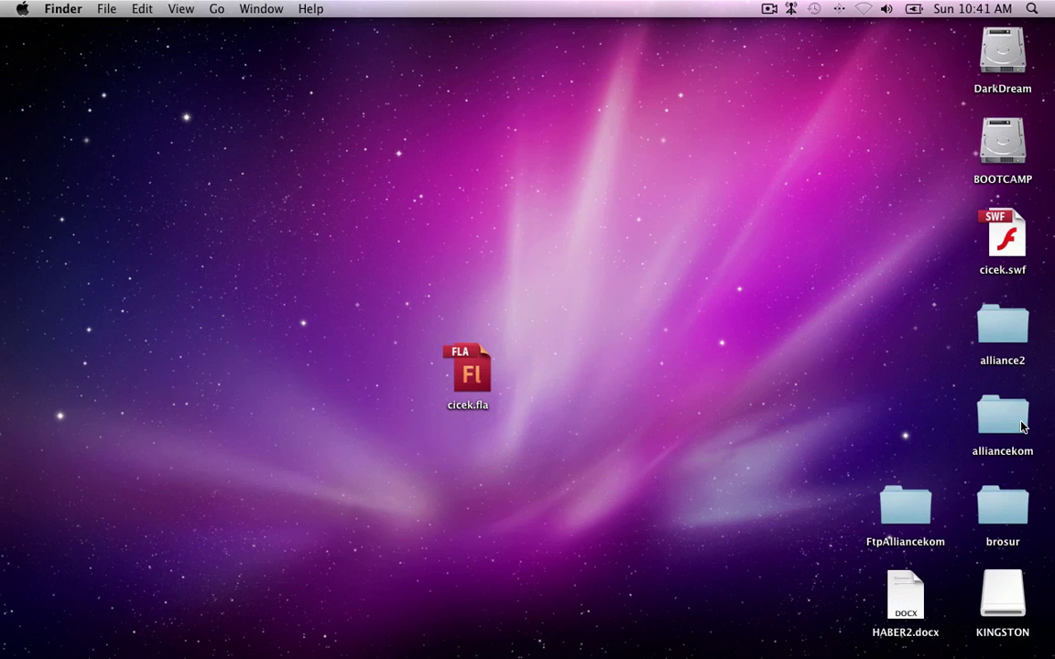
double_click(1002, 597)
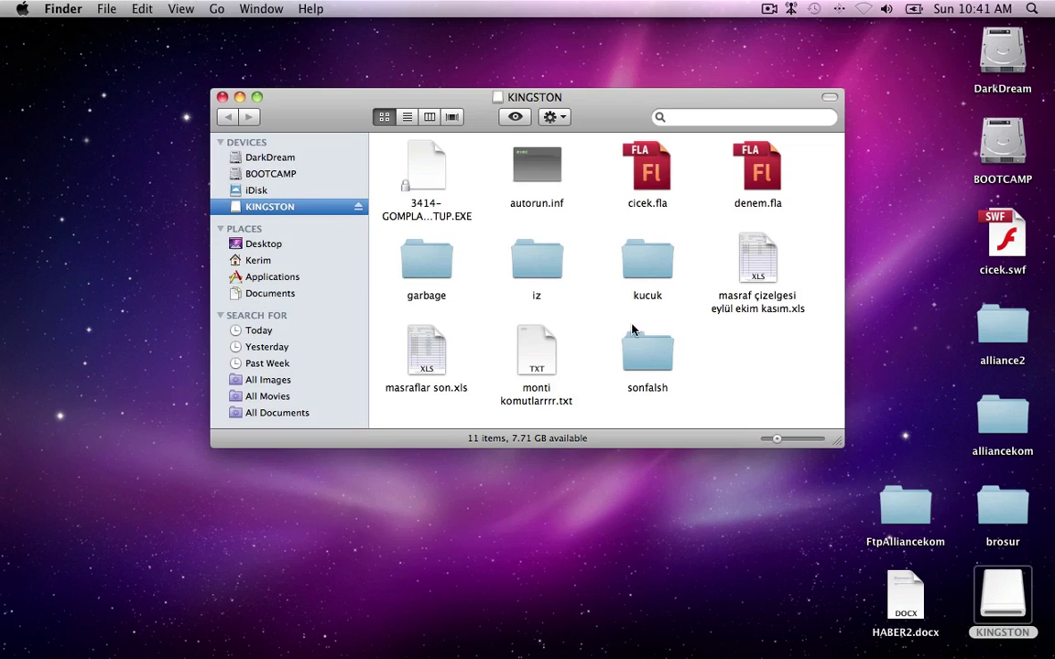
double_click(646, 261)
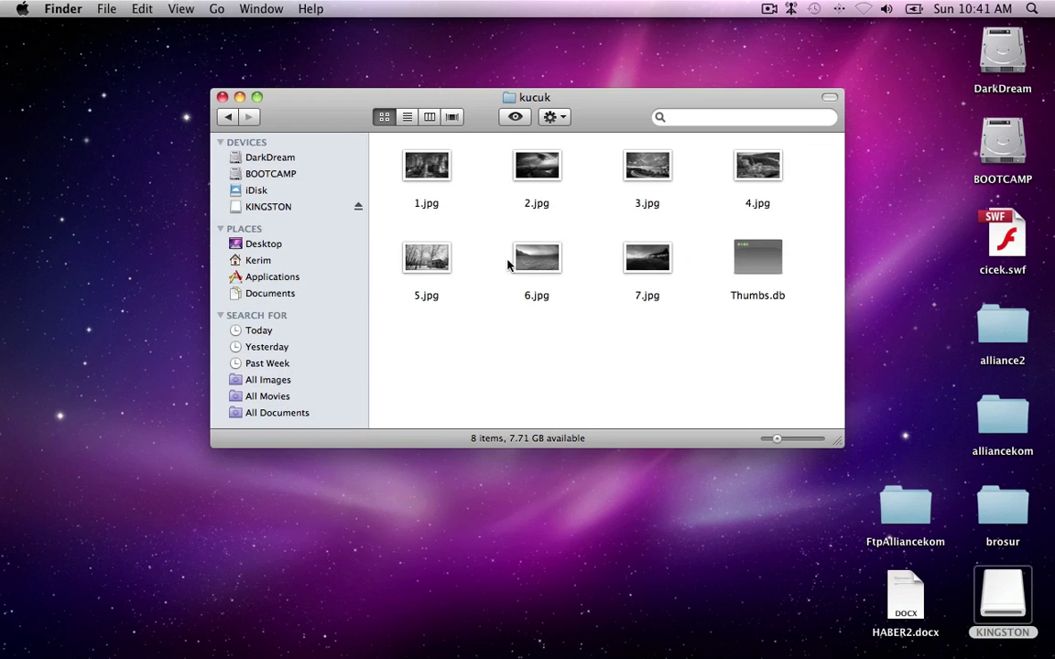
Preview the photos in the kucuk folder, starting with 1.jpg and 2.jpg, and clear the file selection
click(405, 169)
key(space)
key(space)
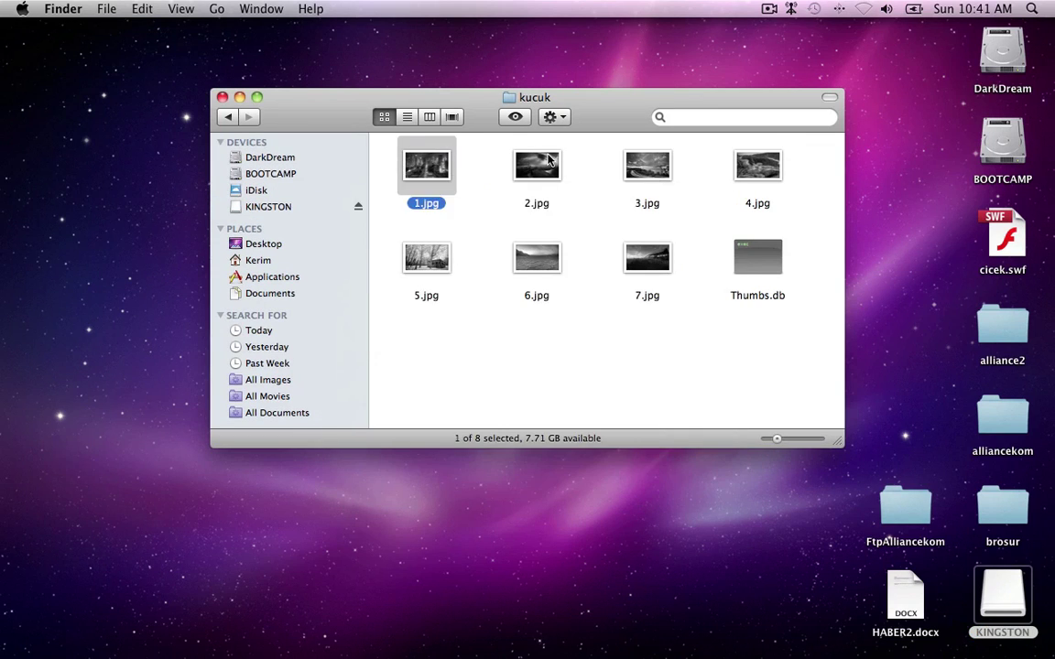
key(Right)
key(space)
key(space)
key(Right)
key(Right)
click(819, 158)
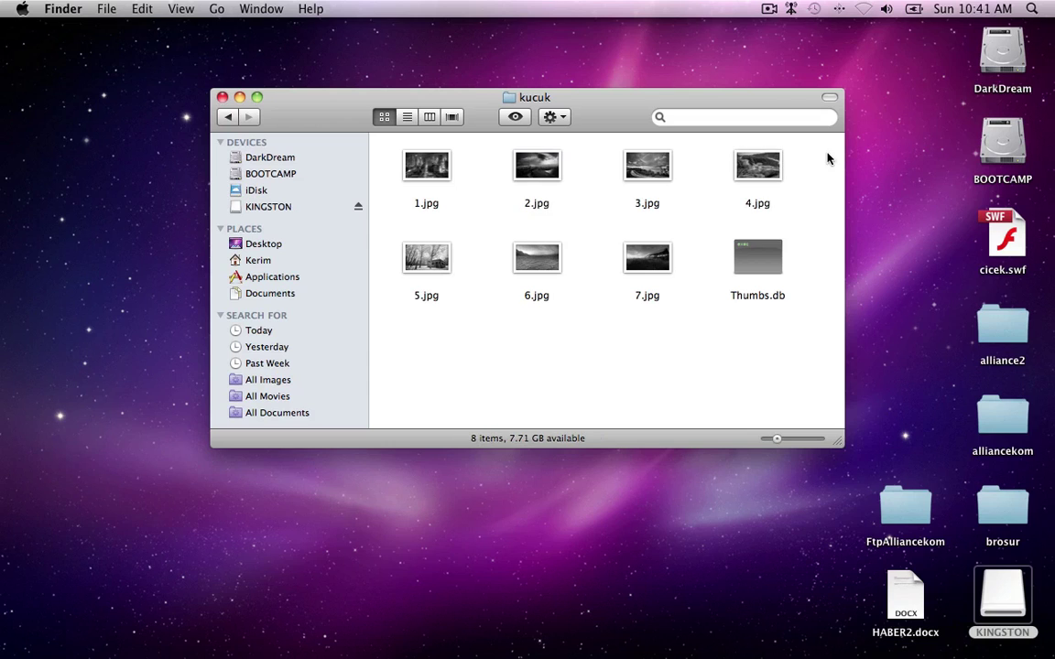
Select 1.jpg, 2.jpg, 3.jpg, 5.jpg, 6.jpg and 7.jpg and open them all in Photoshop
click(431, 278)
super+click(537, 258)
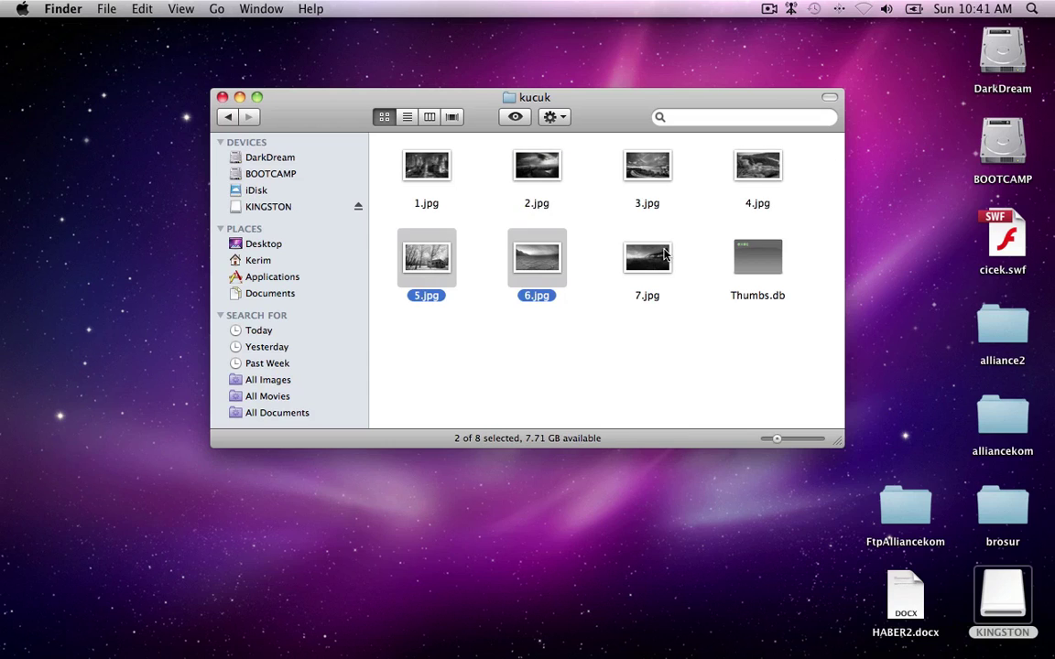
super+click(647, 258)
super+click(424, 165)
super+click(537, 165)
super+click(647, 183)
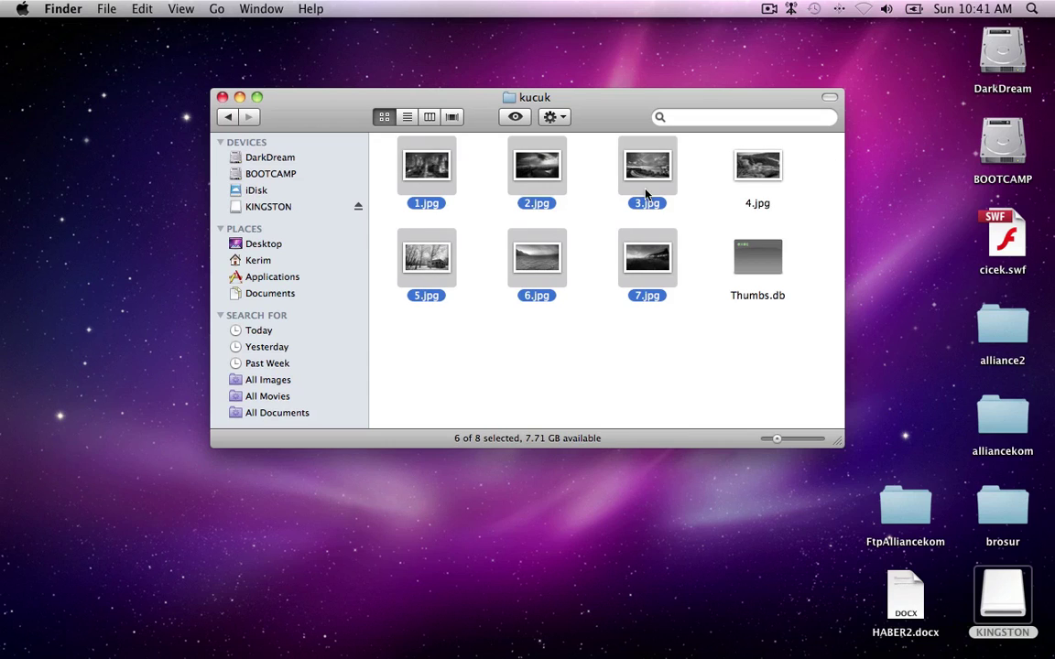
drag(648, 192, 621, 632)
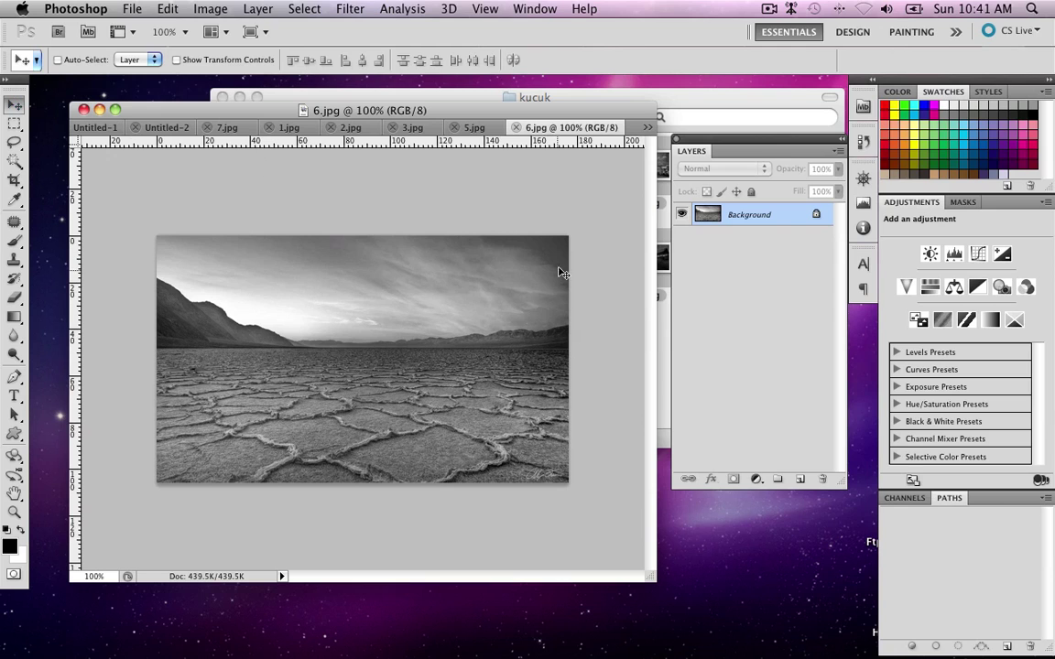
Enlarge the document window across the workspace and copy the 6.jpg desert photo into Untitled-2 over the flower's lower petals
click(118, 110)
click(117, 109)
drag(153, 98, 119, 86)
drag(612, 562, 830, 638)
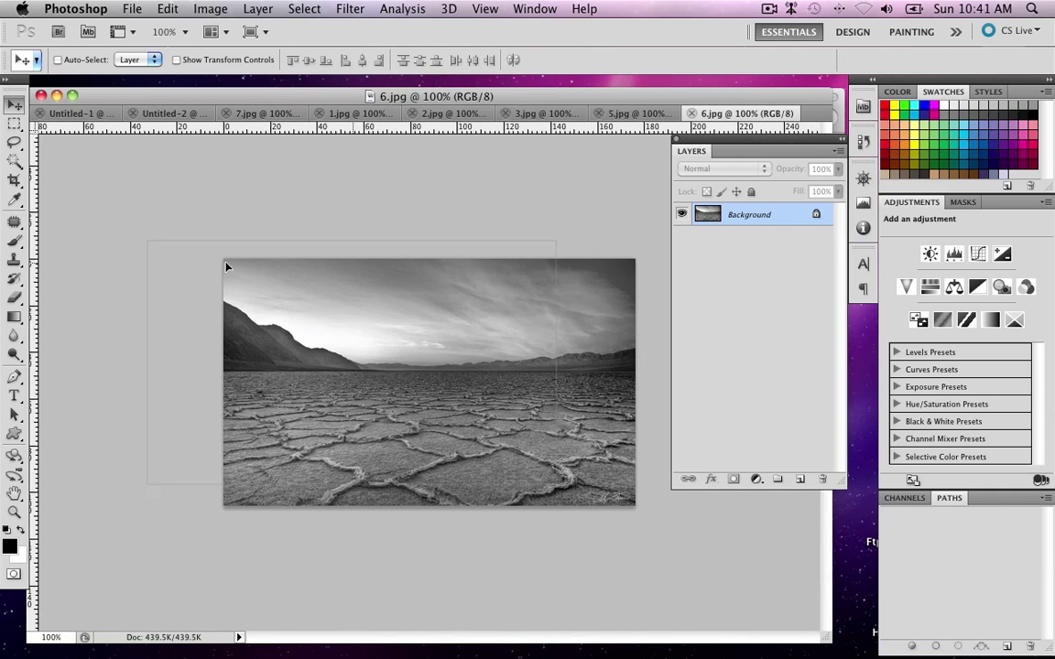
key(ctrl+Tab)
drag(275, 259, 455, 511)
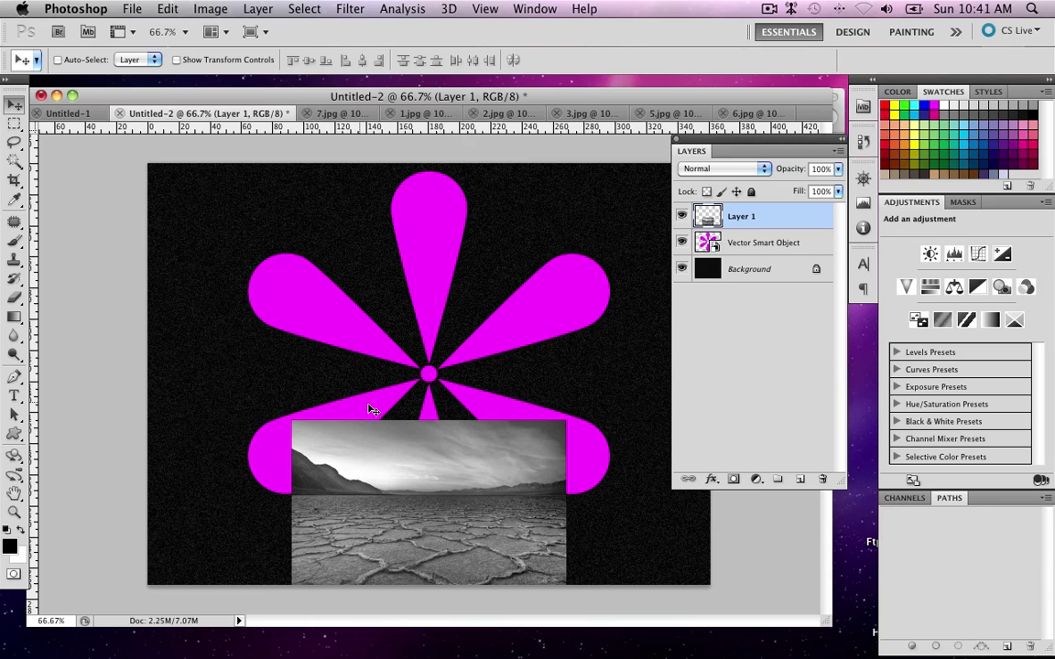
Select the top petal of the Vector Smart Object with the Magic Wand and copy it to a new layer
key(alt+bracketleft)
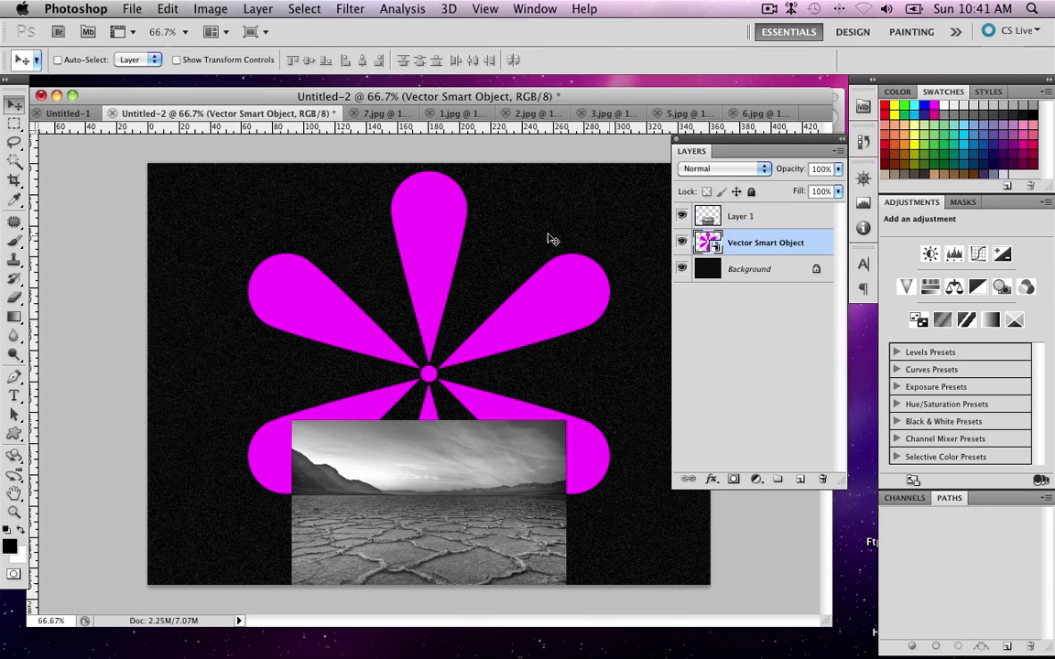
click(10, 154)
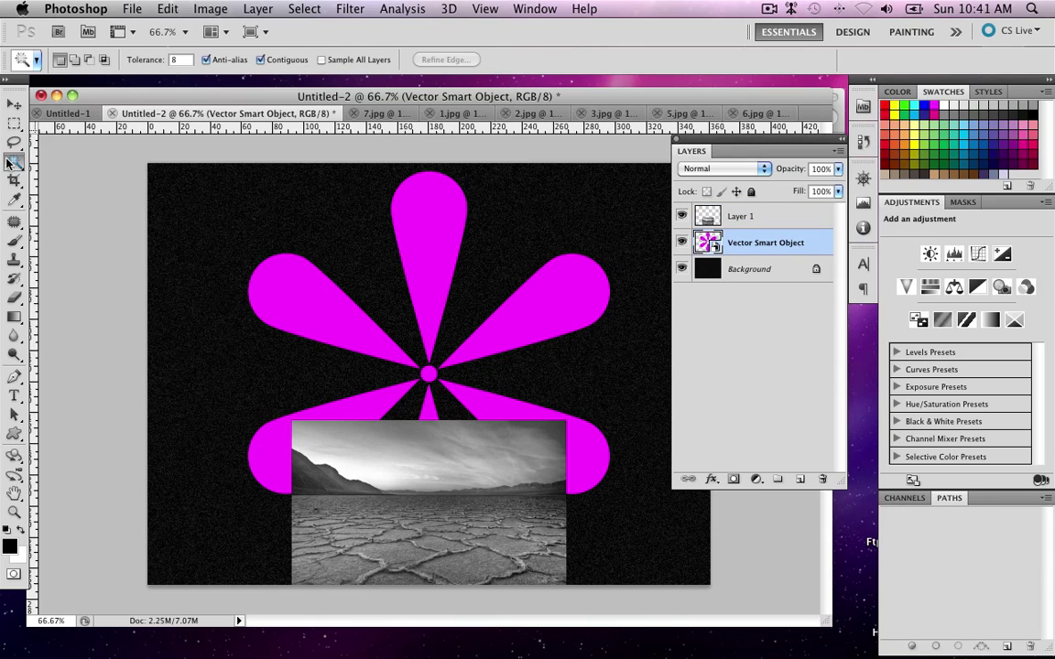
click(451, 210)
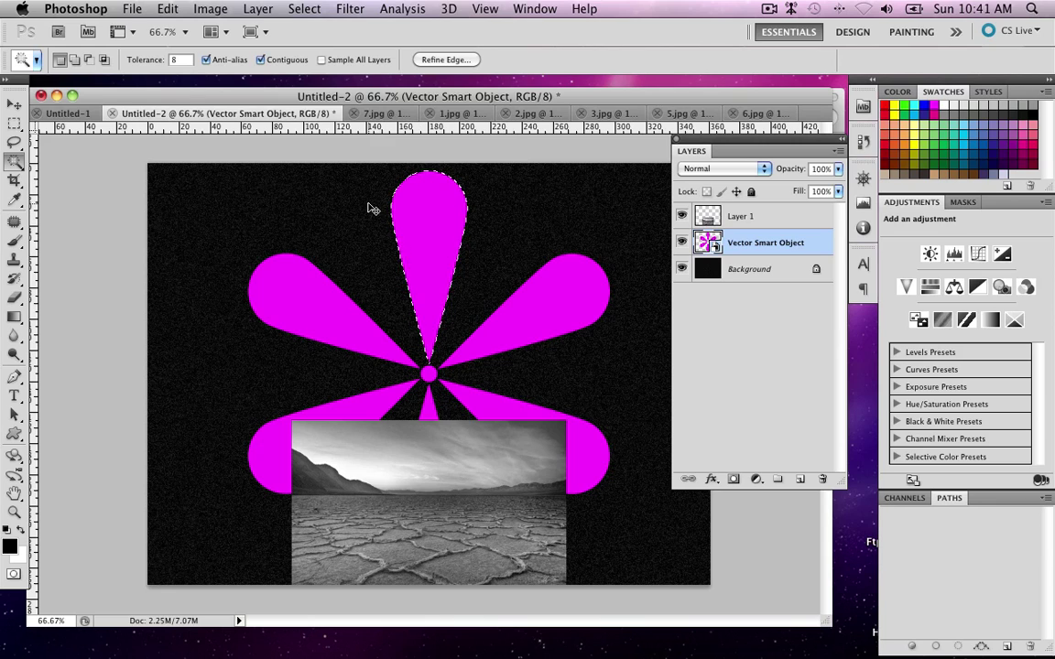
key(super+j)
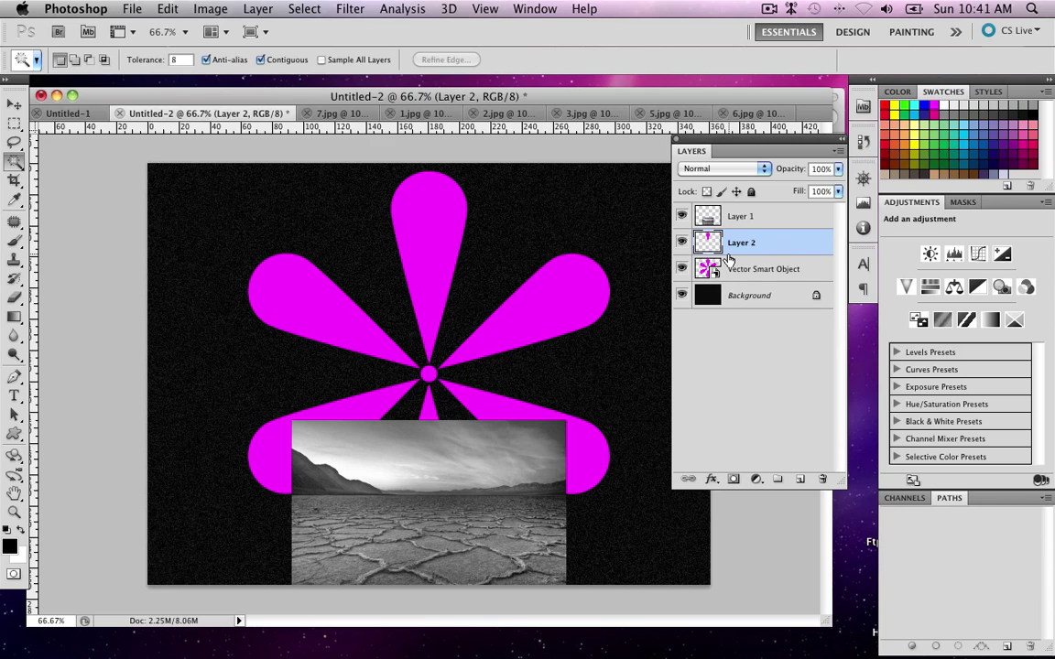
Move the desert photo on Layer 1 up over the top petal and scale it up proportionally to cover the petal
click(14, 105)
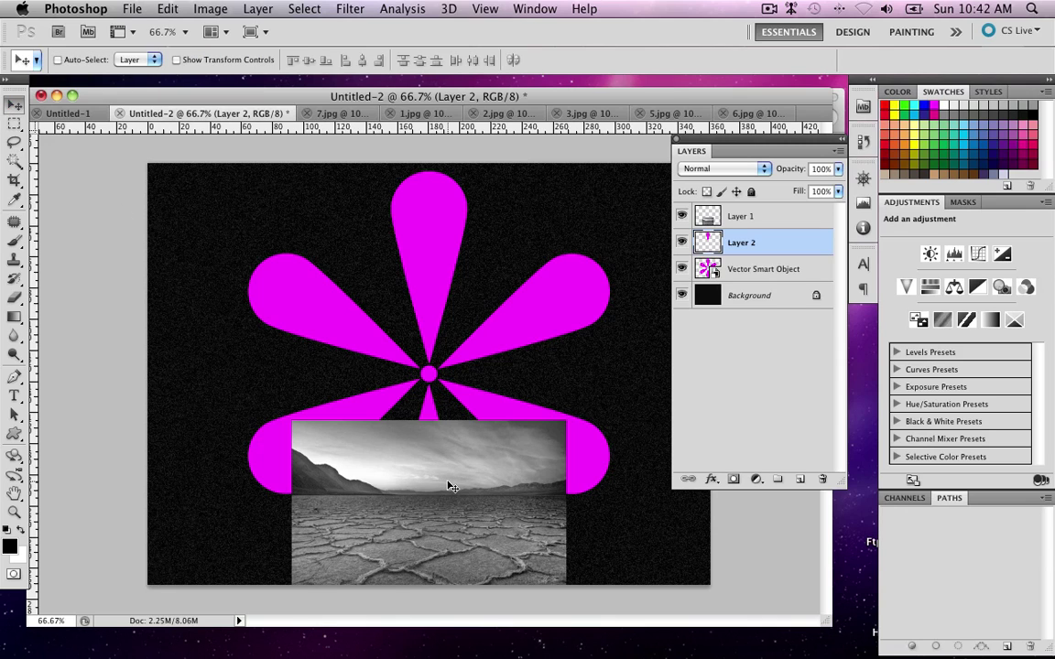
click(696, 211)
drag(473, 471, 477, 240)
key(super+t)
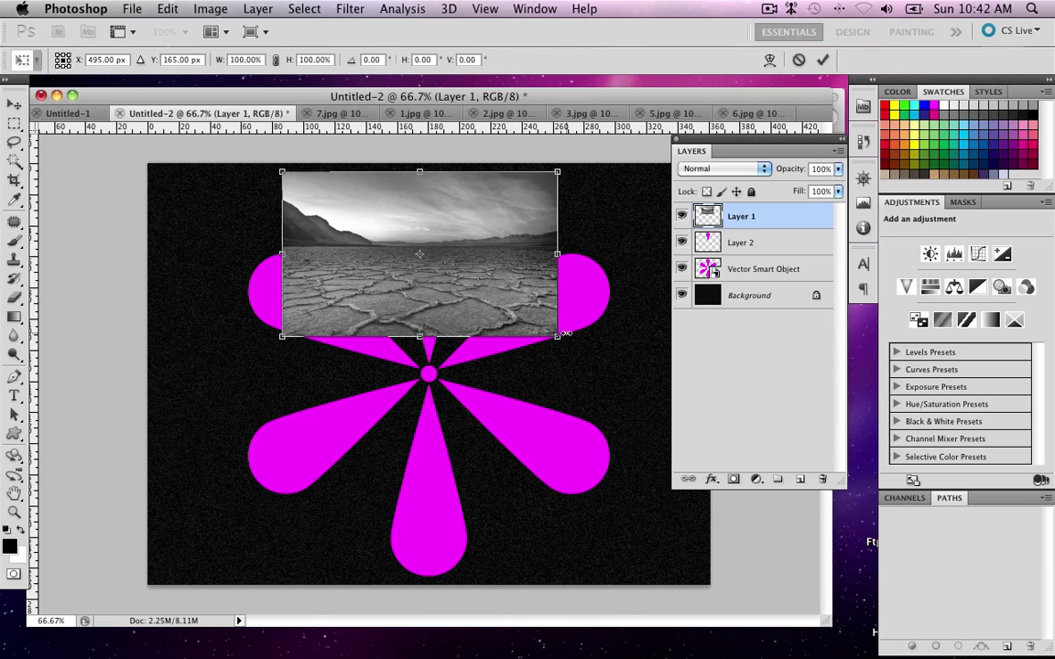
drag(558, 336, 586, 393)
key(Return)
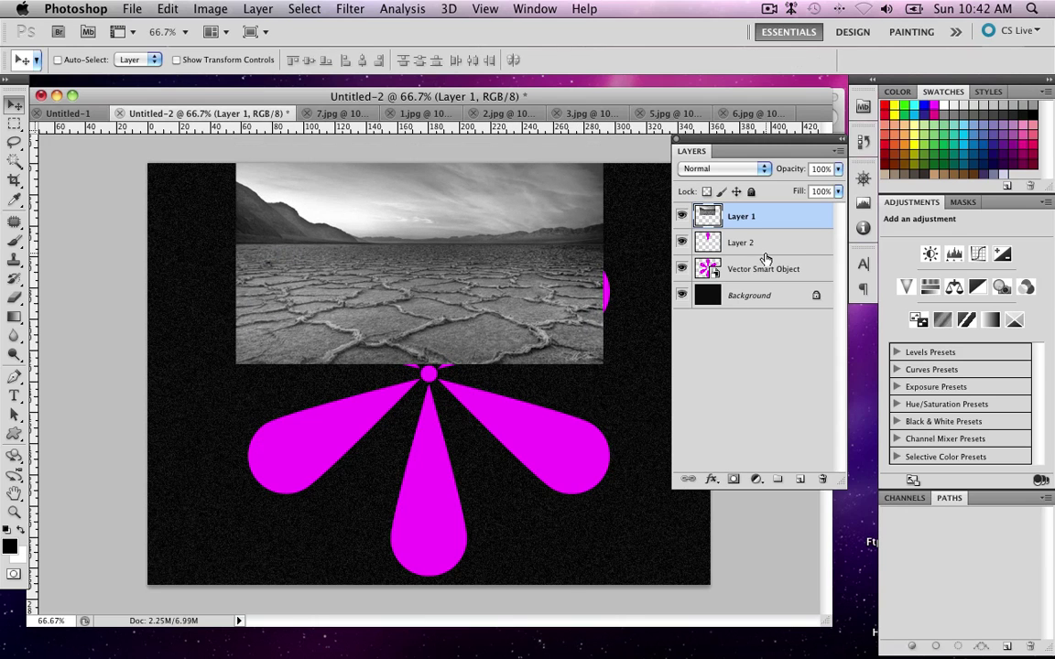
Clip the desert photo on Layer 1 to the top petal on Layer 2, and close 6.jpg
alt+click(788, 229)
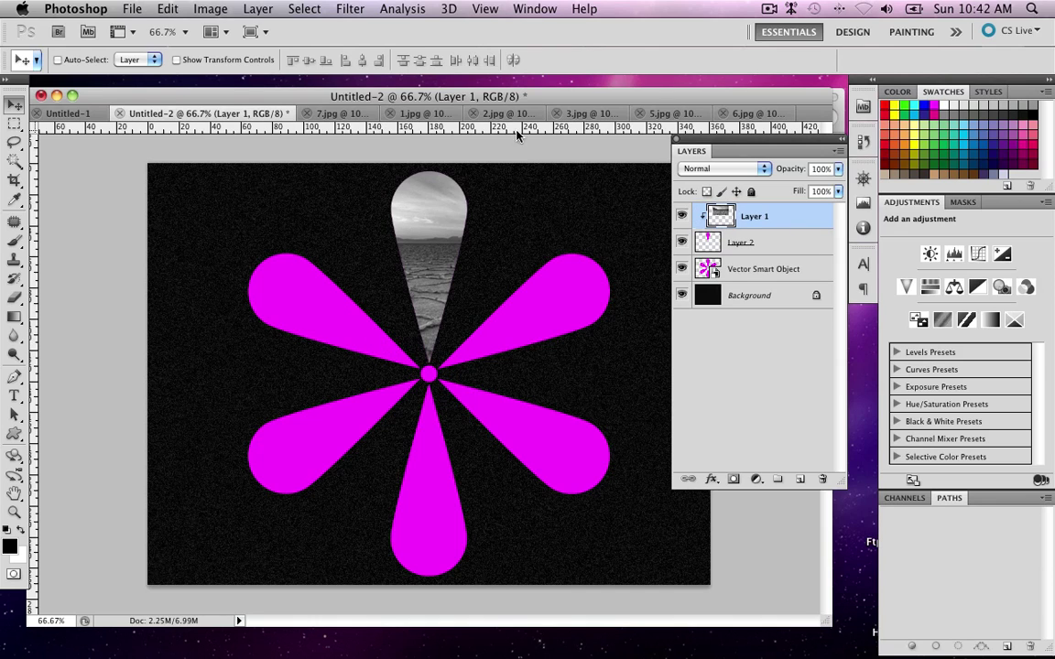
click(725, 116)
key(super+w)
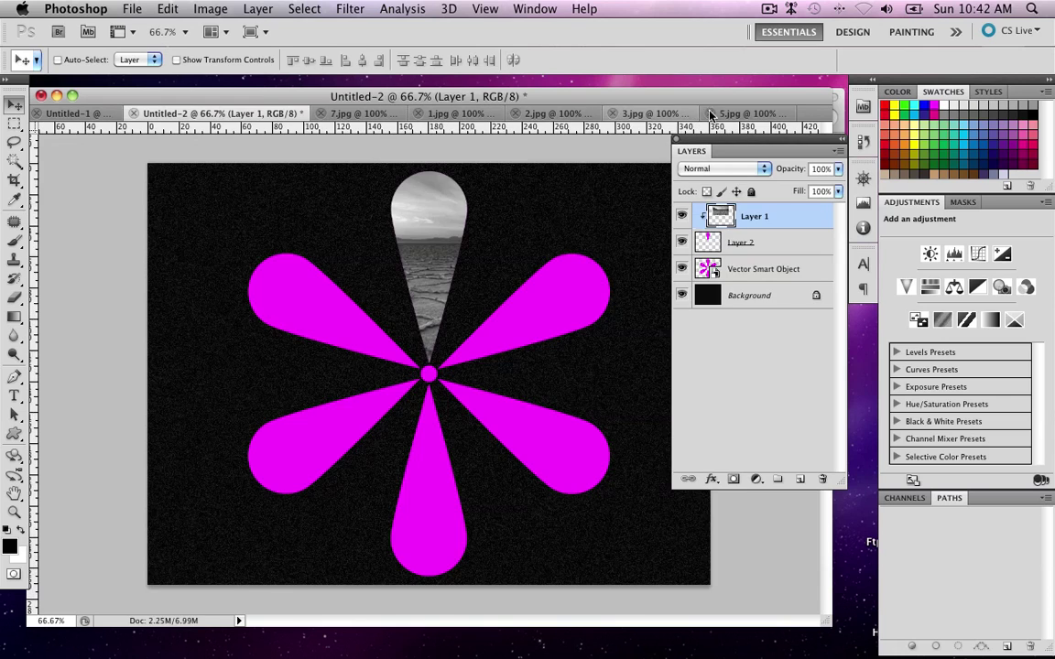
Copy the 5.jpg photo of the log cabin into Untitled-2 as a new layer
click(712, 113)
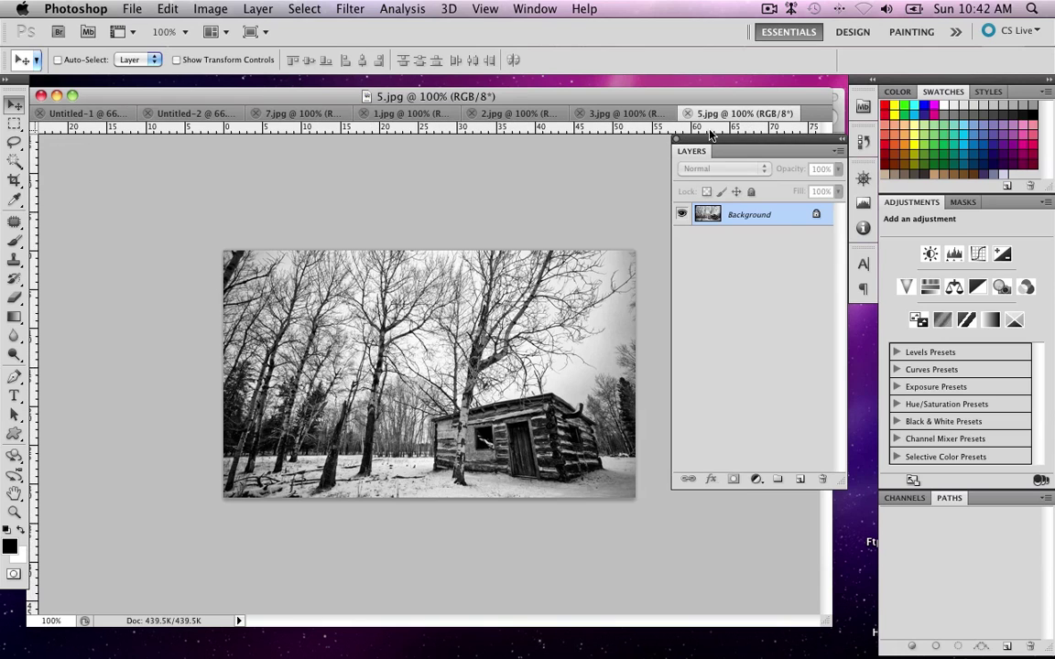
click(187, 113)
drag(363, 363, 369, 371)
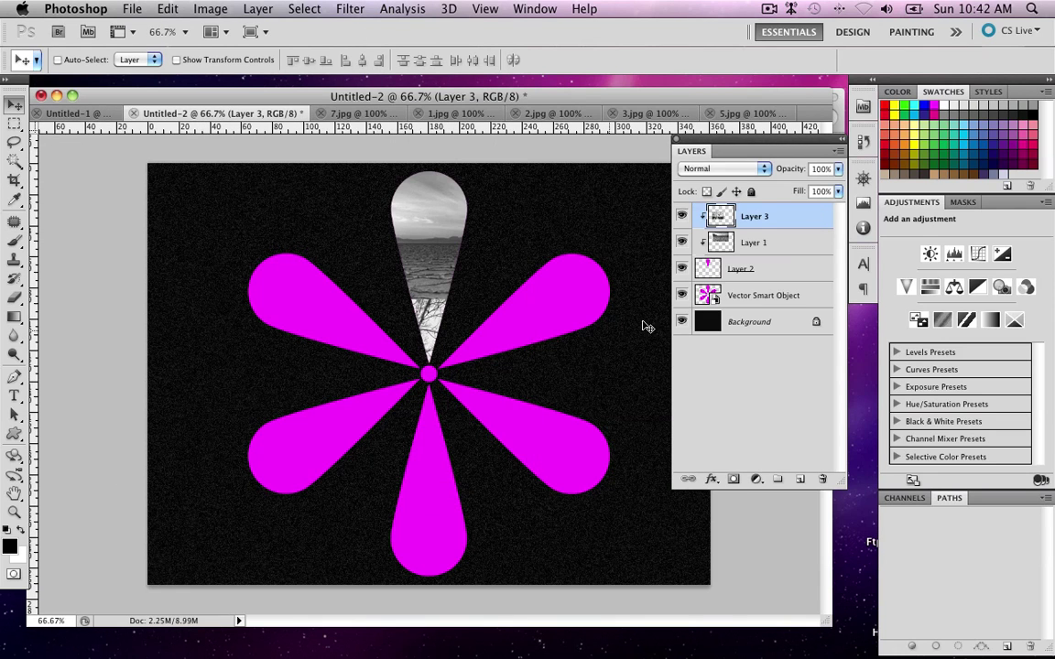
Release the cabin photo on Layer 3 from the clipping mask and move it down over the lower petals
click(729, 296)
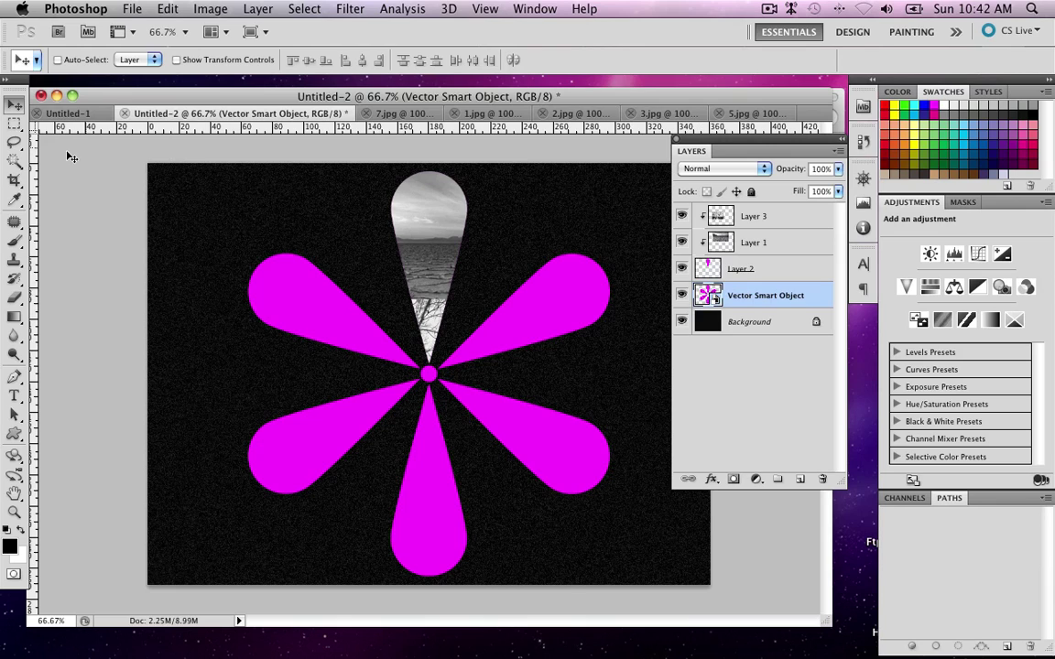
alt+click(794, 230)
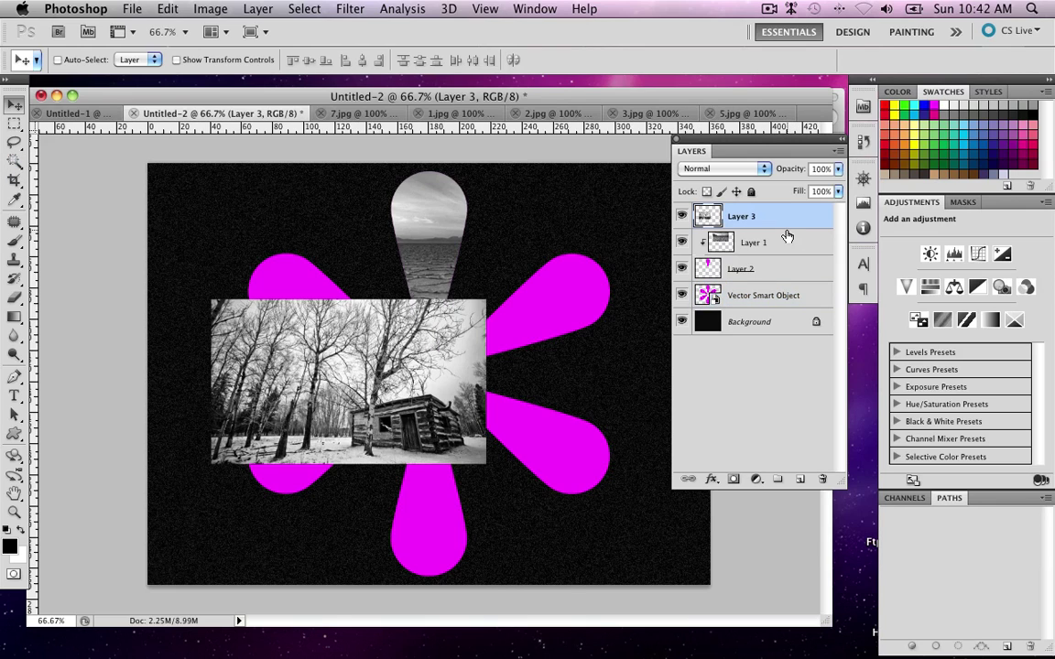
drag(366, 328, 376, 424)
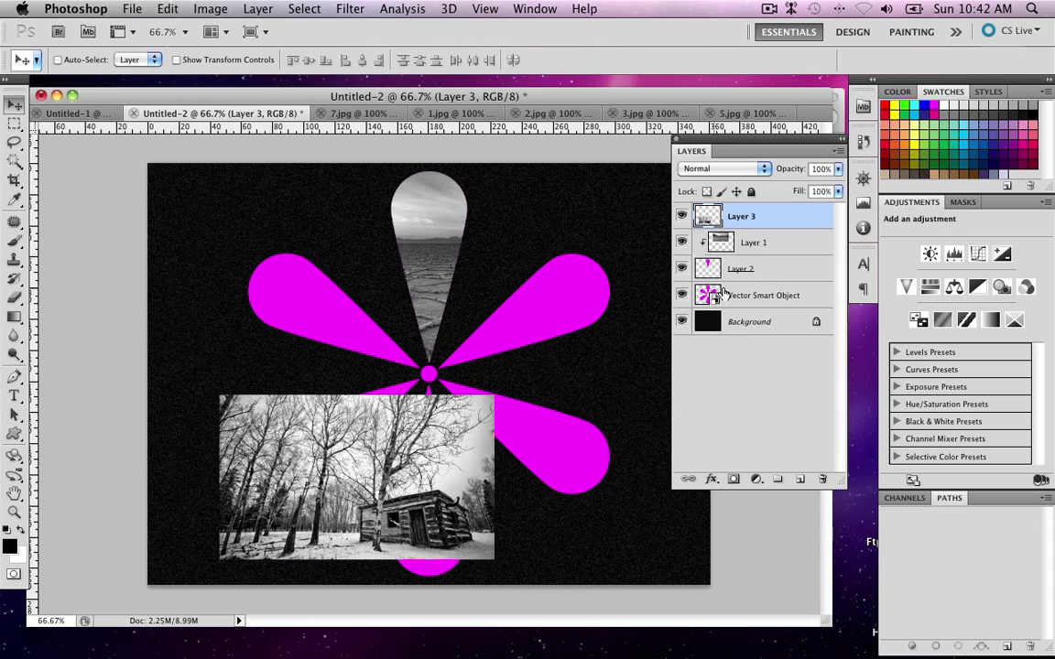
Select the upper-left petal of the Vector Smart Object with the Magic Wand and copy it to a new layer
click(700, 298)
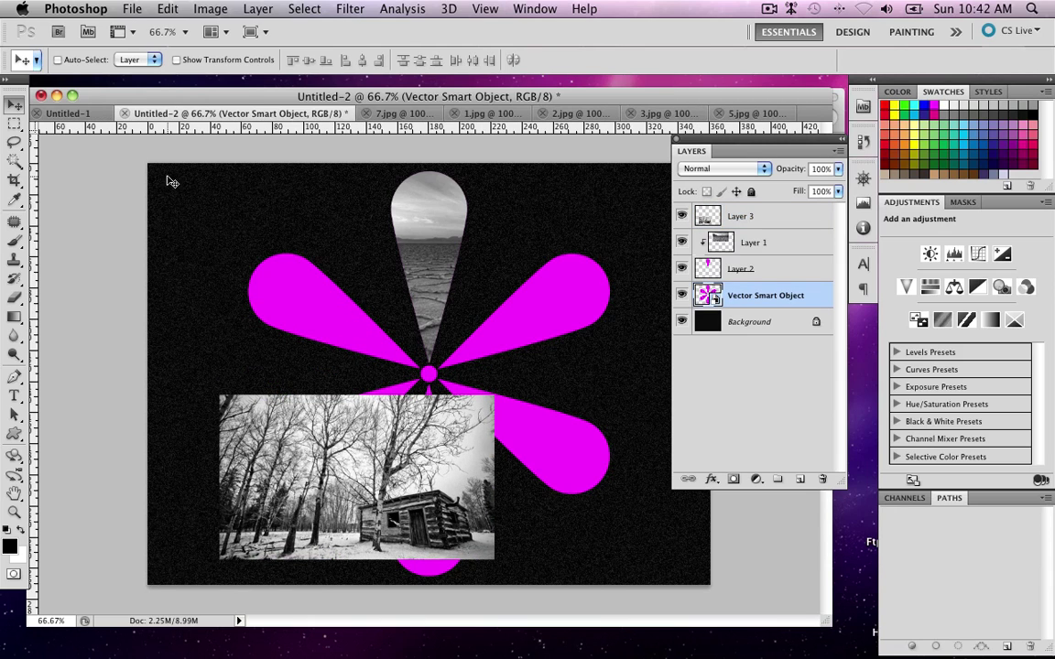
click(15, 163)
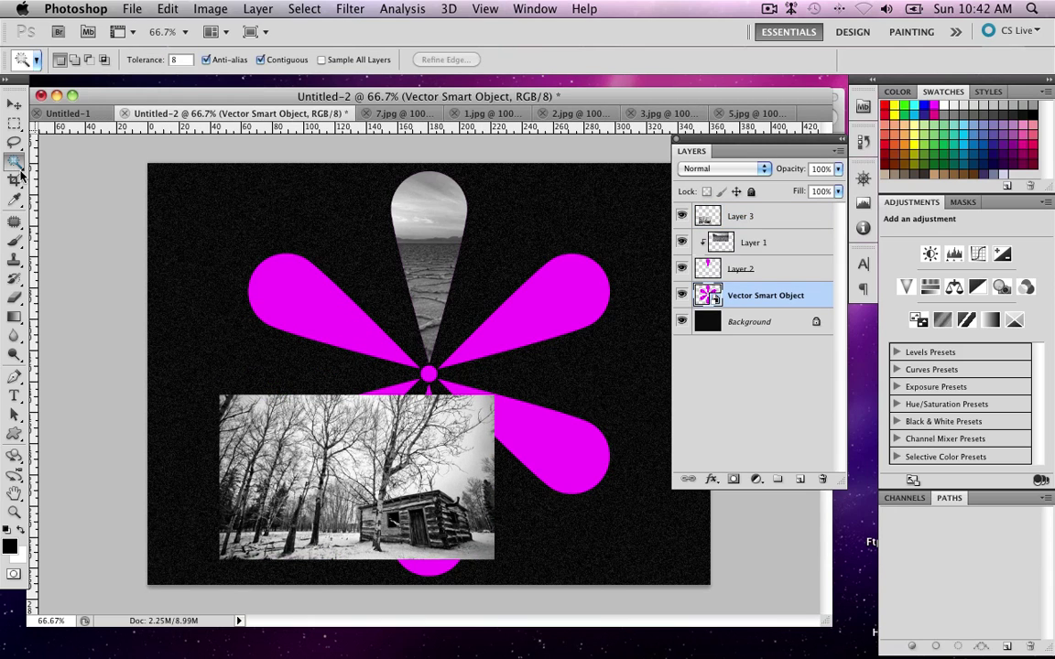
click(321, 314)
key(super+j)
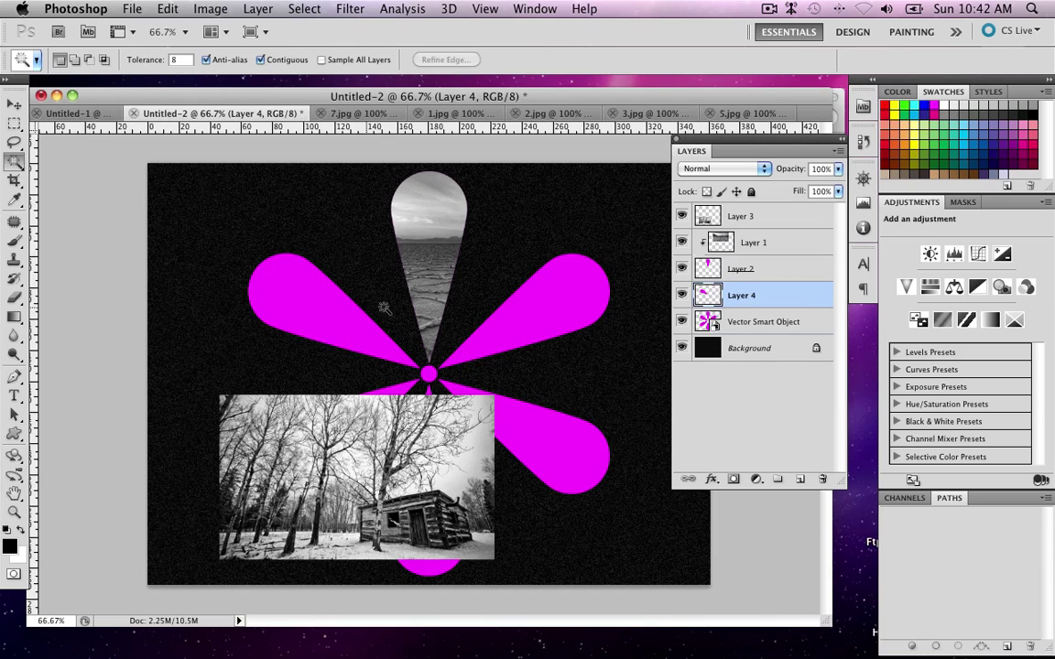
Move Layer 3 directly above Layer 4 and clip the cabin photo to the upper-left petal, with the Move tool active
drag(706, 217, 703, 275)
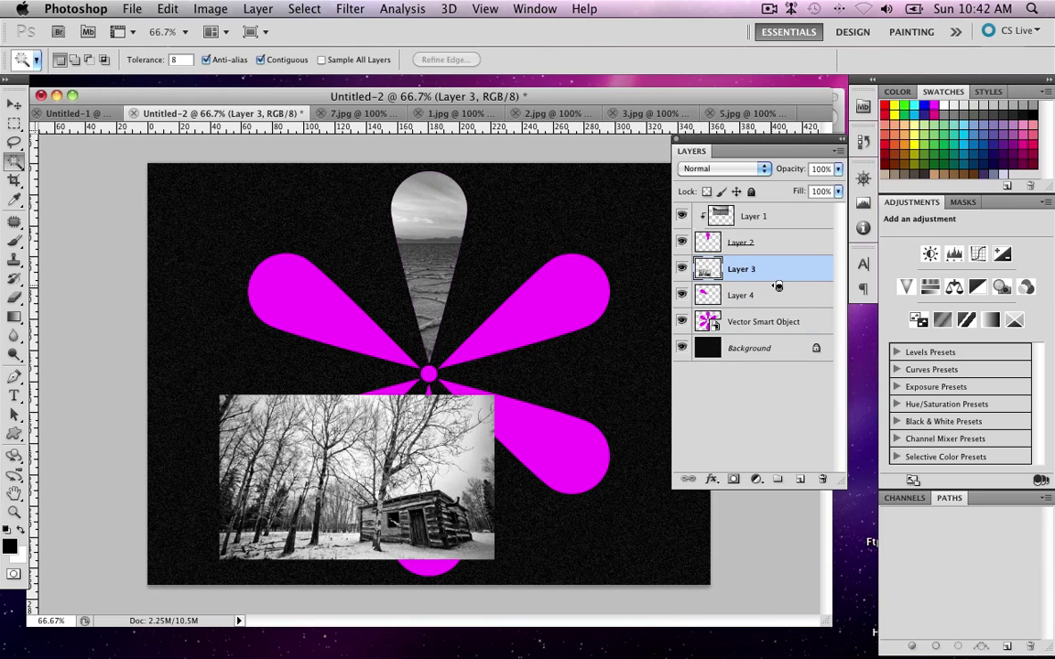
alt+click(777, 287)
click(15, 106)
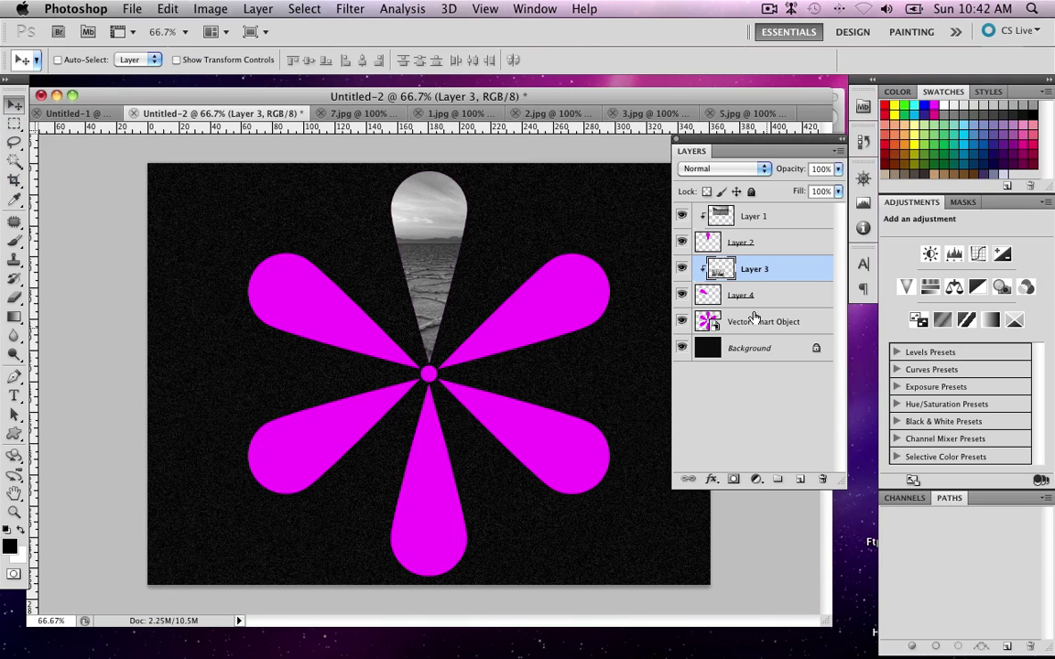
Position the cabin photo inside the upper-left petal so it fills the shape, and close 5.jpg
drag(500, 420, 306, 299)
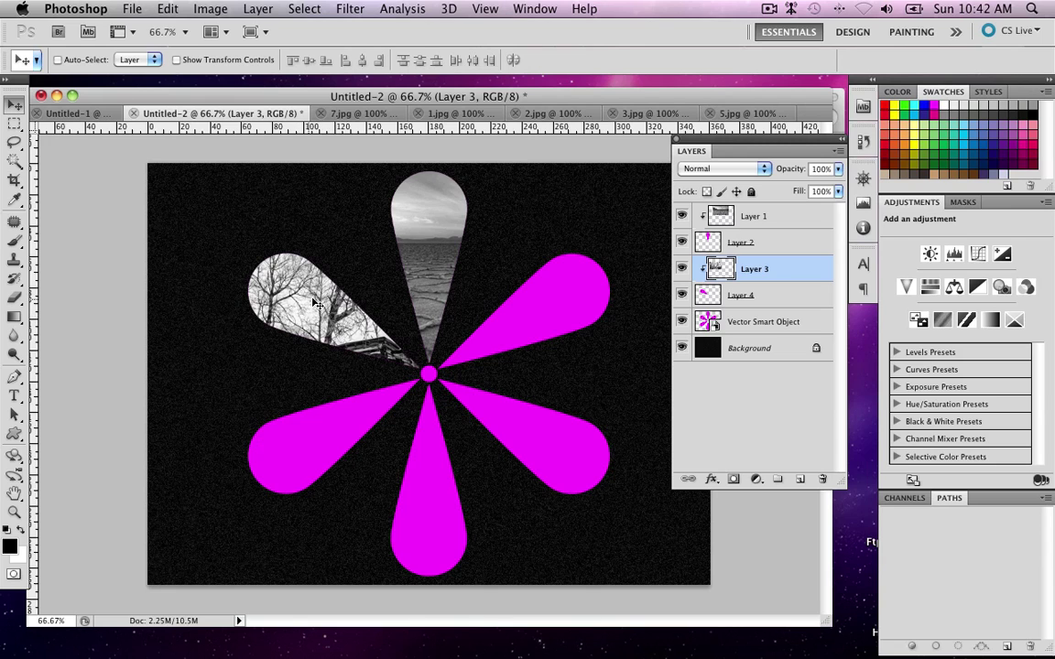
click(737, 113)
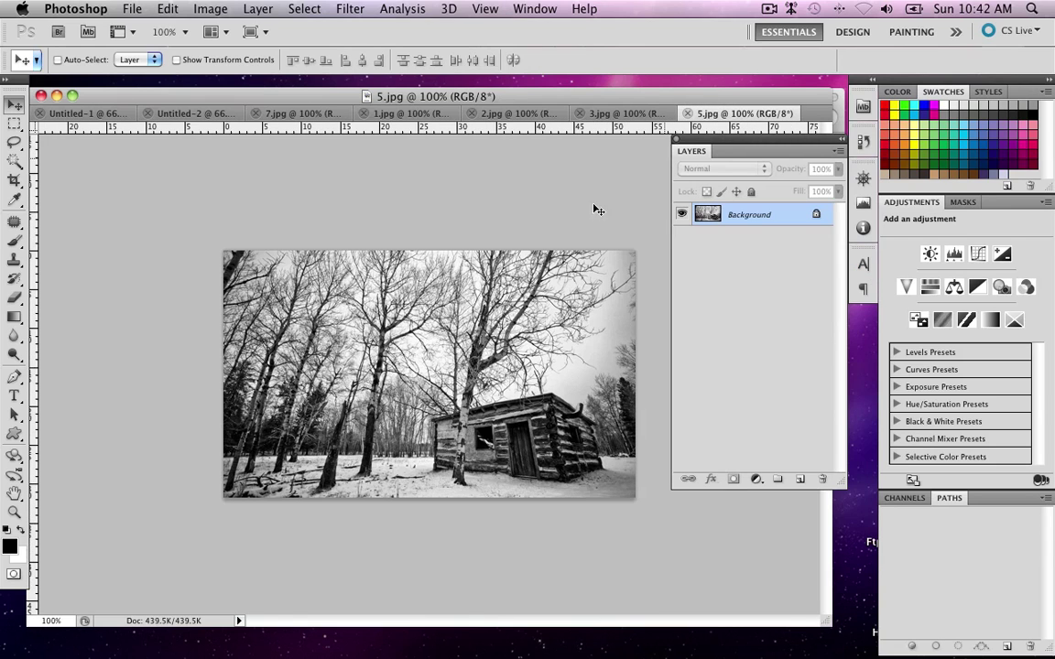
click(687, 112)
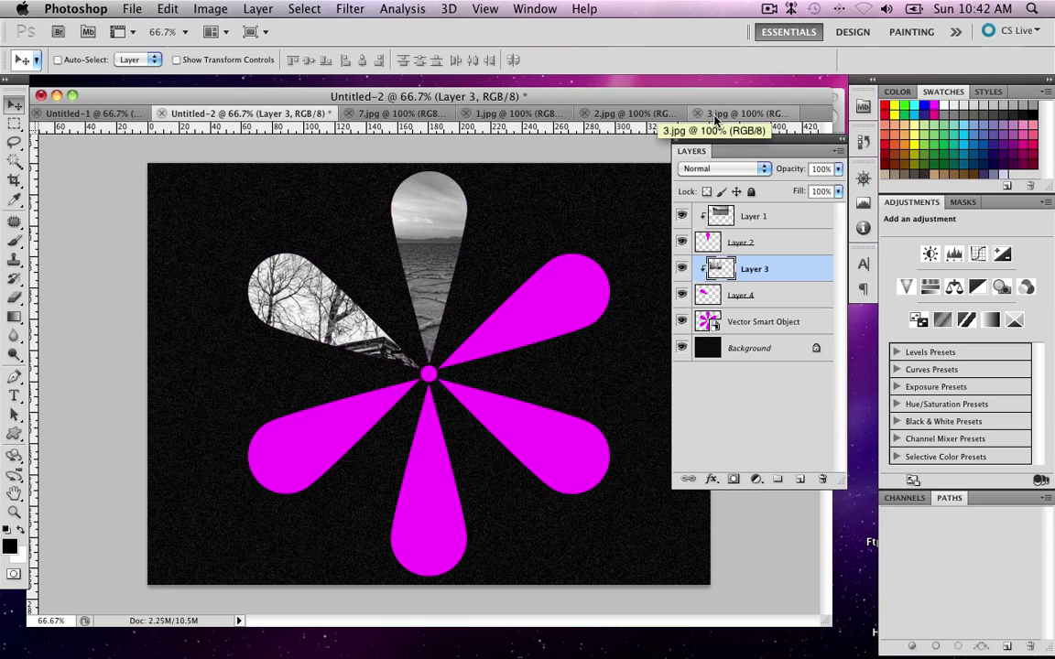
Copy the 3.jpg photo of the lakeside road into Untitled-2 and place its layer directly above the Vector Smart Object
click(715, 114)
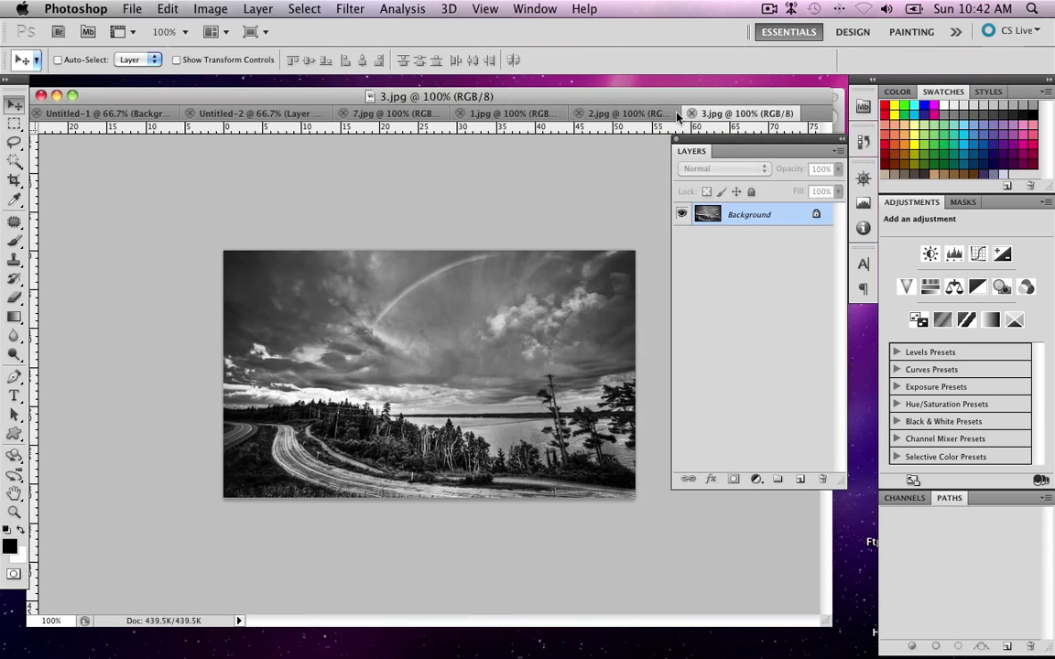
click(593, 113)
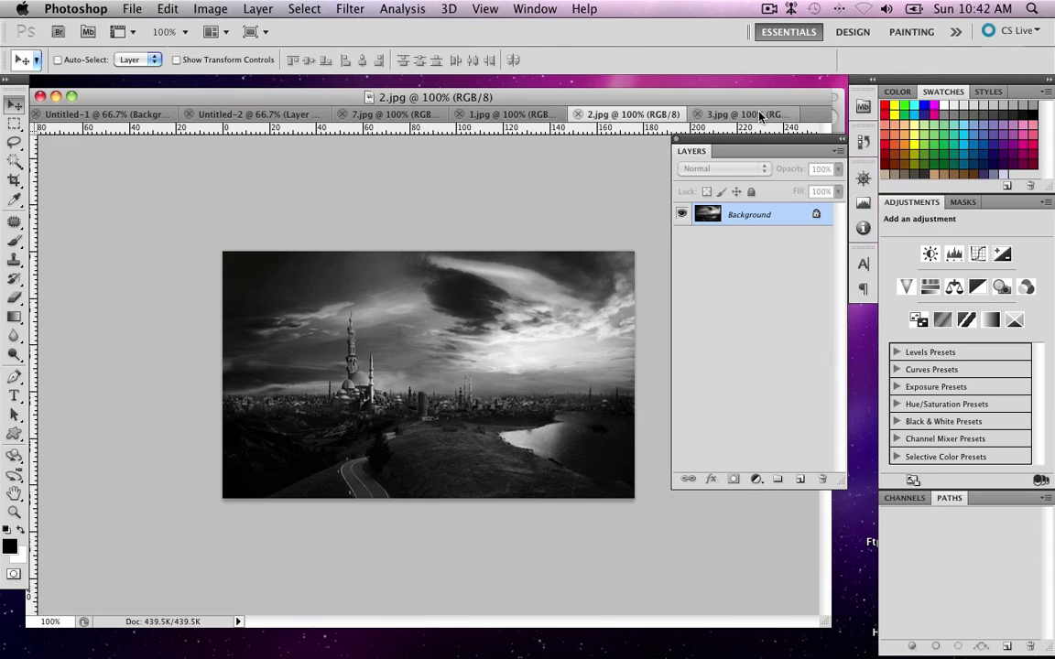
click(713, 112)
drag(590, 93, 615, 96)
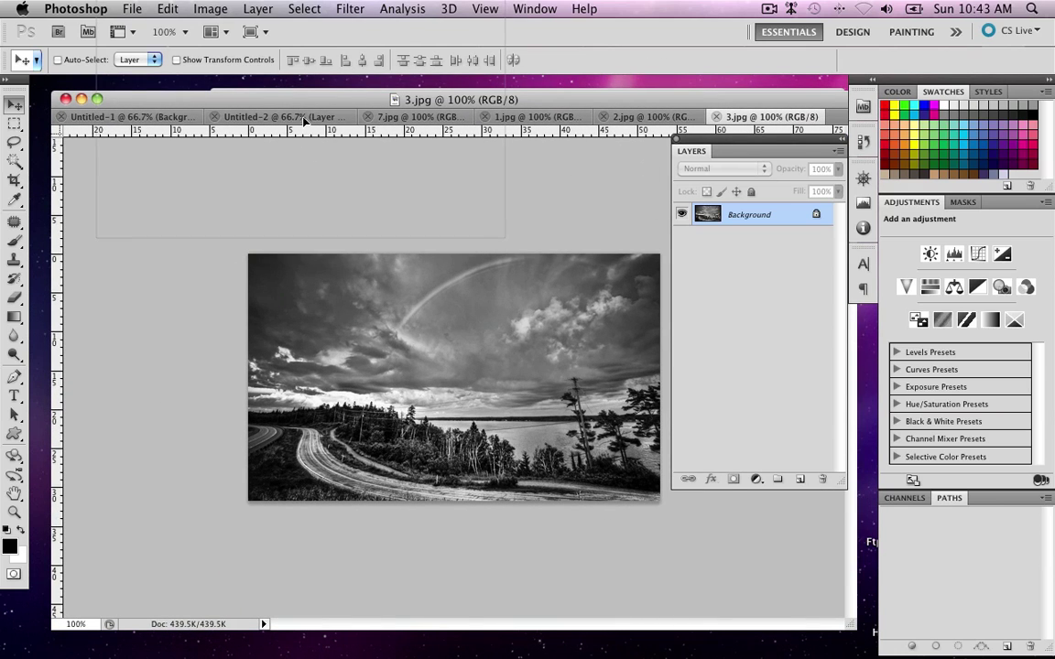
click(266, 116)
drag(383, 451, 378, 445)
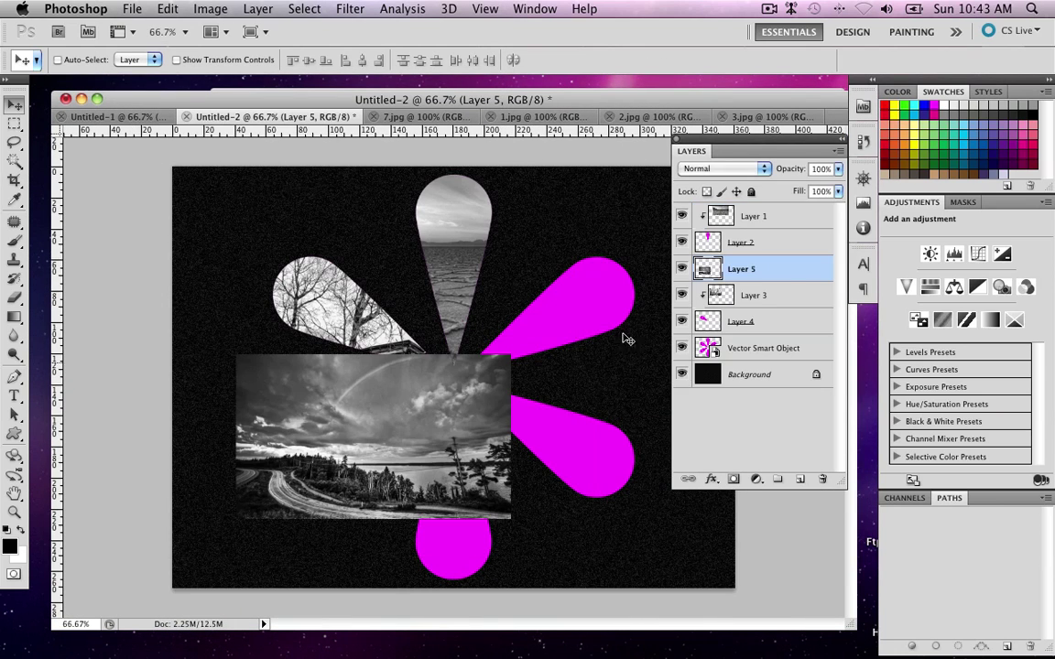
drag(705, 272, 688, 354)
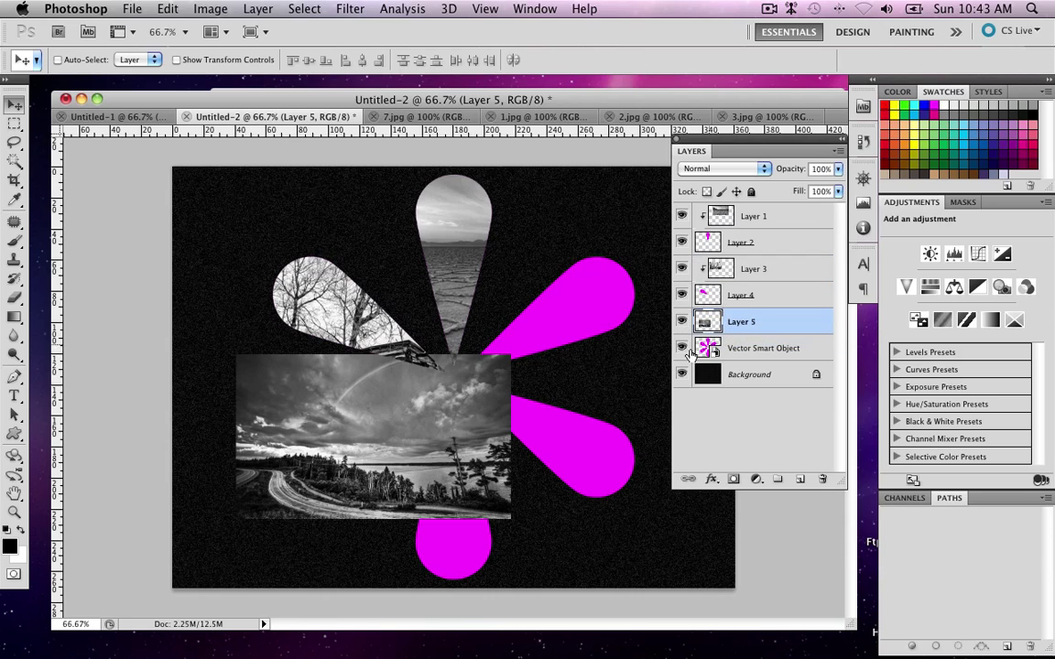
Copy the lower-left petal of the Vector Smart Object to a new layer with the Magic Wand and clip Layer 5 to it
click(705, 352)
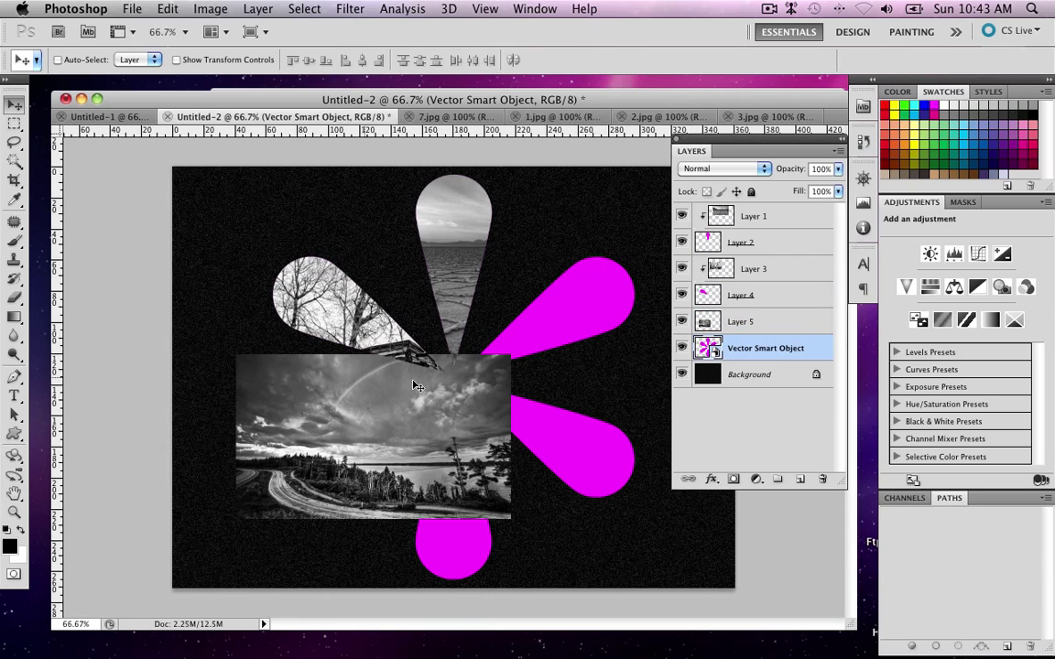
click(681, 321)
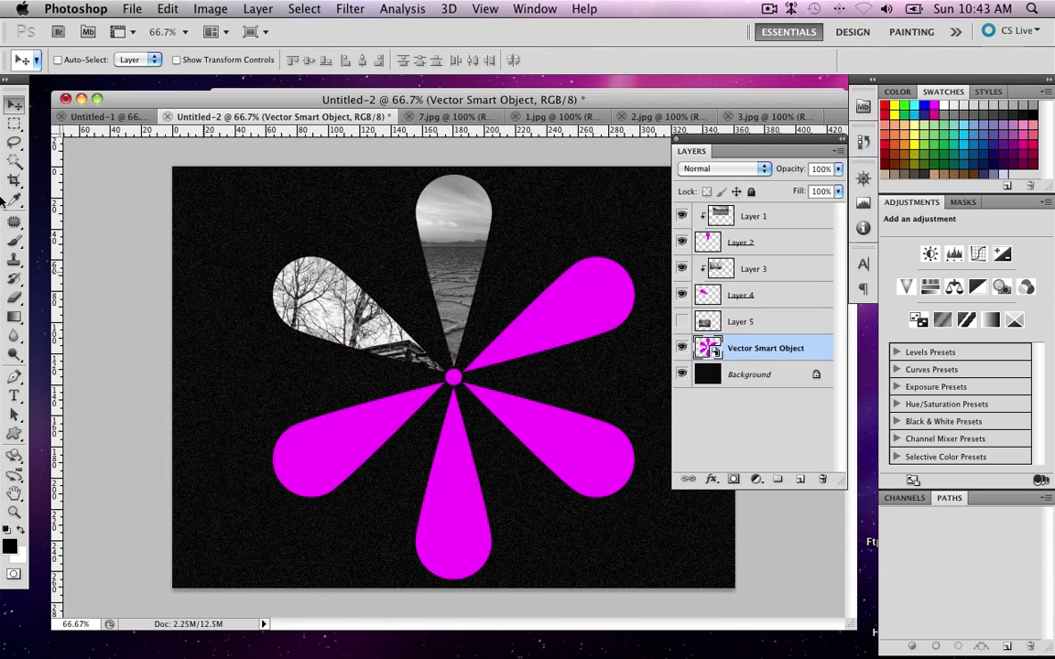
click(15, 160)
click(372, 446)
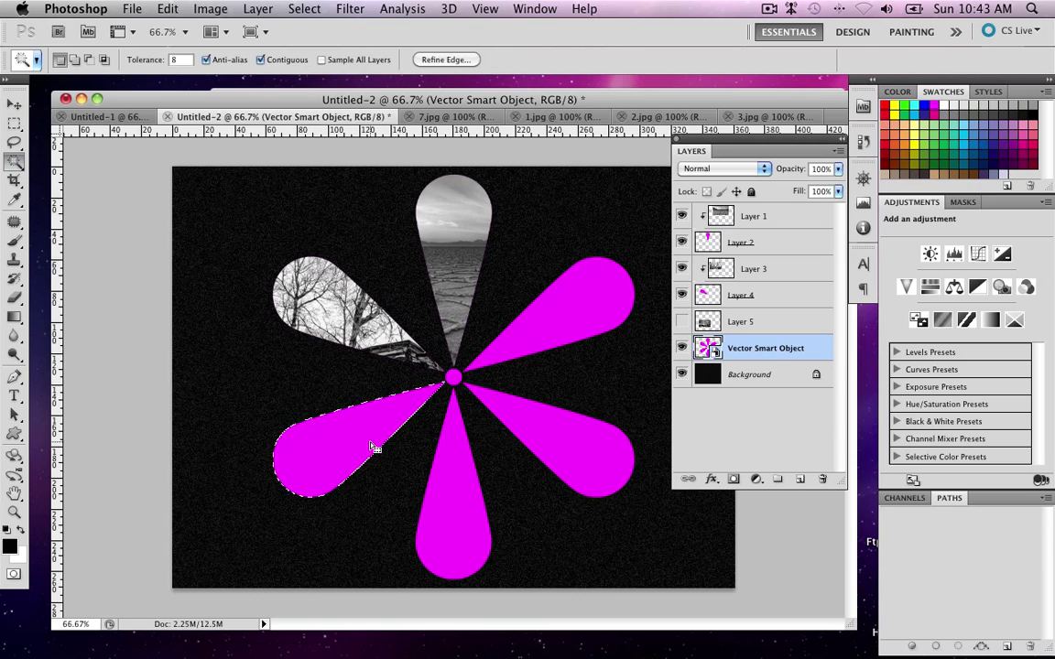
key(super+j)
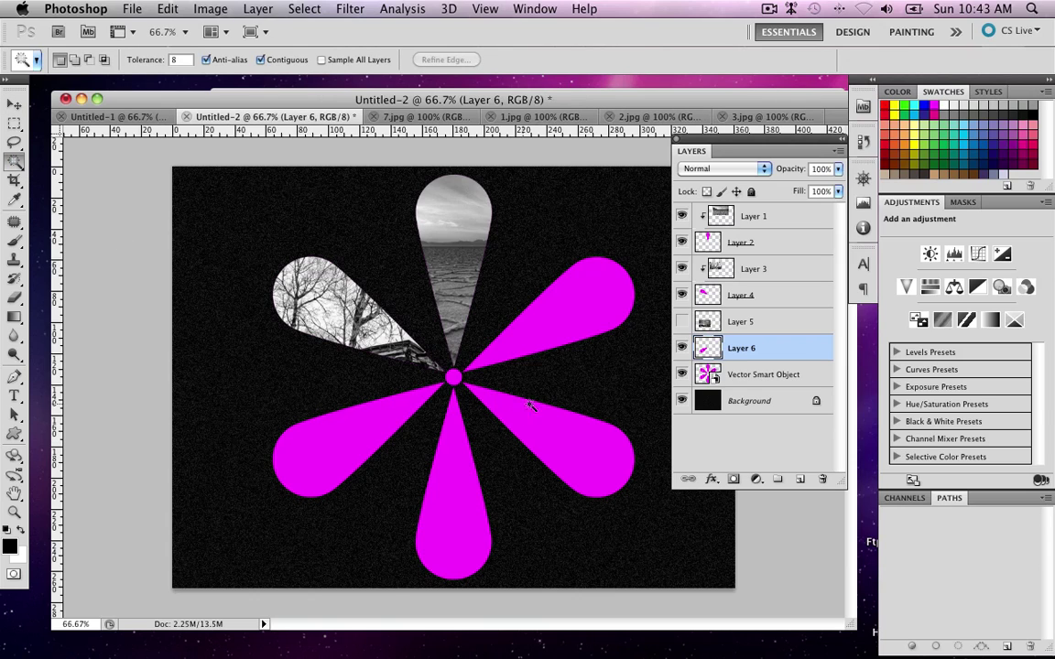
click(682, 321)
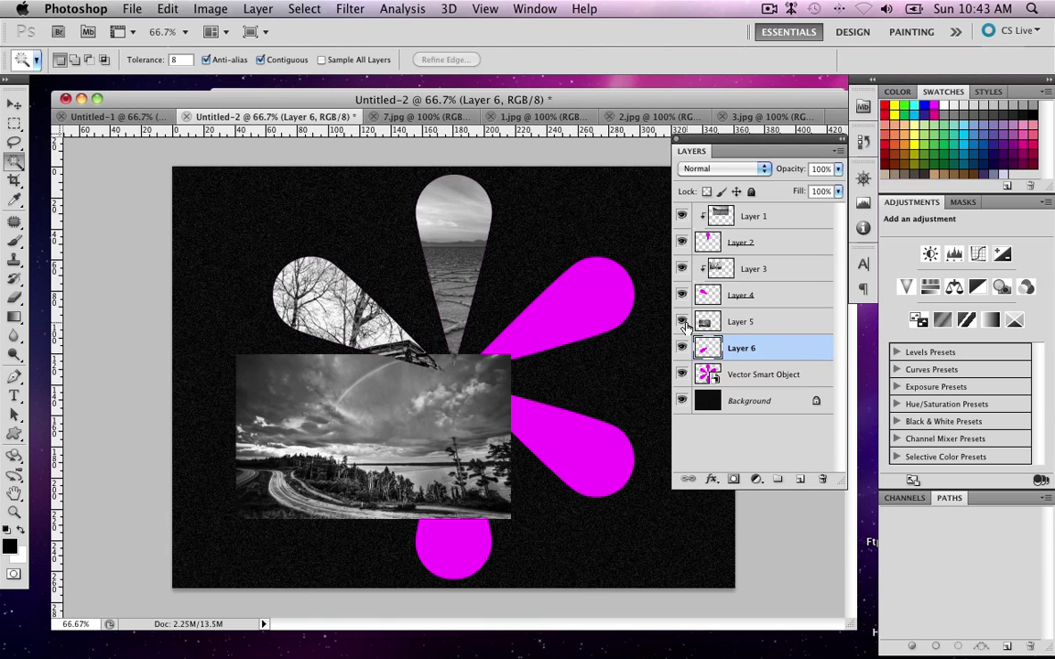
alt+click(770, 337)
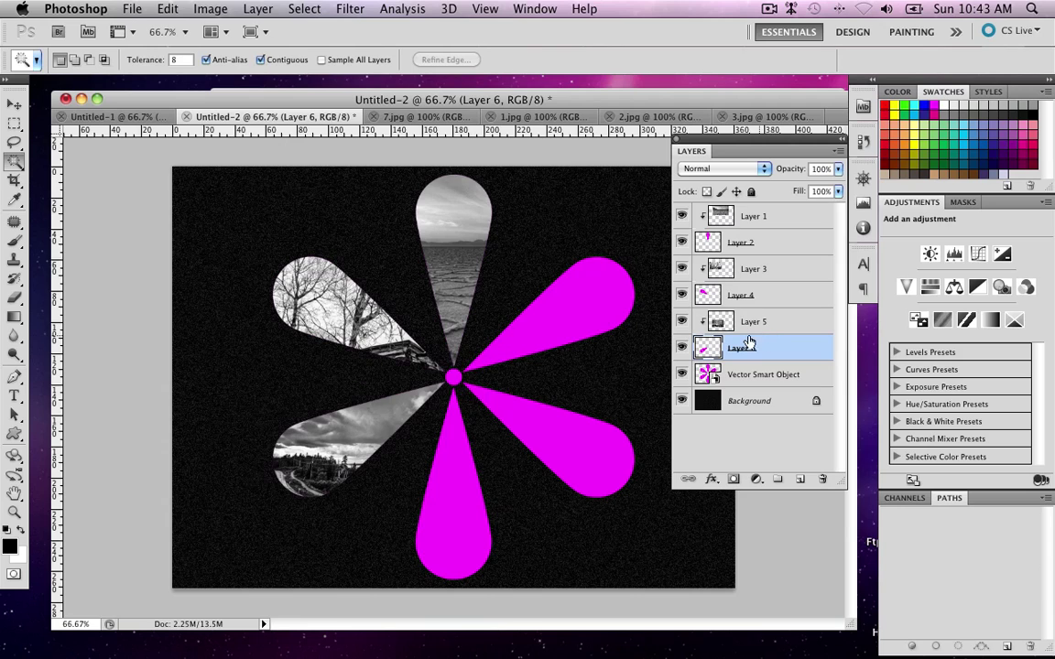
Select the bottom petal of the Vector Smart Object with the Magic Wand and copy it to a new layer
click(712, 374)
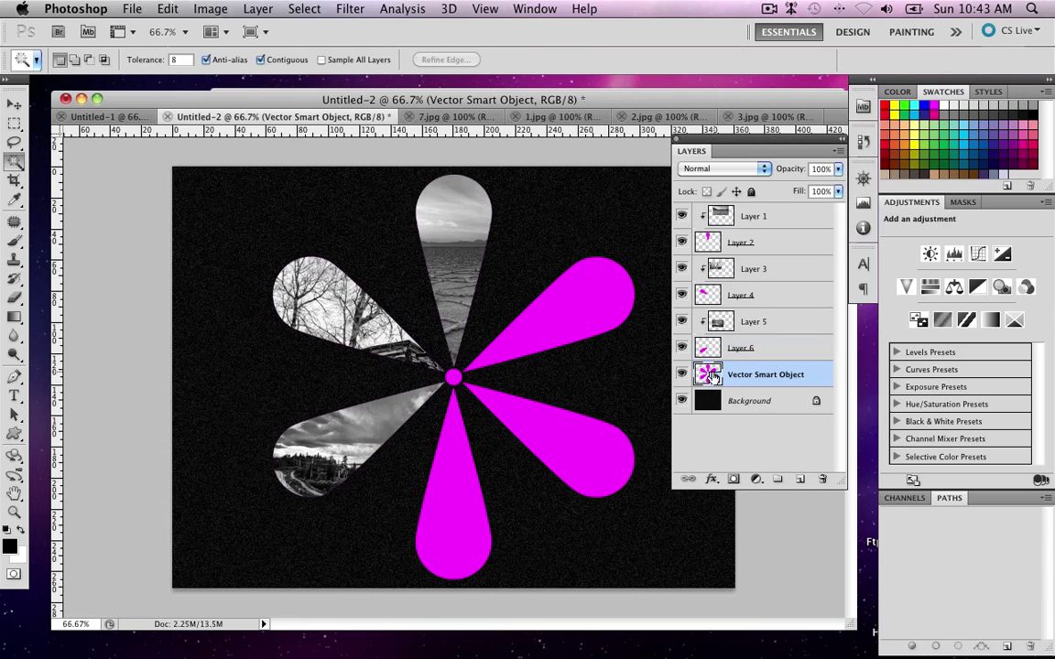
click(463, 529)
key(super+j)
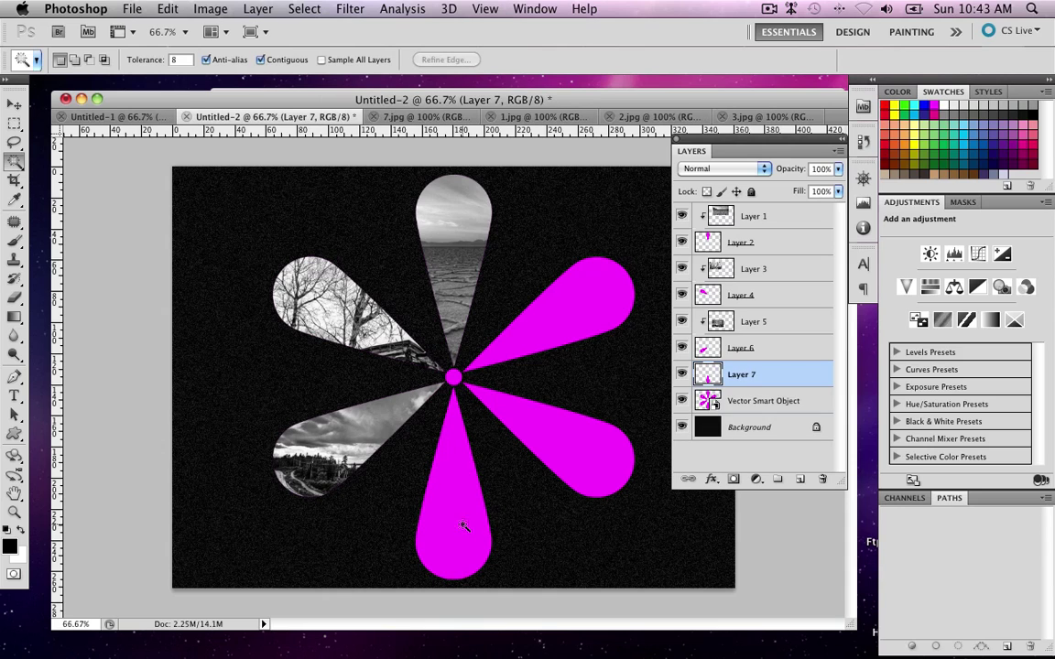
Close the 3.jpg and 2.jpg photos
click(746, 117)
click(717, 117)
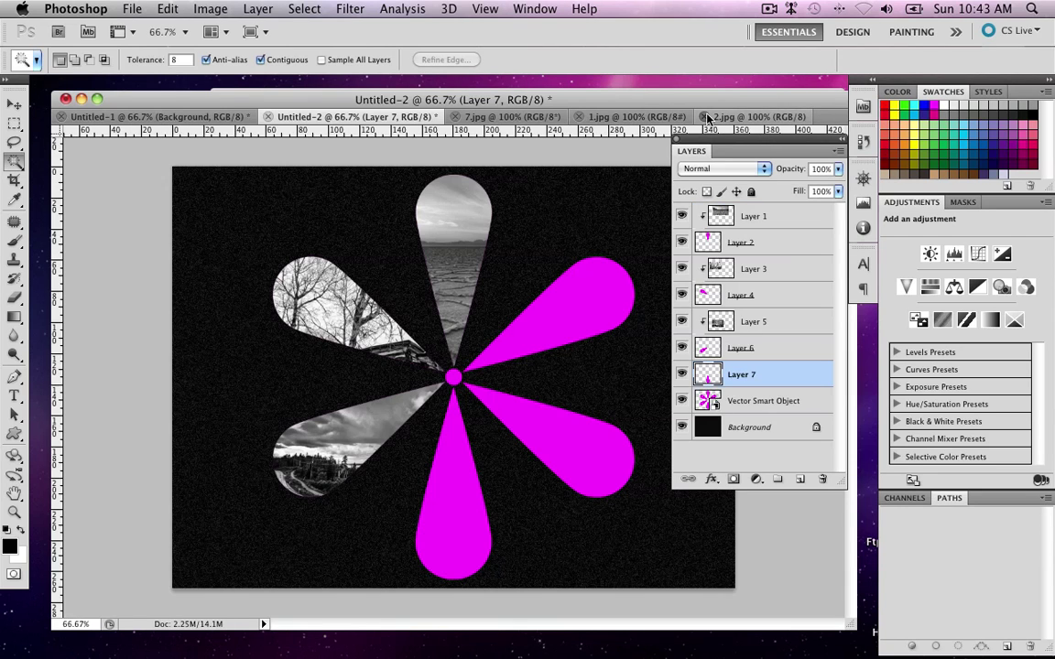
click(637, 116)
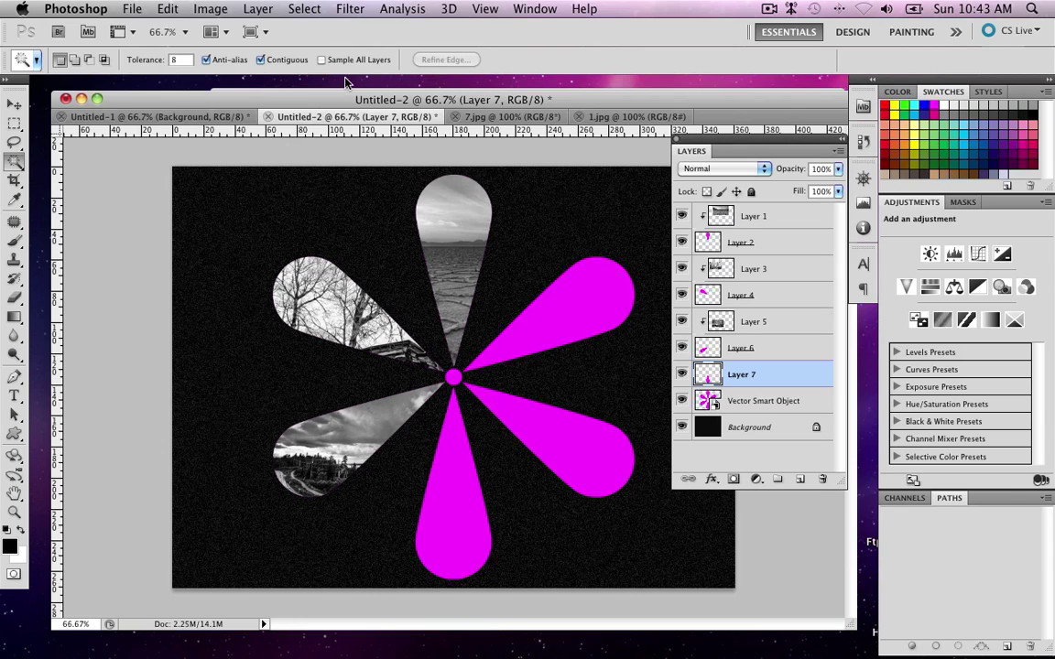
Copy the 1.jpg photo of the city skyline into Untitled-2 as a new layer above Layer 7
click(629, 116)
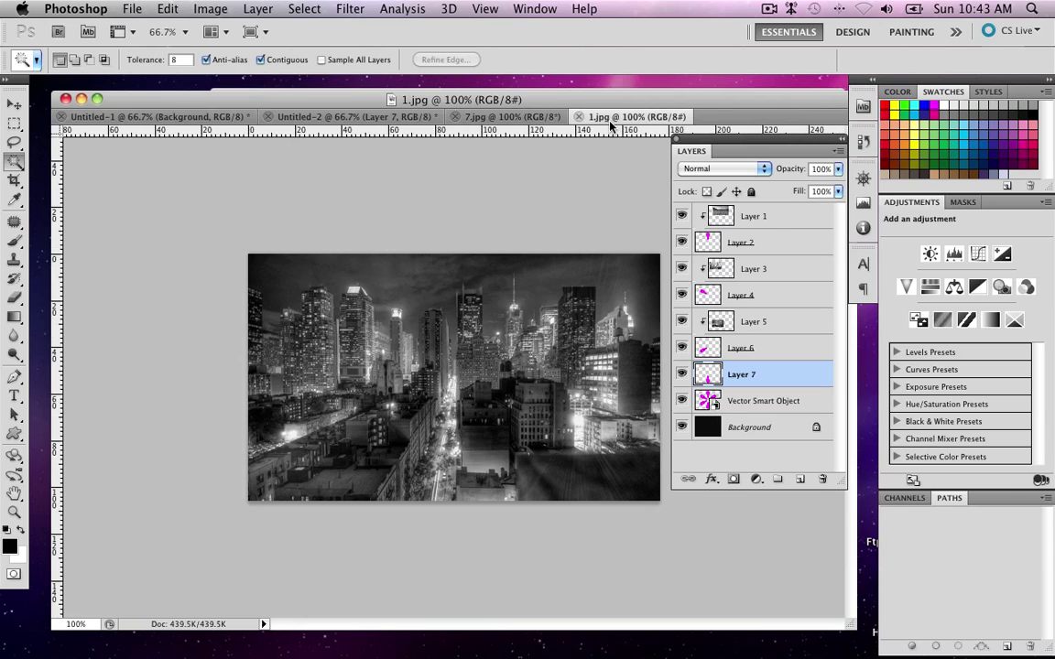
click(467, 406)
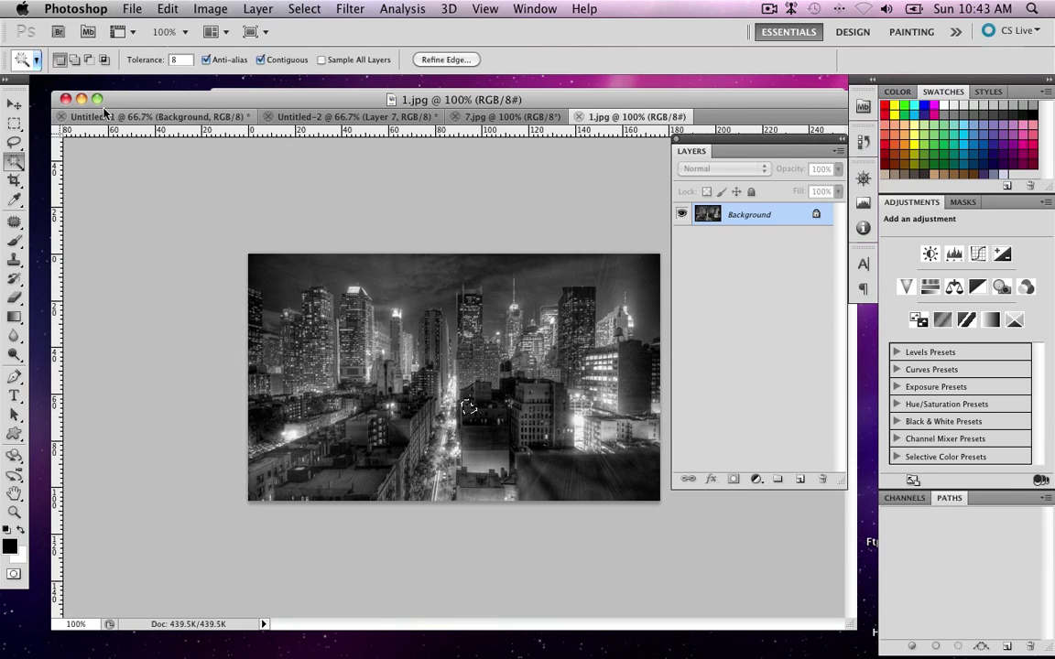
click(14, 104)
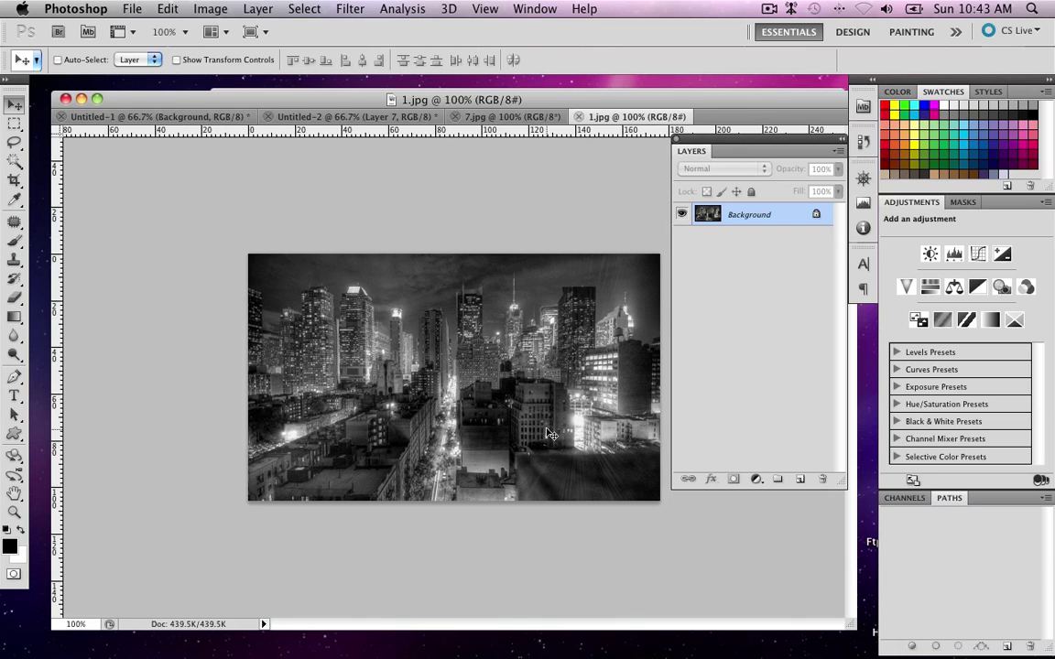
drag(480, 403, 620, 437)
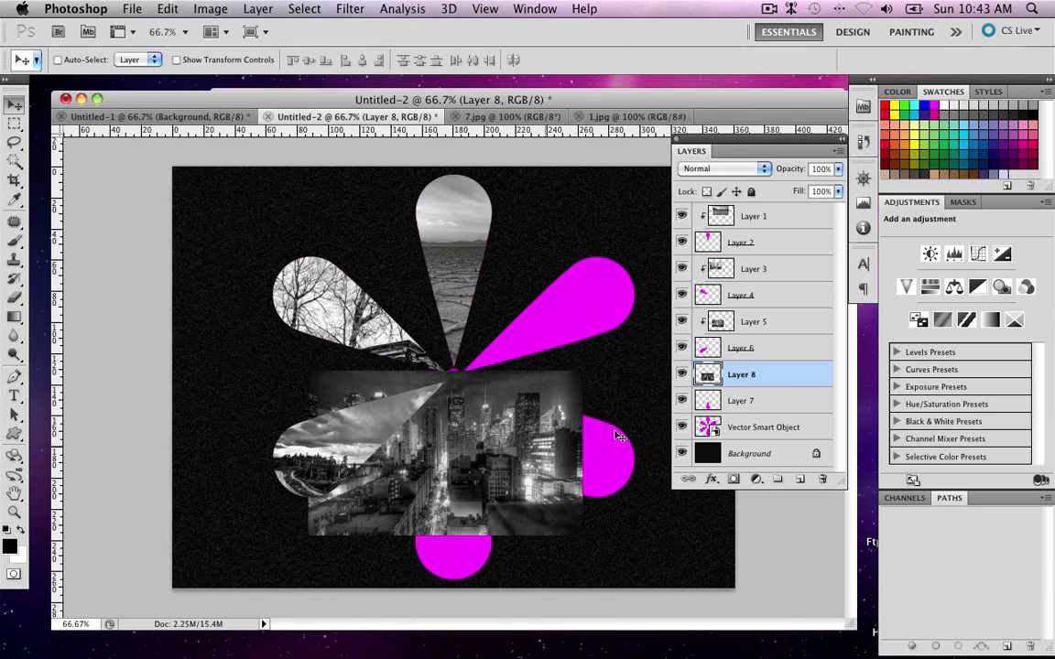
Clip the city photo to the bottom petal and scale it to about 120%, positioned so it fills the whole petal
alt+click(763, 387)
drag(416, 394, 463, 516)
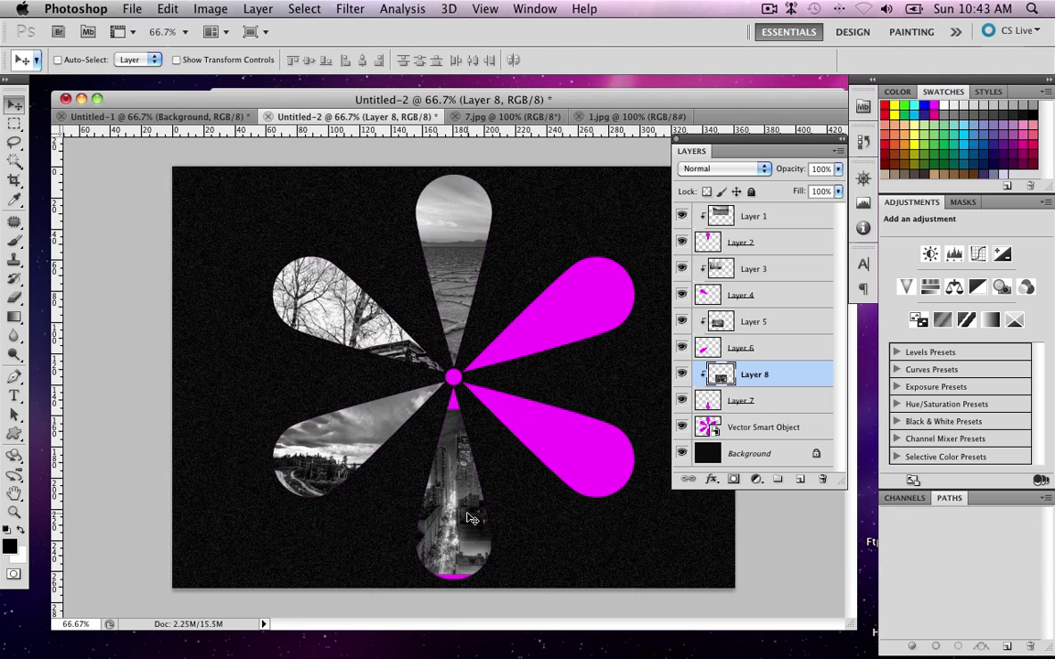
key(ctrl+t)
drag(589, 576, 609, 605)
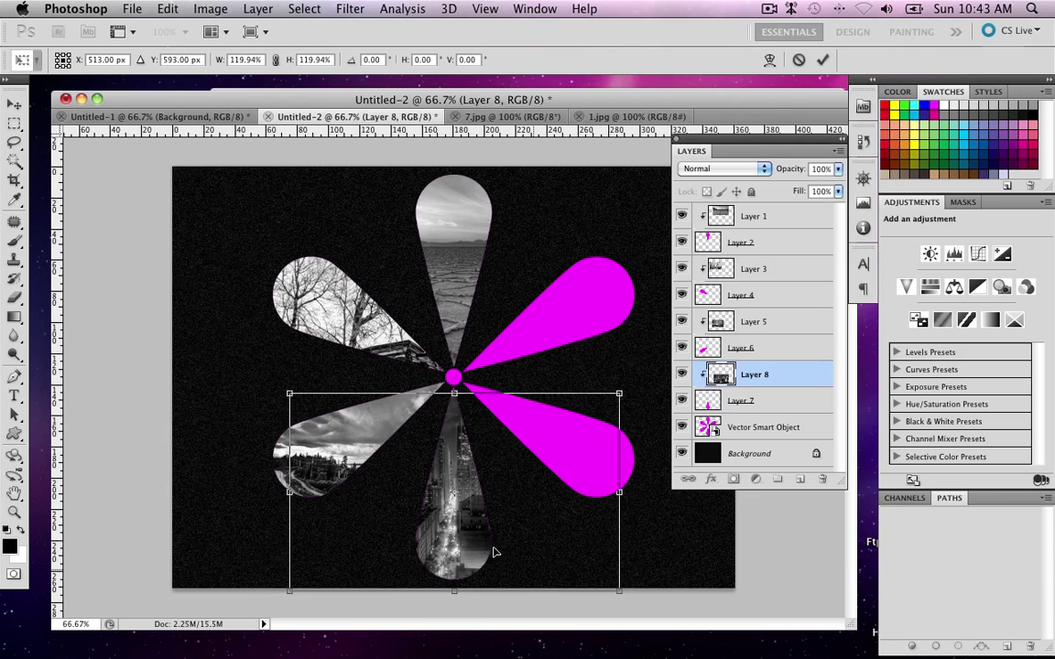
drag(451, 528, 449, 519)
key(Return)
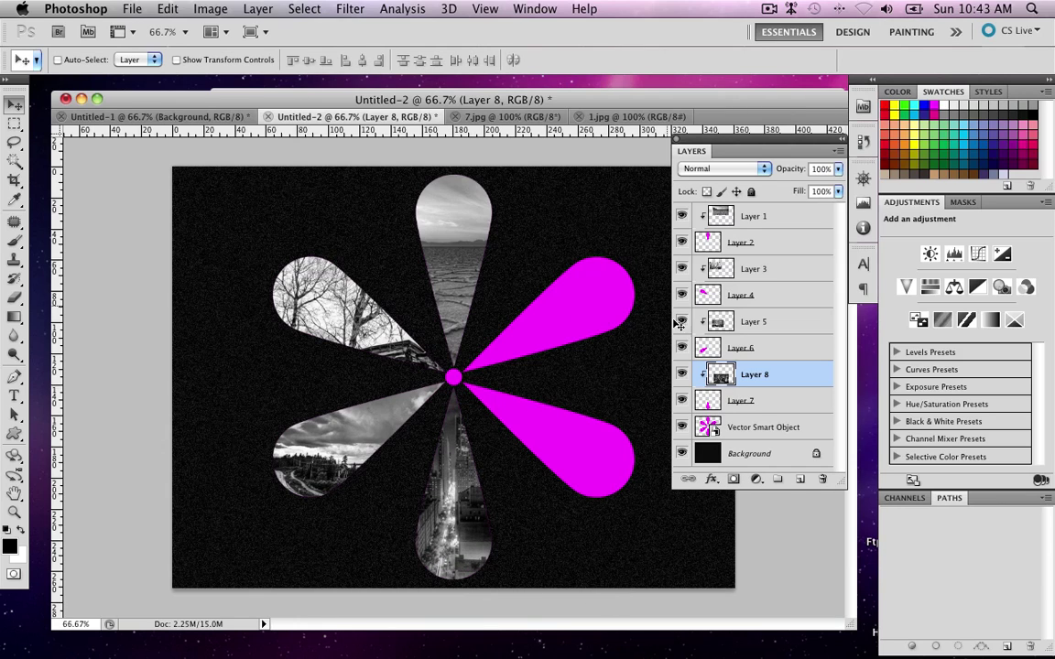
Select the lower-right petal of the Vector Smart Object with the Magic Wand and copy it to a new layer
click(716, 429)
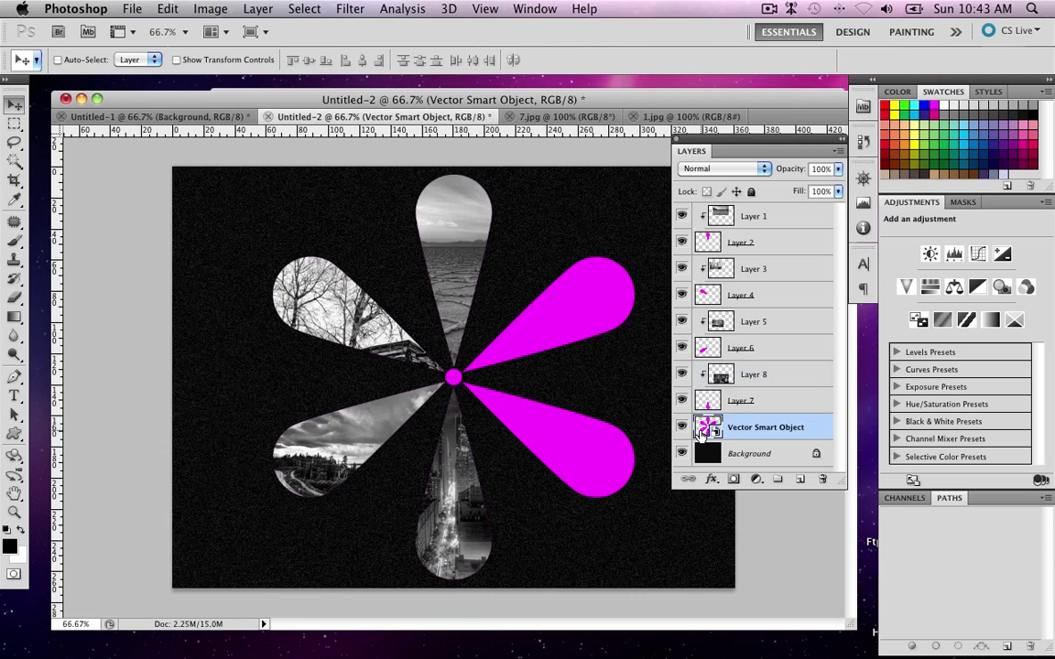
click(15, 160)
click(538, 432)
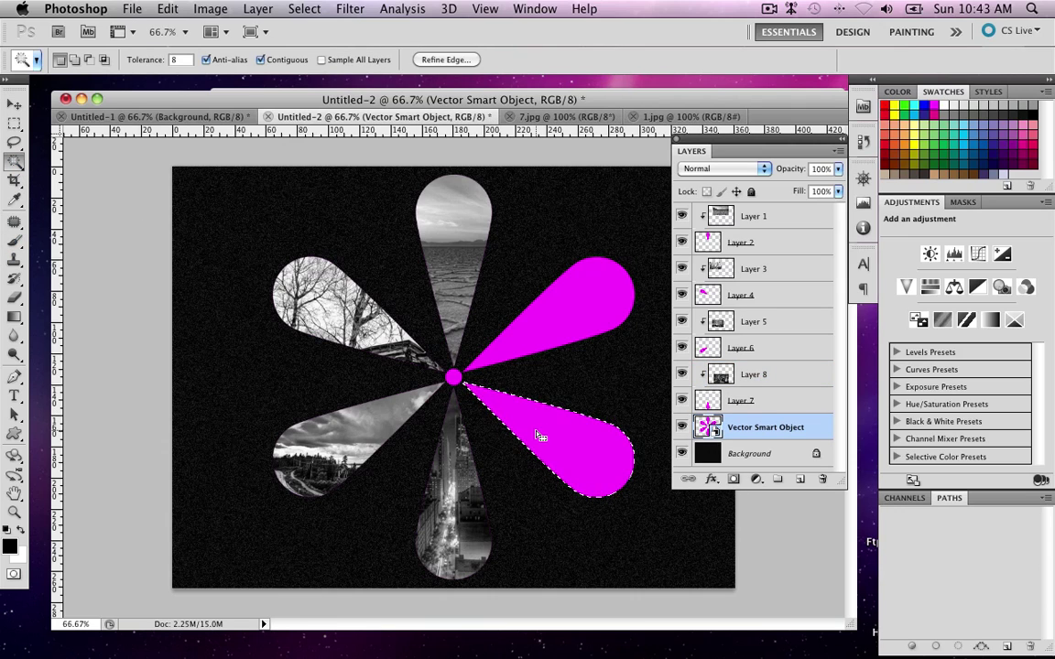
key(super+shift+alt+n)
key(alt+BackSpace)
key(super+d)
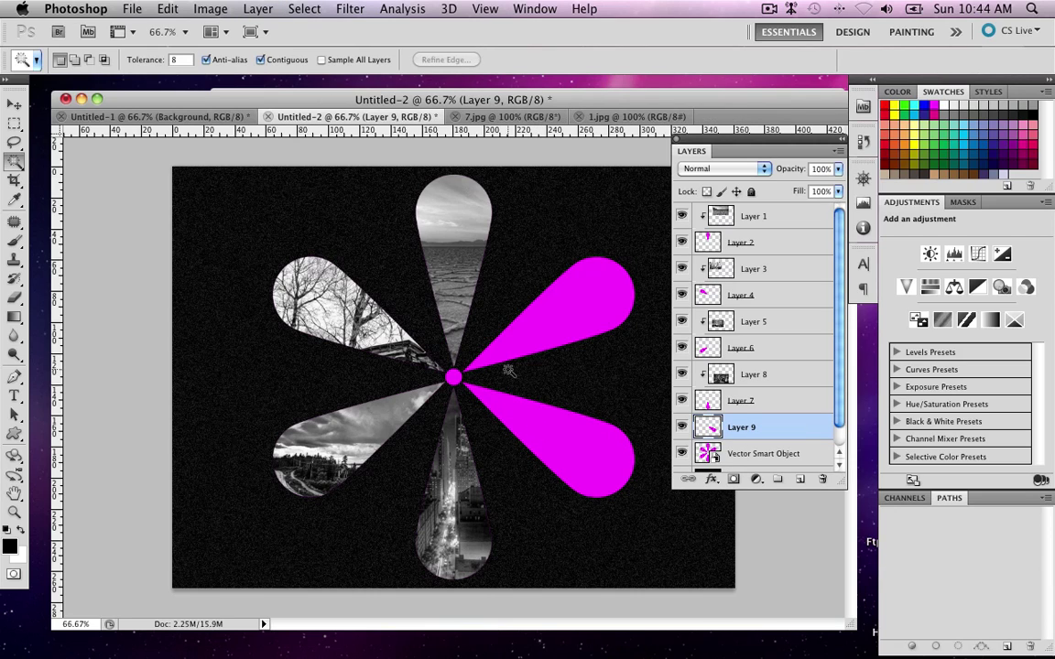
Copy the 7.jpg photo of the wooden shelter into Untitled-2 and clip it to the lower-right petal, shifted slightly down
click(513, 116)
click(13, 104)
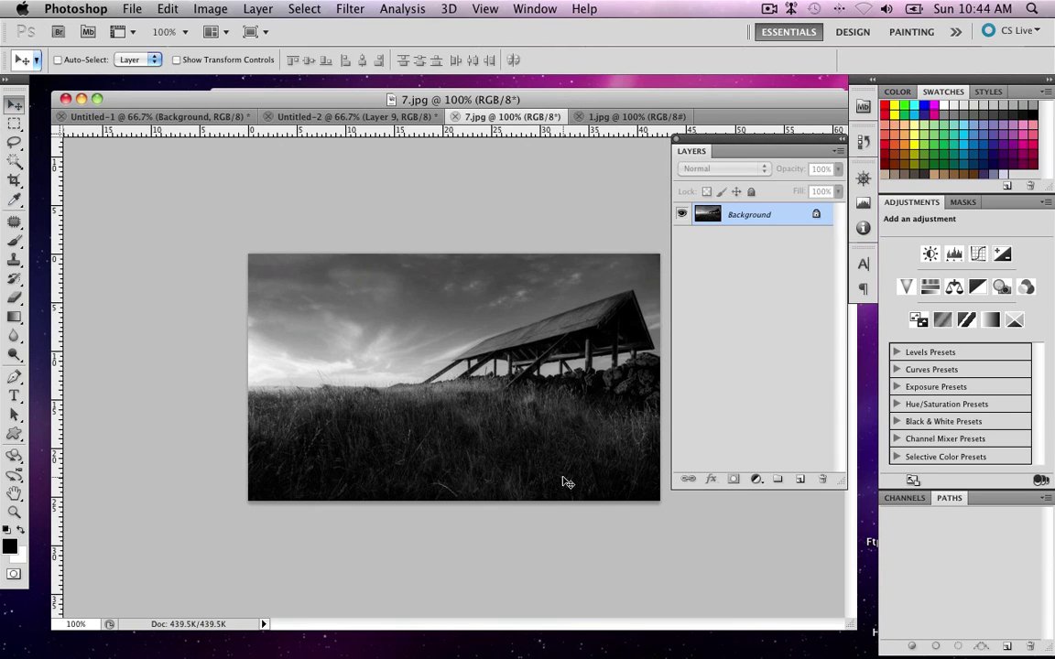
drag(429, 315, 565, 437)
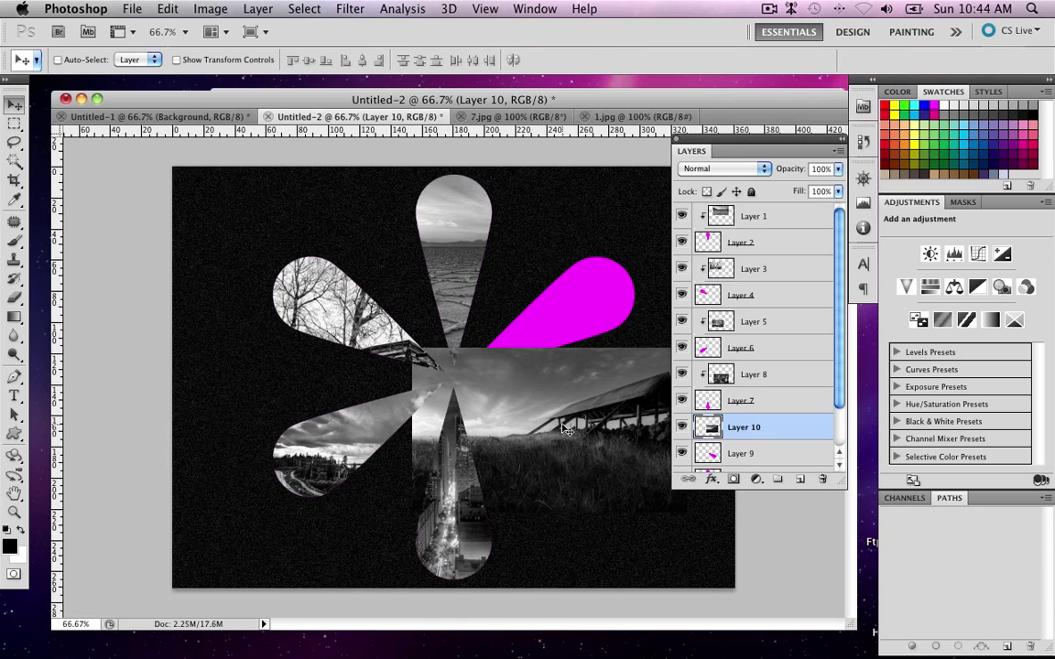
alt+click(756, 441)
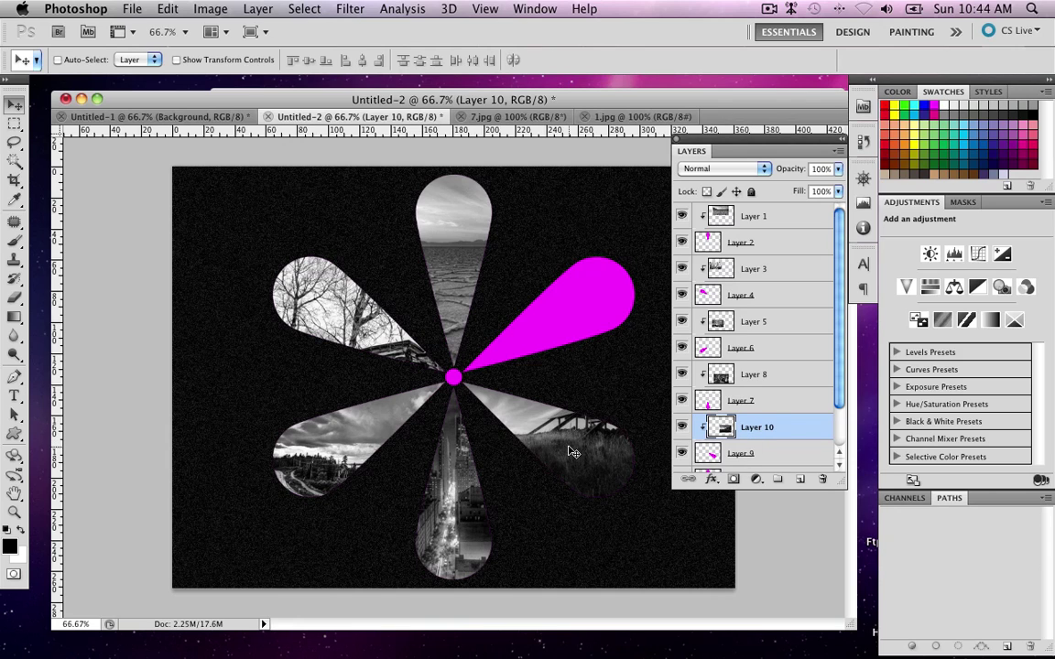
mouse_move(570, 451)
mouse_down()
mouse_move(566, 464)
mouse_move(576, 466)
mouse_up()
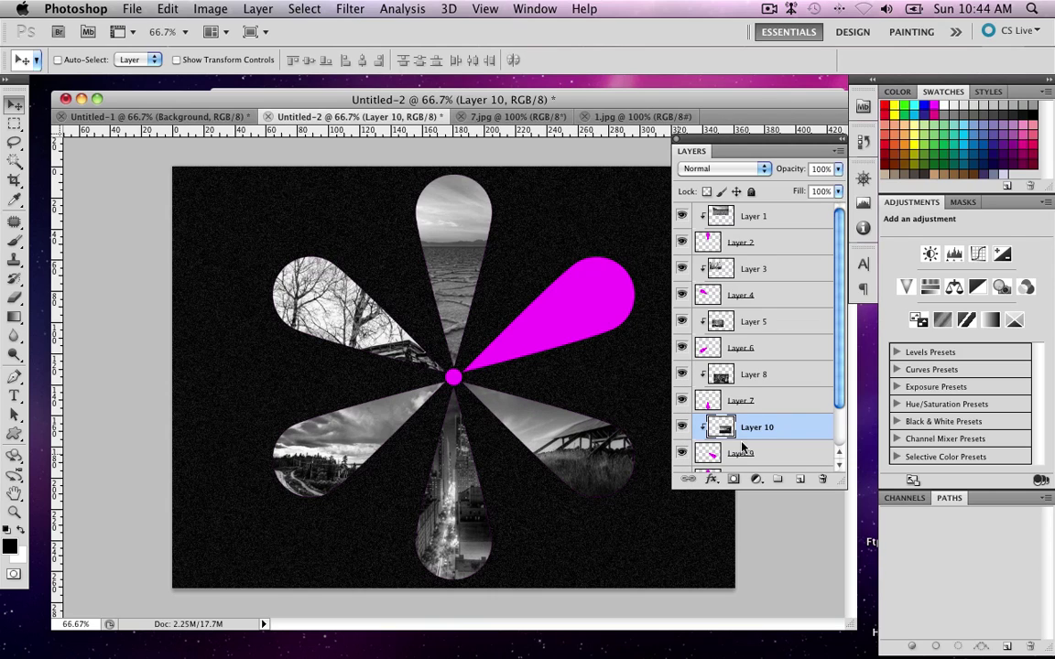
Select the upper-right petal of the Vector Smart Object with the Magic Wand and copy it to a new layer
scroll(806, 411, down, 2)
click(681, 434)
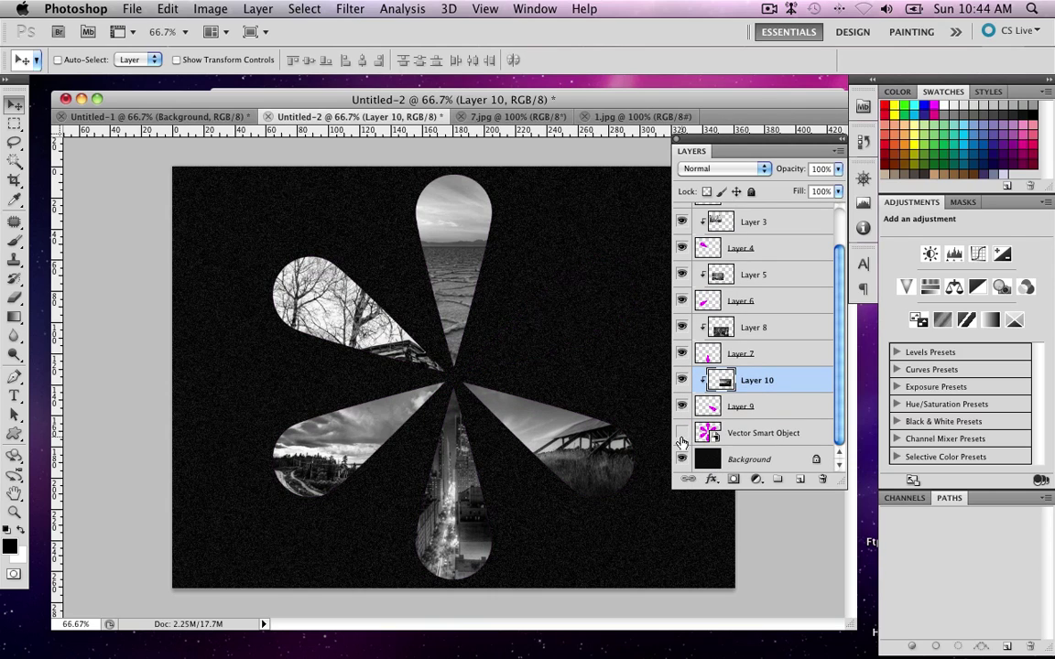
click(681, 434)
click(735, 432)
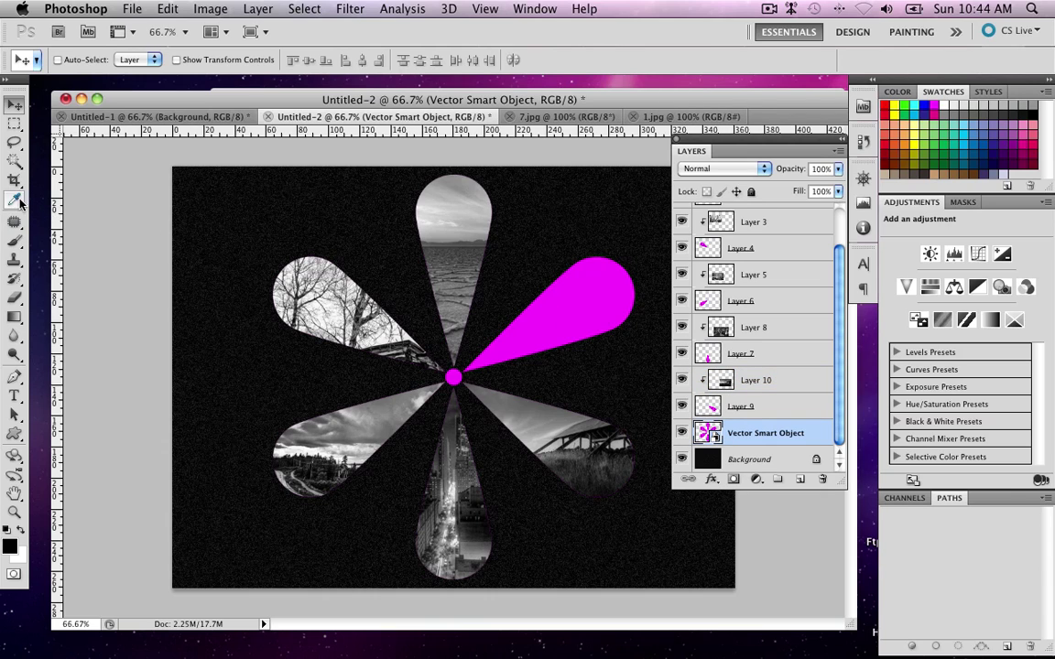
click(15, 161)
click(501, 289)
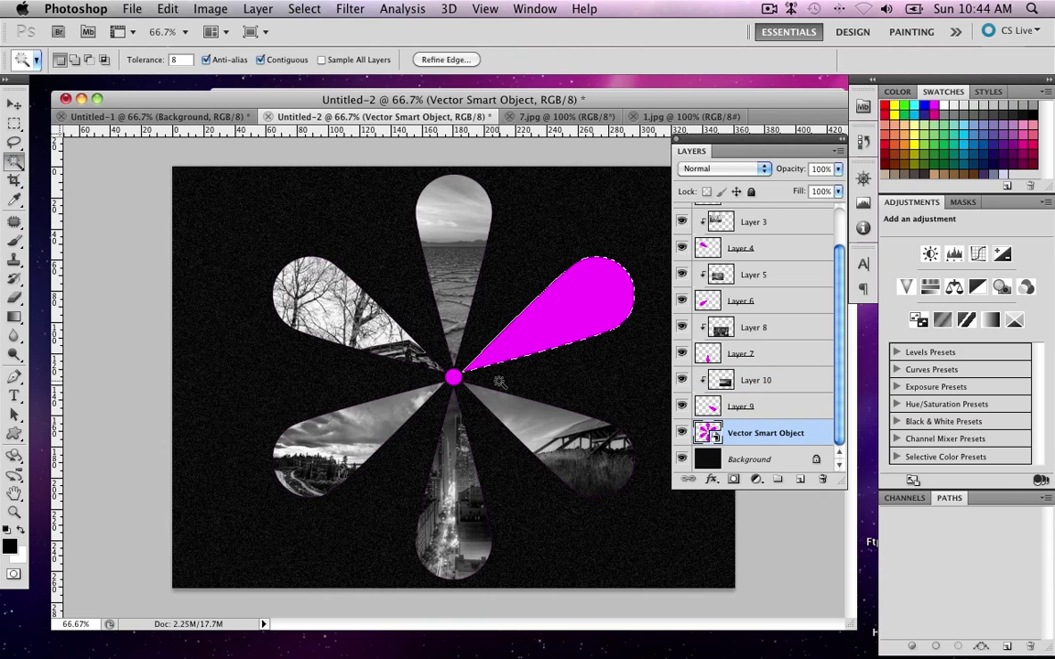
key(ctrl+j)
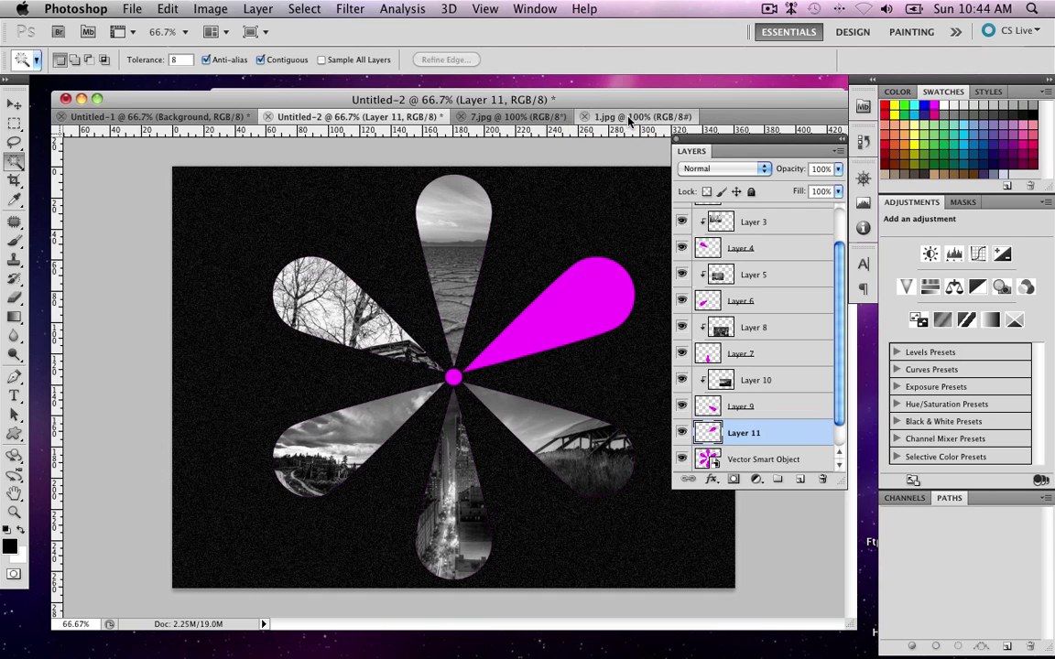
Open the 4.jpg photo from the kucuk folder in Photoshop
click(629, 117)
click(512, 117)
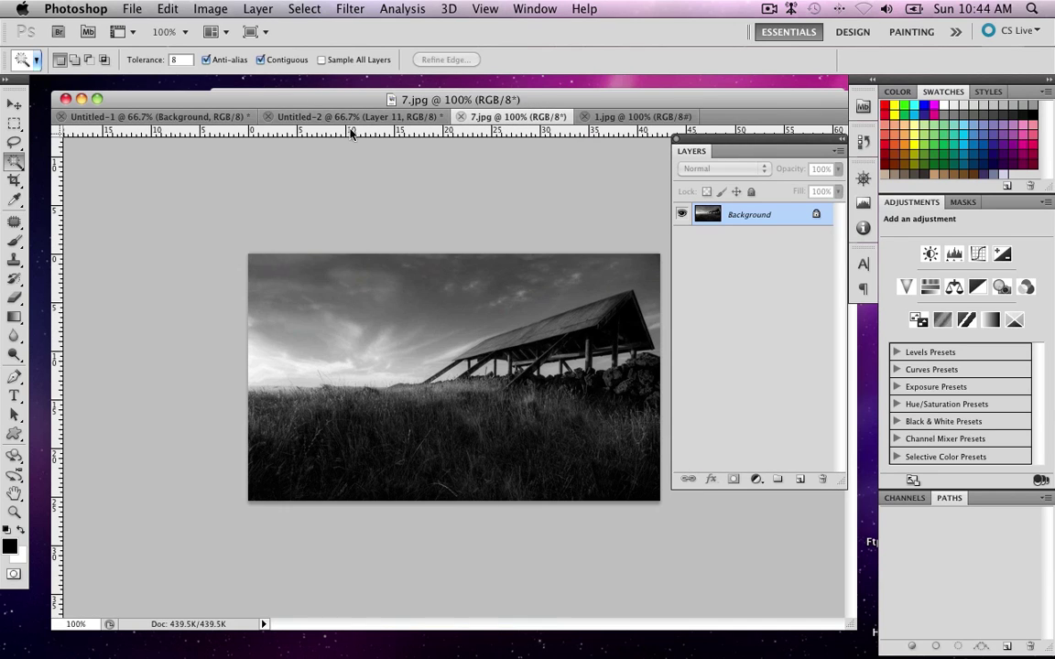
click(82, 98)
click(577, 311)
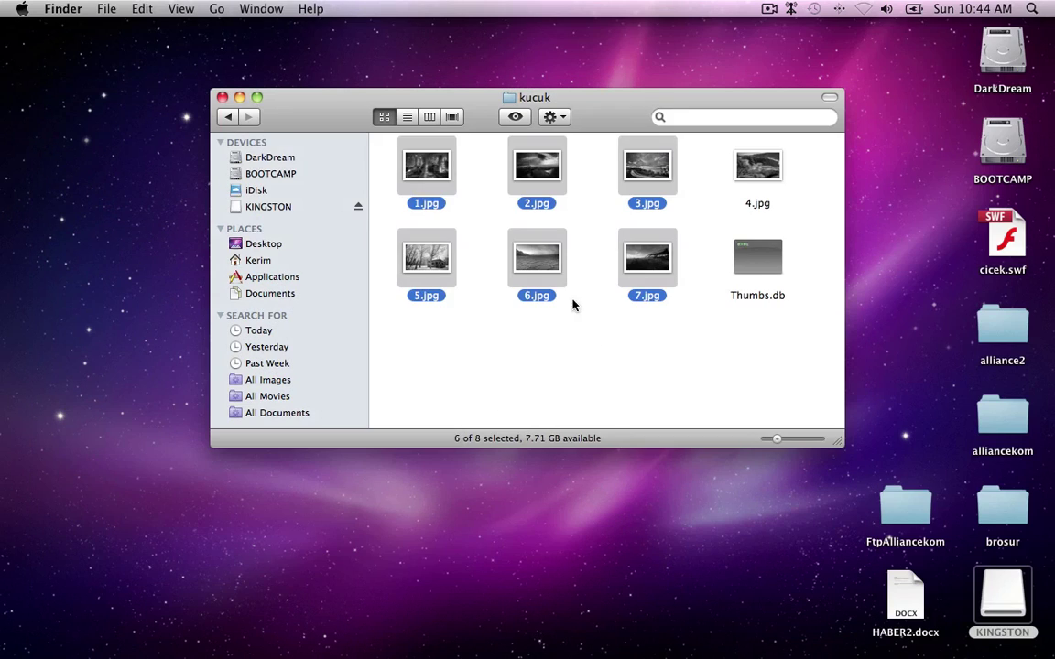
click(576, 325)
drag(757, 170, 621, 631)
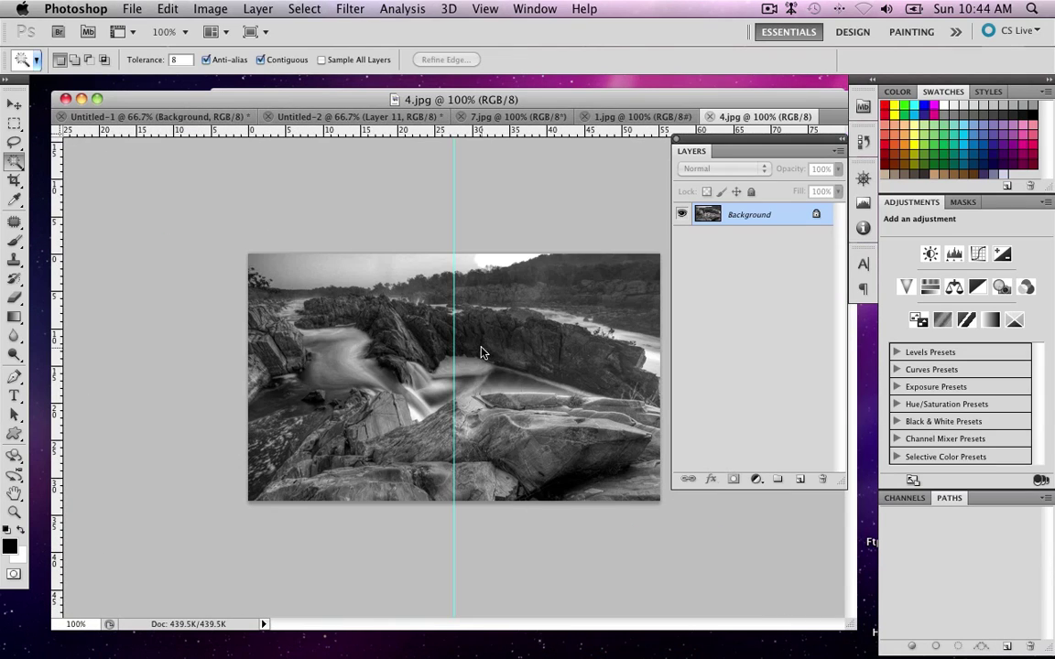
Copy the 4.jpg photo of the rocky river into Untitled-2, placed over the upper-right petal as a layer above Layer 11
click(14, 101)
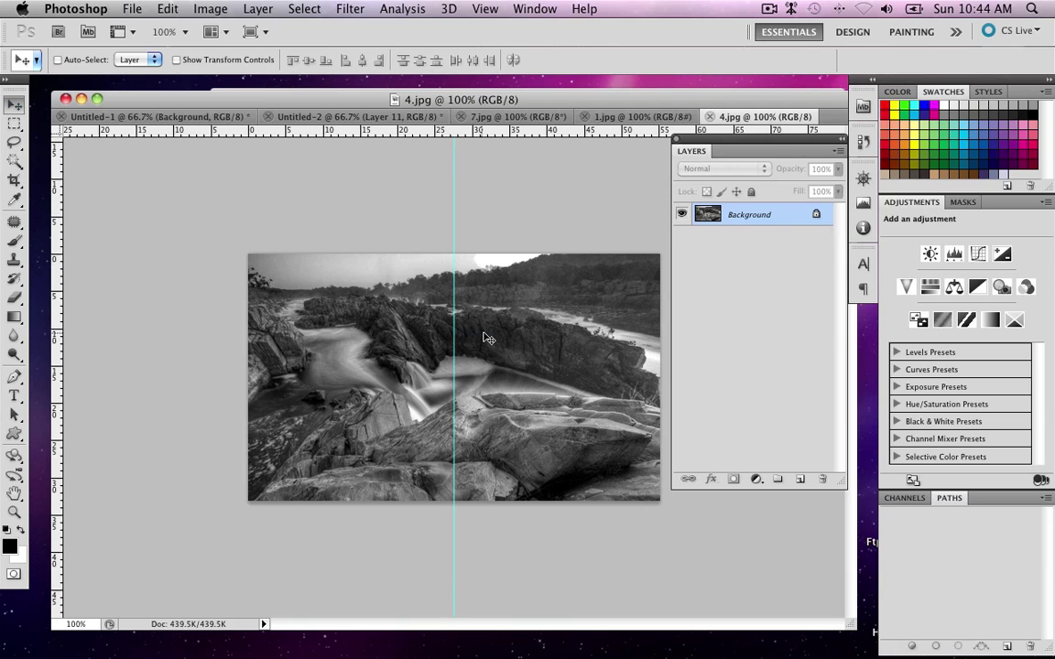
click(146, 115)
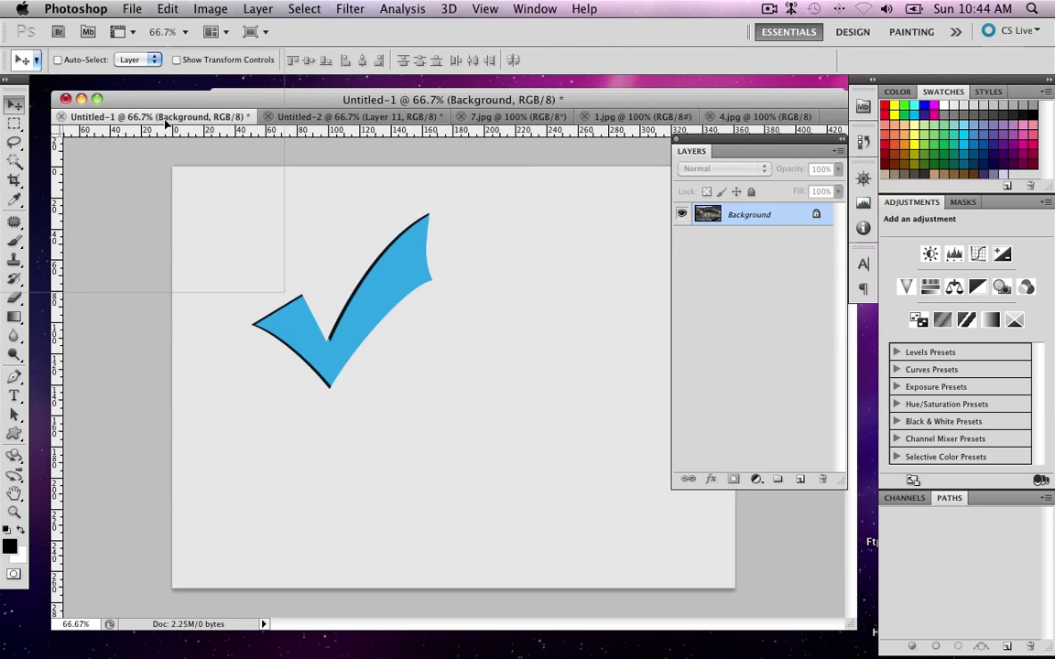
drag(312, 119, 626, 306)
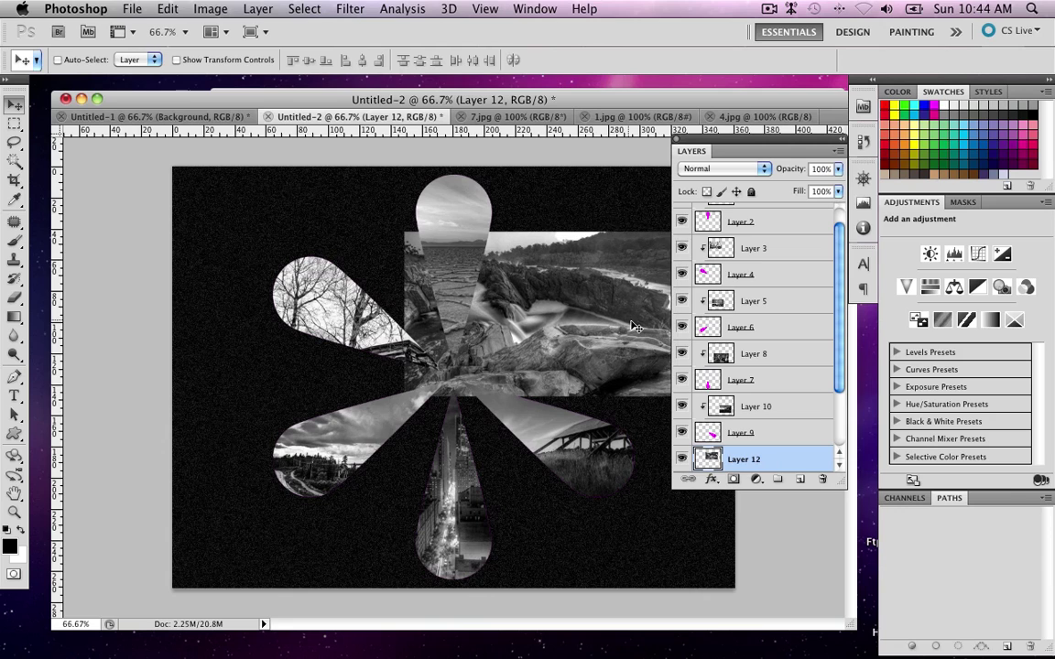
alt+click(778, 446)
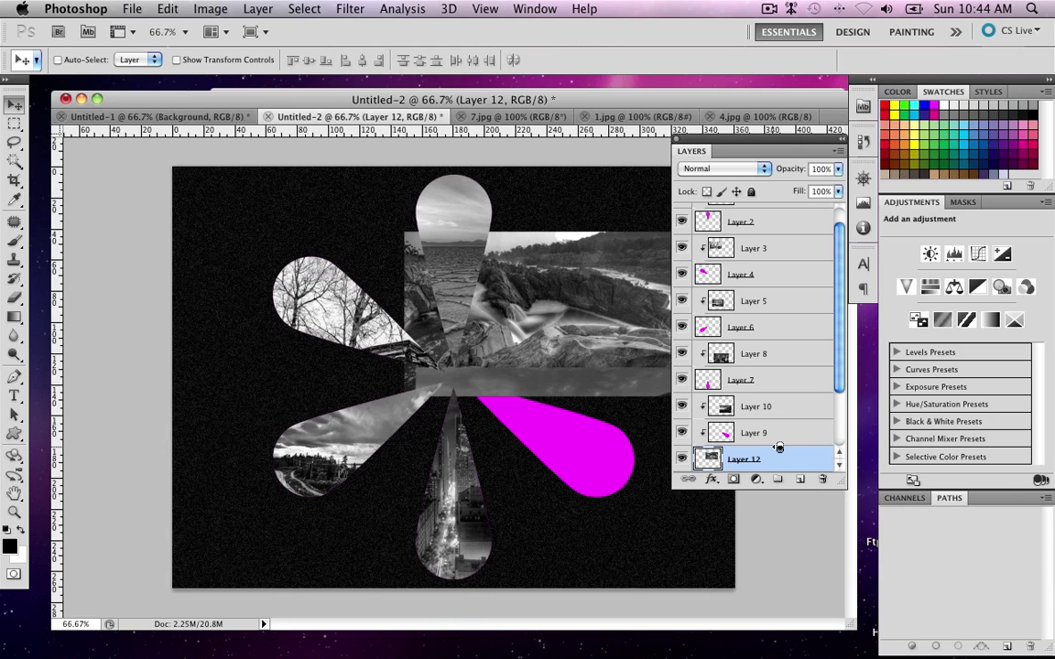
alt+click(778, 446)
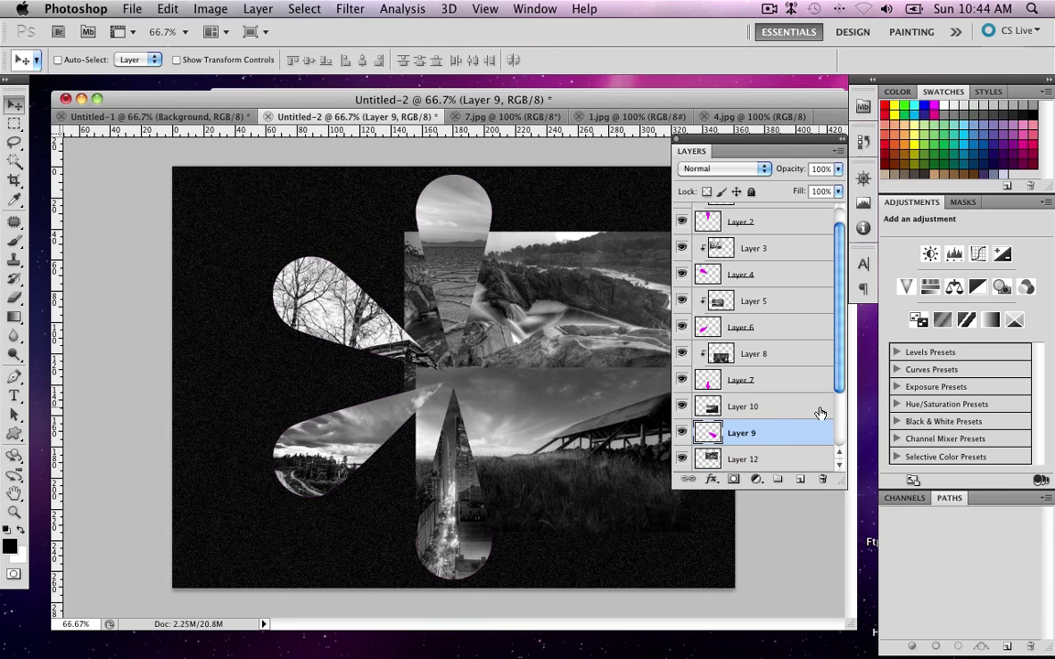
alt+click(762, 418)
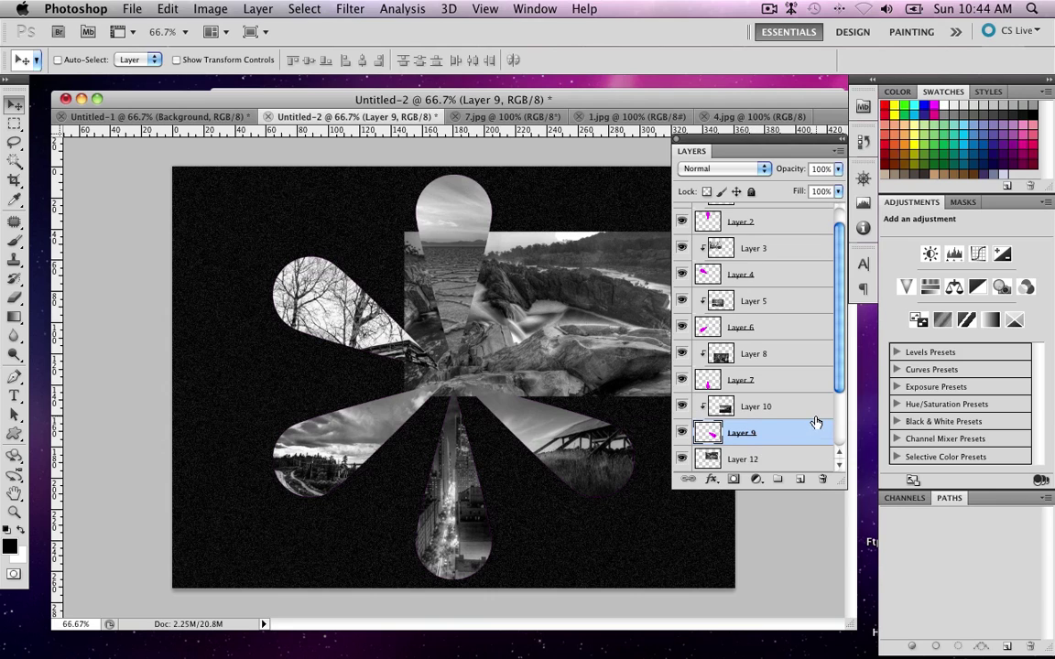
Clip the river photo on Layer 12 to the upper-right petal on Layer 11 and hide the Vector Smart Object
scroll(760, 412, down, 3)
alt+click(770, 393)
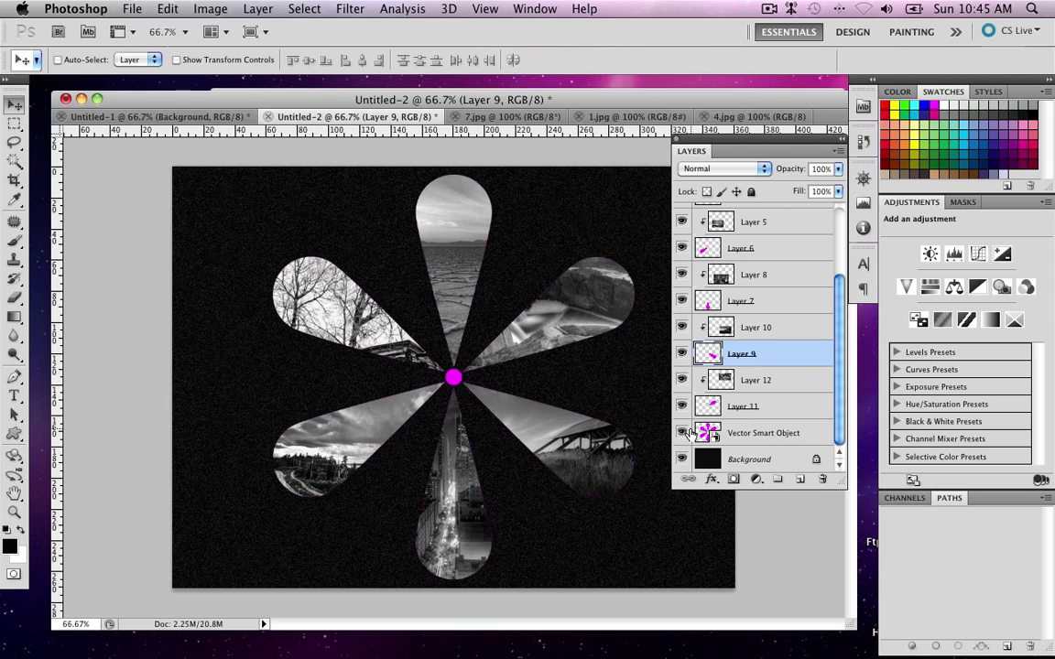
click(682, 433)
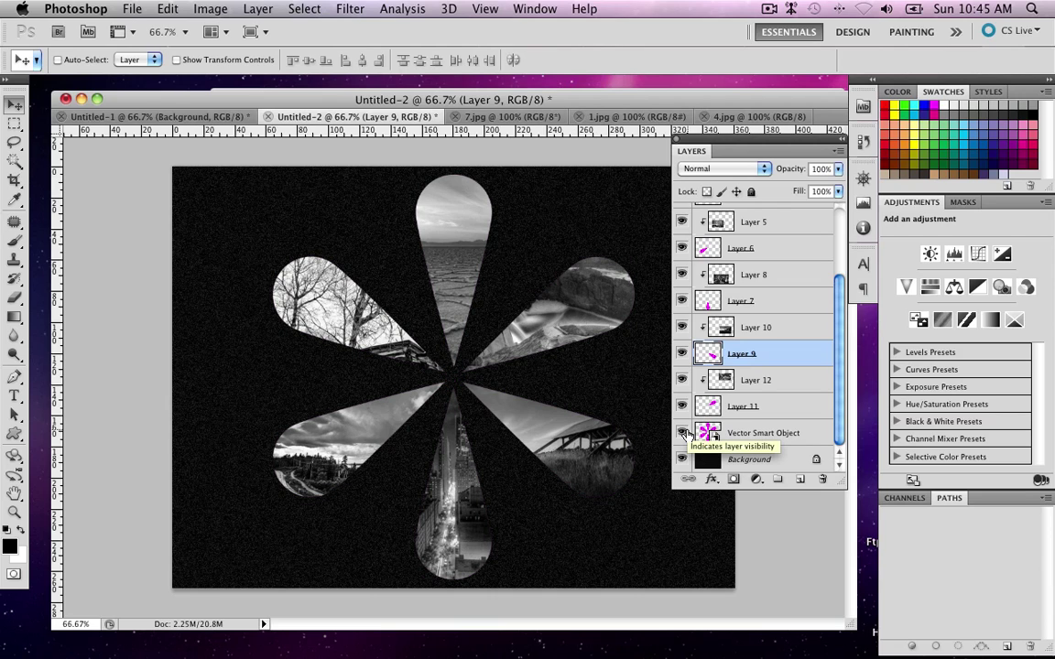
click(682, 433)
click(682, 433)
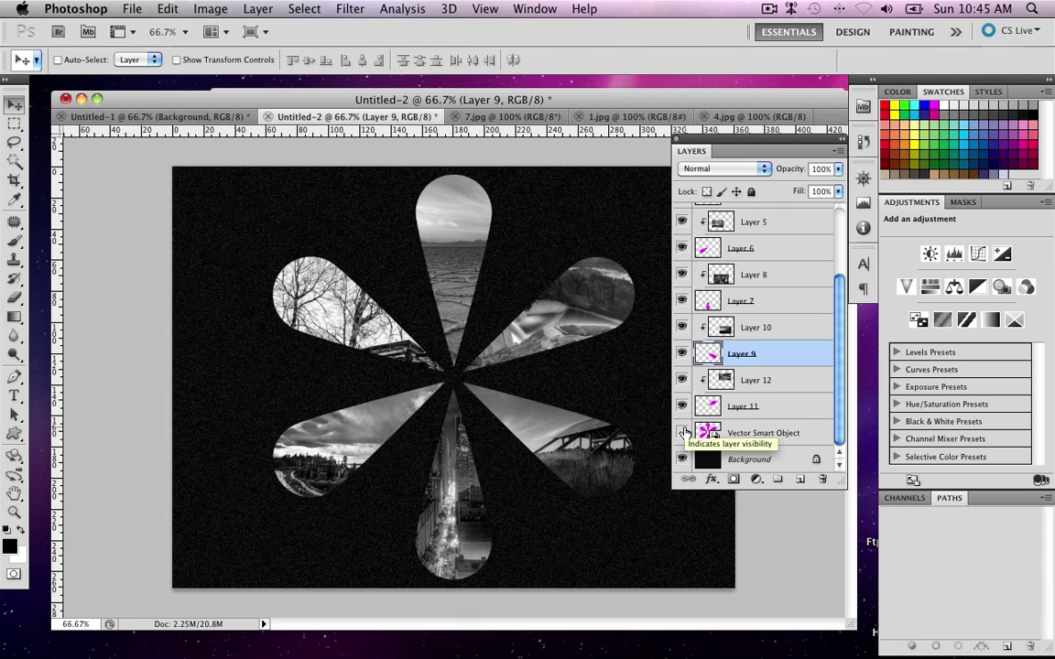
scroll(723, 302, up, 4)
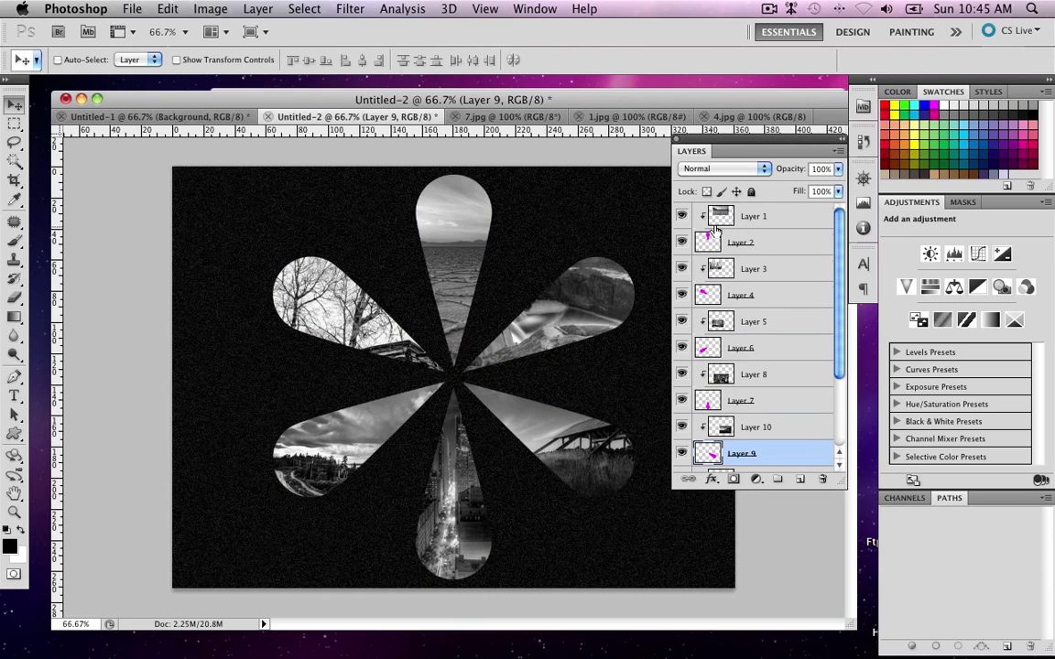
click(716, 224)
shift+click(721, 246)
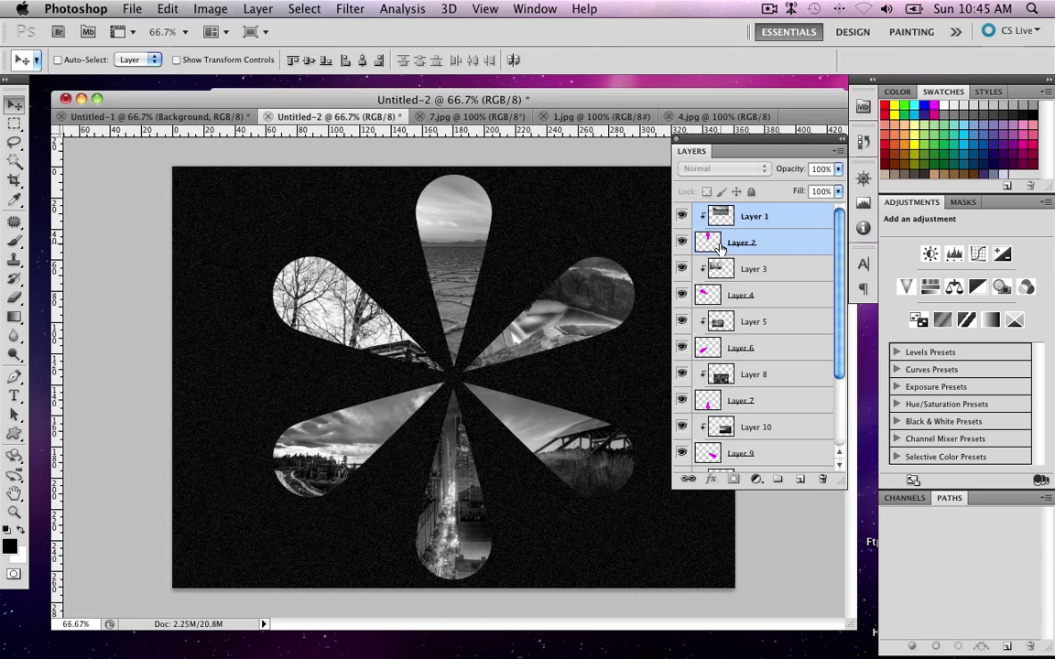
key(super+e)
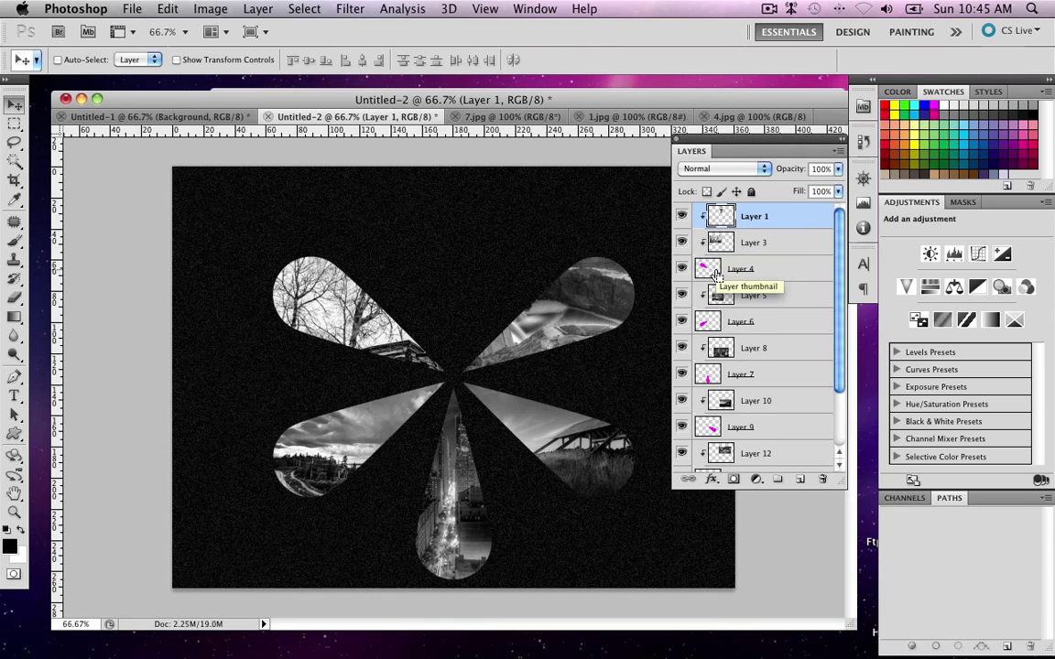
key(super+z)
Merge Layer 1 with its petal Layer 2 and release the merged top petal from the clipping mask below
click(719, 218)
shift+click(798, 245)
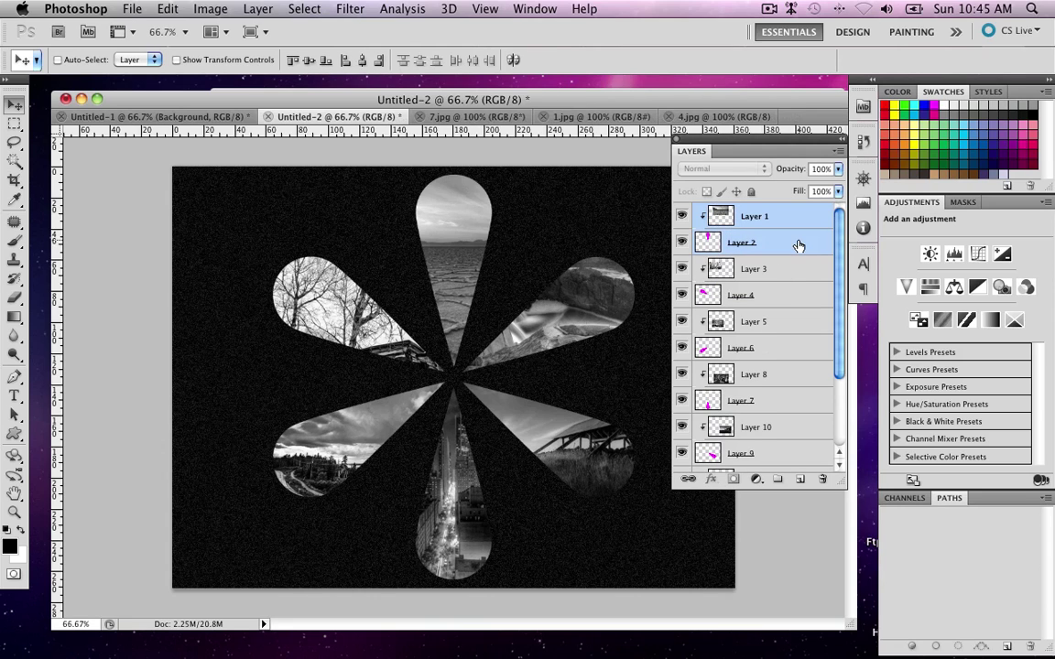
key(super+e)
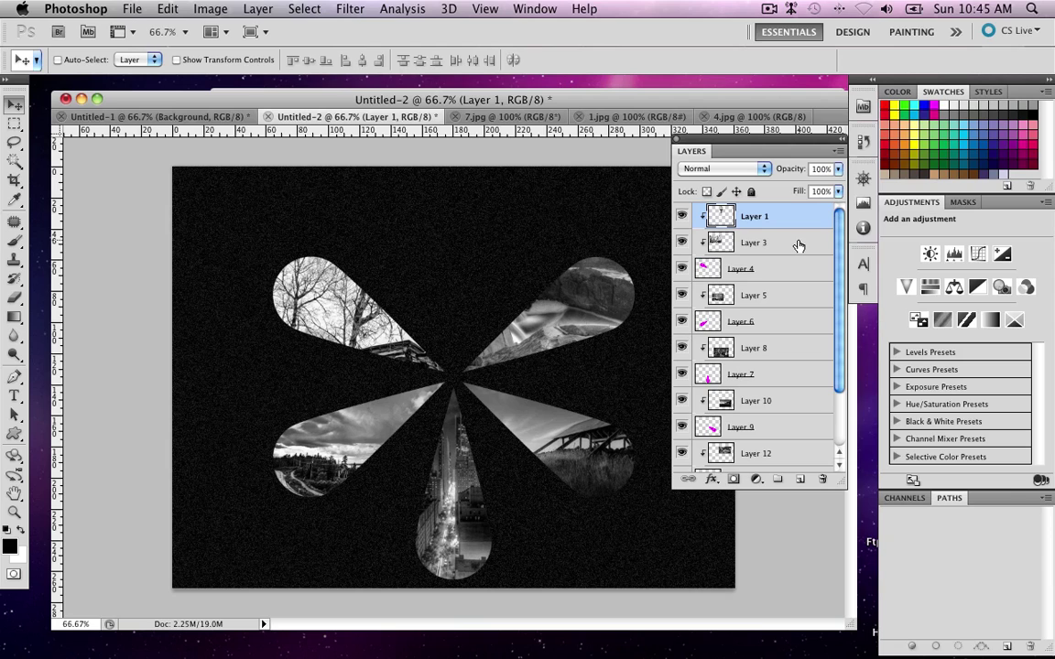
alt+click(705, 229)
Merge the tree photo on Layer 3 with petal Layer 4 and release the merged layer's clipping mask
click(721, 246)
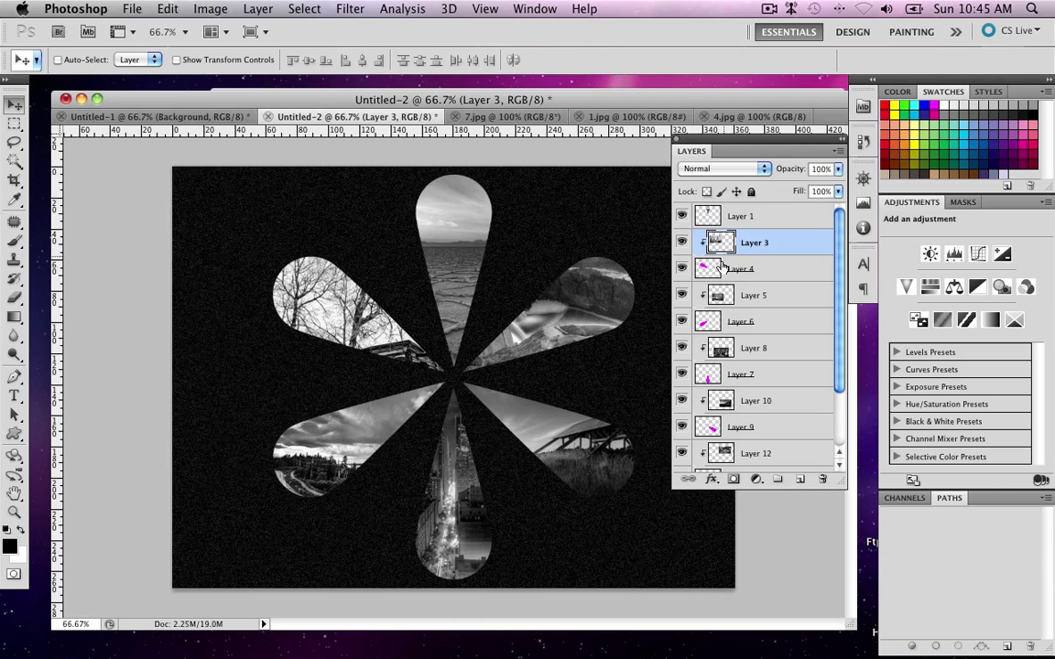
shift+click(718, 270)
key(super+e)
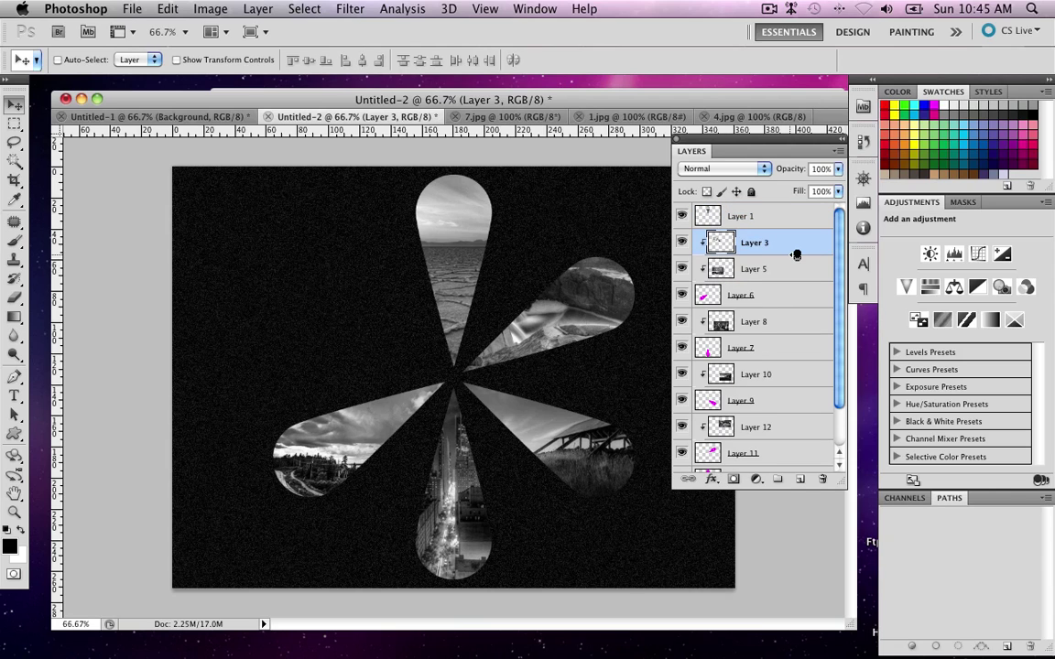
alt+click(719, 255)
Merge Layer 5 with petal Layer 6 and release the merged lower-left petal from its clipping mask
click(723, 270)
shift+click(723, 295)
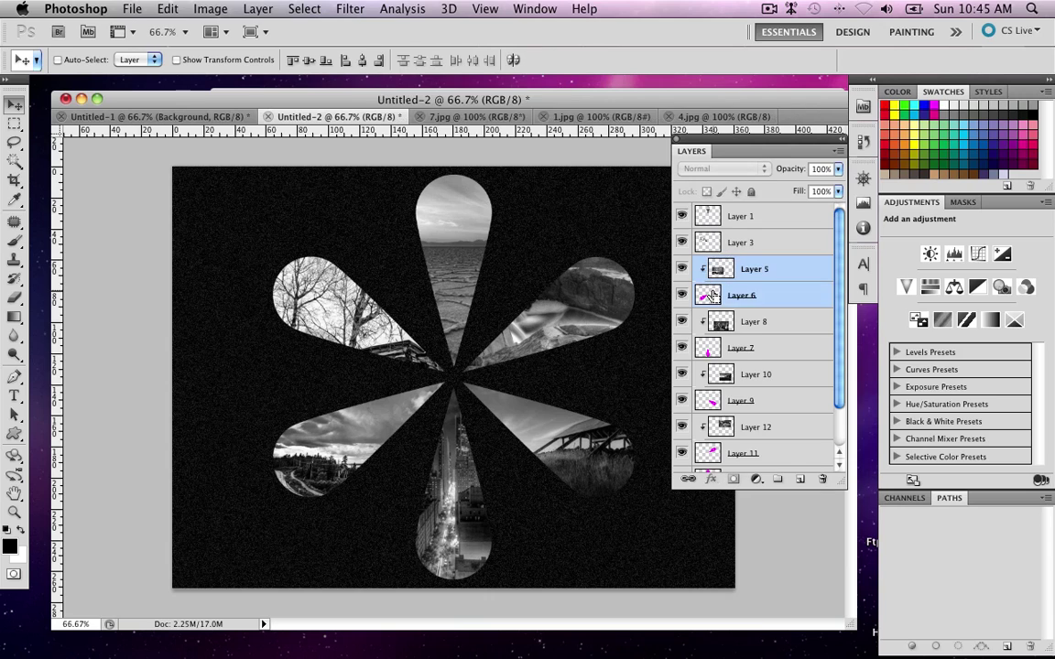
key(super+e)
alt+click(785, 284)
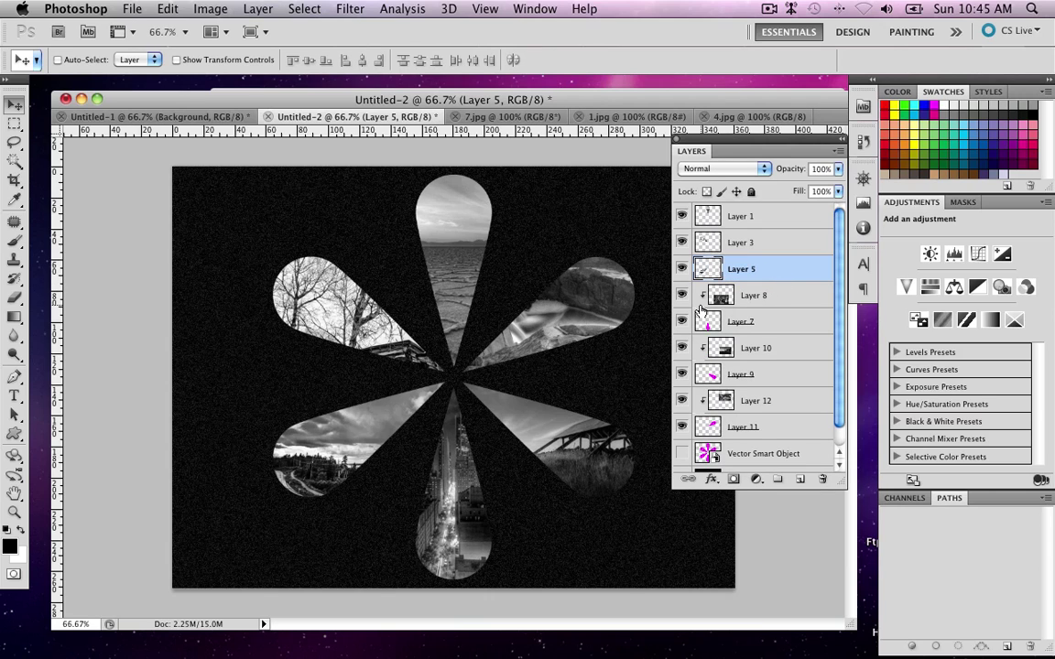
Merge the city photo on Layer 8 with petal Layer 7 and release the merged layer's clipping mask
shift+click(711, 326)
click(717, 326)
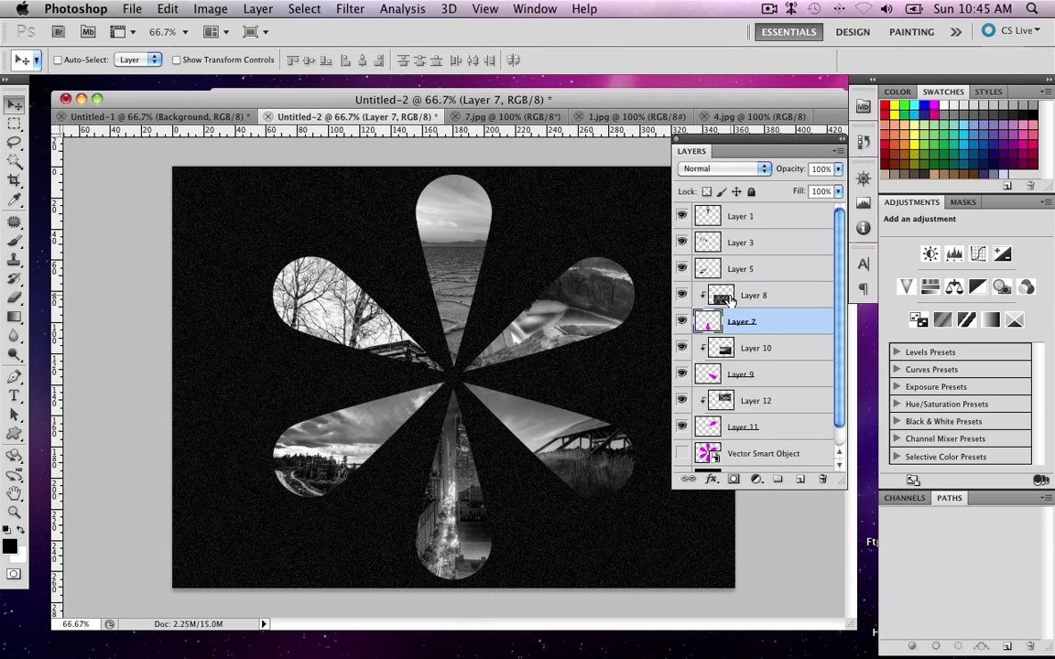
shift+click(729, 299)
key(super+e)
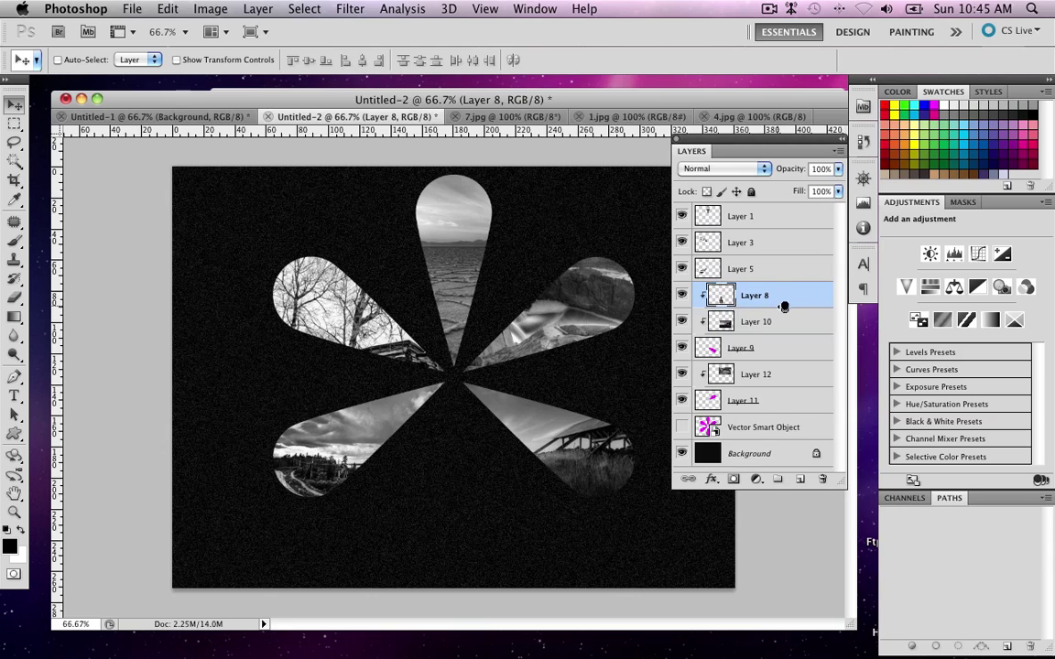
Merge the shelter photo on Layer 10 with petal Layer 9 and release the merged layer's clipping mask
click(718, 327)
shift+click(771, 345)
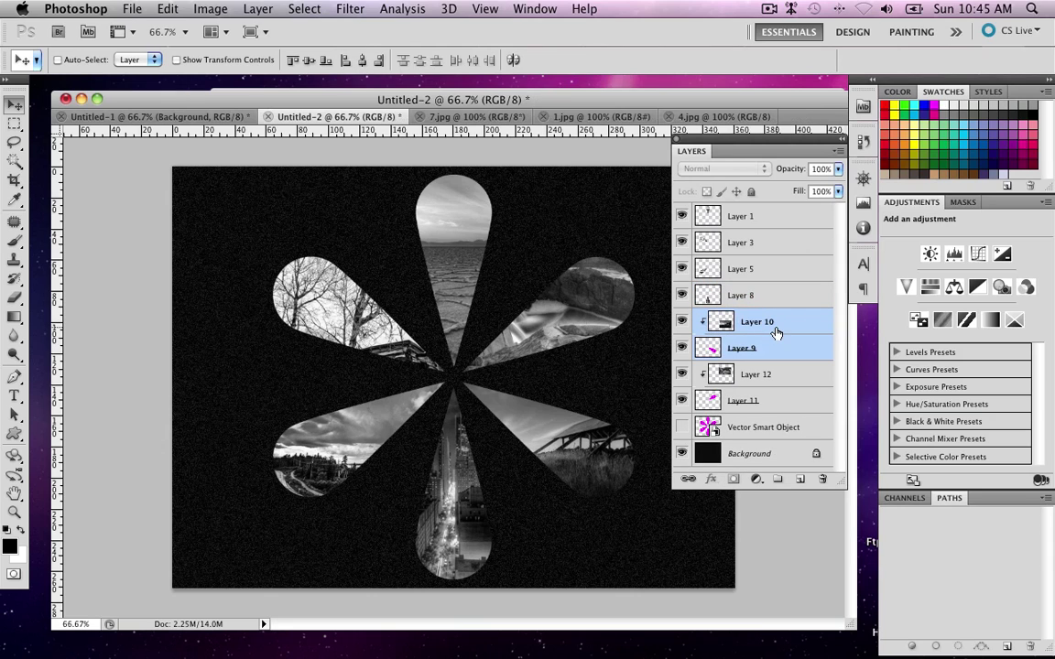
key(super+e)
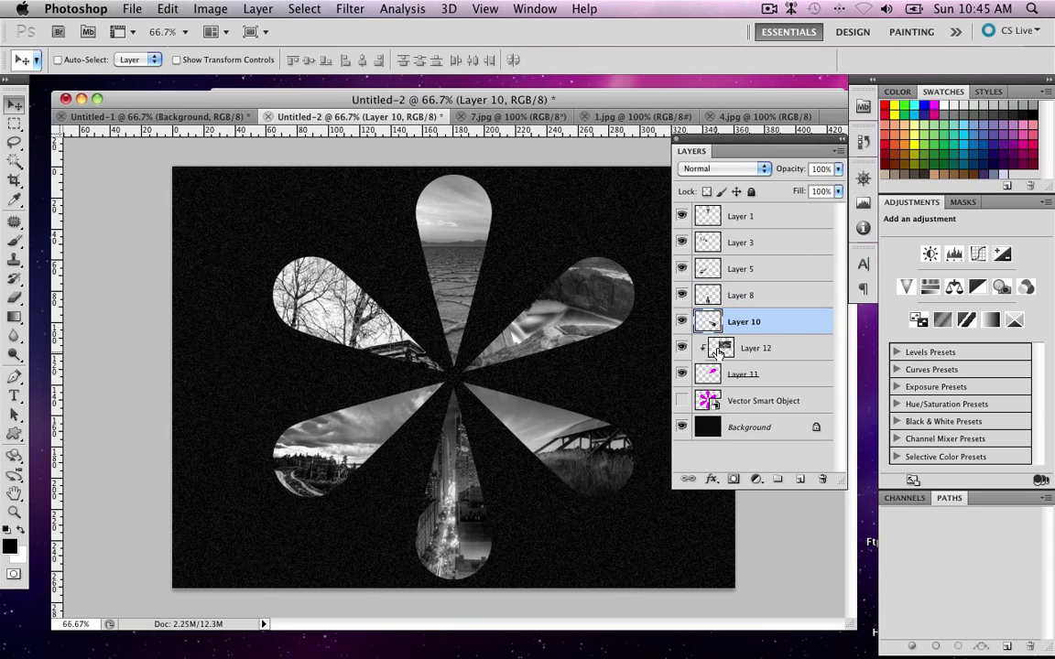
Merge the river photo on Layer 12 with its upper-right petal on Layer 11
click(723, 349)
shift+click(710, 372)
key(super+e)
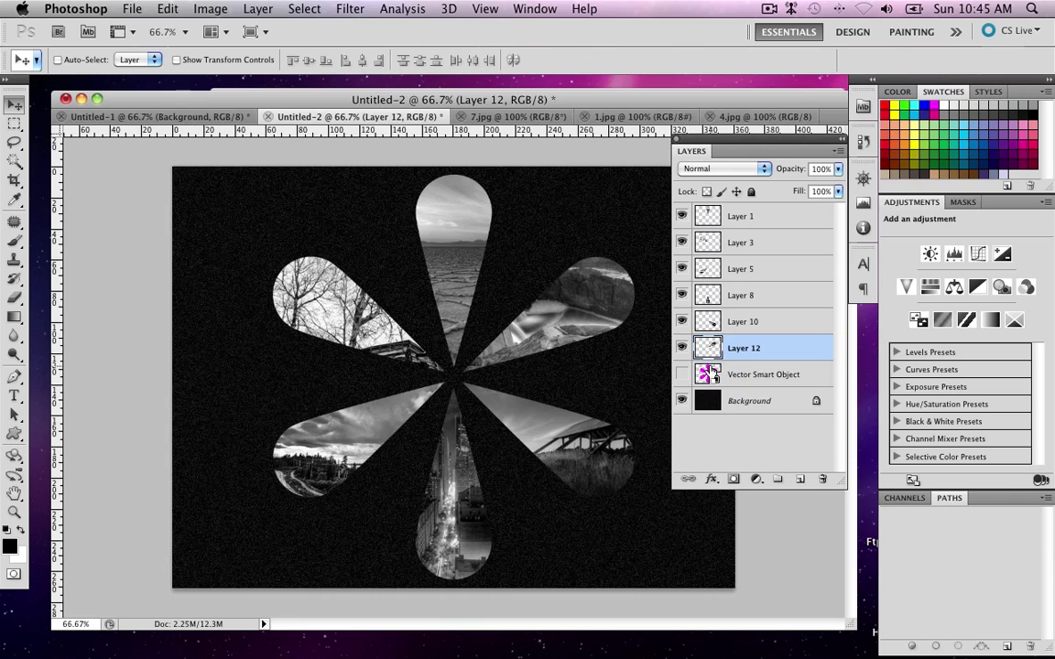
Check each of the six merged petal layers by switching its visibility off and on again
click(681, 216)
click(681, 217)
click(681, 243)
click(681, 243)
click(681, 270)
click(683, 269)
click(683, 295)
click(683, 295)
click(683, 322)
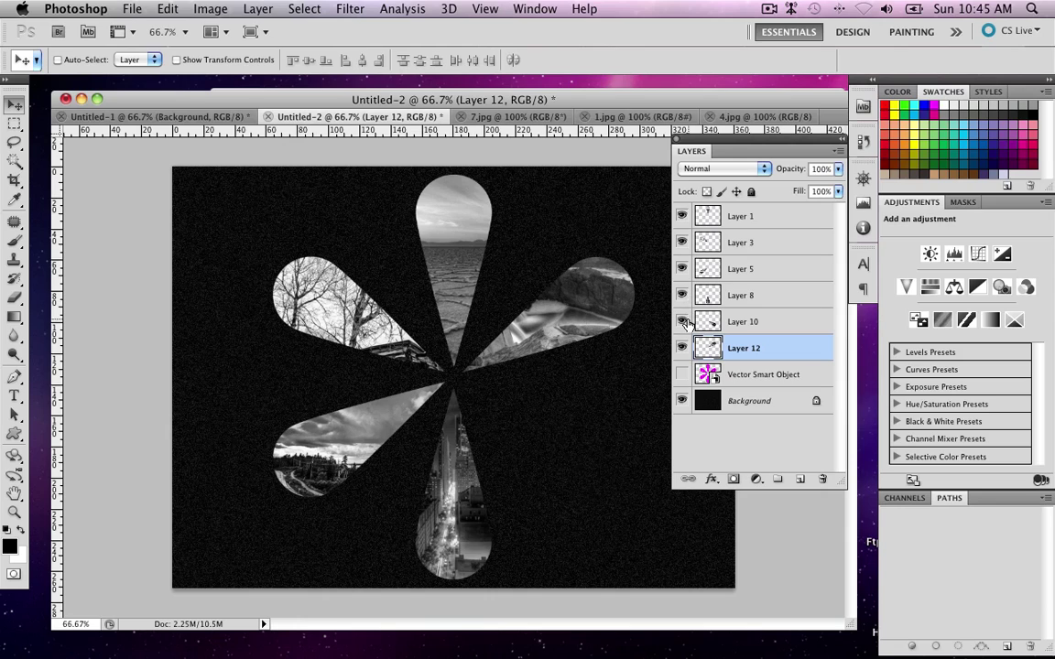
click(681, 322)
click(681, 348)
click(681, 348)
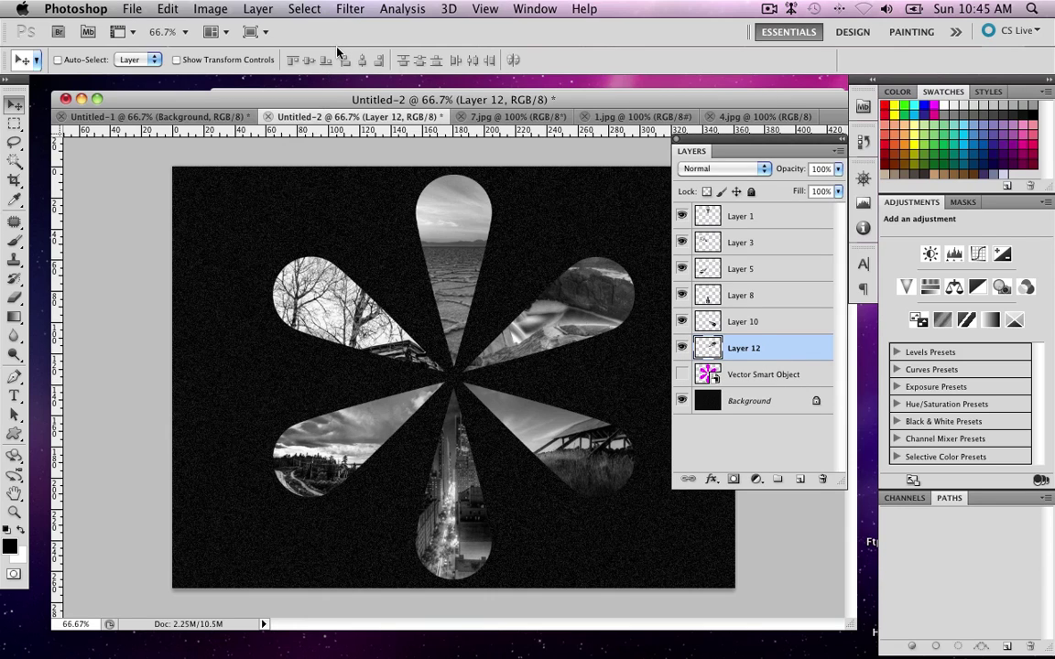
Save the document in Photoshop format on the Desktop as siteAs3.psd, accepting the format options
key(super+shift+s)
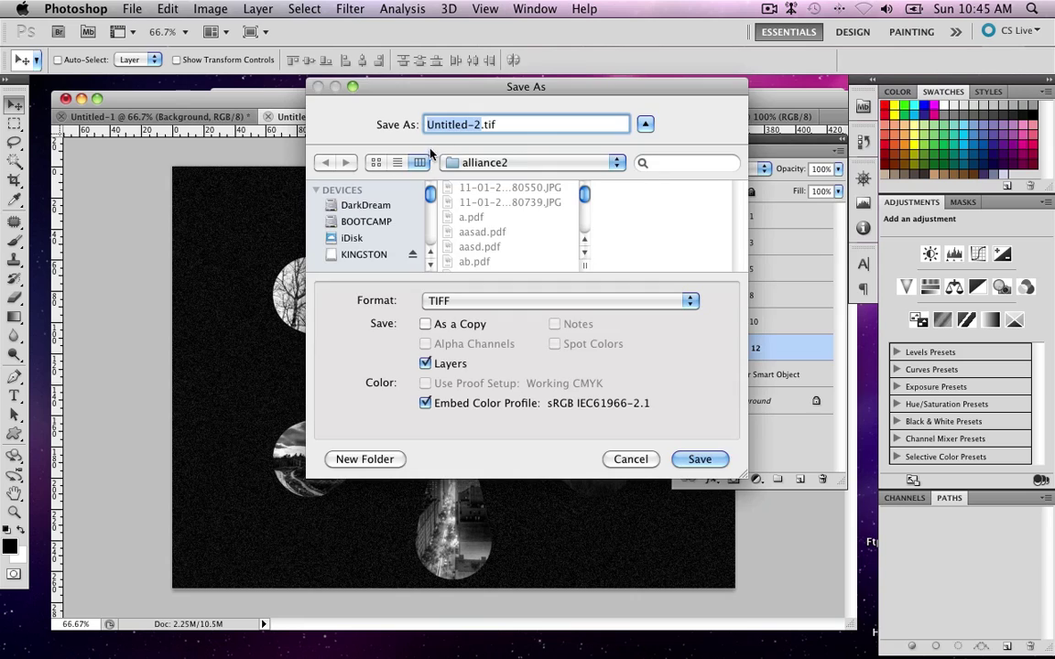
click(561, 300)
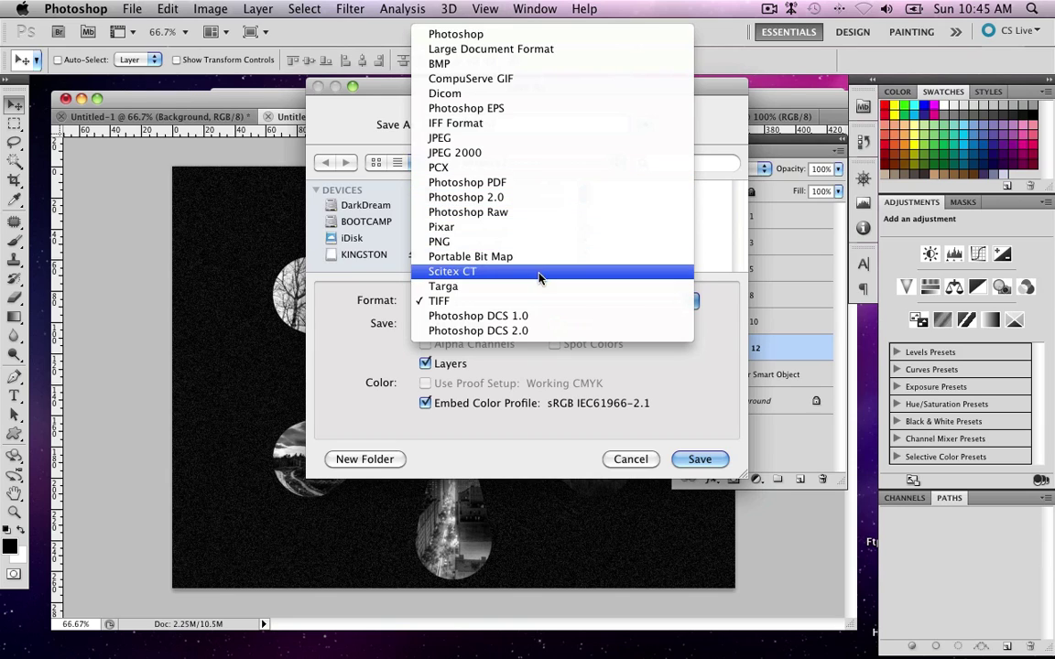
click(483, 33)
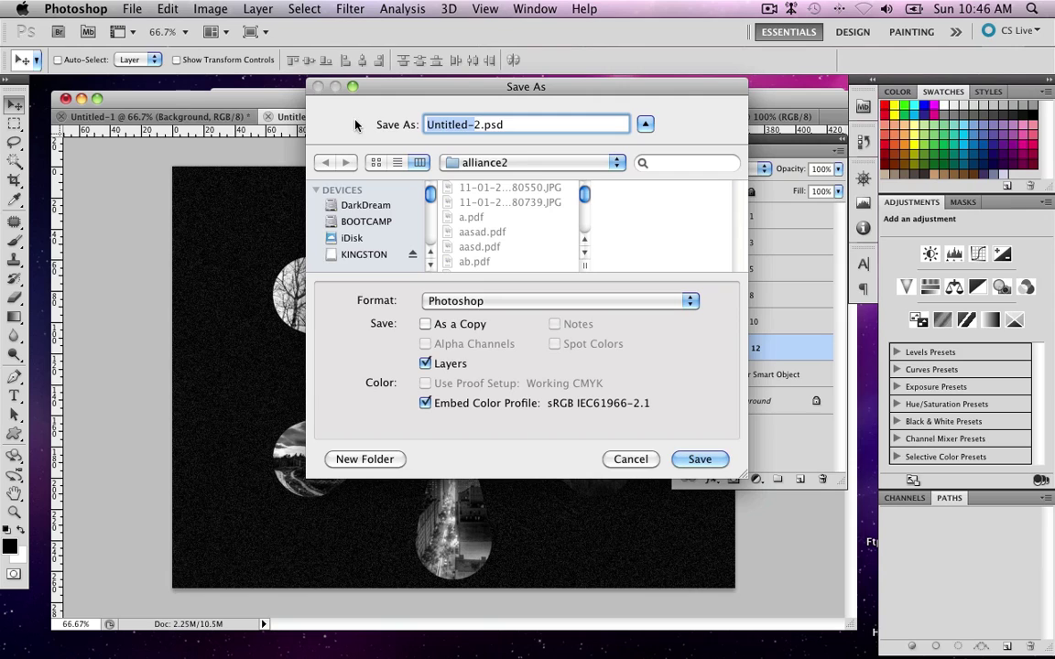
scroll(353, 236, down, 5)
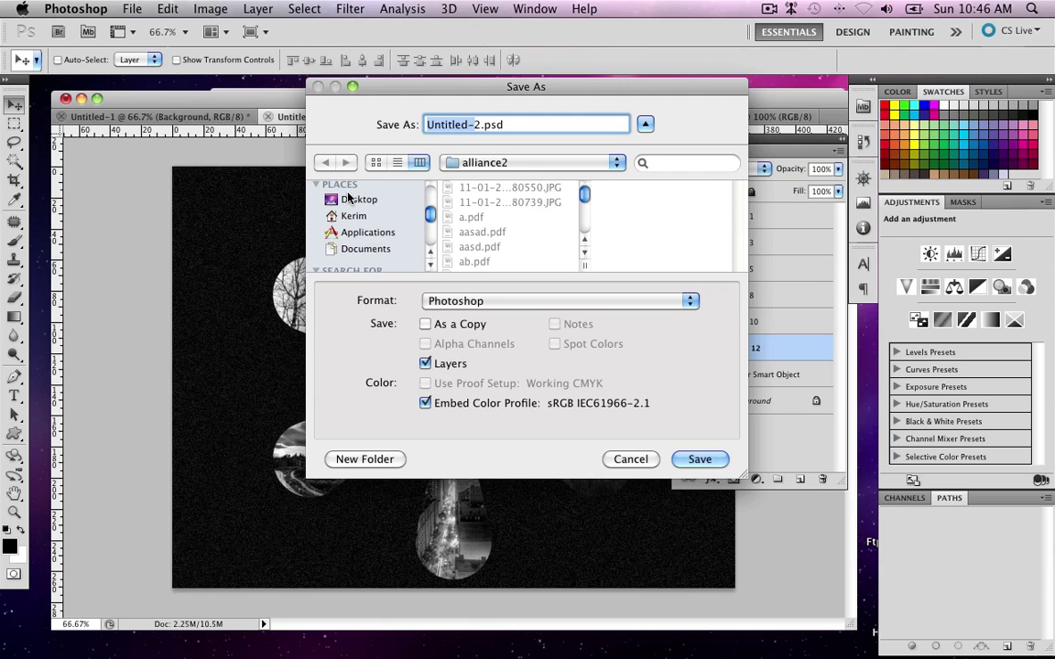
click(371, 200)
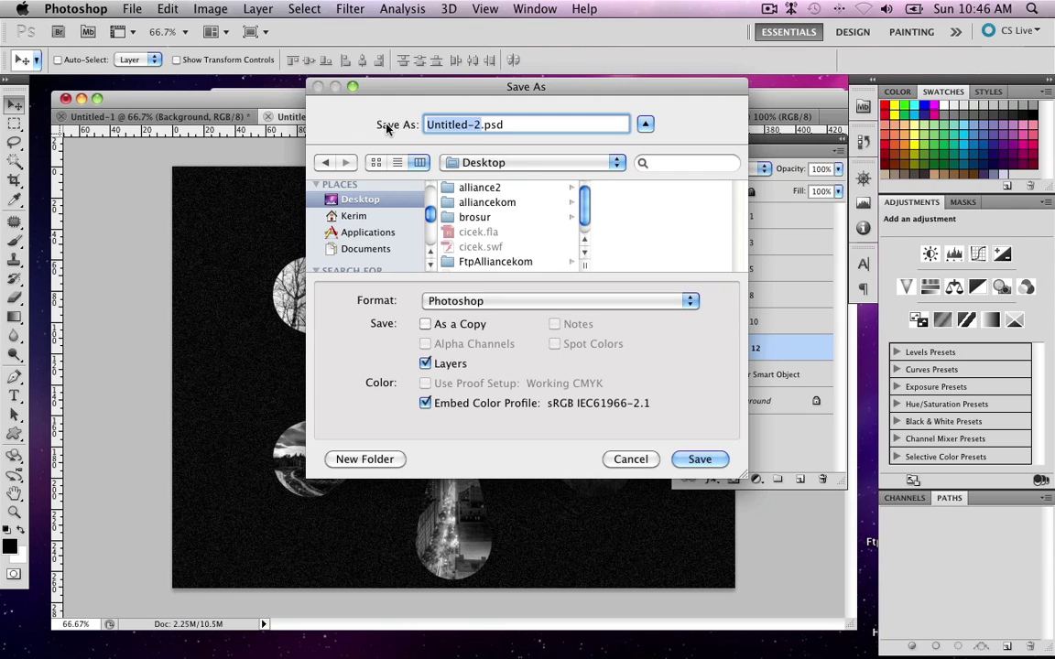
key(BackSpace)
text(siteAs3)
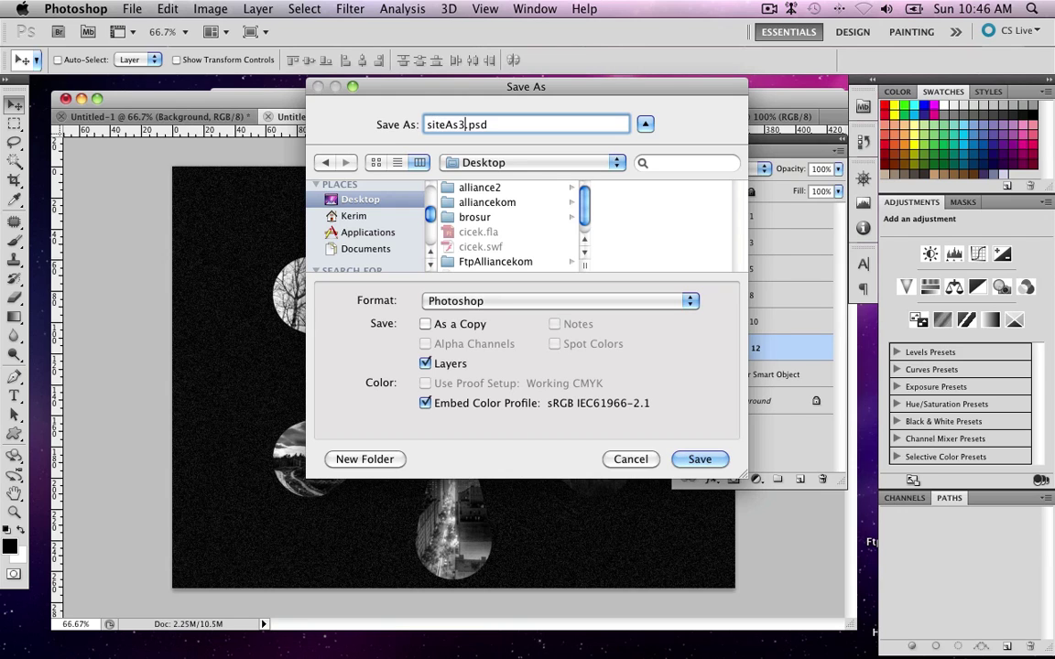
key(Return)
click(707, 281)
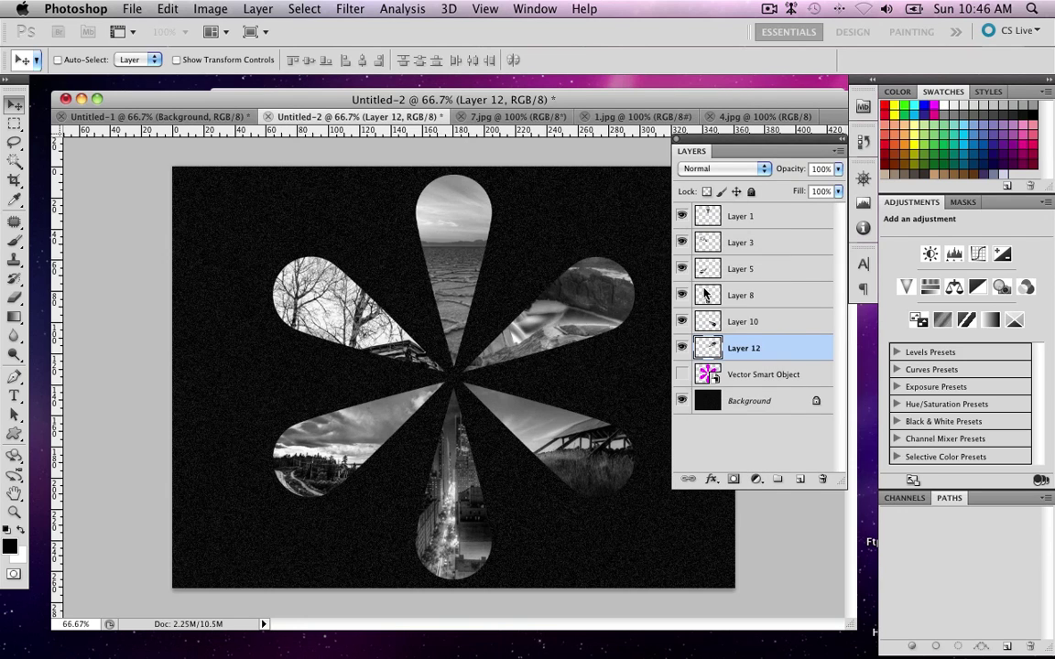
Minimize the siteAs3.psd document window and hide the remaining windows to reveal the desktop
click(81, 99)
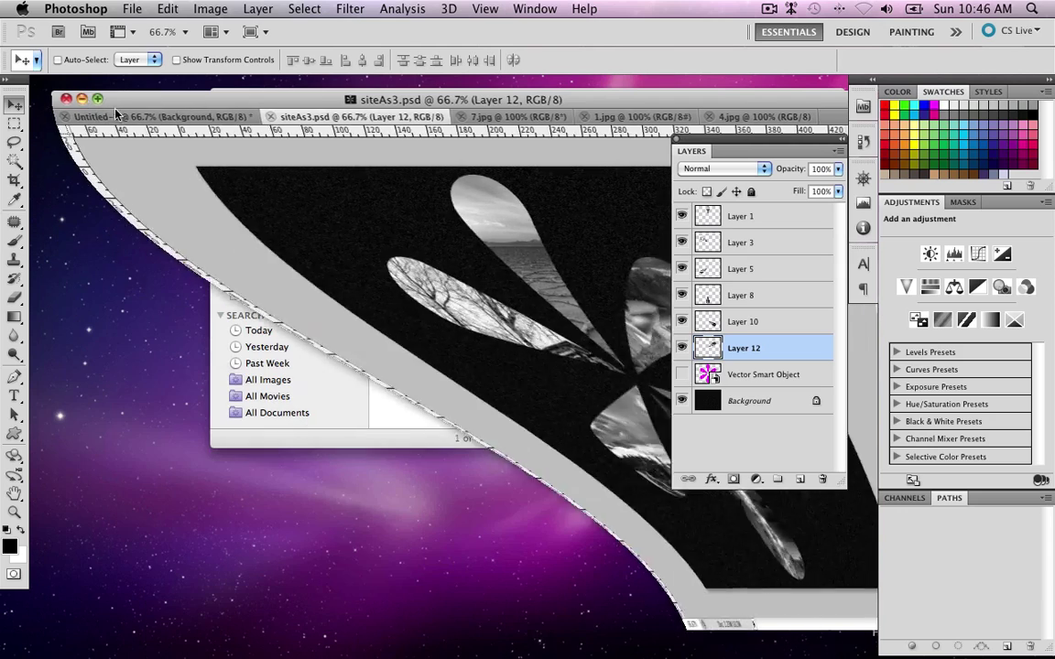
click(239, 96)
key(super+h)
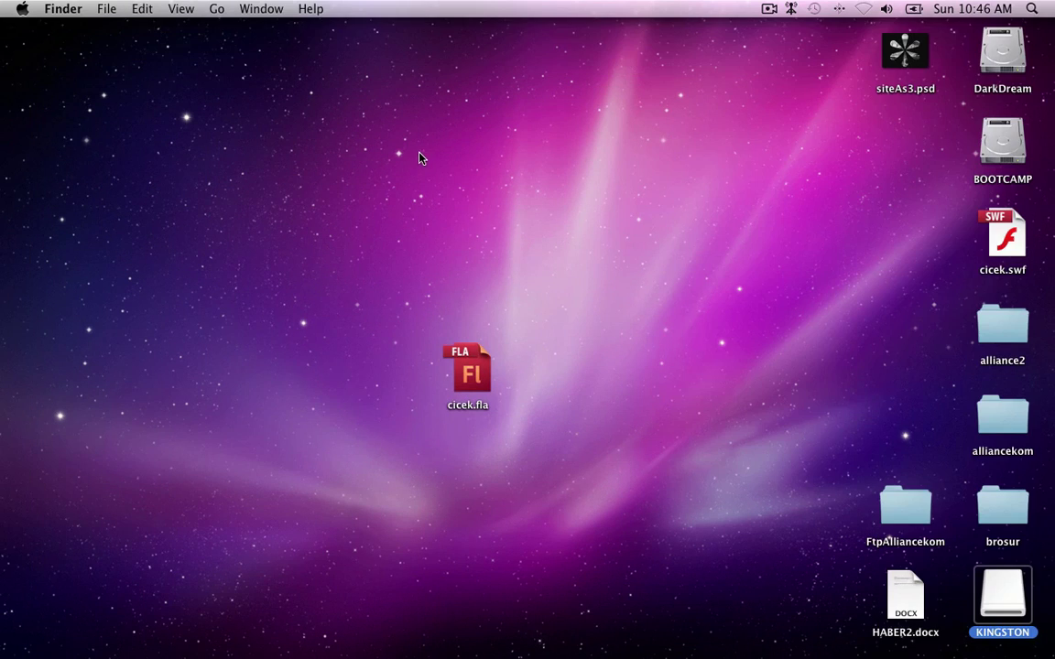
Move the siteAs3.psd icon to an empty area of the desktop and preview the file with Quick Look
click(899, 50)
key(space)
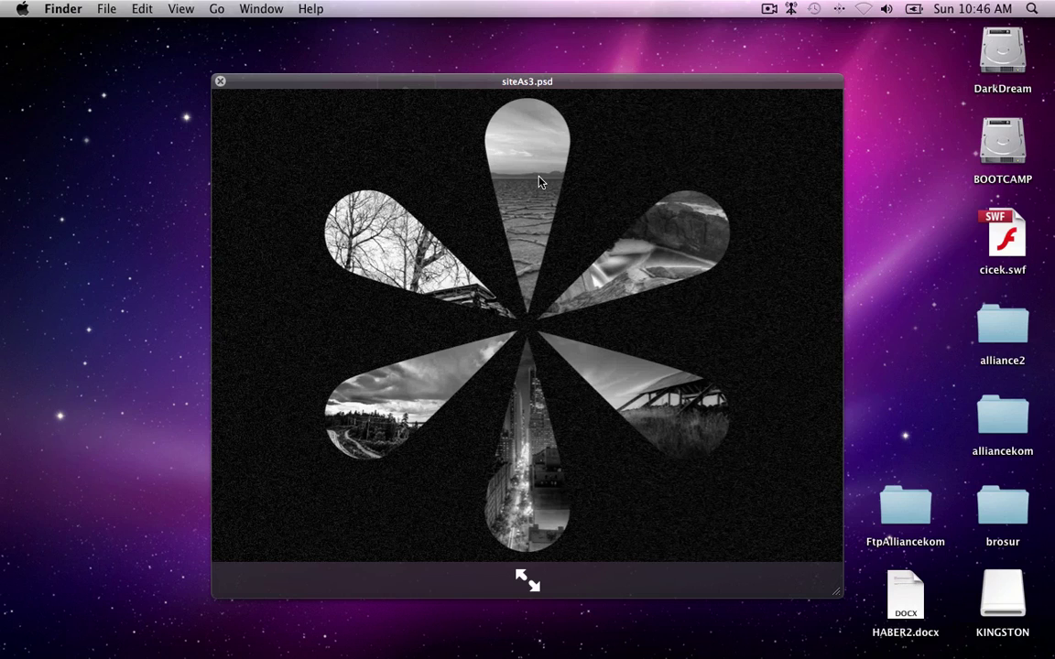
key(space)
key(space)
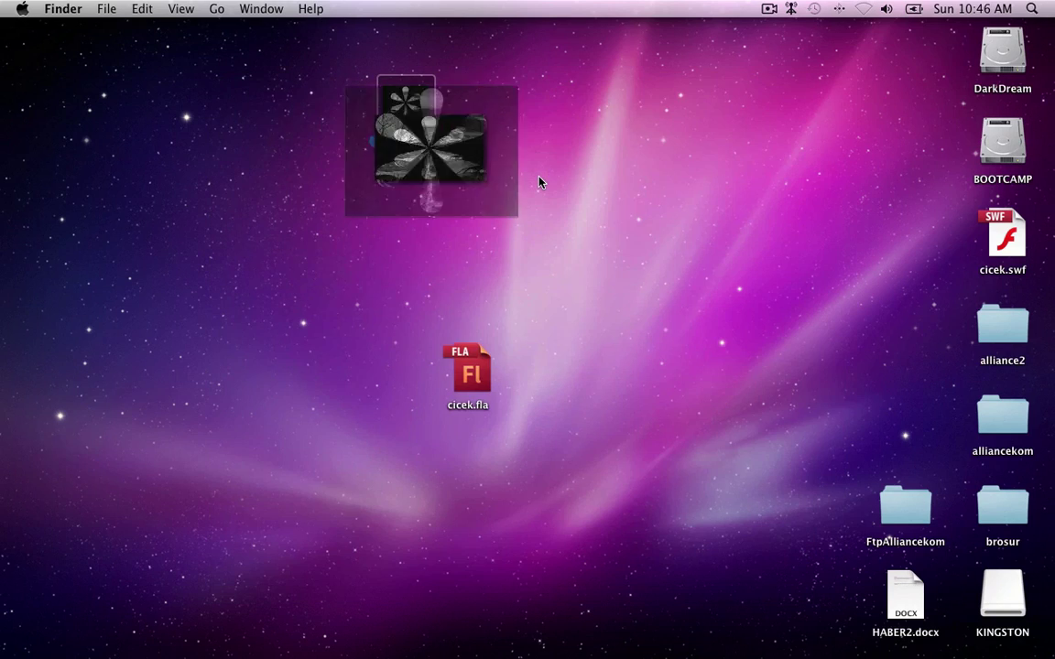
key(space)
key(space)
key(space)
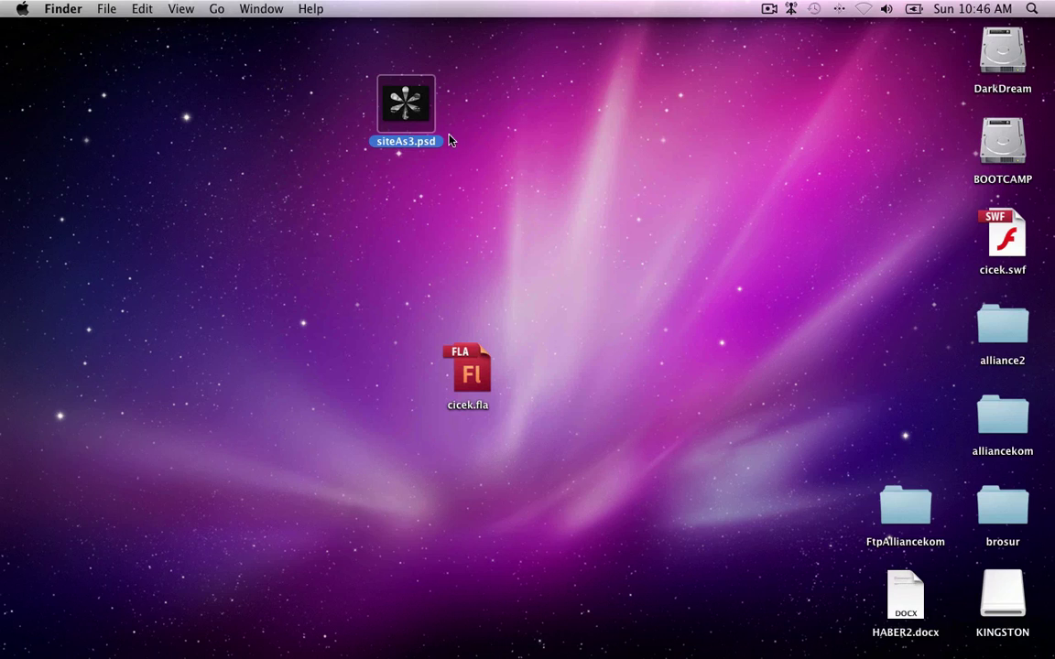
click(775, 11)
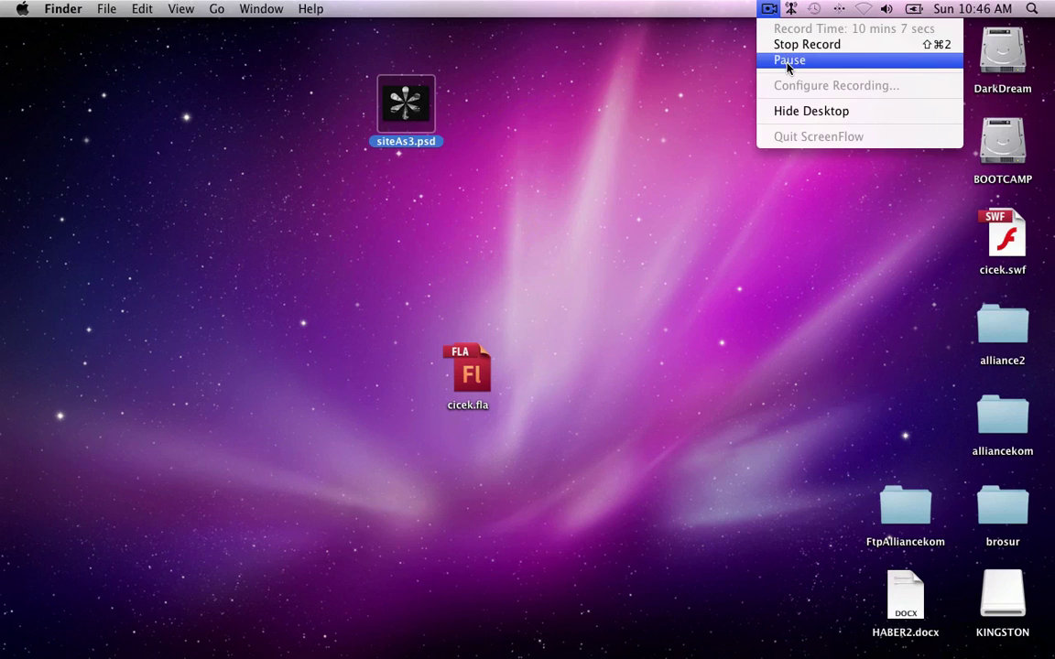
click(778, 59)
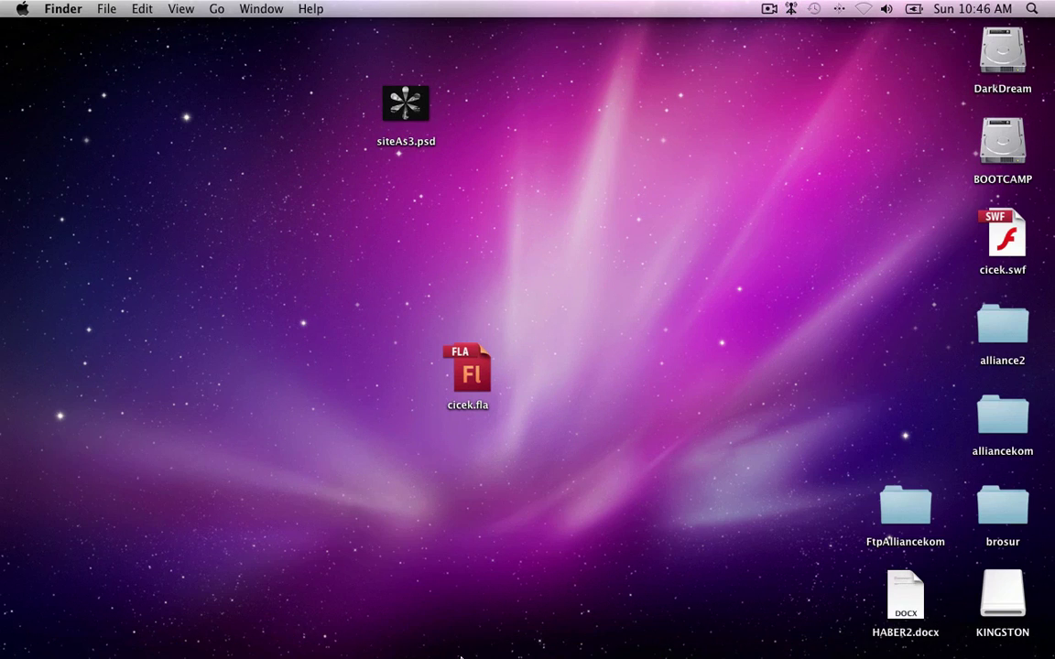
Switch to Flash Professional and create a new ActionScript 3.0 document
mouse_move(469, 646)
click(636, 632)
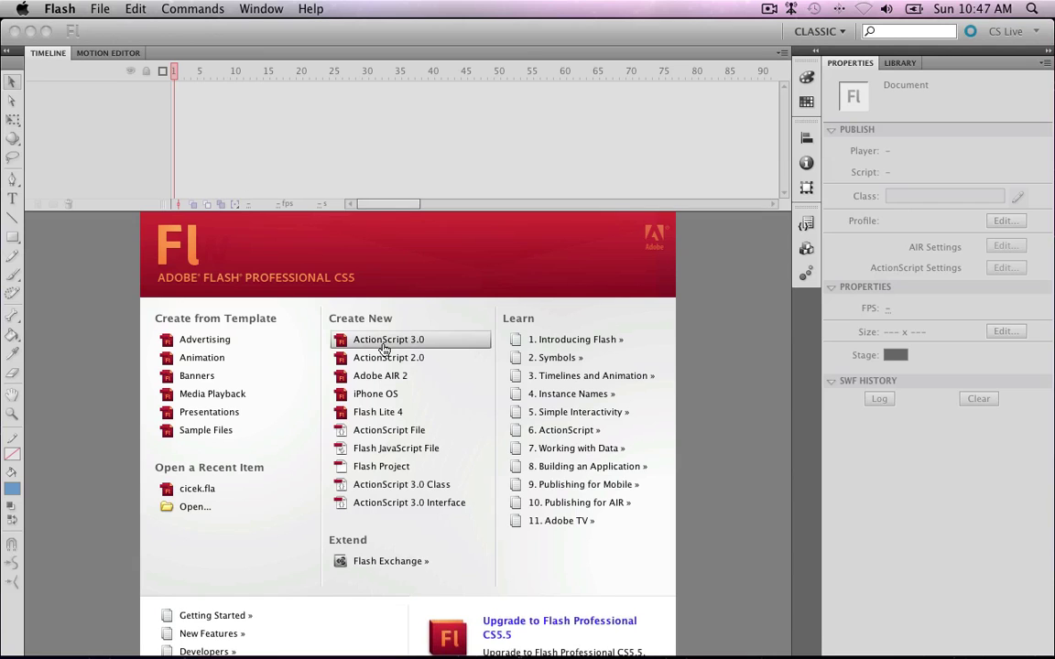
click(384, 340)
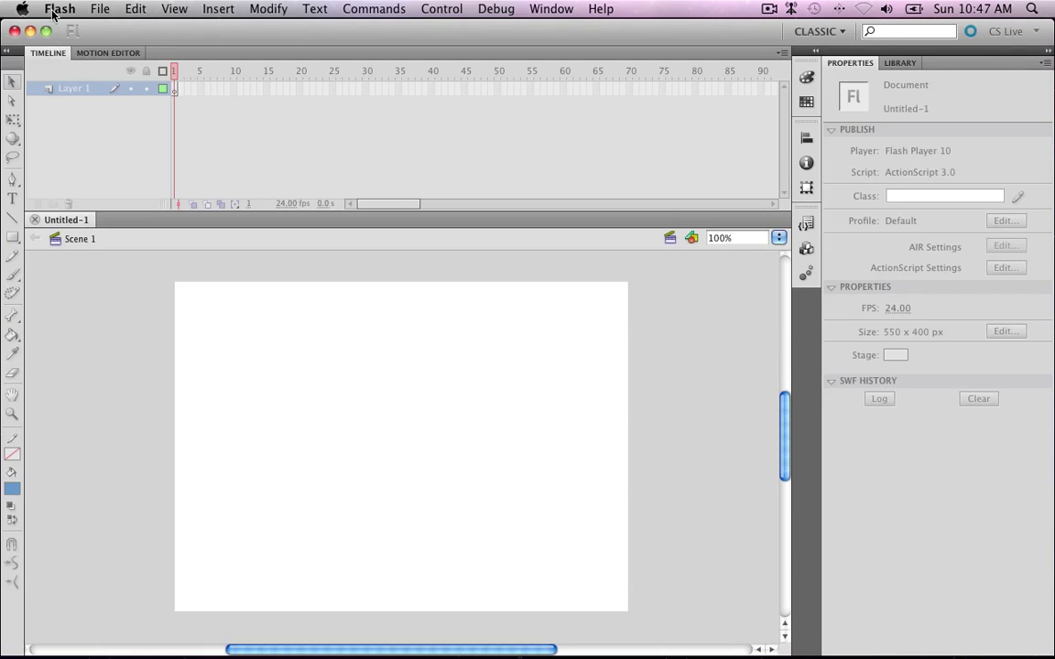
Choose siteAs3.psd from the Desktop as the file to import to the stage
click(100, 8)
mouse_move(178, 238)
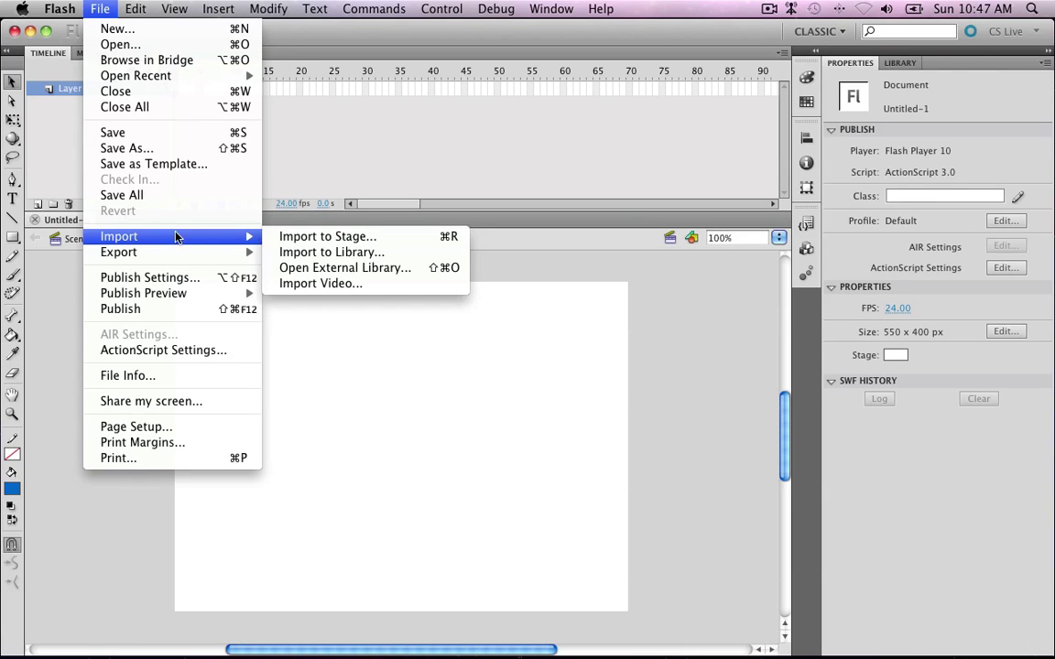
click(286, 236)
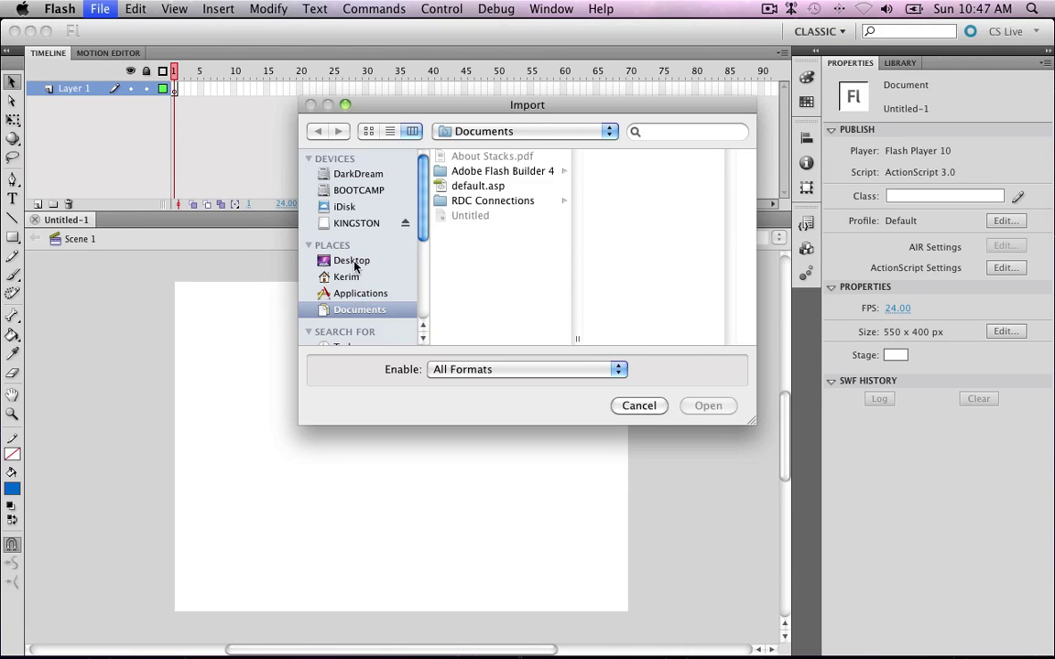
click(352, 260)
click(478, 260)
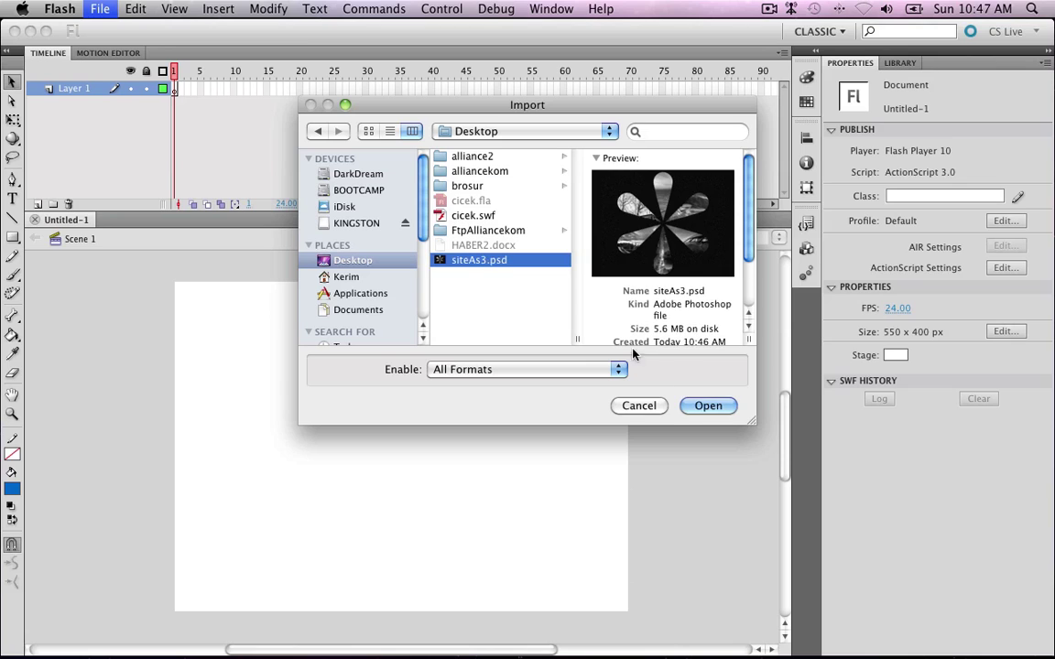
click(703, 406)
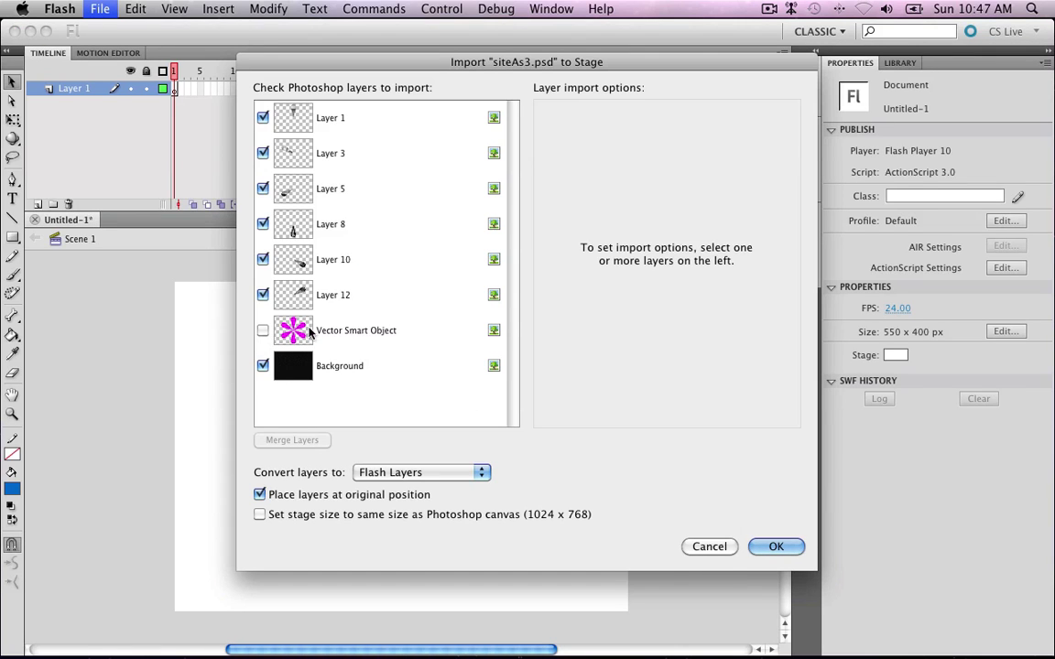
Switch to Photoshop to compare the hidden Vector Smart Object layer with the import list, and return to Flash
mouse_move(452, 652)
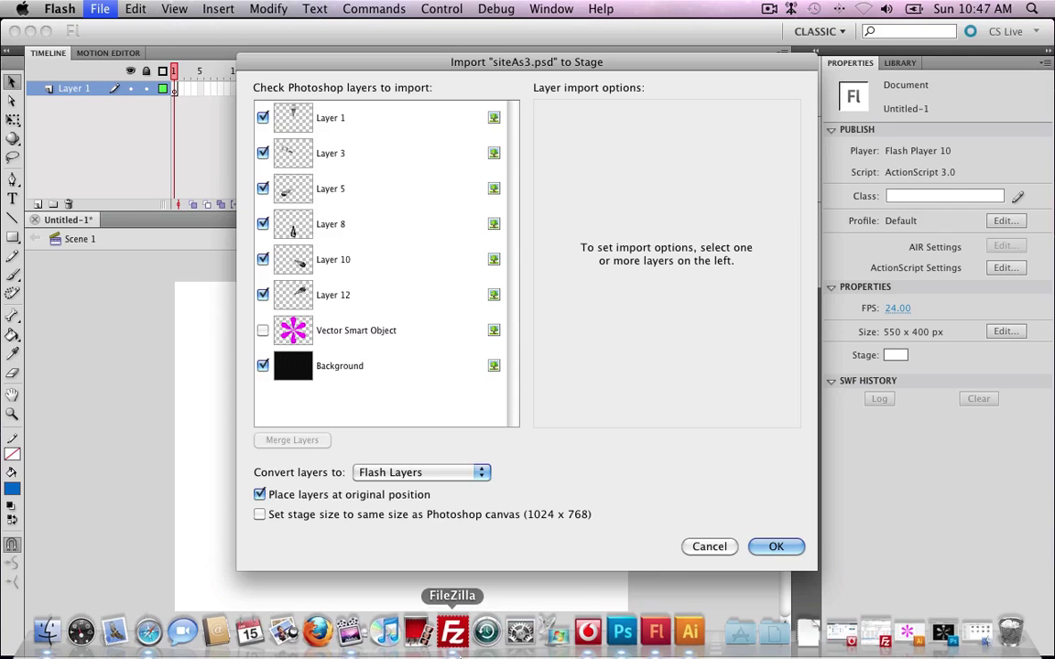
click(622, 646)
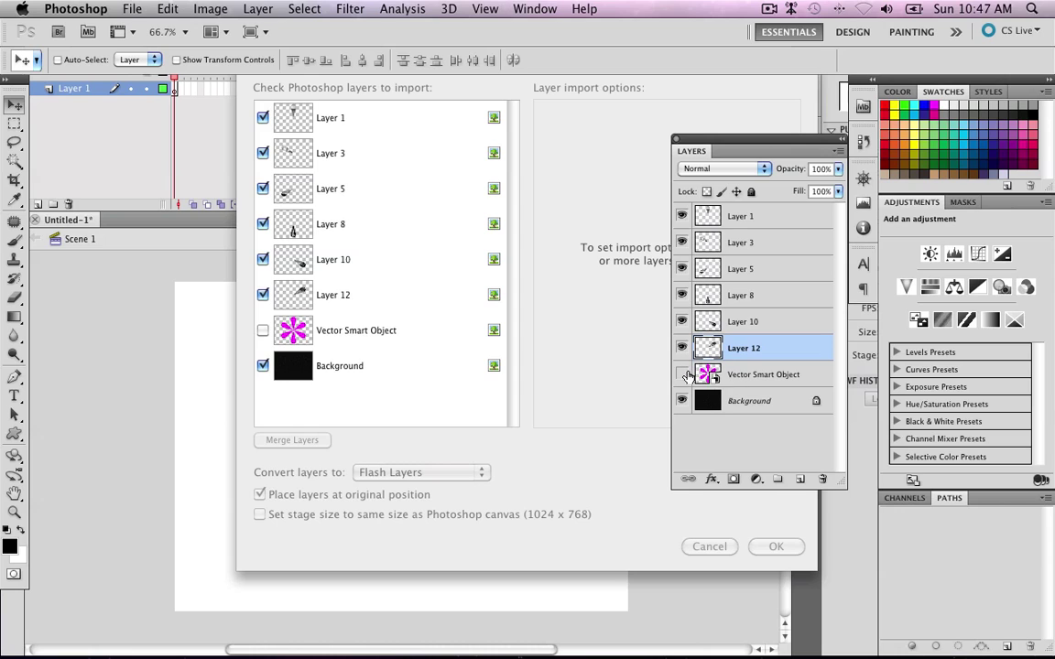
click(513, 236)
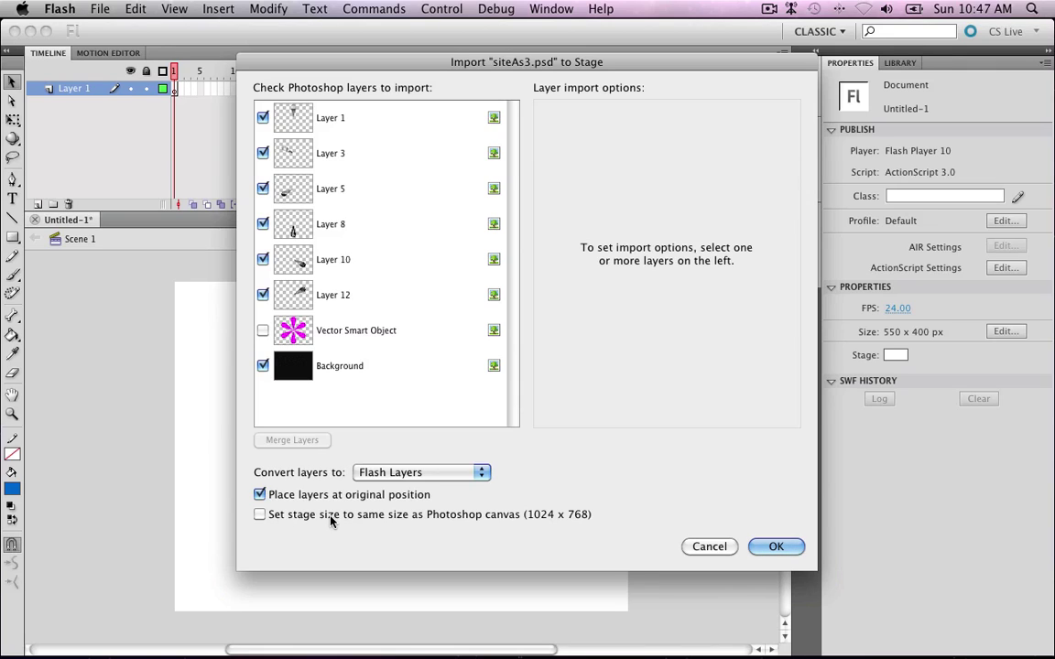
Match the stage size to the Photoshop canvas (1024 x 768), import the checked PSD layers, and look over the placed artwork
click(518, 518)
click(780, 549)
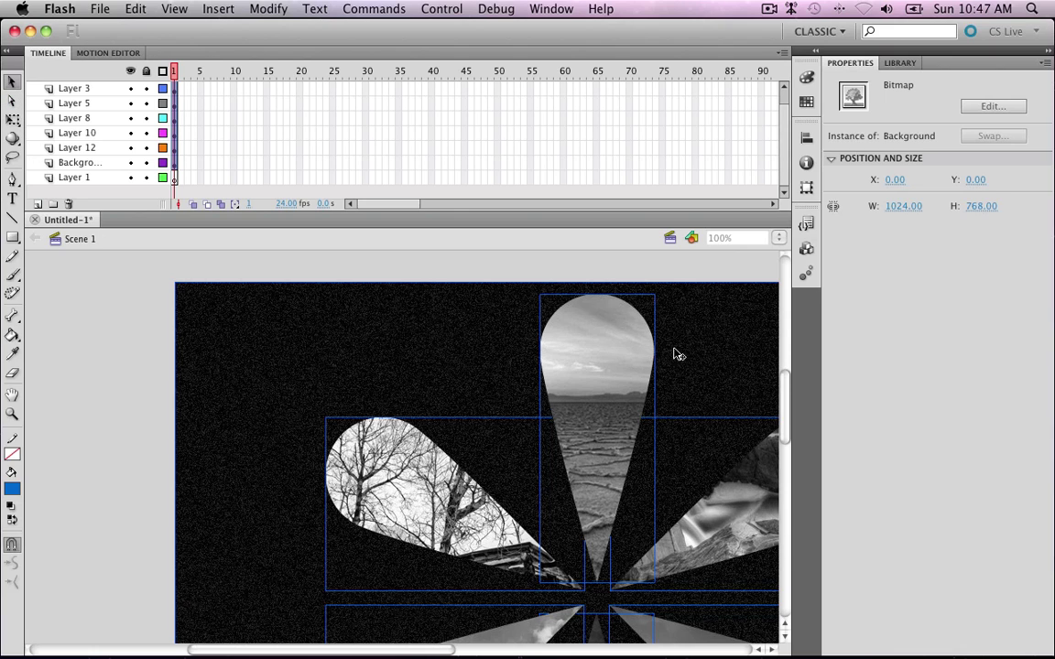
scroll(726, 375, down, 5)
scroll(728, 374, up, 3)
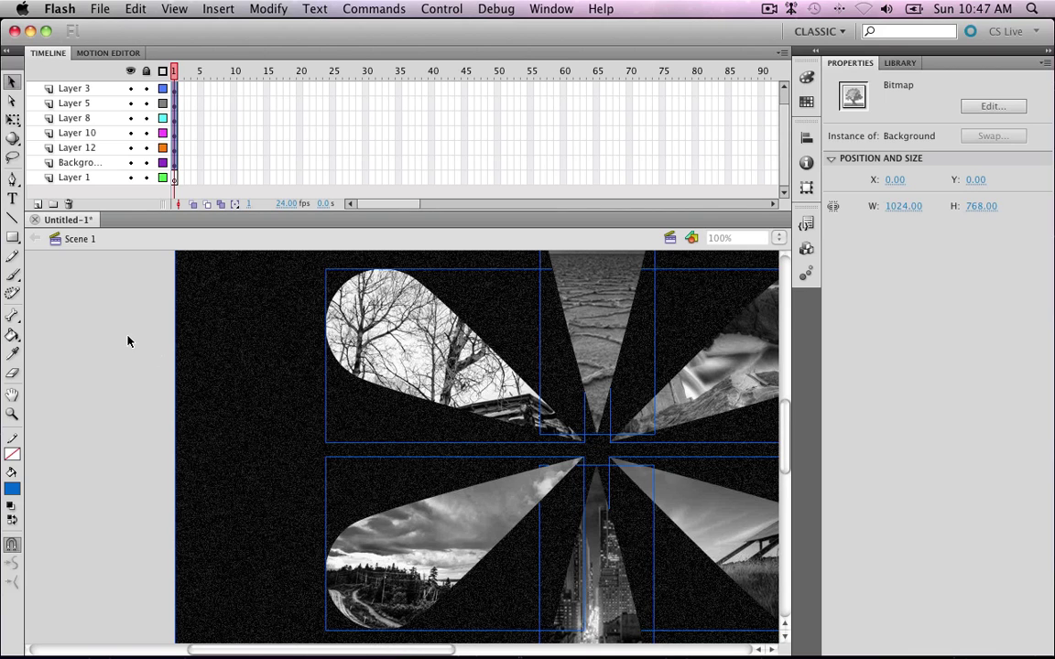
scroll(689, 333, down, 10)
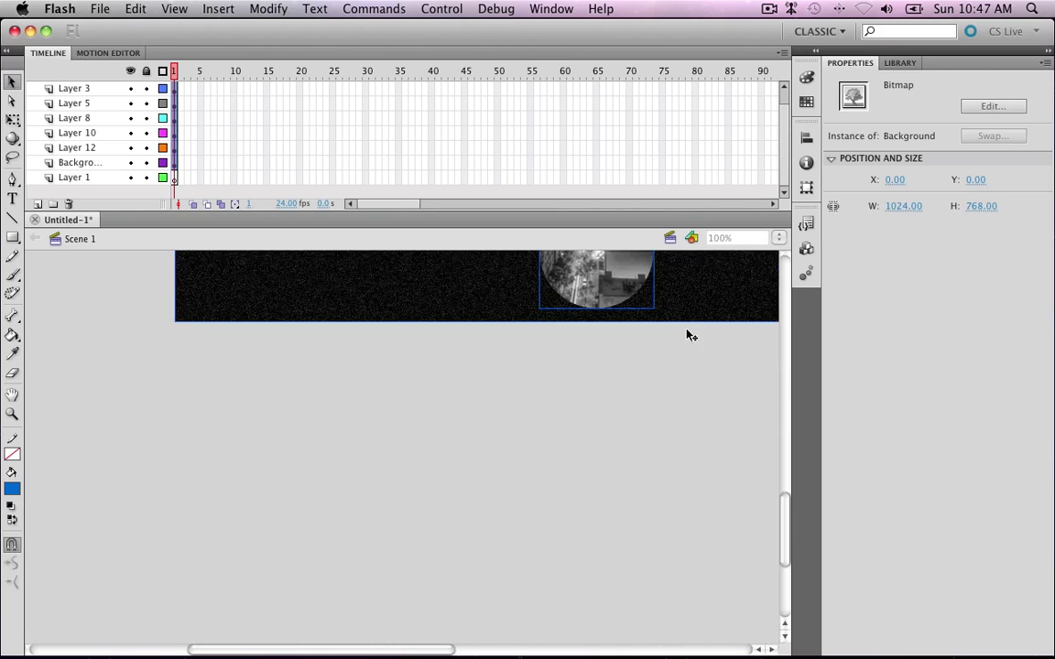
scroll(689, 334, up, 15)
drag(387, 205, 285, 213)
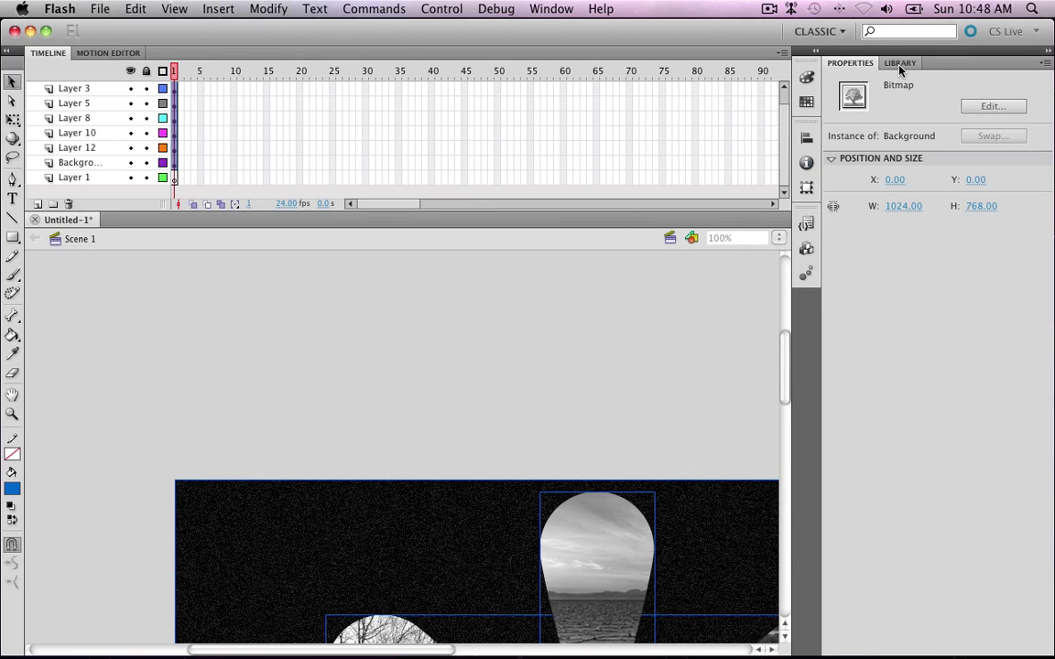
Lock all layers in the timeline, ending with the Selection tool active
click(146, 71)
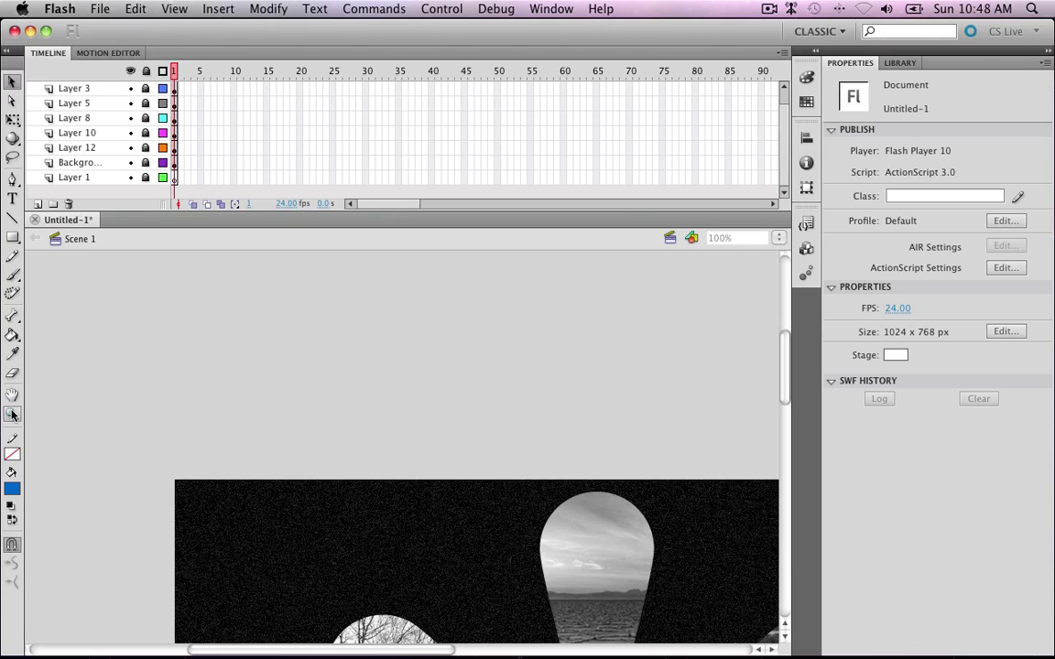
key(z)
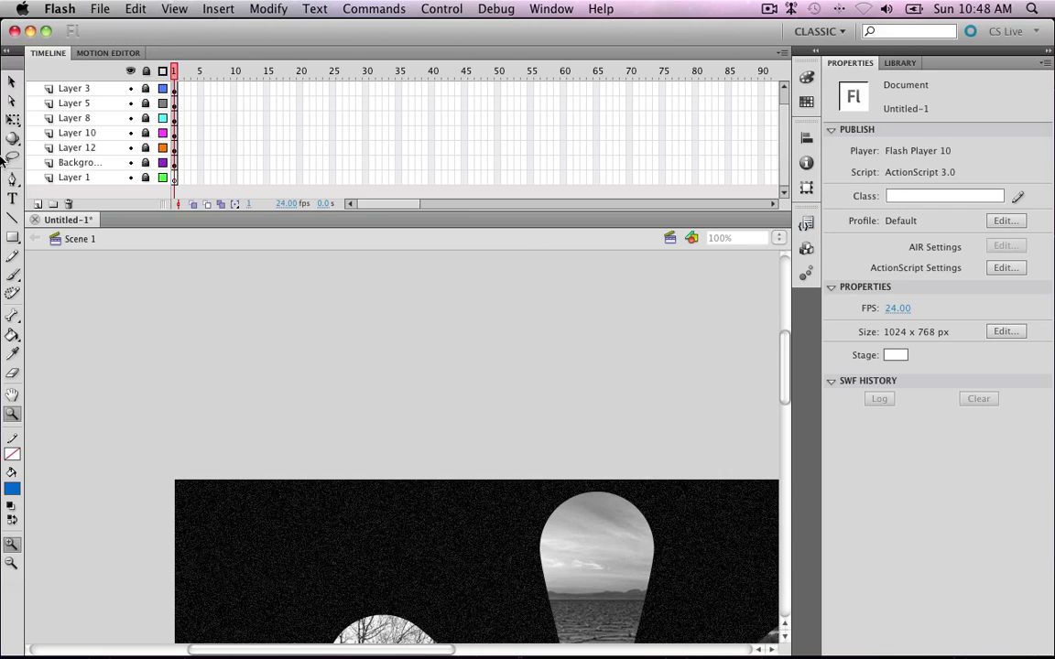
click(12, 82)
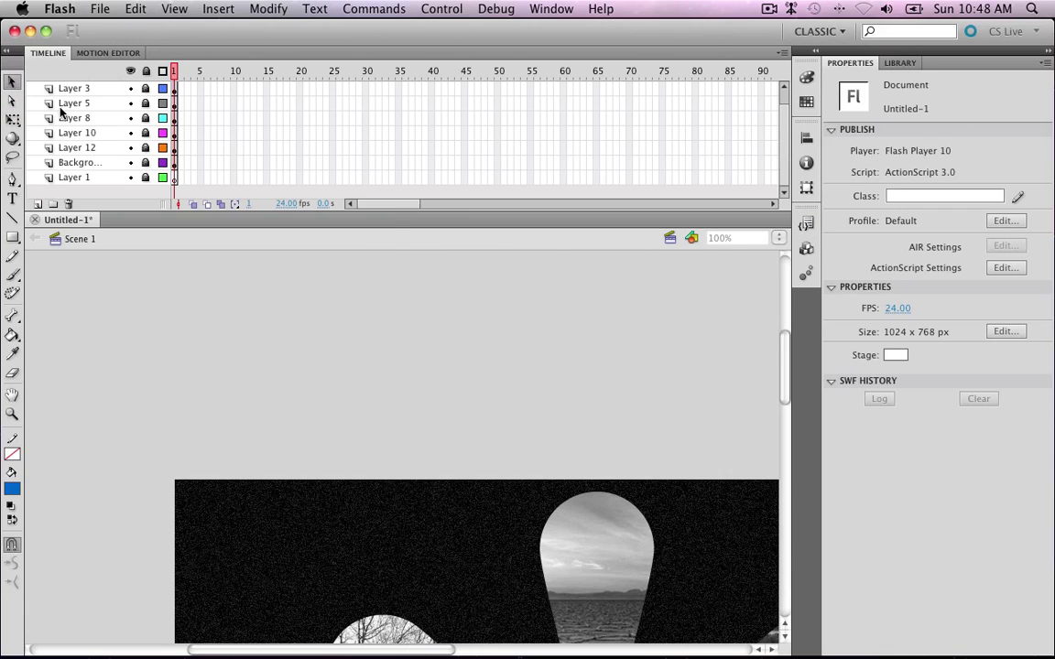
Close the document, saving it to the Desktop as the Flash CS5 document as3site.fla
key(super+w)
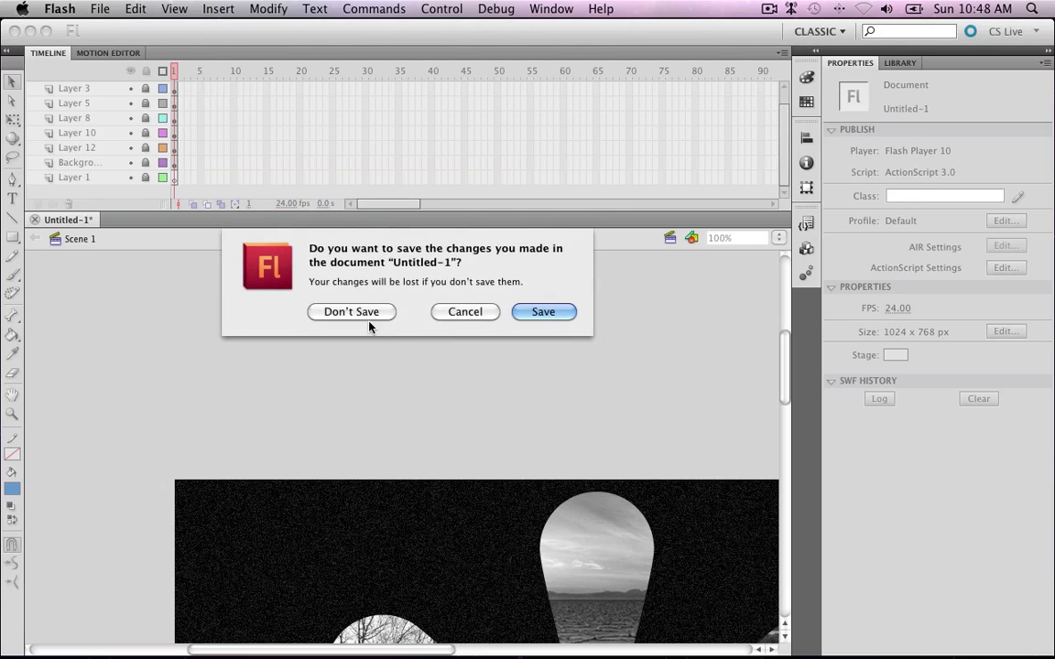
click(545, 312)
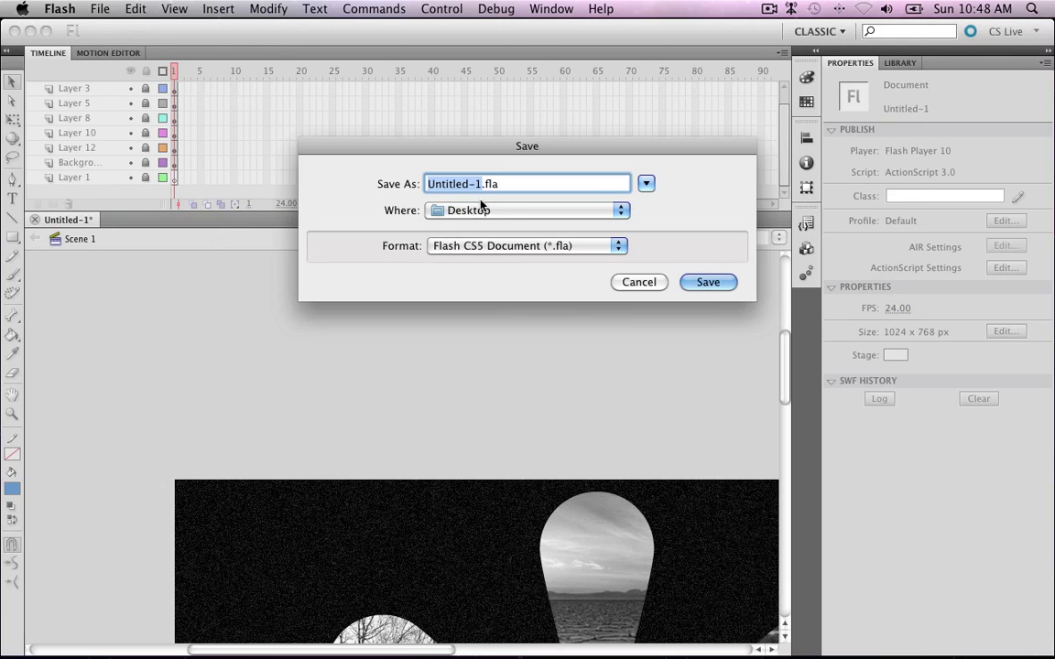
text(as3)
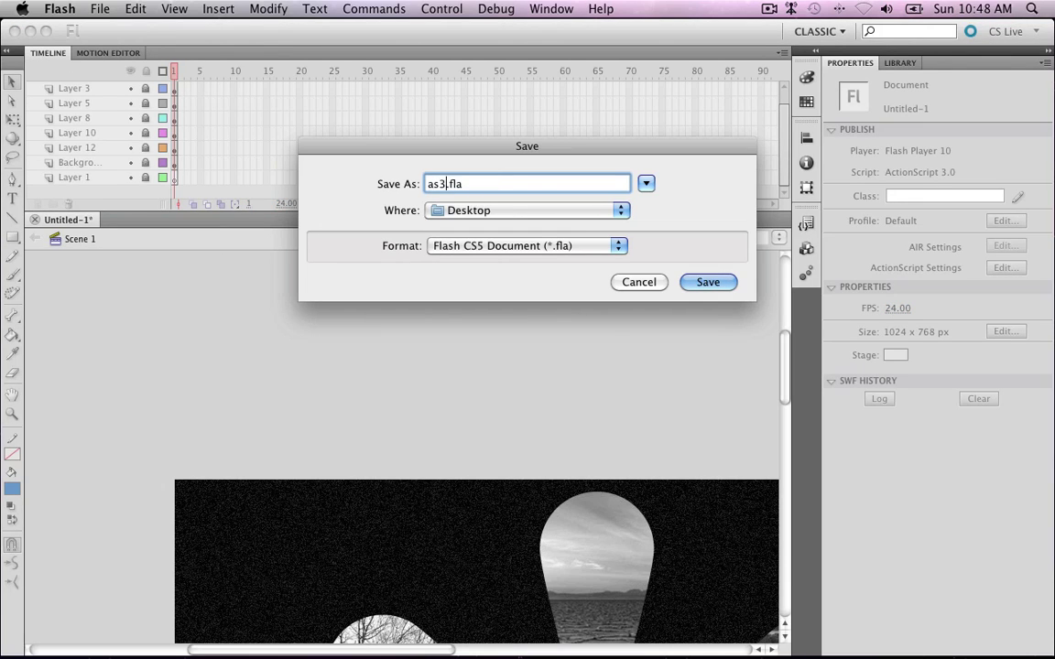
text(_1)
key(Return)
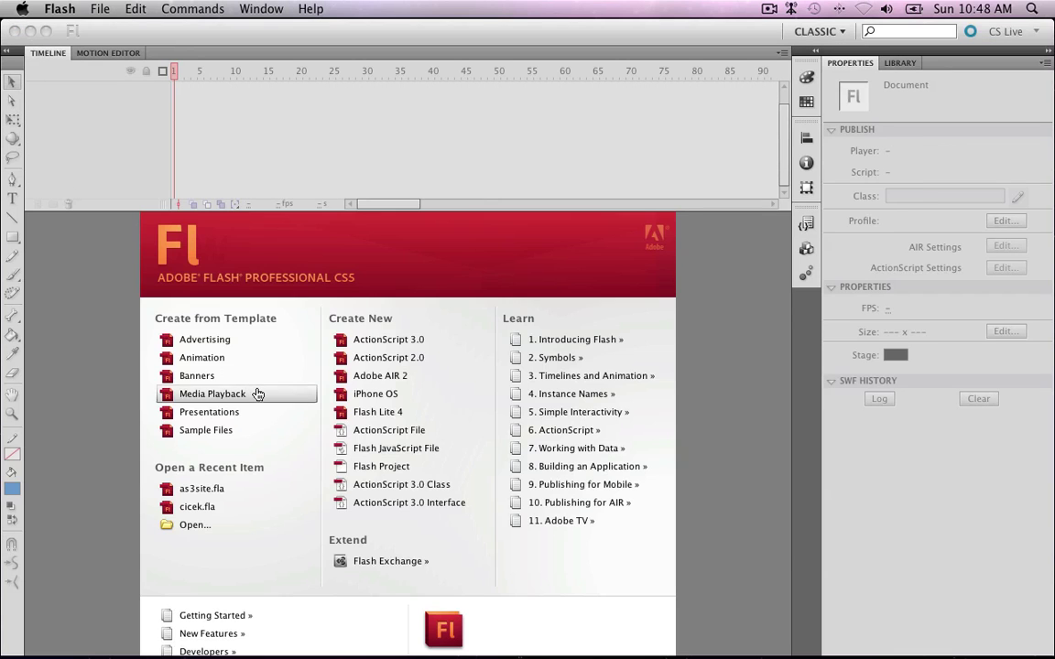
Create another new ActionScript 3.0 document
click(427, 344)
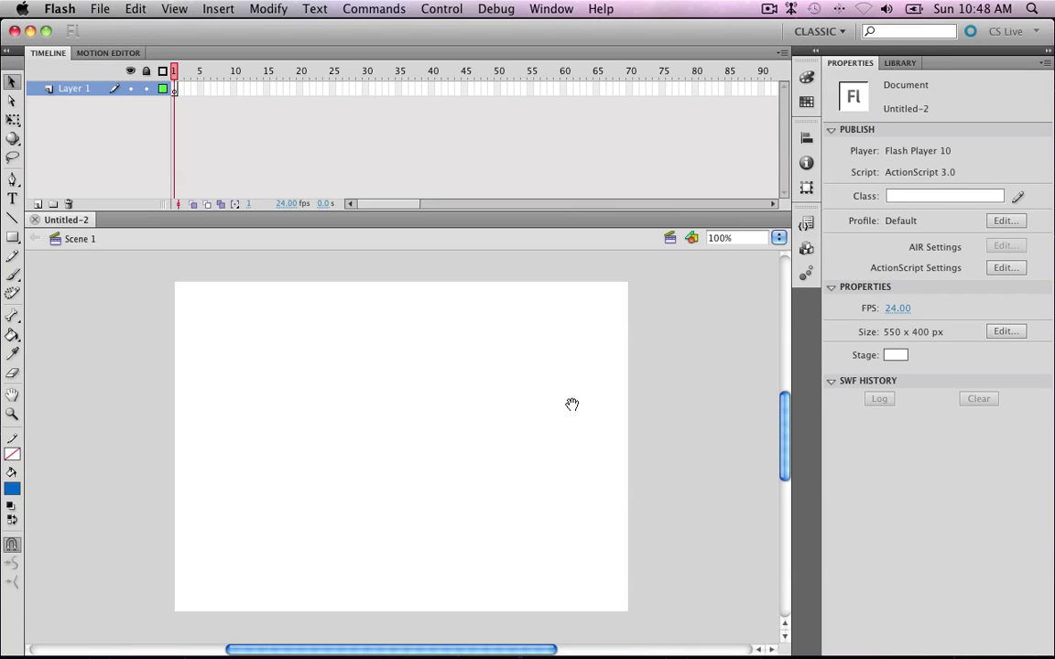
Open as3site.fla from the Desktop
mouse_move(572, 405)
mouse_down()
mouse_move(391, 383)
mouse_move(577, 389)
mouse_up()
click(100, 10)
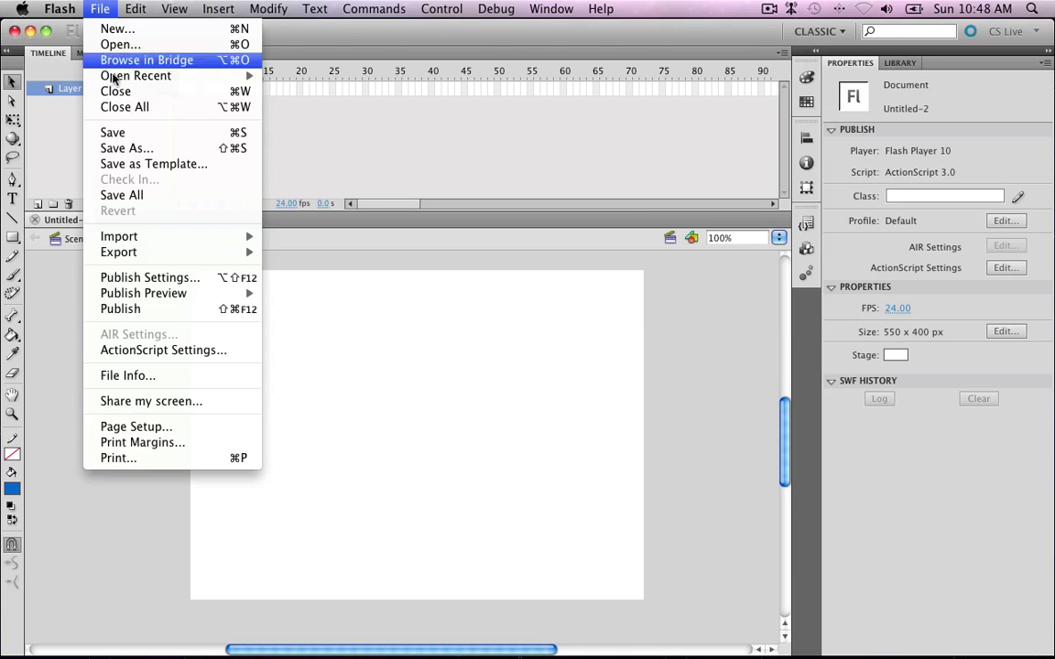
click(137, 44)
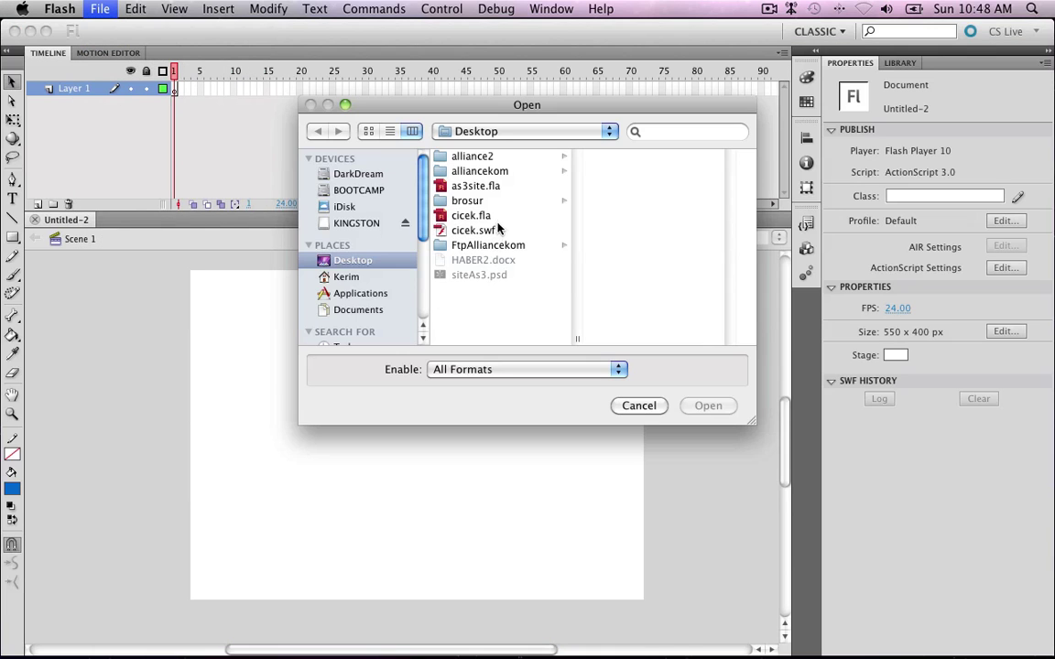
click(475, 186)
click(708, 406)
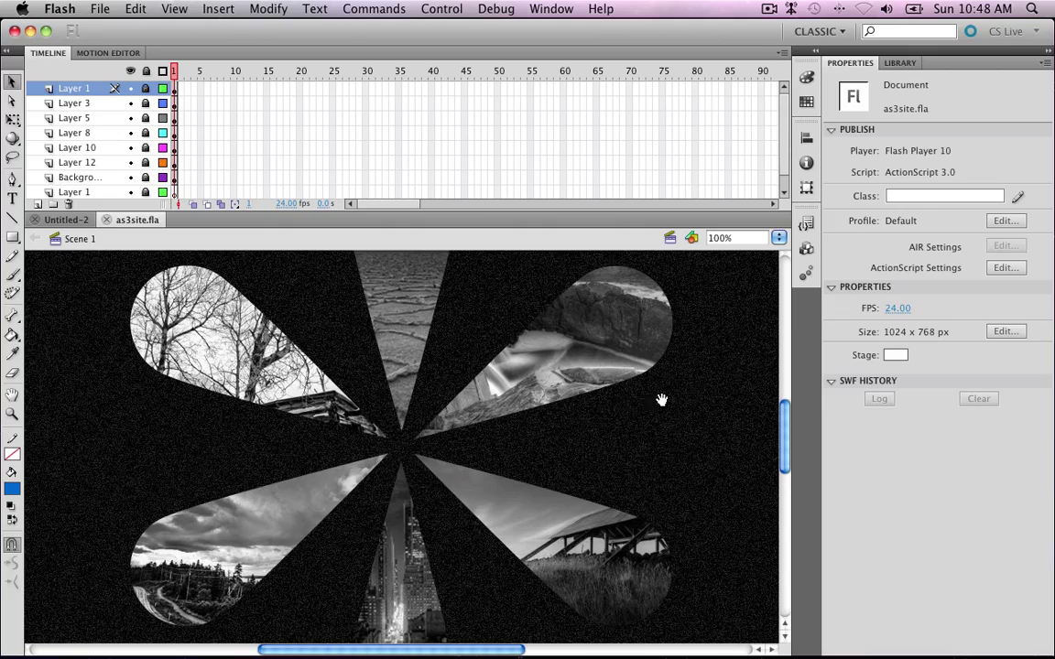
Unlock all the layers and select everything on the stage to check it, ending with nothing selected
drag(663, 400, 653, 482)
drag(337, 382, 346, 349)
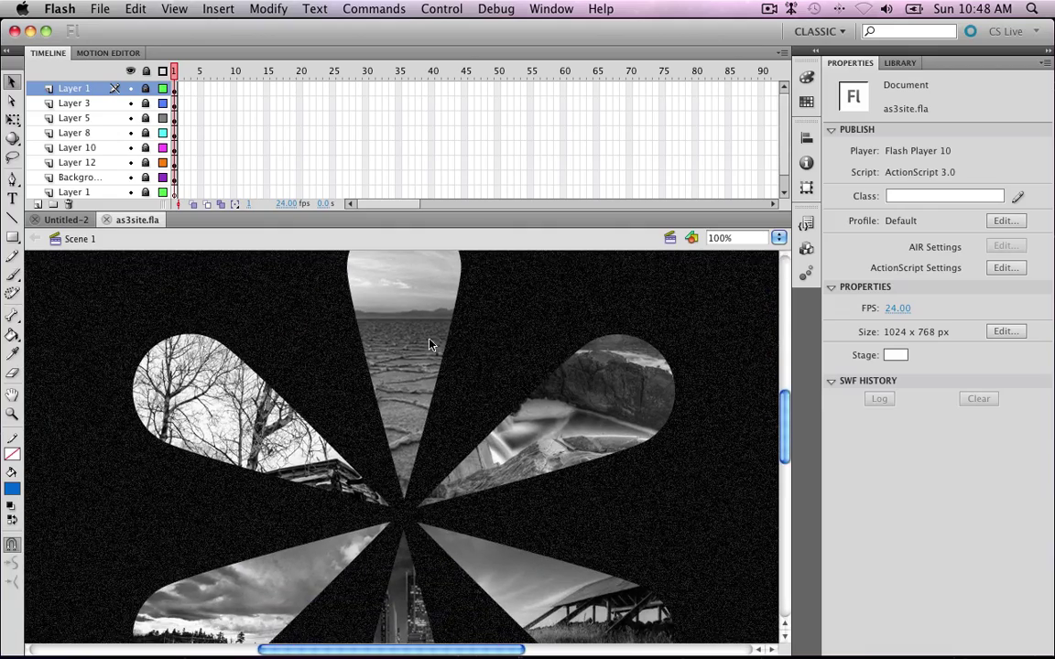
key(super+alt+shift+l)
key(super+a)
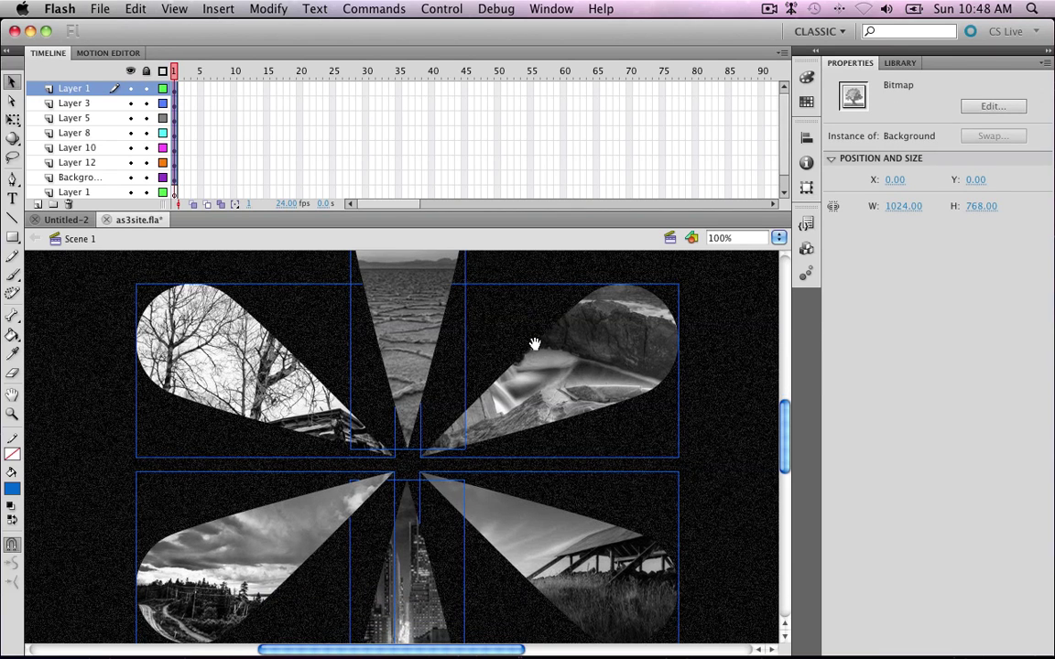
scroll(540, 348, down, 2)
scroll(735, 485, down, 5)
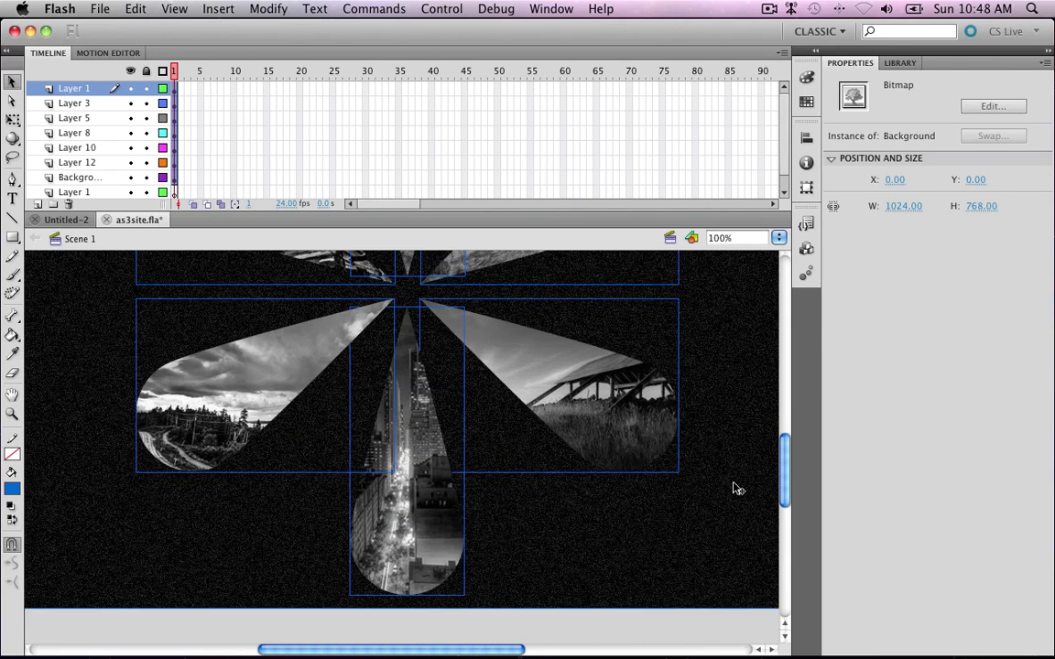
click(642, 634)
Select the bottom and lower-right petals one after another to check that each is a separate bitmap
click(430, 426)
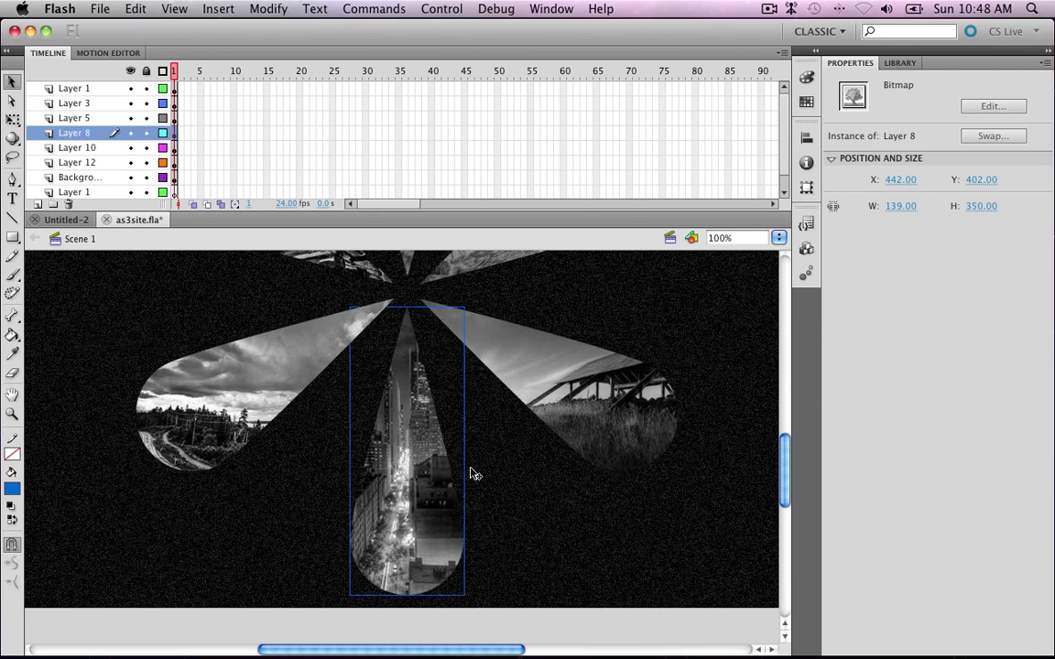
click(529, 355)
drag(538, 339, 537, 543)
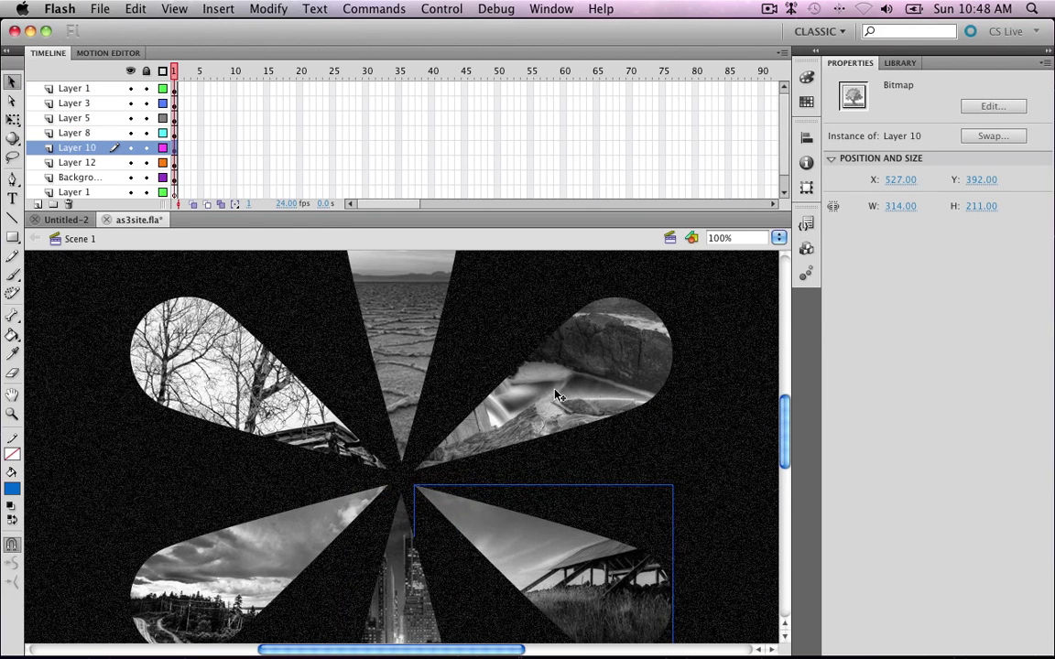
click(419, 305)
drag(419, 306, 426, 449)
Convert the top petal bitmap to a Button symbol named Ana_btn
click(413, 396)
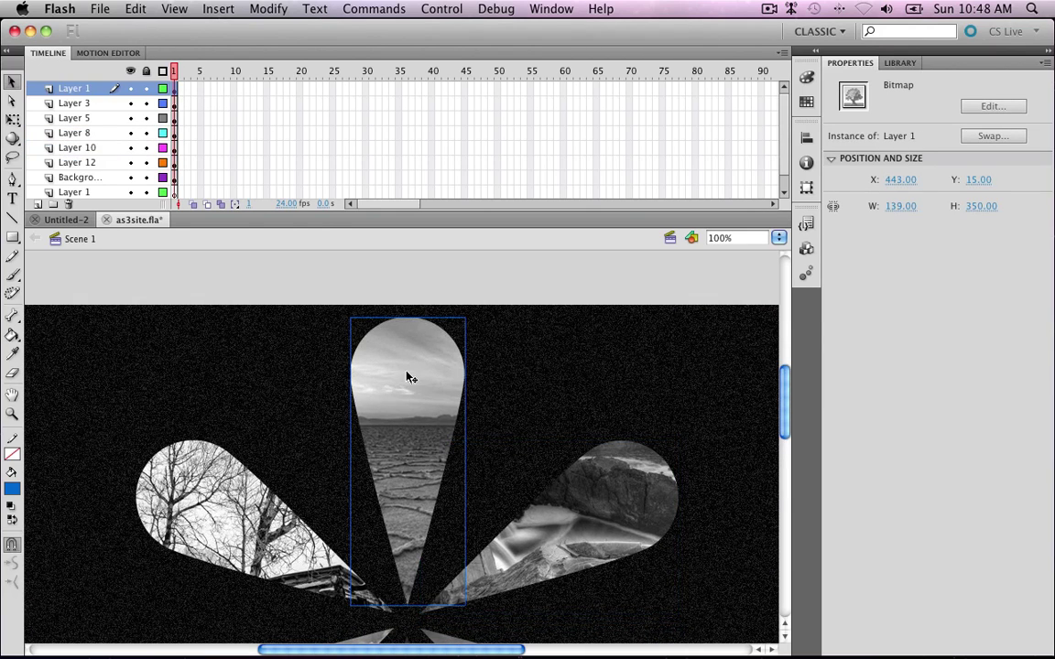
right_click(403, 379)
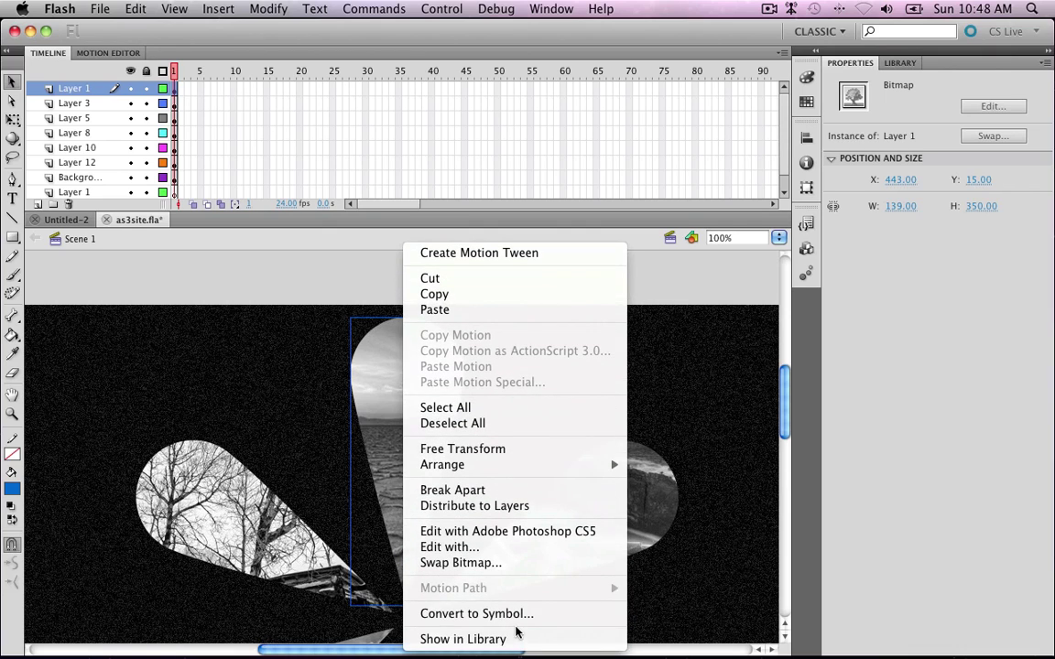
click(512, 614)
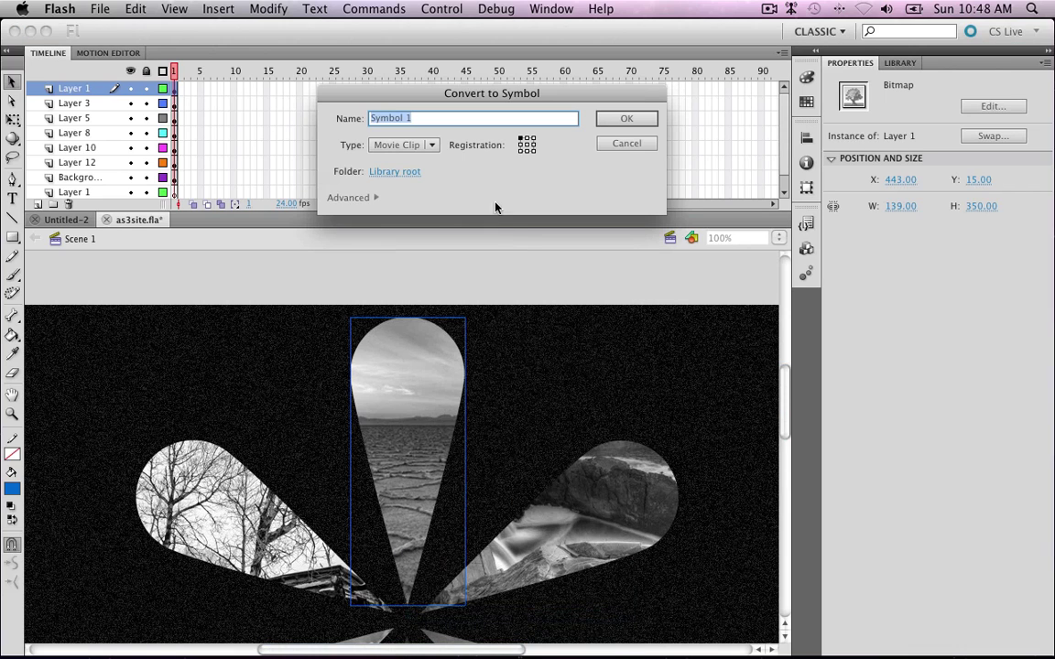
click(427, 145)
click(429, 163)
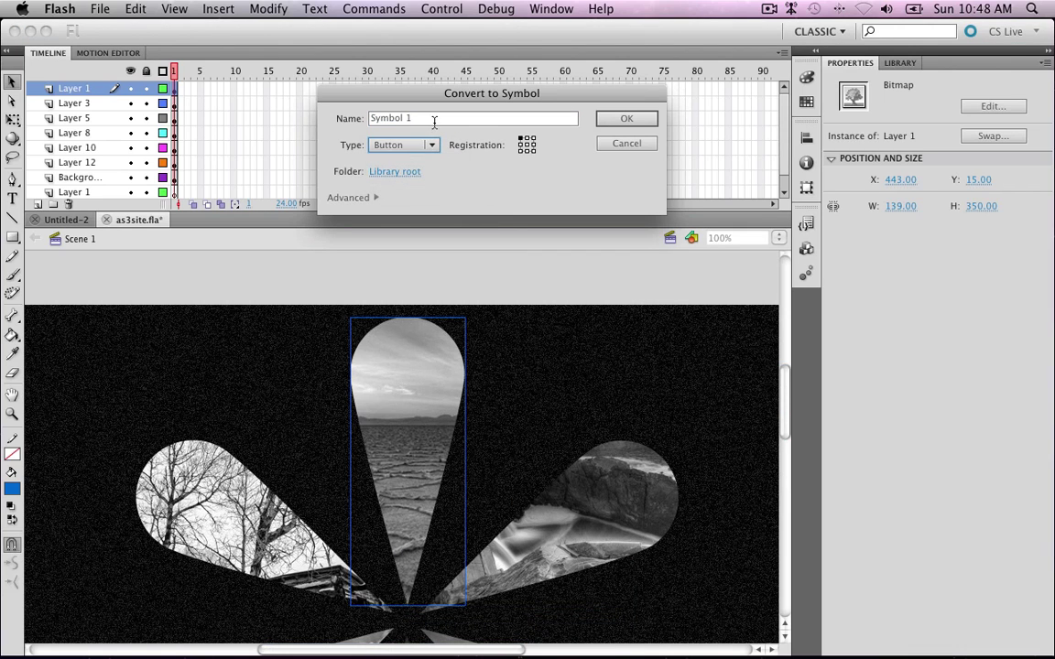
text(Ana_btn)
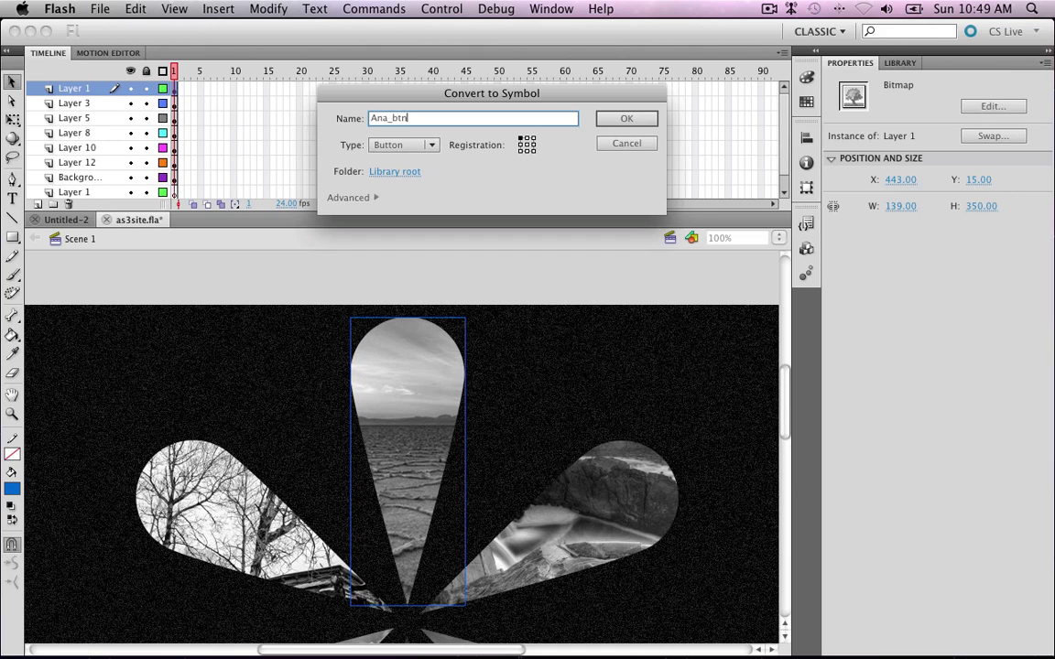
key(Return)
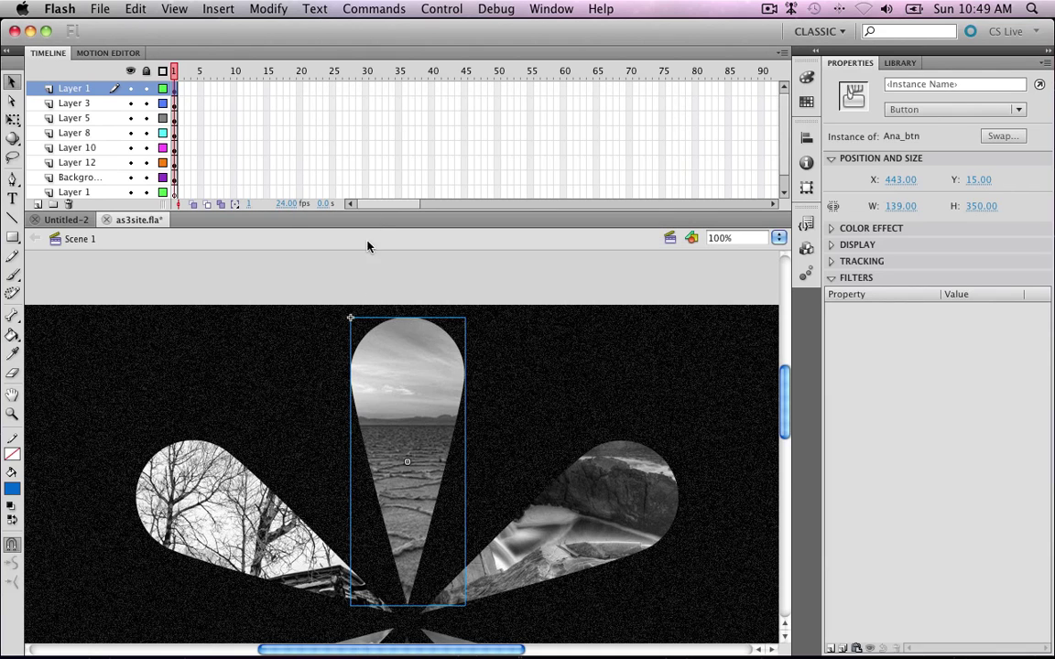
Insert a keyframe in the Hit frame inside the Ana_btn symbol and test the movie
double_click(422, 361)
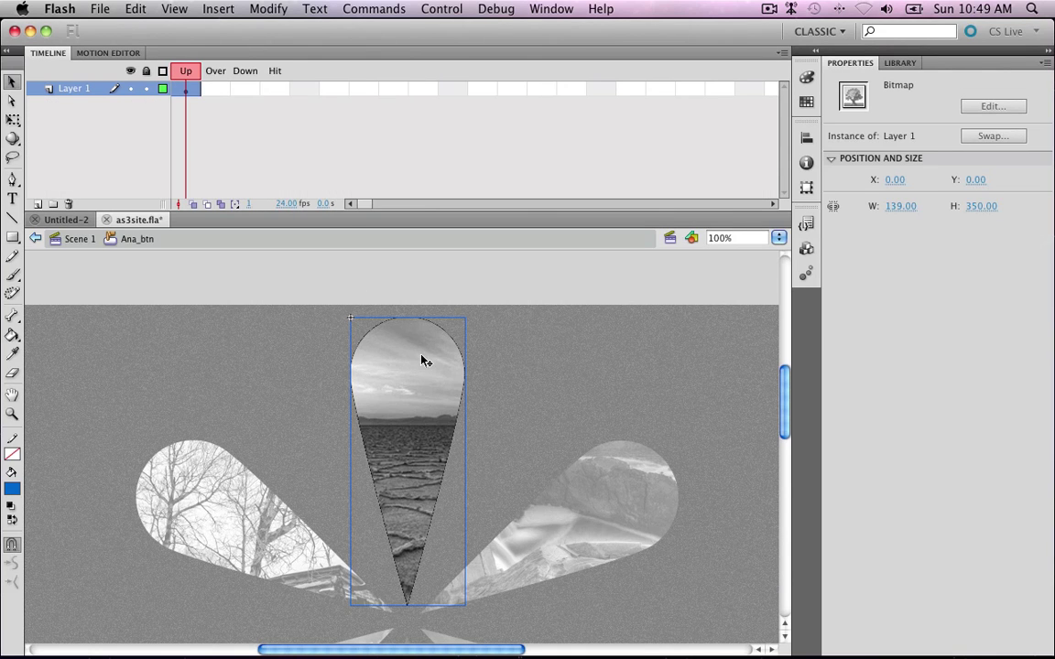
click(271, 89)
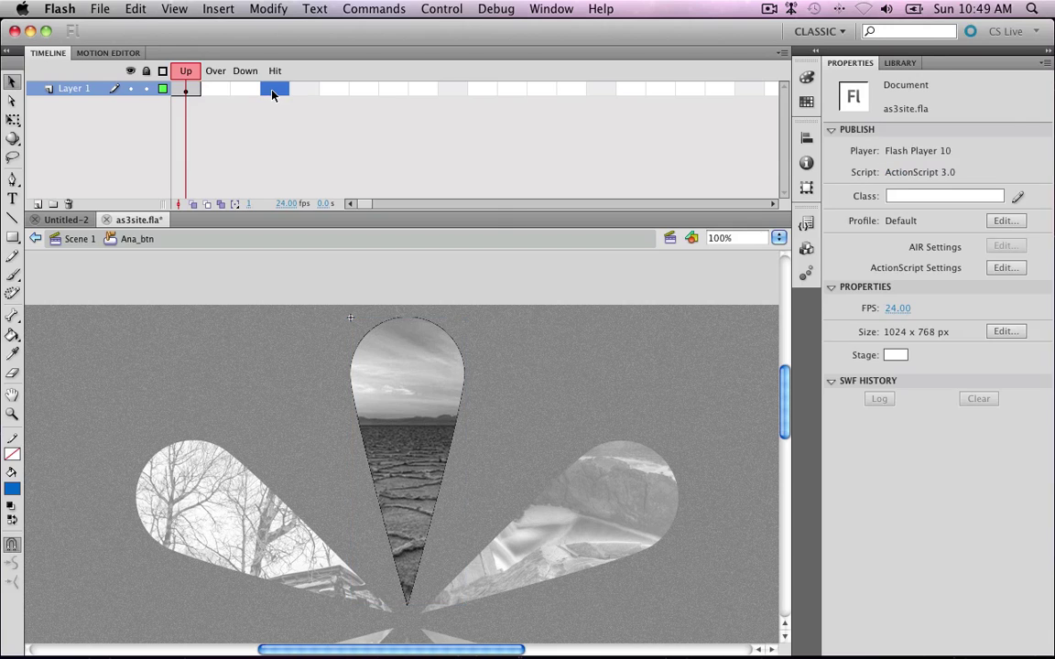
right_click(271, 89)
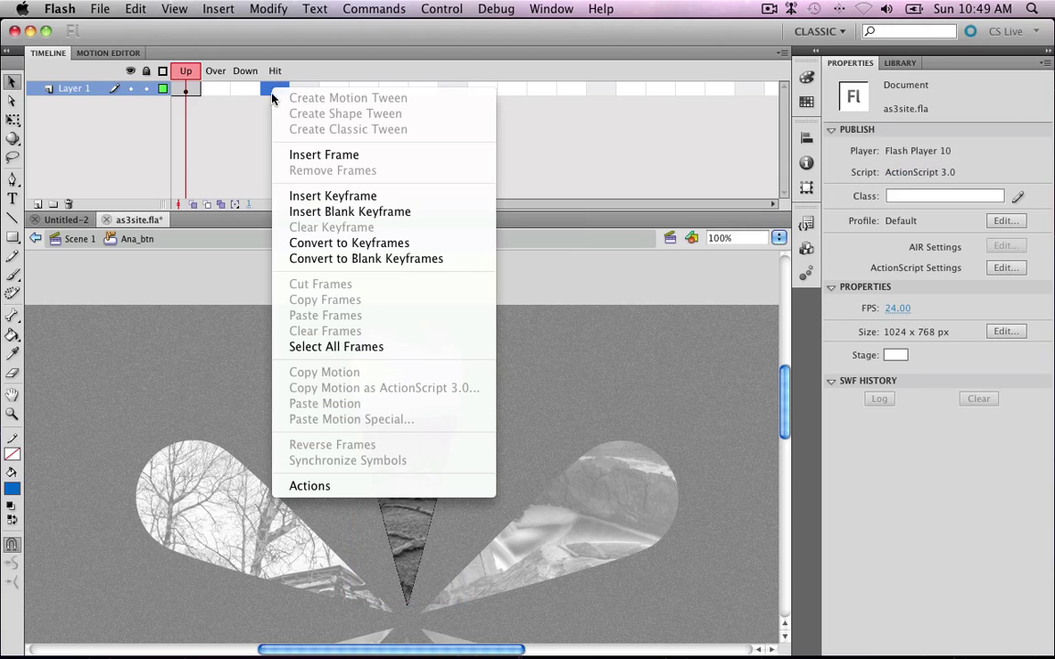
click(304, 201)
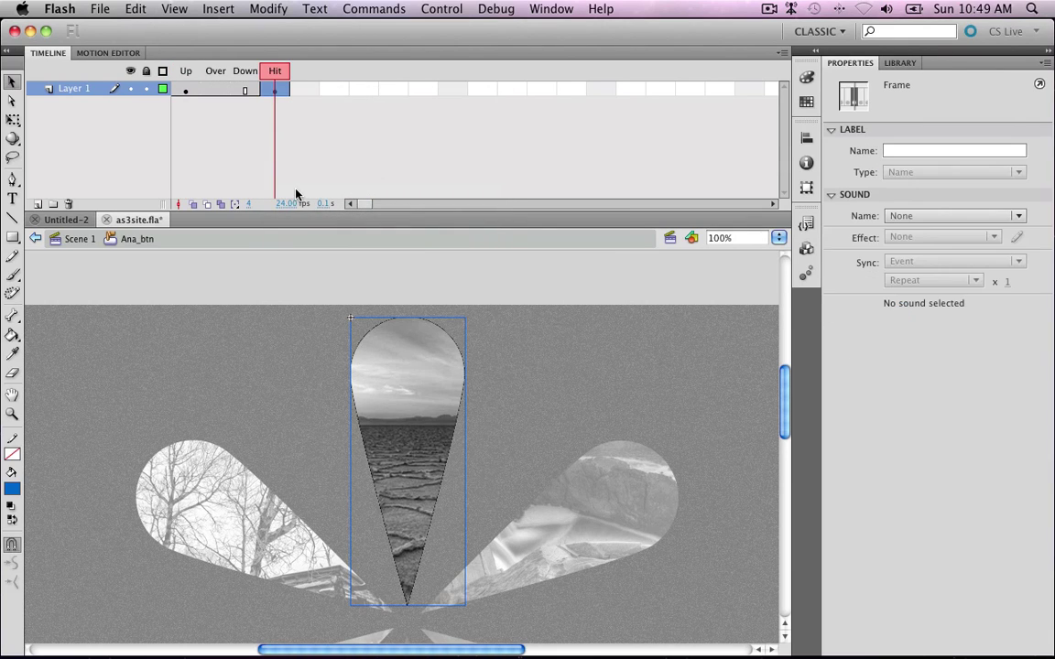
key(super+Return)
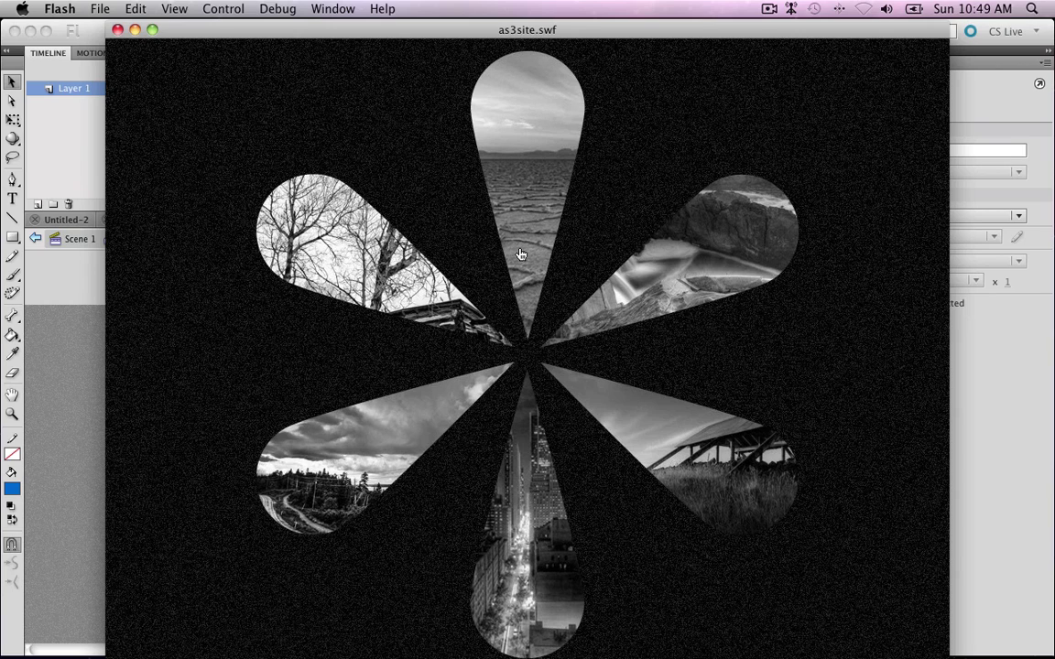
click(134, 30)
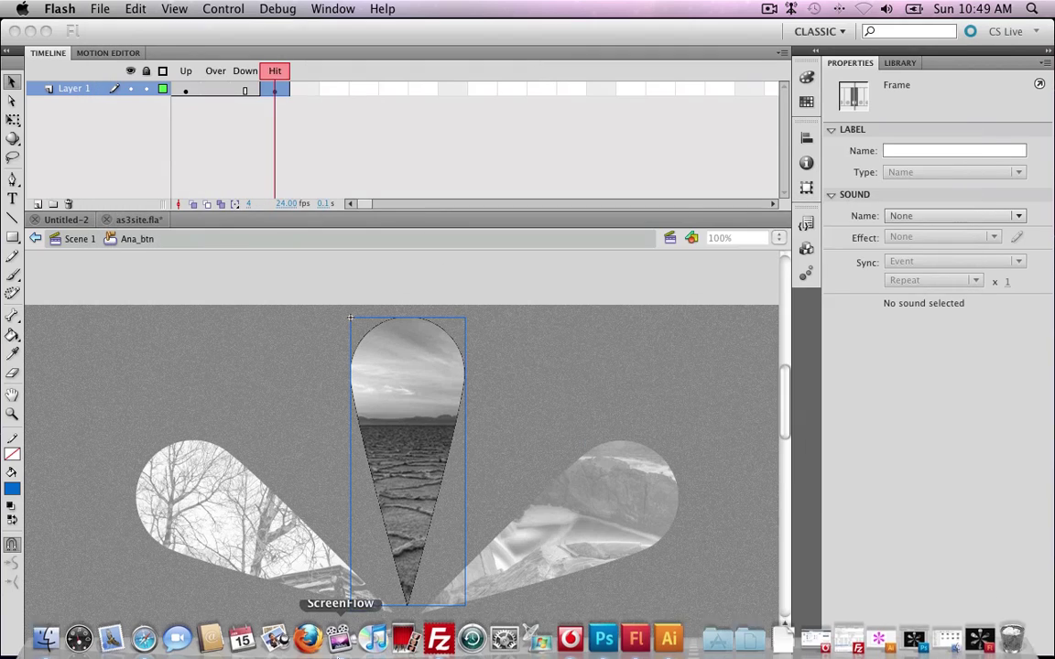
Switch to Illustrator, copy the magenta top petal, and return to Flash
click(676, 645)
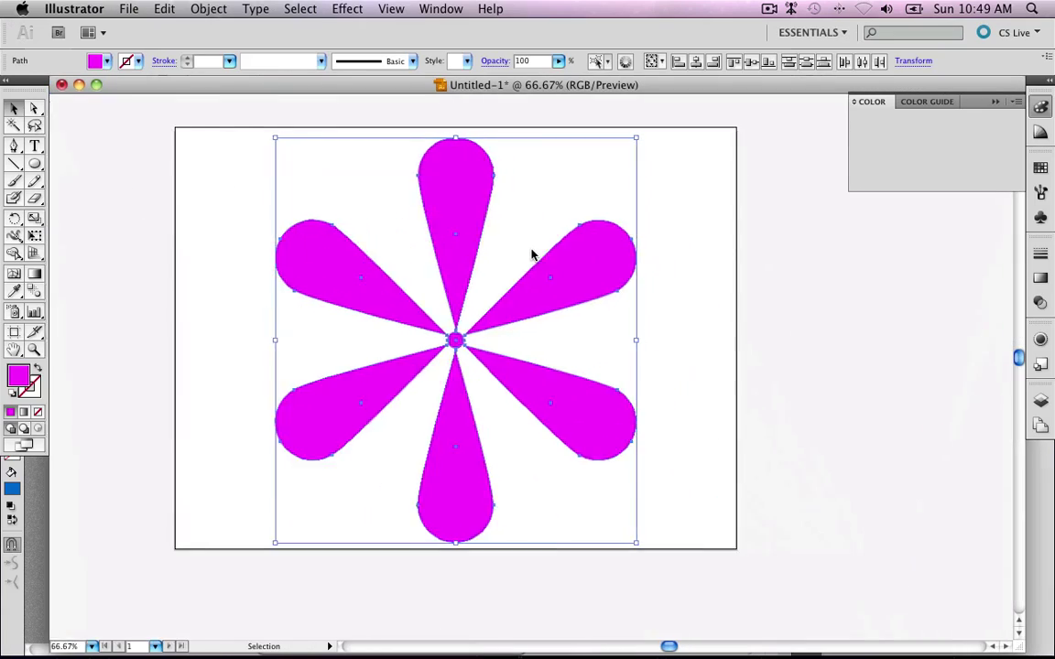
click(433, 184)
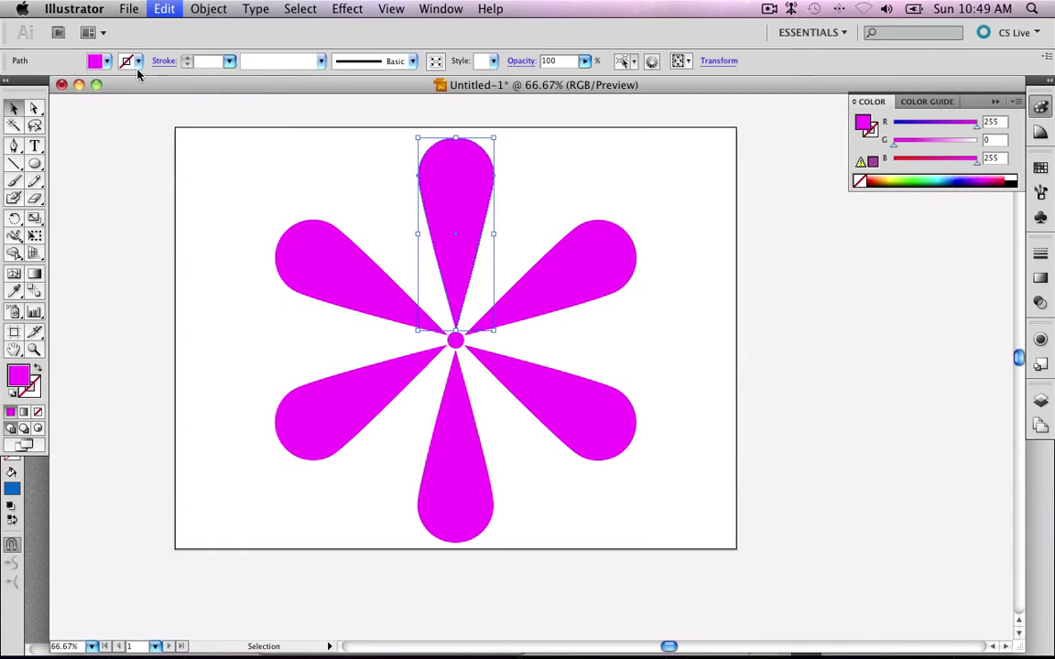
mouse_move(453, 636)
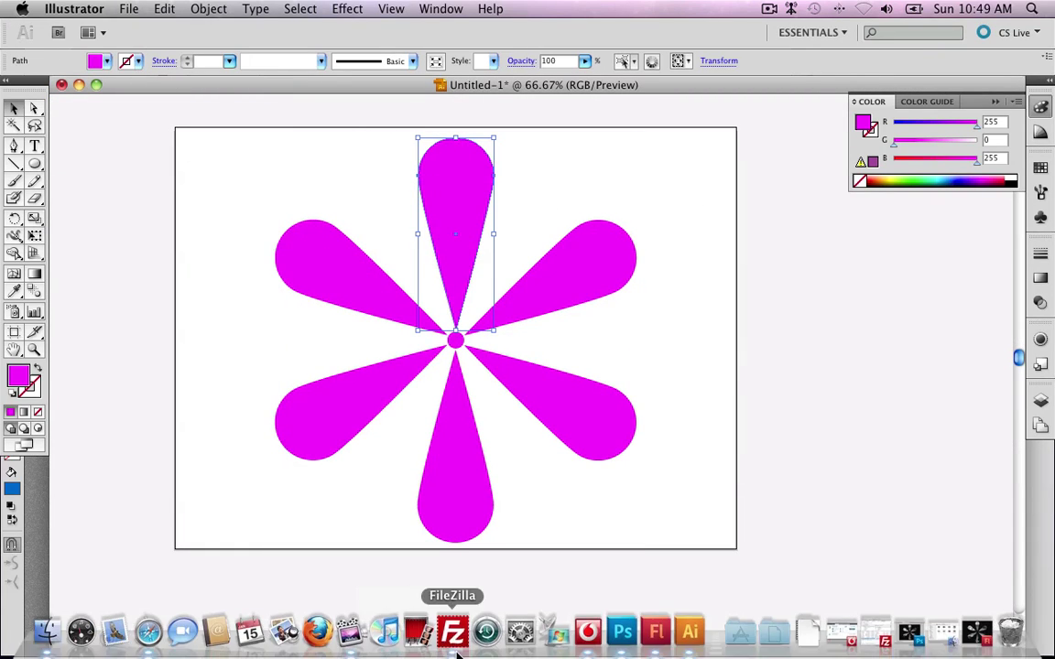
click(655, 632)
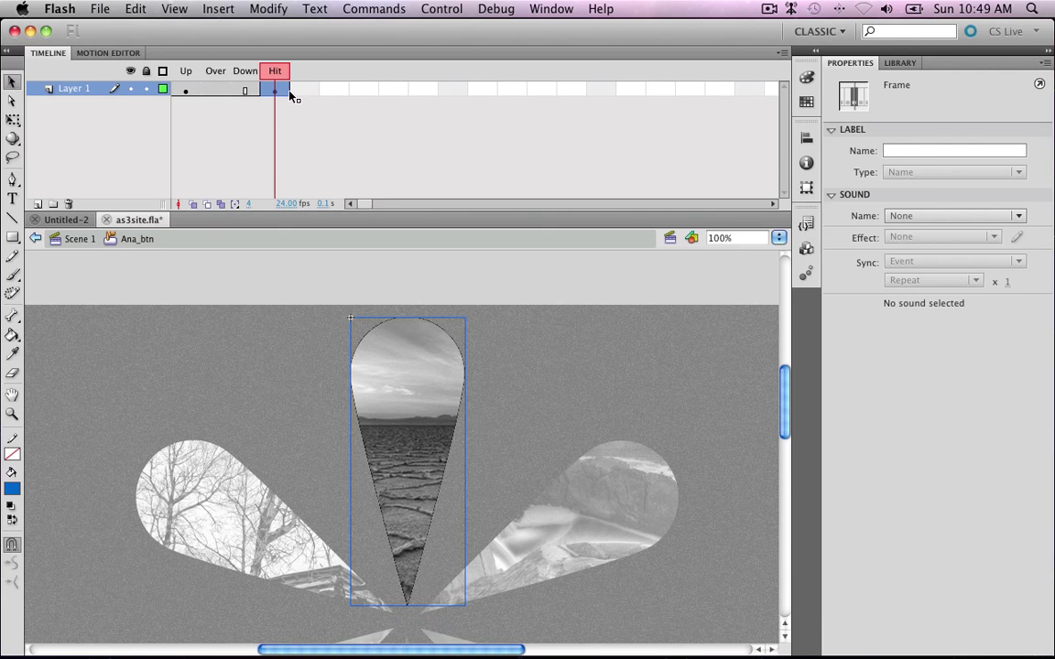
click(455, 403)
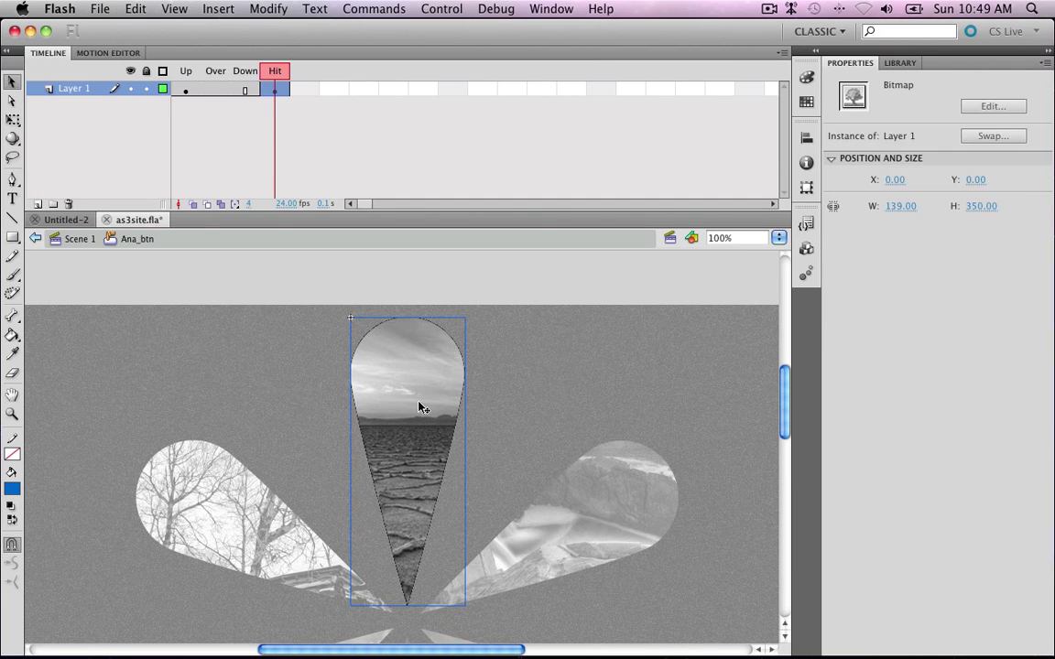
key(Delete)
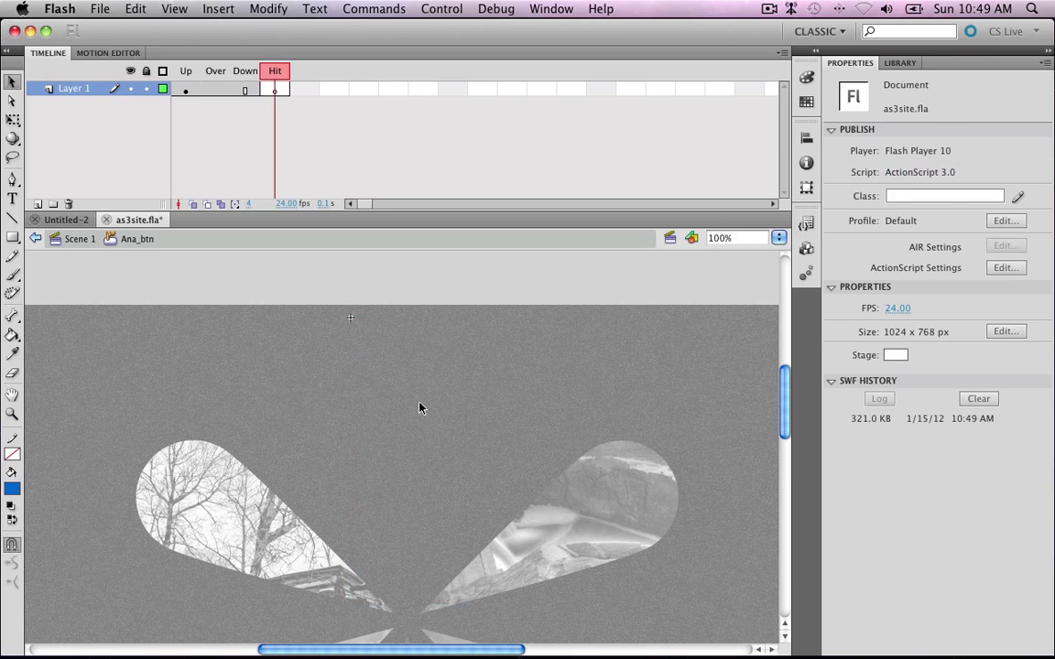
key(ctrl+z)
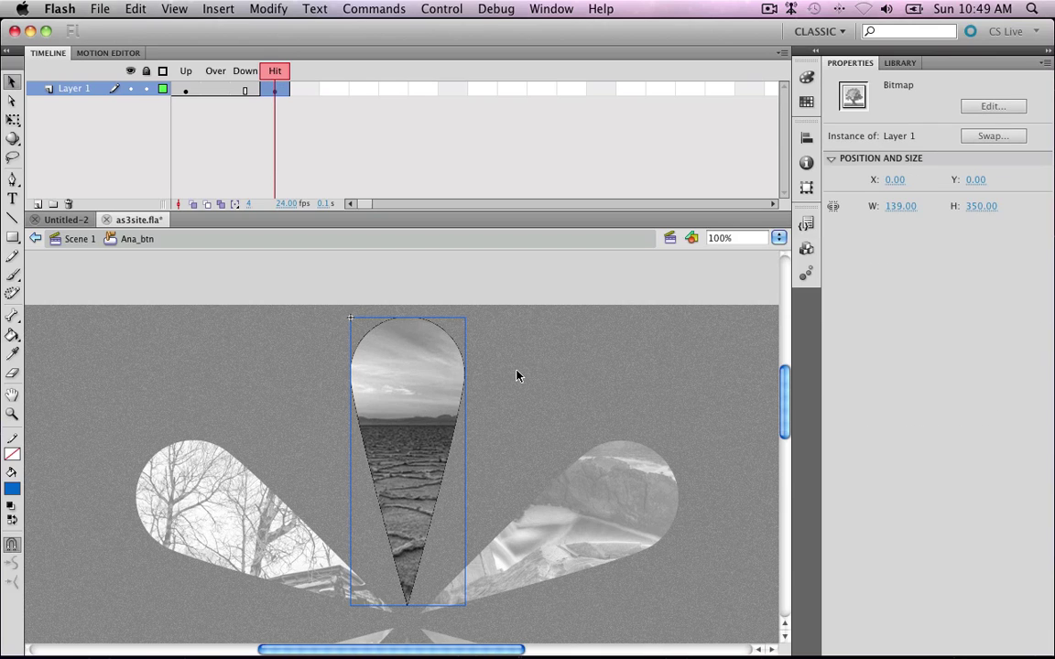
Paste the copied petal into Ana_btn using the AI File Importer preferences, keeping Maintain layers enabled
key(super+v)
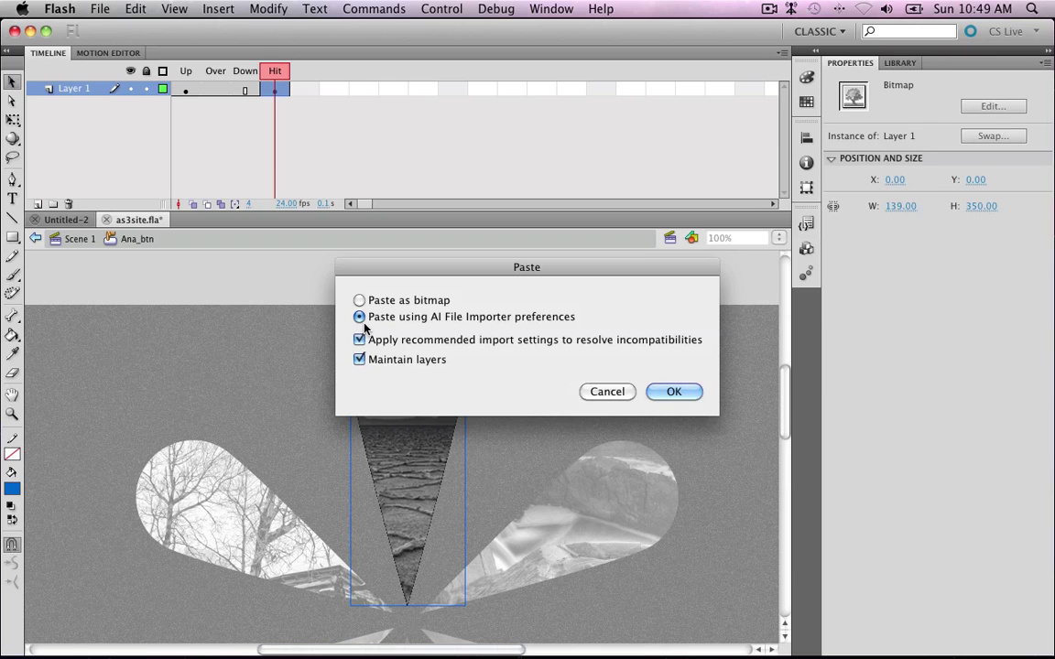
click(685, 396)
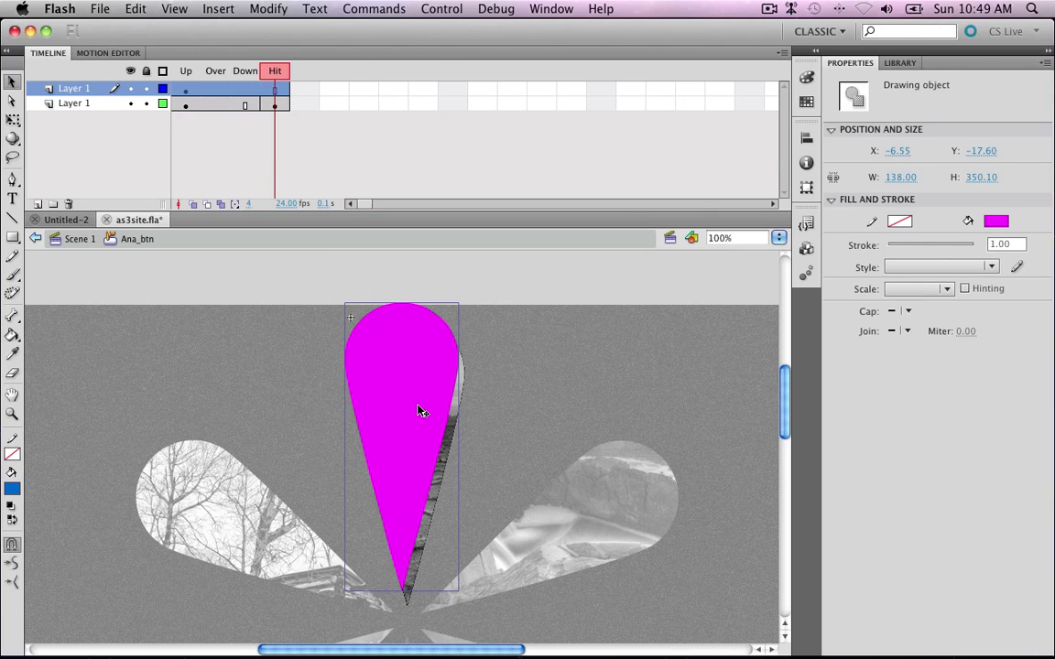
click(592, 290)
Break the pasted magenta petal apart and align it exactly over the photo petal, at X 1, Y 0
click(426, 385)
key(super+b)
drag(414, 384, 424, 400)
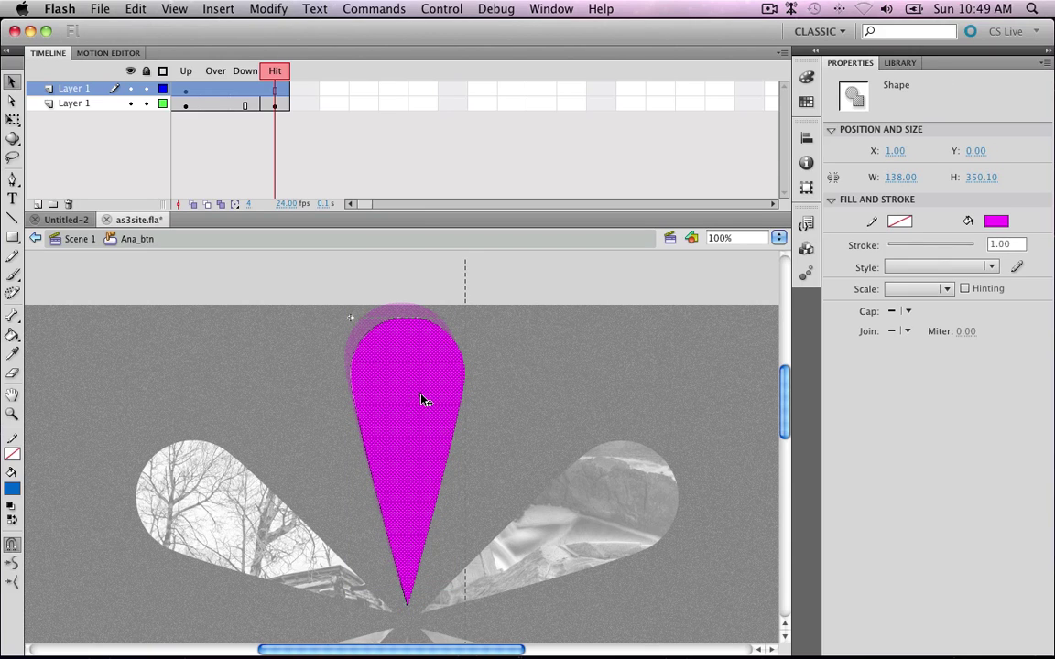
click(546, 360)
click(424, 384)
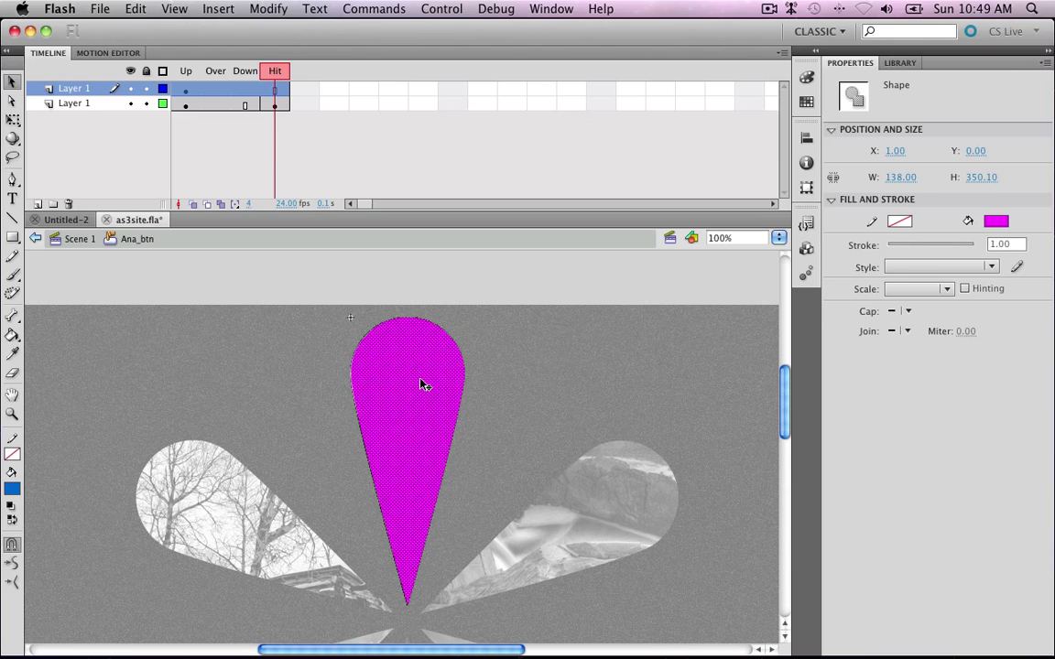
click(523, 371)
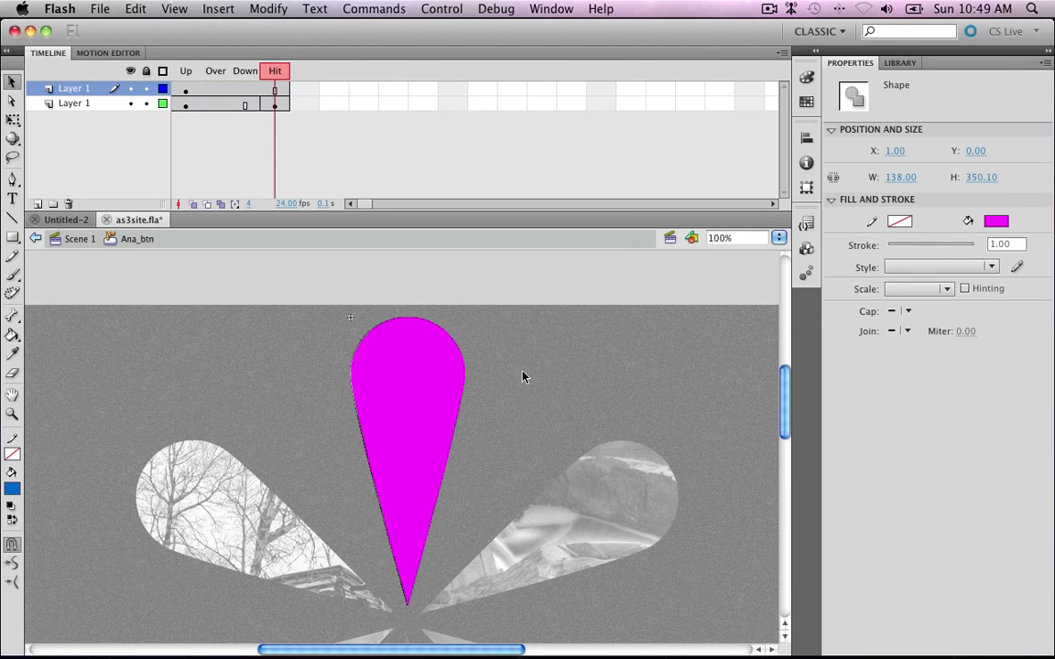
Insert a keyframe in the Hit frame of the magenta petal's layer and select that layer's Over frame
click(274, 104)
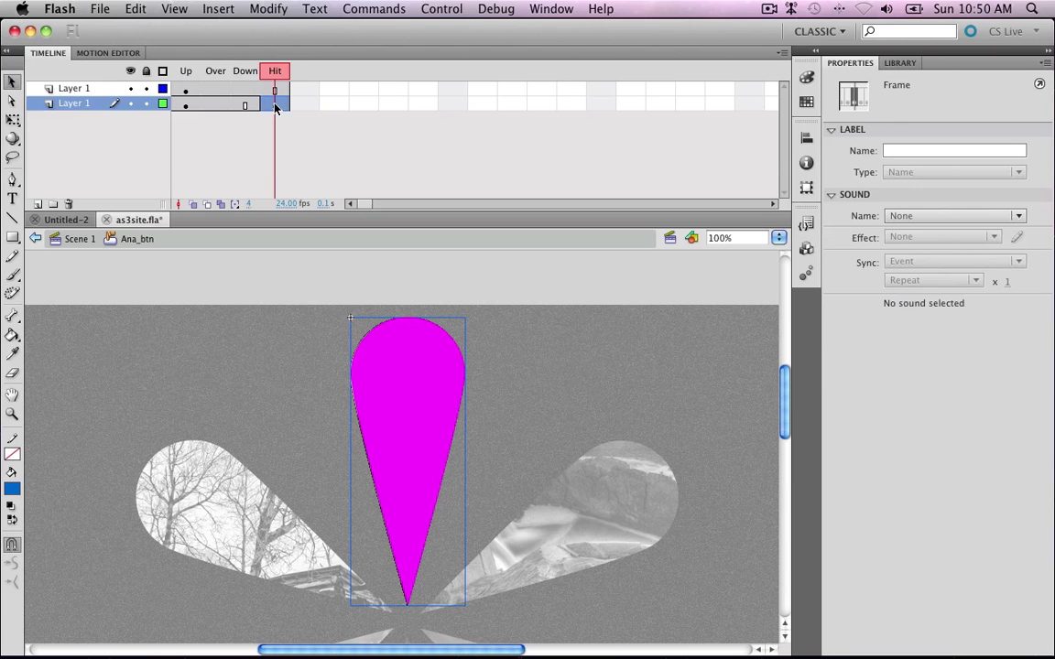
click(274, 91)
right_click(275, 91)
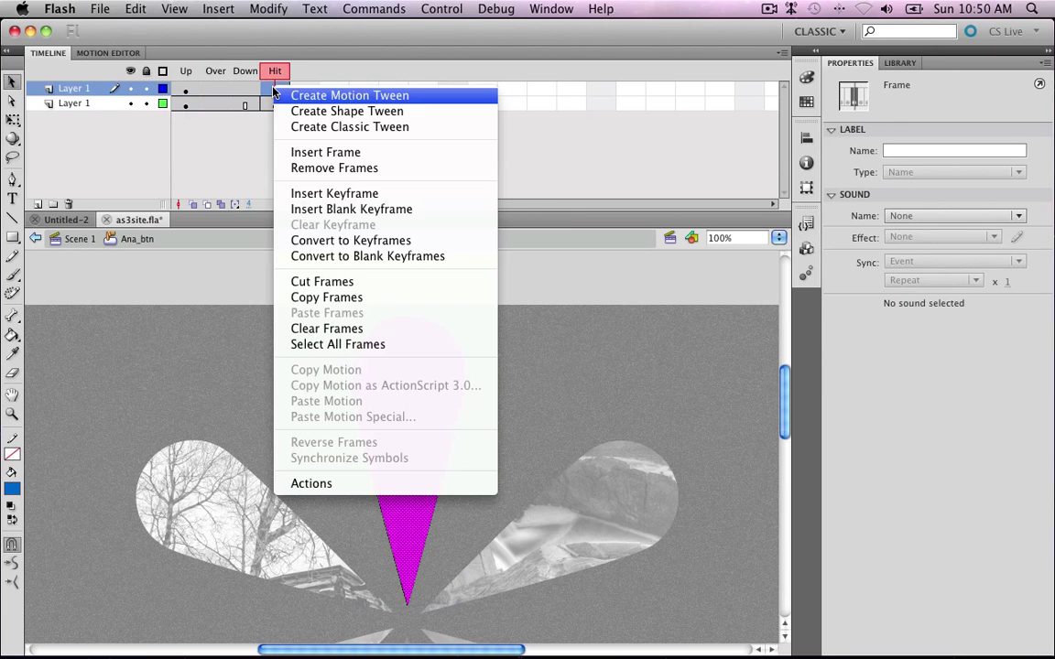
click(289, 174)
click(228, 90)
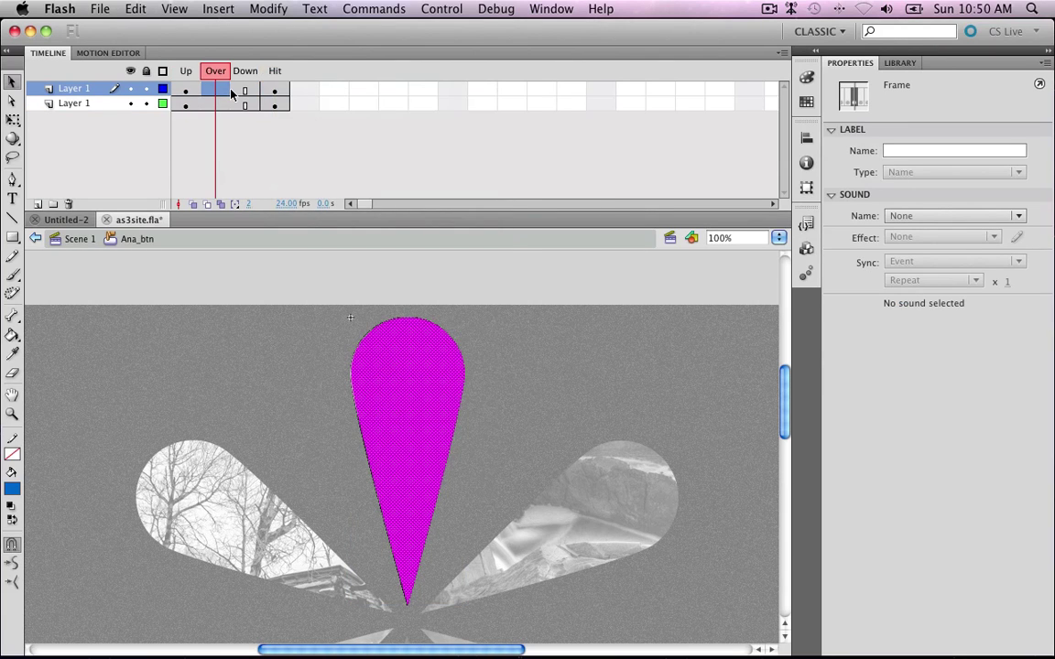
Delete the magenta petal from the Up to Down frames and the photo petal from its layer's Hit frame
key(Delete)
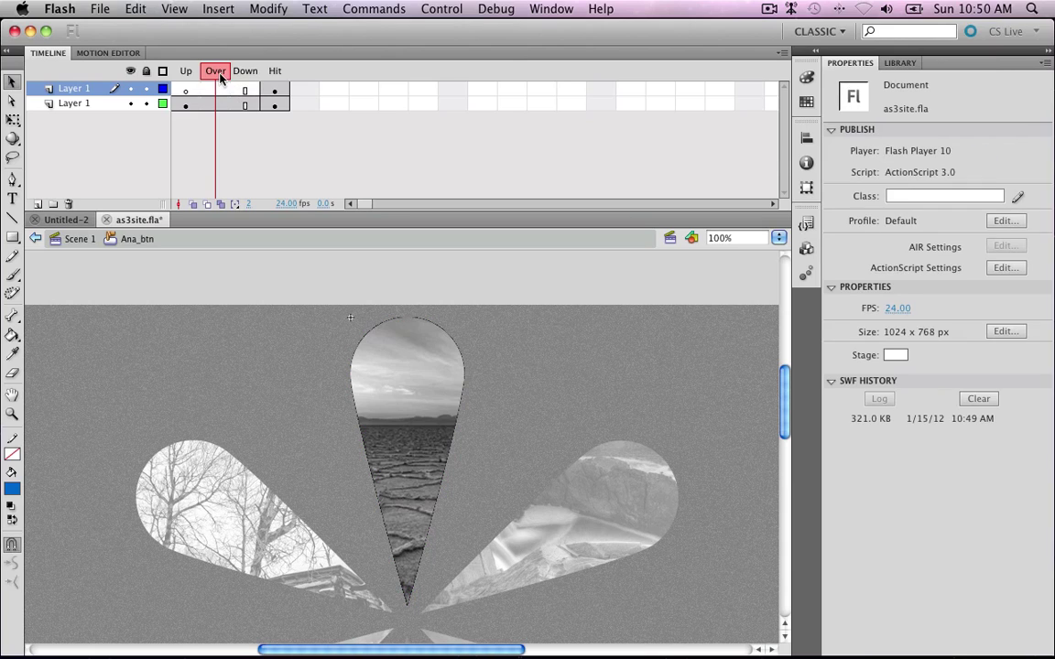
click(276, 90)
click(279, 106)
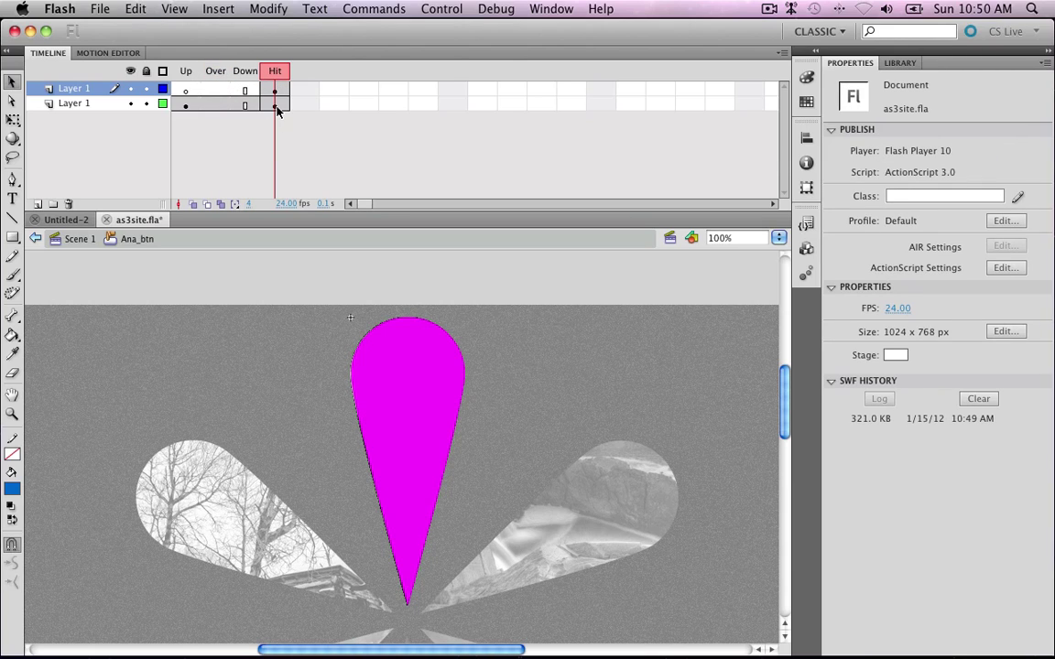
click(277, 106)
key(super+shift+a)
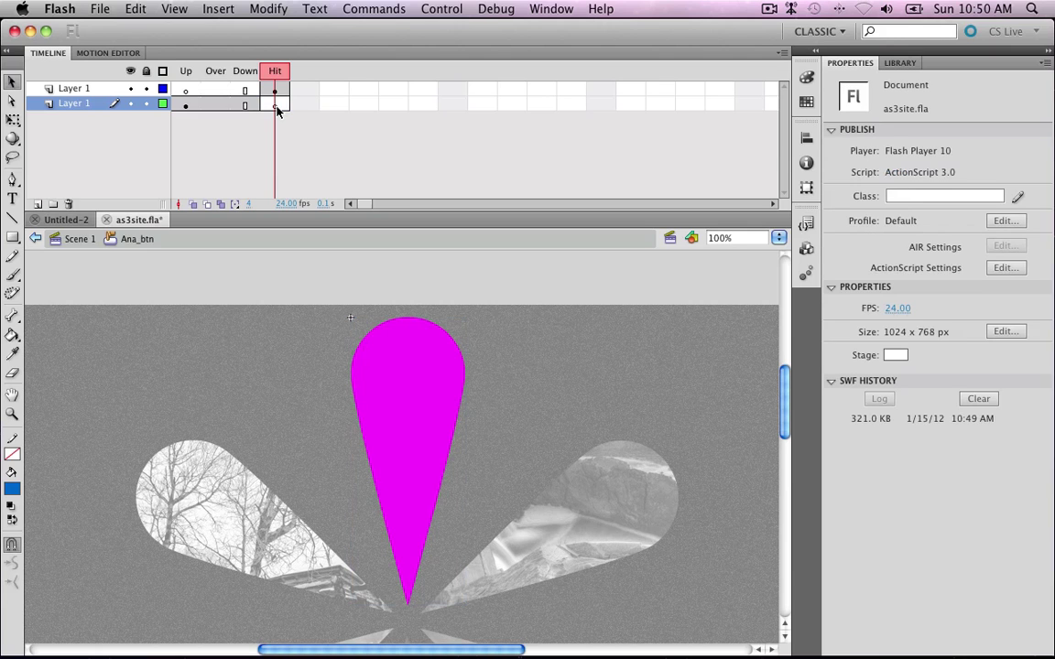
Test the movie to check the top petal's button, and close the preview
key(super+Return)
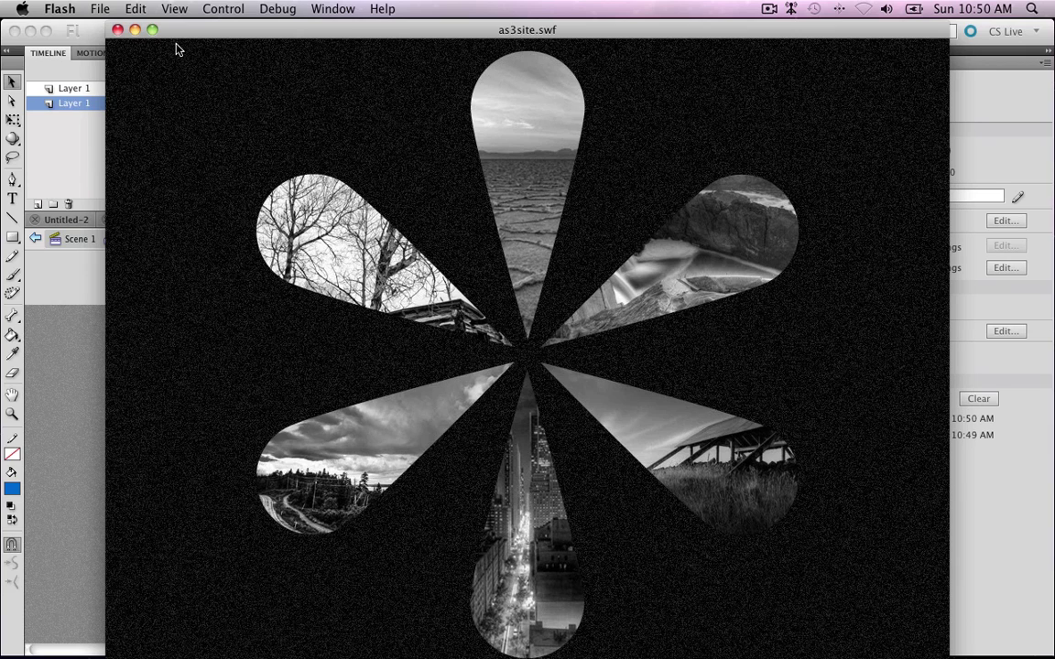
click(117, 29)
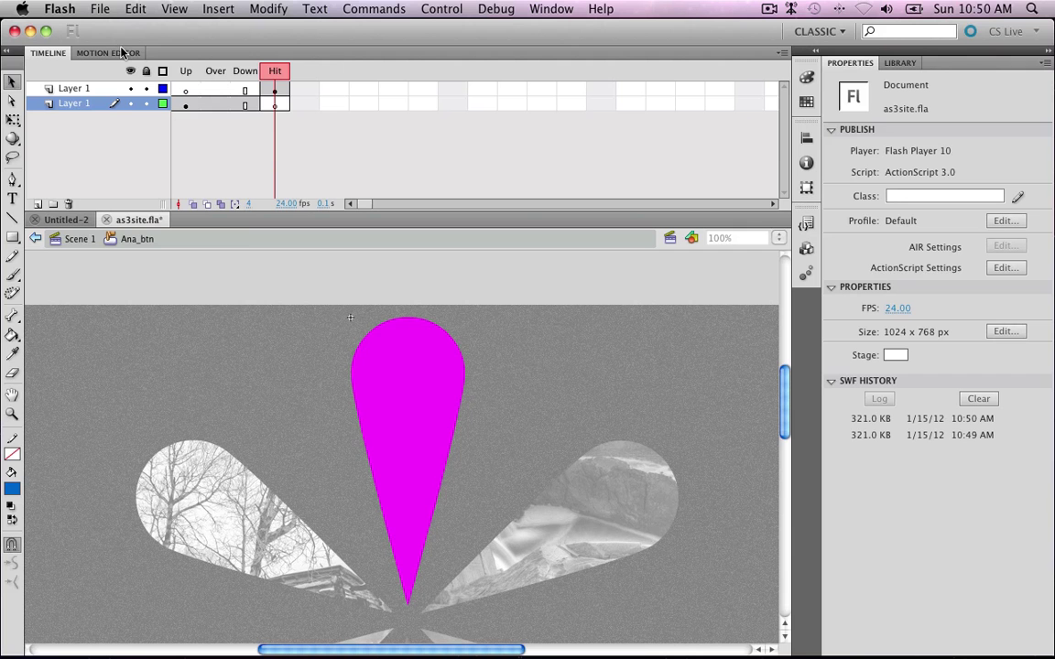
Insert a keyframe in the Over frame of the photo petal's layer
click(247, 103)
click(218, 105)
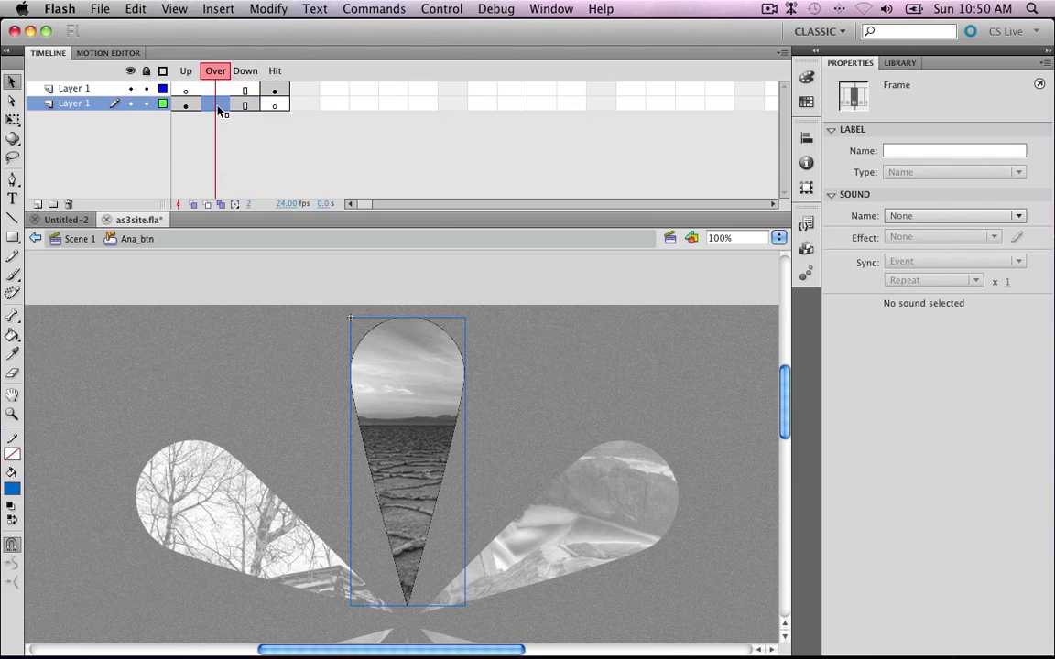
right_click(218, 107)
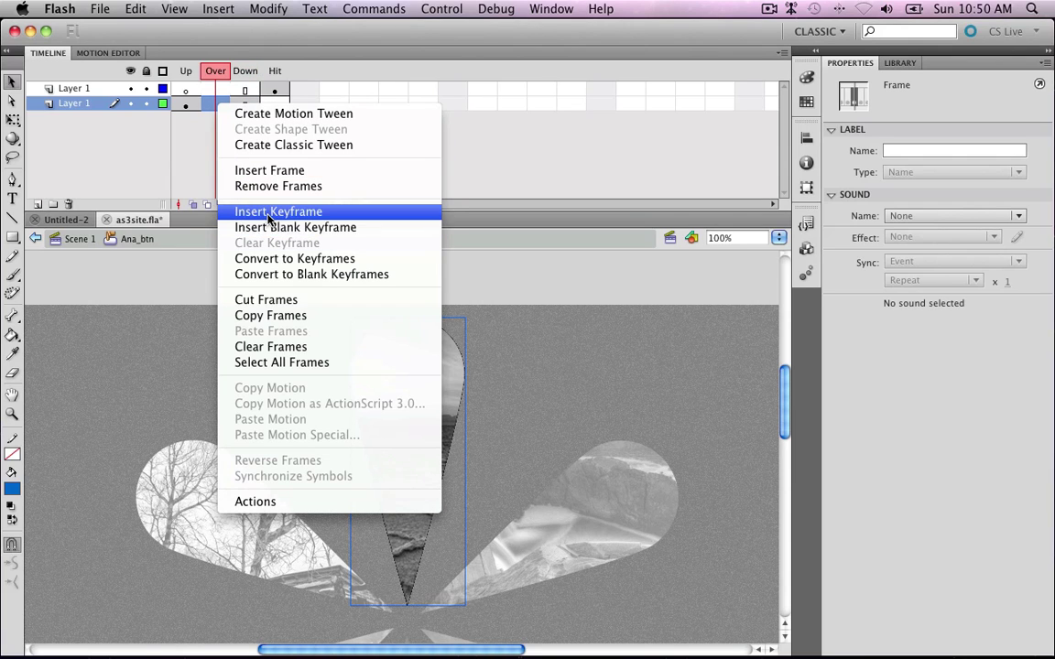
click(269, 213)
click(447, 301)
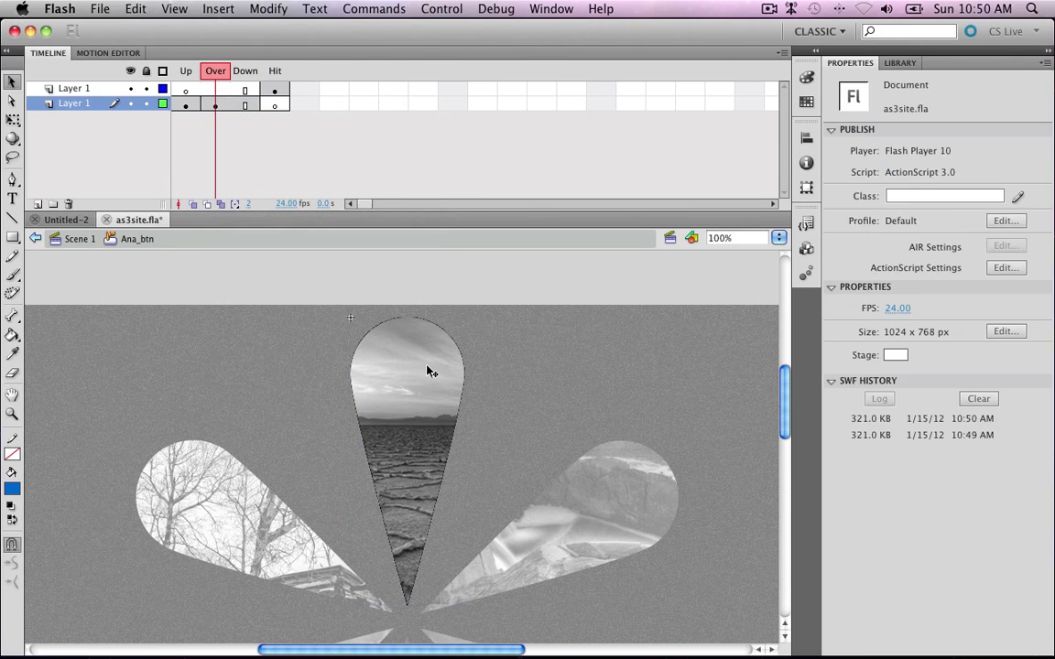
Try to convert the photo petal spanning the Over and Down frames to a symbol, and undo the conversion
click(427, 368)
right_click(424, 363)
mouse_move(513, 652)
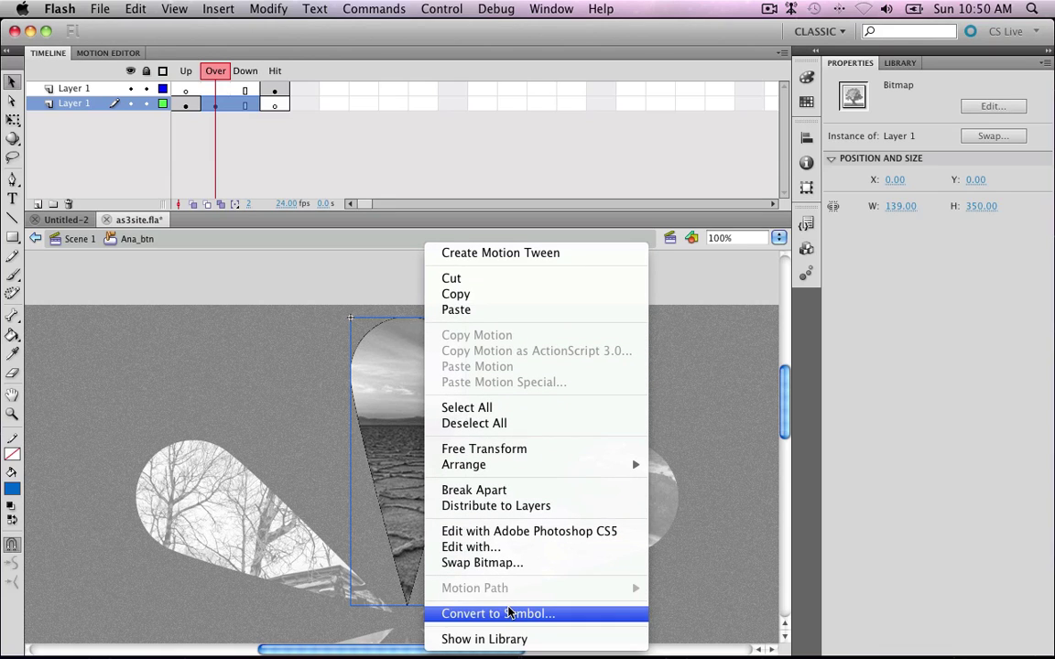
click(510, 613)
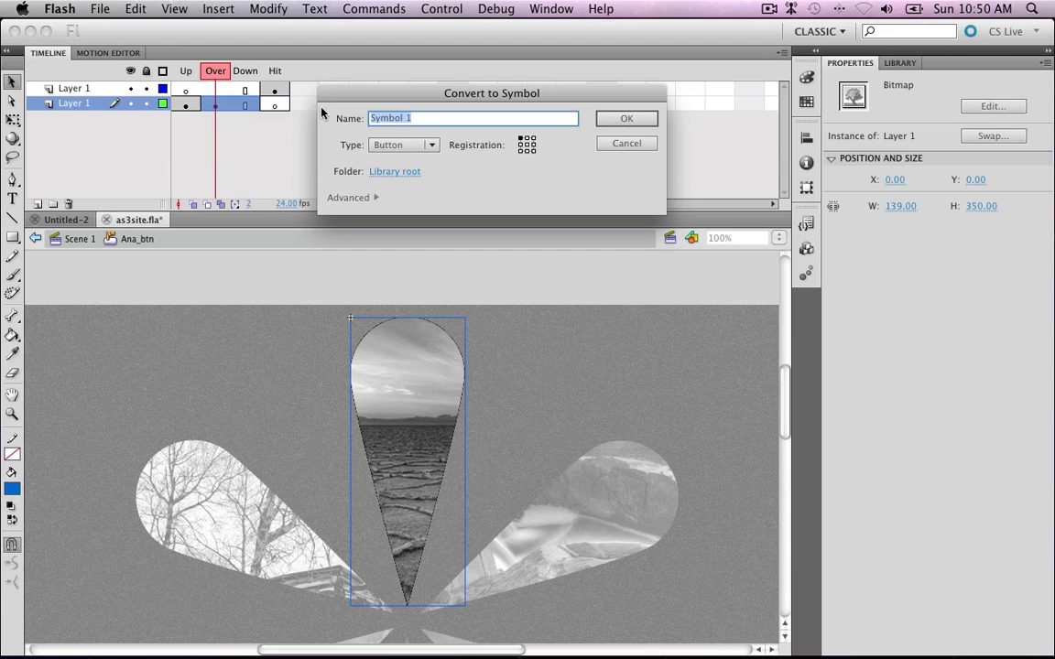
key(BackSpace)
key(Return)
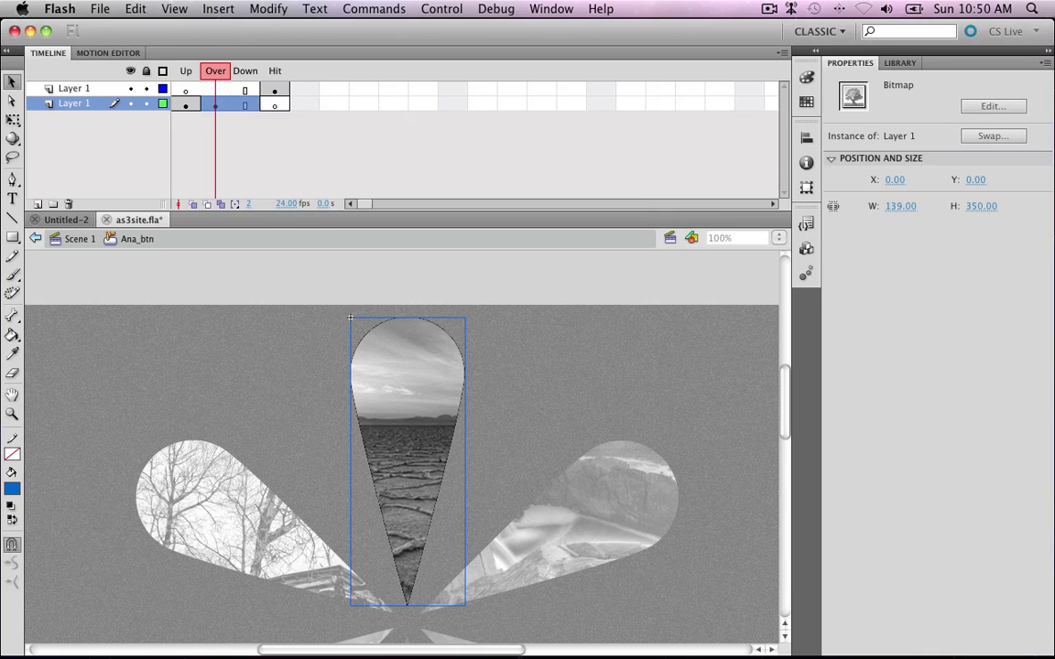
click(240, 105)
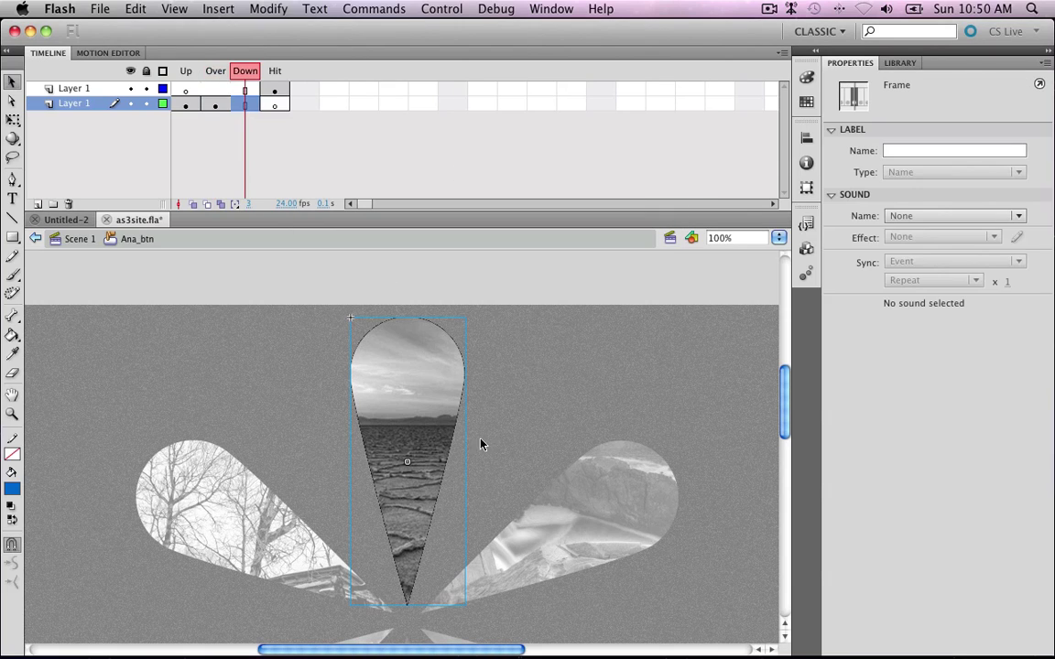
click(400, 373)
key(comma)
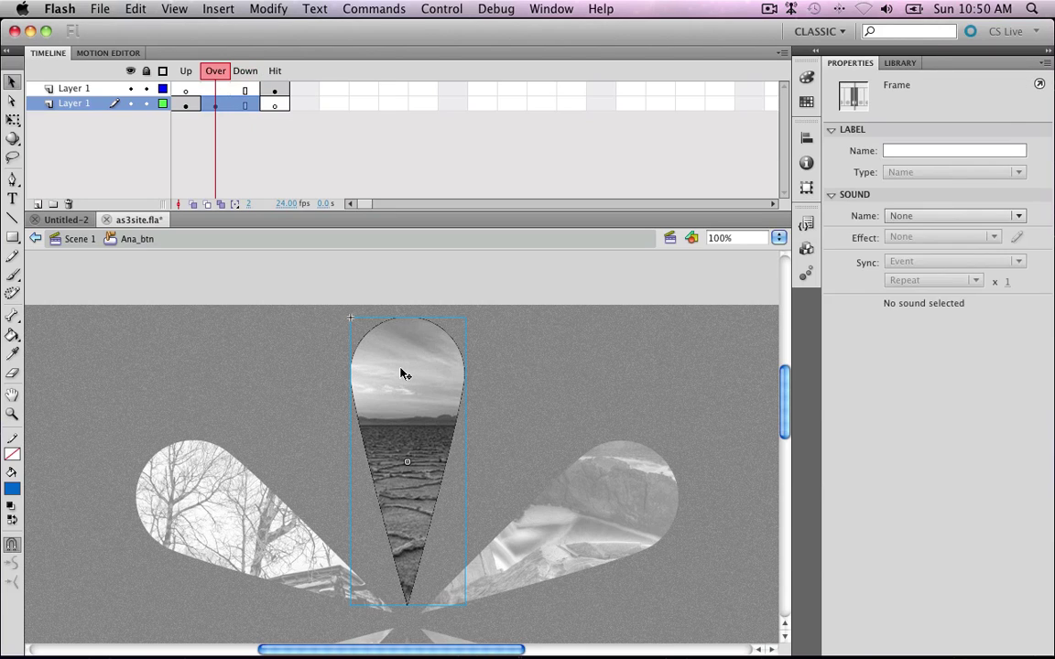
click(400, 373)
click(473, 294)
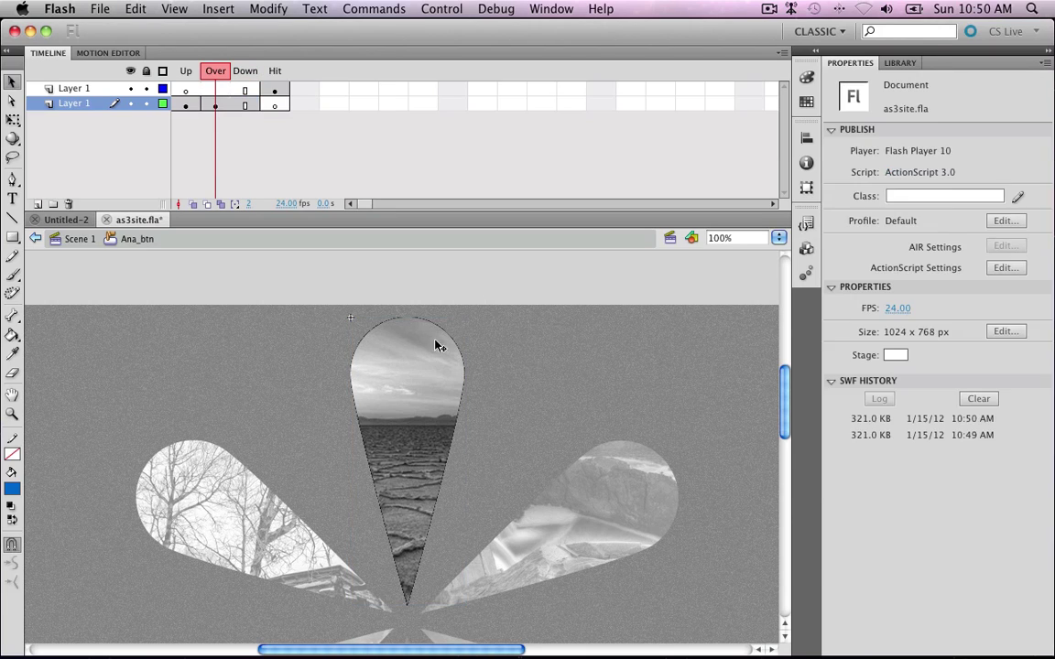
click(430, 359)
Insert a keyframe in the Down frame of the photo petal's layer
click(242, 106)
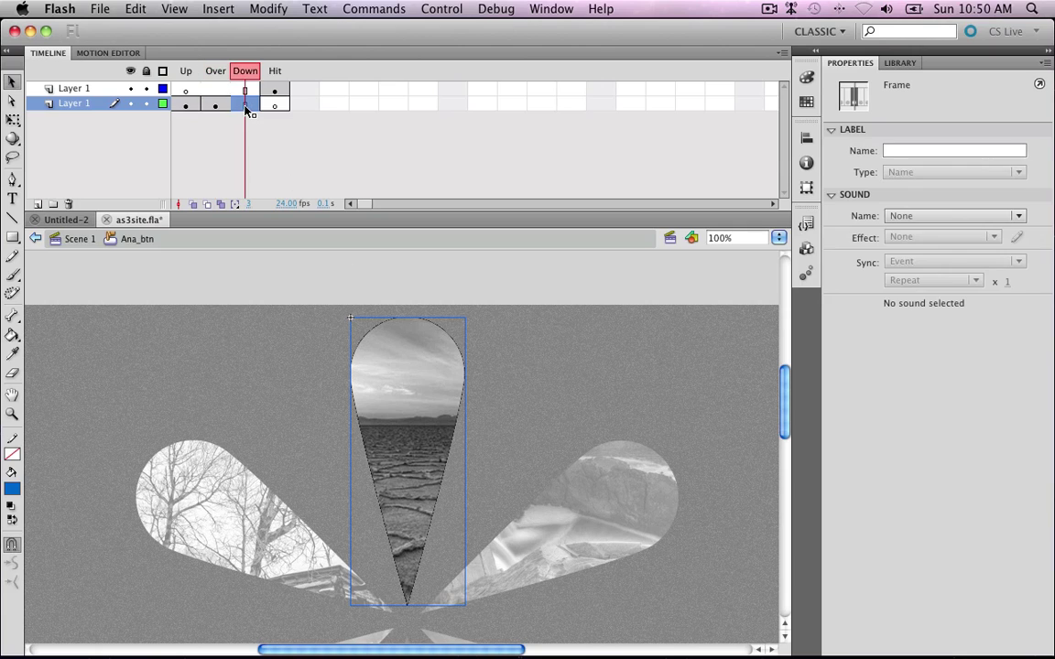
right_click(245, 108)
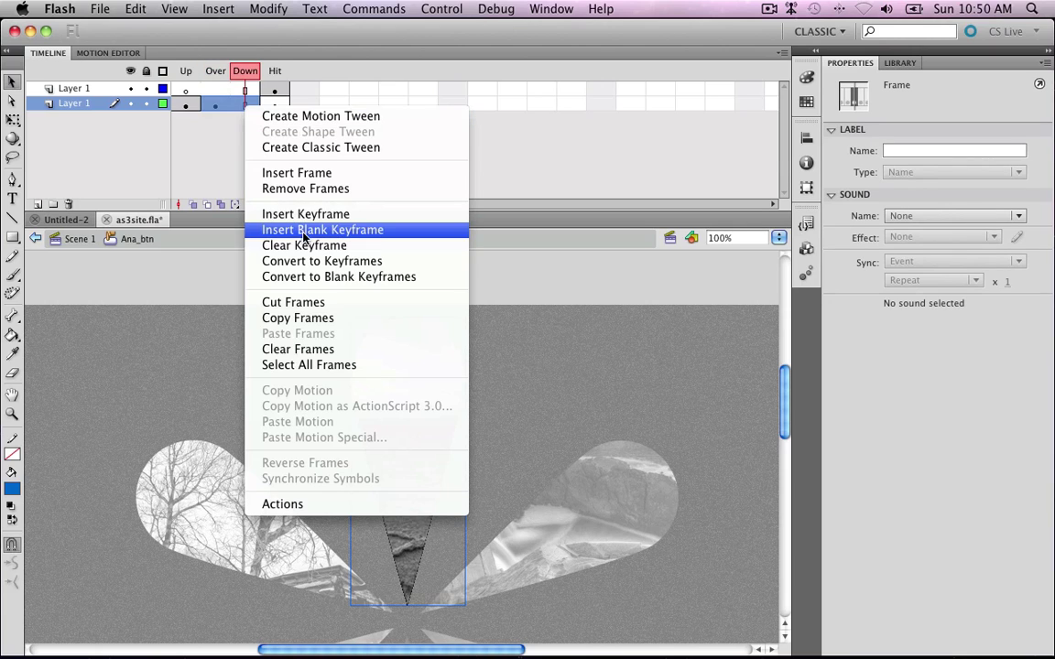
click(305, 213)
Convert the photo petal in the Over frame to a movie clip symbol named Ana_over
click(220, 107)
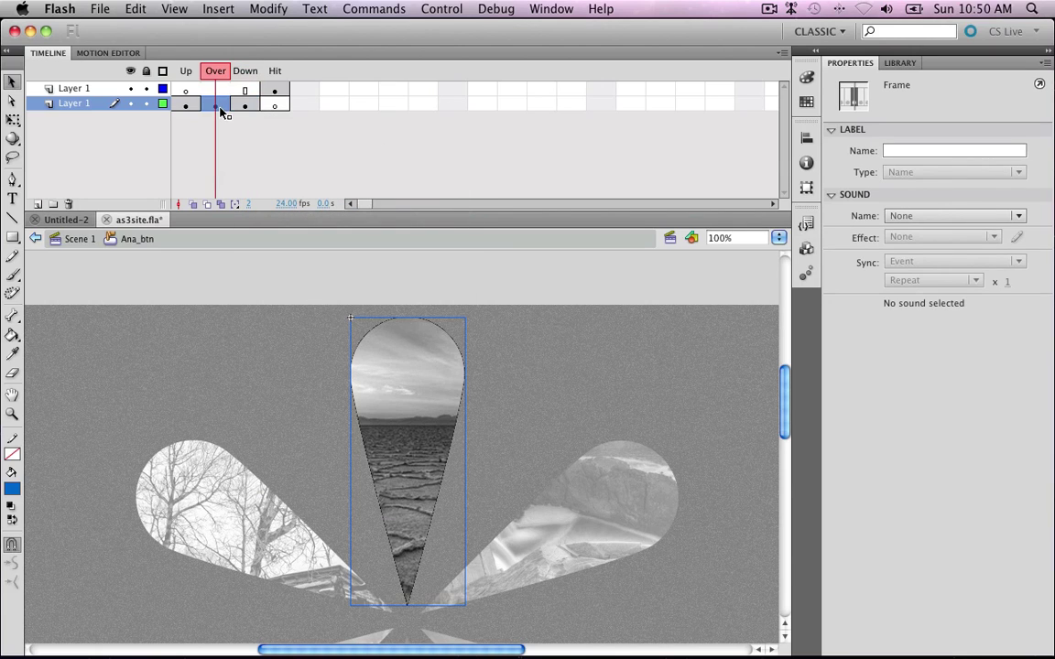
click(394, 344)
right_click(395, 346)
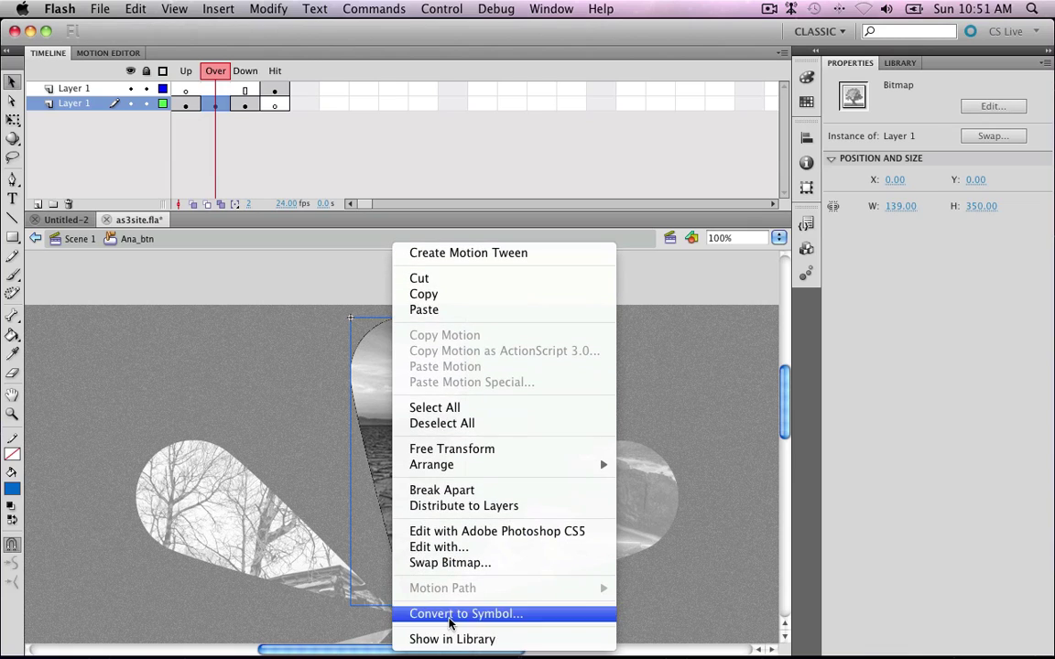
click(449, 615)
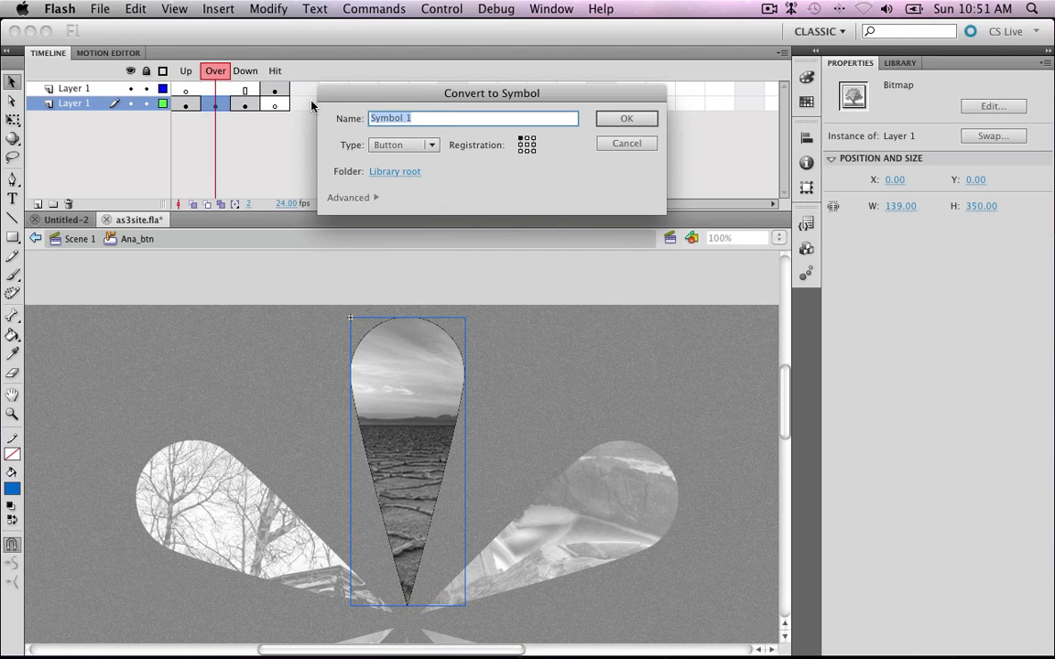
key(BackSpace)
click(394, 145)
click(428, 145)
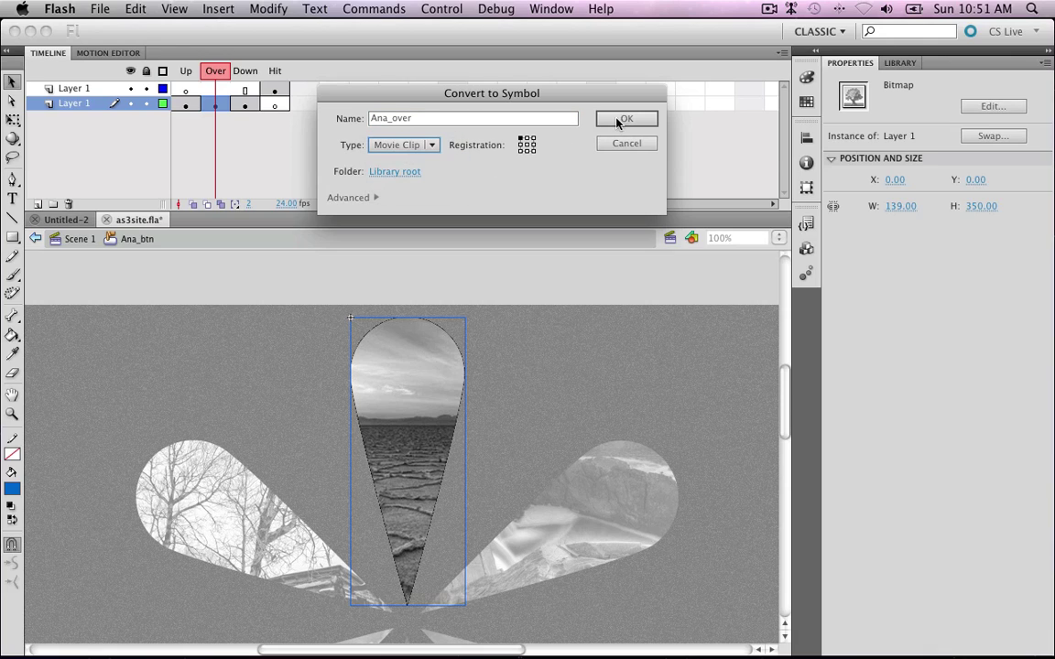
click(626, 119)
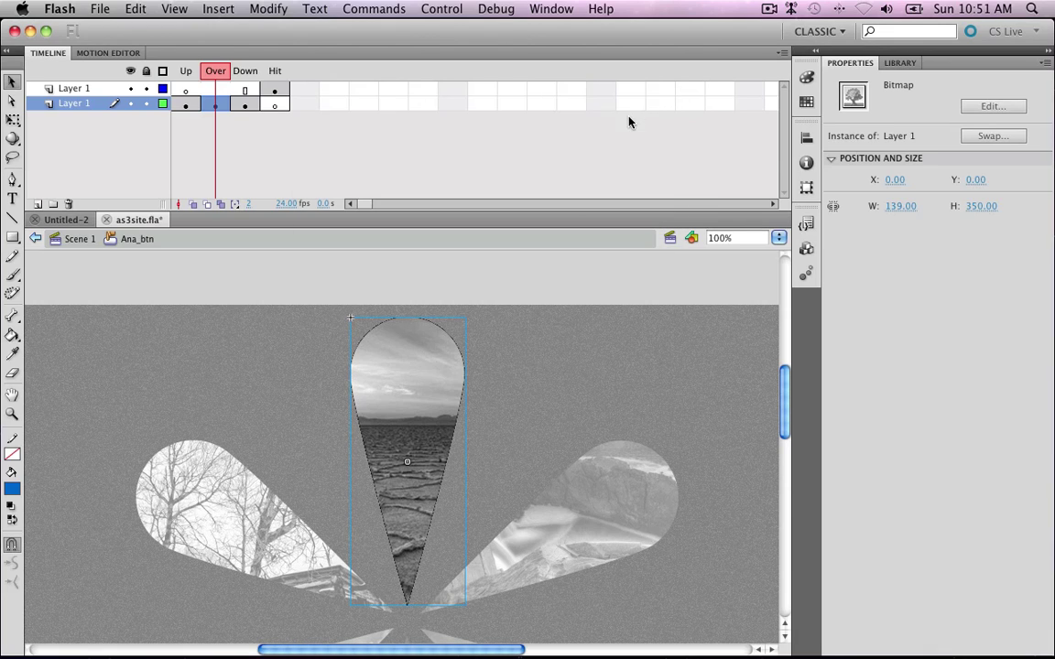
Open Ana_over for editing and convert the petal bitmap inside it to a movie clip named Ana_animation
double_click(406, 359)
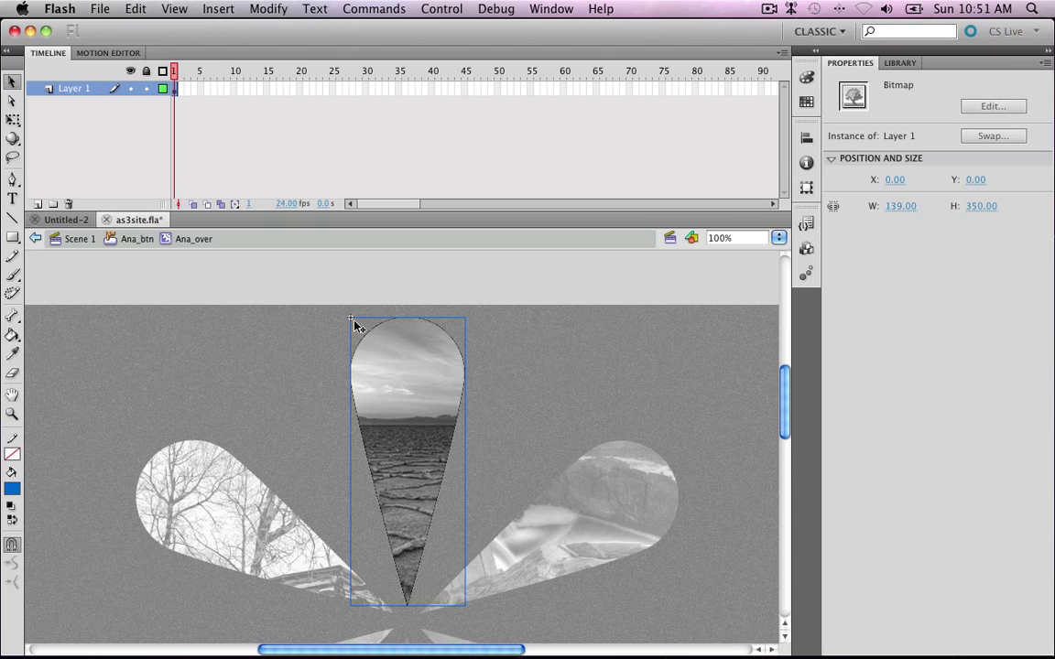
right_click(357, 403)
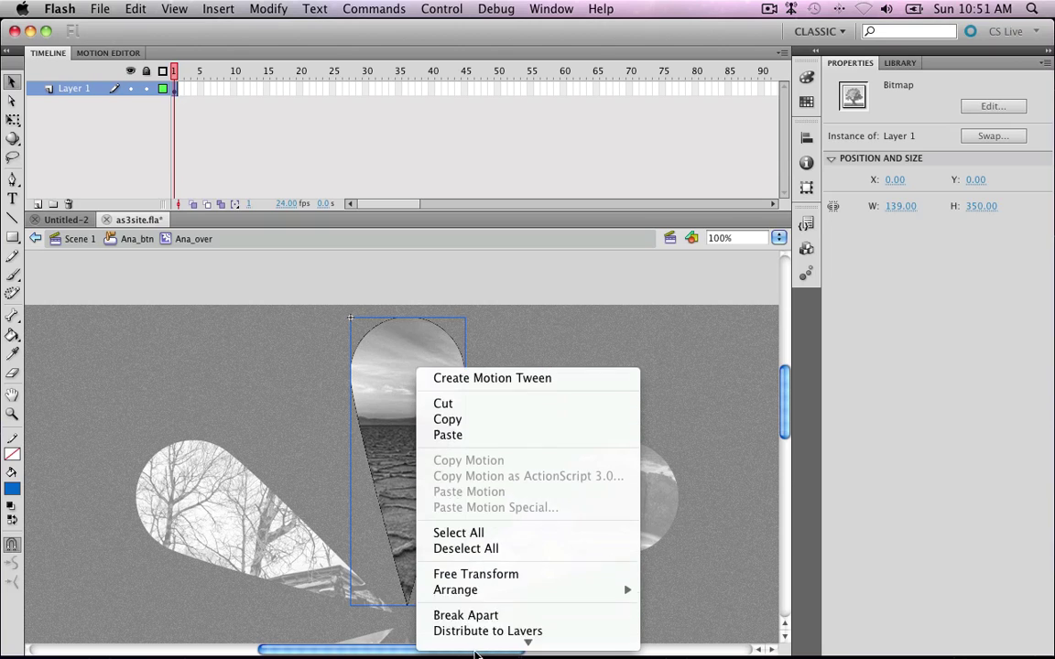
click(472, 613)
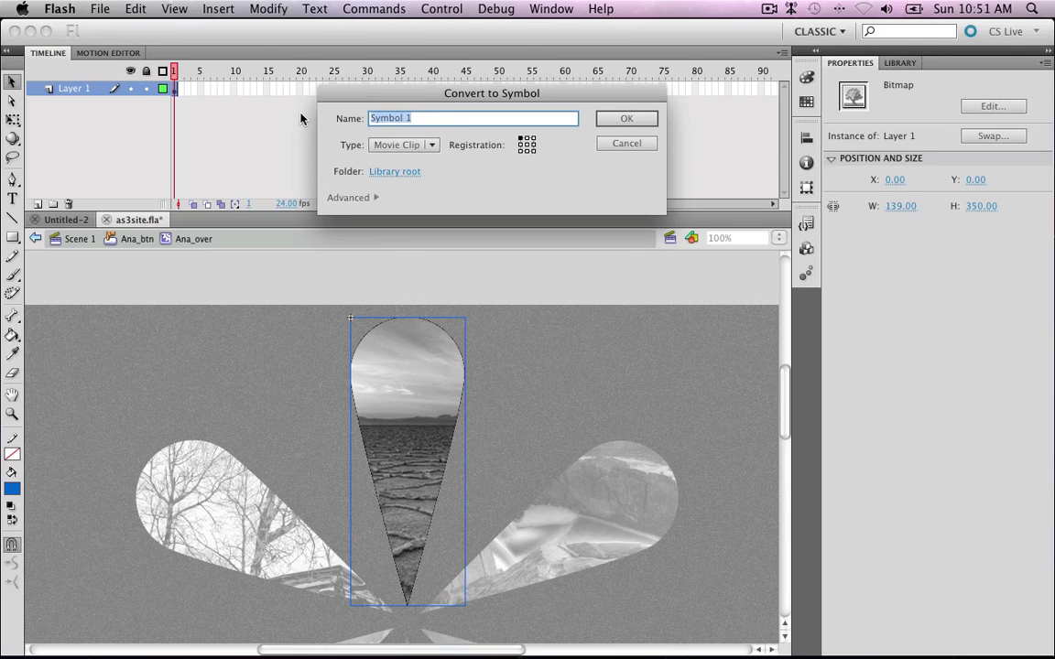
text(Ana_animation)
key(Return)
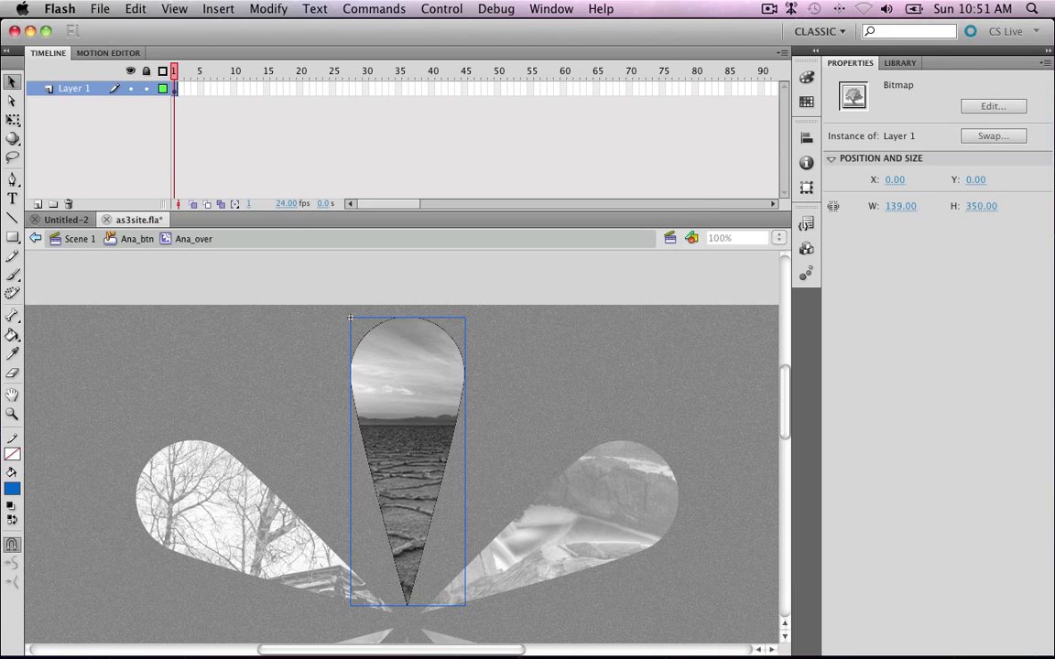
click(365, 89)
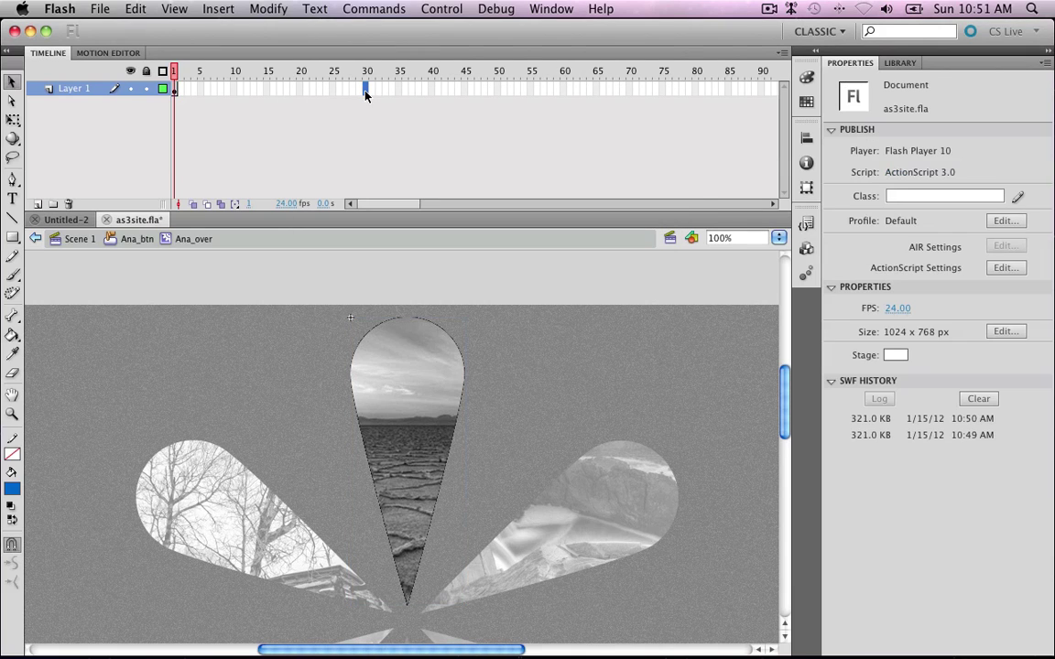
right_click(365, 88)
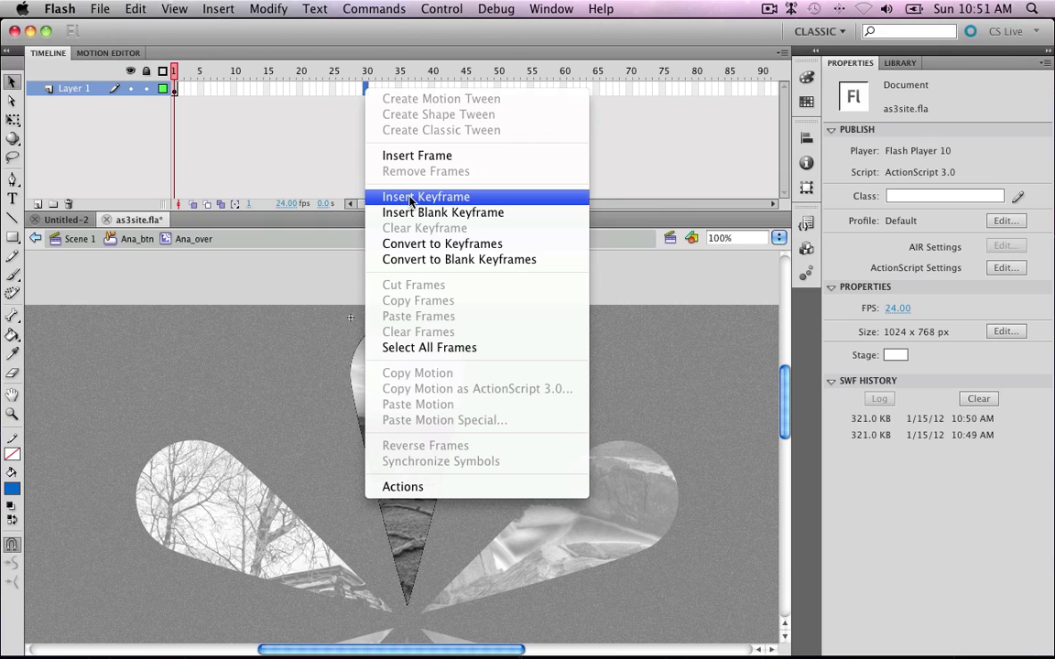
click(332, 176)
Add a Glow filter to the Ana_animation petal in frame 1, with a light blue color and Blur X and Y of 0 px
click(424, 372)
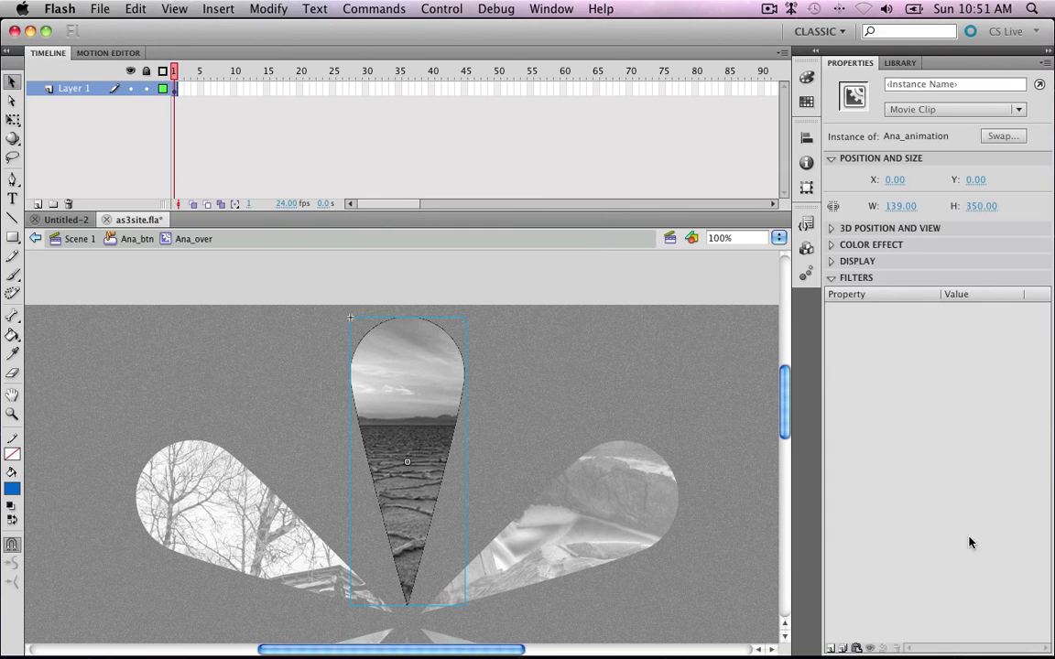
click(830, 647)
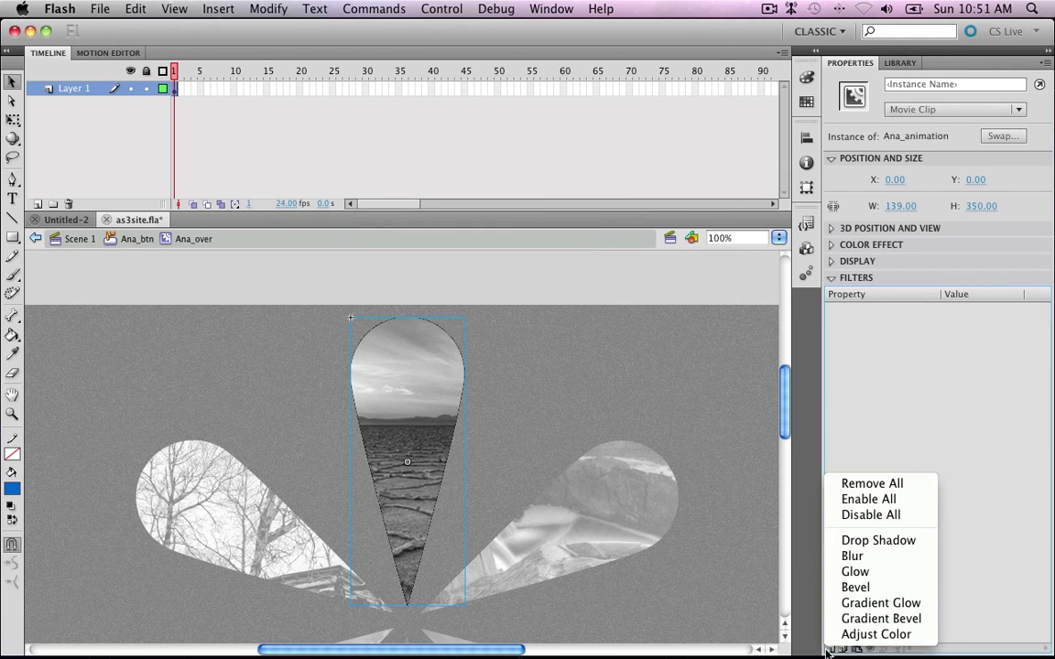
click(871, 573)
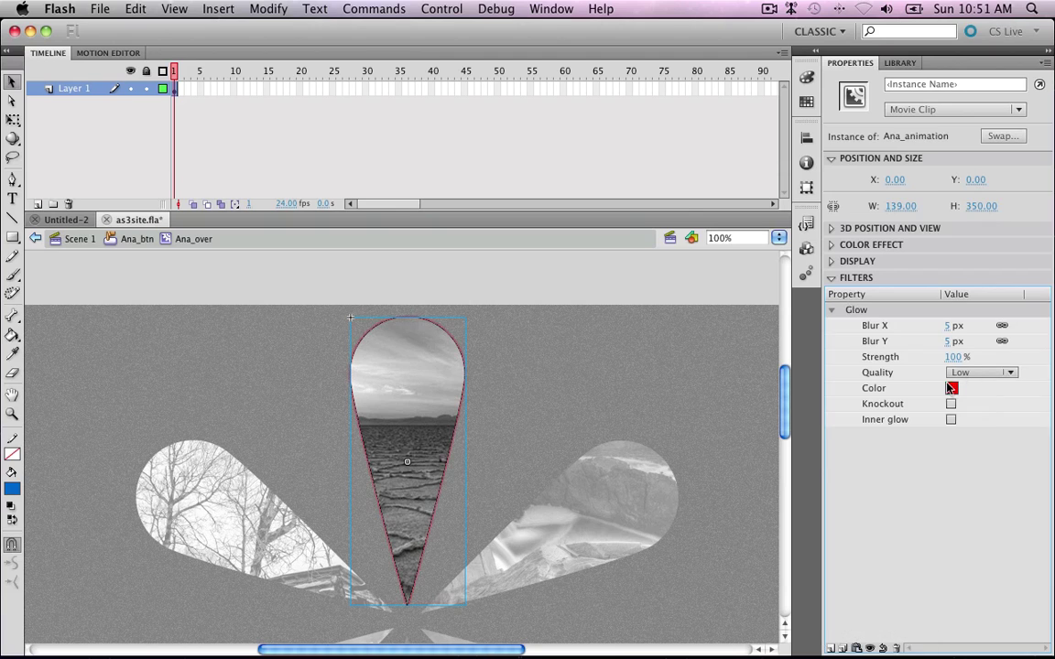
click(951, 388)
click(876, 478)
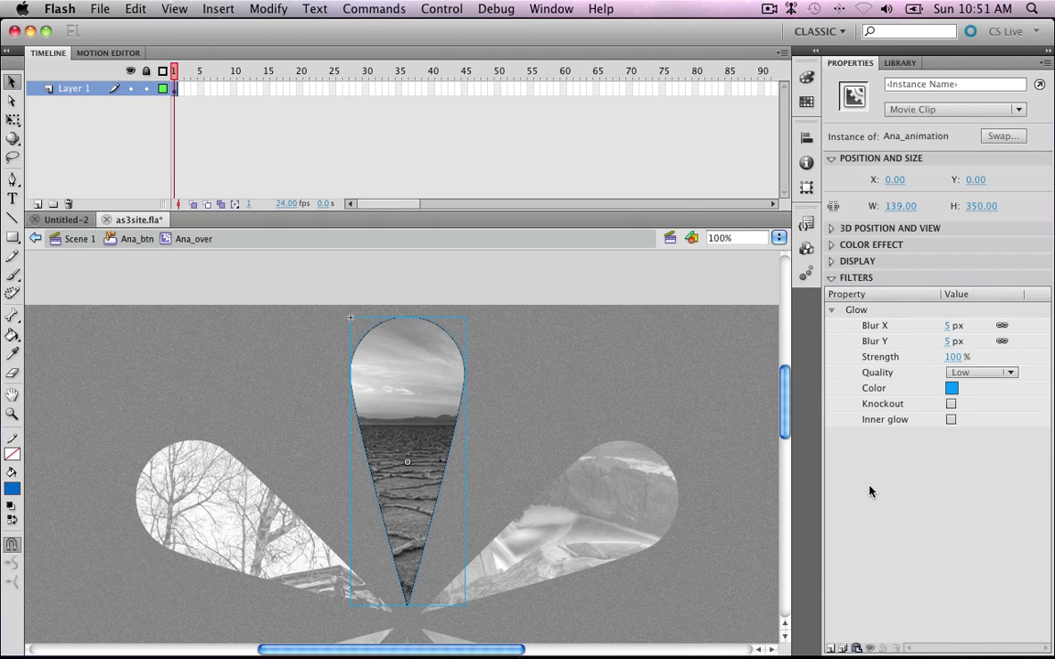
drag(952, 325, 943, 335)
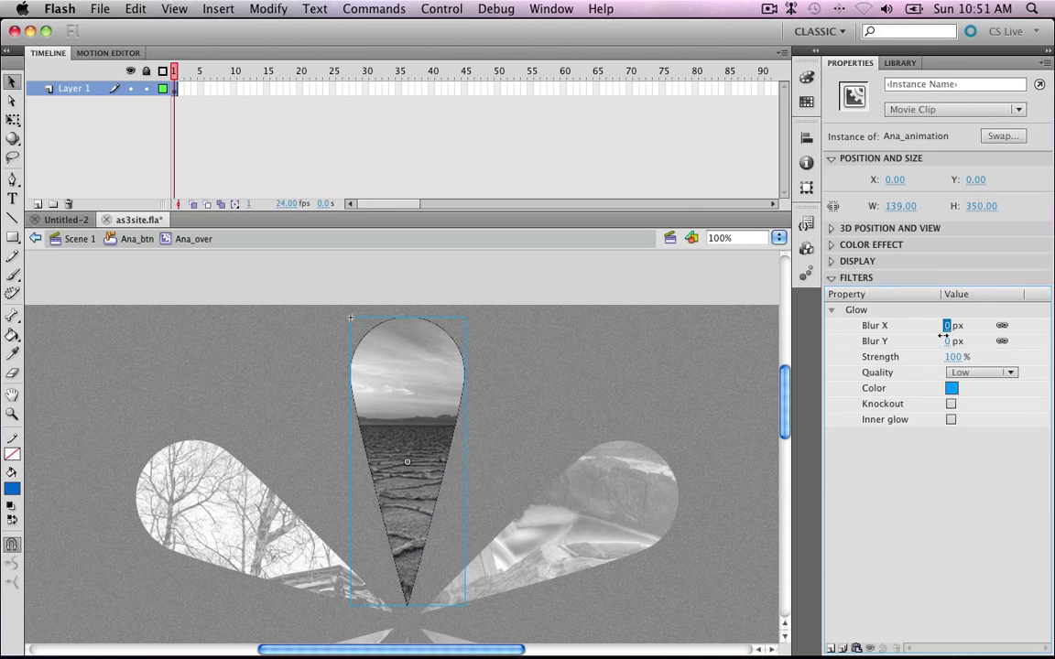
click(947, 506)
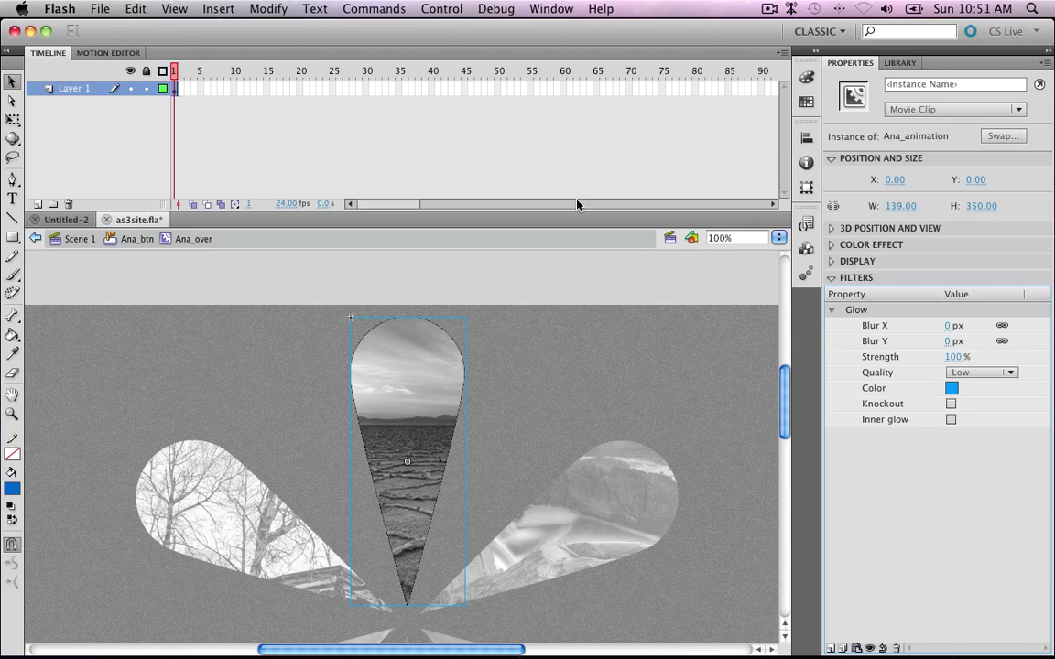
Insert a keyframe at frame 30 of the Ana_over timeline
click(366, 89)
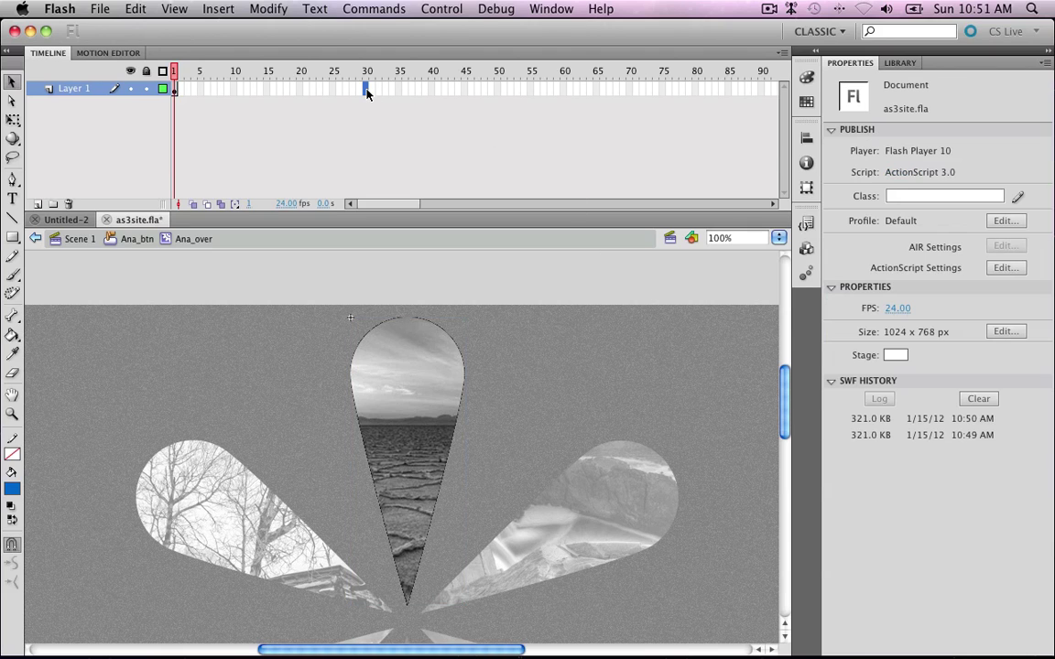
right_click(366, 92)
click(348, 176)
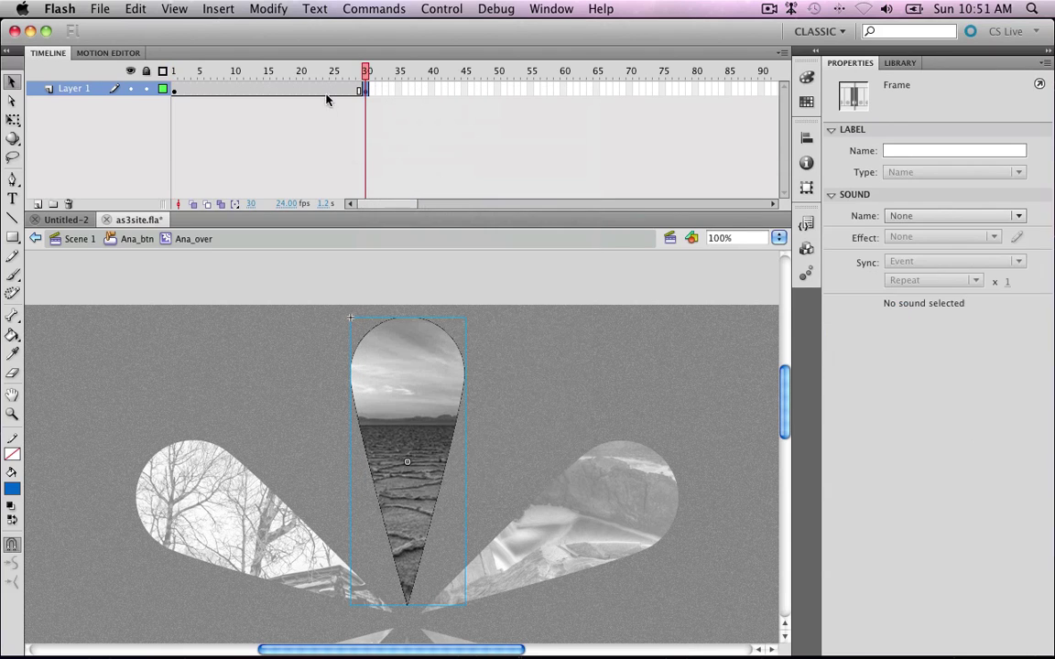
Create a classic tween between frames 1 and 30 of the Ana_over timeline
click(319, 89)
right_click(319, 90)
click(352, 129)
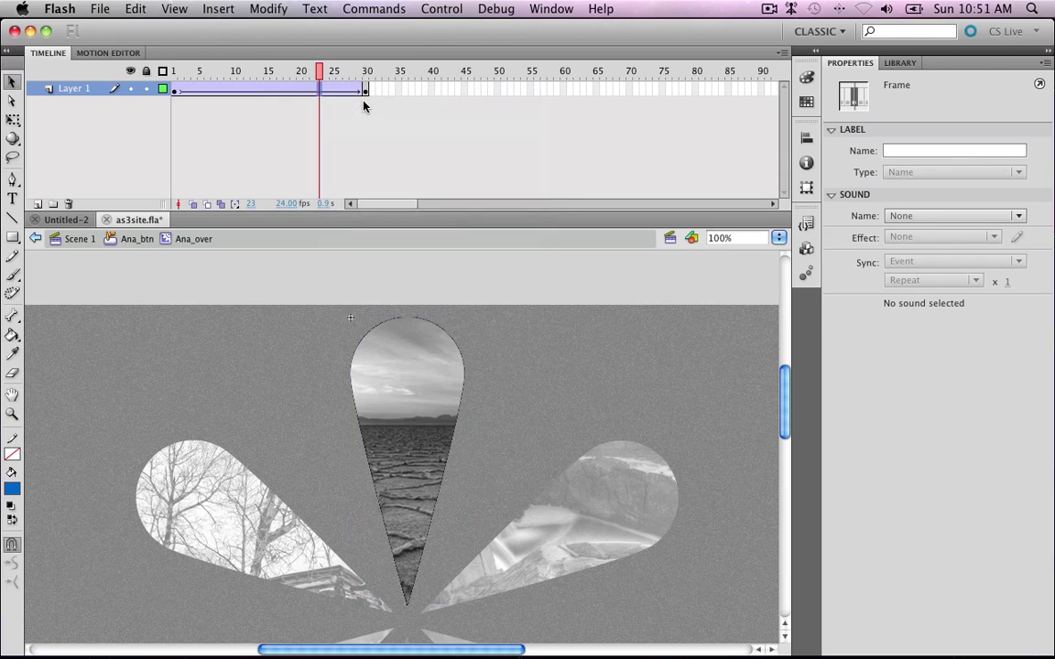
Set the petal's glow at frame 30 to Blur X and Y 24 px, High quality and 167% strength, and test the movie
click(365, 89)
click(393, 349)
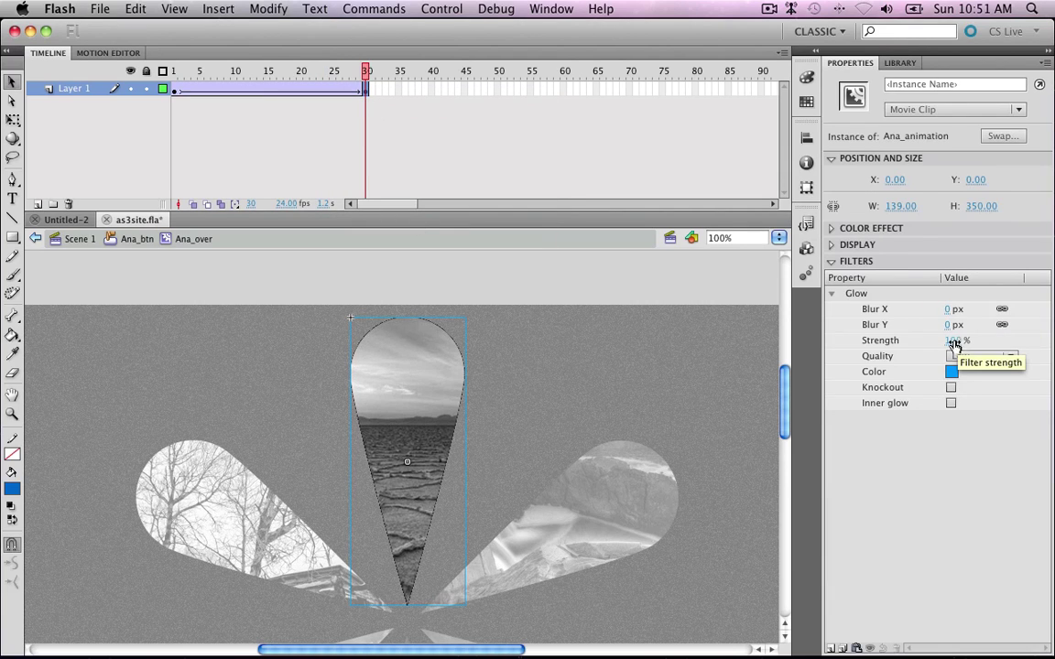
drag(953, 346, 972, 309)
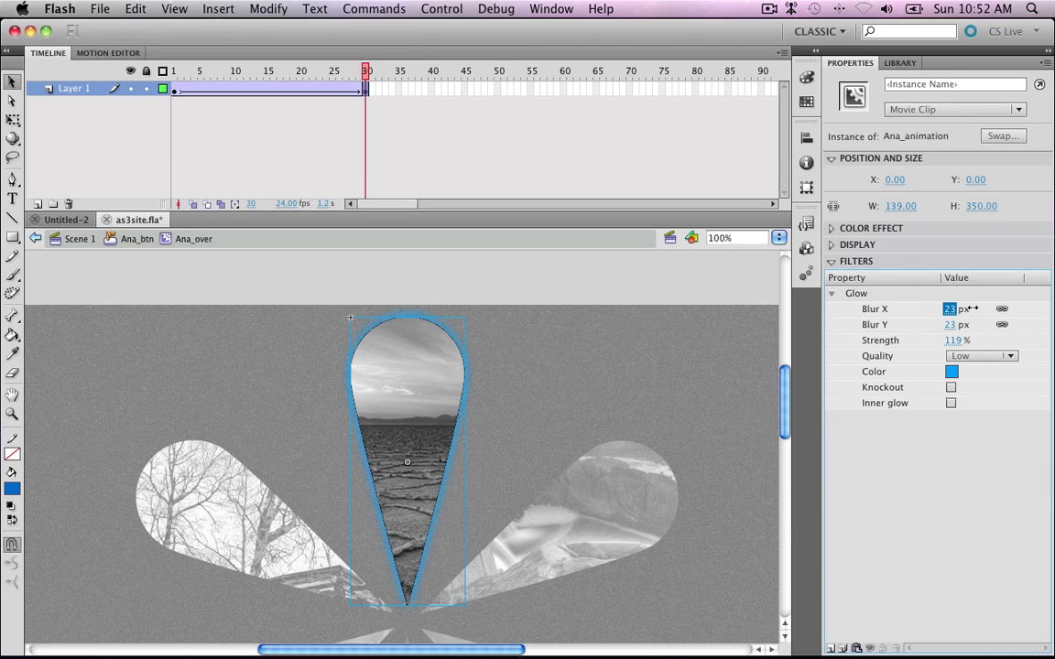
click(977, 355)
click(967, 389)
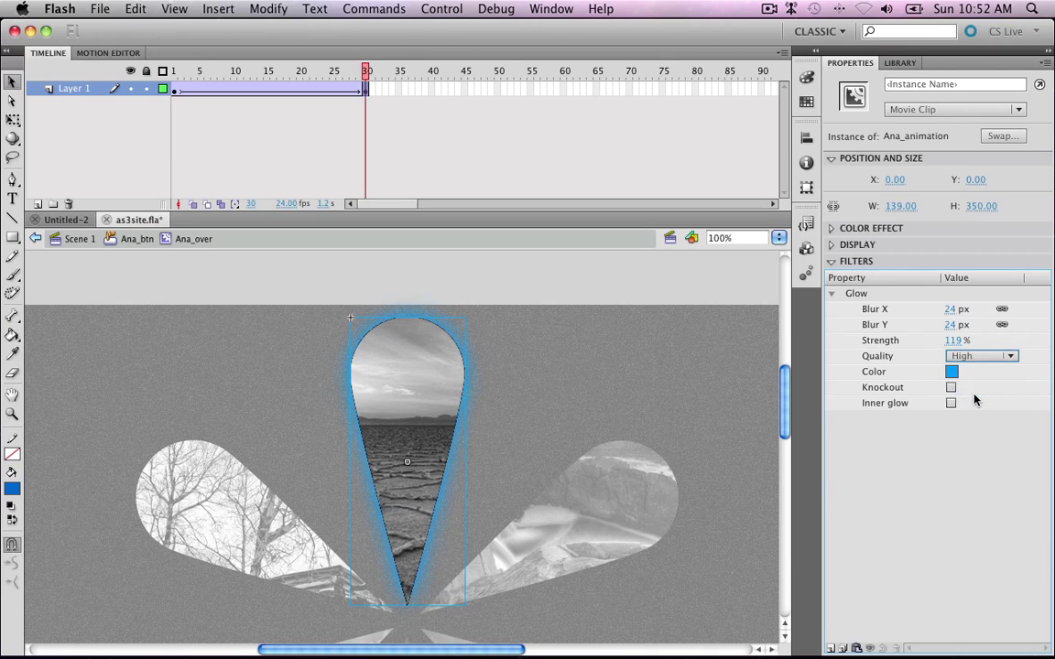
click(961, 340)
text(167)
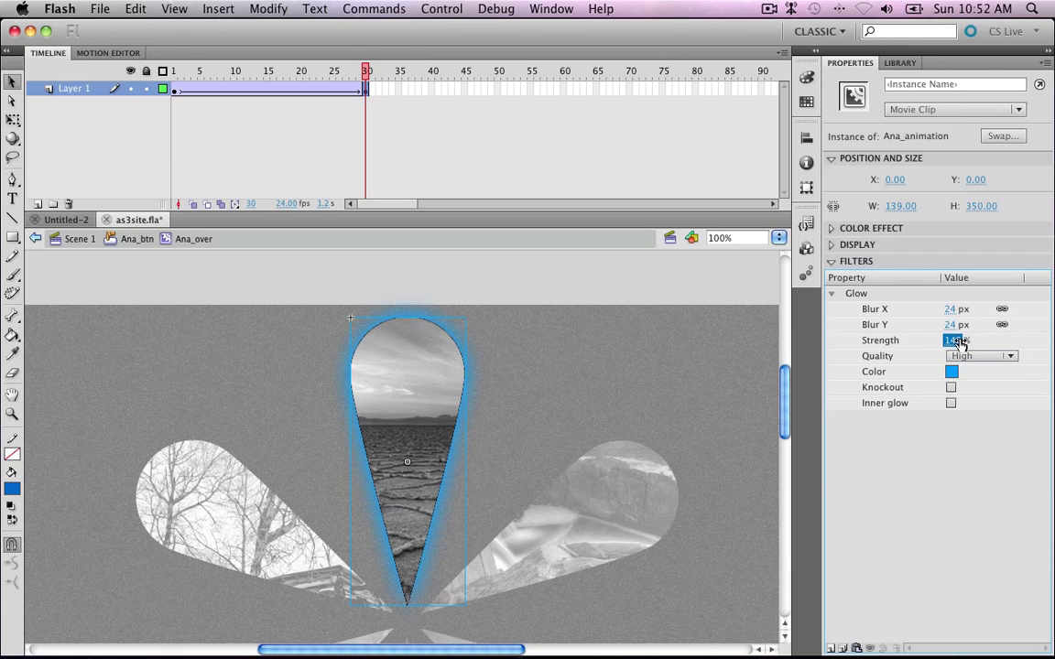
key(Return)
key(super+Return)
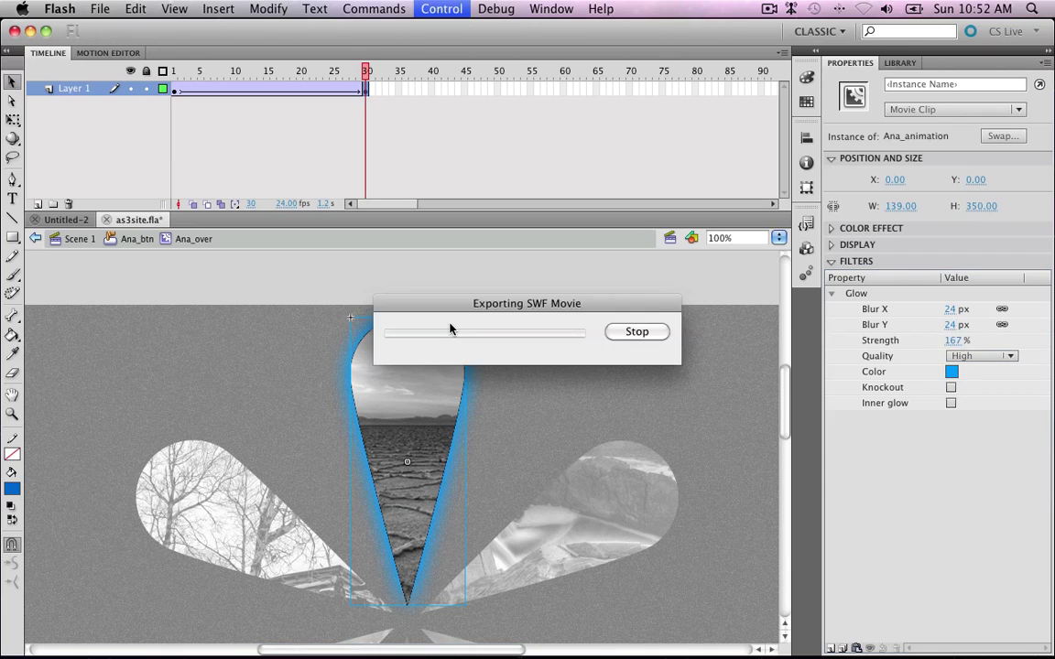
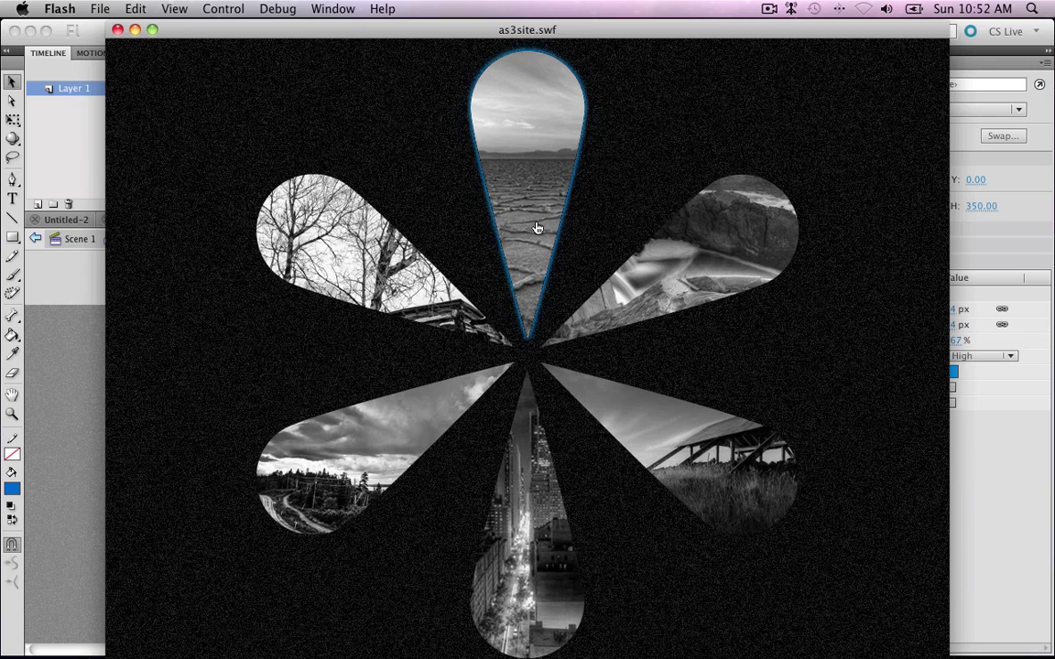
click(117, 29)
Set the petal's glow strength to 200% in both the frame 1 and frame 30 keyframes
click(174, 92)
click(445, 414)
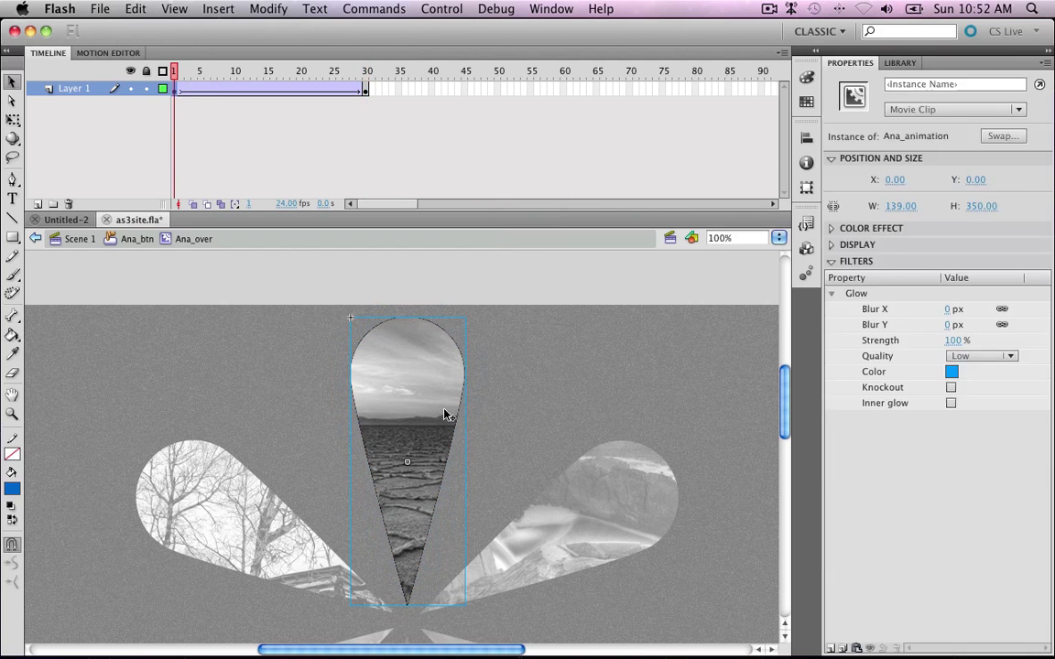
click(953, 341)
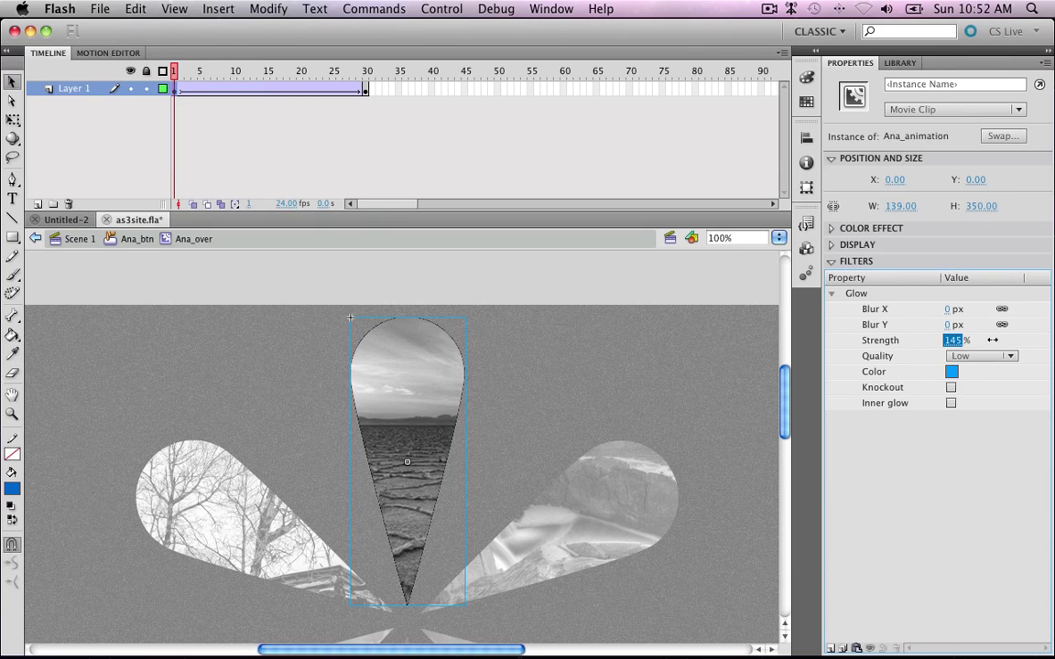
text(2)
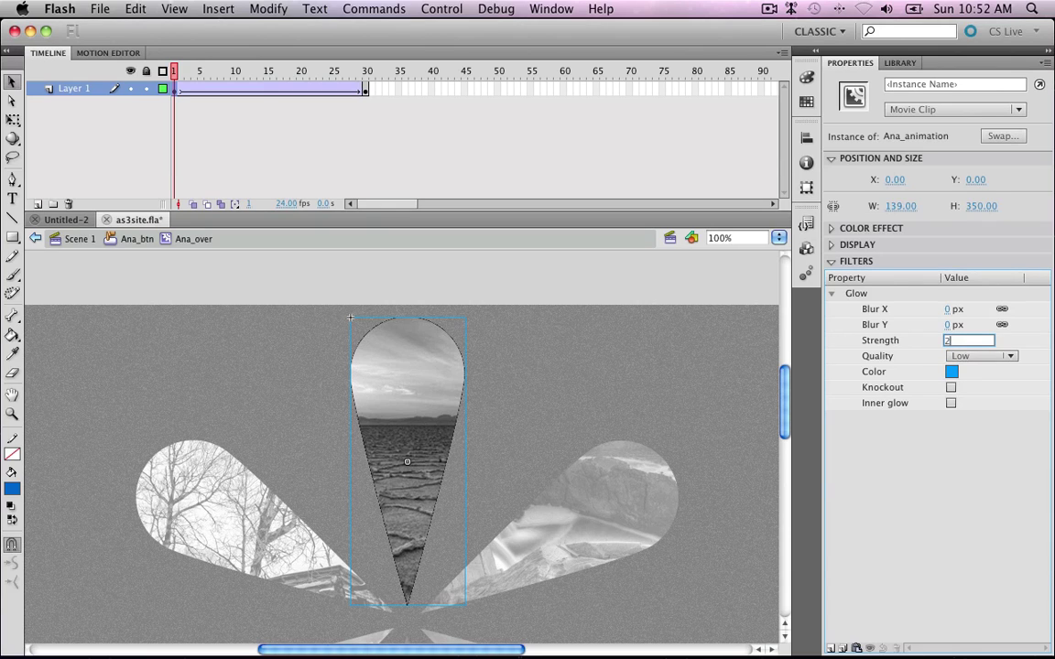
text(00)
key(Return)
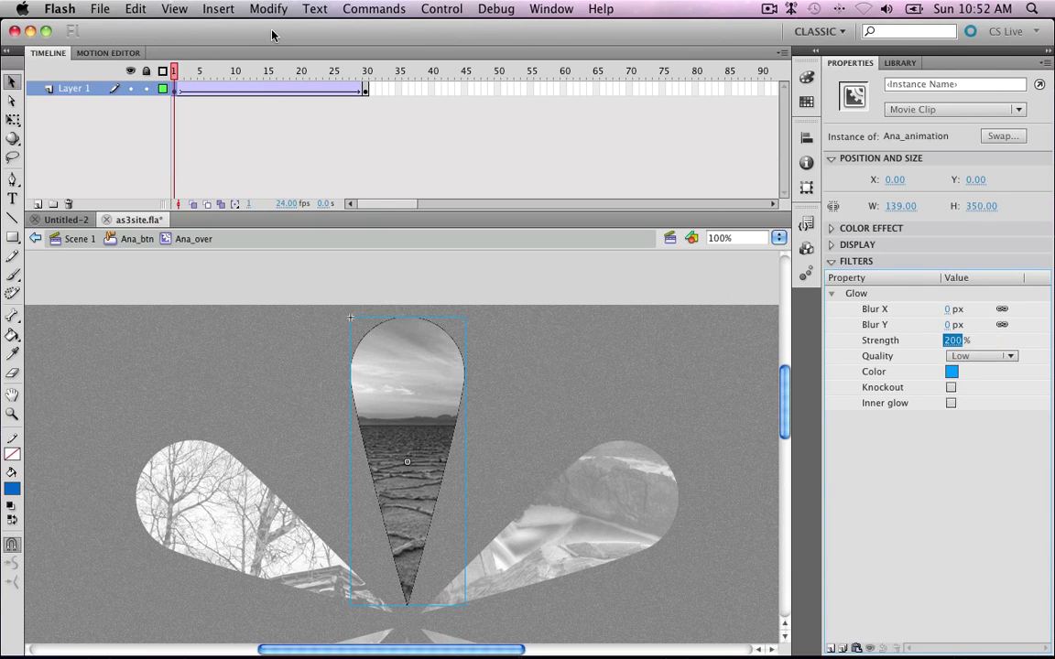
click(365, 88)
click(370, 320)
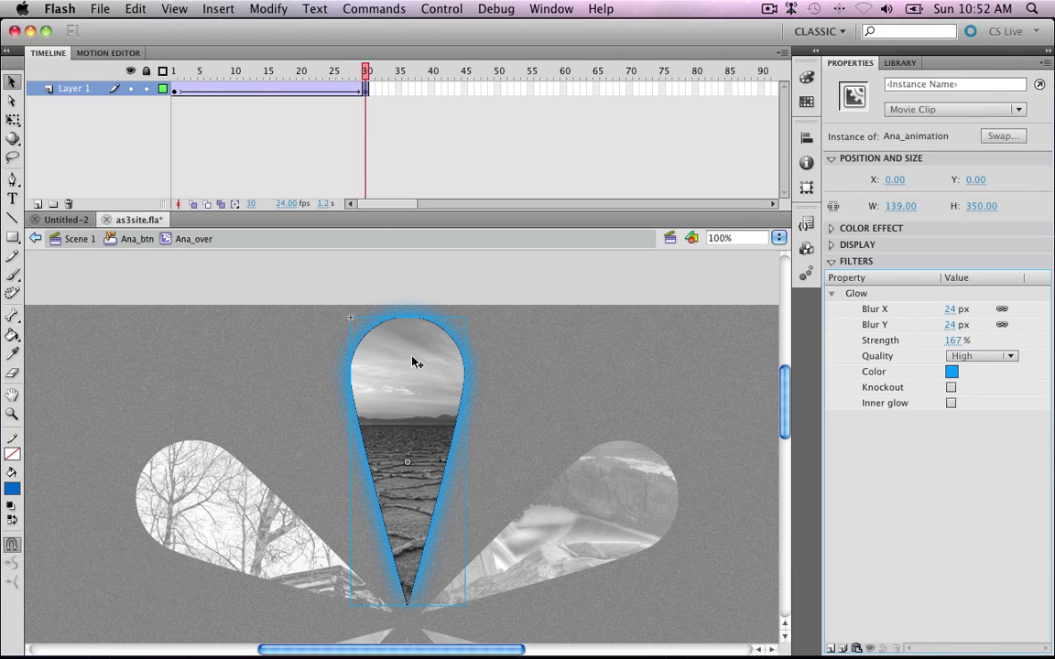
click(955, 341)
text(200)
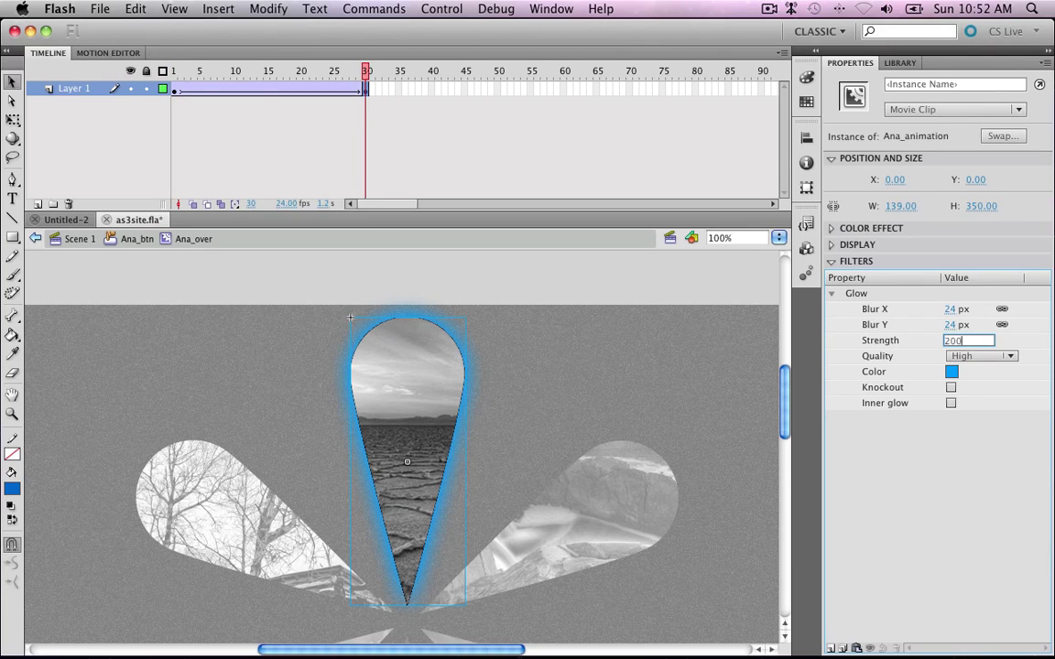
Test the movie's petal rollover and play the glow tween on the timeline
key(super+Return)
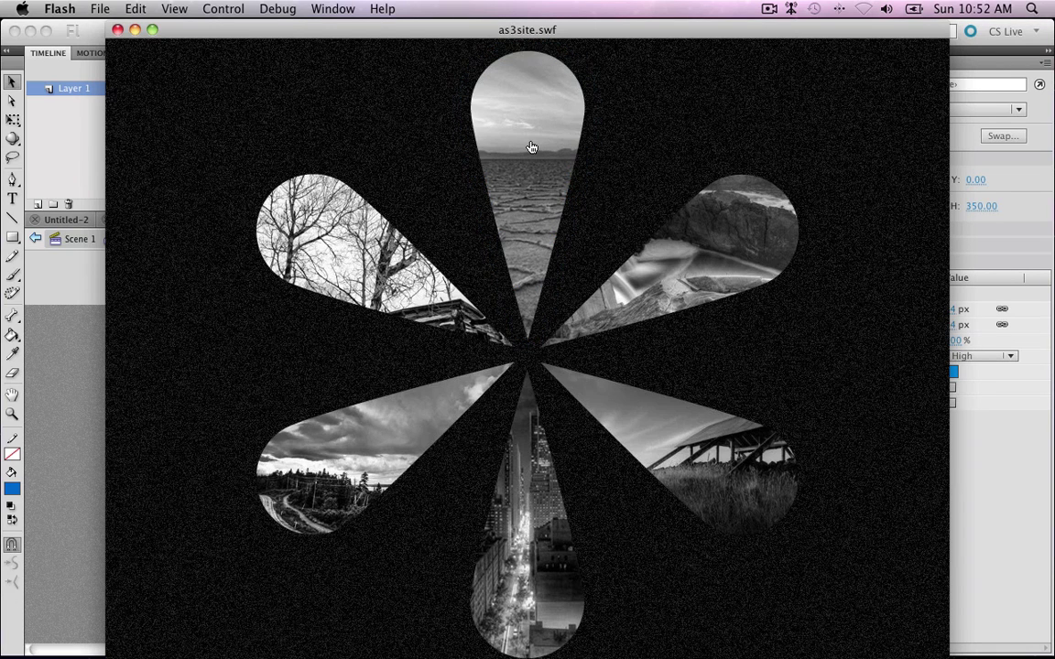
click(117, 30)
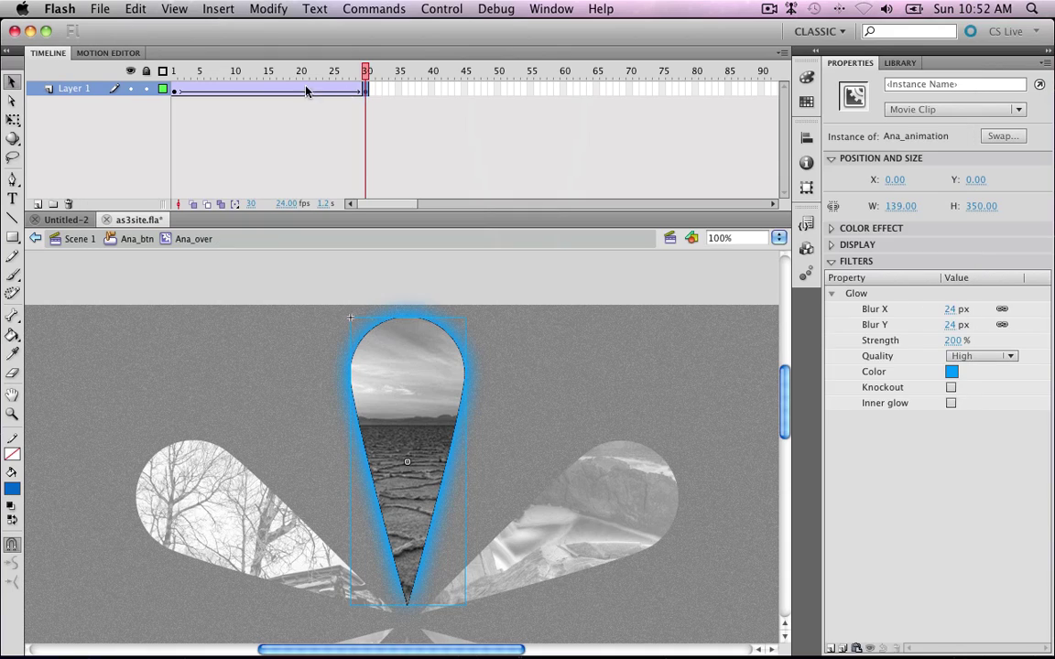
drag(369, 74, 123, 73)
key(Return)
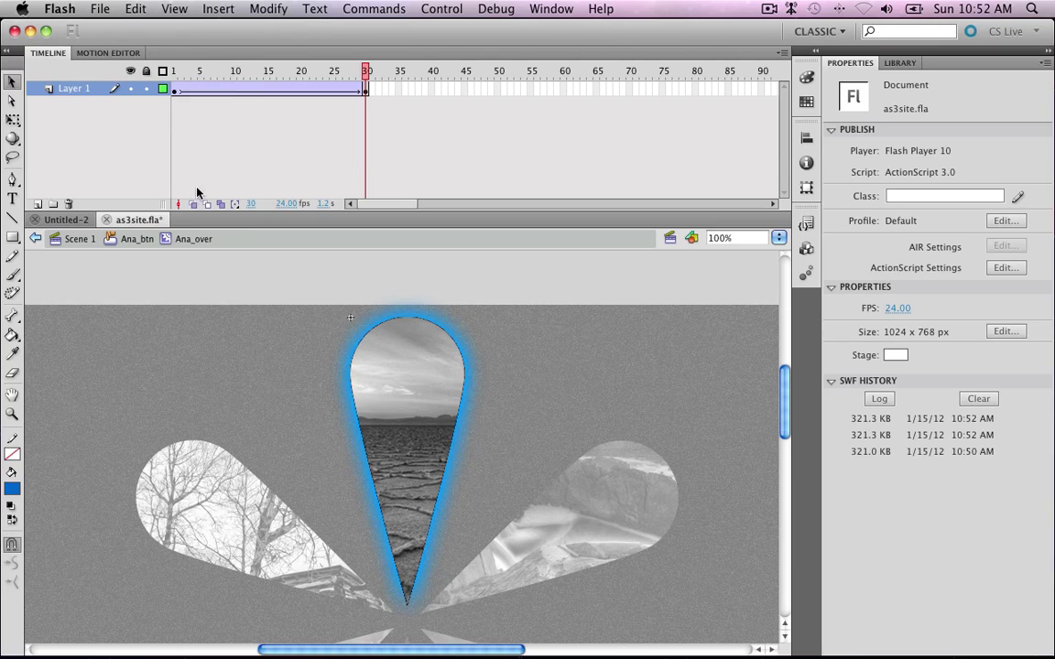
click(405, 352)
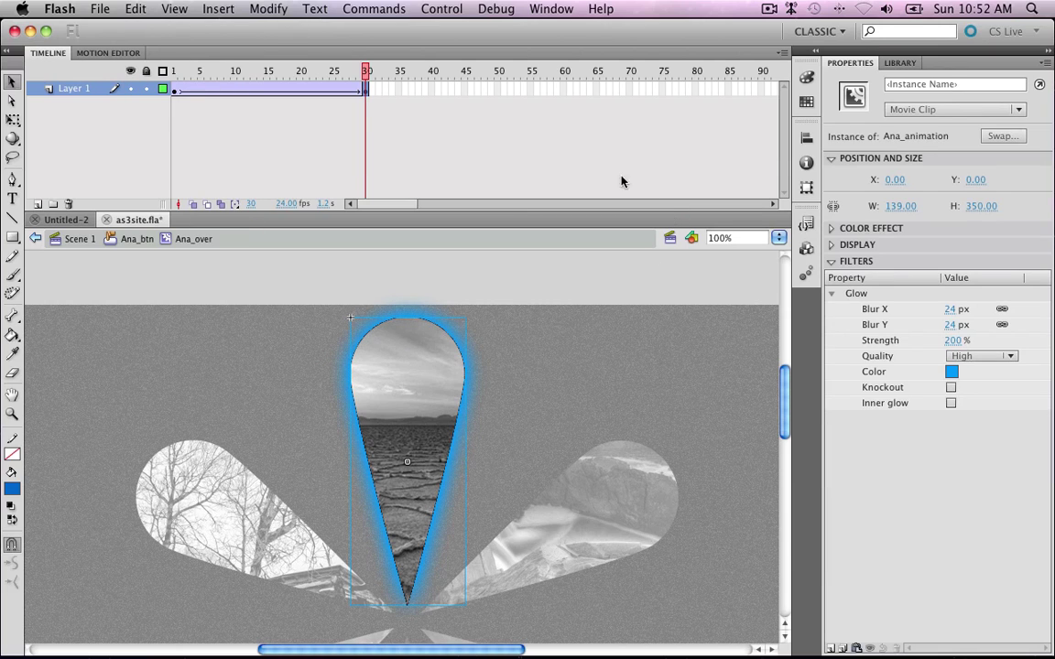
Set the Ease of the tween between frames 1 and 30 to -100
click(281, 95)
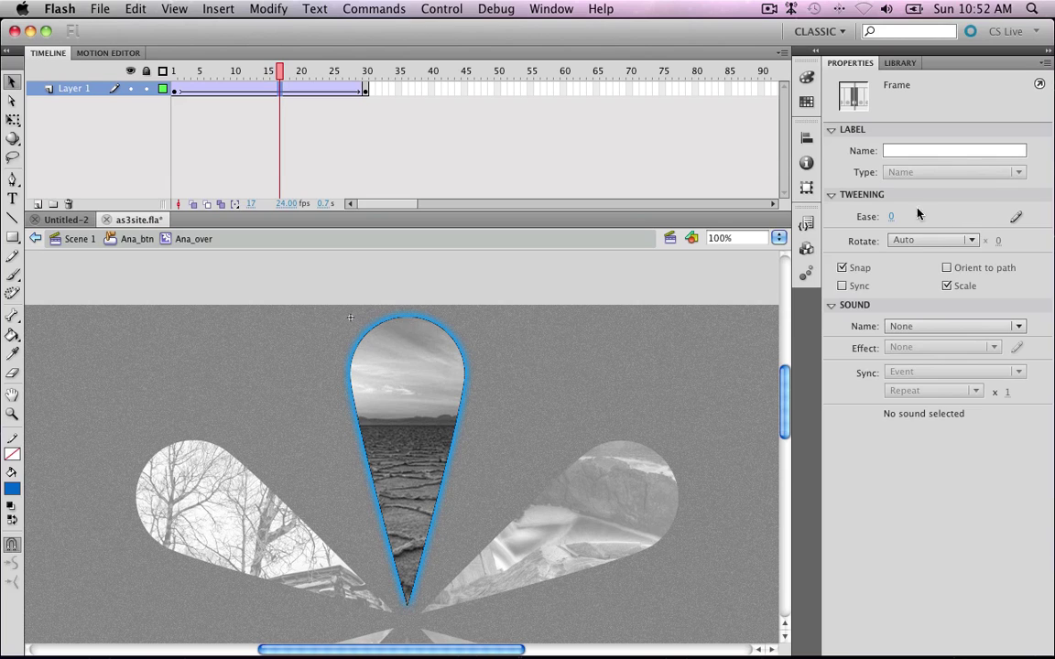
drag(890, 216, 485, 201)
click(365, 89)
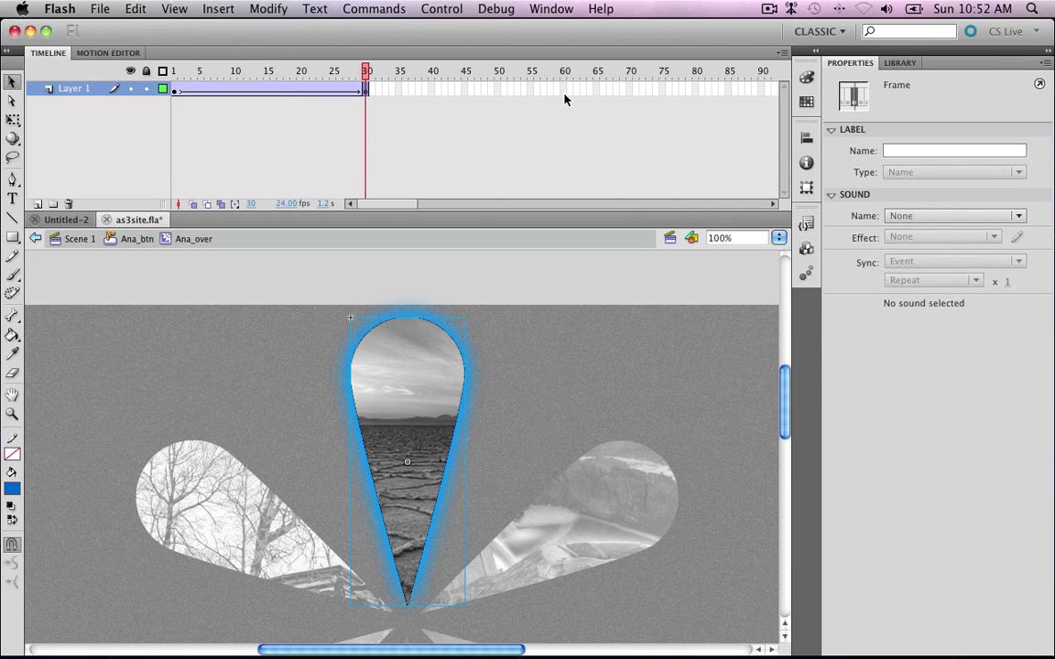
Insert a keyframe at frame 60 and delete the glowing petal from it
click(565, 89)
right_click(565, 89)
click(563, 115)
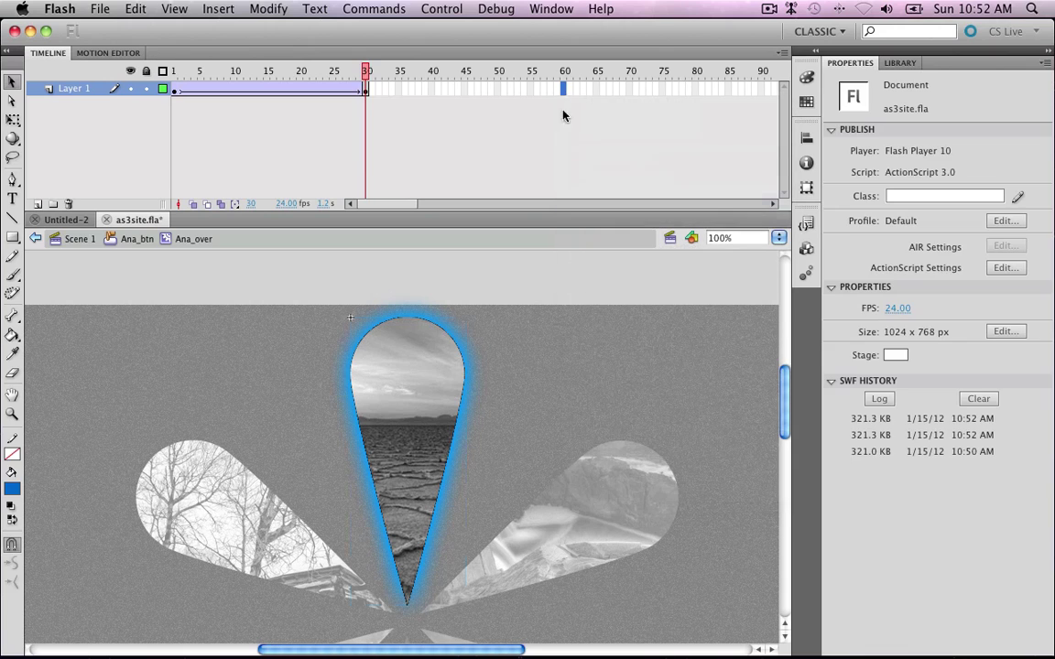
key(F6)
click(419, 418)
key(Delete)
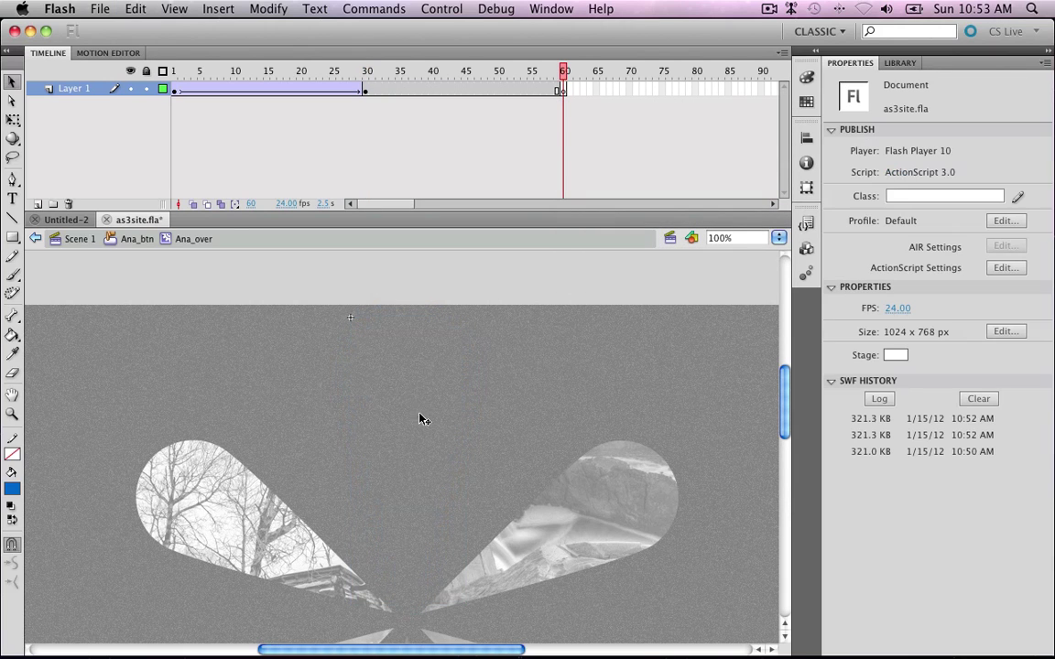
Copy the petal without visible glow from frame 1 and paste it in place in frame 60
click(173, 89)
click(396, 384)
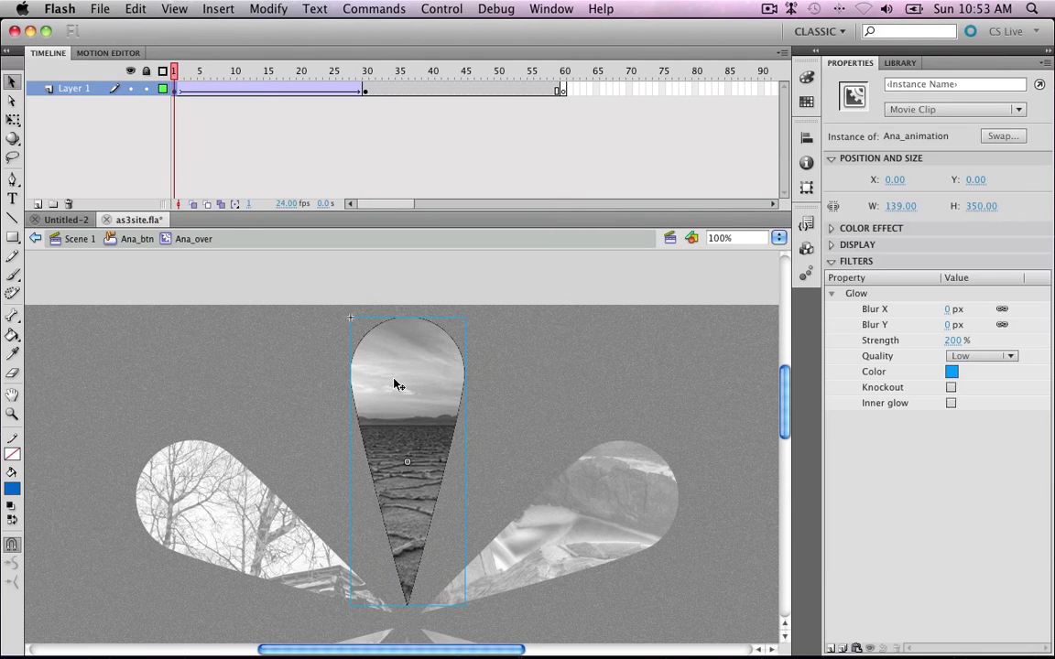
click(562, 91)
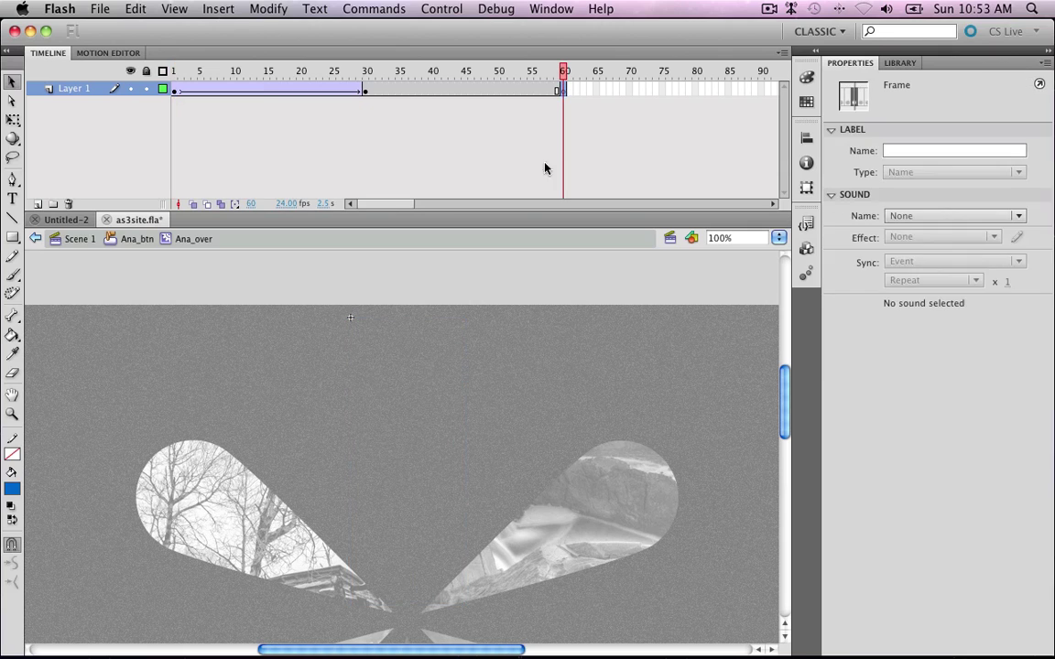
right_click(535, 355)
click(533, 412)
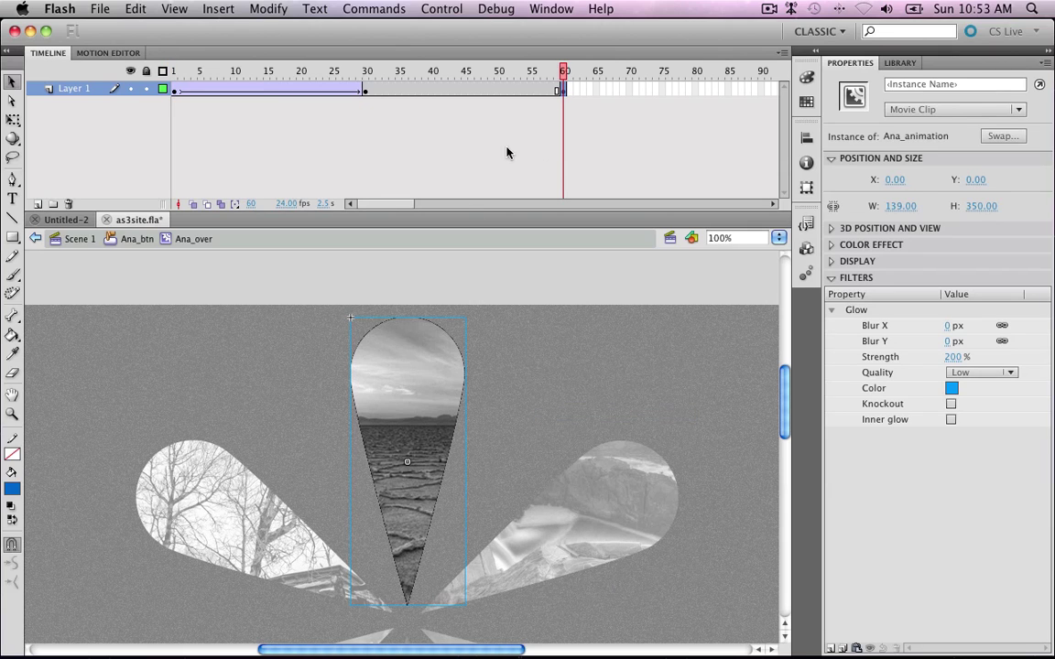
Create a classic tween between frames 30 and 60 and raise its Ease value
click(477, 89)
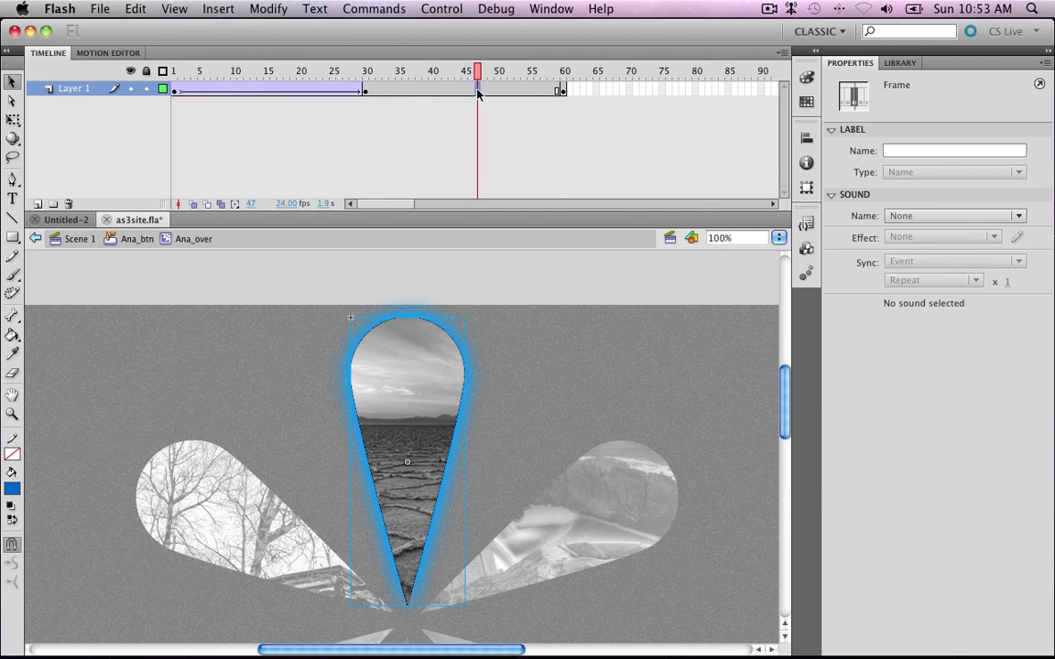
right_click(478, 89)
click(501, 128)
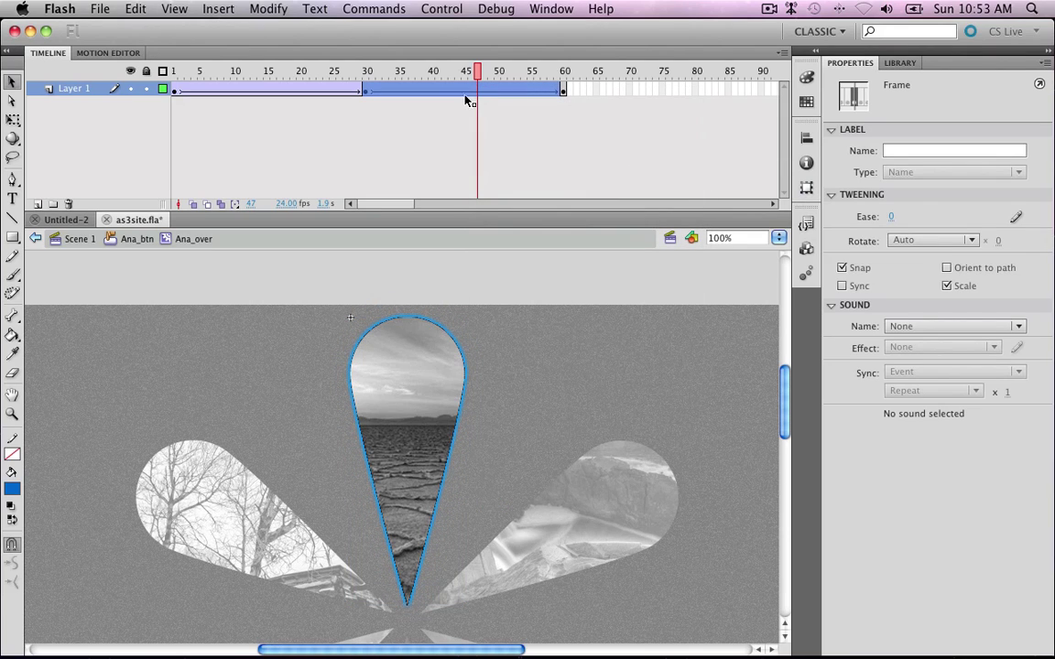
drag(891, 217, 1050, 213)
Test the pulsing rollover glow in the movie and inspect the first tween at frame 24
key(super+Return)
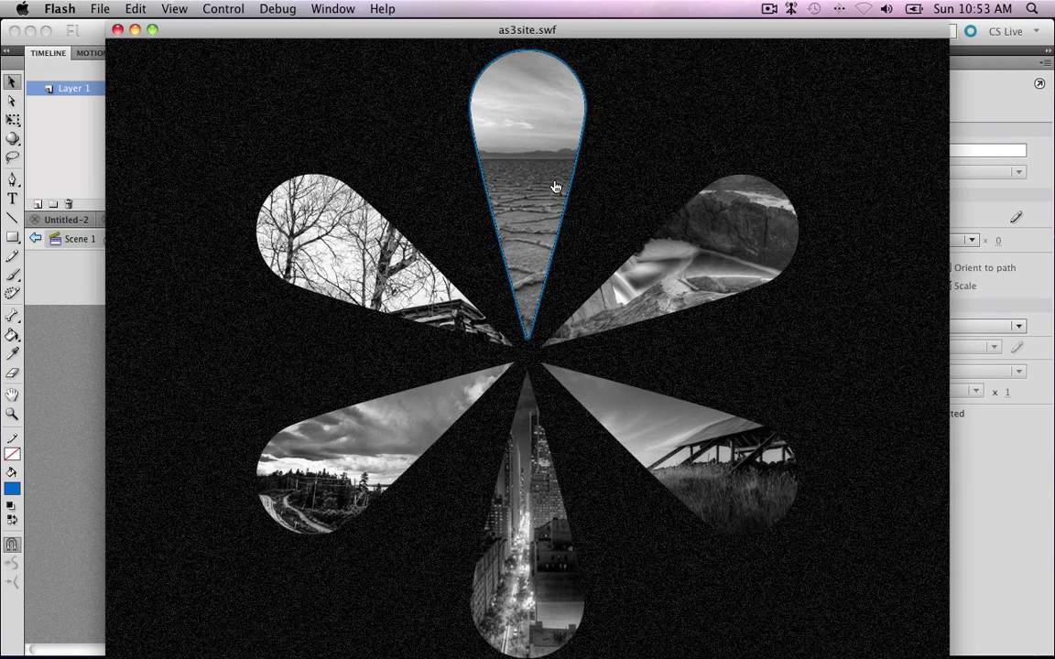
click(118, 31)
click(328, 92)
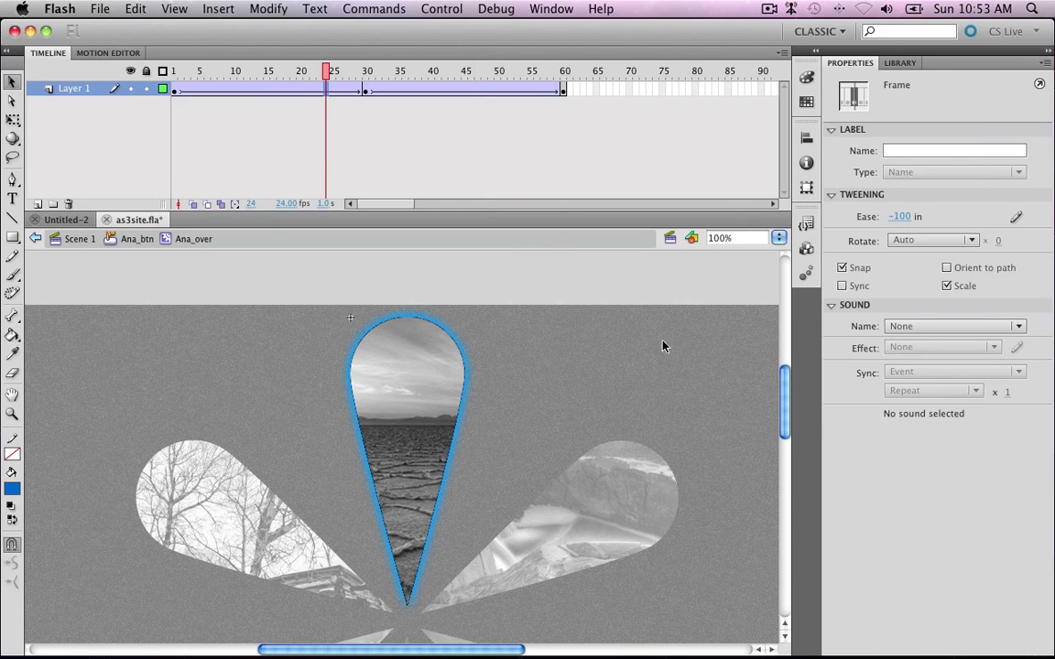
click(383, 382)
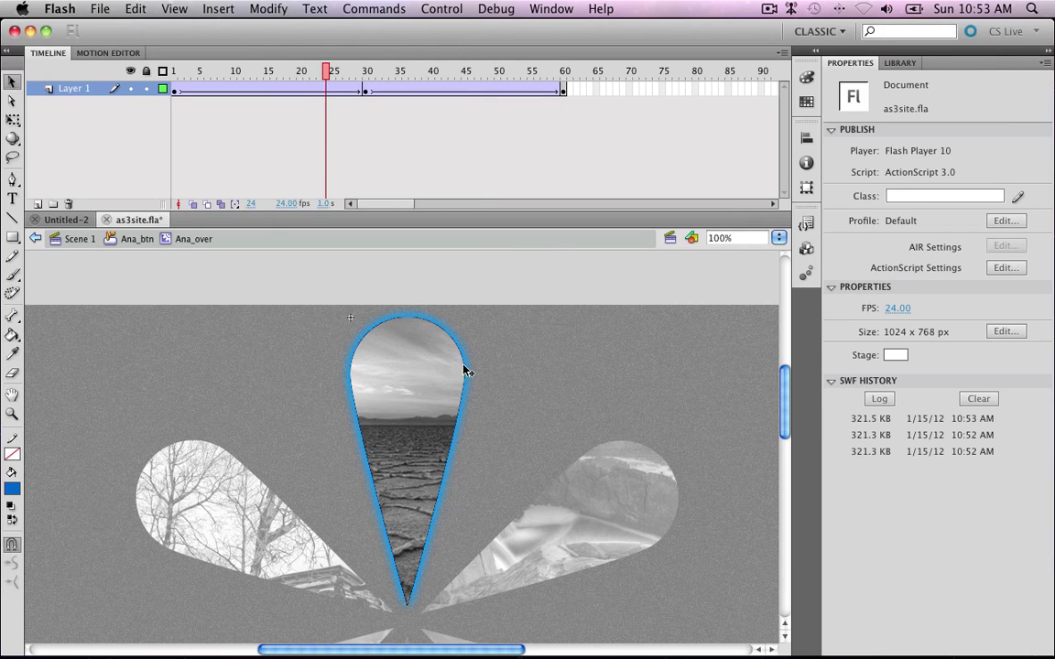
Try a glow Blur X and Y of 68 px on the frame 30 petal and test the movie
click(367, 89)
click(412, 317)
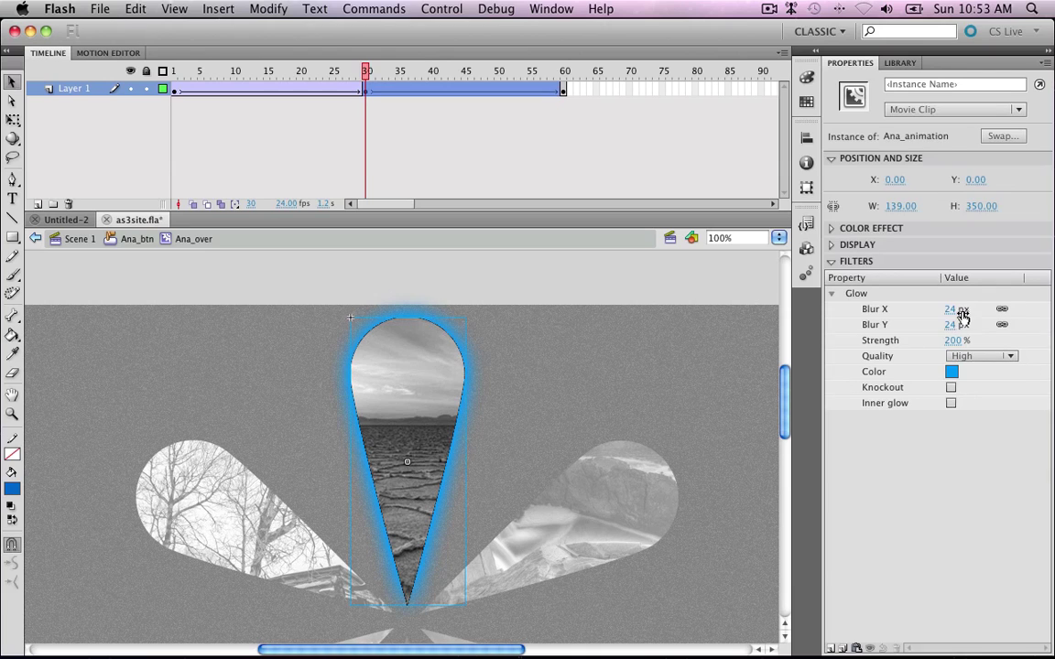
drag(950, 309, 996, 311)
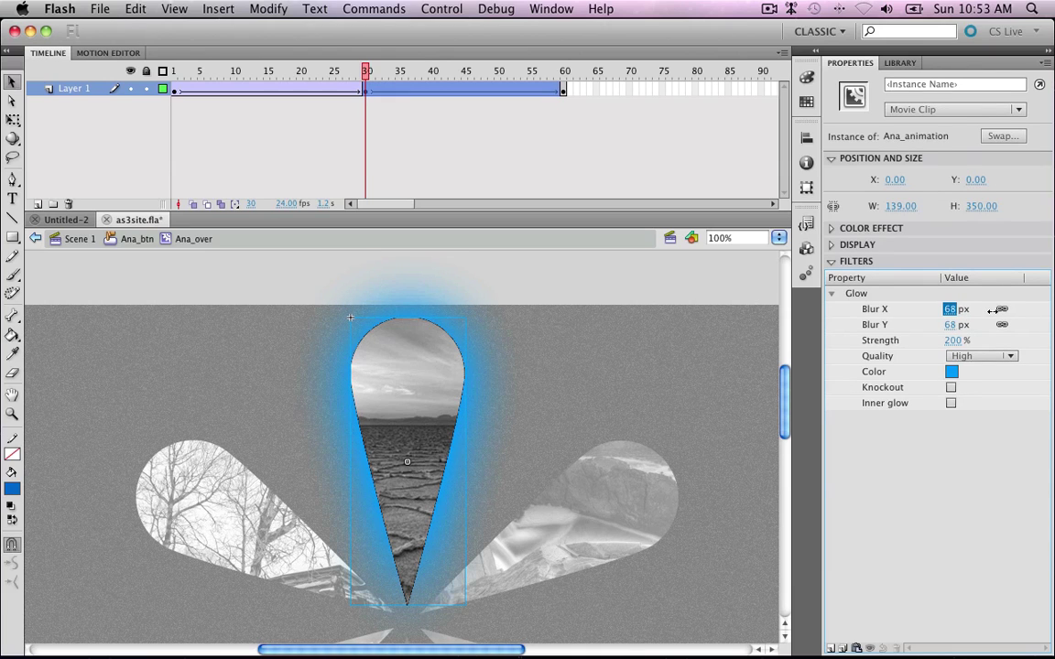
key(super+Return)
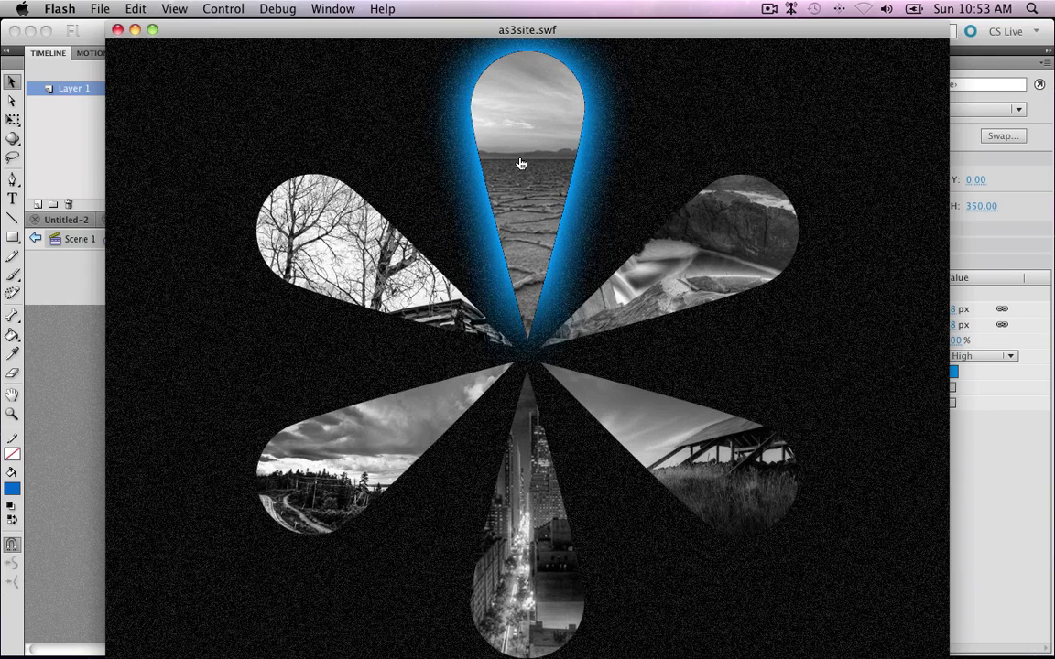
click(117, 30)
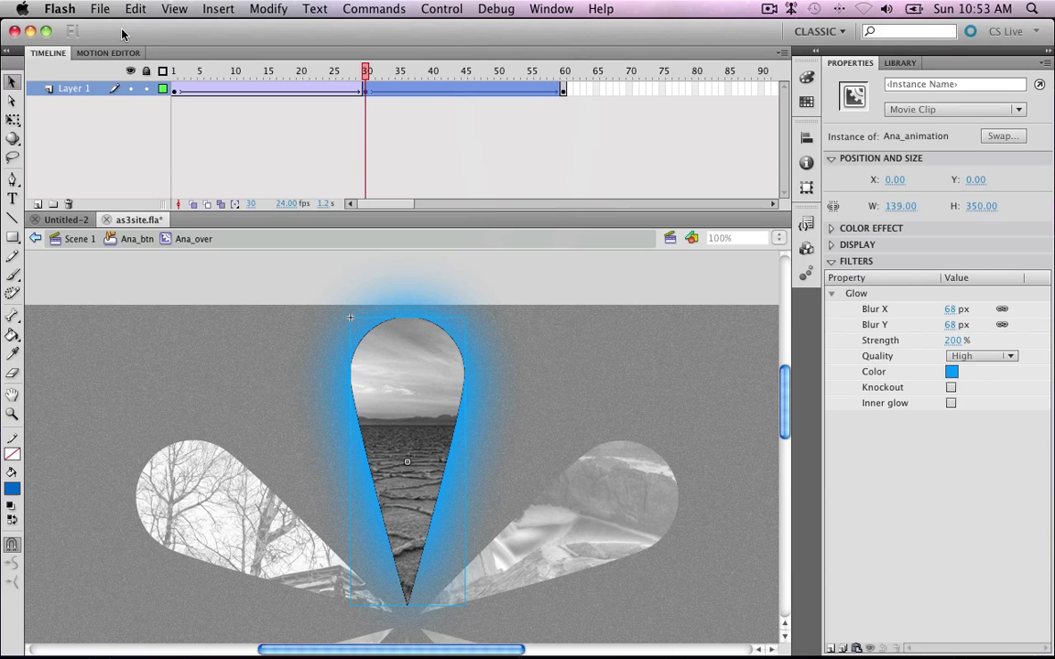
Set the frame 30 petal's glow Blur X and Y to 10 px and test the rollover
mouse_move(950, 308)
mouse_down()
mouse_move(909, 300)
mouse_move(933, 308)
mouse_up()
key(super+Return)
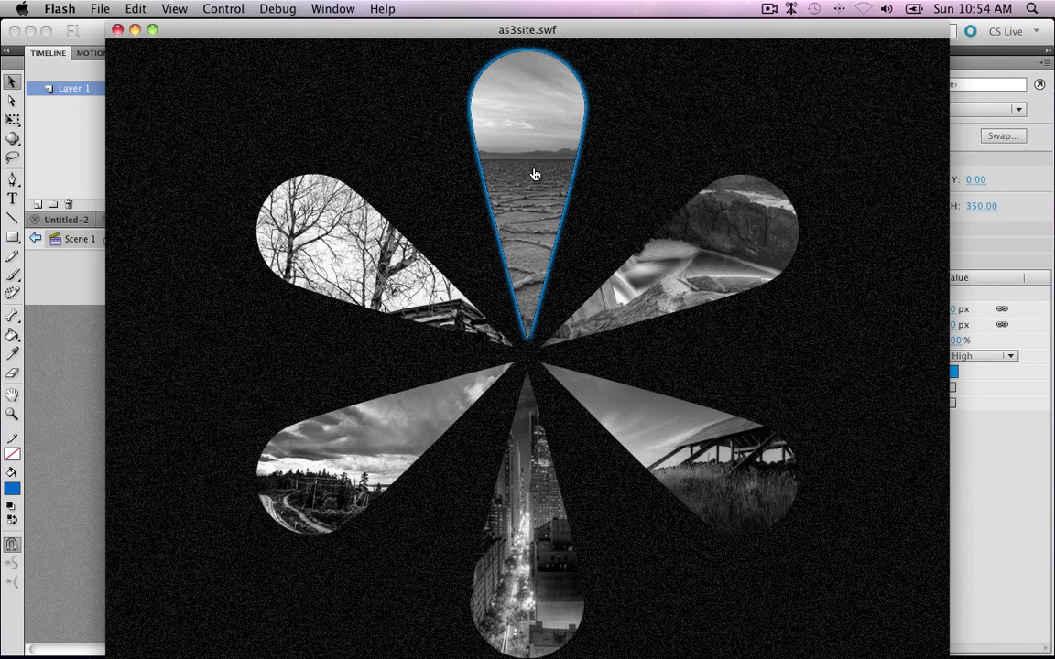
click(117, 29)
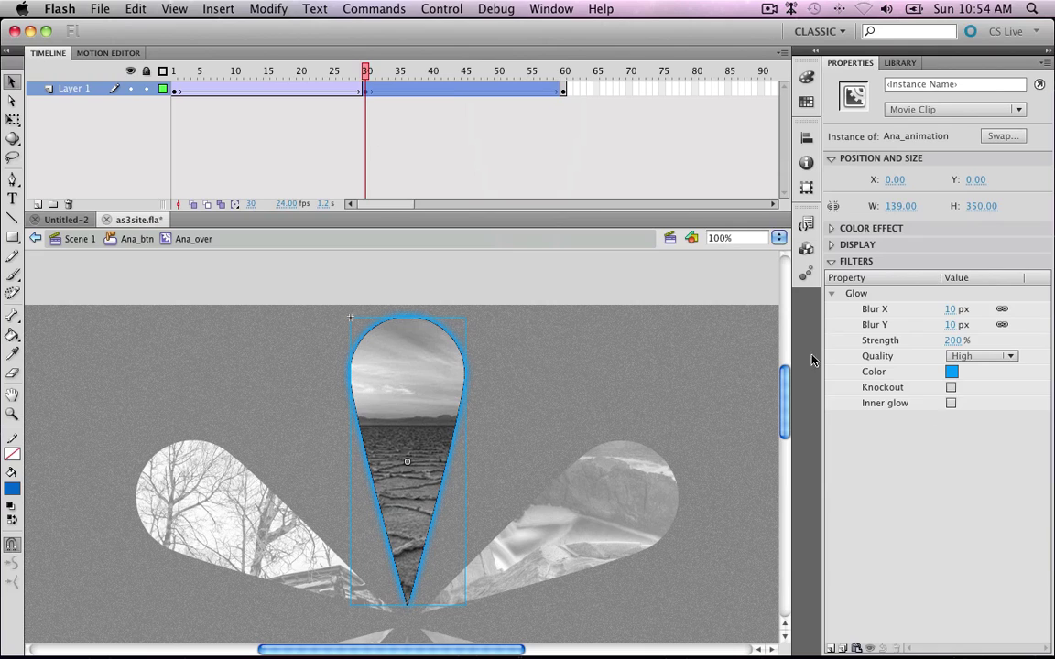
Set the frame 30 petal's glow Blur X and Y to 20 px and test the rollover
drag(951, 312, 967, 315)
key(super+Return)
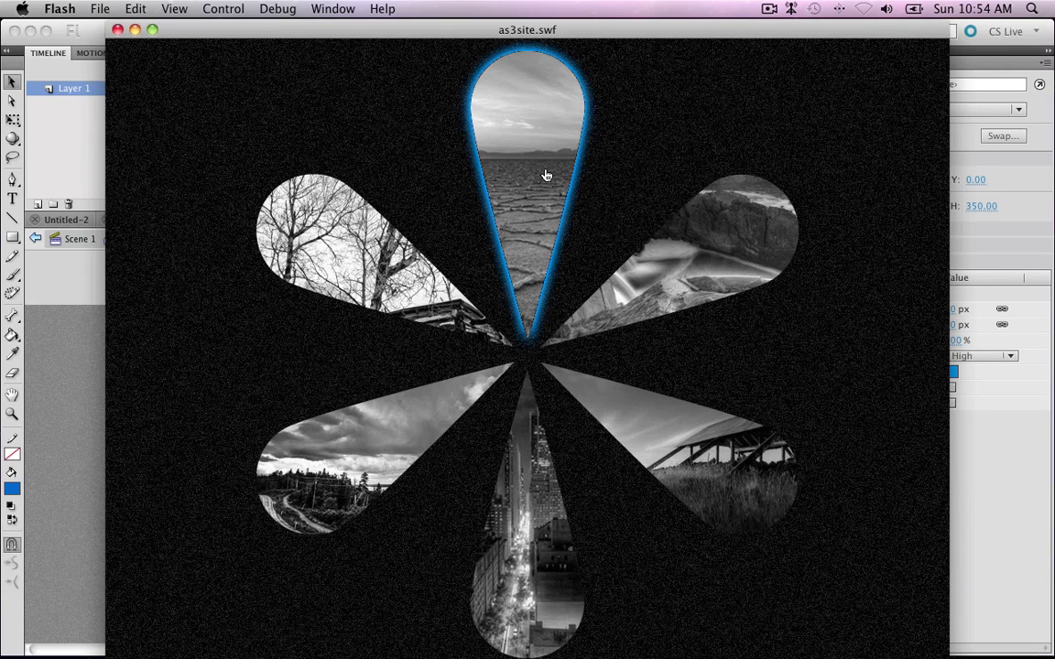
click(118, 30)
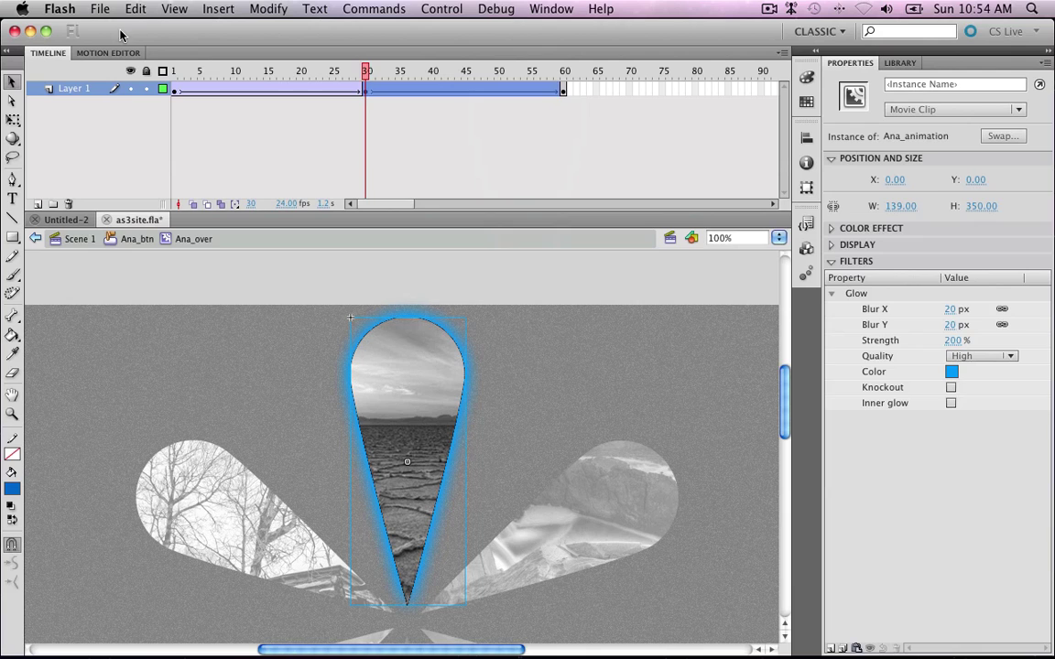
In Scene 1, convert the rocky stream petal bitmap on Layer 12 to a button symbol named Hakkimizda_btn and test it
click(66, 242)
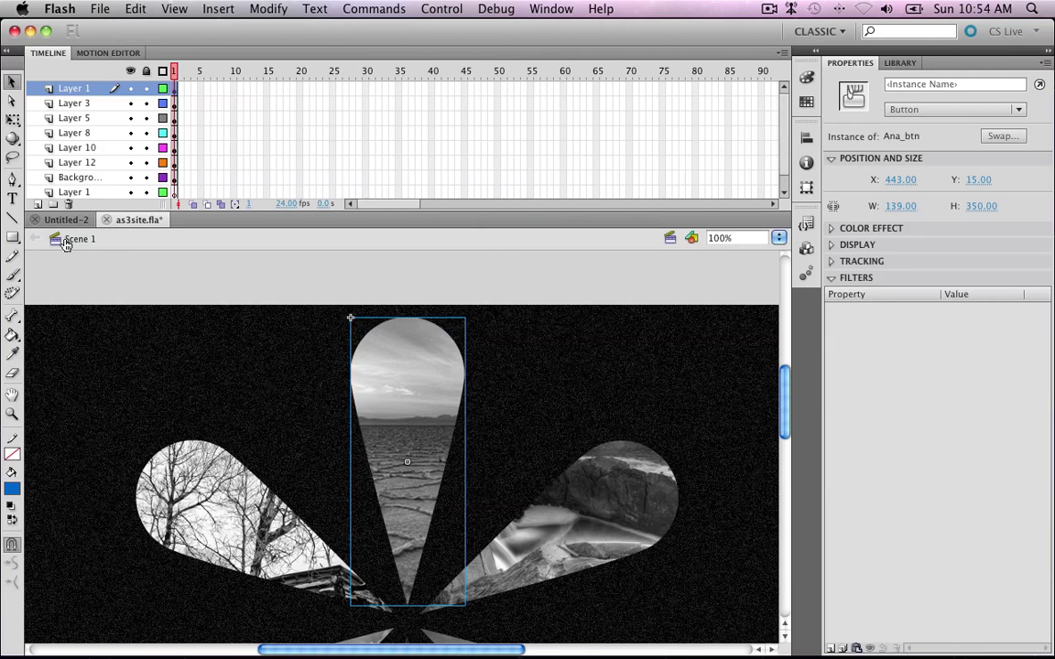
click(607, 376)
scroll(609, 276, down, 5)
click(579, 373)
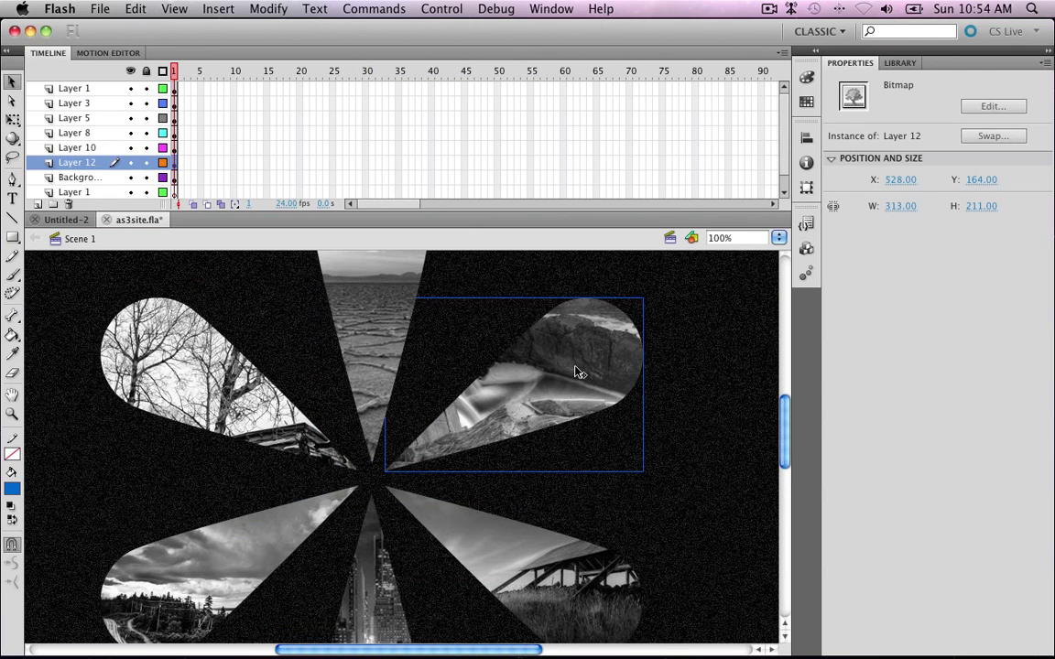
right_click(579, 371)
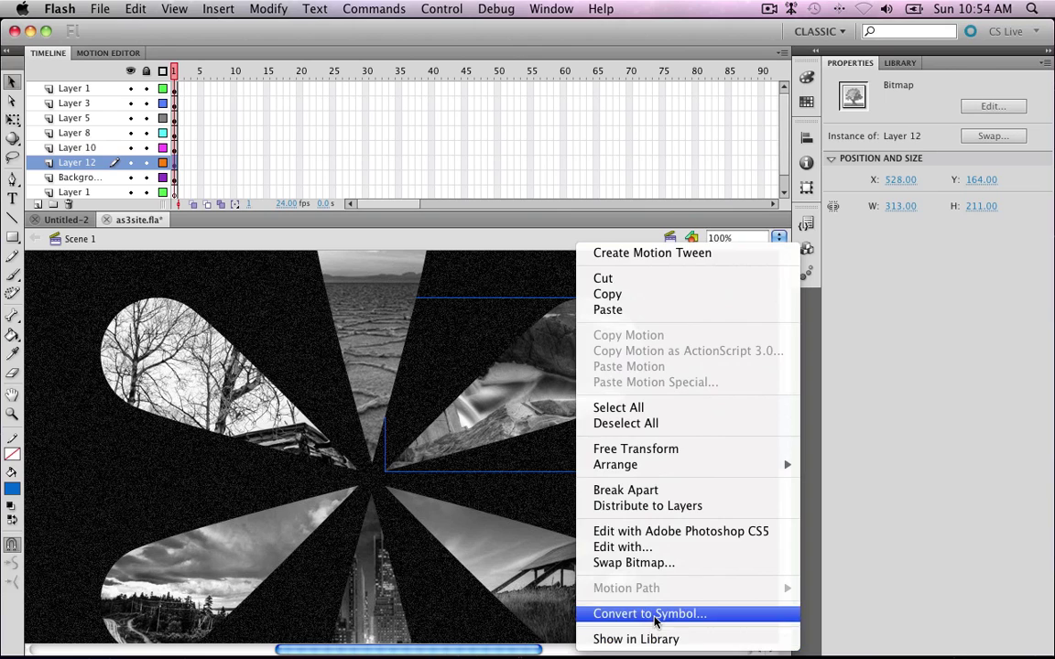
click(641, 613)
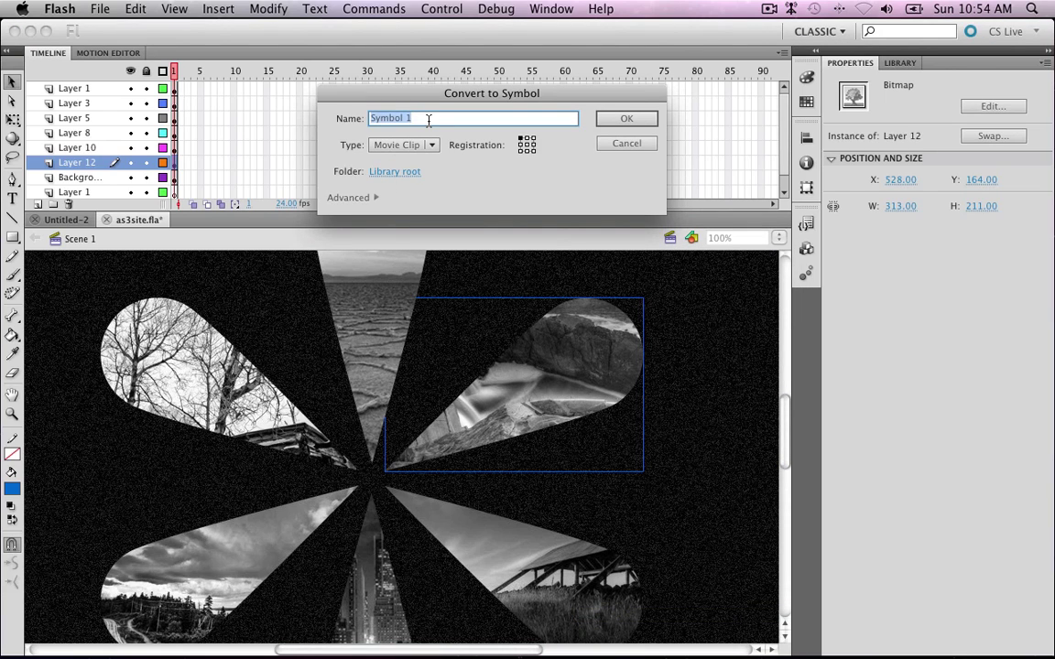
click(407, 152)
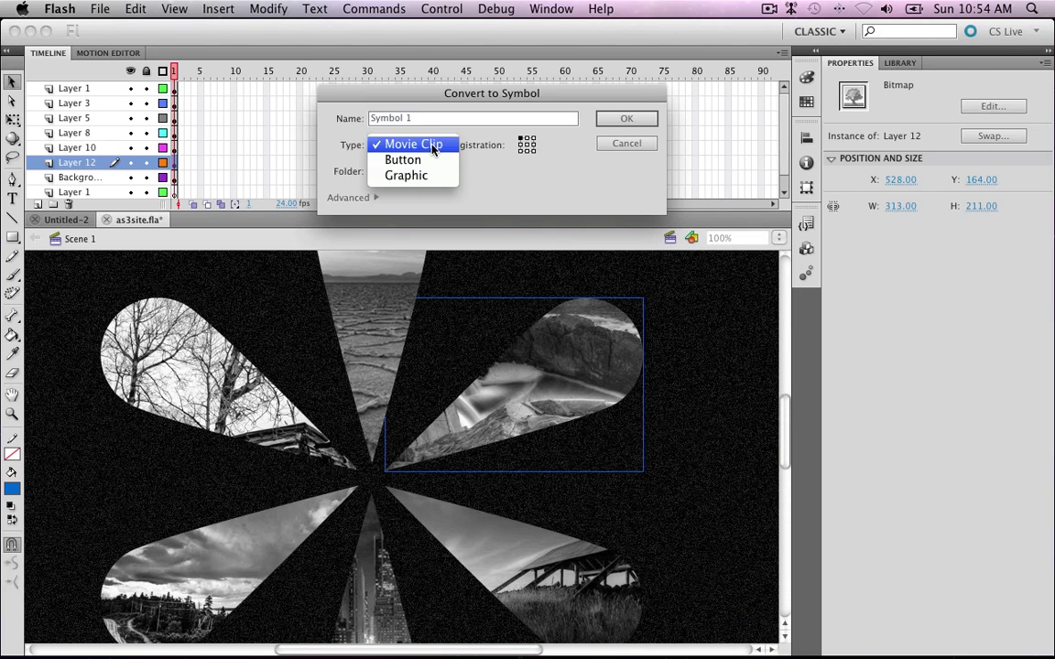
click(412, 160)
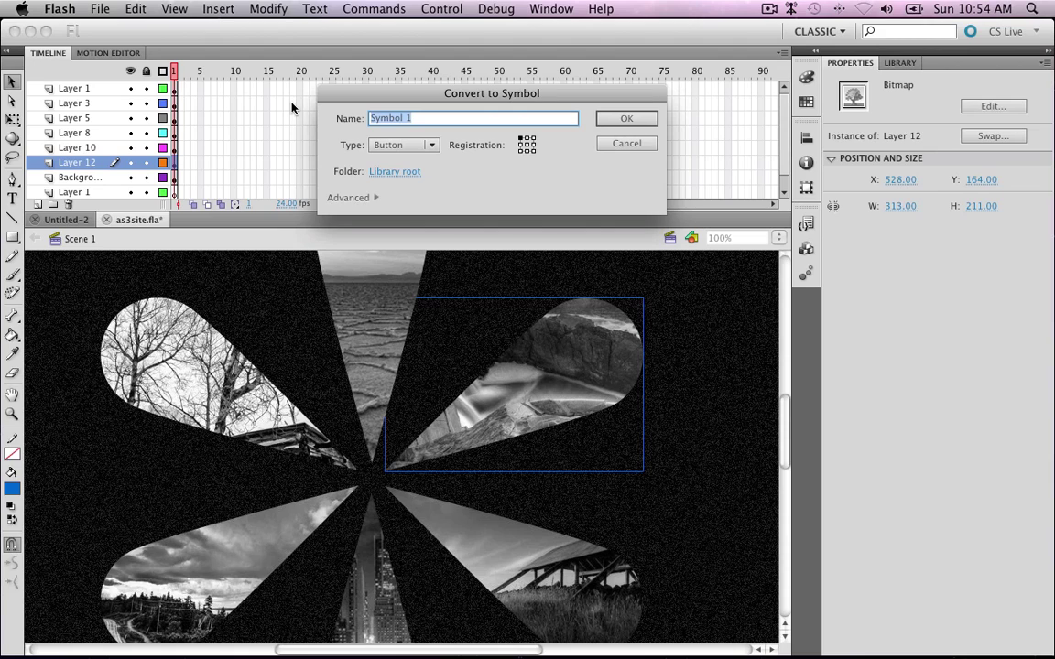
text(Hakkimizda_btn)
key(Return)
key(super+Return)
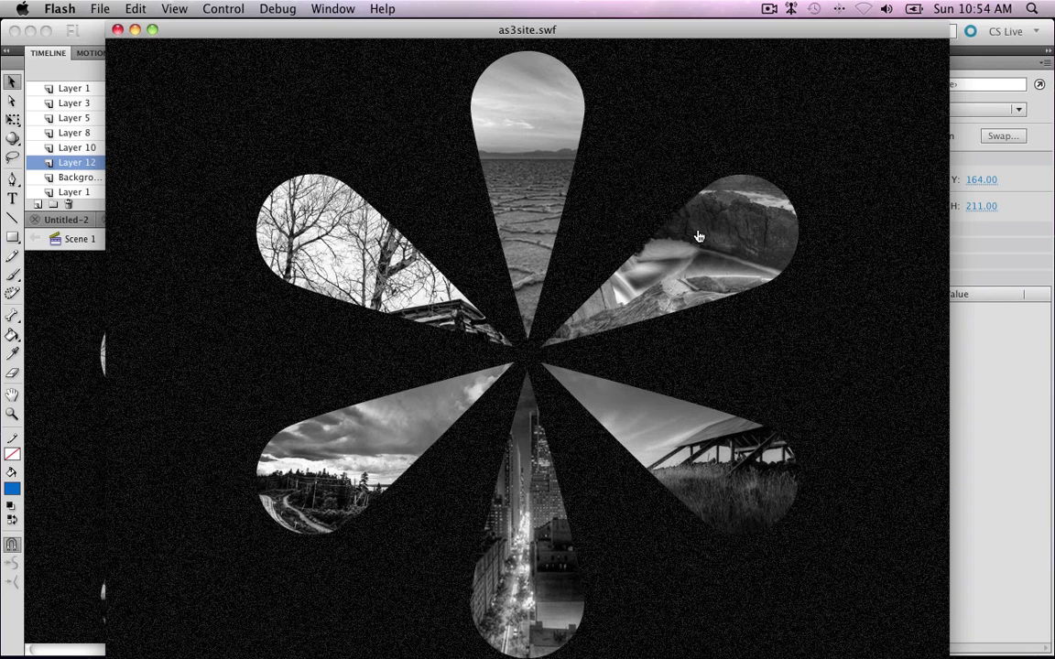
click(117, 29)
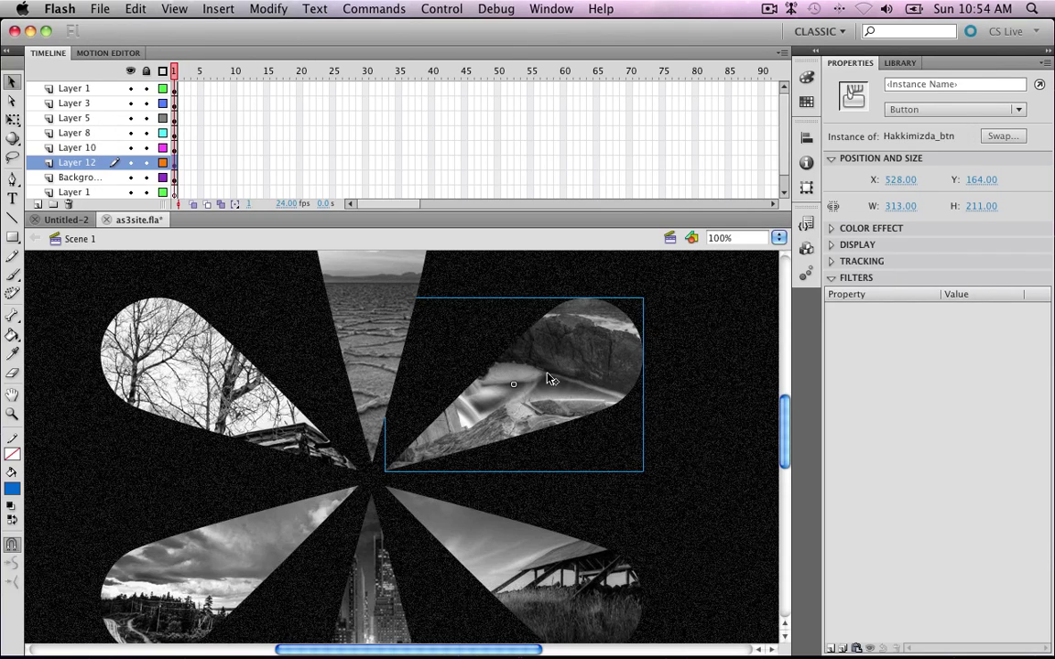
Open the Hakkimizda_btn symbol for editing and insert a keyframe in its Hit frame
double_click(562, 377)
click(272, 91)
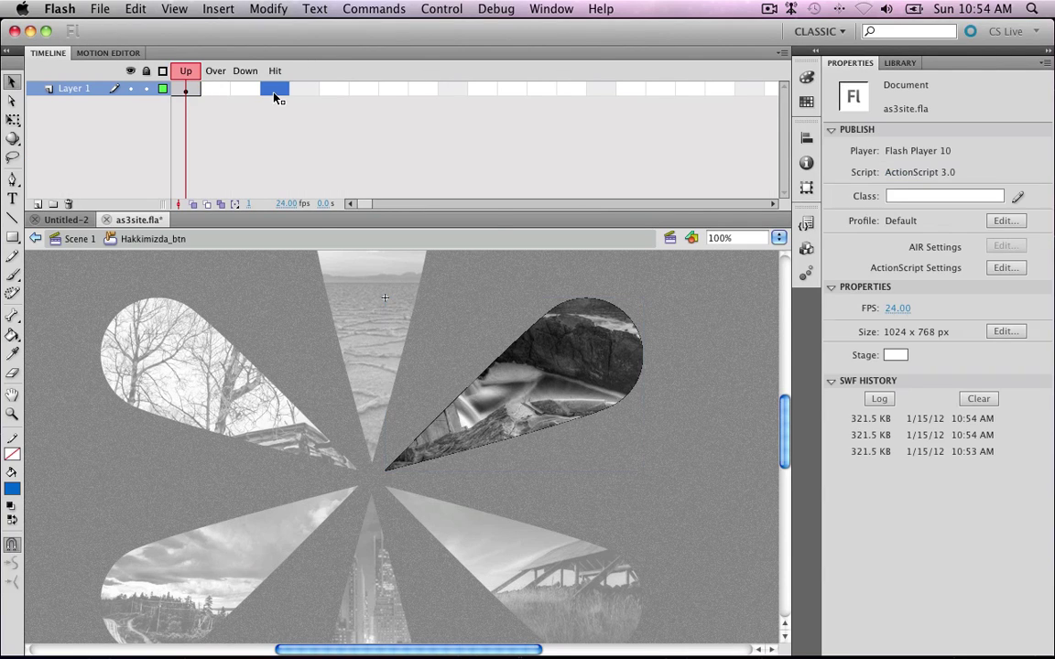
right_click(274, 89)
click(321, 198)
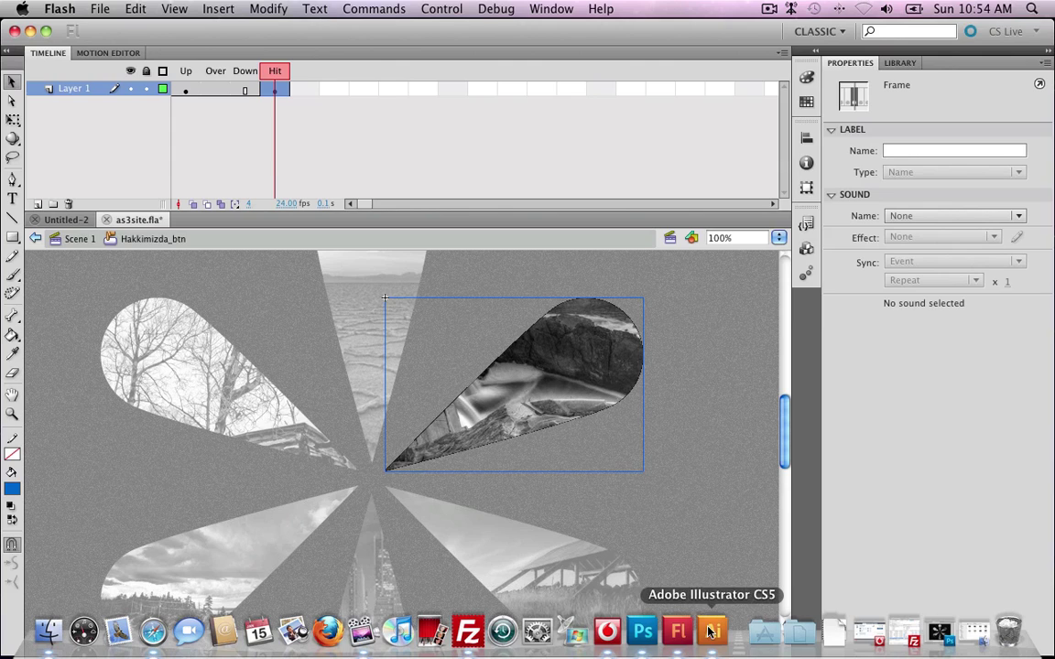
Copy the matching upper-right magenta petal in Illustrator and paste it into Flash's Hit frame using the AI File Importer preferences, maintaining layers
click(612, 572)
click(618, 263)
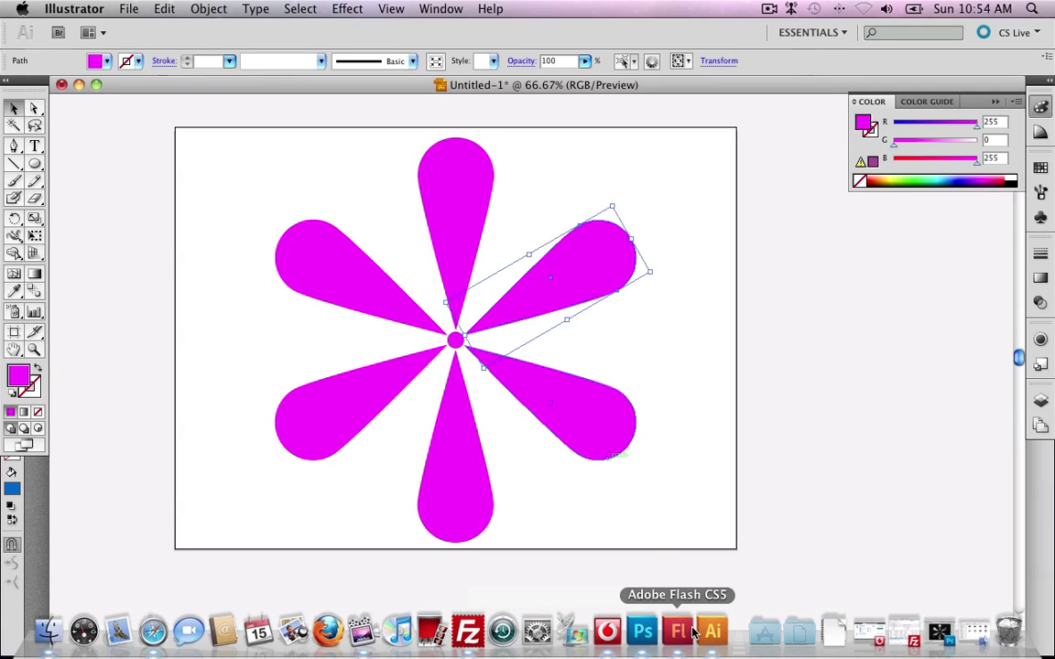
click(678, 631)
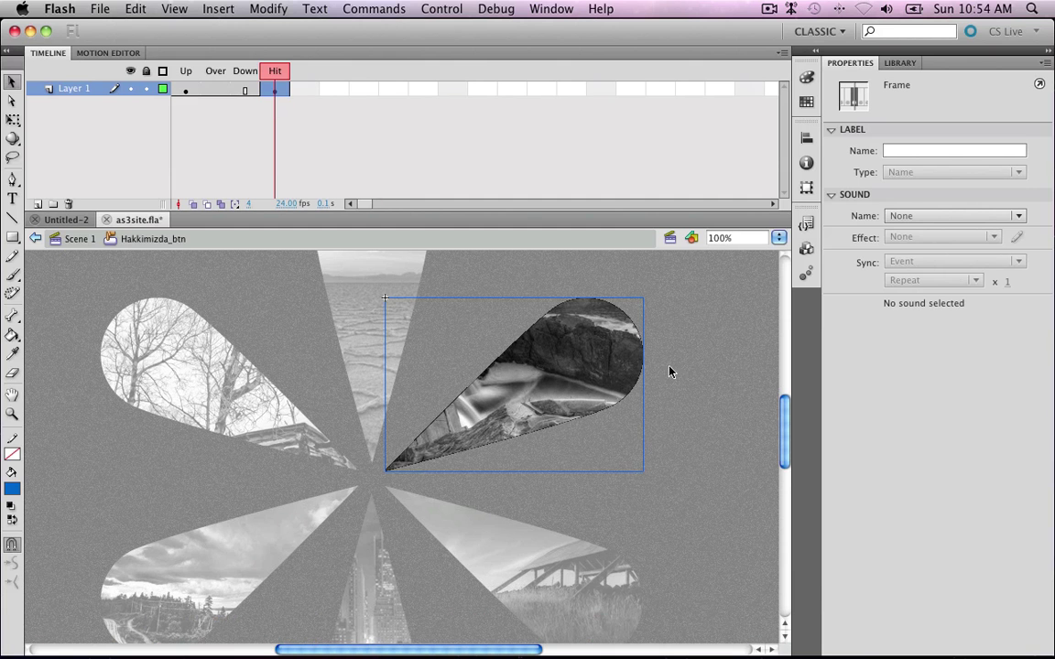
right_click(671, 364)
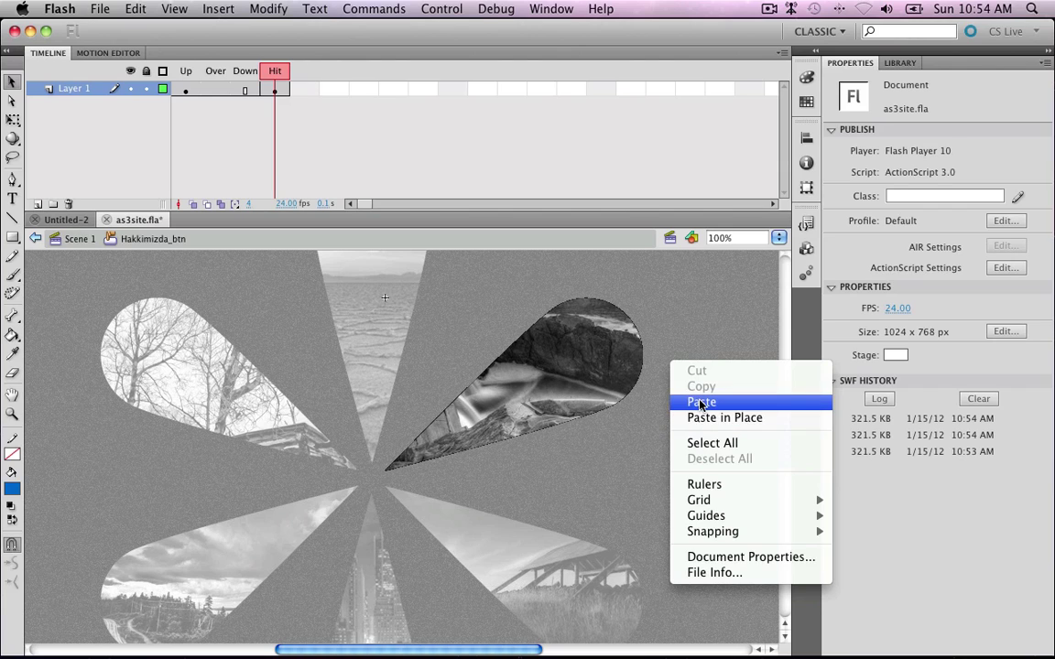
click(701, 402)
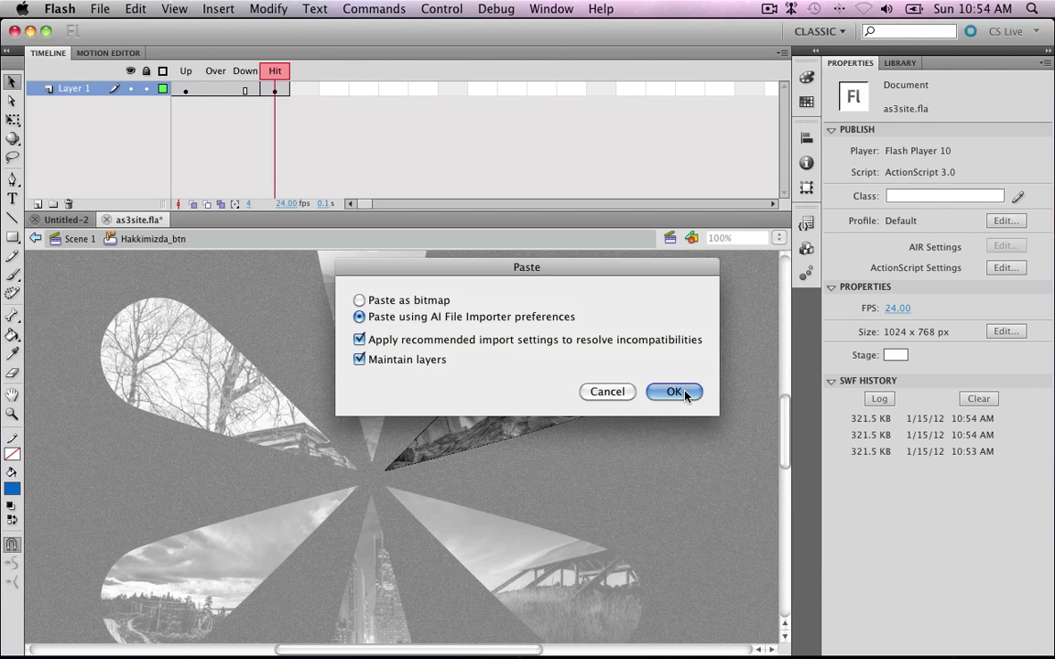
click(677, 392)
Align the magenta petal over the photo at X 0.40, Y 1.00 and break it apart
mouse_move(425, 458)
mouse_down()
mouse_move(568, 388)
mouse_move(495, 424)
mouse_move(540, 423)
mouse_move(586, 364)
mouse_move(568, 379)
mouse_move(591, 406)
mouse_up()
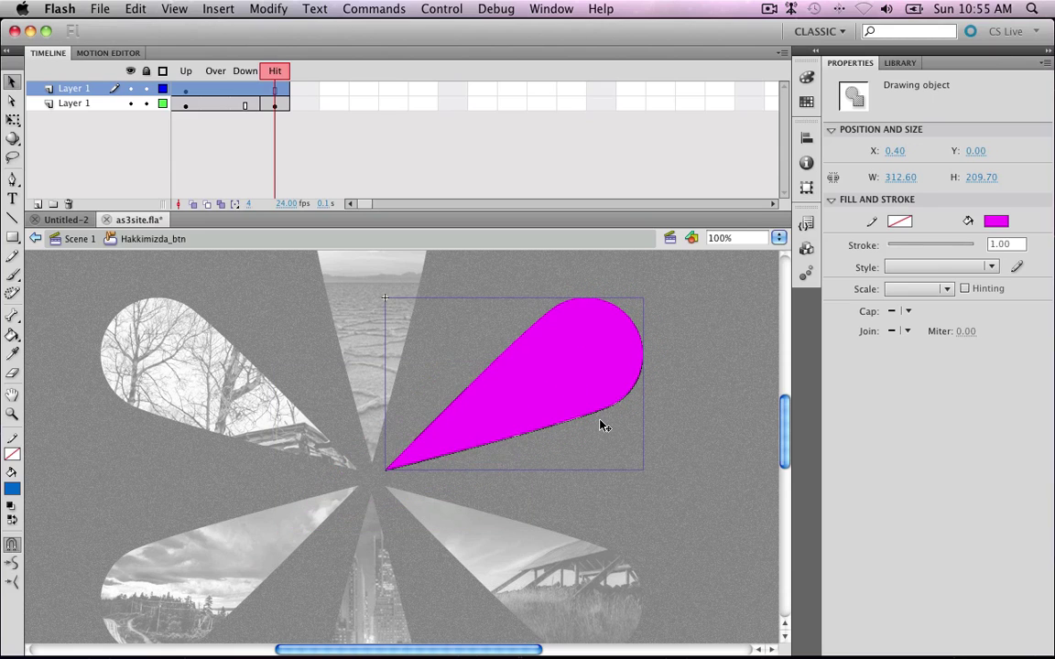
key(Down)
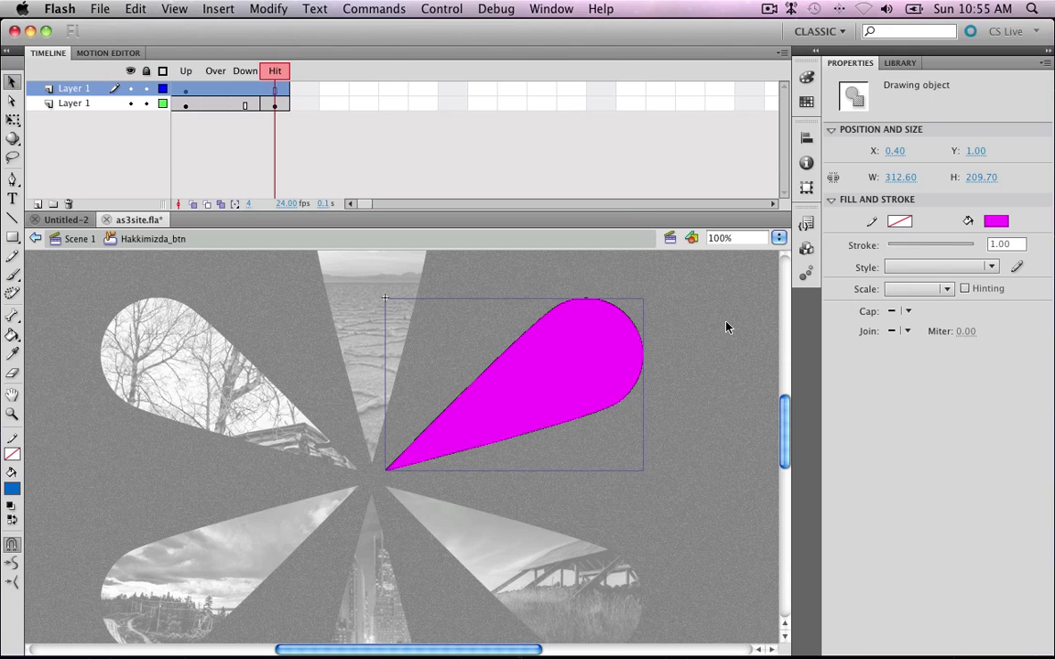
key(super+b)
Insert a Hit keyframe on the magenta petal's layer and delete the shape from the frames before it
click(274, 90)
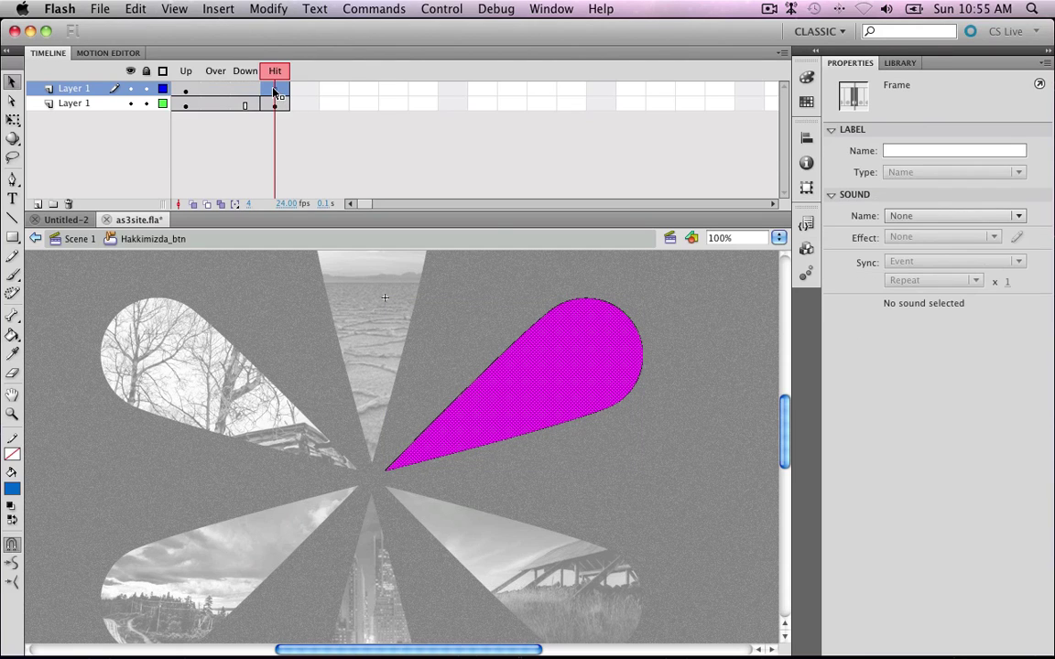
right_click(274, 90)
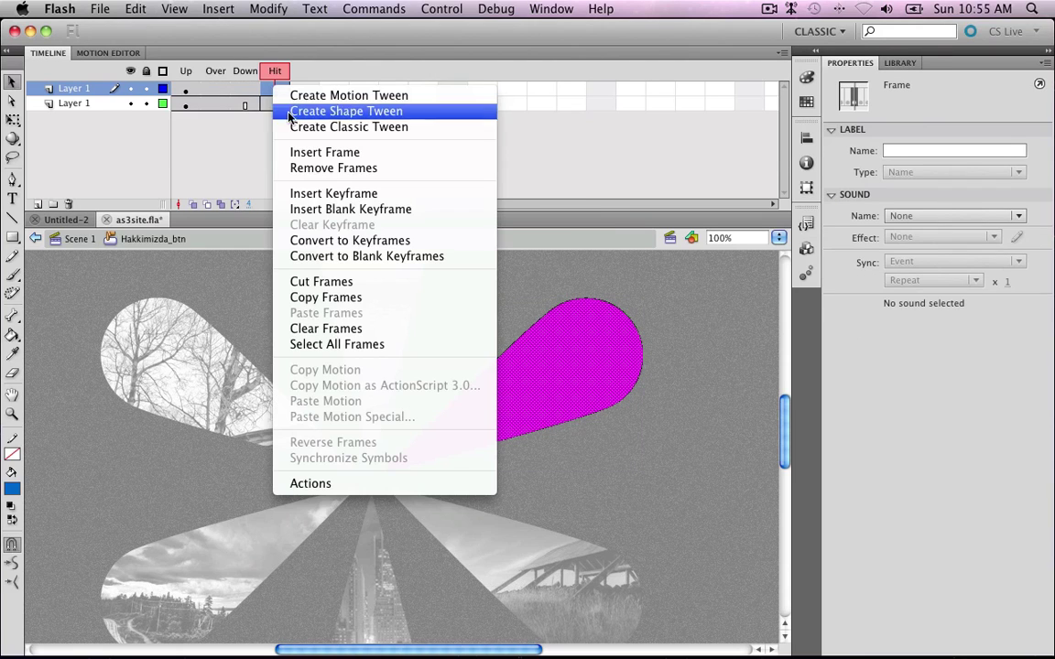
click(314, 194)
click(225, 92)
key(Delete)
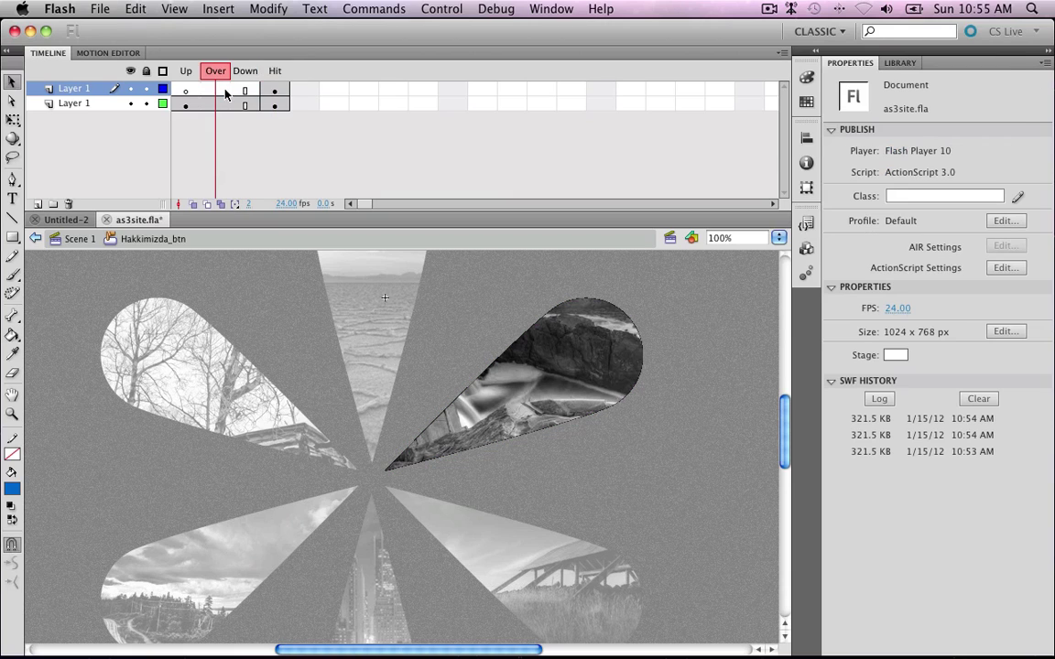
Try clearing the photo from the lower layer's Hit frame and test the petal's rollover area
click(282, 108)
key(super+shift+a)
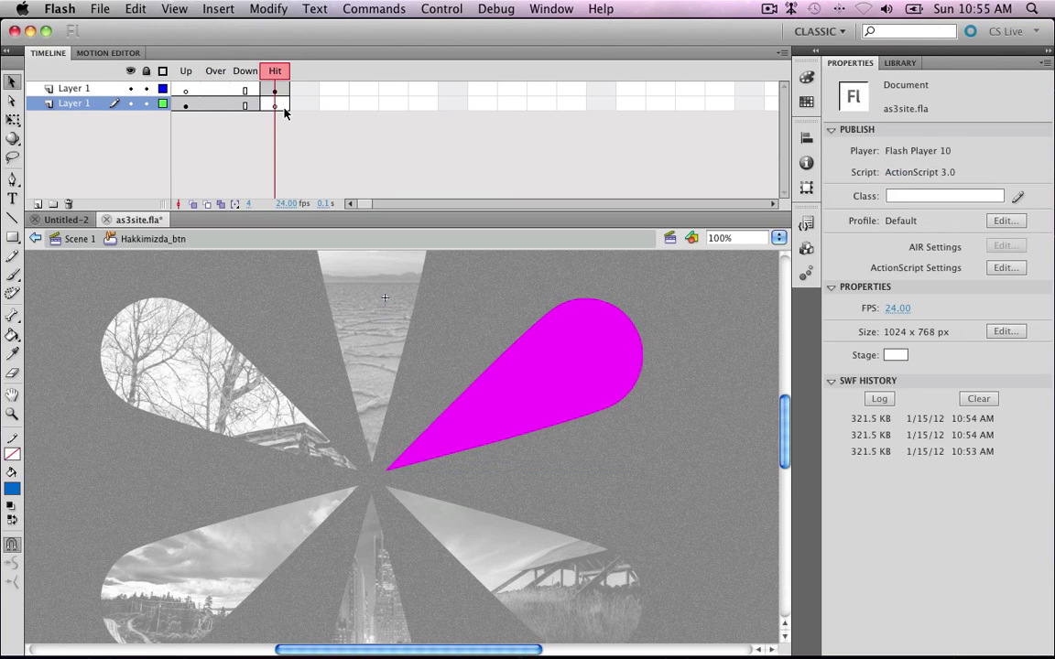
click(282, 107)
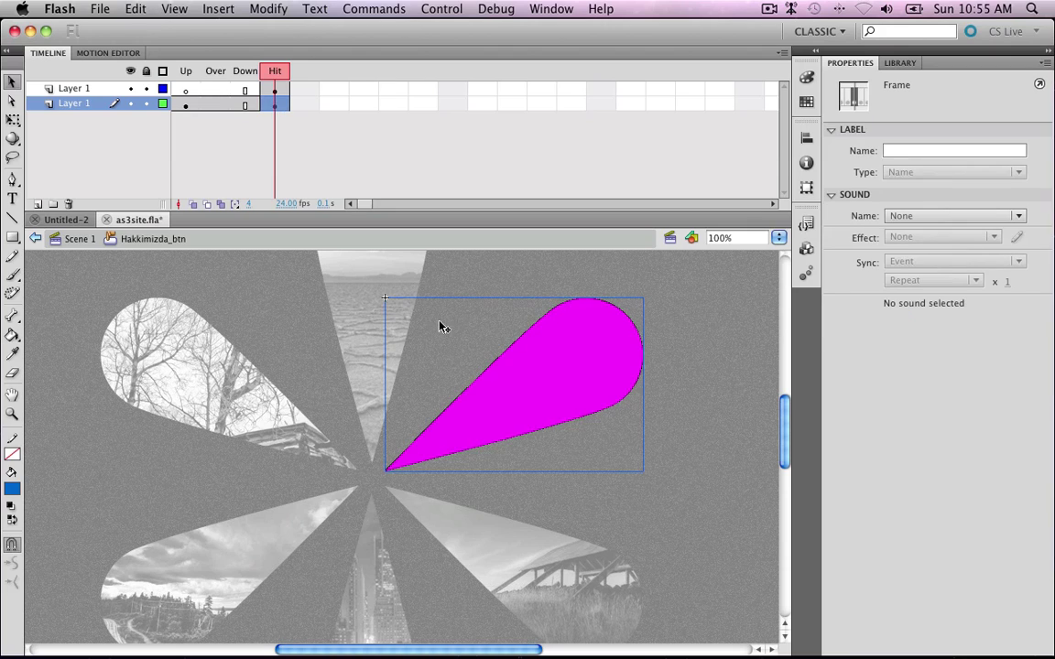
key(super+Return)
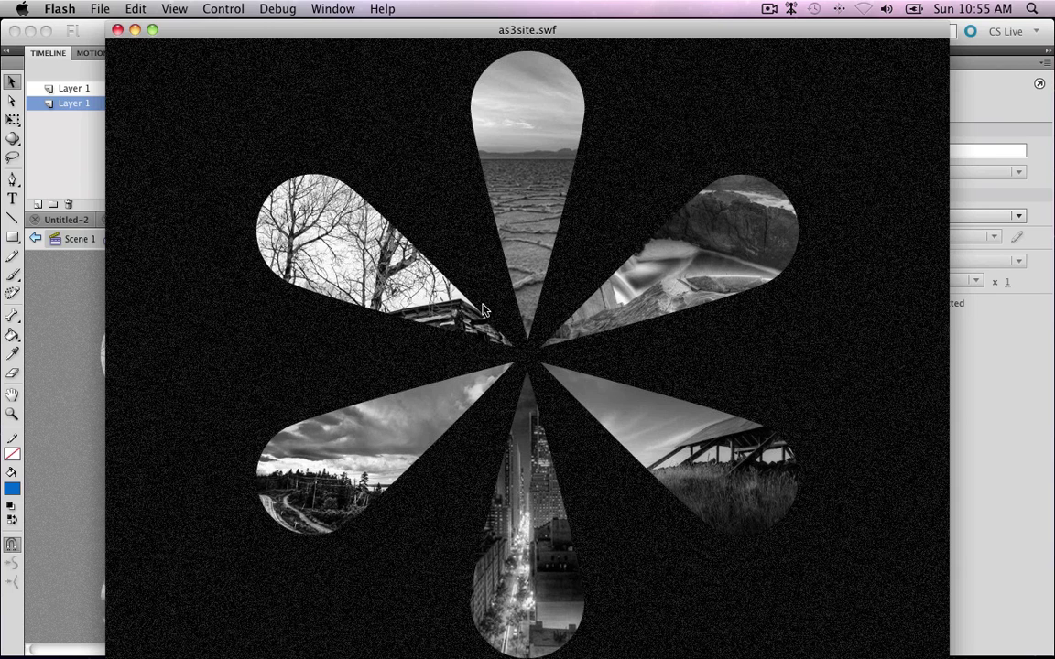
click(117, 30)
Delete the photo from the lower layer's Hit frame and test the petal-shaped hit area
click(279, 114)
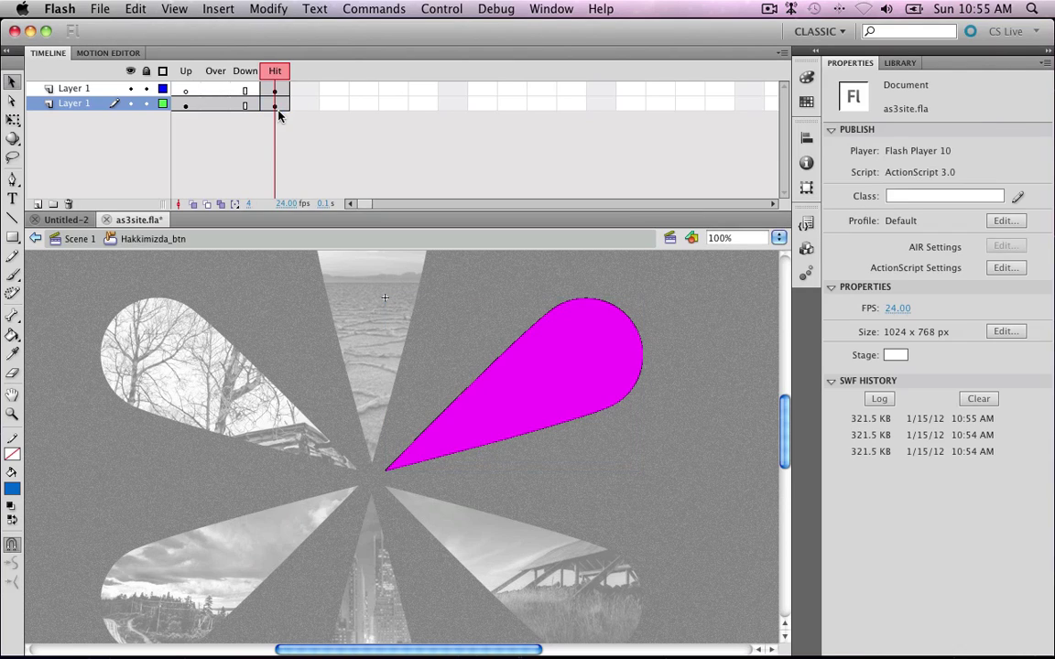
click(275, 106)
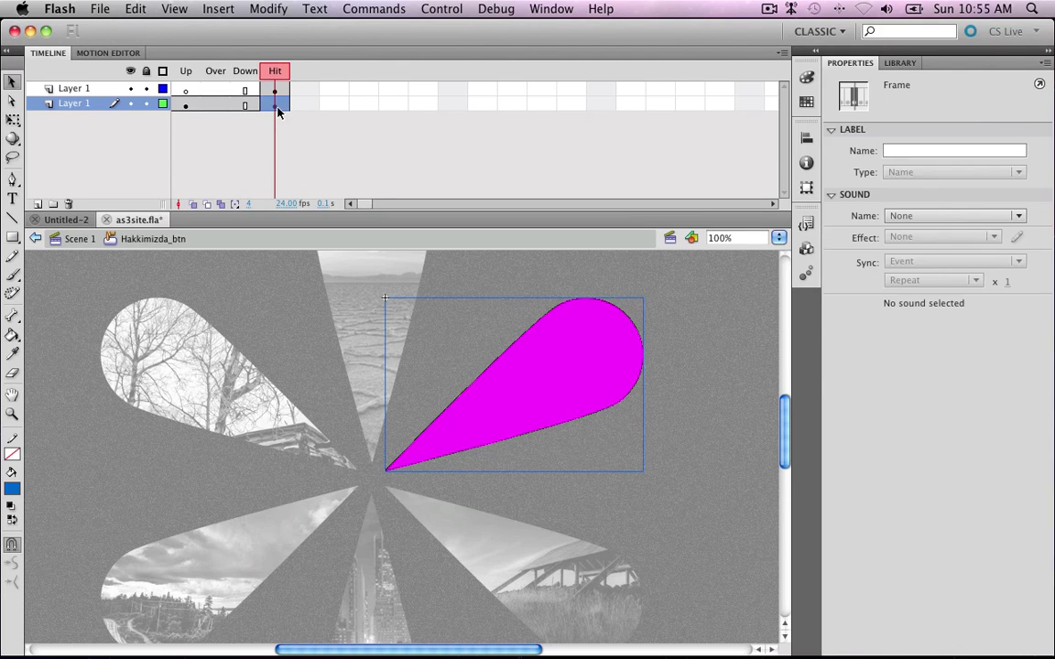
click(279, 112)
key(super+Return)
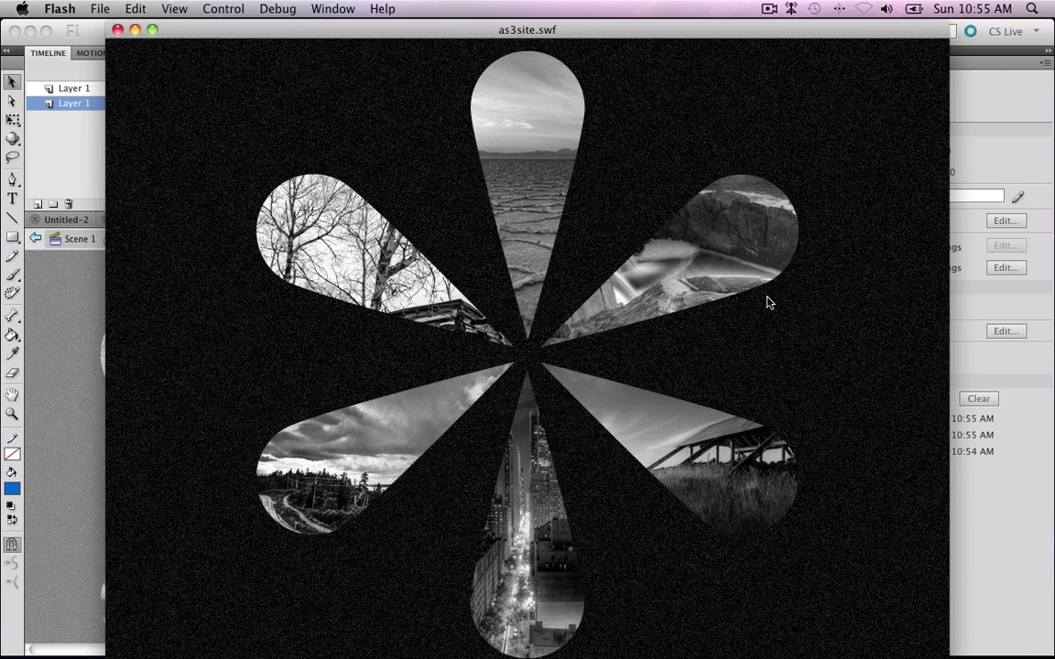
click(117, 29)
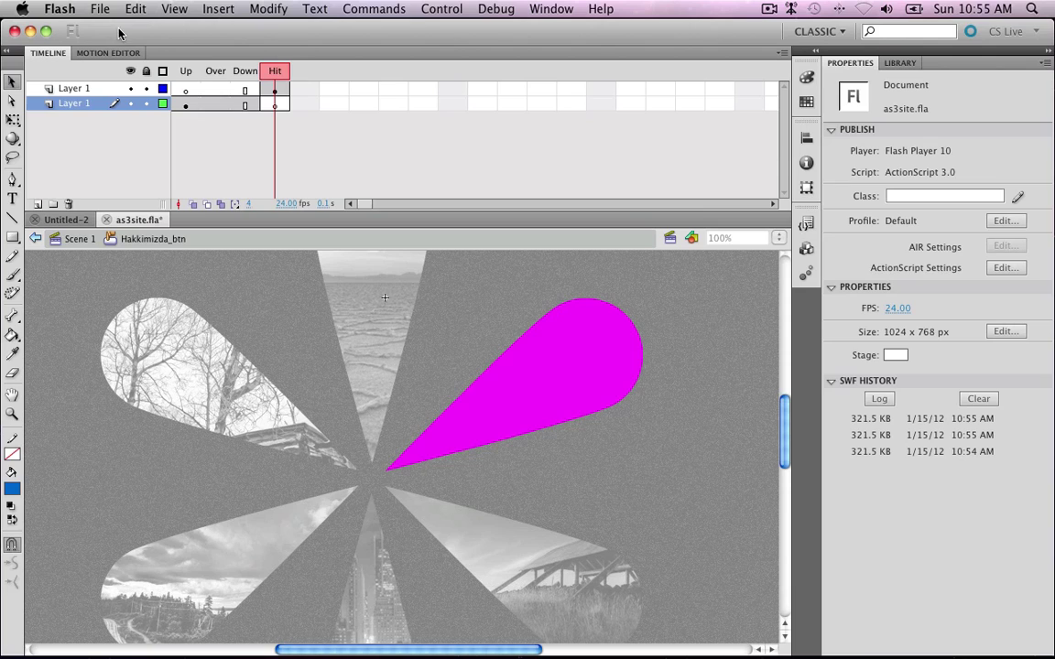
Insert keyframes in the Over and Down frames of the photo layer
click(220, 105)
right_click(219, 105)
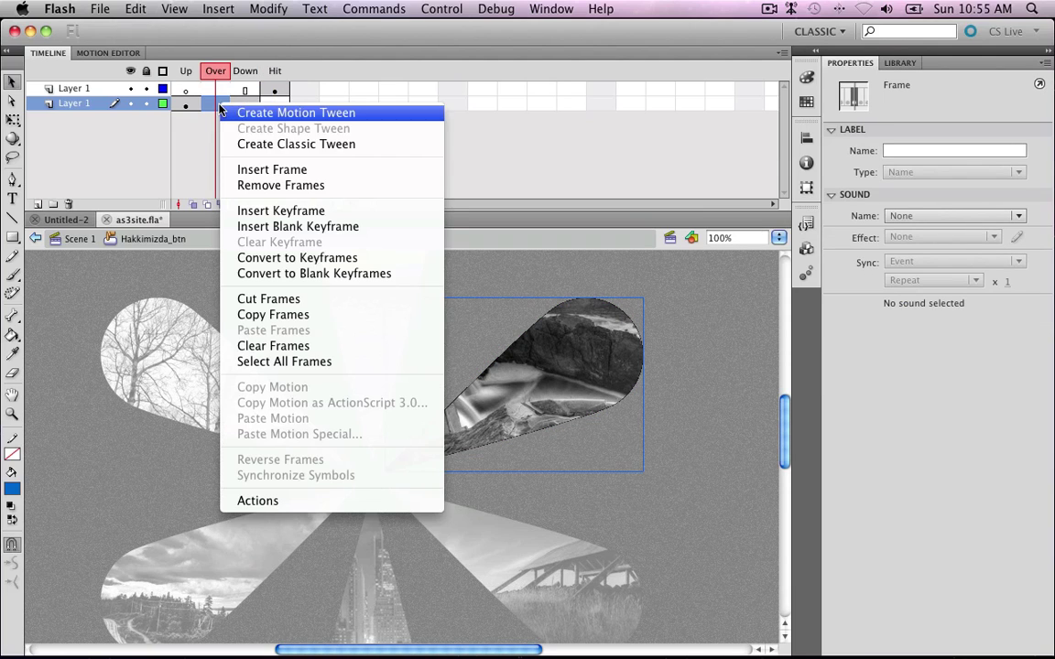
click(257, 211)
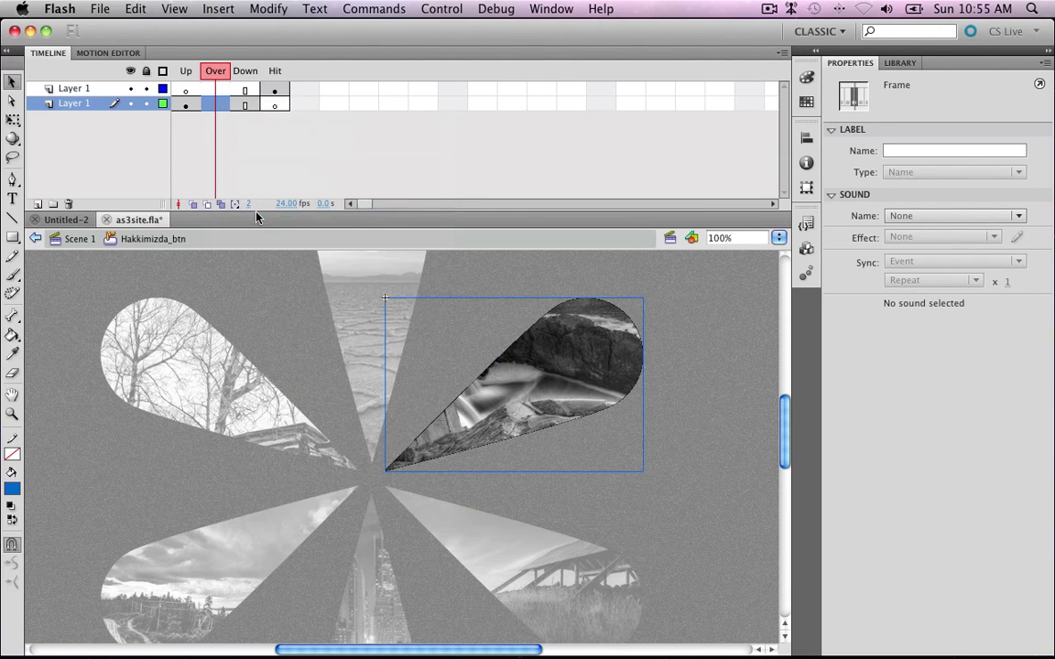
click(245, 106)
right_click(244, 105)
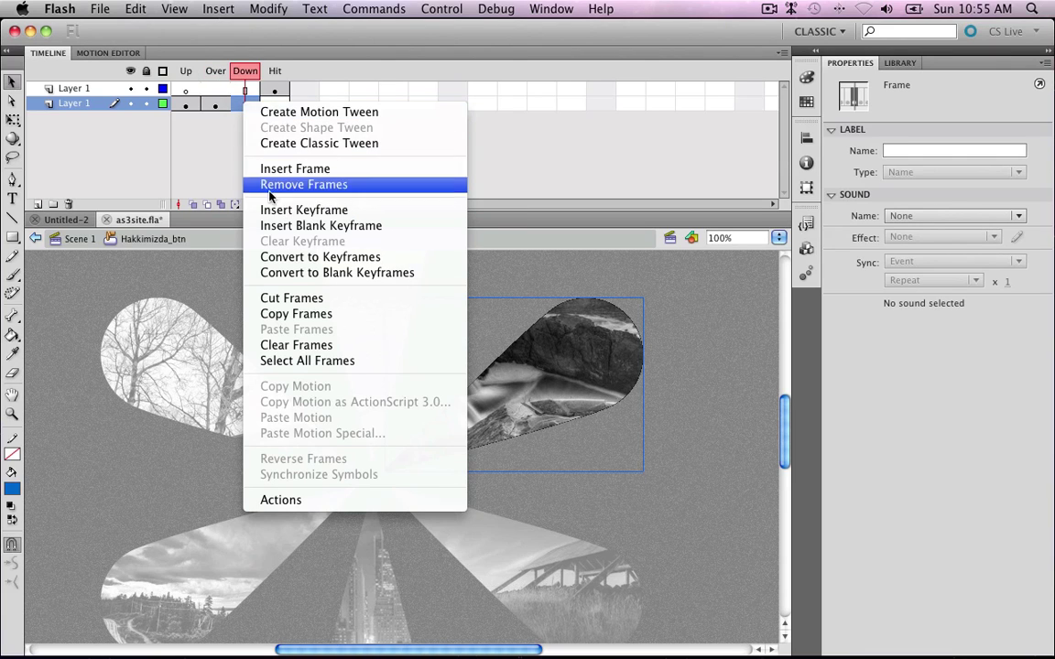
click(272, 210)
Convert the photo in the lower layer's Over frame into a movie clip named hak_over
click(217, 105)
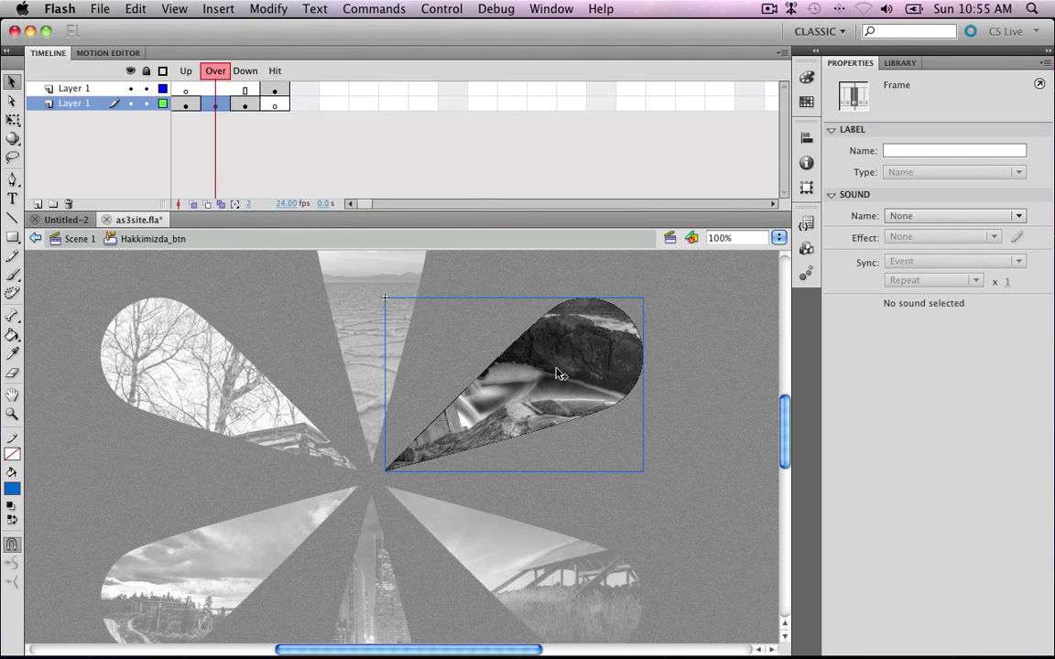
right_click(555, 371)
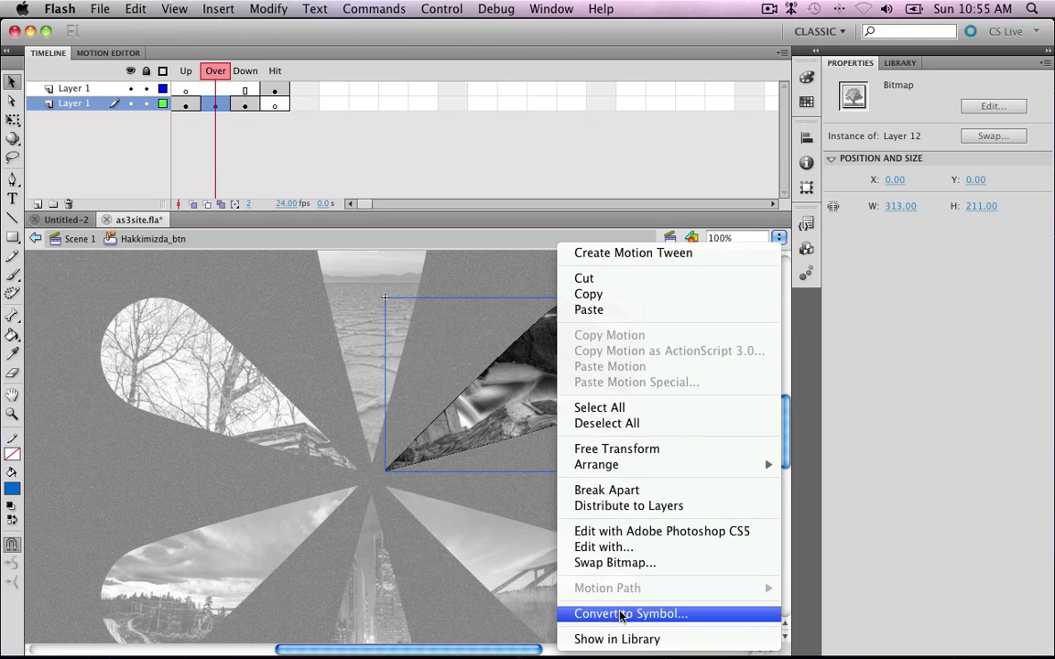
click(622, 614)
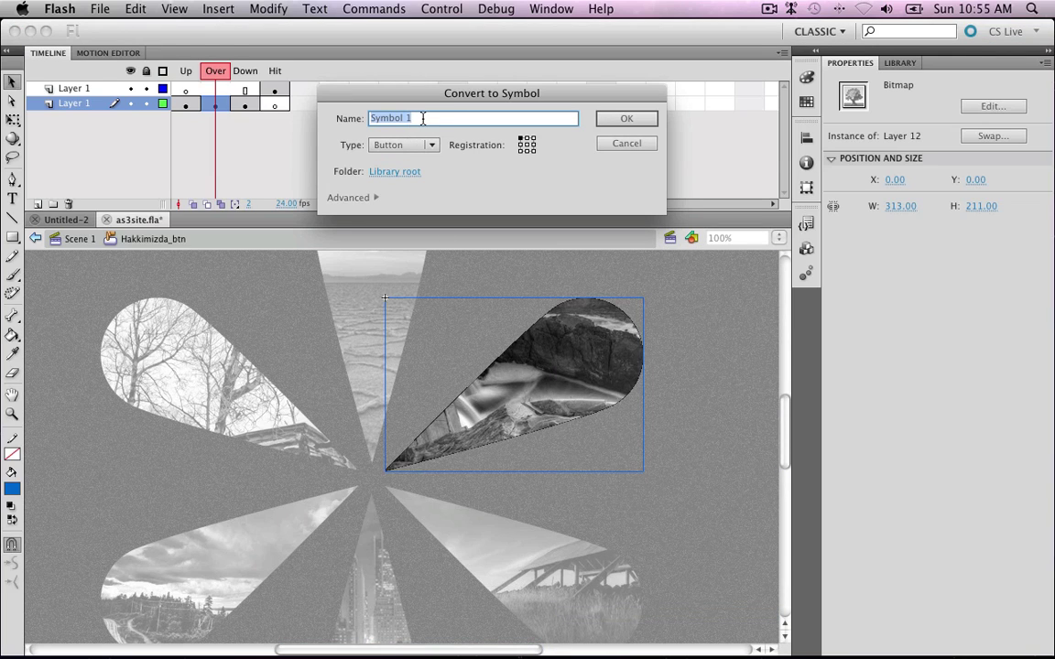
click(431, 144)
click(426, 133)
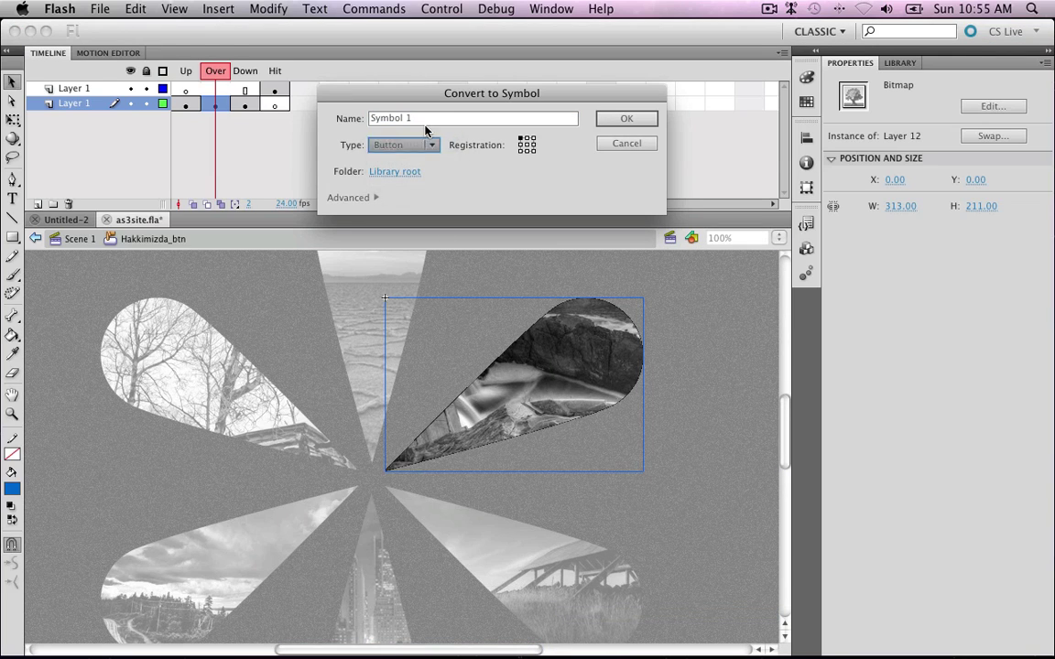
text(hak)
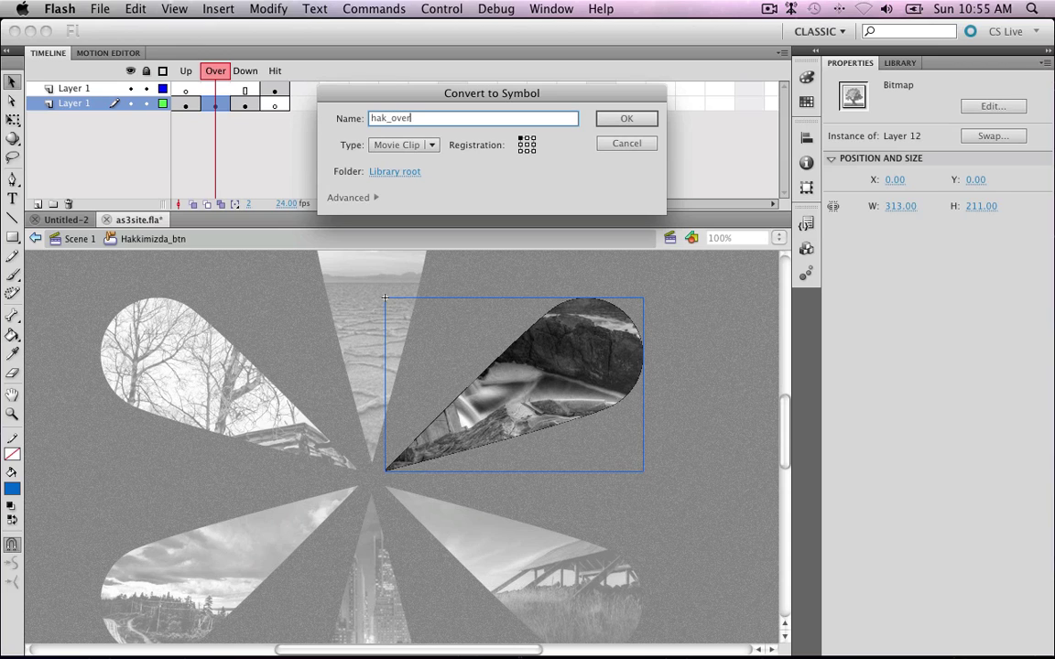
text(_over)
key(Return)
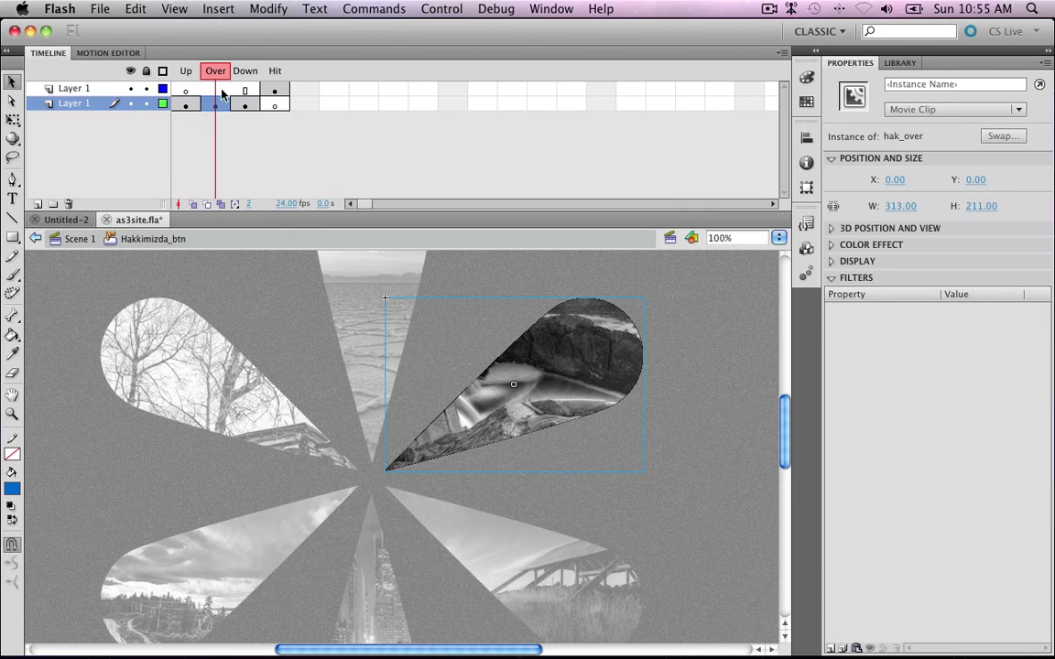
Open the hak_over clip and convert the photo inside it into a movie clip named hak_animation
double_click(565, 343)
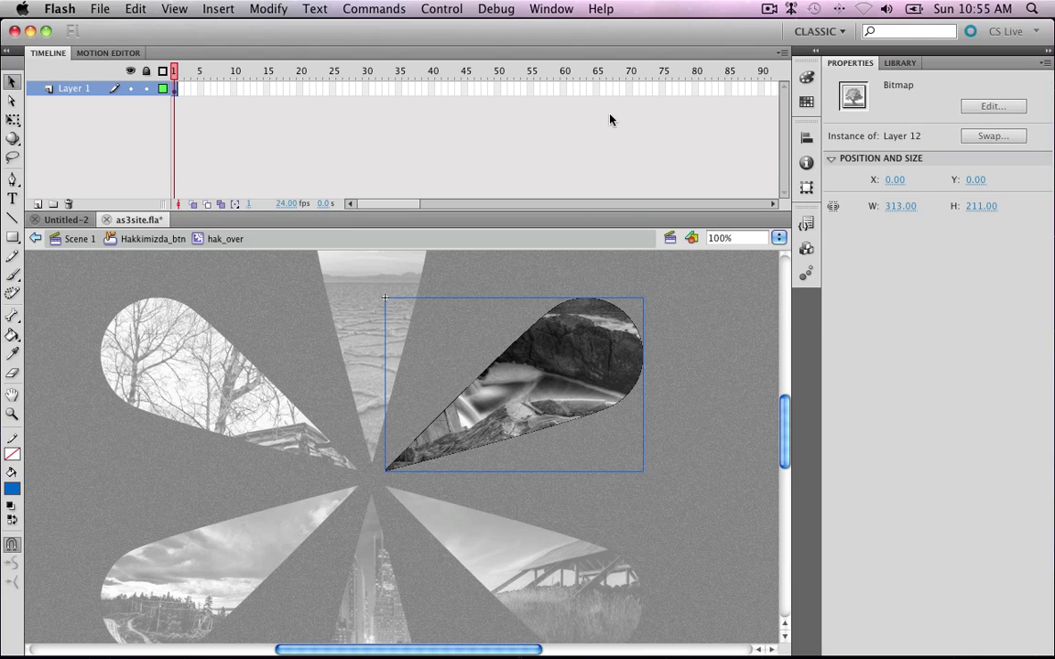
right_click(579, 342)
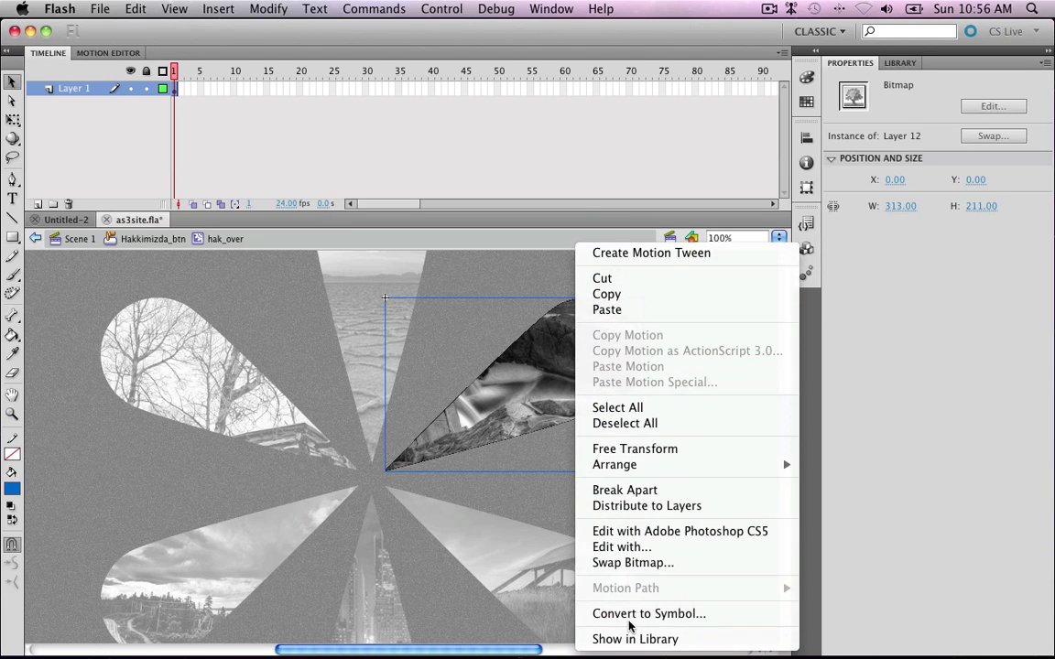
click(632, 615)
text(hak_animation)
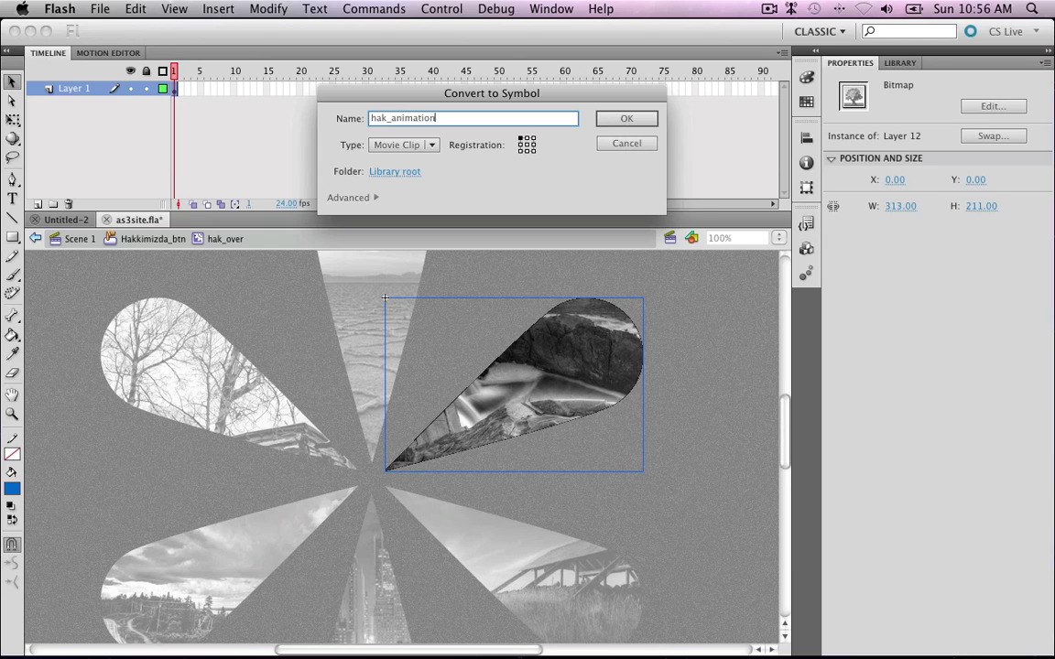
key(Return)
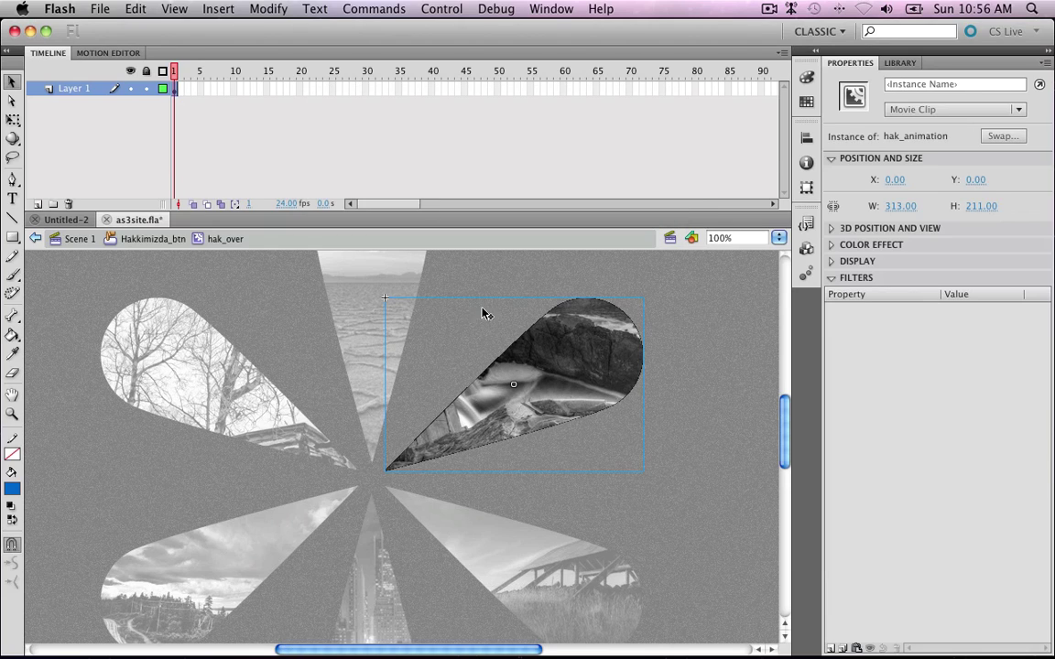
Insert a keyframe at frame 30 of the hak_over timeline
click(364, 89)
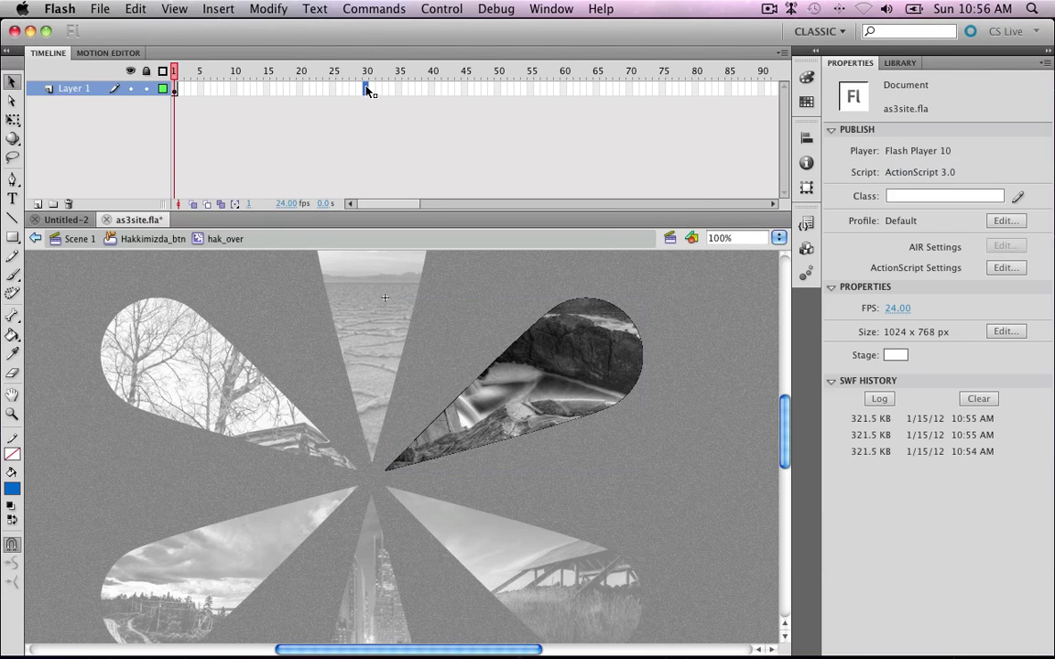
right_click(364, 89)
click(404, 193)
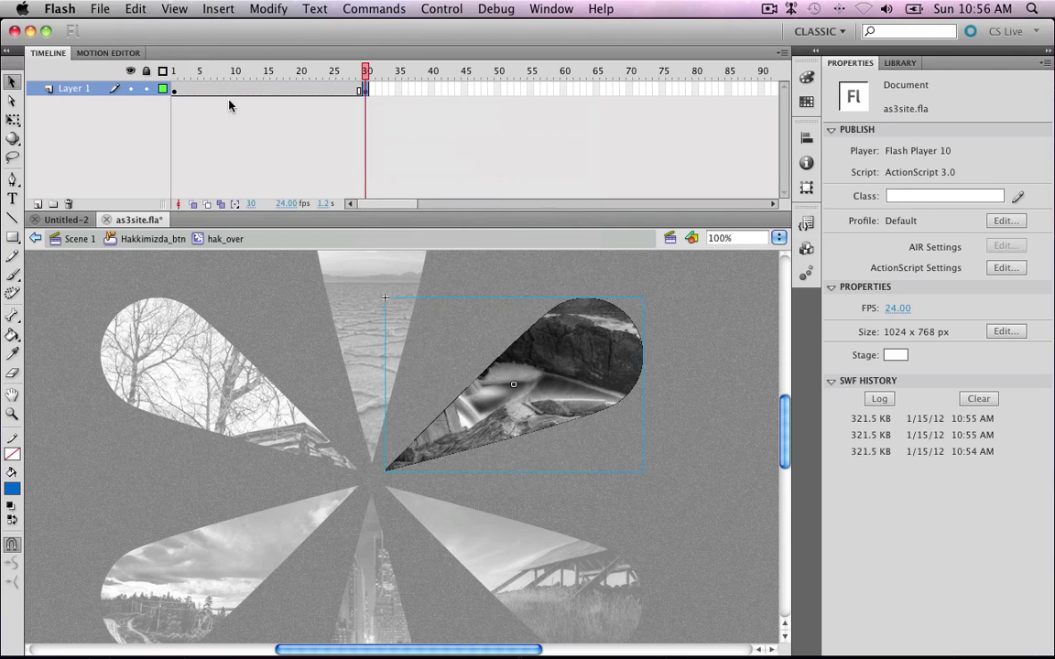
Add a Glow filter to the petal at frame 1 with color #0099FF and a blur of 0 px
click(174, 89)
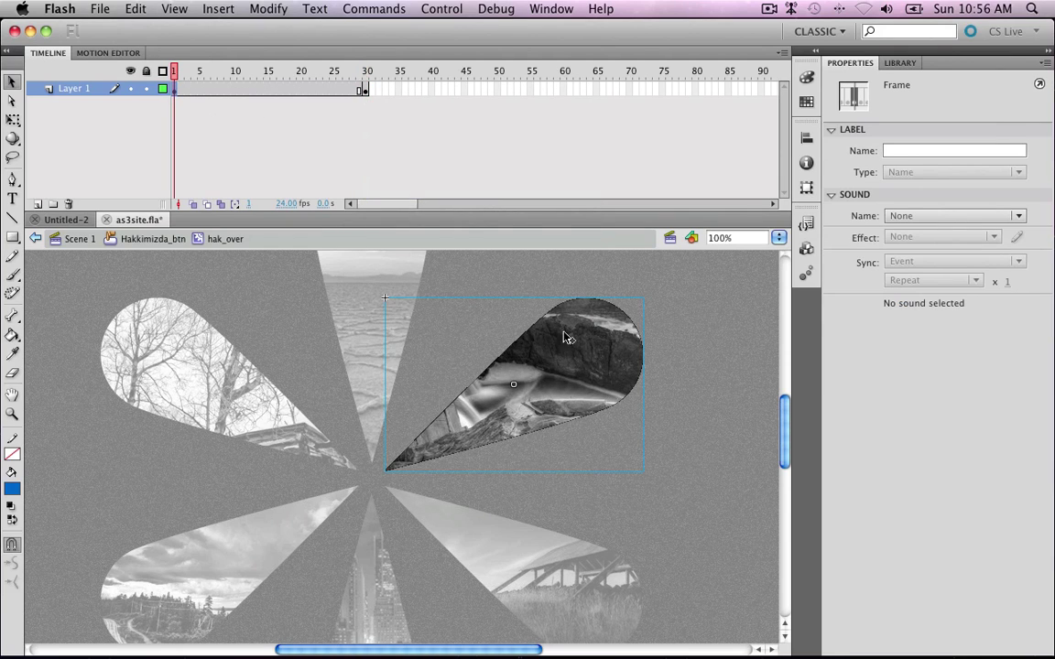
click(513, 291)
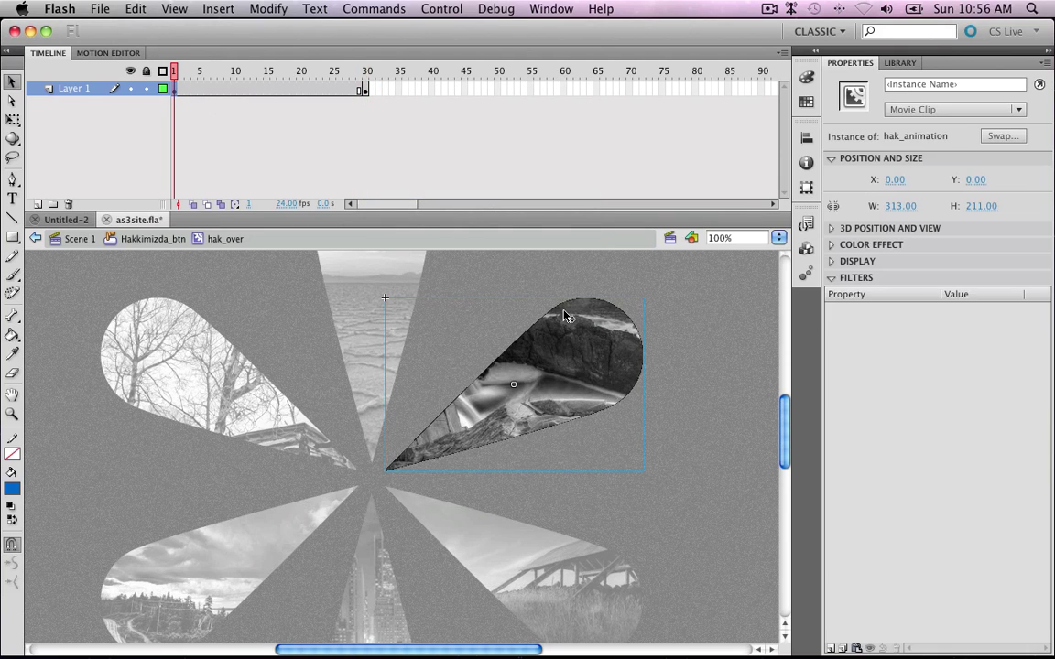
click(830, 647)
click(881, 573)
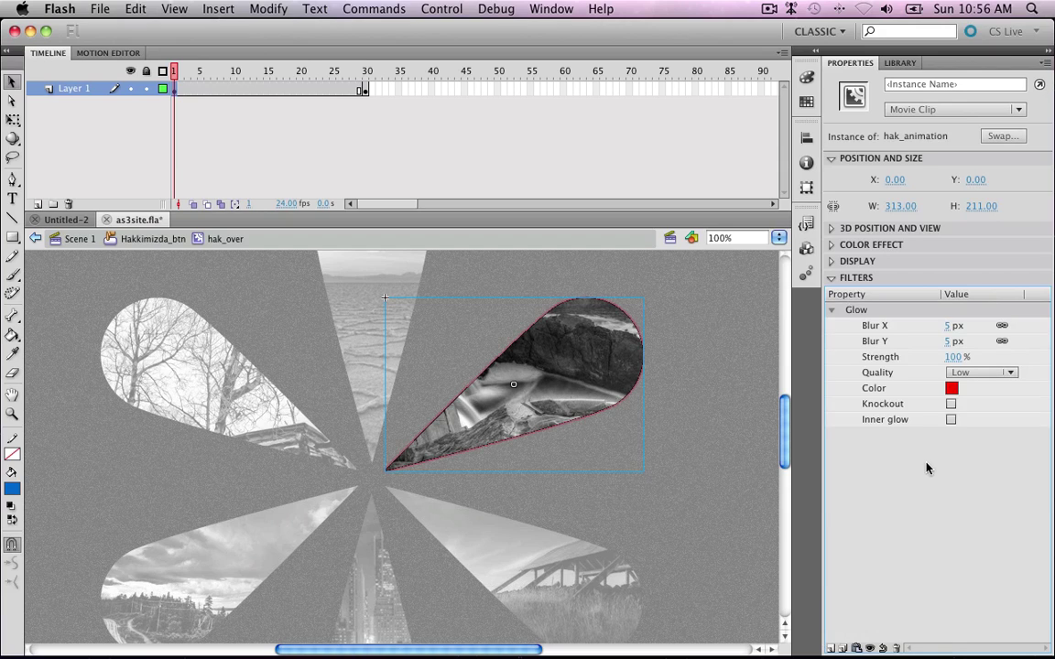
click(951, 388)
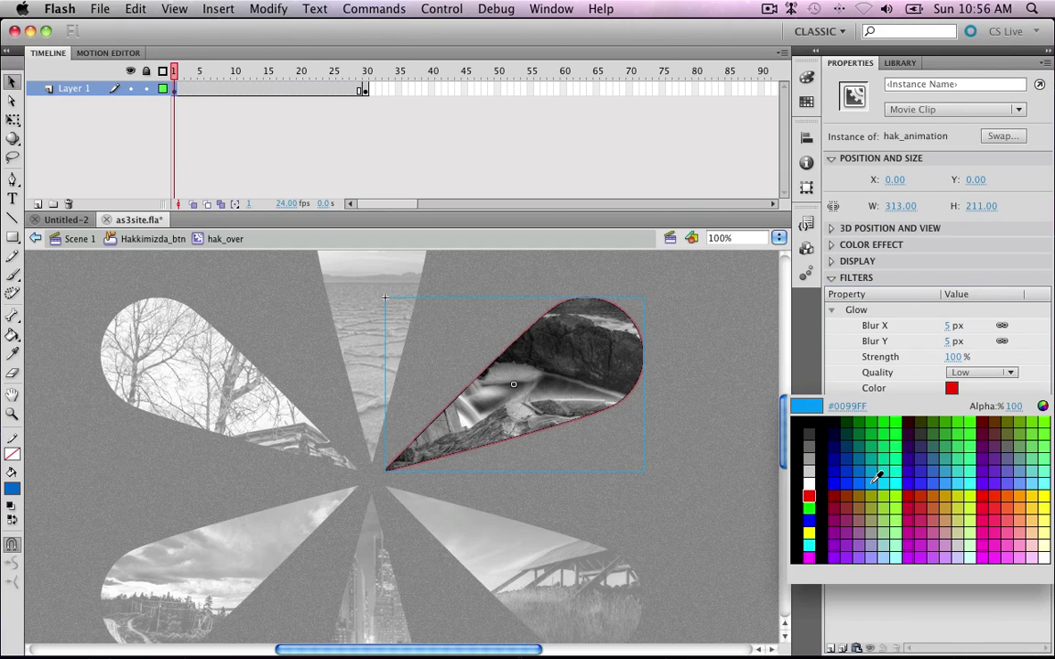
click(875, 471)
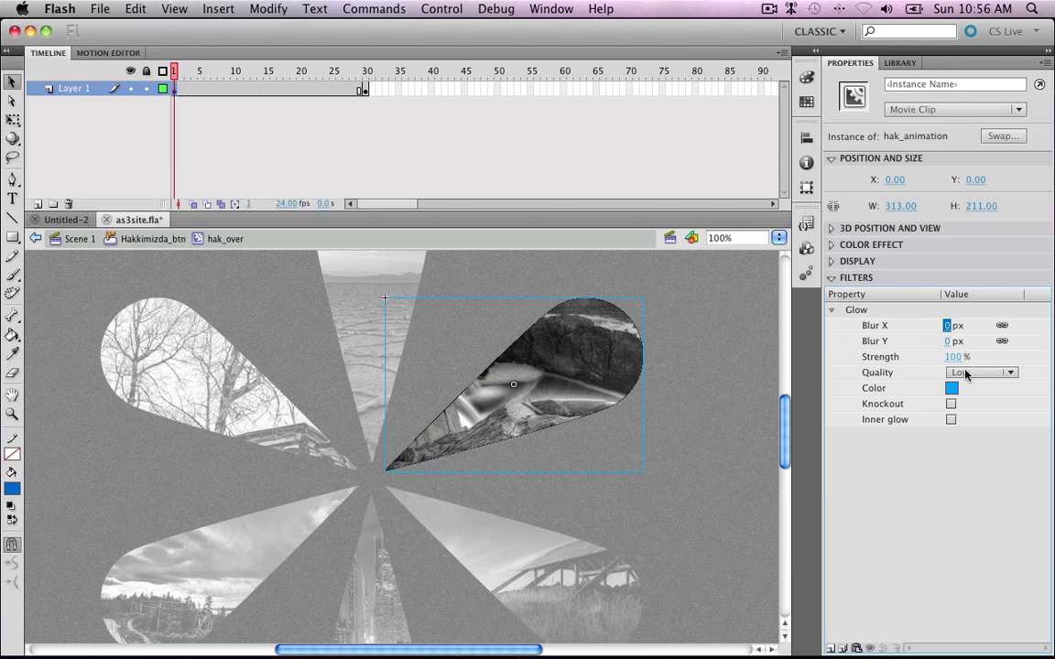
Open the Ana_over clip in Ana_btn's Over frame and check the glow color on its first keyframe
click(740, 353)
double_click(455, 295)
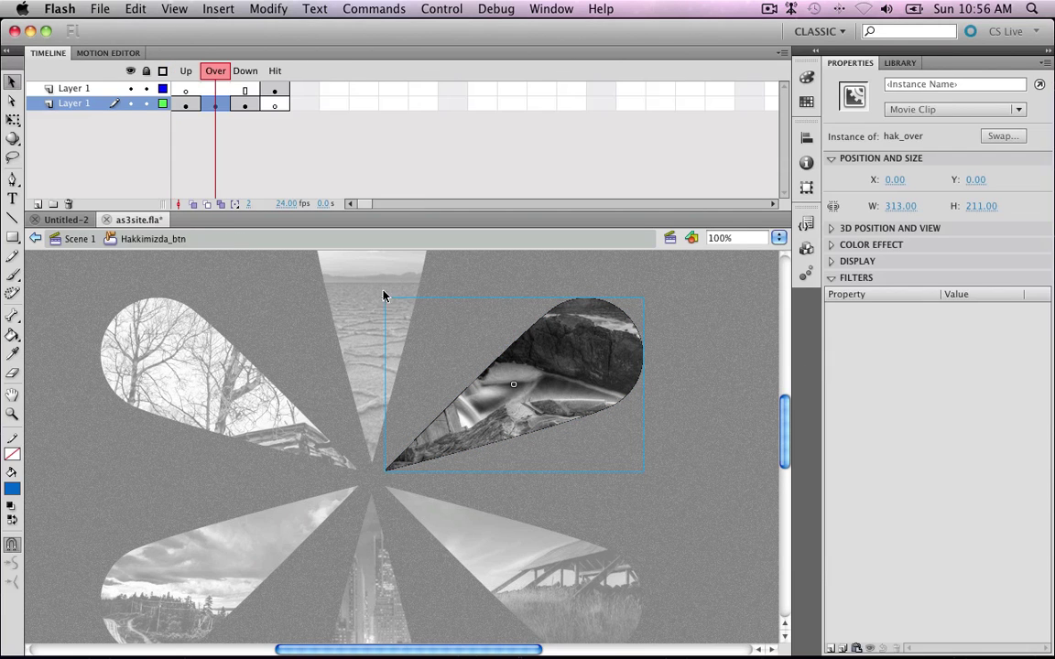
double_click(376, 288)
double_click(370, 282)
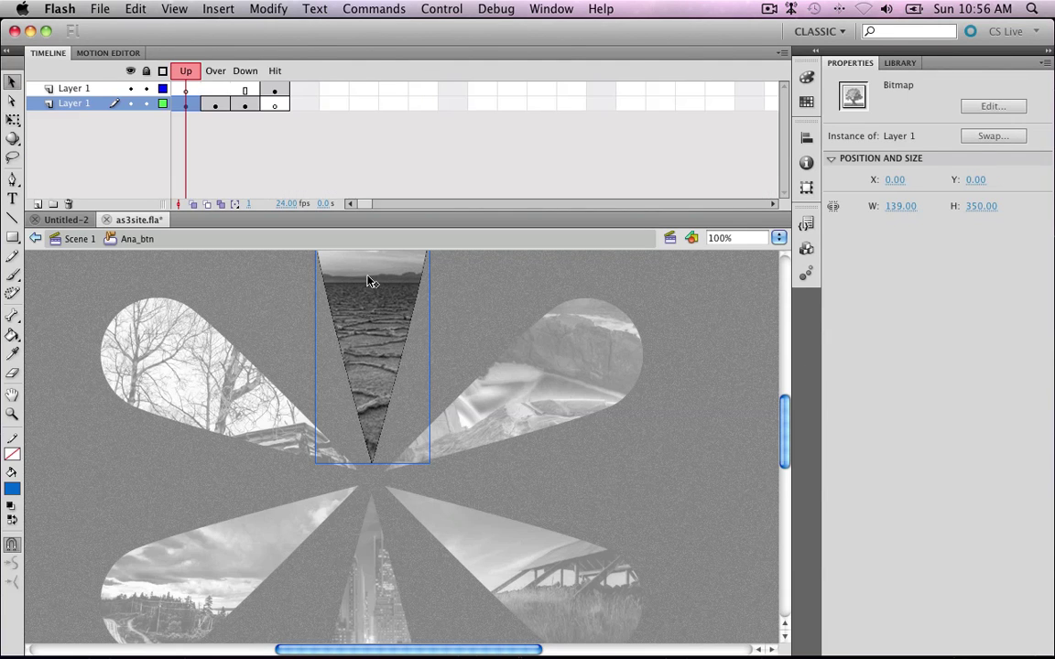
click(216, 104)
double_click(401, 316)
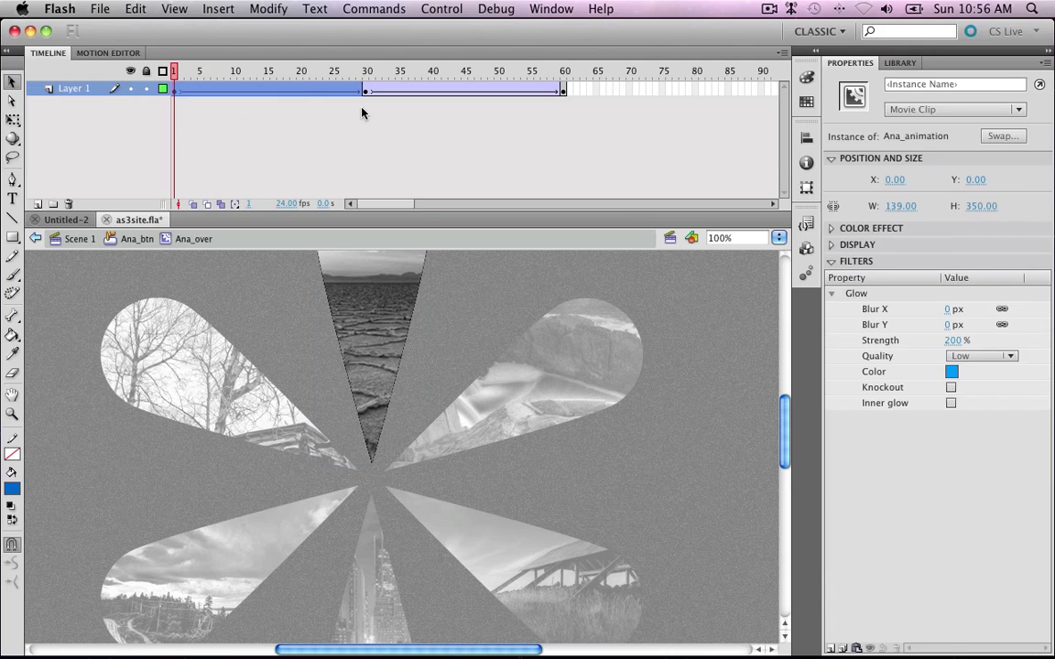
click(952, 373)
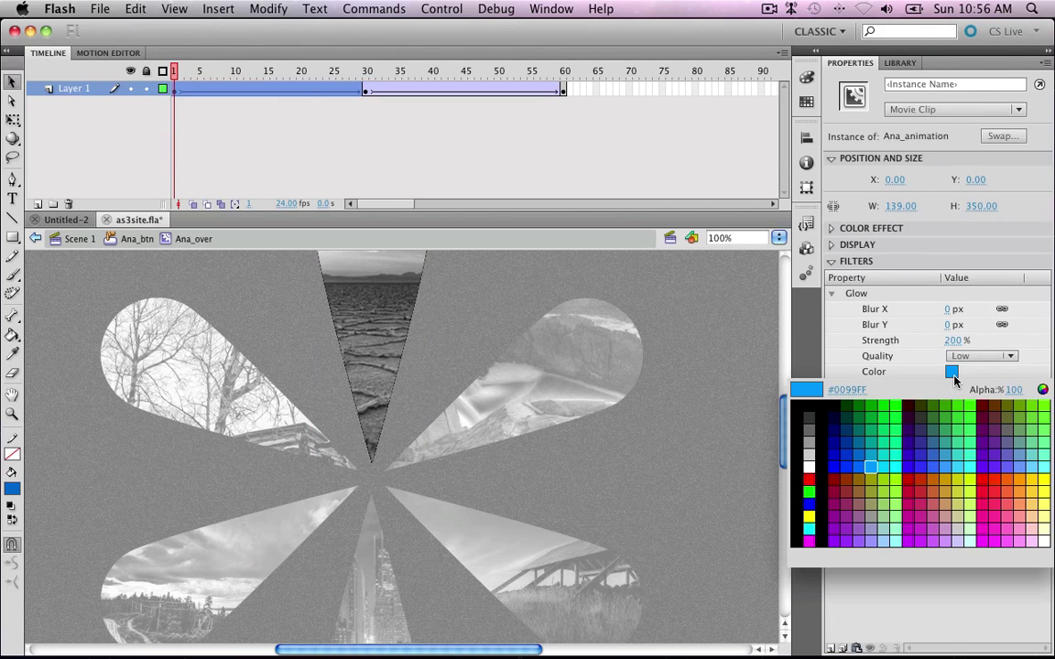
click(872, 467)
double_click(458, 293)
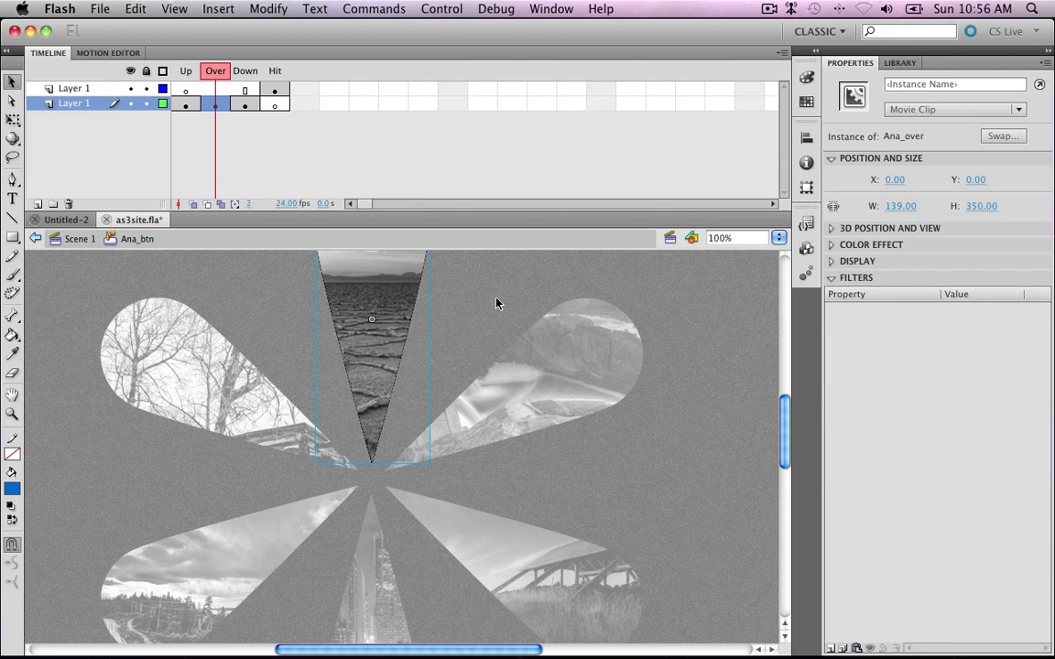
double_click(478, 287)
Reopen hak_over from Hakkimizda_btn's Over frame and check the petal's glow color at frame 1
double_click(554, 340)
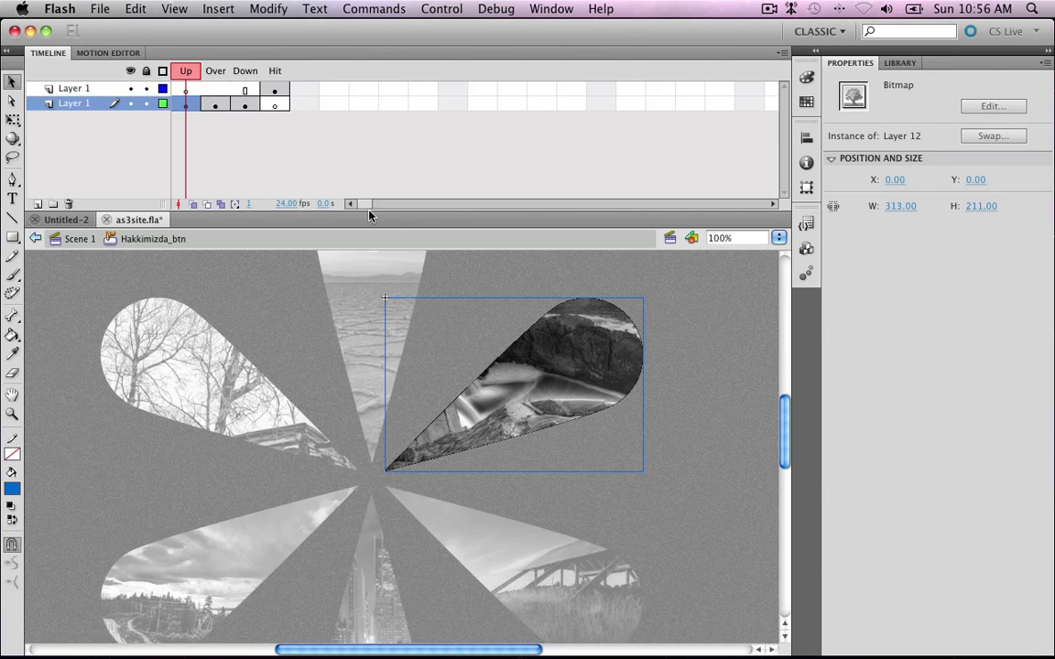
click(212, 103)
click(590, 373)
double_click(597, 383)
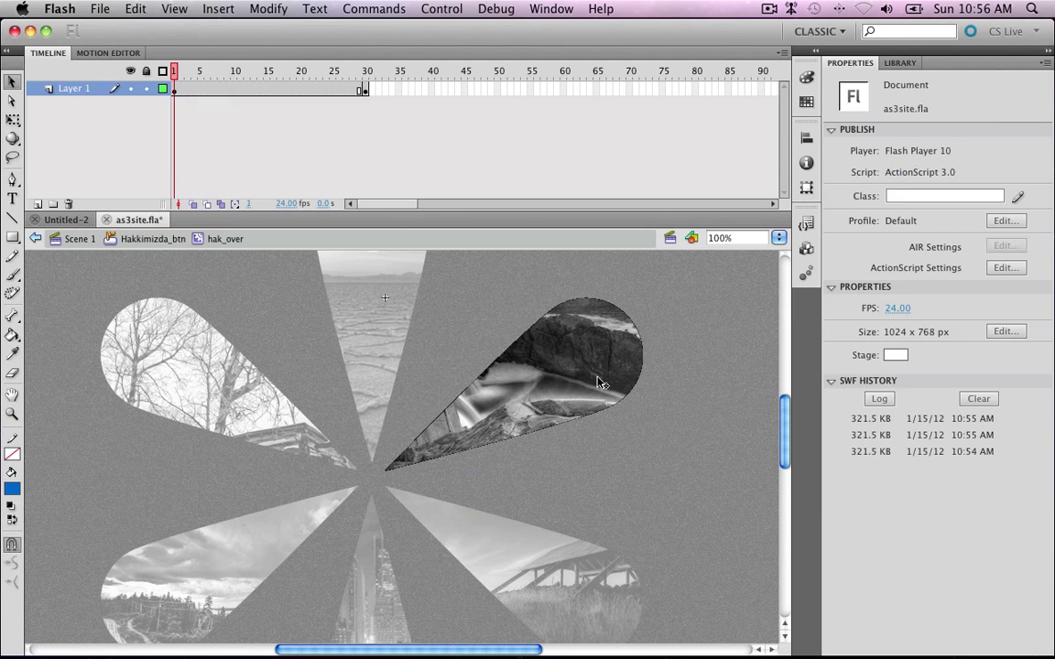
click(175, 91)
click(547, 352)
click(950, 389)
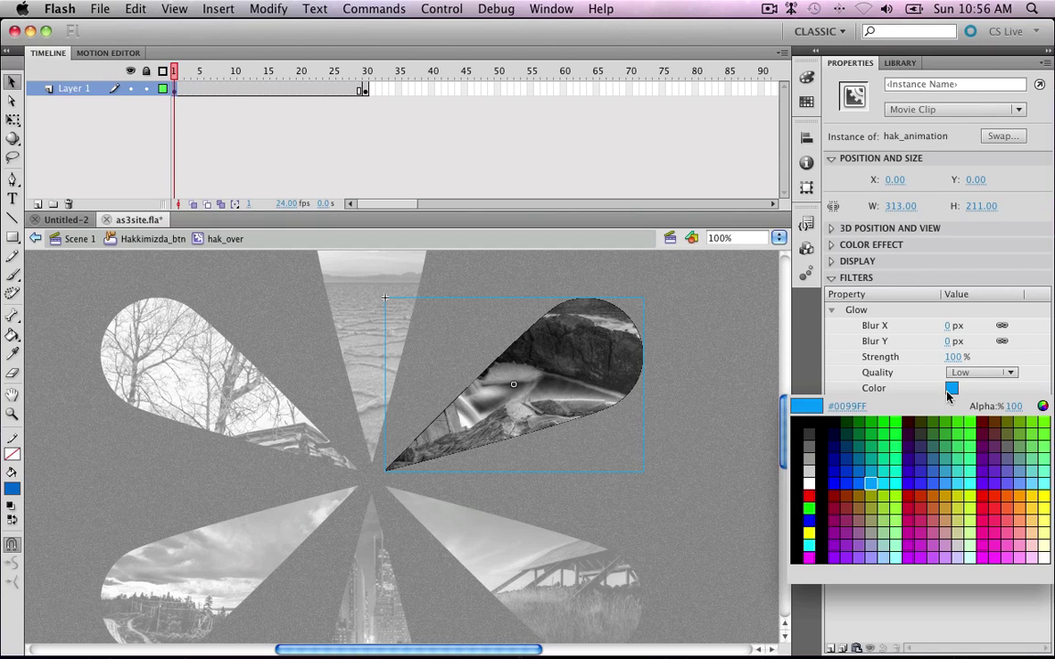
click(872, 482)
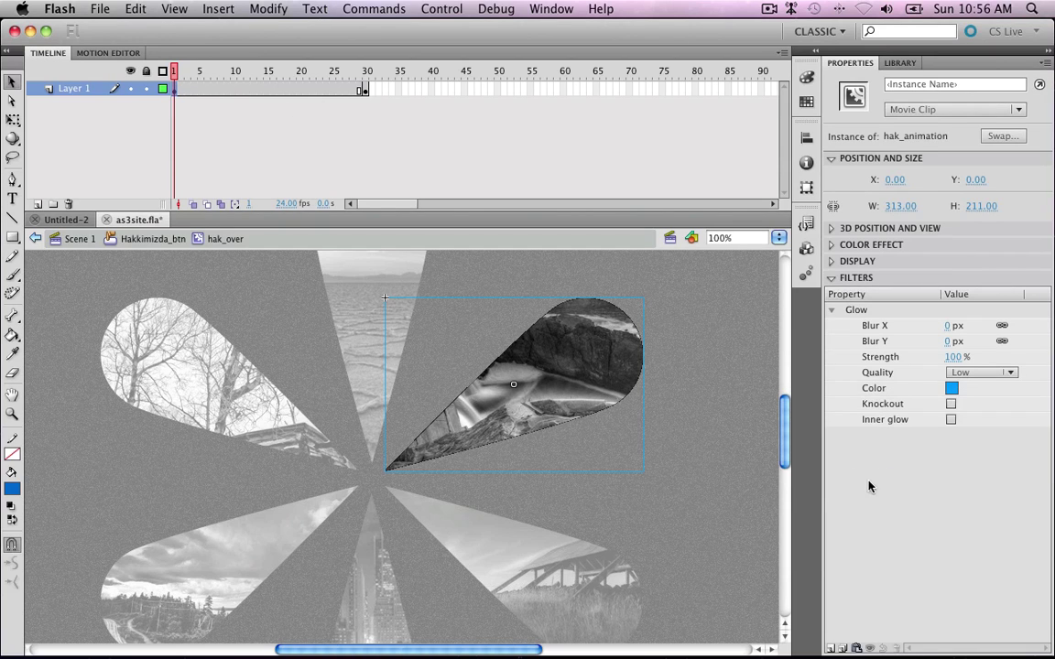
Add a Glow filter to the petal at frame 30 with color #0099FF and a blur of 38 px
click(366, 88)
click(561, 353)
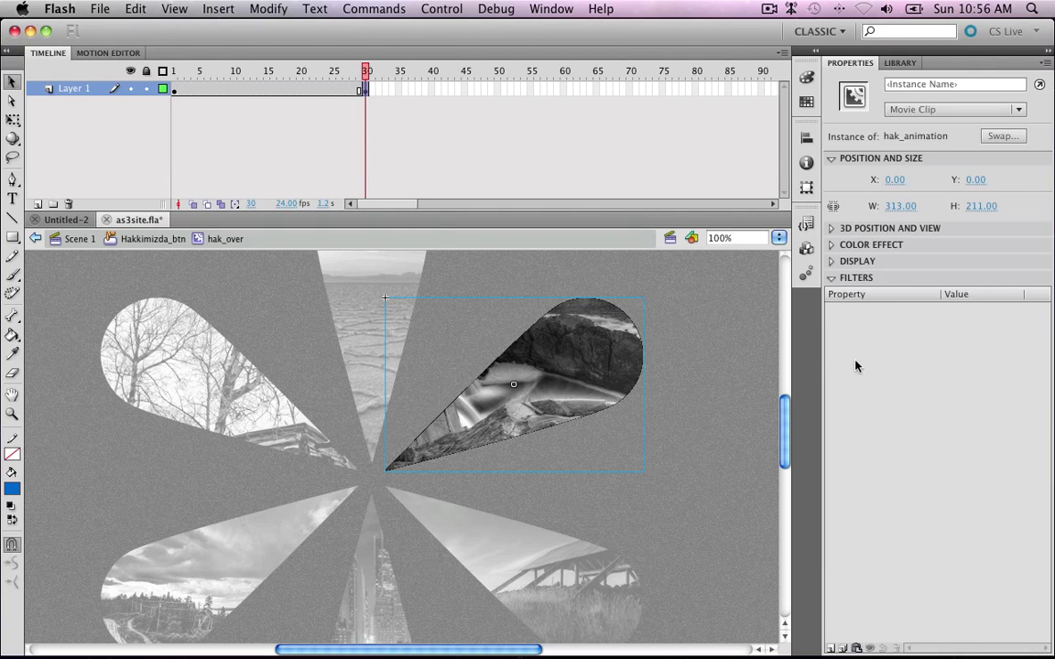
click(835, 648)
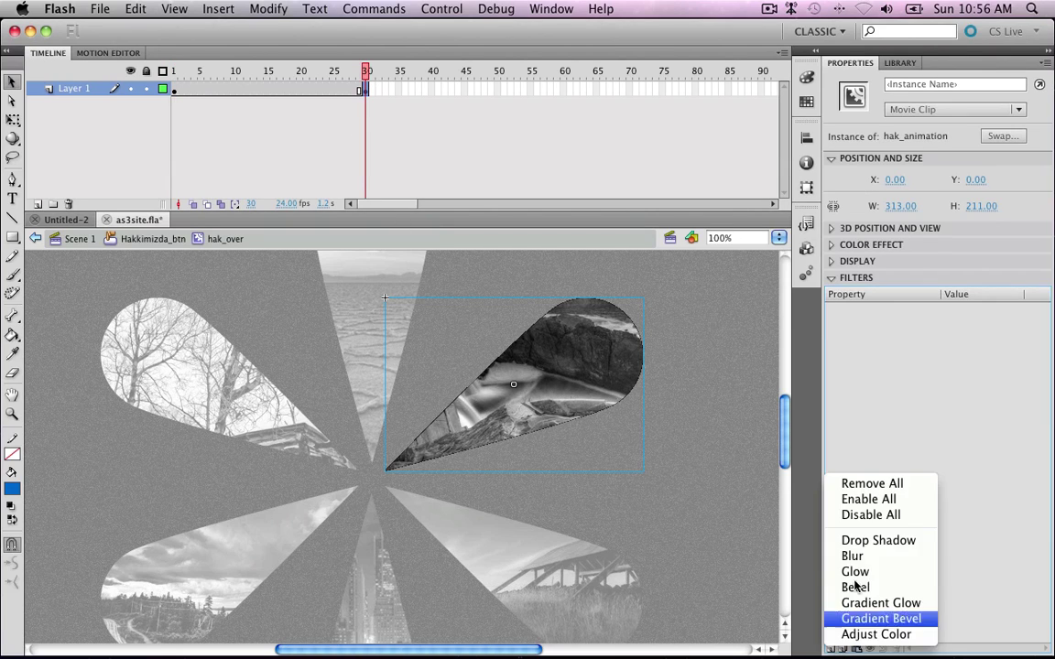
click(864, 568)
click(951, 391)
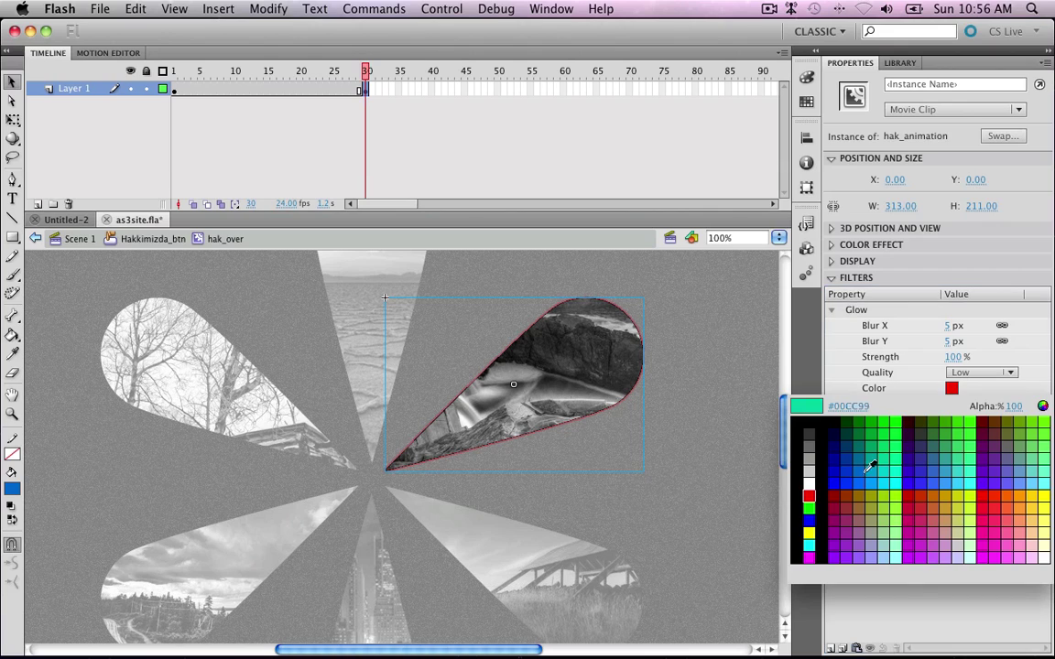
click(878, 478)
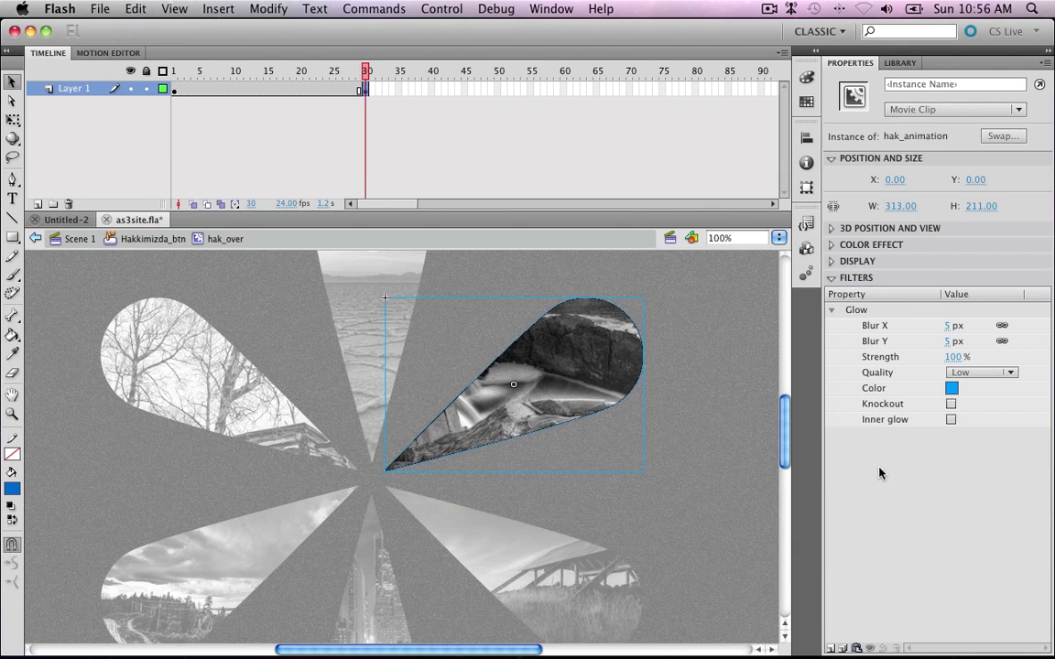
drag(950, 327, 971, 326)
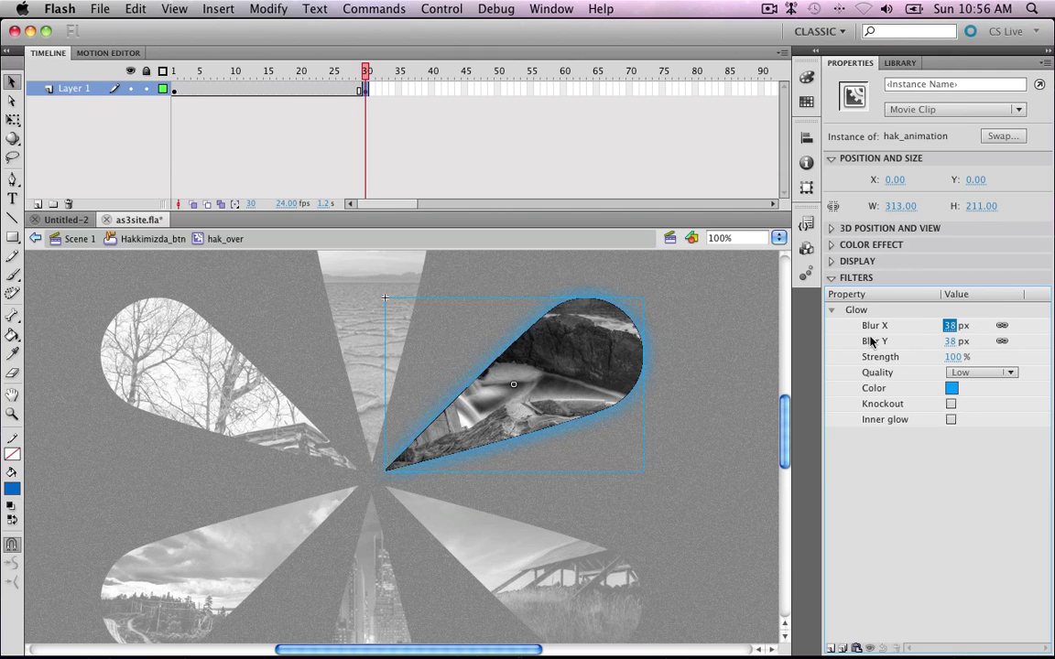
Create a classic tween between frames 1 and 30 and test the petal's rollover glow in the movie
click(310, 95)
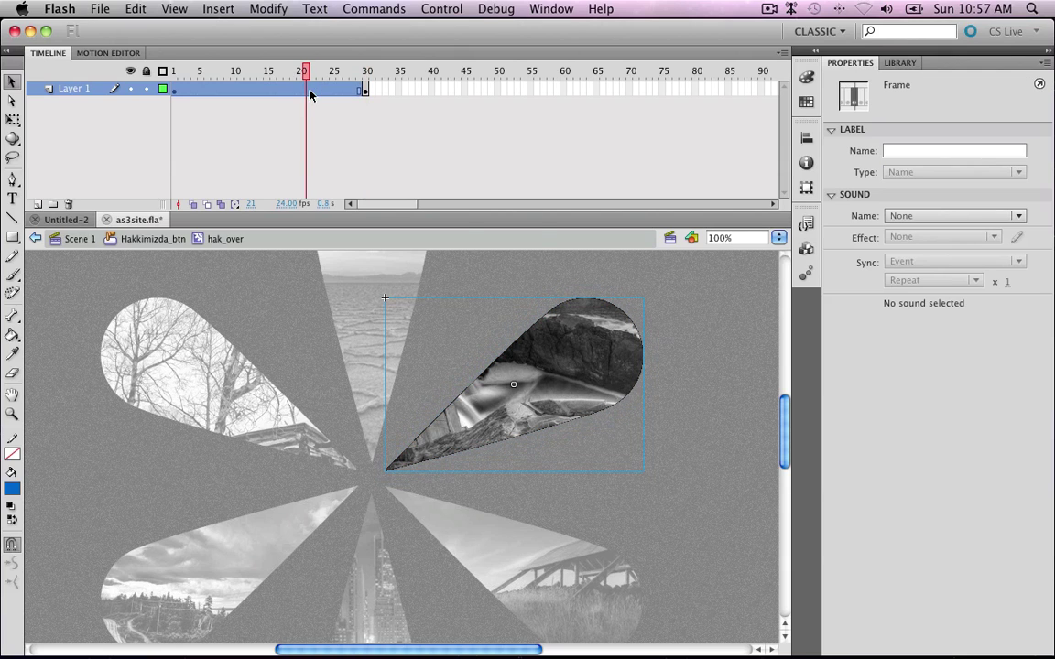
right_click(310, 95)
click(345, 137)
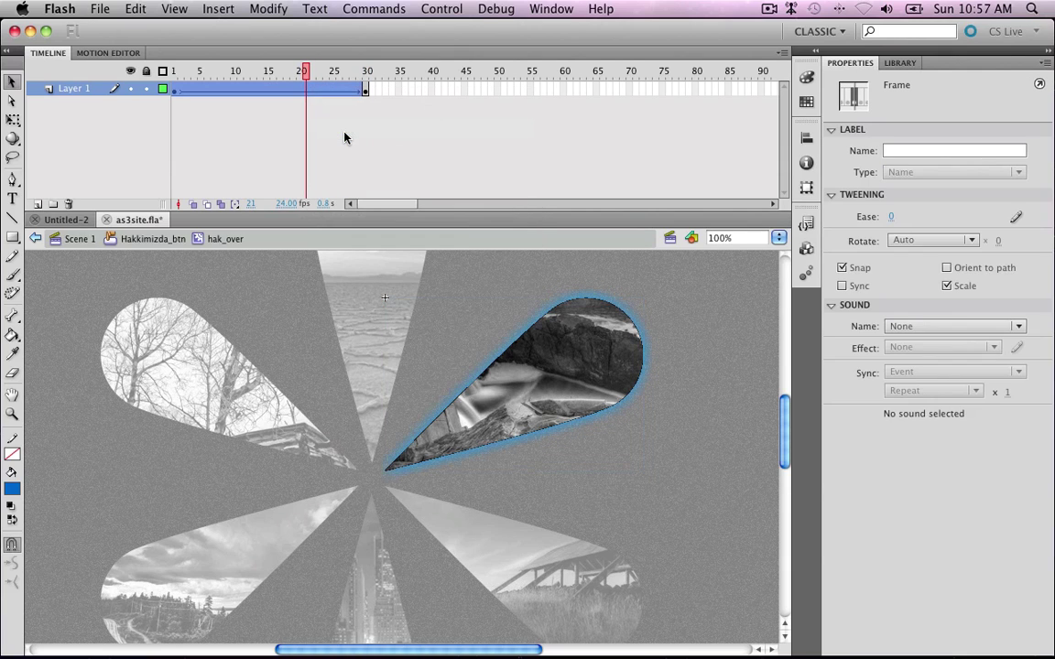
key(super+Return)
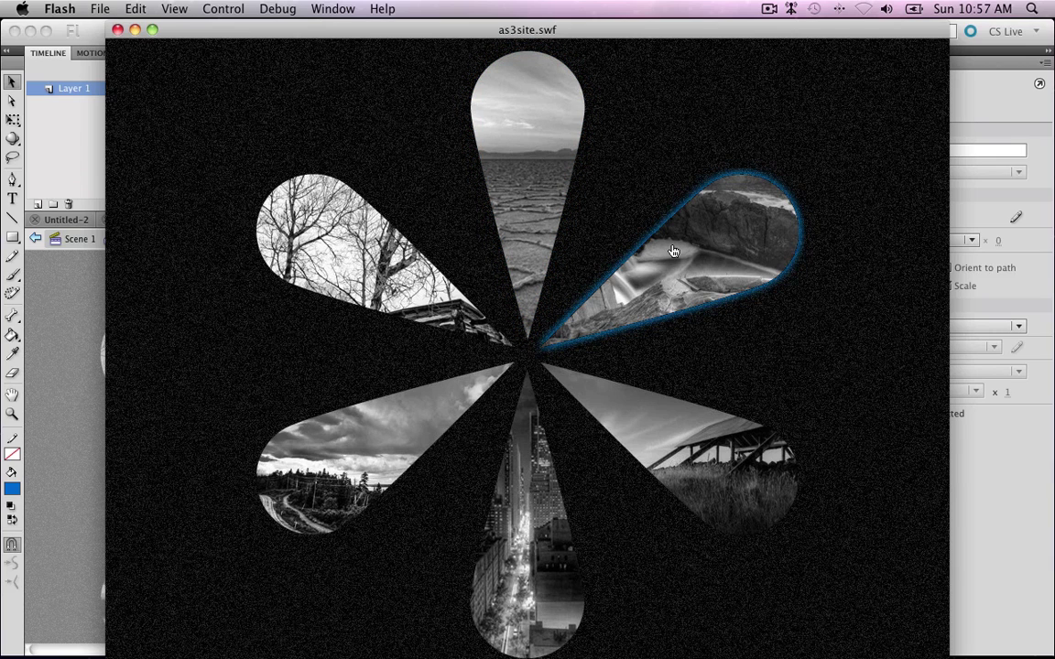
click(117, 30)
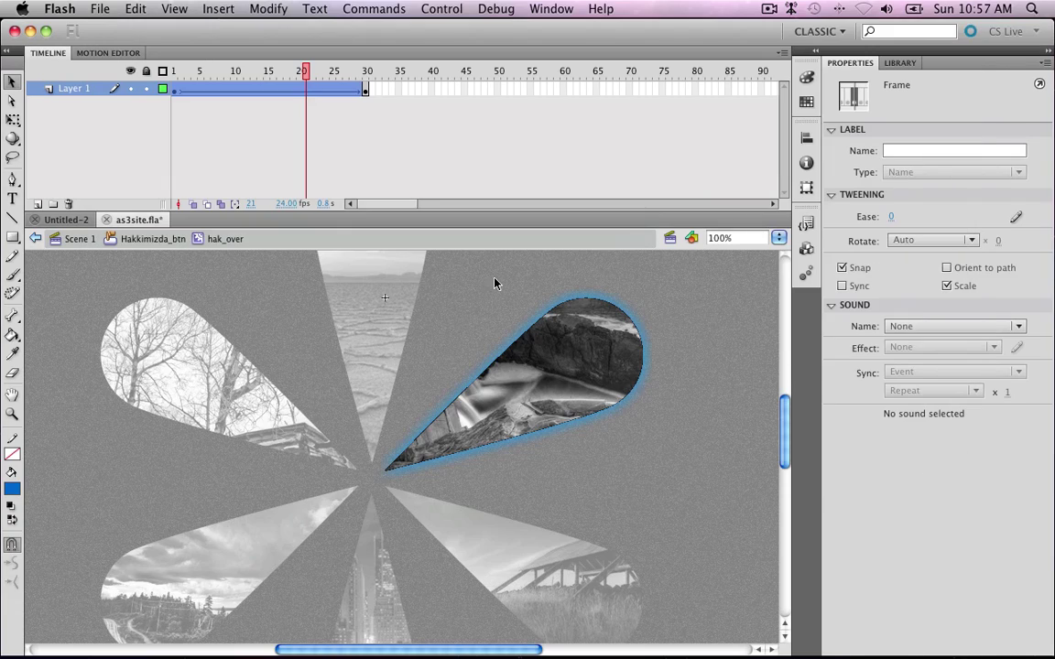
Leave the Hakkimizda_btn petal and open the Ana_over clip from Ana_btn's Over frame
double_click(494, 284)
double_click(353, 287)
double_click(353, 287)
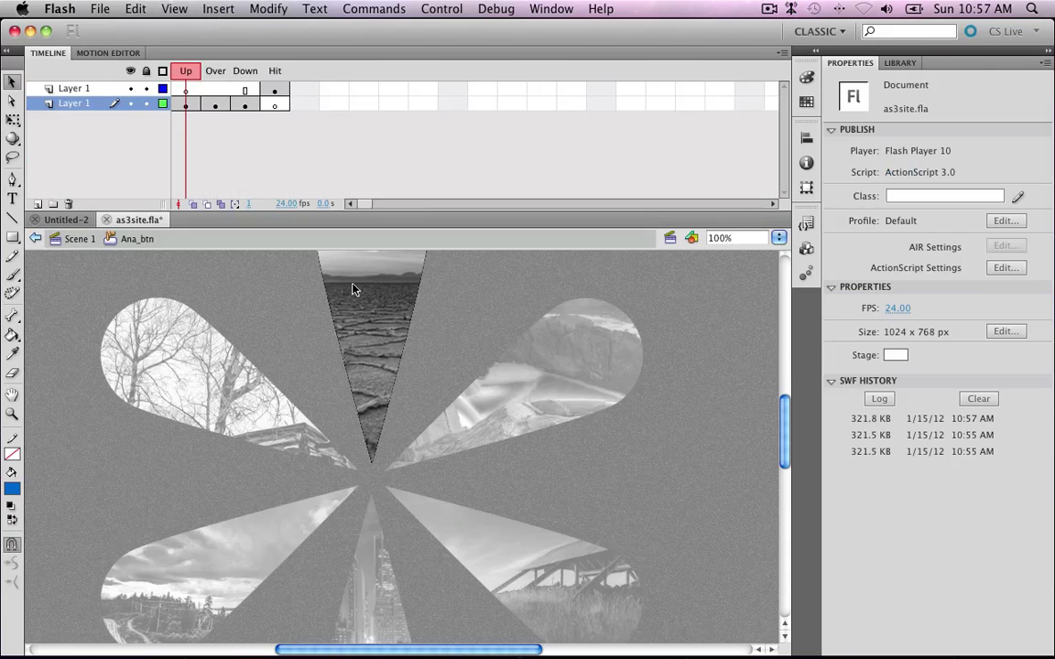
click(214, 104)
click(330, 294)
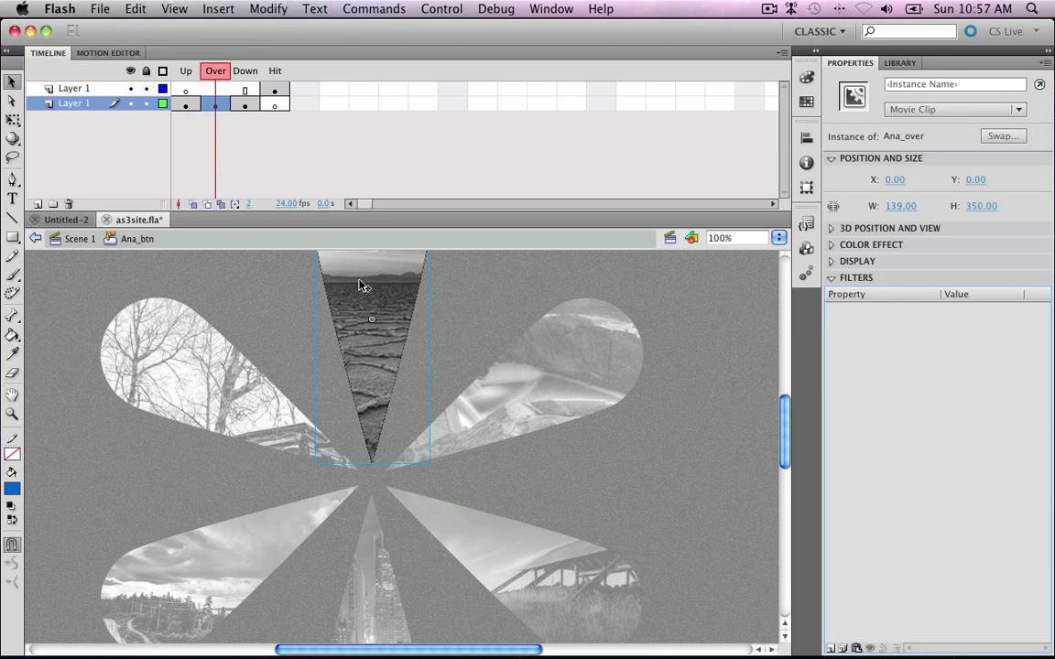
double_click(334, 265)
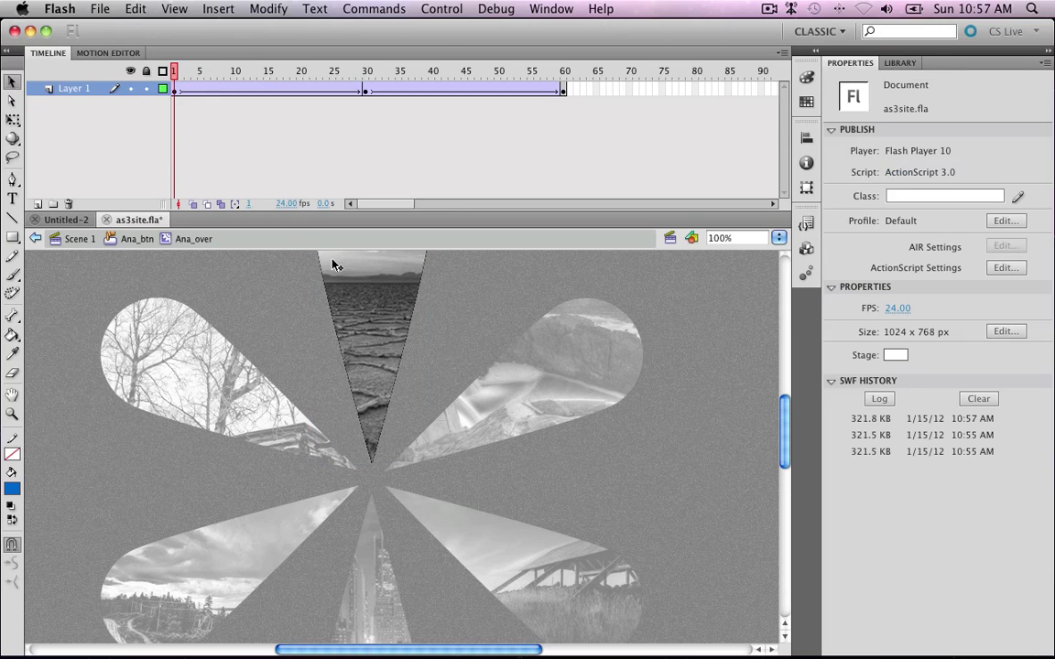
Set the Ana_over petal's glow on frame 1 to 100% strength and 5 px blur
click(175, 90)
click(350, 281)
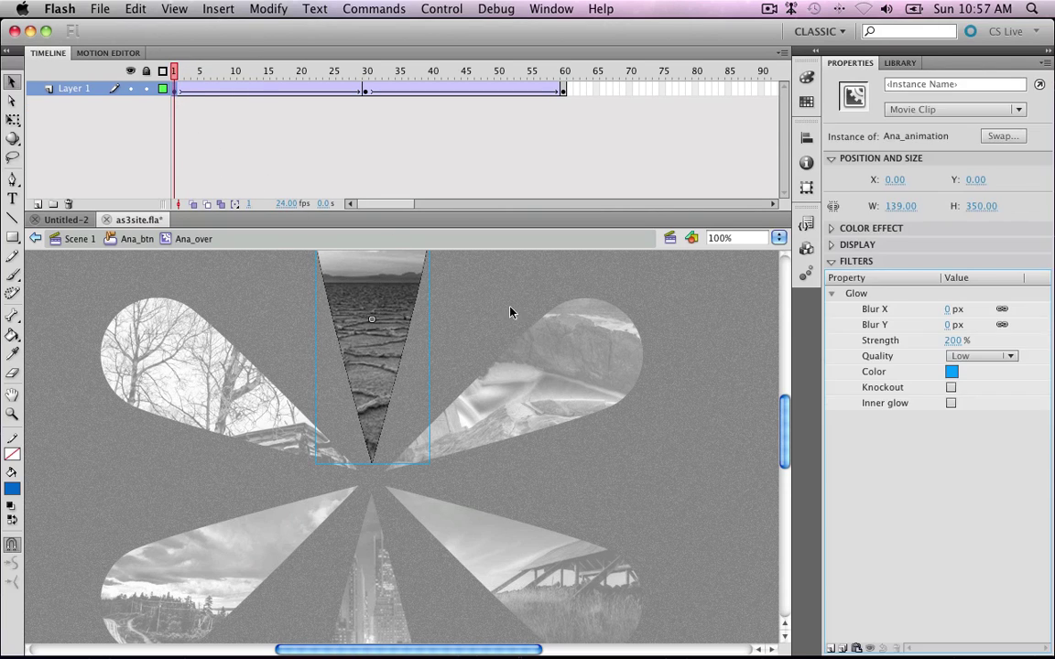
click(952, 339)
text(1)
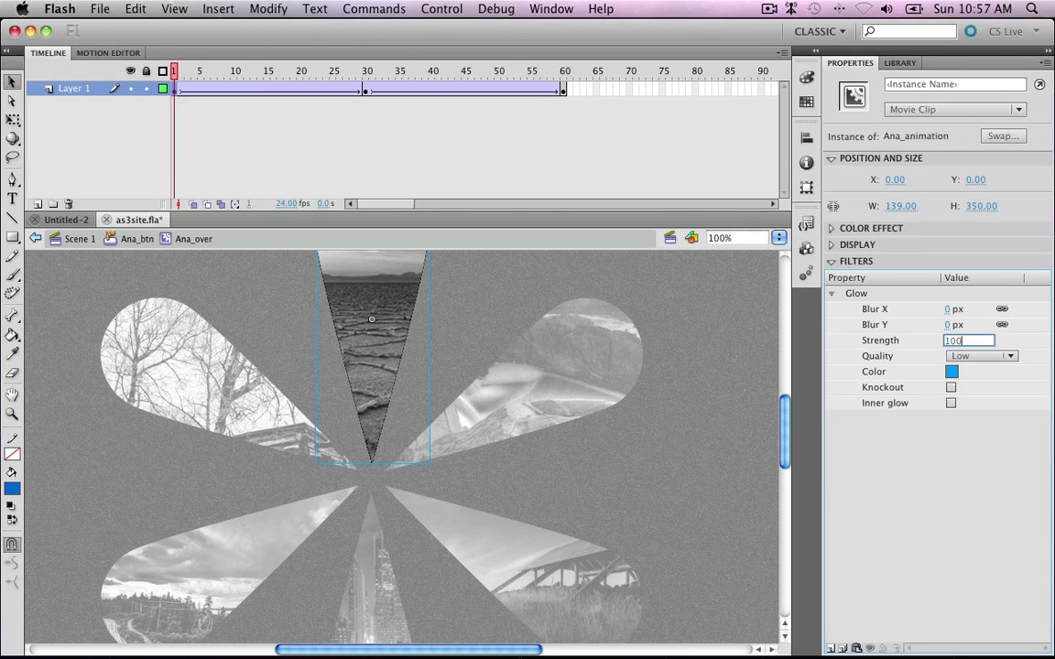
text(00)
key(Return)
click(948, 310)
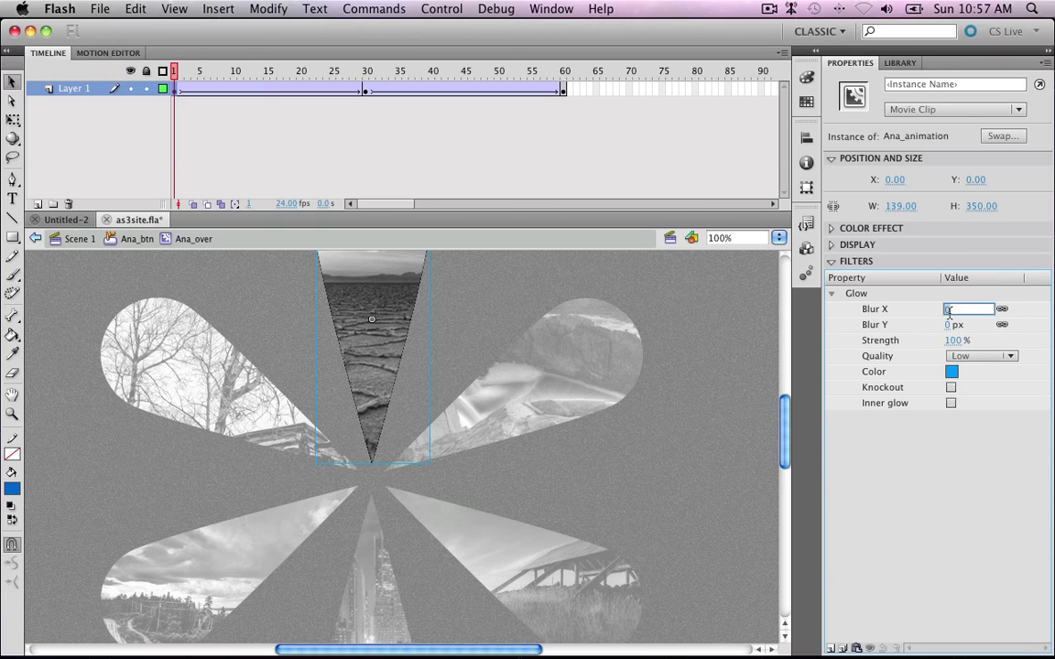
click(962, 325)
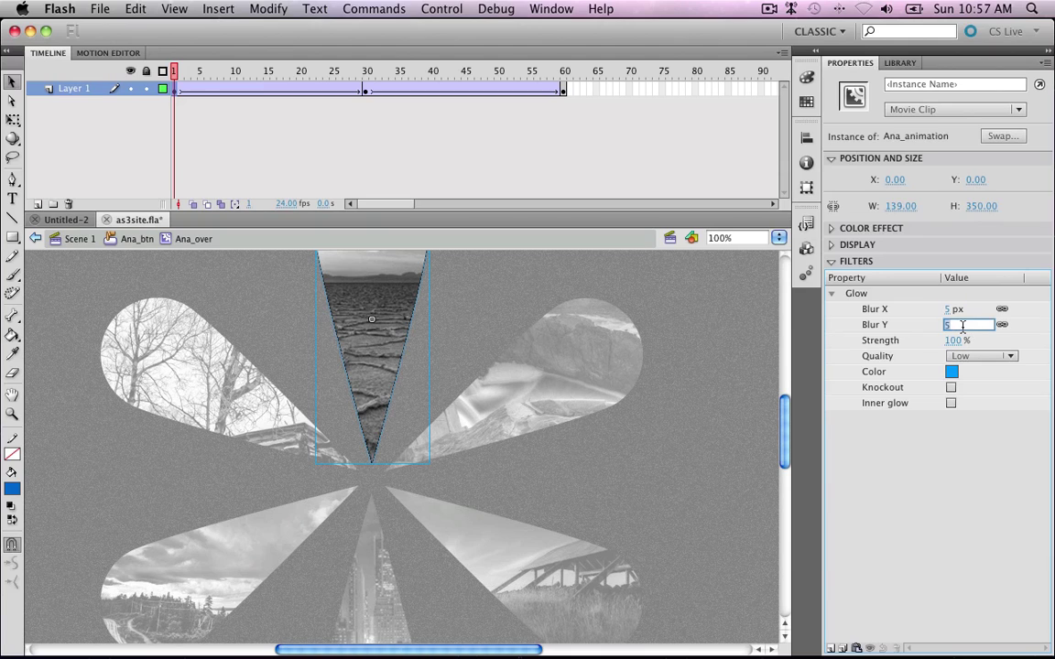
Set the glow strength of the Ana_over petal at frame 30 to 100%
click(367, 91)
click(385, 294)
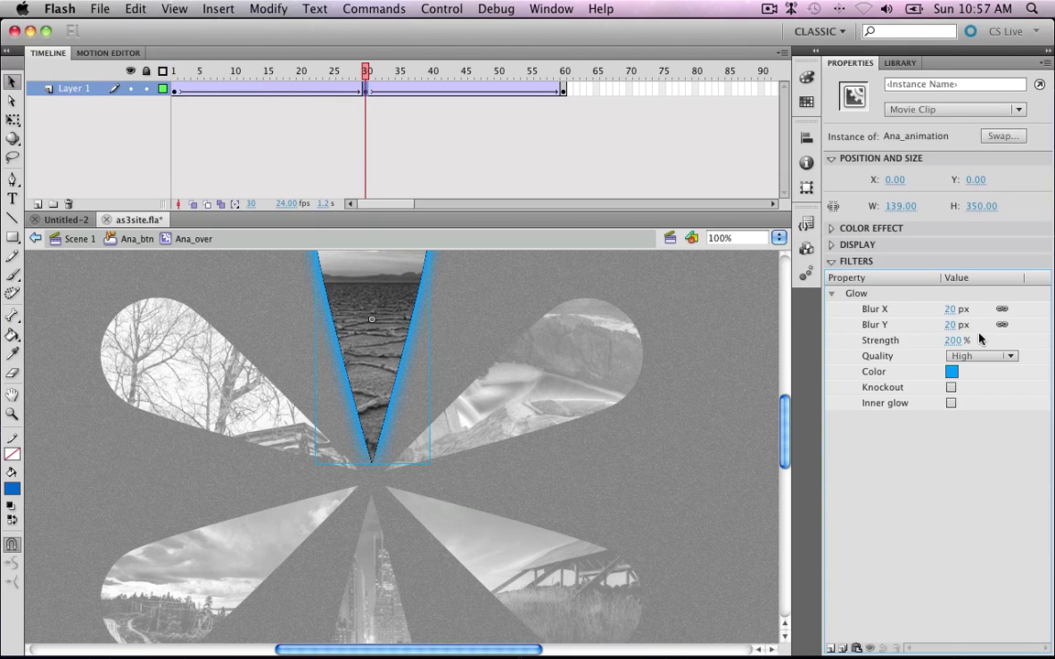
click(952, 341)
text(1)
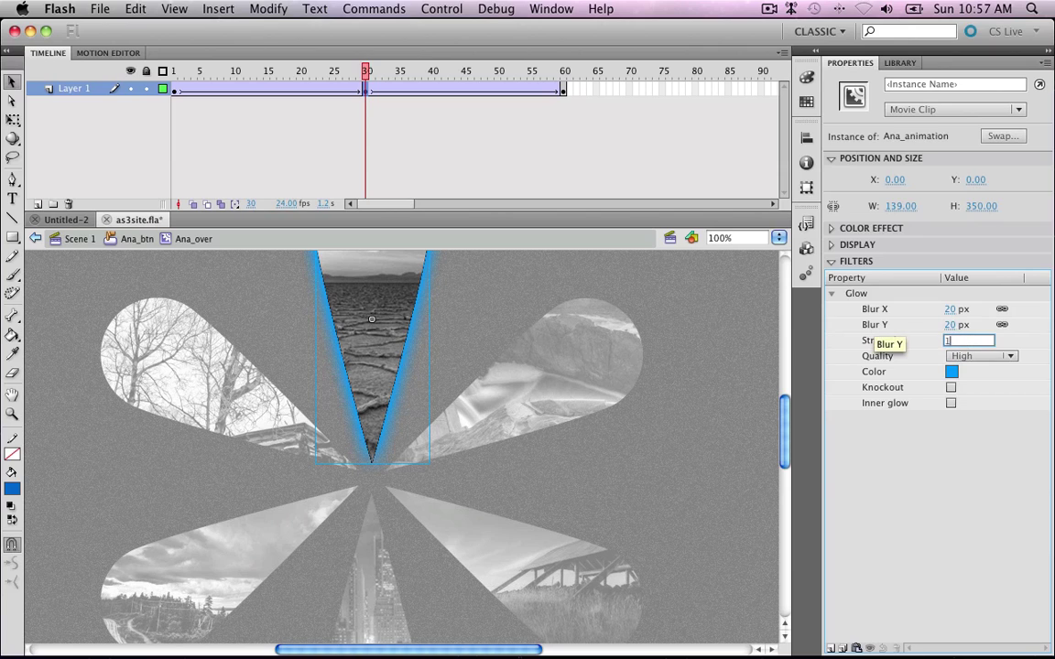
text(00)
key(Return)
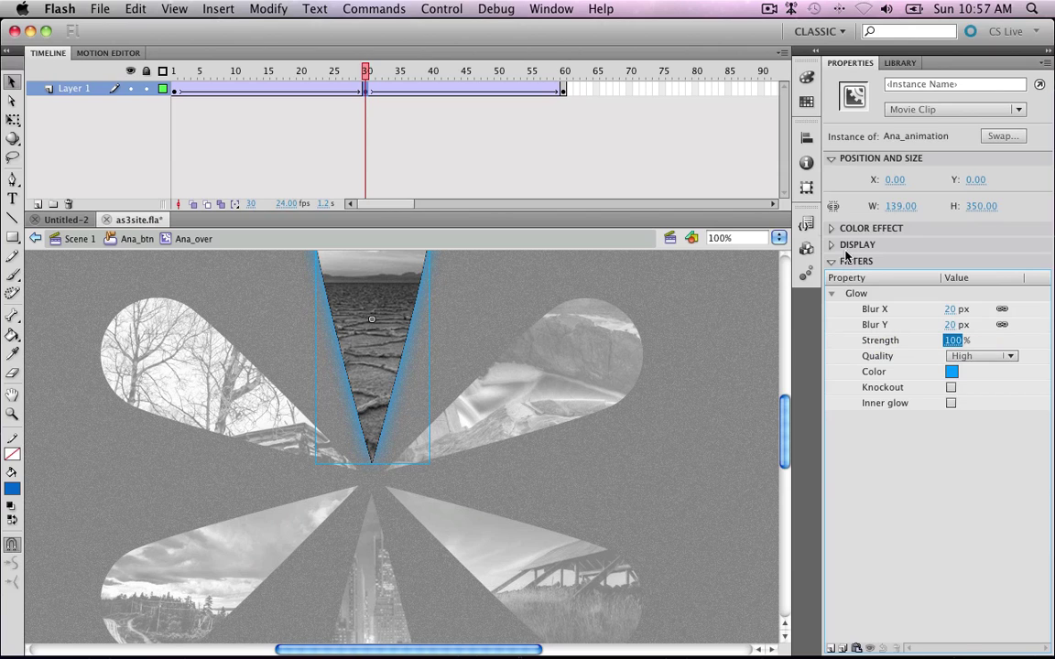
Set the frame 60 petal's glow to 5 px blur and 100% strength, and test the rollover in the movie
click(563, 92)
click(424, 296)
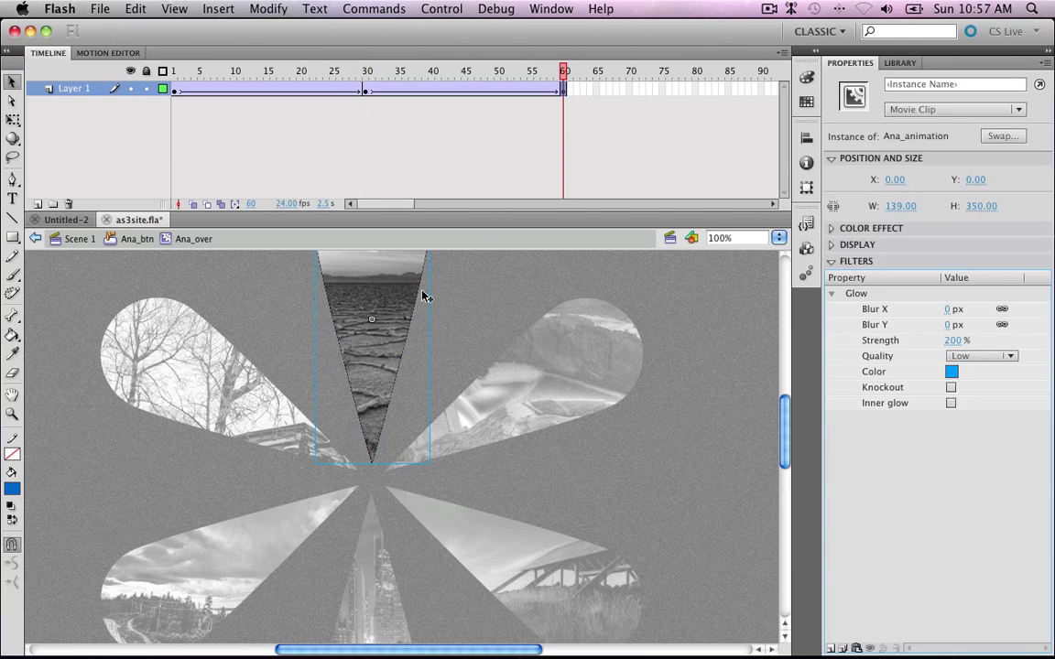
click(948, 310)
click(955, 341)
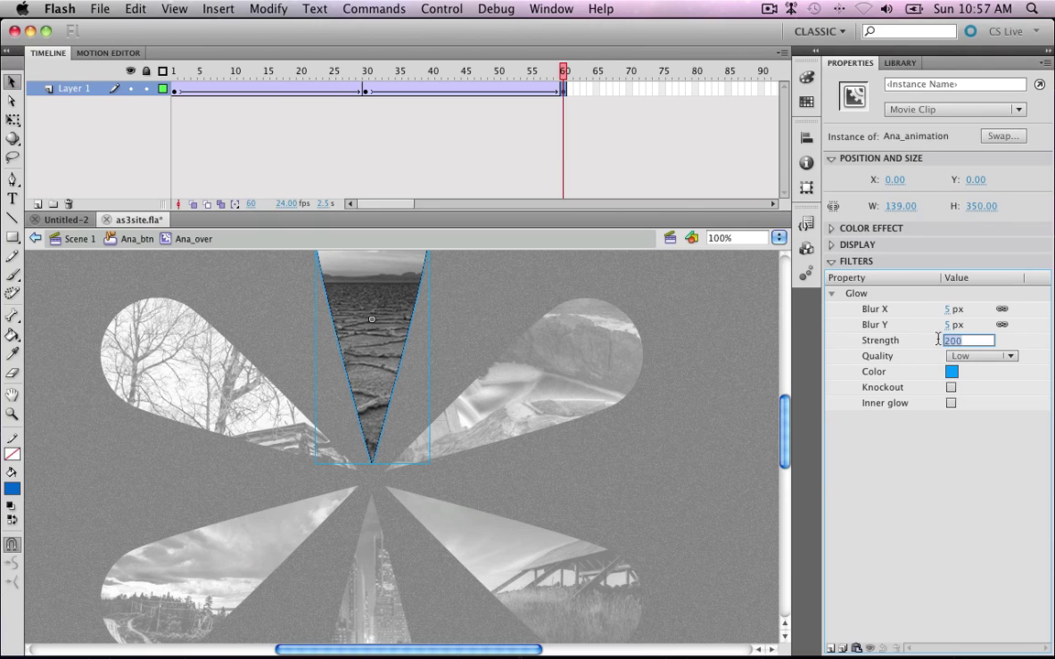
text(100)
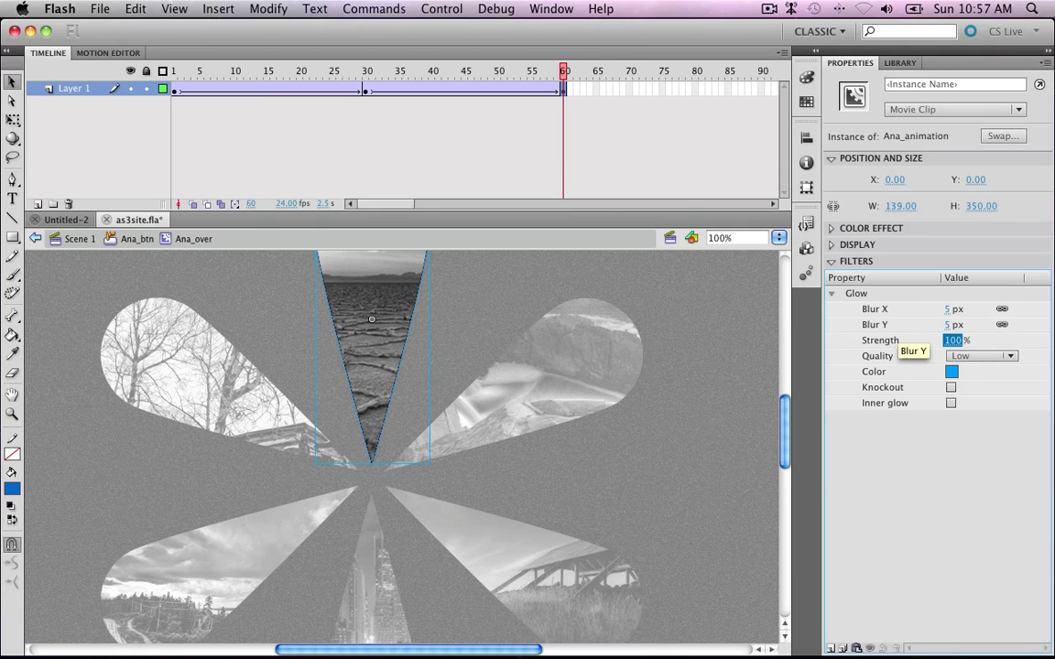
key(super+Return)
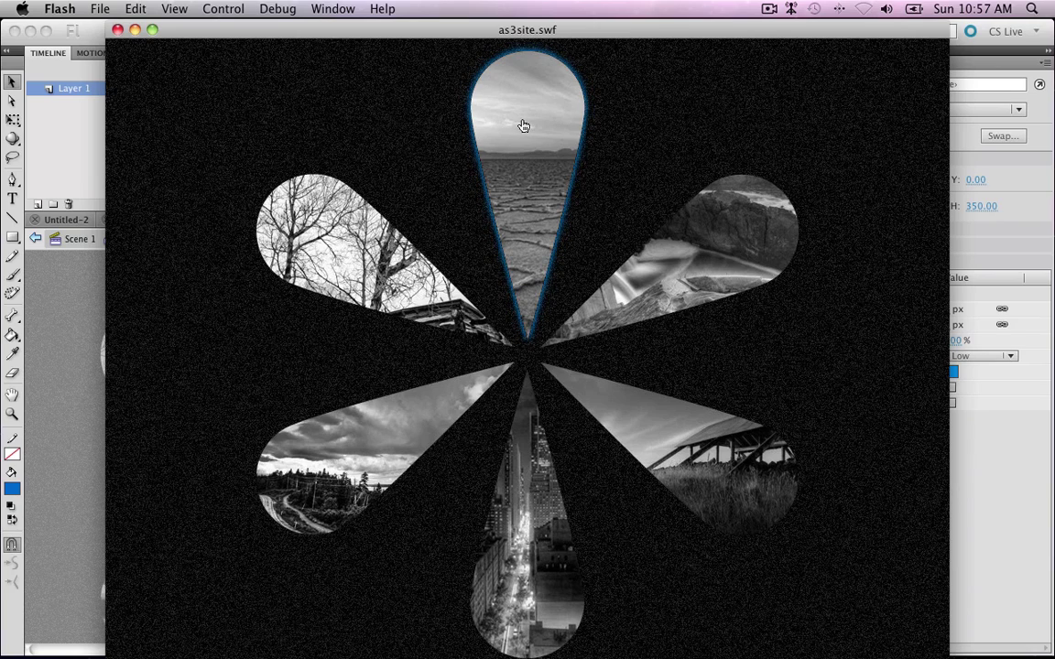
click(117, 31)
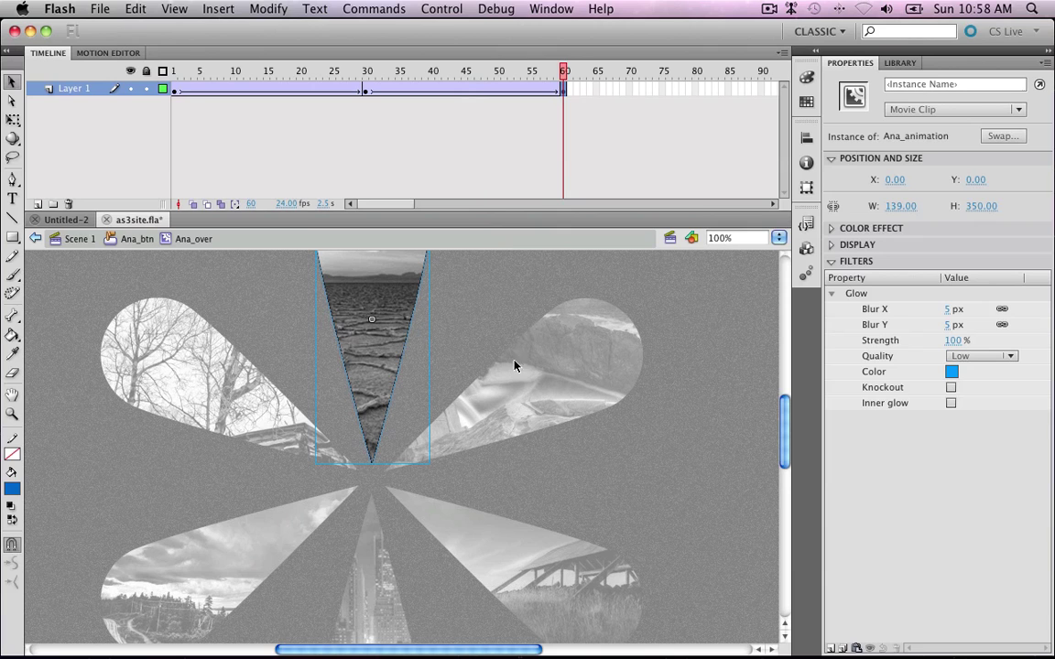
Open the hak_over clip from Hakkimizda_btn's Over frame and check the petal's glow settings at frame 30
double_click(568, 410)
double_click(654, 376)
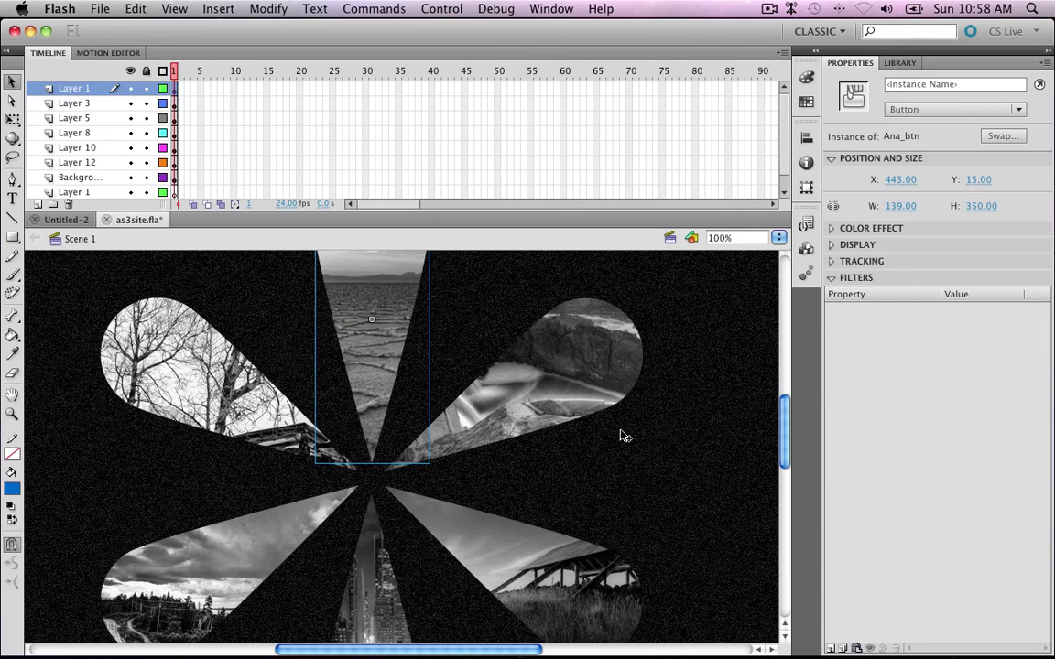
click(607, 400)
double_click(619, 370)
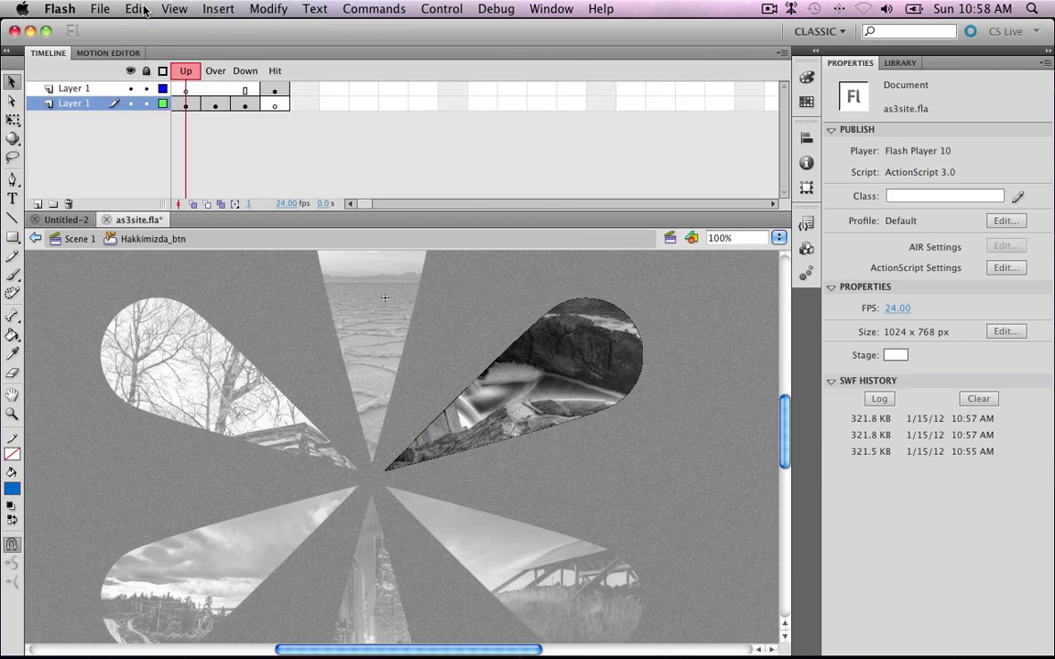
click(204, 103)
click(504, 343)
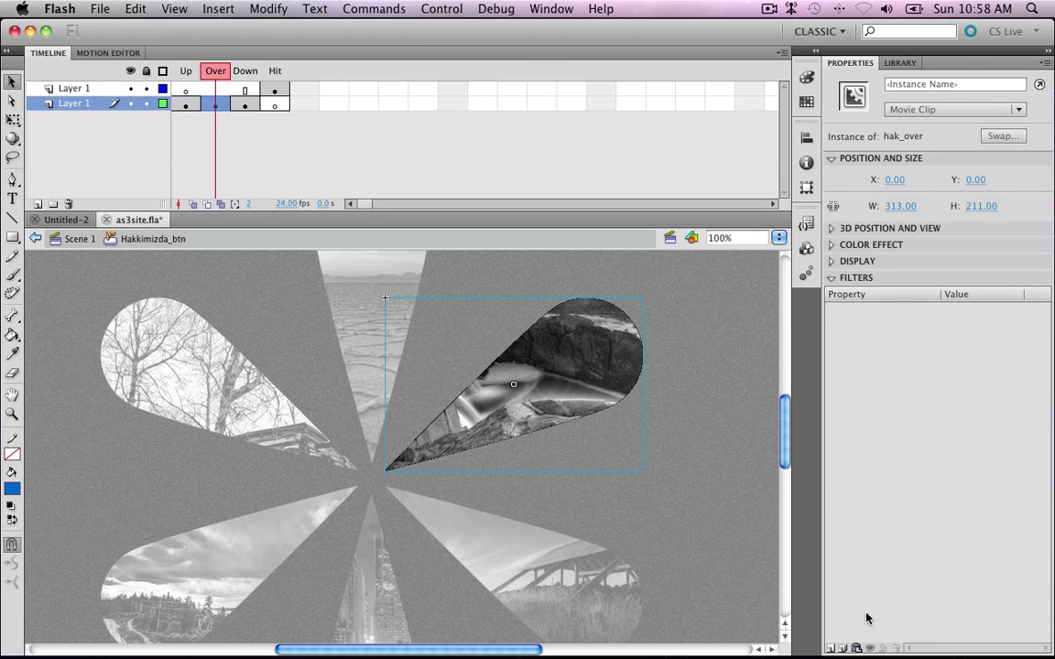
double_click(551, 361)
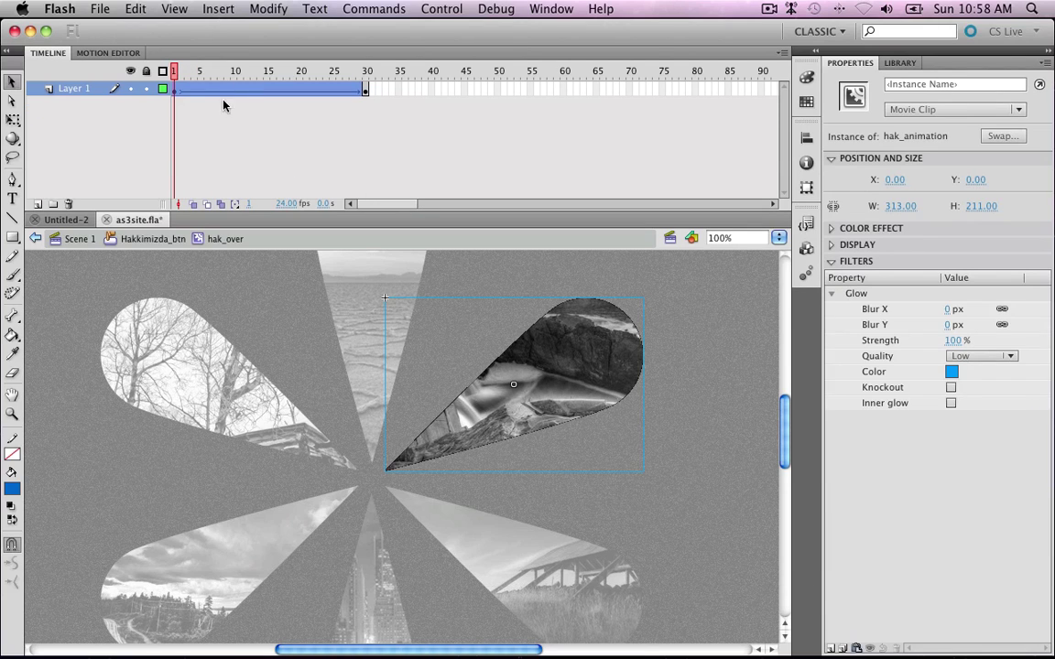
drag(176, 70, 366, 81)
click(590, 357)
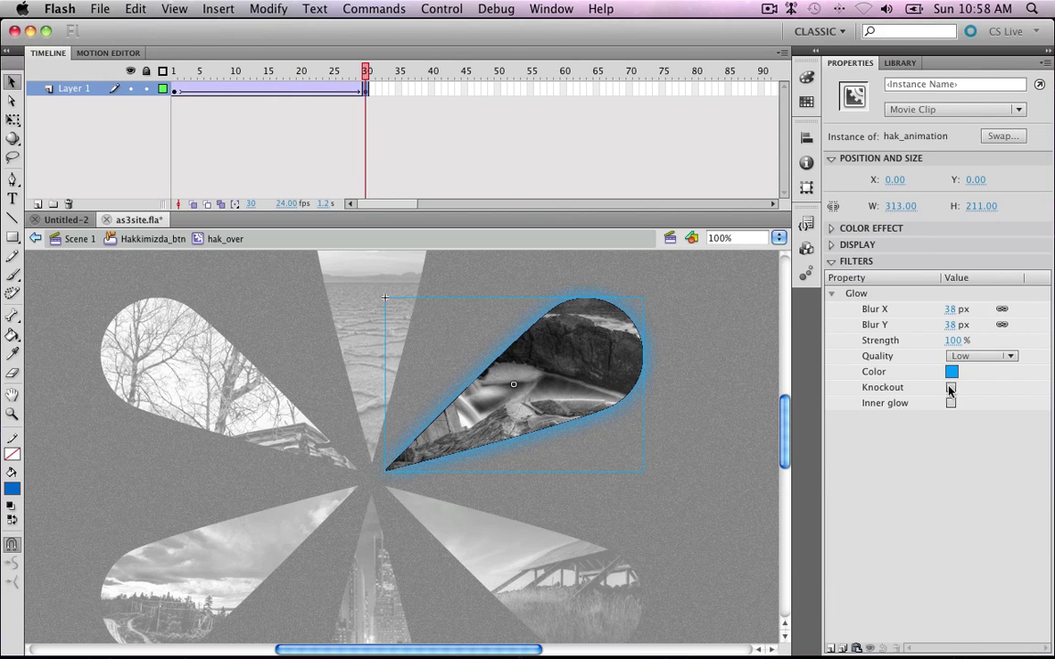
Insert a keyframe at frame 60 of the hak_over timeline
click(564, 90)
right_click(564, 90)
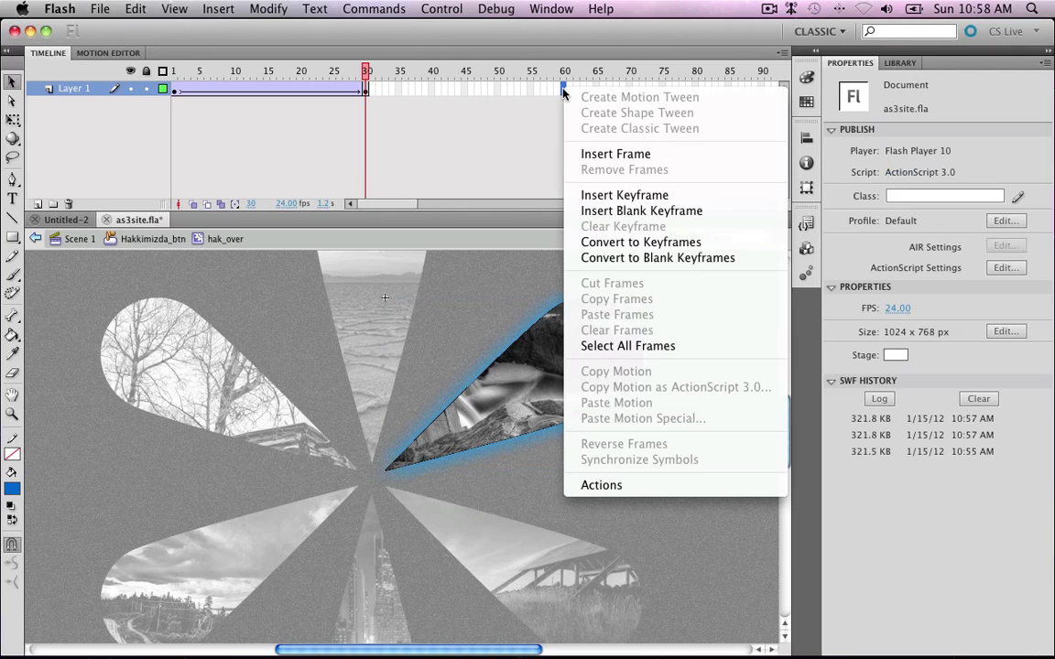
click(600, 194)
Delete the petal from hak_over's frame 60 and select the petal on frame 1
click(561, 339)
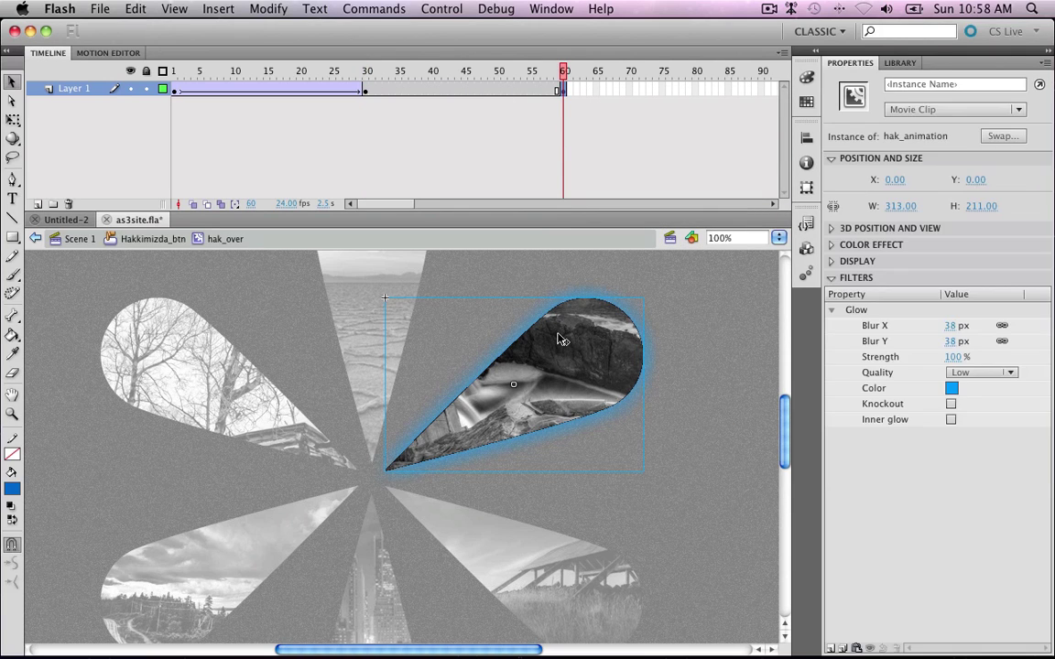
click(93, 103)
click(174, 89)
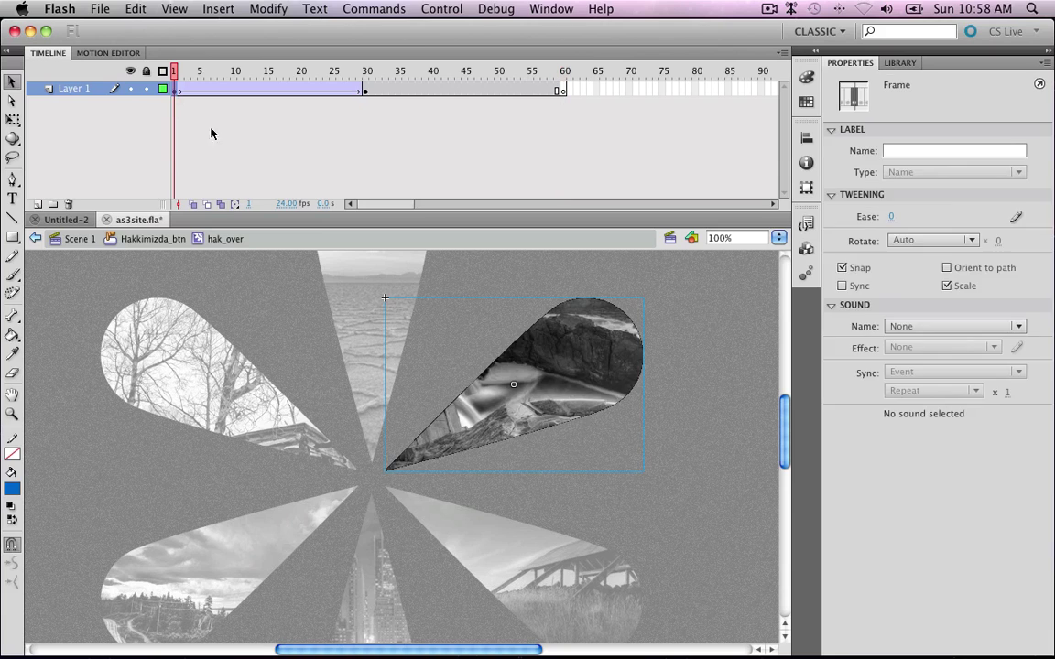
click(620, 404)
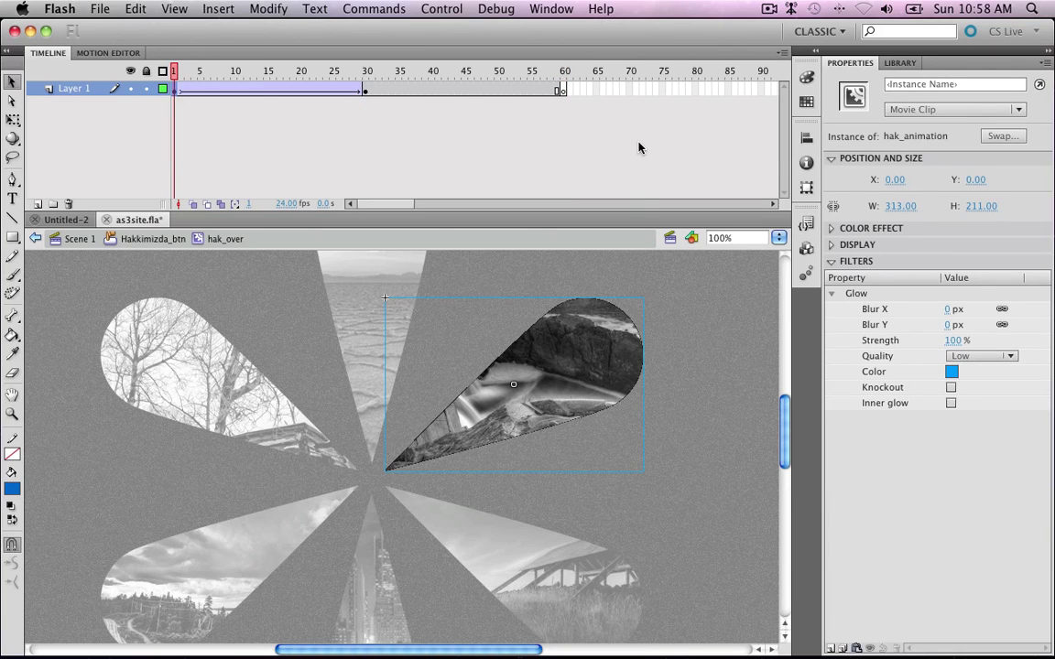
Paste the hak_animation clip in place on frame 60 and create a classic tween between frames 30 and 60
click(564, 90)
right_click(620, 362)
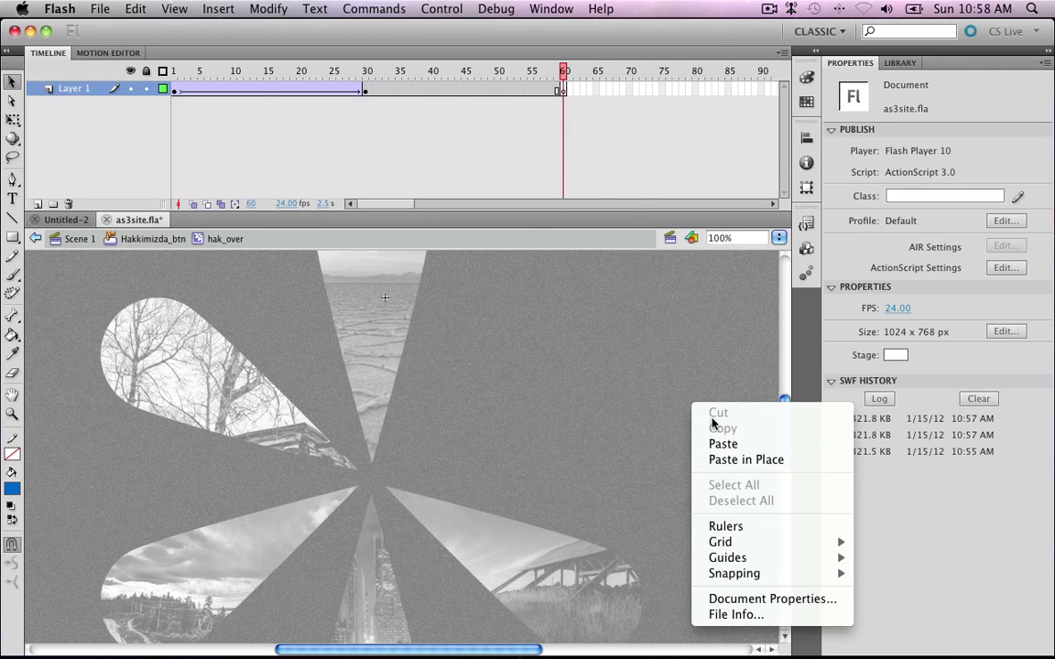
click(741, 458)
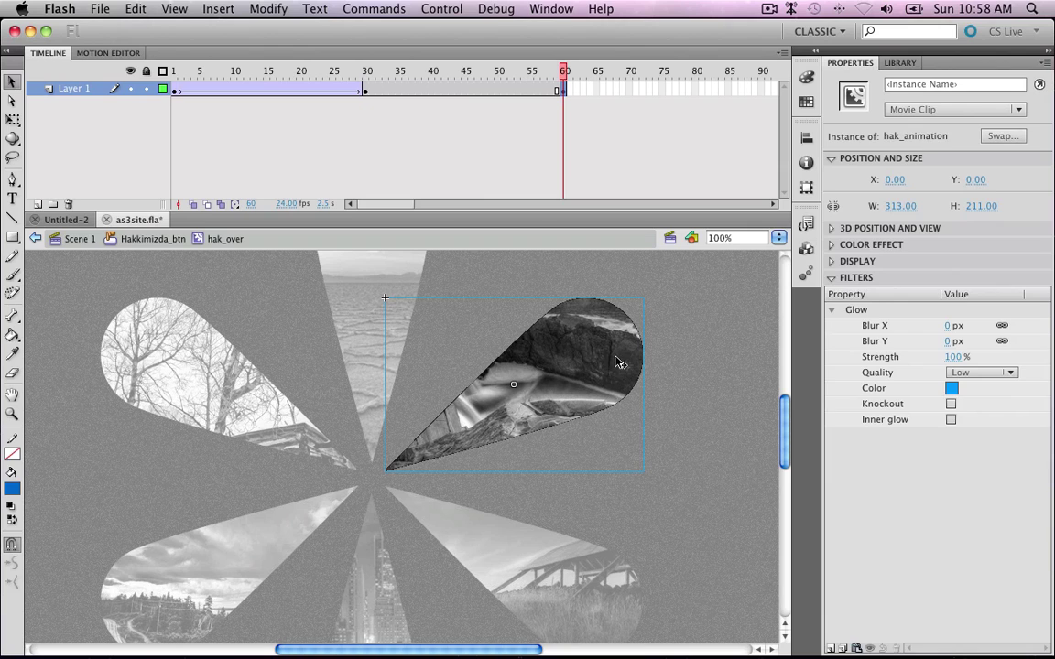
click(460, 90)
right_click(459, 90)
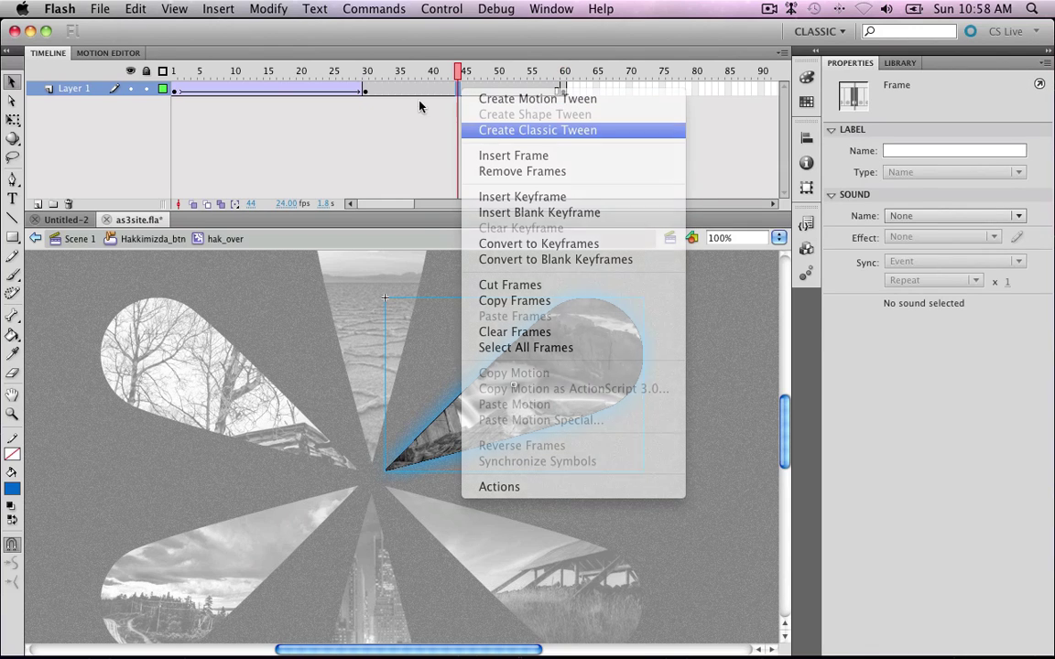
key(Return)
Adjust the easing of both hak_over tweens, giving the second one an ease of 100 out, and test the movie
click(299, 90)
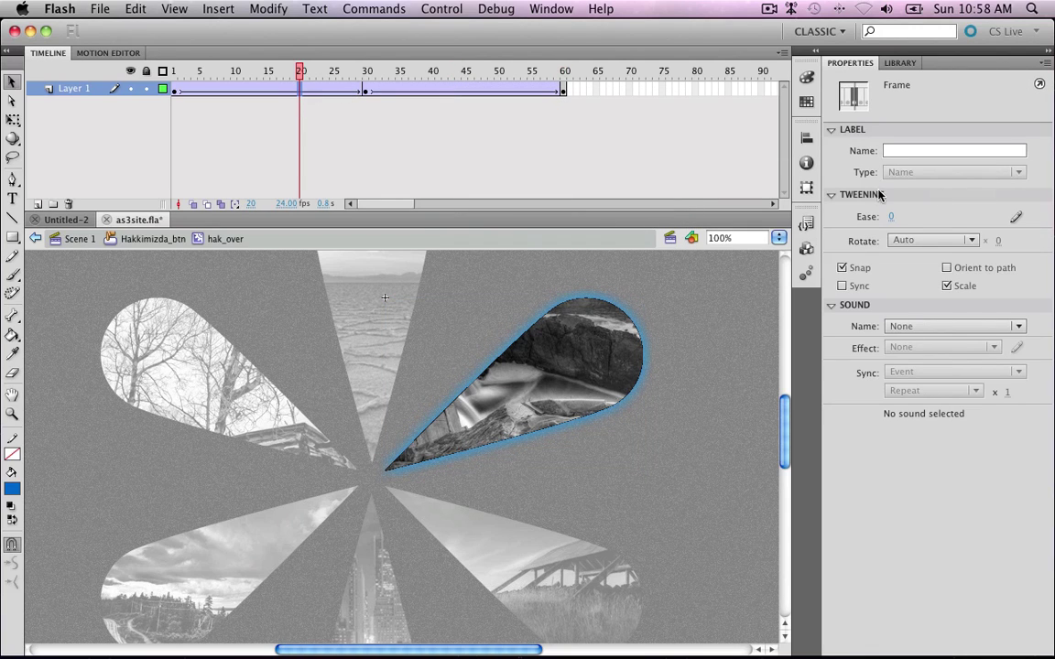
drag(891, 216, 602, 199)
click(477, 89)
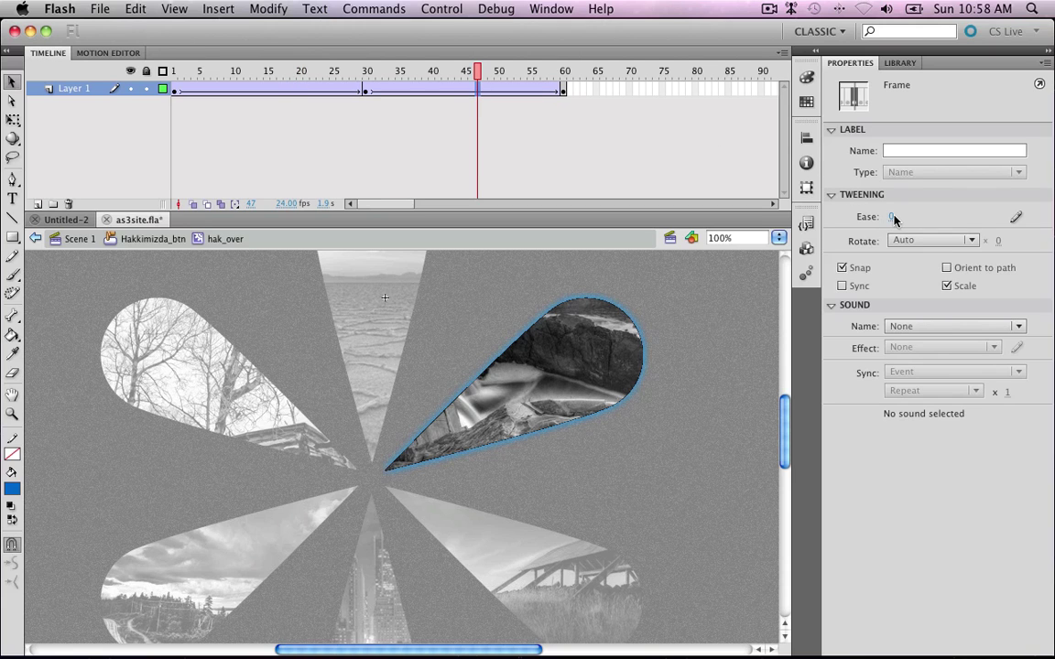
drag(893, 220, 1014, 216)
key(Return)
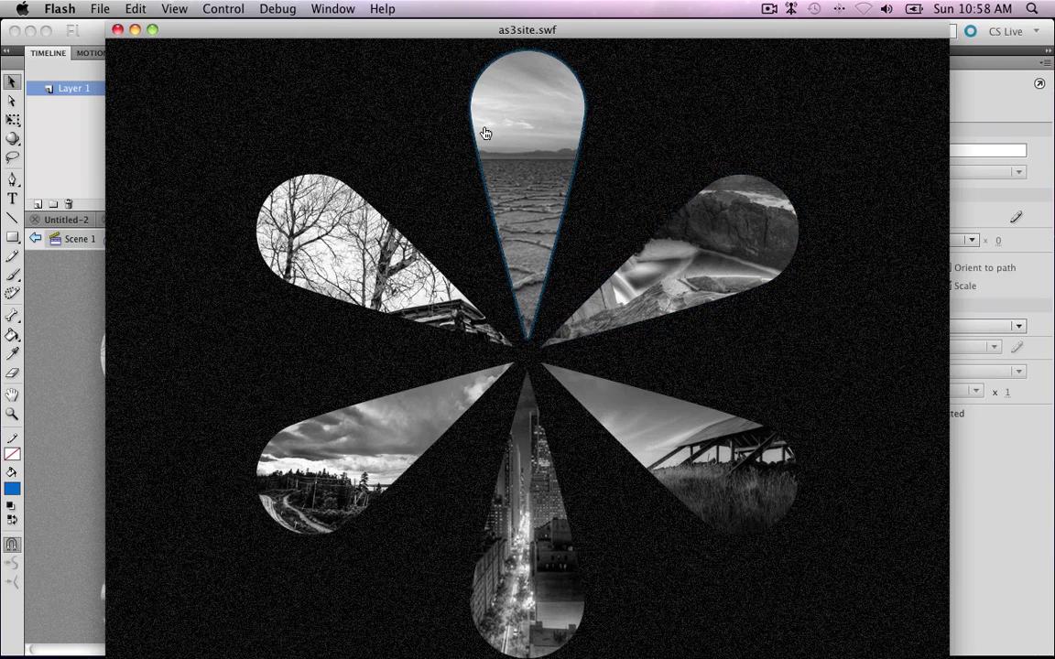
click(117, 31)
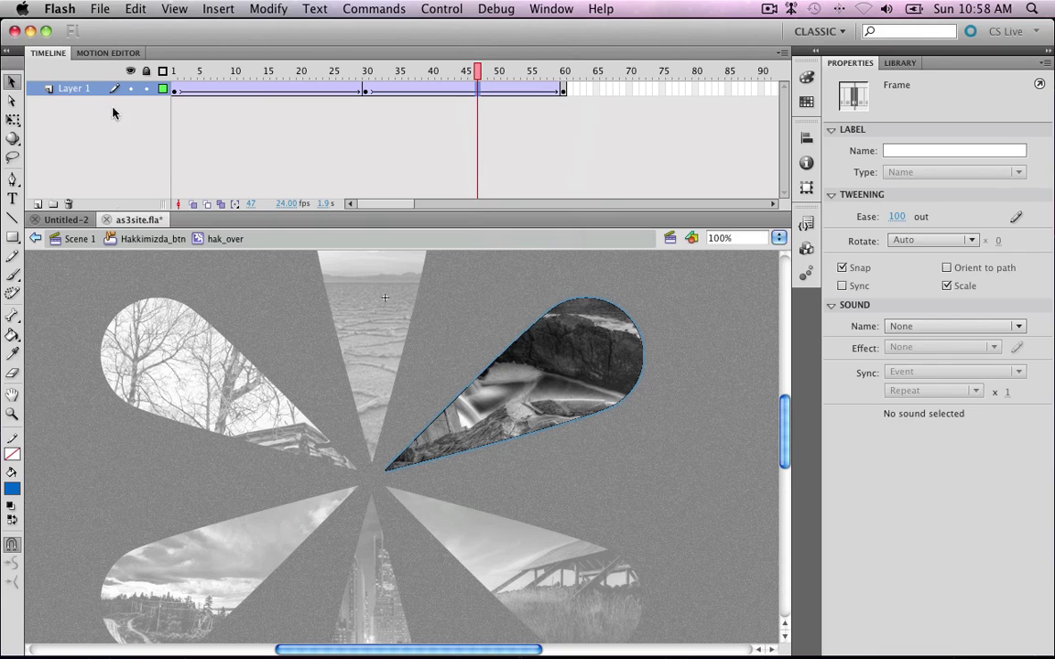
Return to Scene 1 and open the Ana_over clip from the Over state of the Ana_btn button
click(80, 238)
double_click(490, 329)
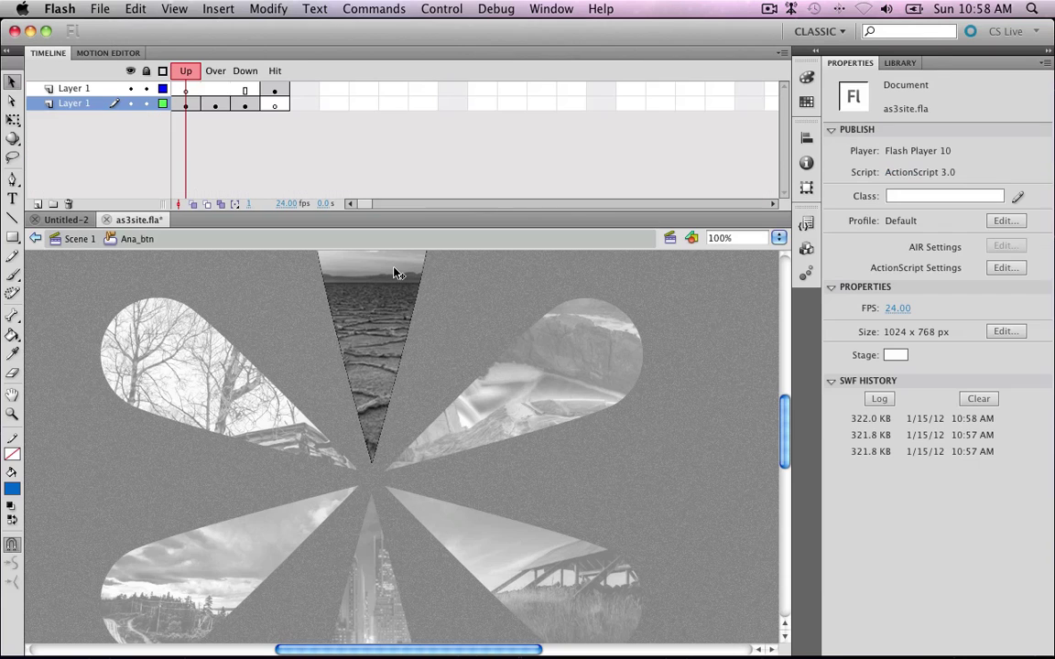
click(224, 89)
click(376, 322)
double_click(376, 322)
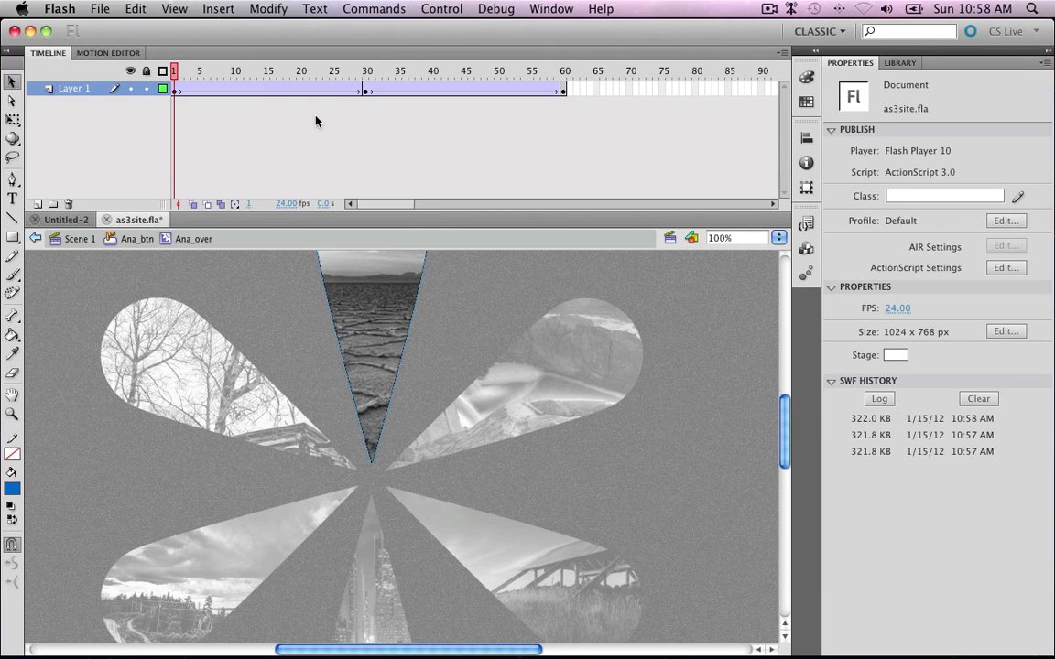
Set the Ana_animation clip's glow blur to 0 px on frames 1 and 60
click(378, 330)
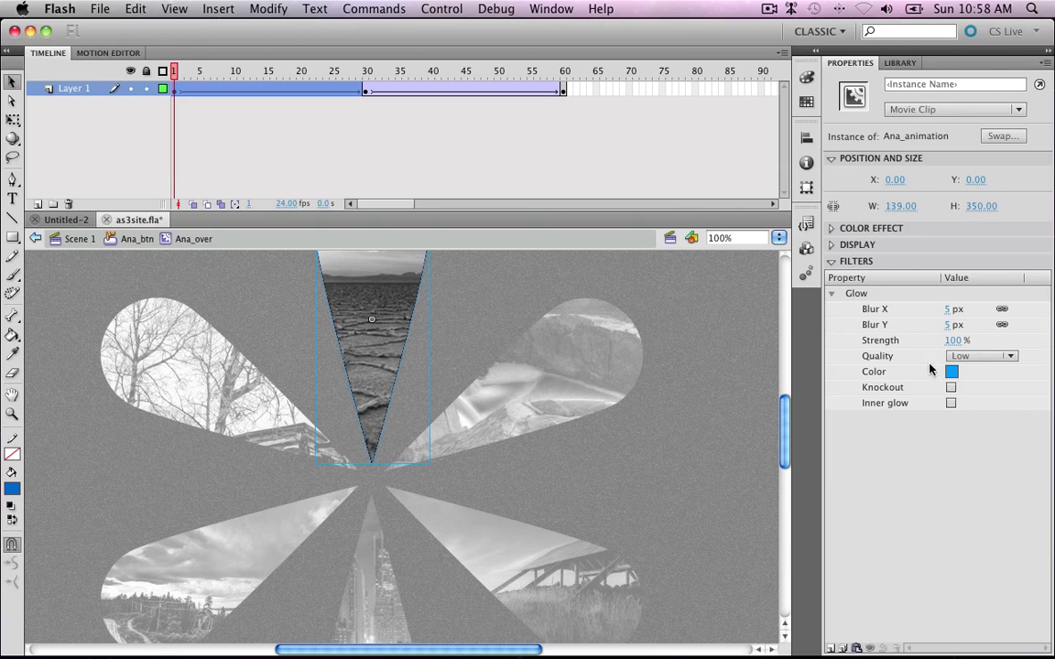
click(949, 309)
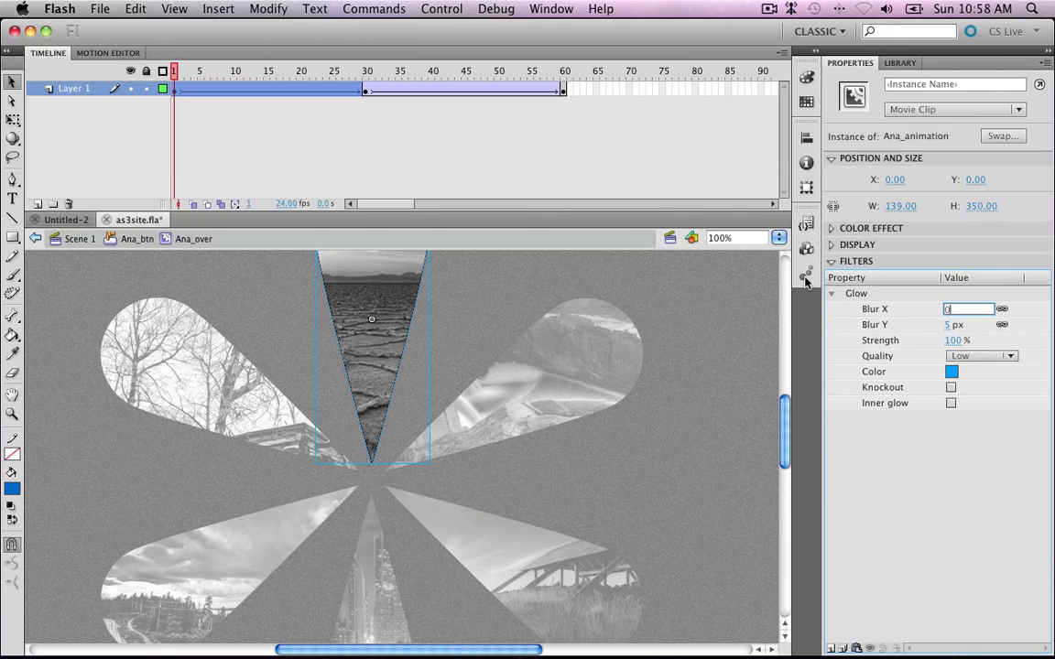
click(563, 87)
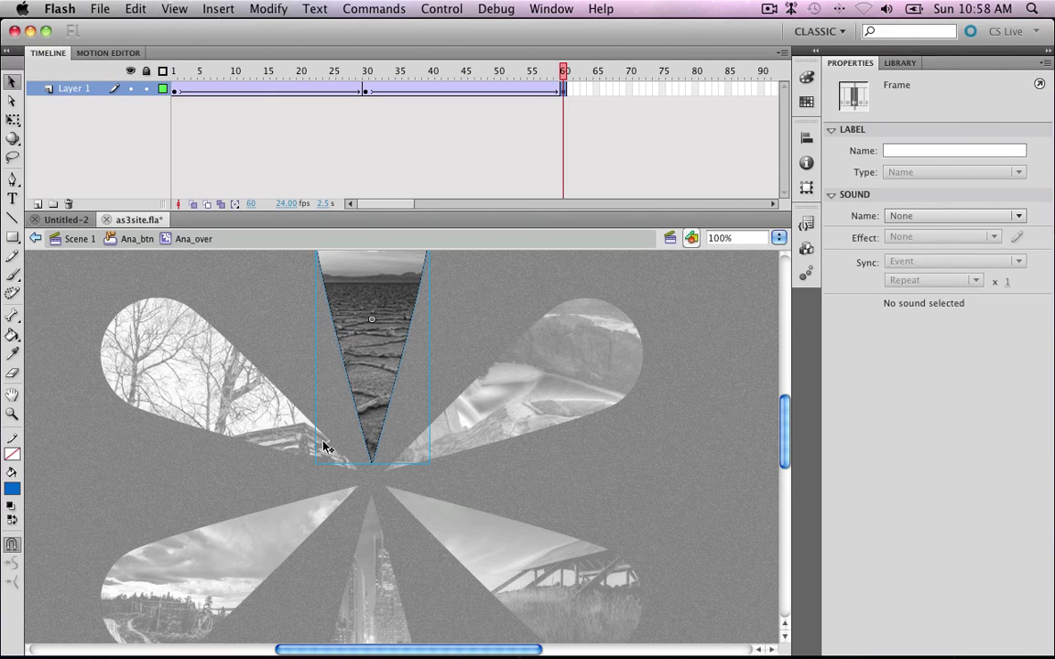
click(392, 323)
click(958, 309)
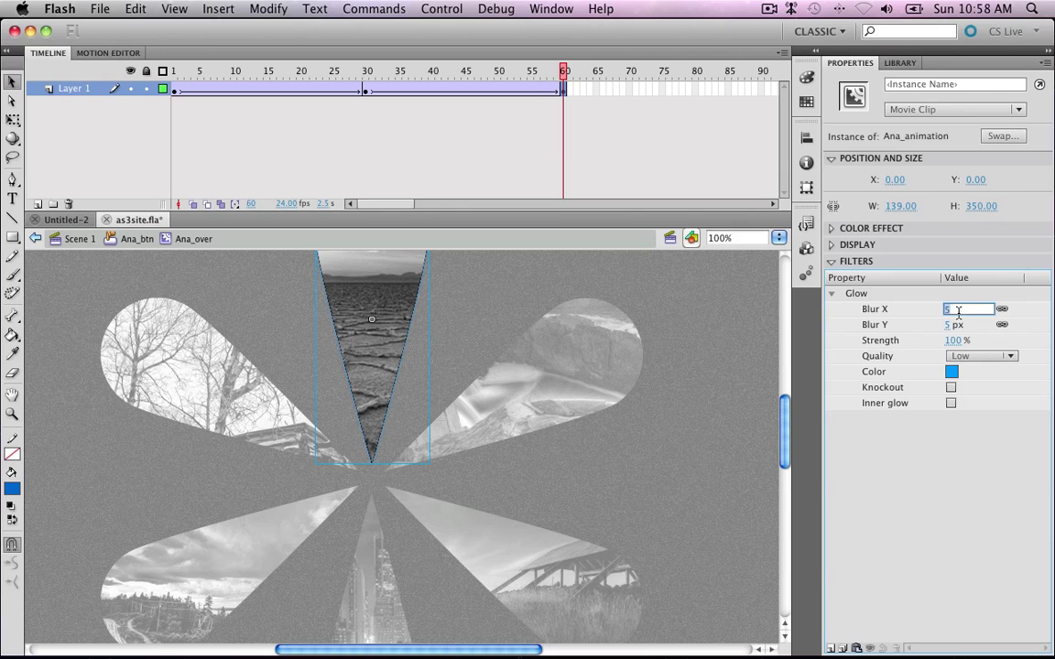
key(Return)
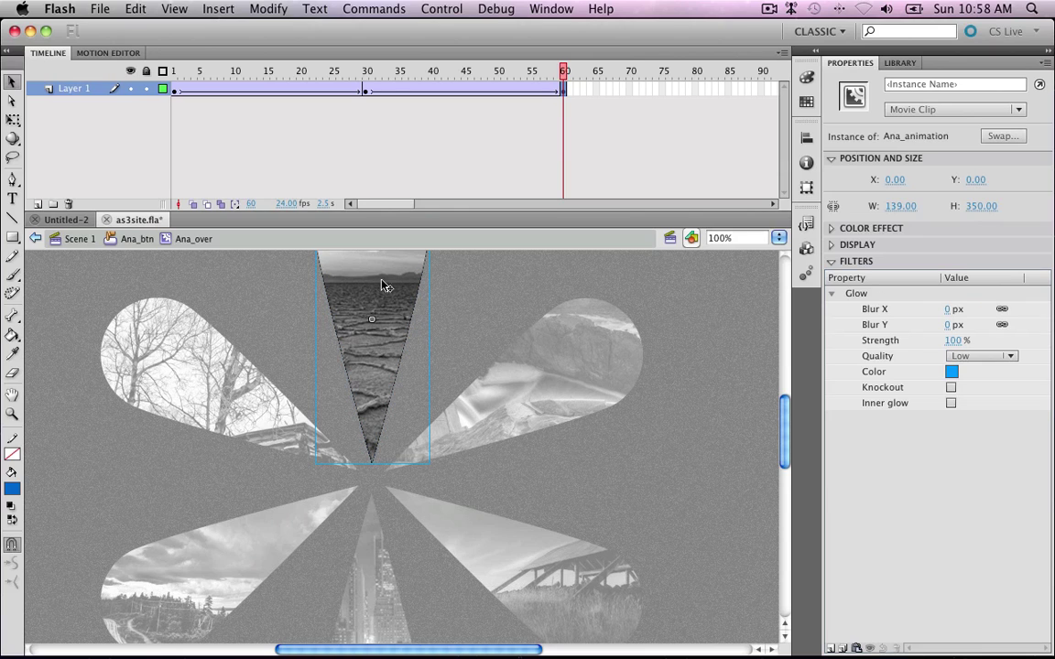
Set the Ana_animation glow blur to 38 px on frame 30 and test the movie
click(365, 88)
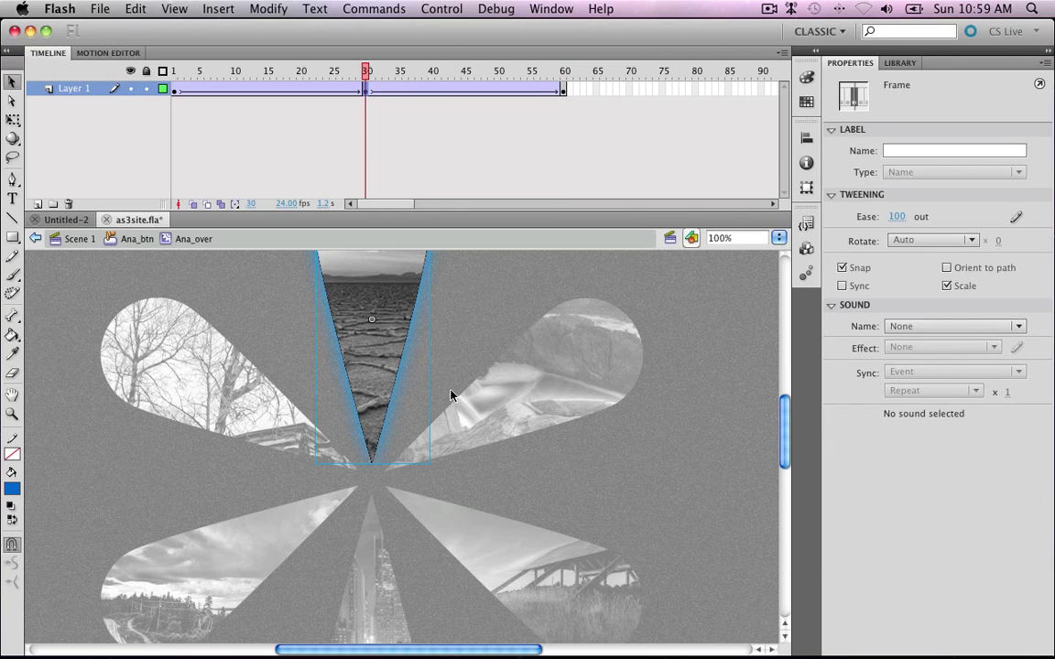
click(410, 298)
click(950, 308)
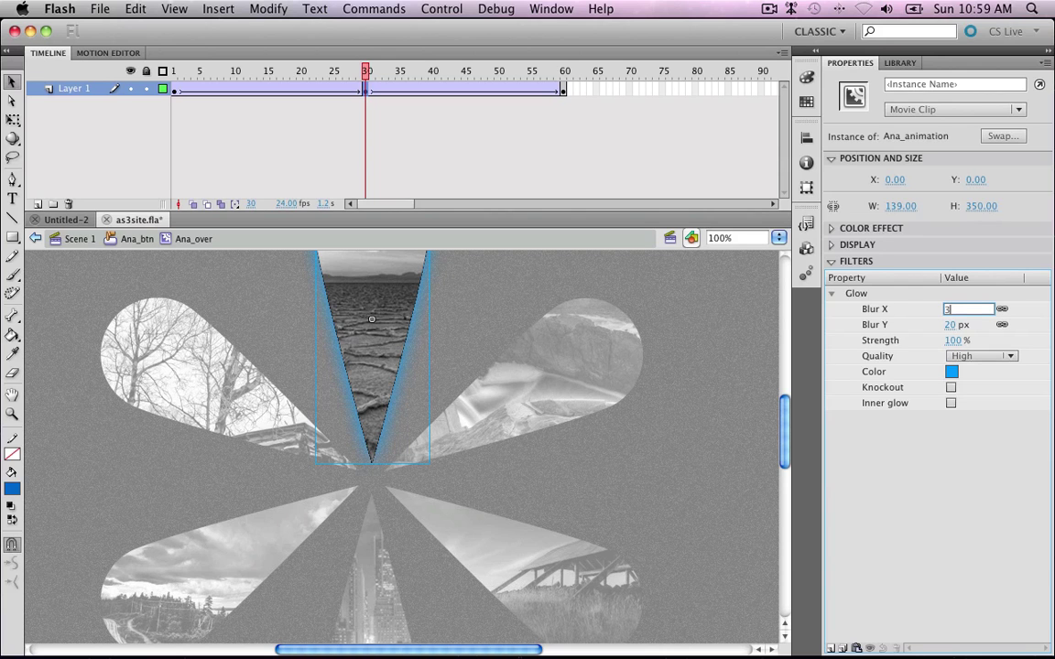
click(677, 441)
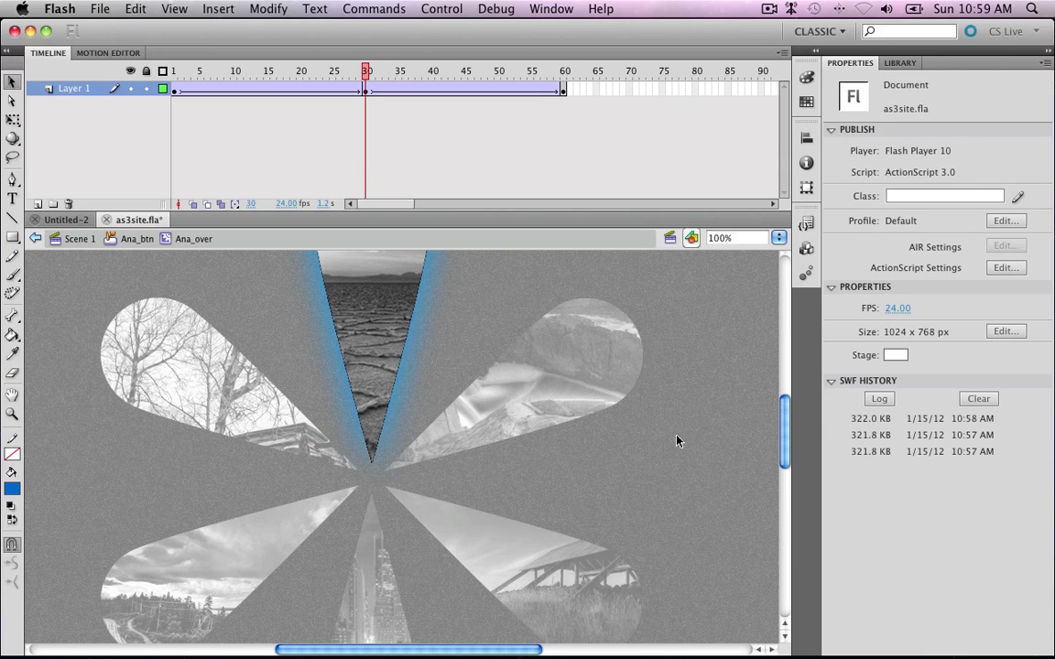
key(super+Return)
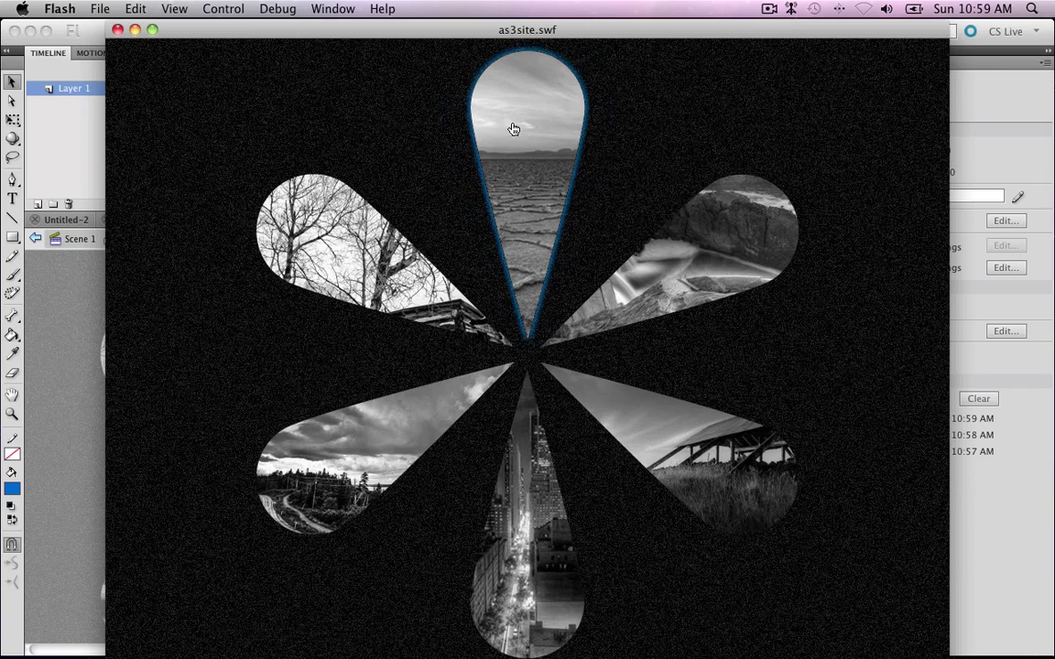
click(116, 30)
Set the glow quality of the Ana_animation clip on frame 30 to Low
click(408, 311)
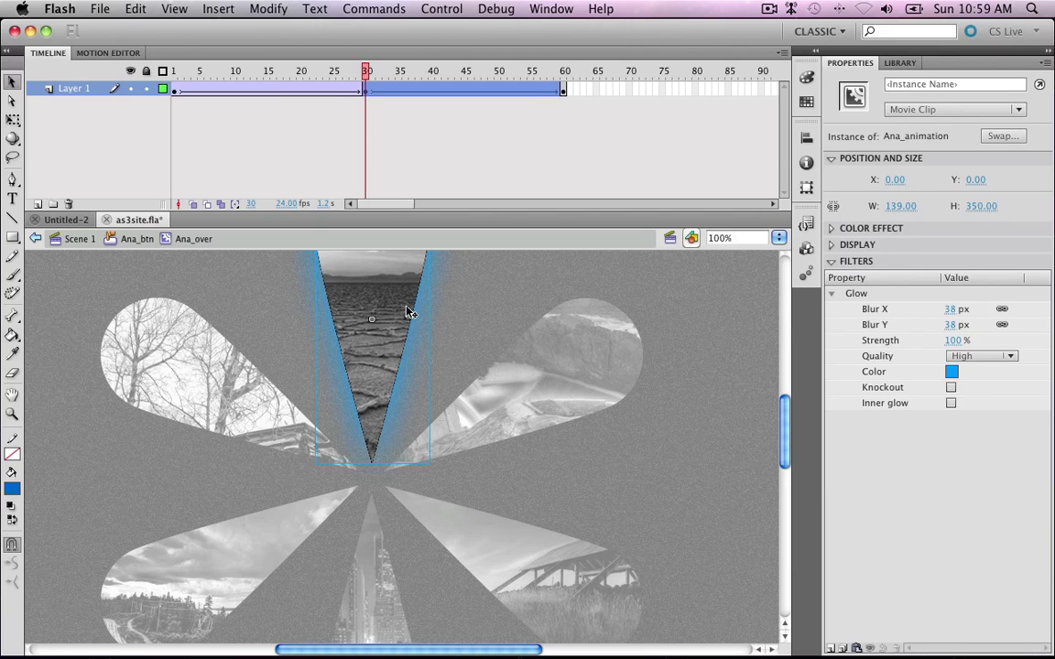
click(981, 355)
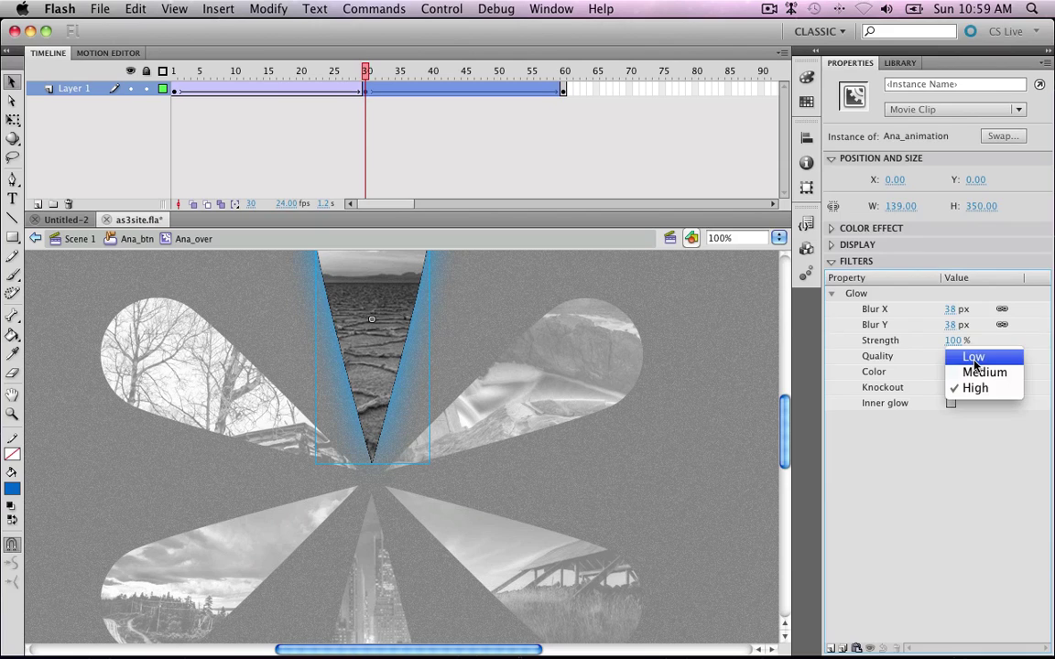
click(968, 324)
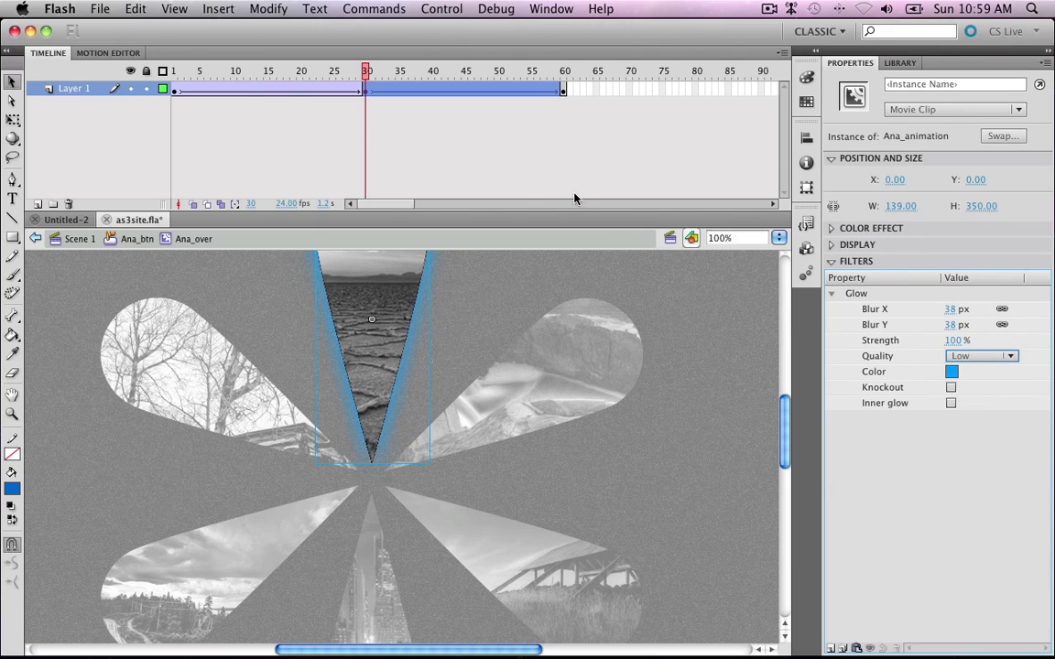
Check the clip's glow quality on frames 1 and 60 and test the movie's button rollovers
click(176, 91)
click(382, 293)
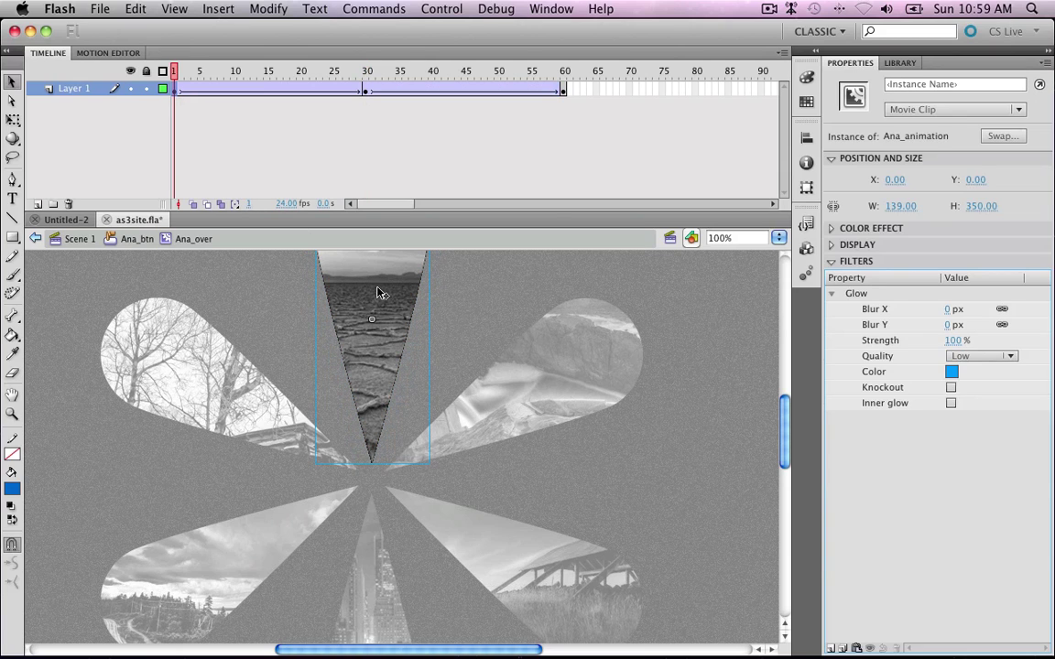
click(952, 355)
click(674, 184)
click(564, 92)
click(415, 284)
key(super+Return)
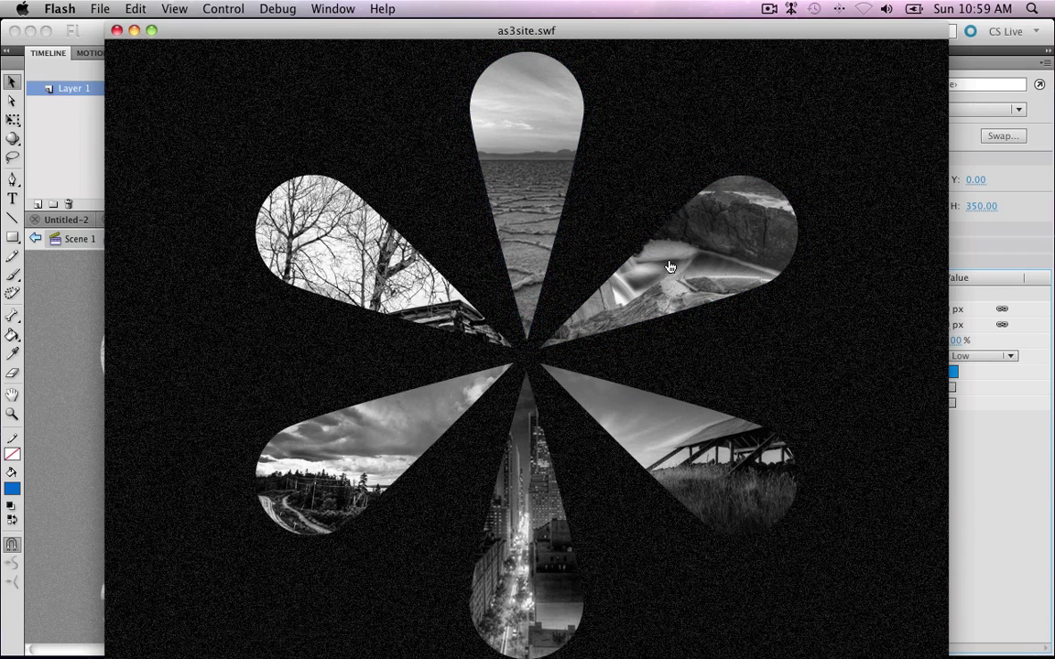
click(117, 31)
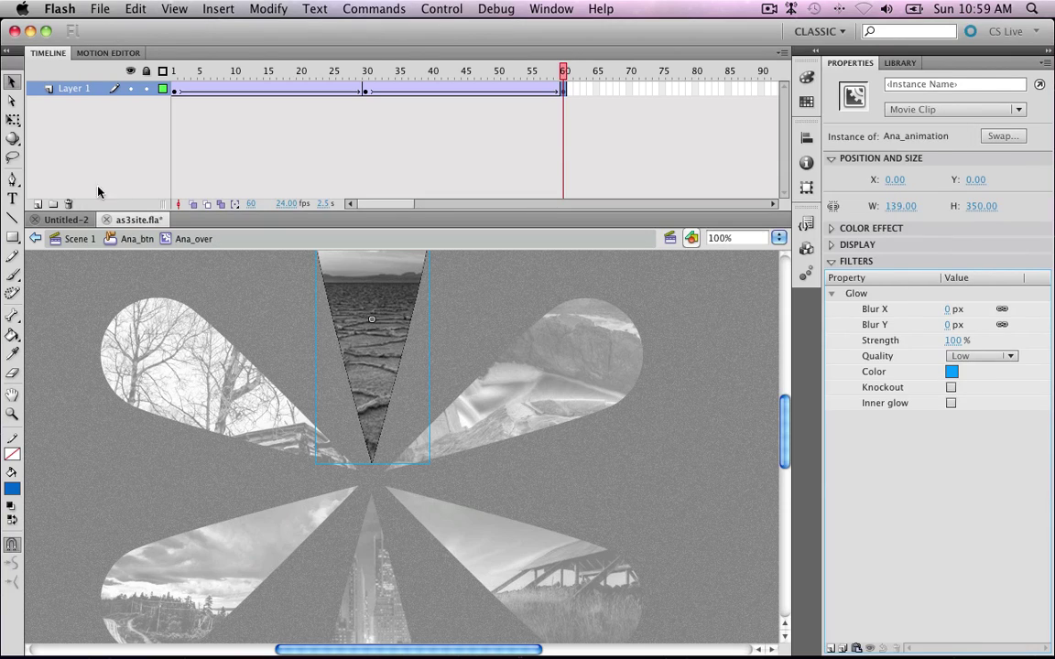
Return to Scene 1 and convert the Layer 10 bridge petal bitmap to a button symbol named ref
click(73, 240)
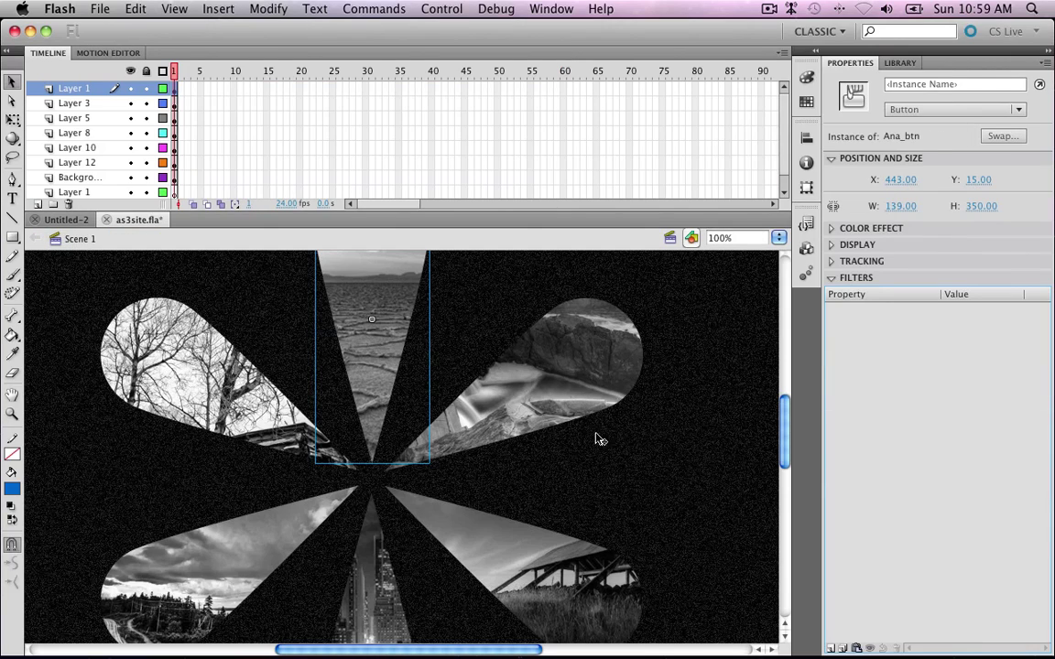
scroll(556, 440, down, 3)
click(539, 423)
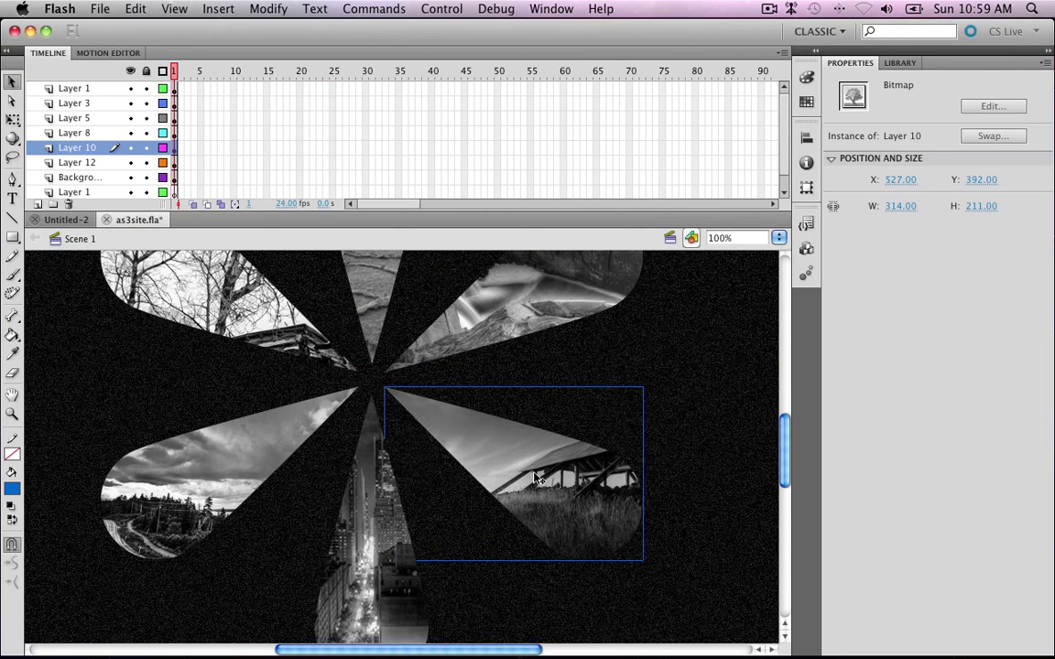
right_click(539, 423)
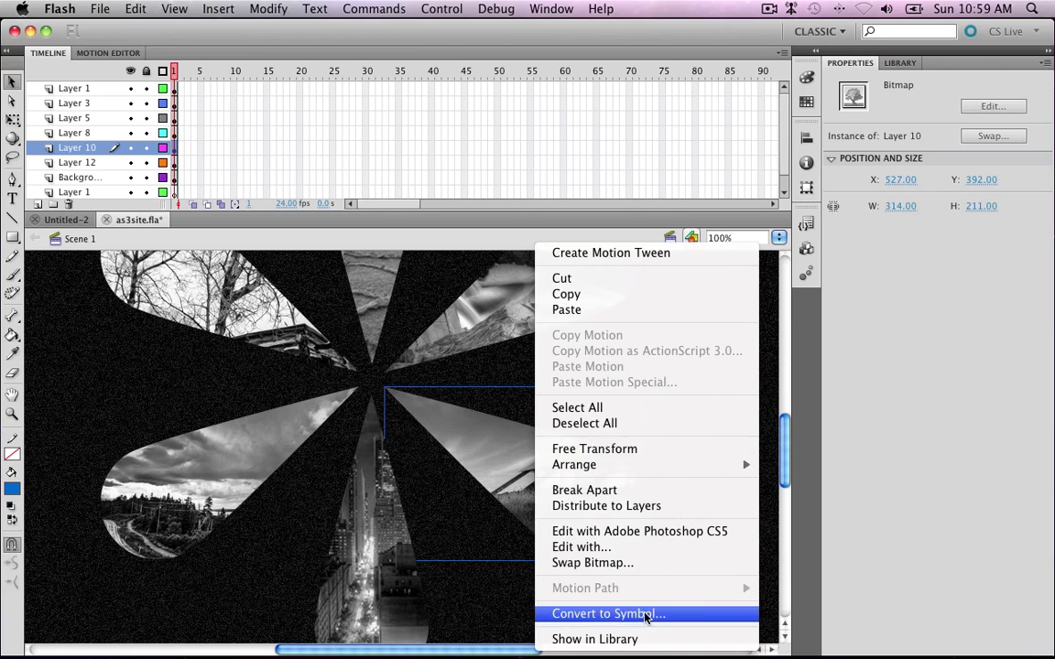
click(641, 613)
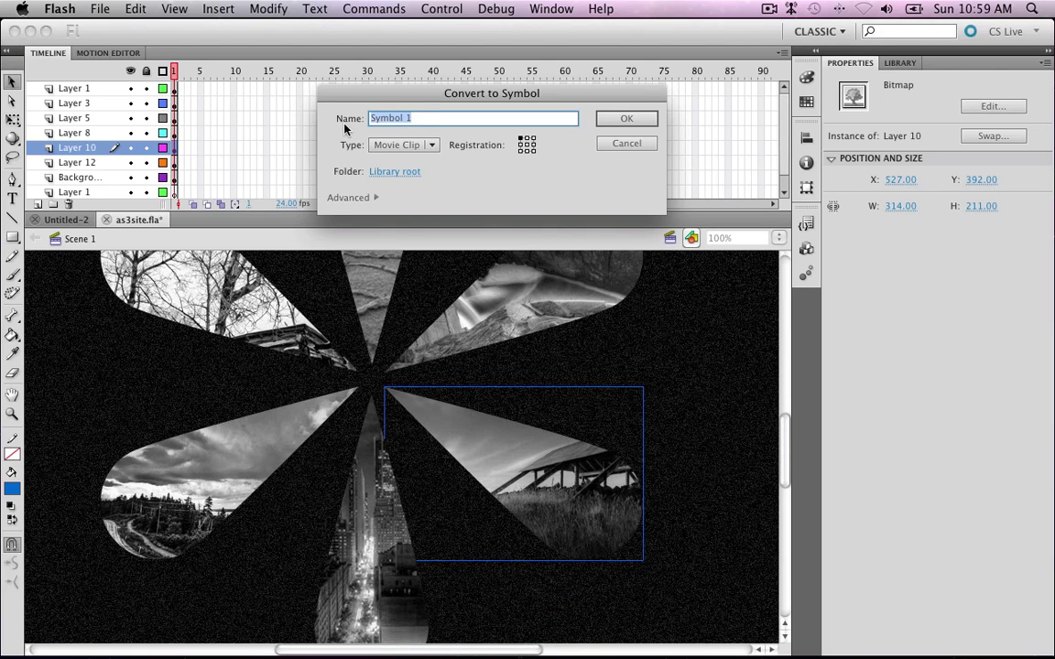
click(398, 144)
click(412, 160)
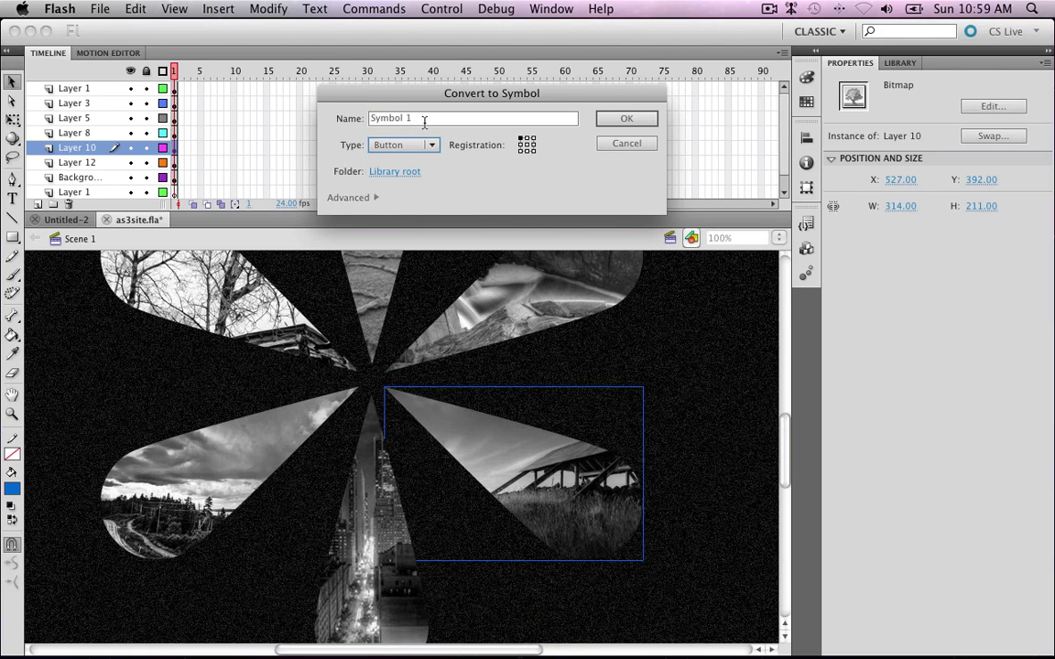
key(shift+Tab)
text(ref)
key(Return)
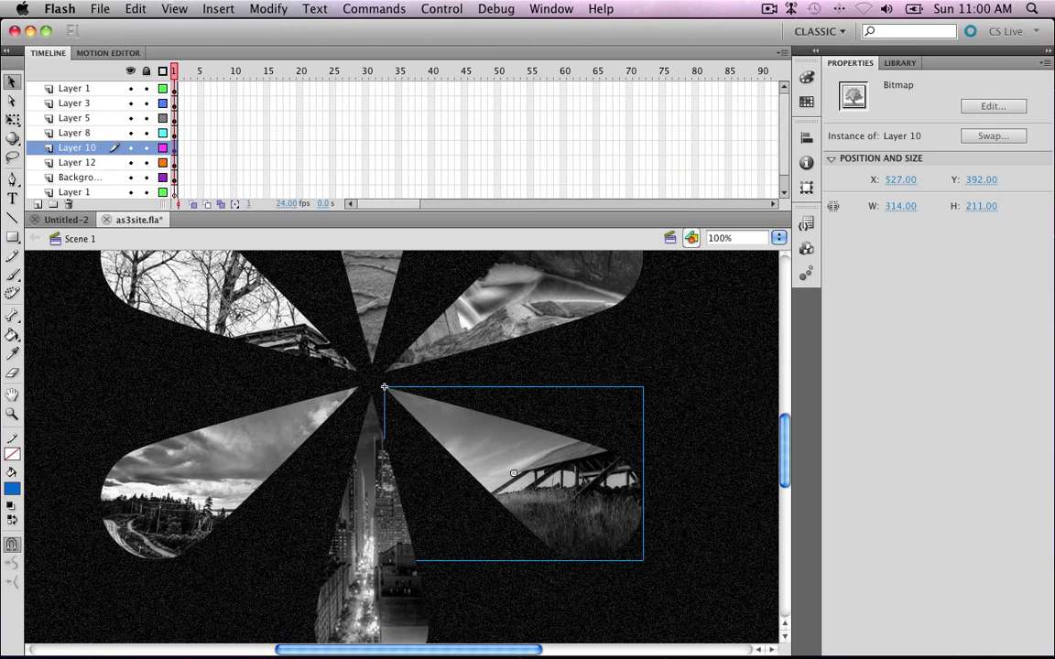
Open the ref button for editing and insert keyframes in its Hit and Over states
double_click(528, 453)
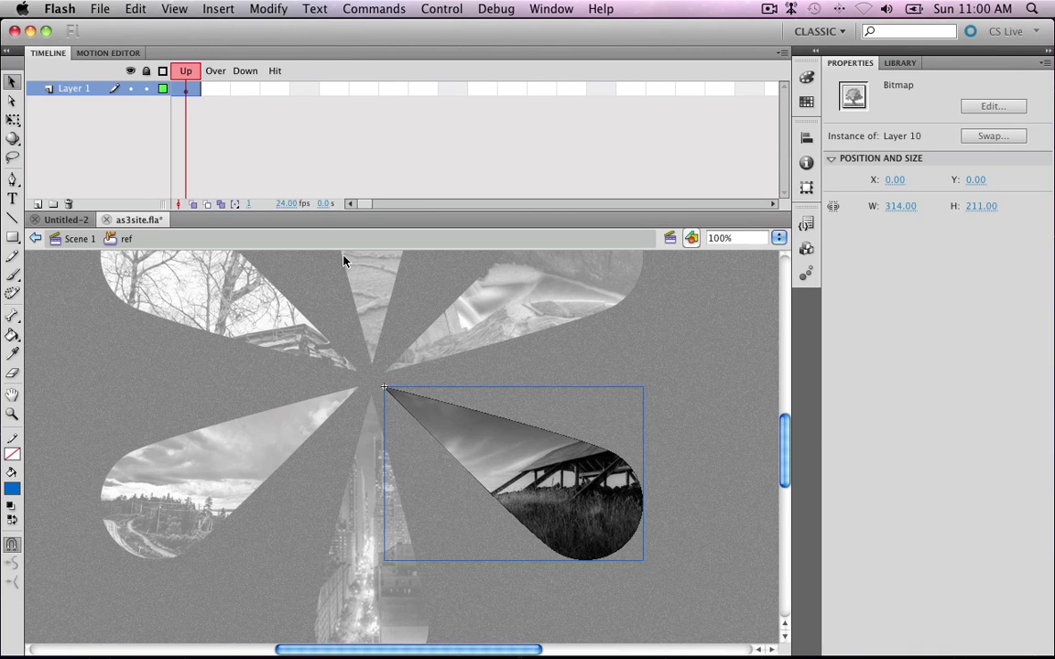
click(277, 88)
right_click(277, 88)
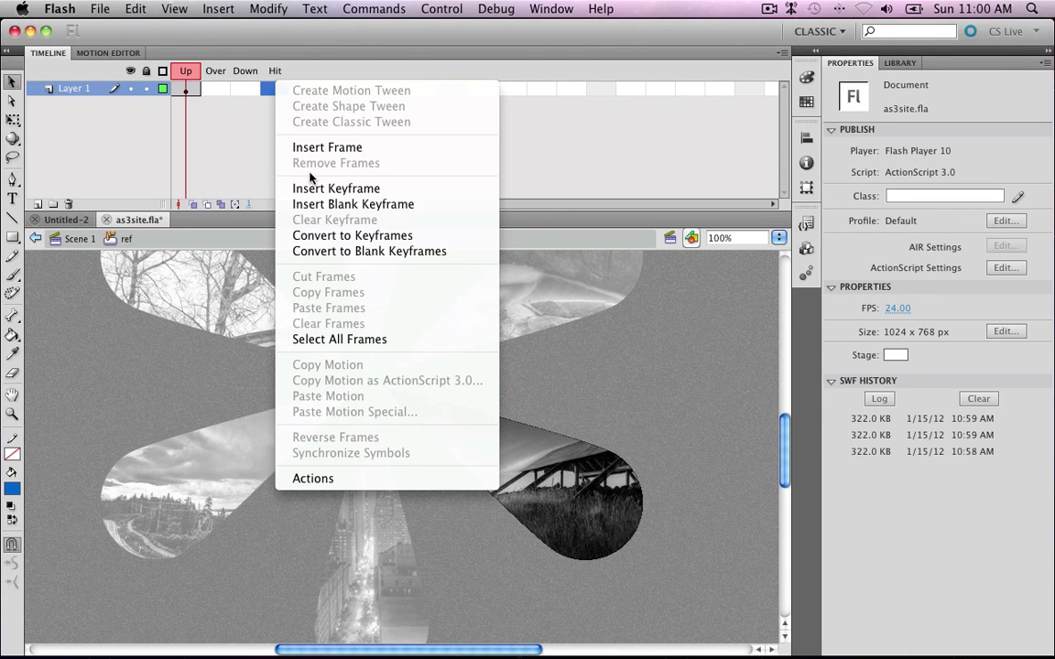
click(312, 190)
click(220, 89)
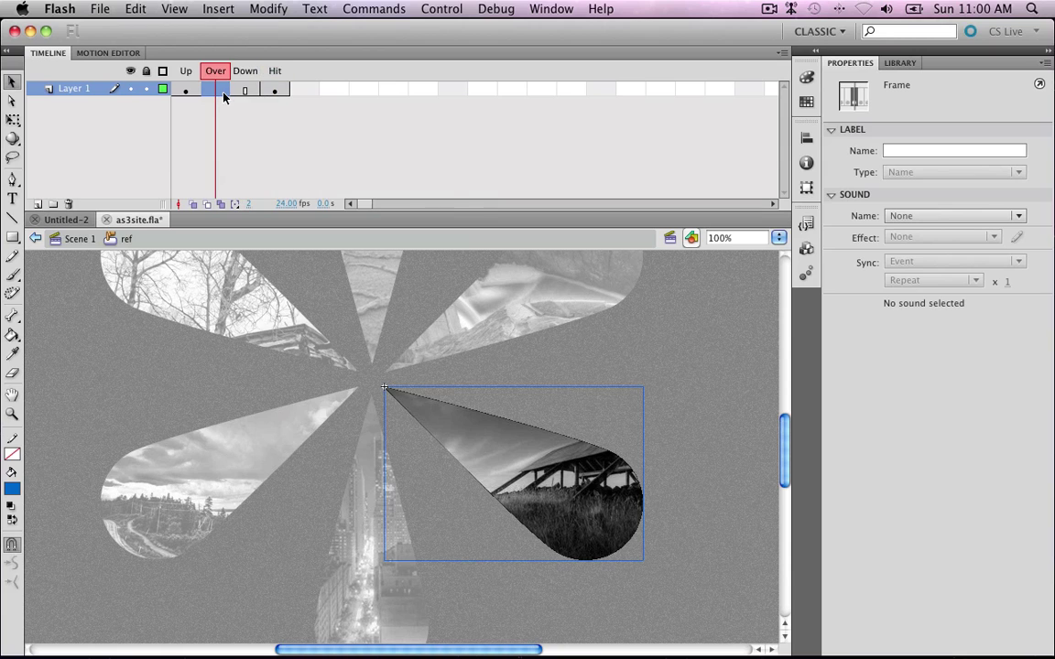
right_click(222, 89)
click(257, 197)
For the ref button's Hit frame, switch to Illustrator, copy the lower-right magenta petal, and return to Flash
click(277, 89)
mouse_move(518, 648)
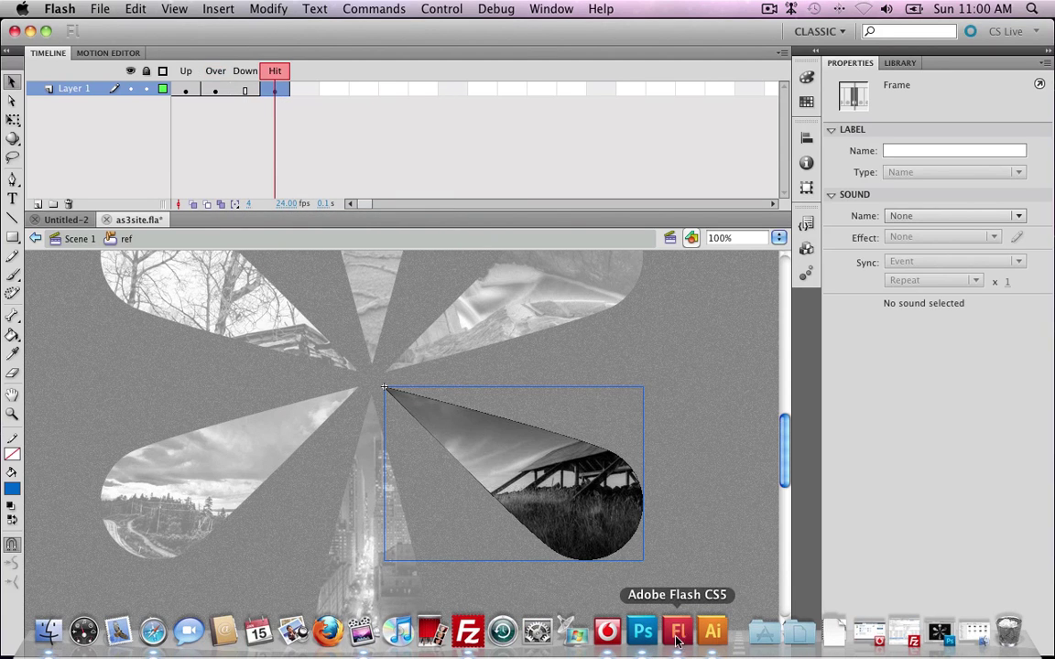
click(713, 632)
click(586, 453)
key(a)
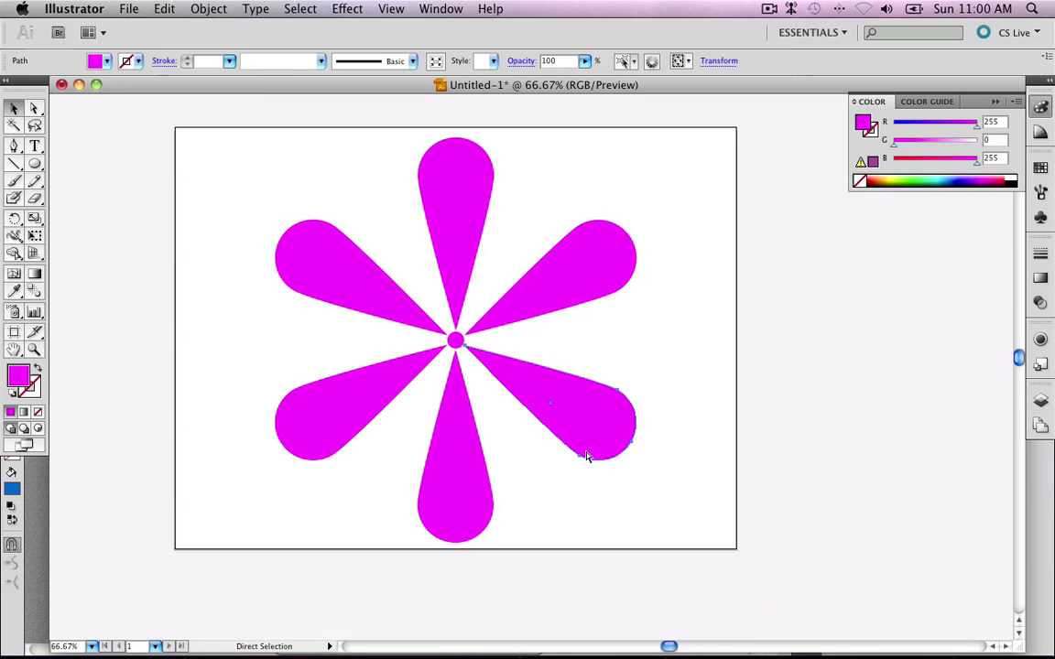
key(v)
click(676, 632)
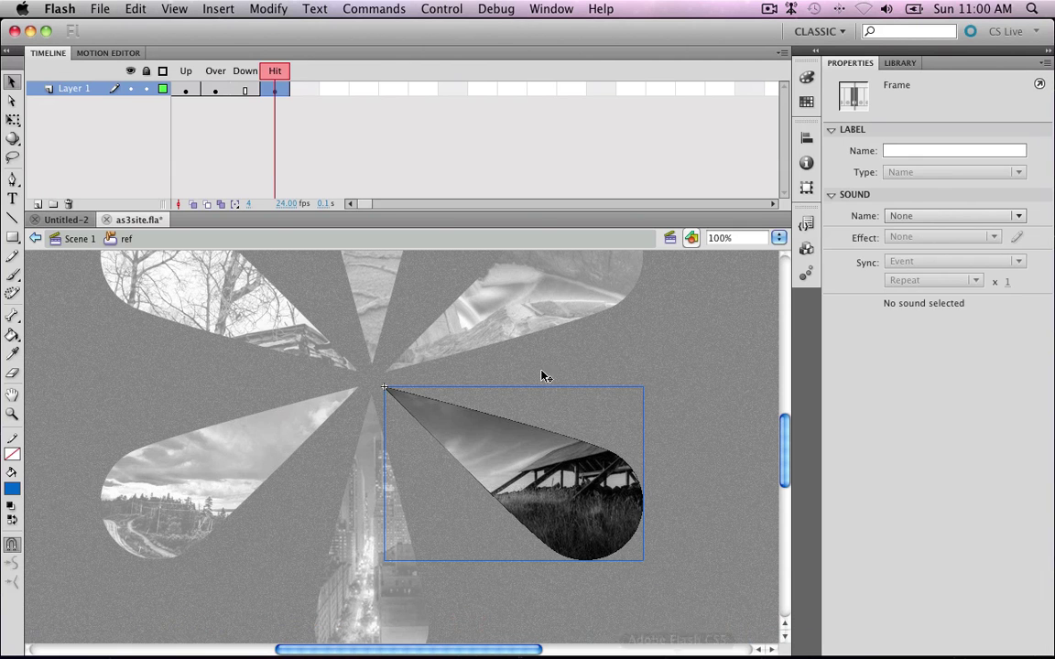
Paste the petal in place in the ref button using the AI File Importer preferences with layers maintained, and test the movie
click(689, 426)
right_click(690, 426)
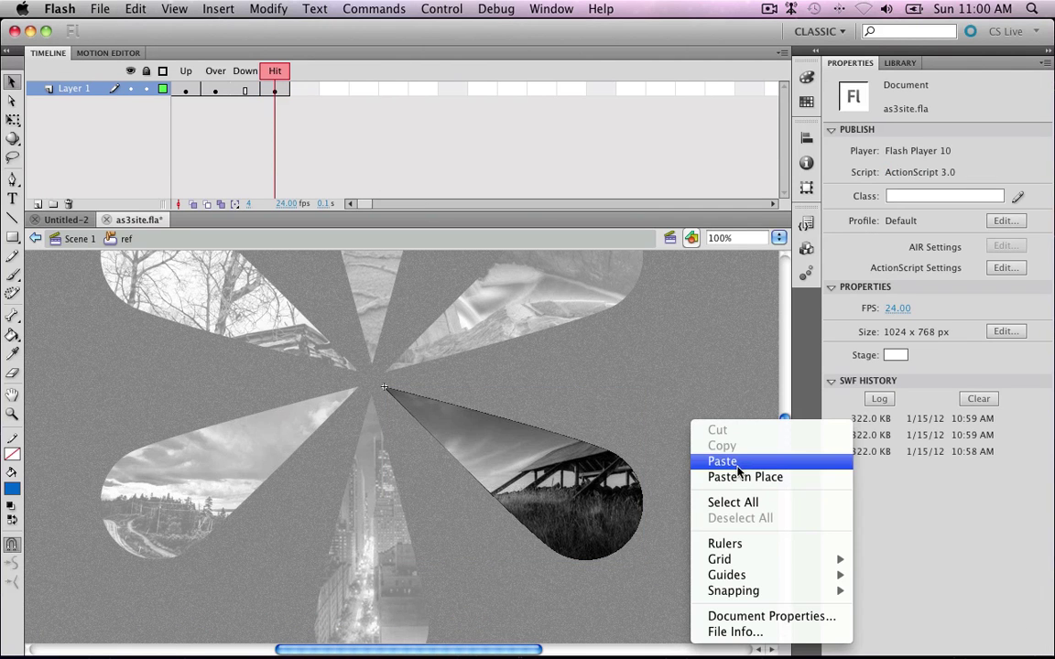
click(741, 478)
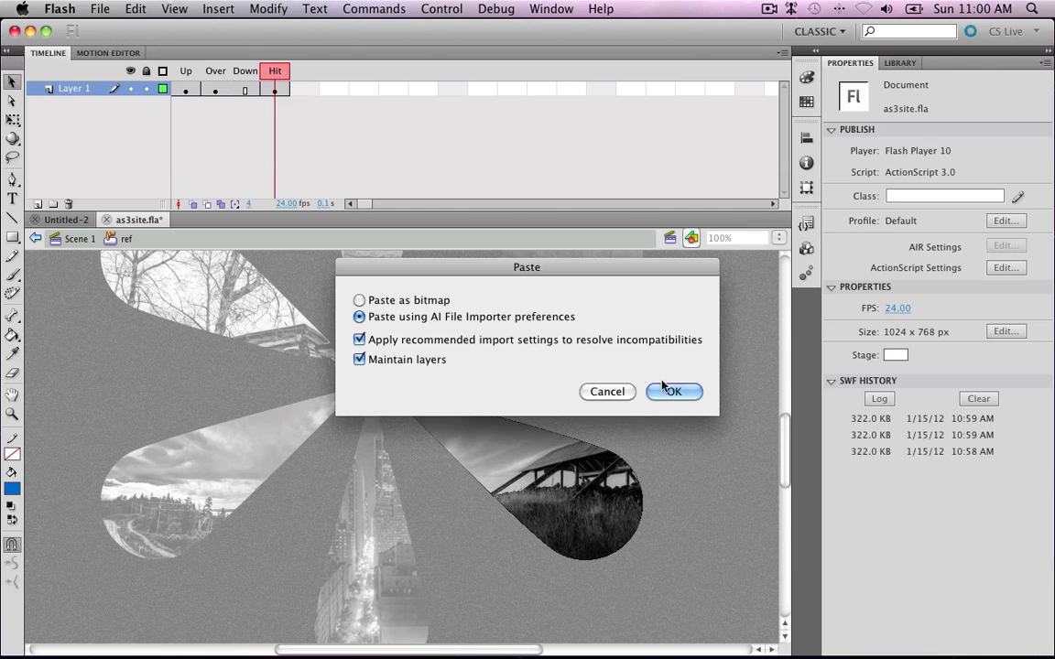
click(676, 391)
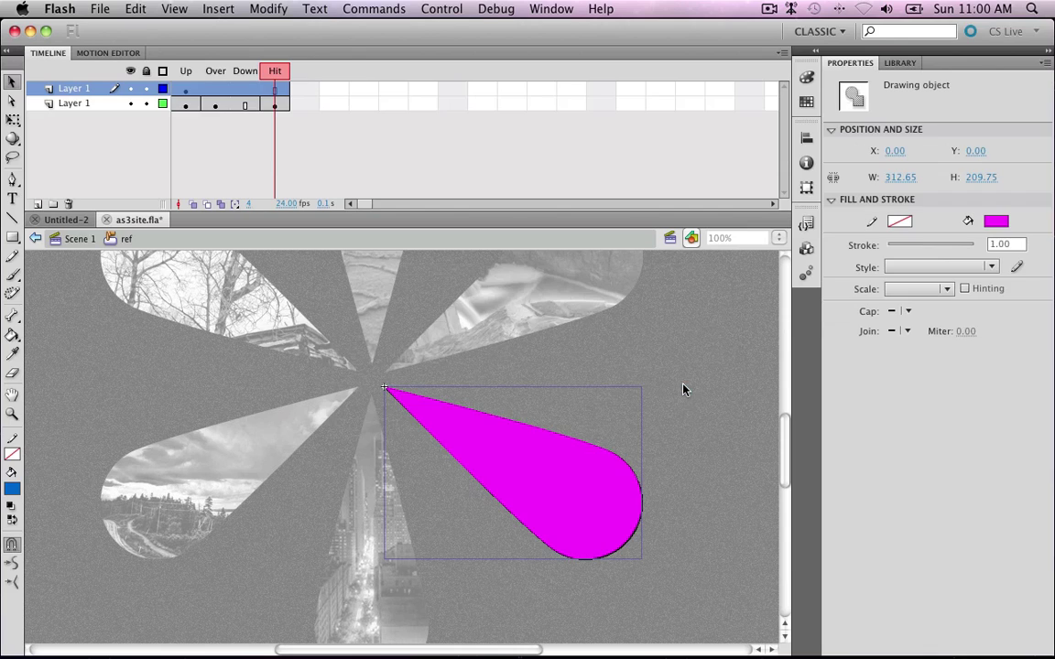
click(694, 434)
click(623, 509)
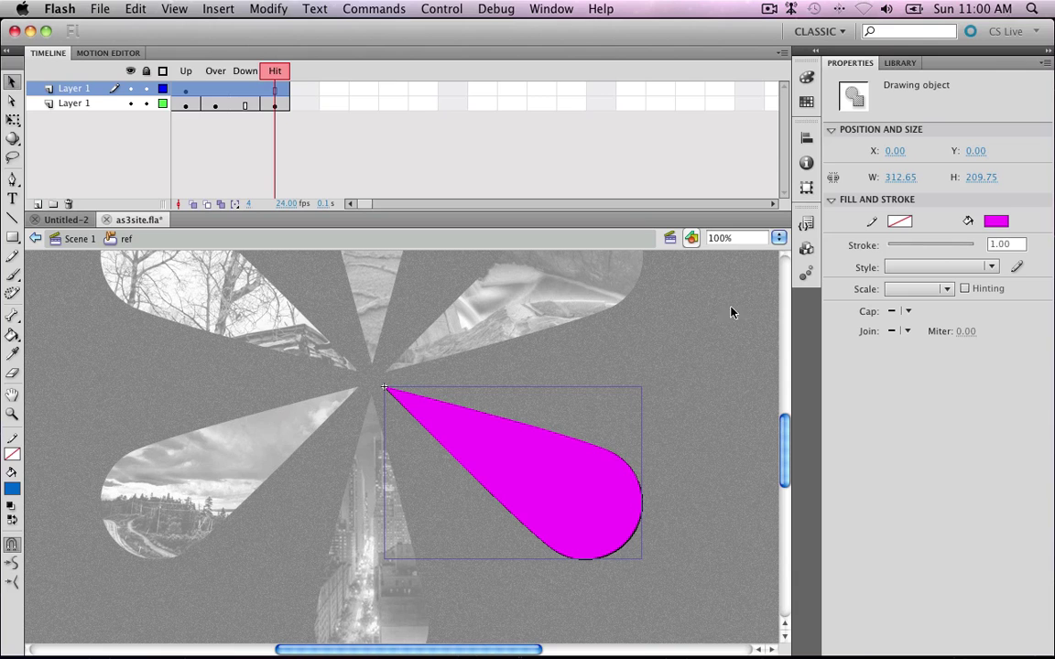
key(super+Return)
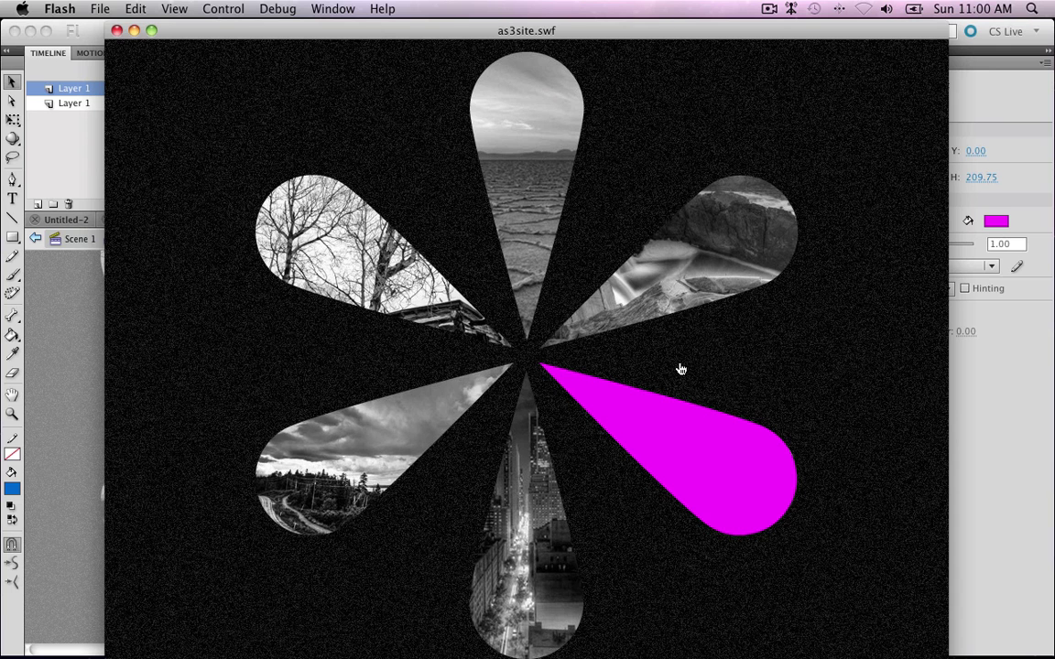
click(117, 30)
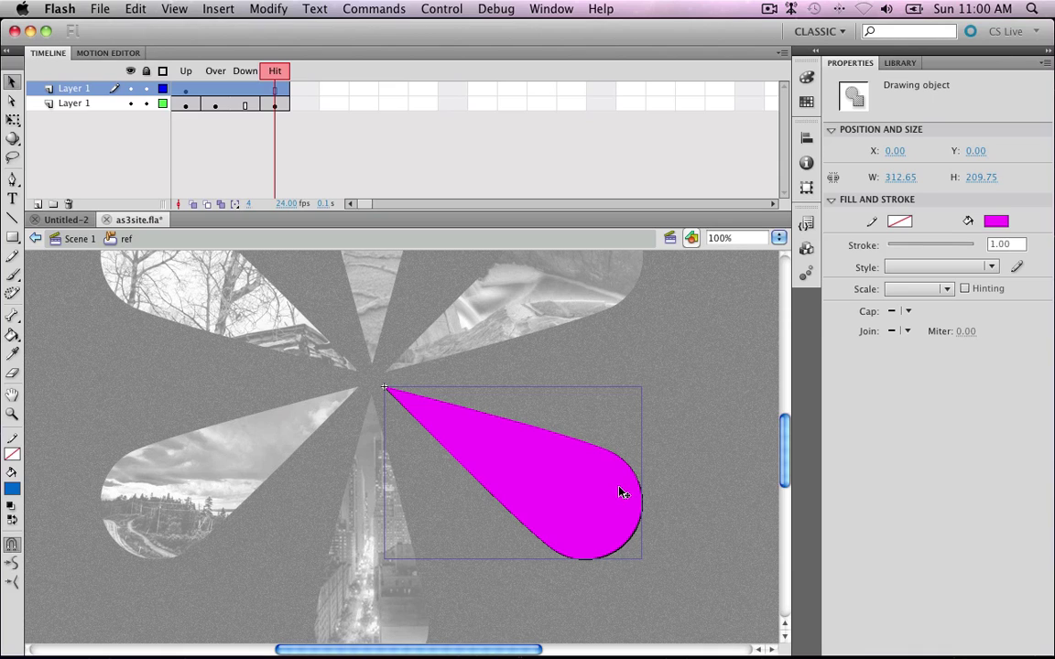
Break the magenta petal apart, insert a keyframe for it in the Hit state, and remove it from the Up and Over states
key(super+b)
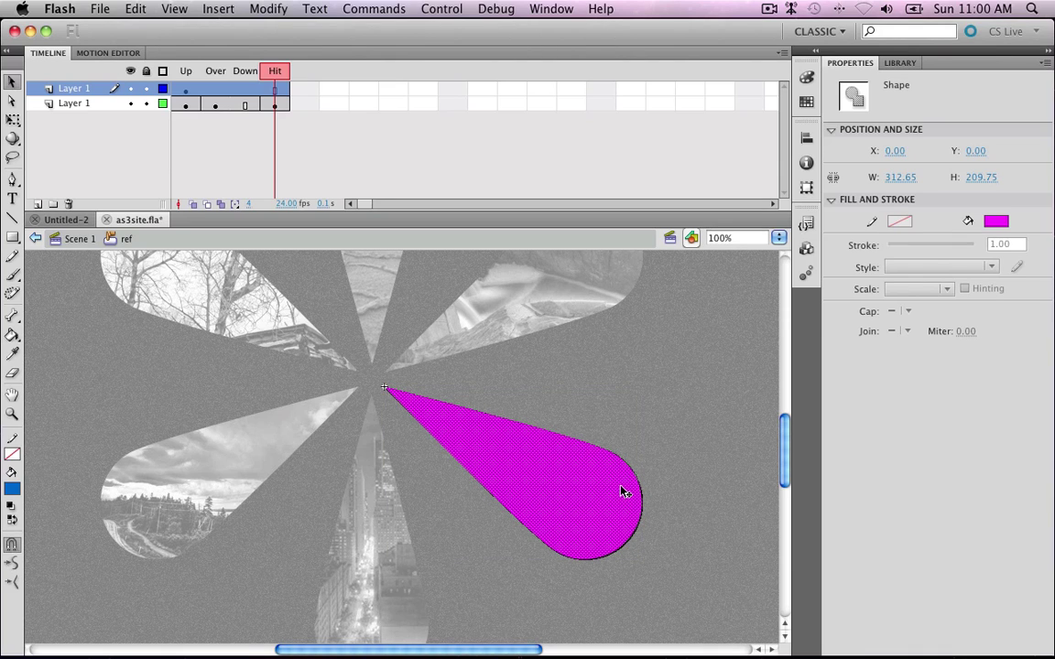
click(276, 89)
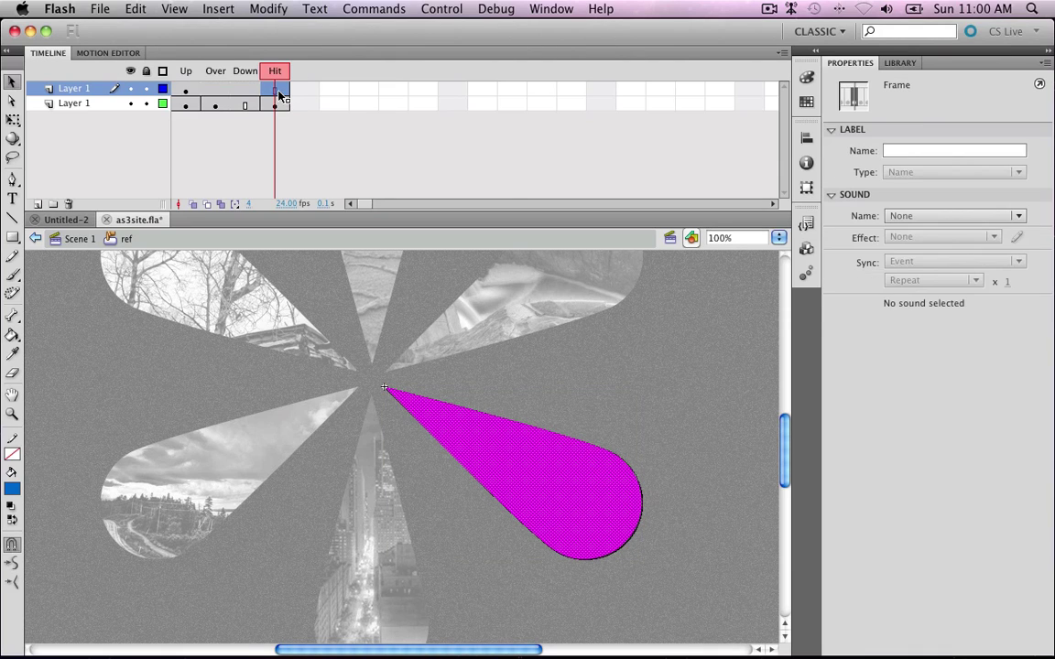
right_click(275, 89)
click(312, 202)
click(214, 88)
key(super+x)
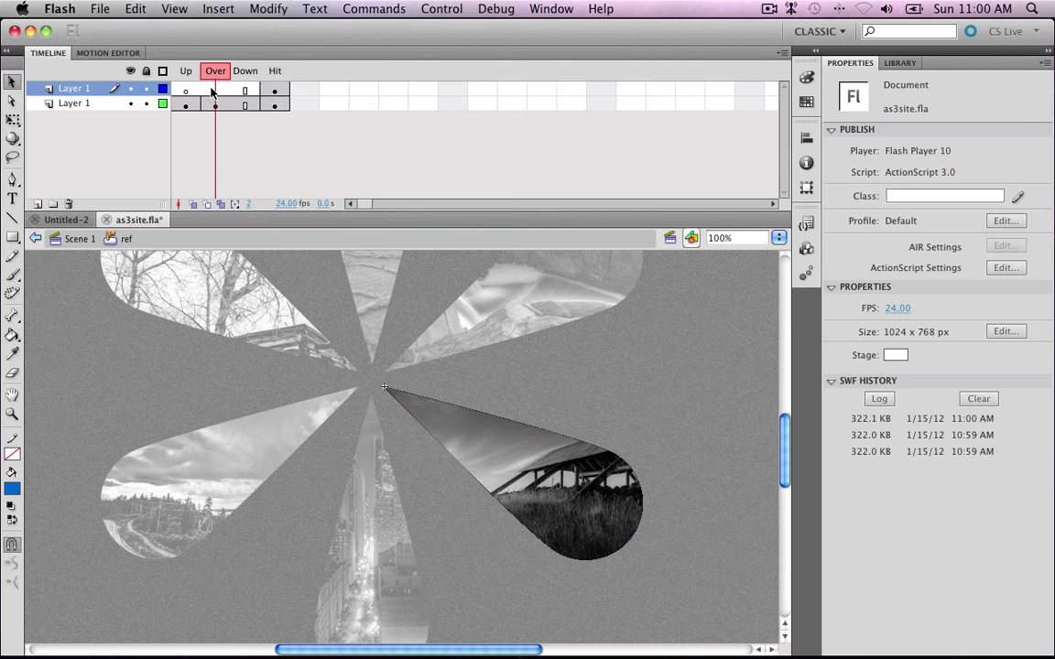
Delete the bridge bitmap from the lower layer's Hit frame, keeping the magenta petal layer visible, and test the movie
click(274, 105)
key(super+shift+v)
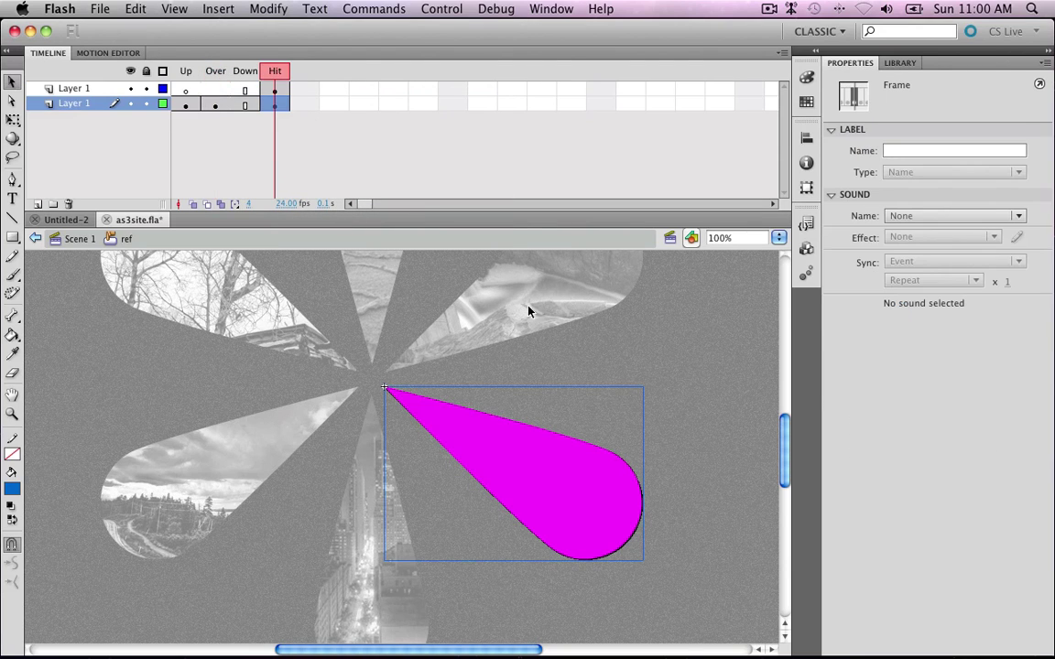
click(130, 89)
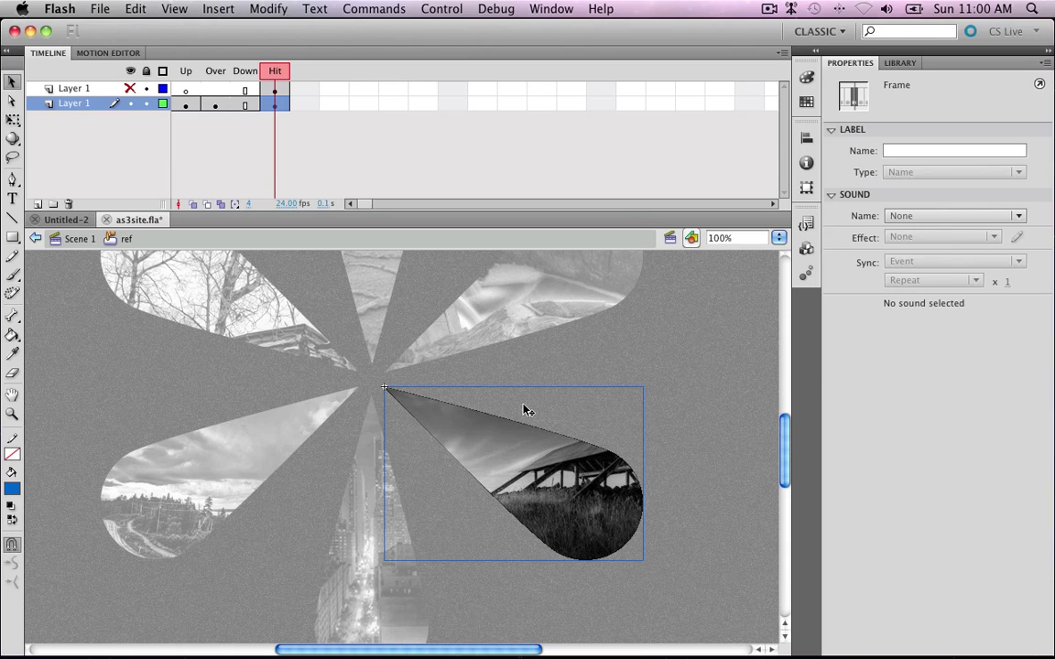
key(Delete)
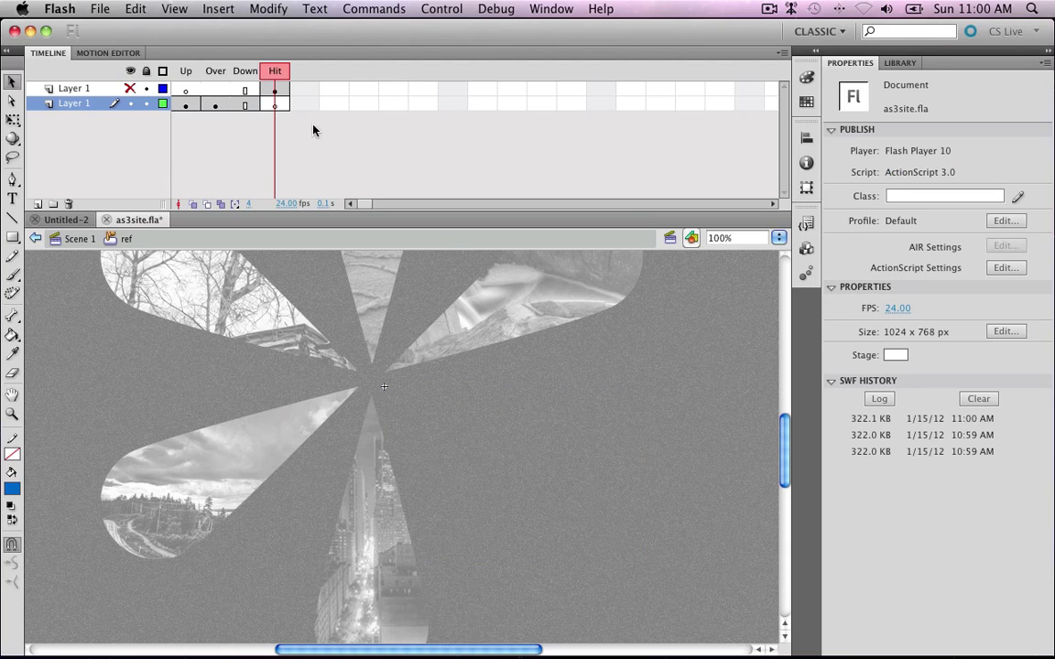
click(275, 88)
click(130, 88)
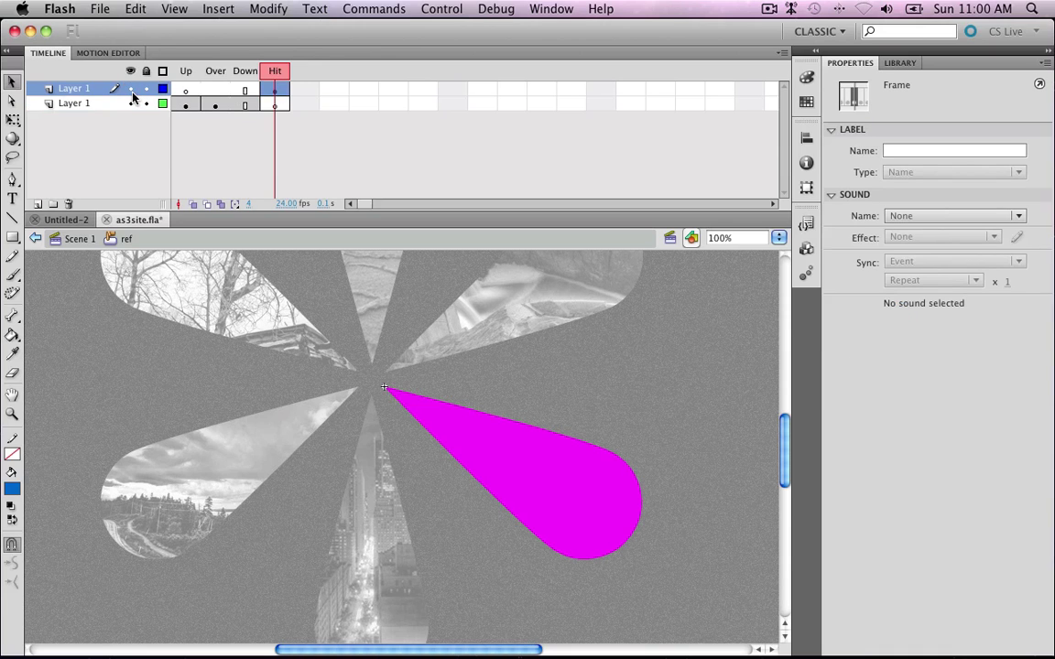
key(super+Return)
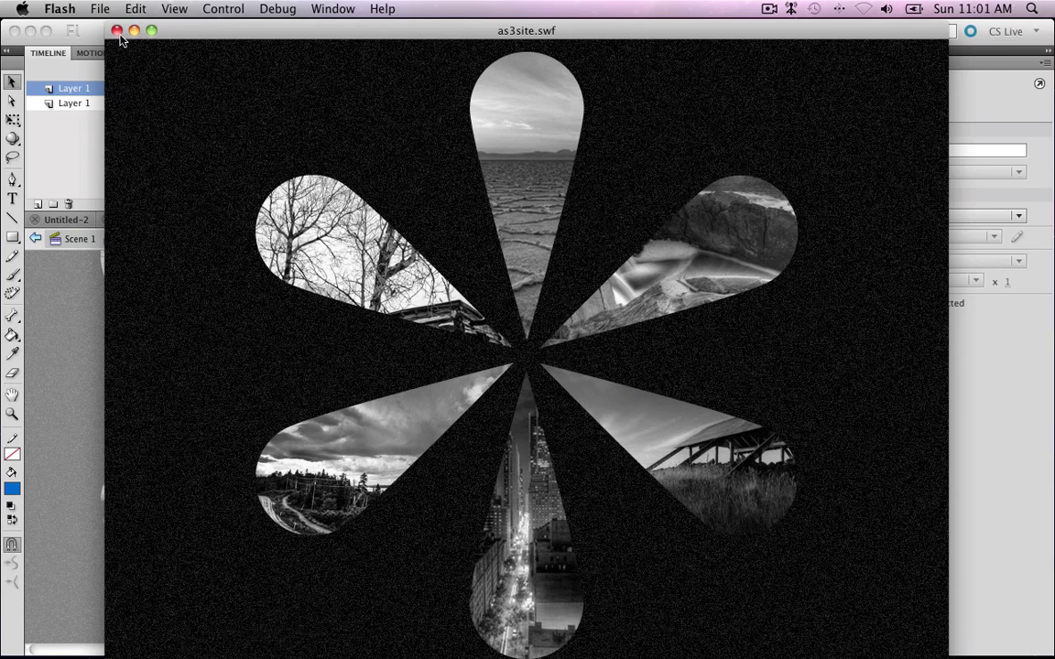
click(116, 30)
Insert a keyframe in the Down state of the ref button's bitmap layer
click(197, 92)
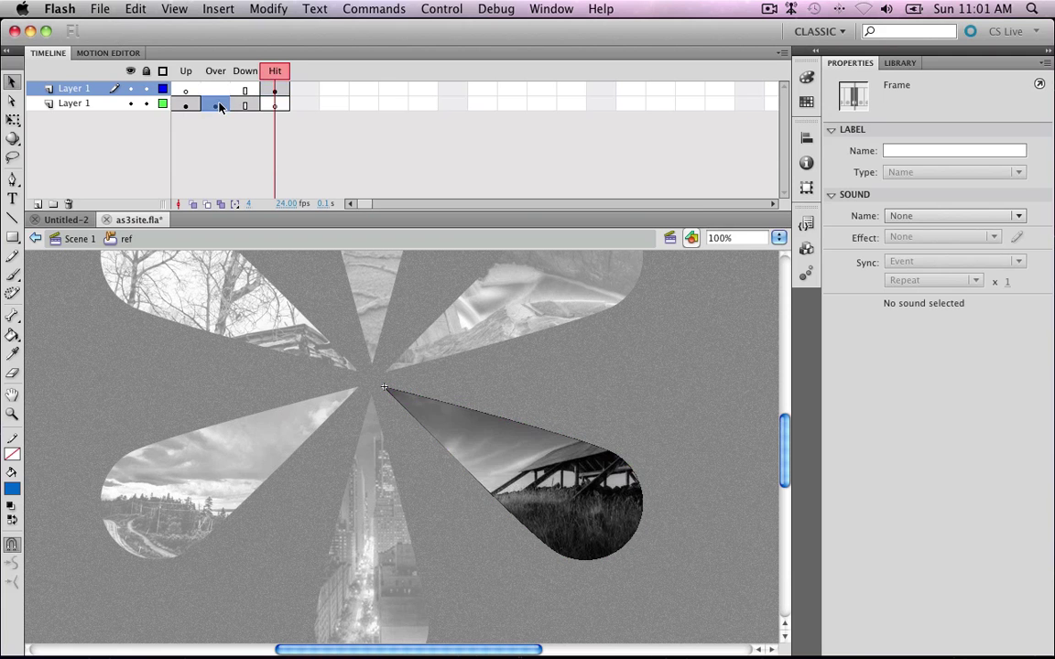
click(215, 103)
click(246, 104)
right_click(248, 109)
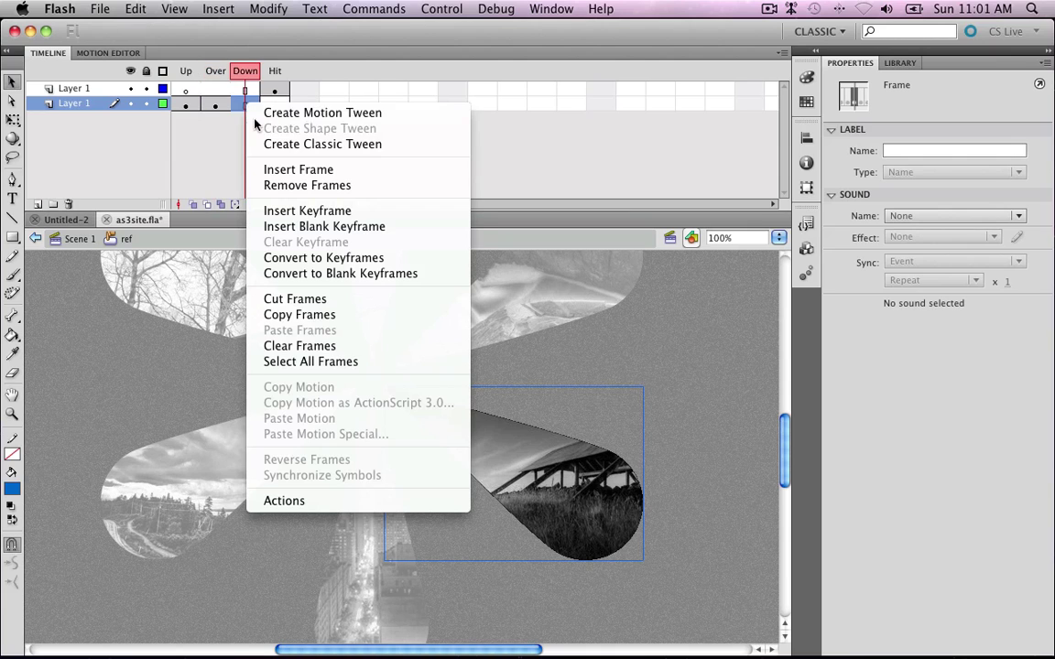
click(265, 207)
Convert the bridge petal bitmap in the Over state to a movie clip symbol named ref_
click(218, 105)
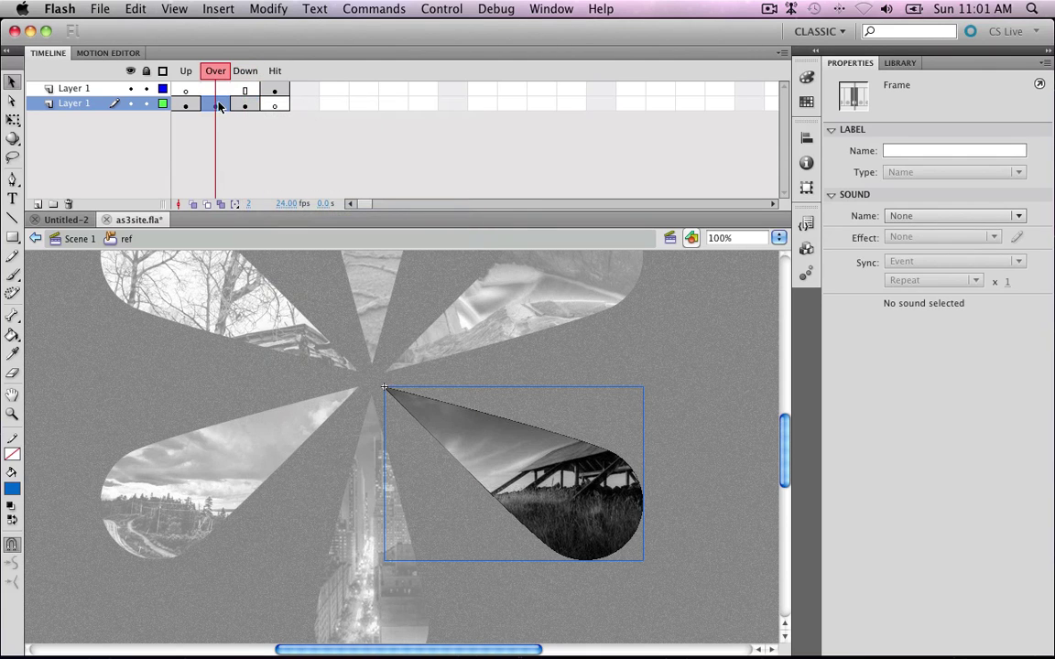
right_click(501, 431)
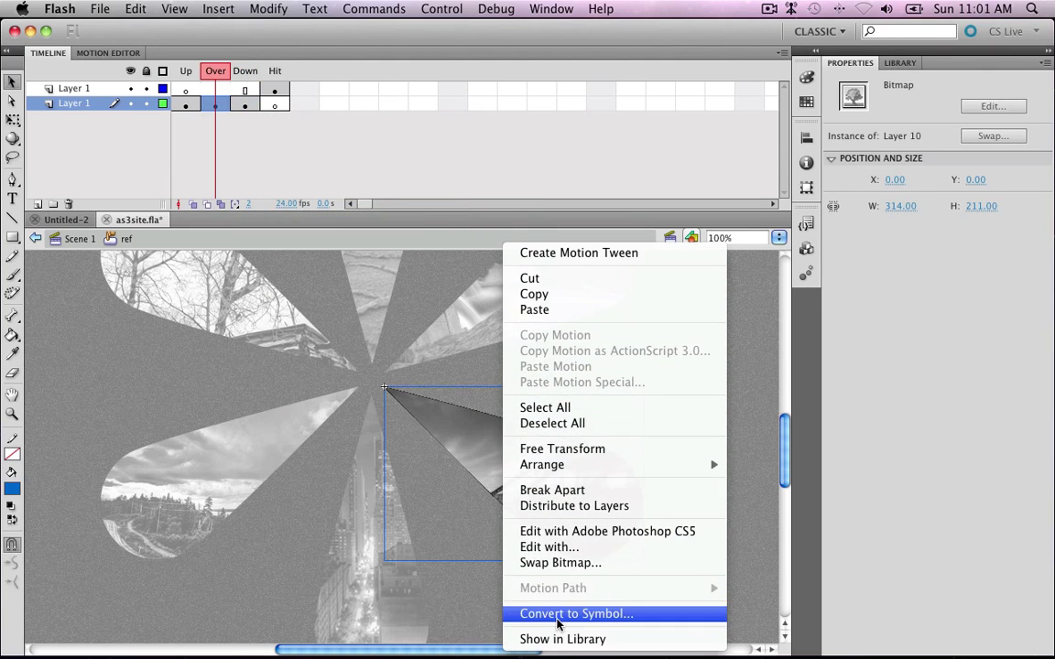
click(557, 614)
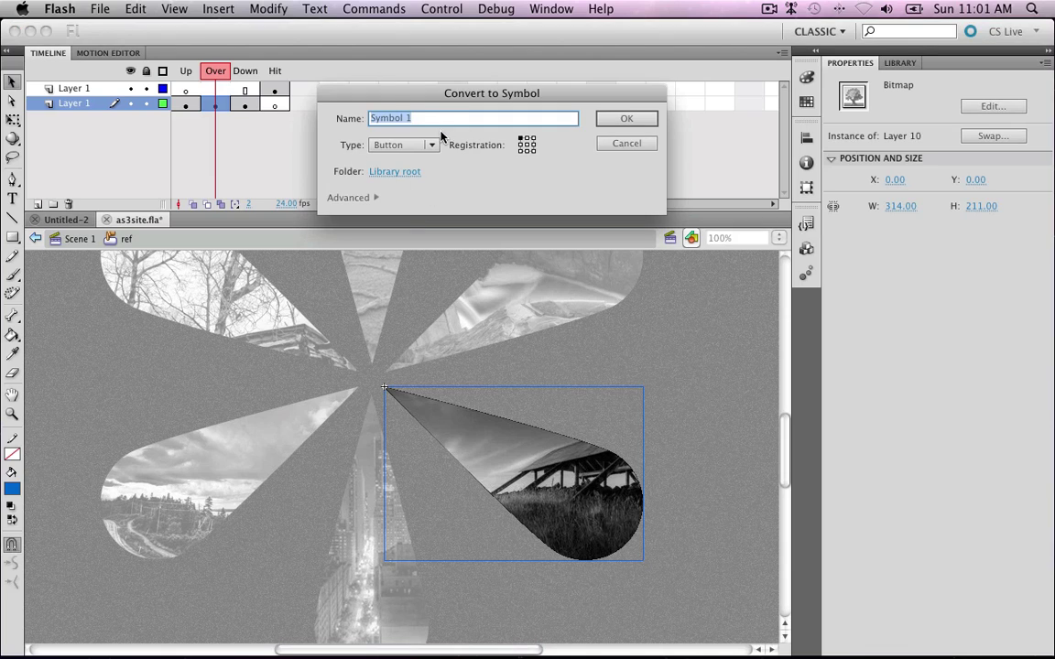
click(388, 142)
click(383, 119)
text(ref_)
key(Return)
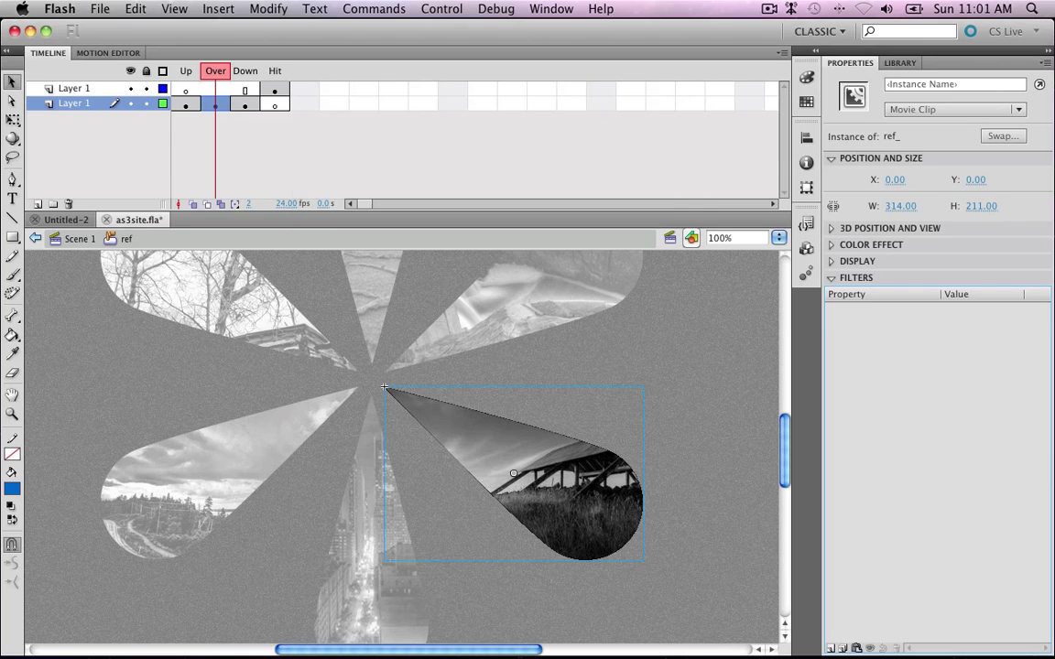
Open the ref_ clip for editing and convert its bitmap to a movie clip symbol named ref_aniamtion
double_click(595, 528)
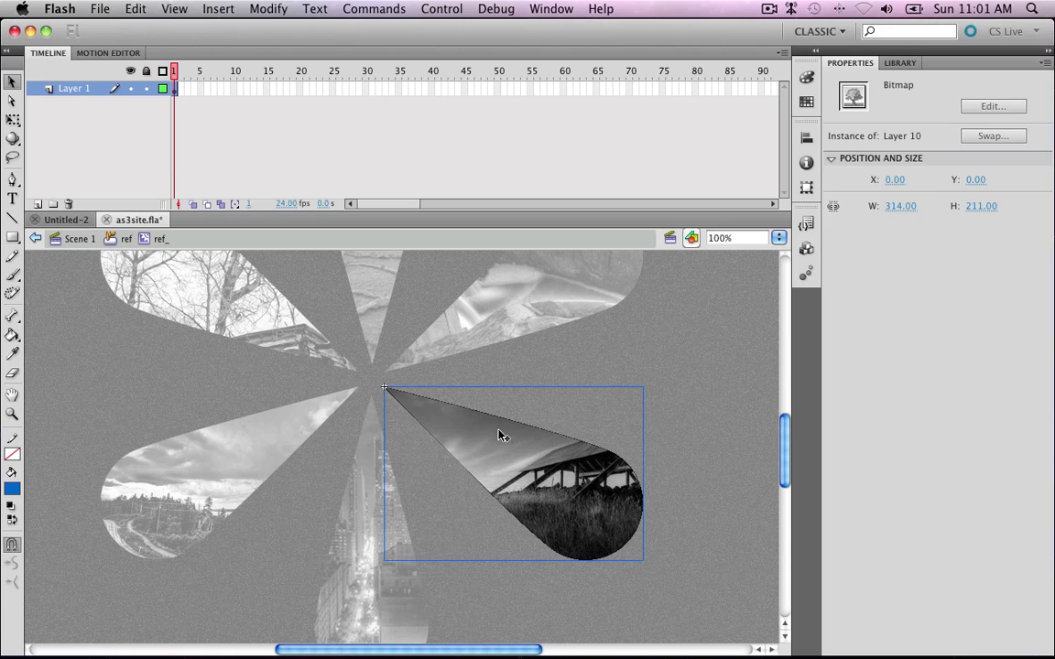
right_click(557, 483)
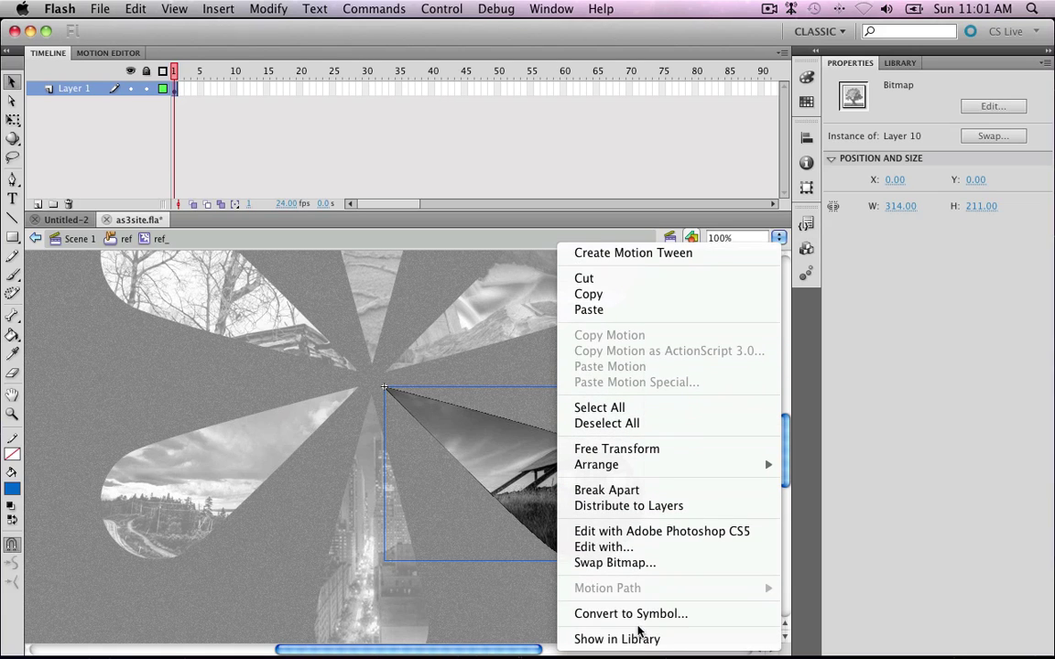
click(631, 612)
text(ref_aniamtion)
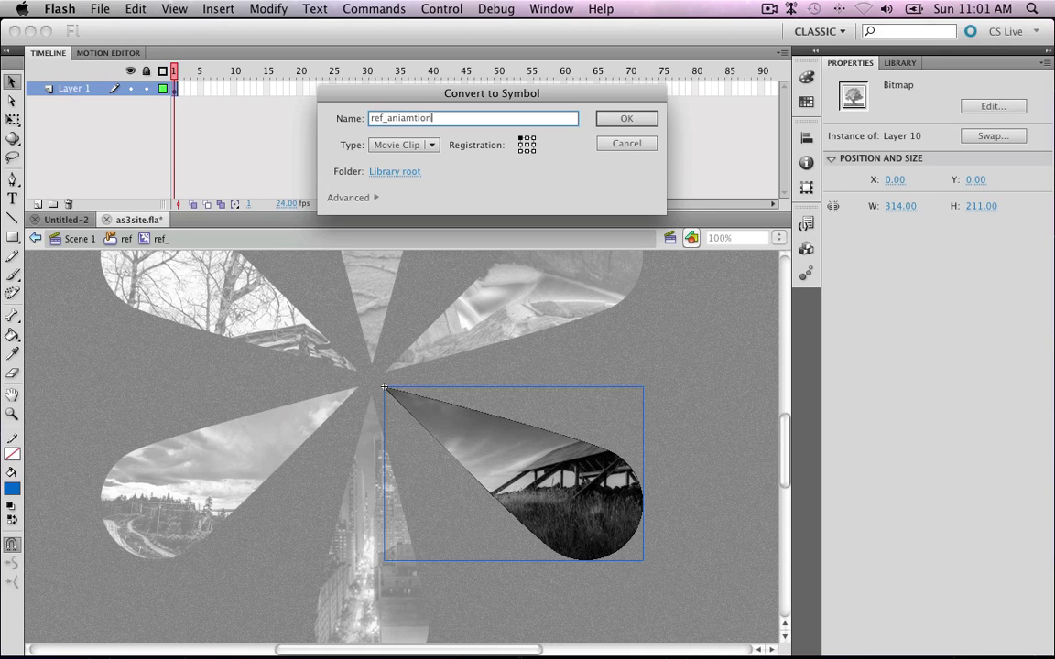
key(Return)
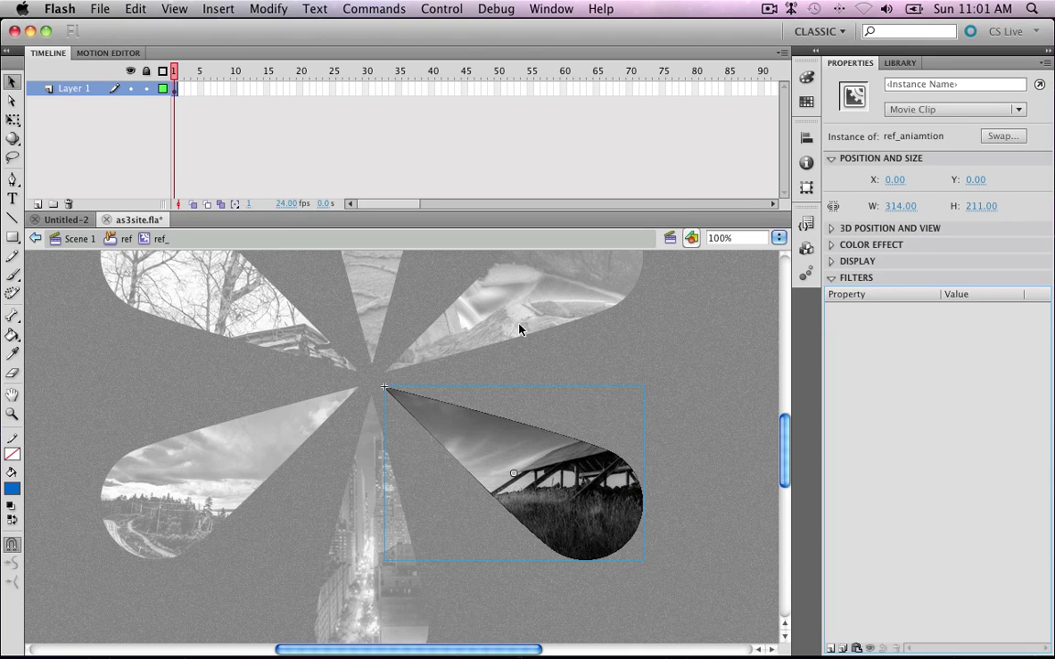
Insert a keyframe at frame 30 of the ref_ clip's timeline
click(365, 88)
right_click(366, 88)
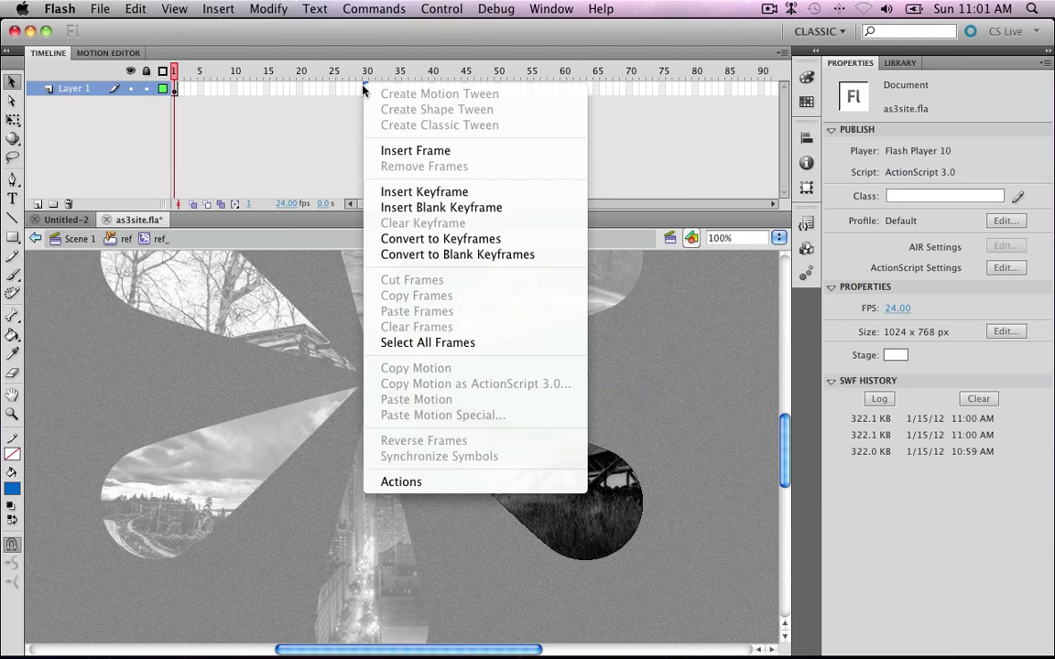
click(408, 193)
Add a Glow filter to the bridge petal clip on frame 1 and set its color to light blue
click(174, 87)
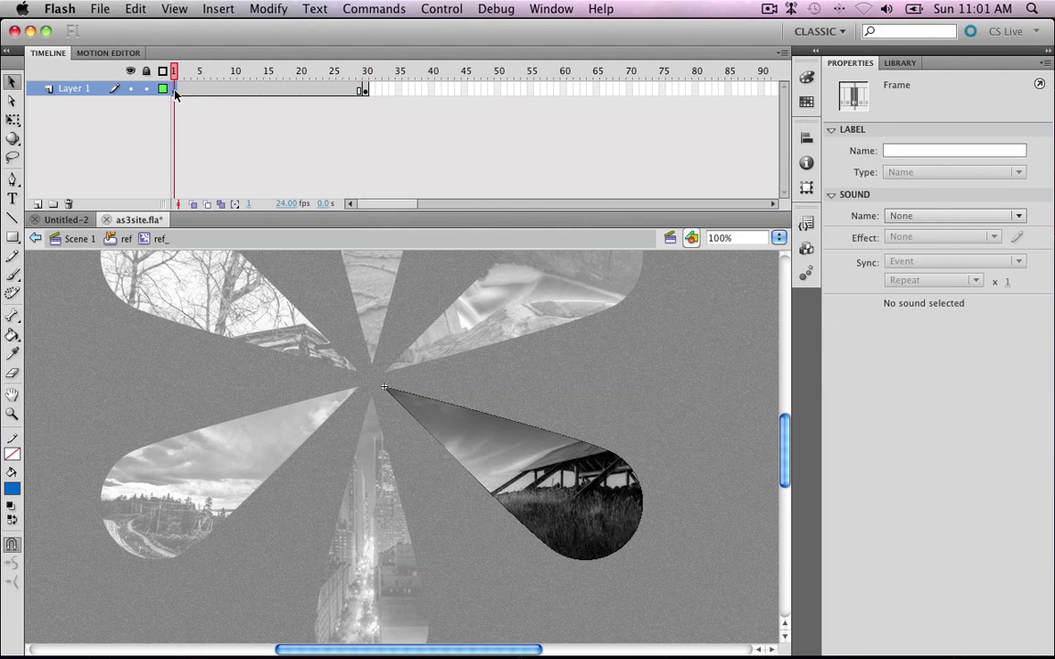
click(528, 415)
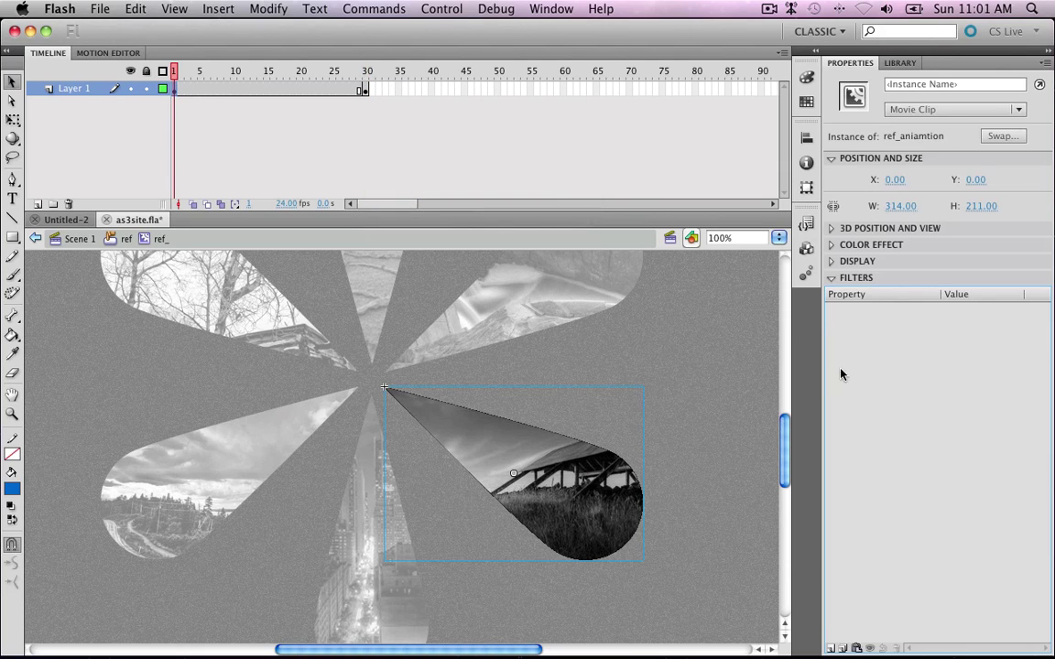
click(830, 648)
click(856, 572)
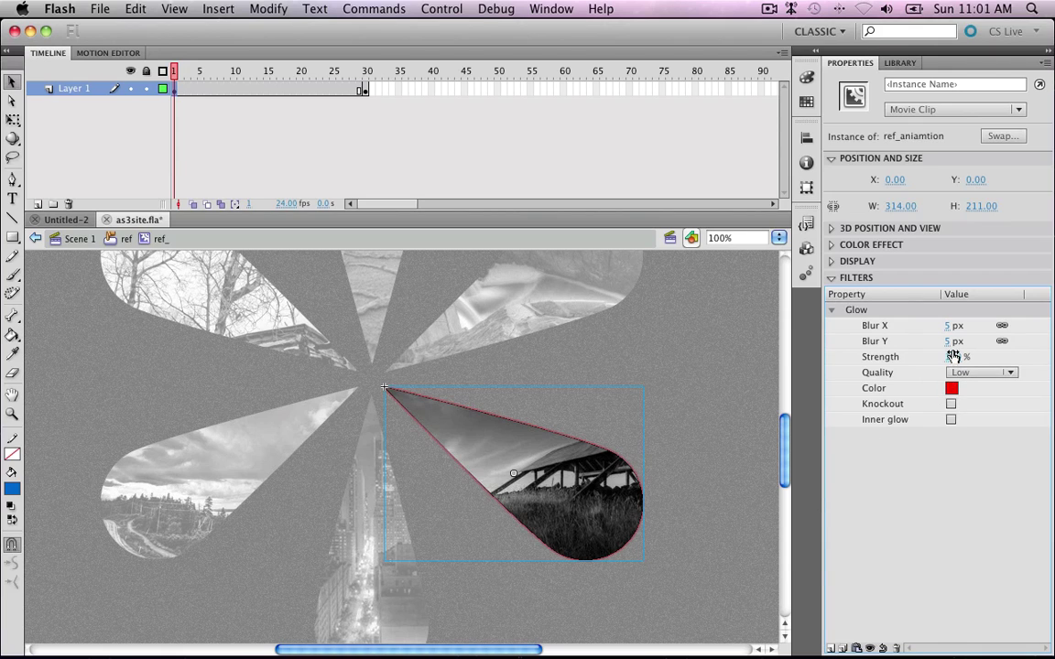
click(952, 388)
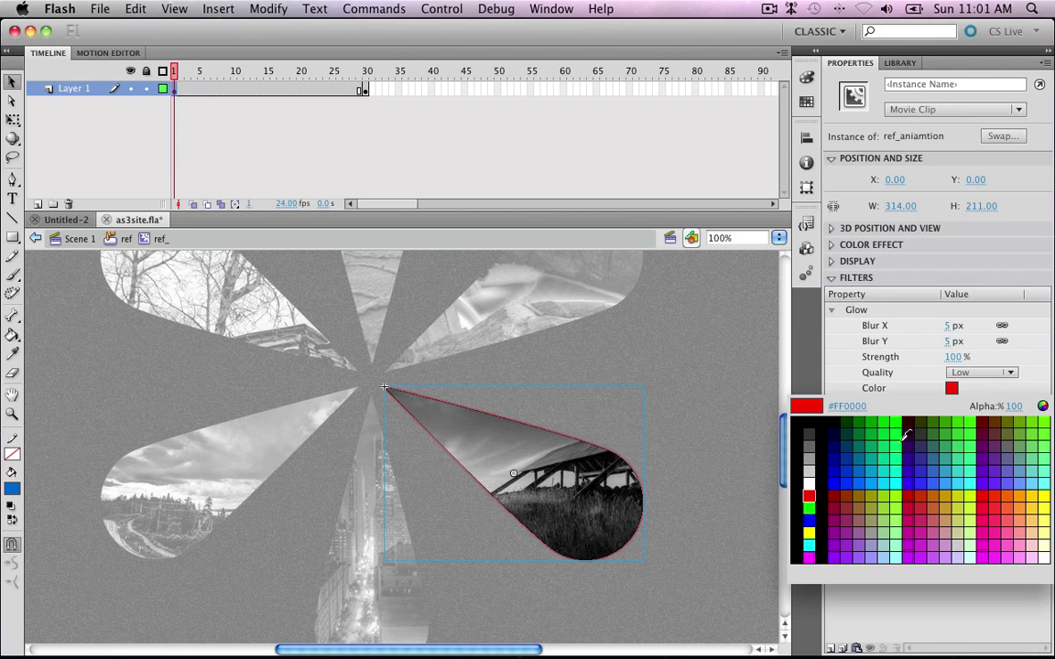
click(876, 482)
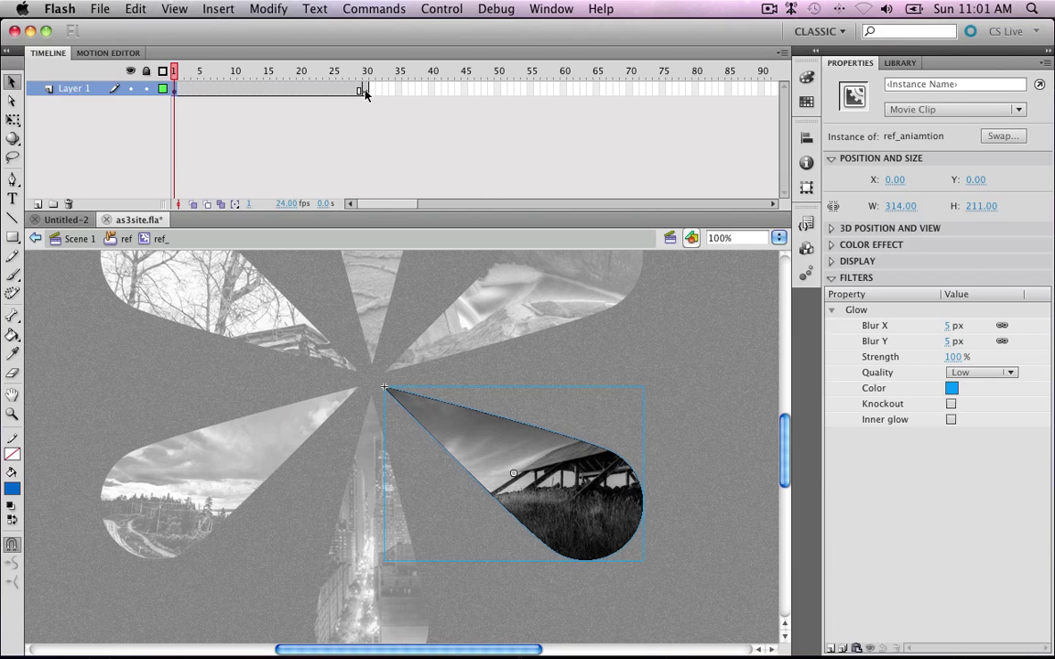
Add a Glow filter to the bridge petal clip on frame 30 and set its color to #0099FF
click(365, 88)
click(522, 455)
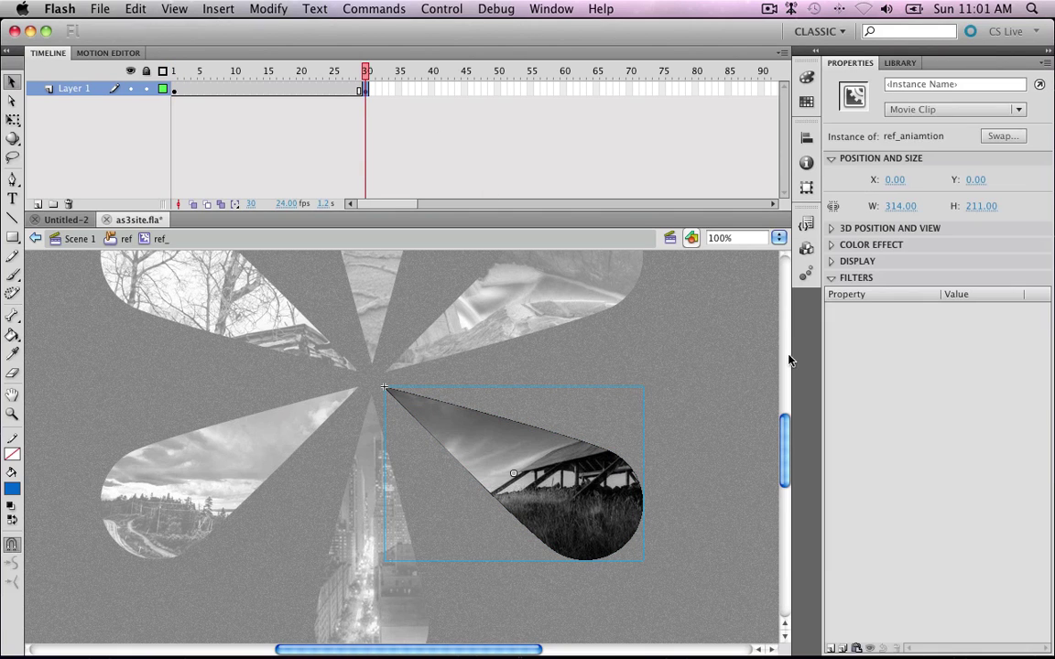
click(831, 648)
click(842, 568)
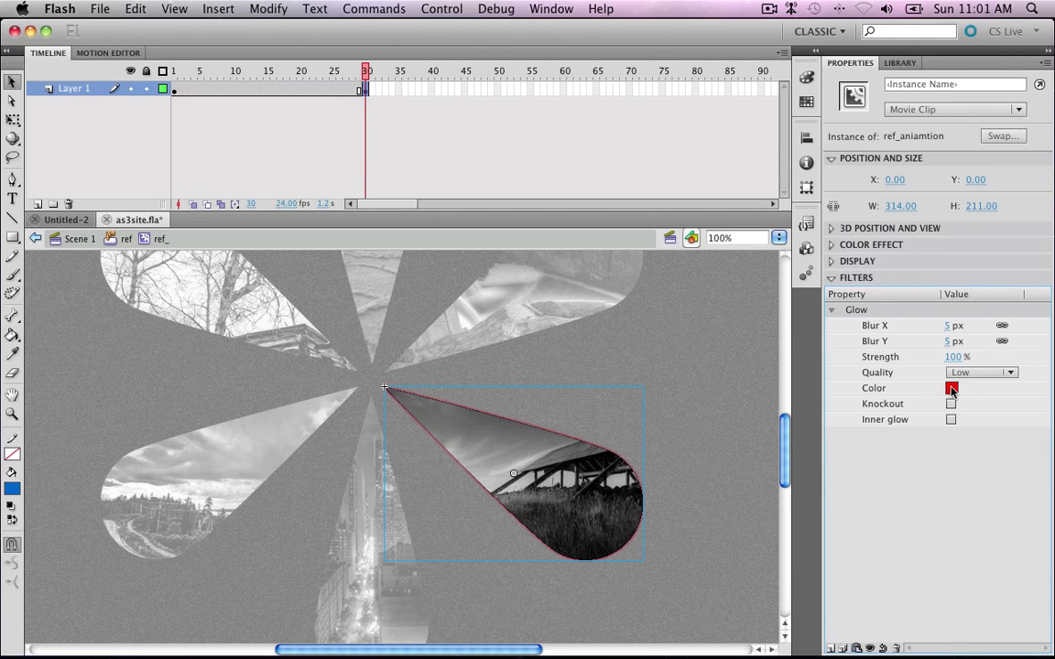
click(952, 390)
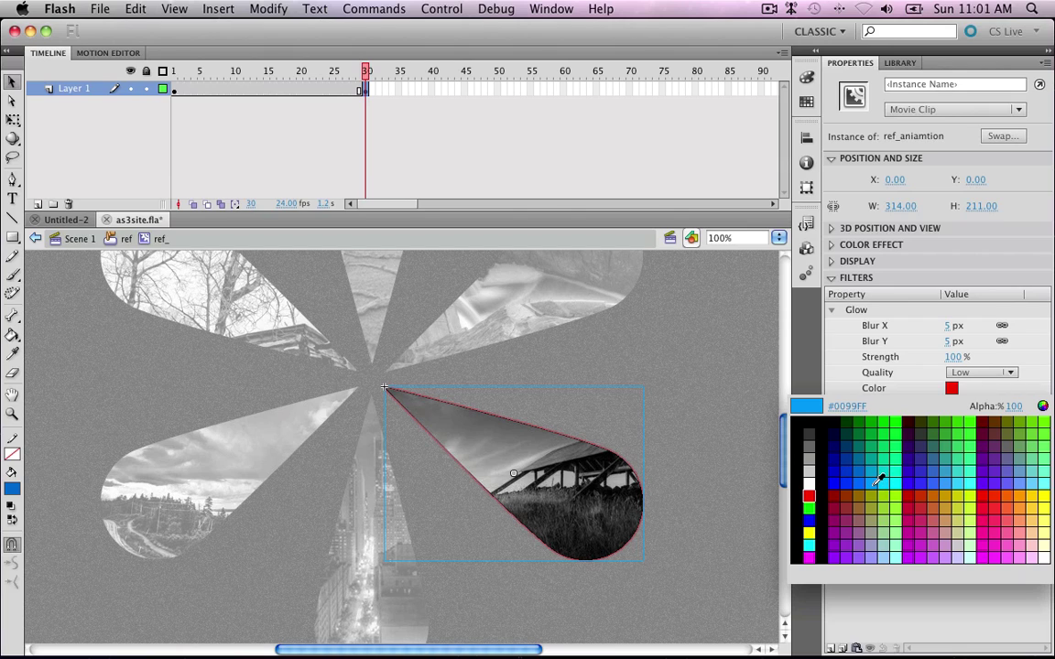
click(878, 480)
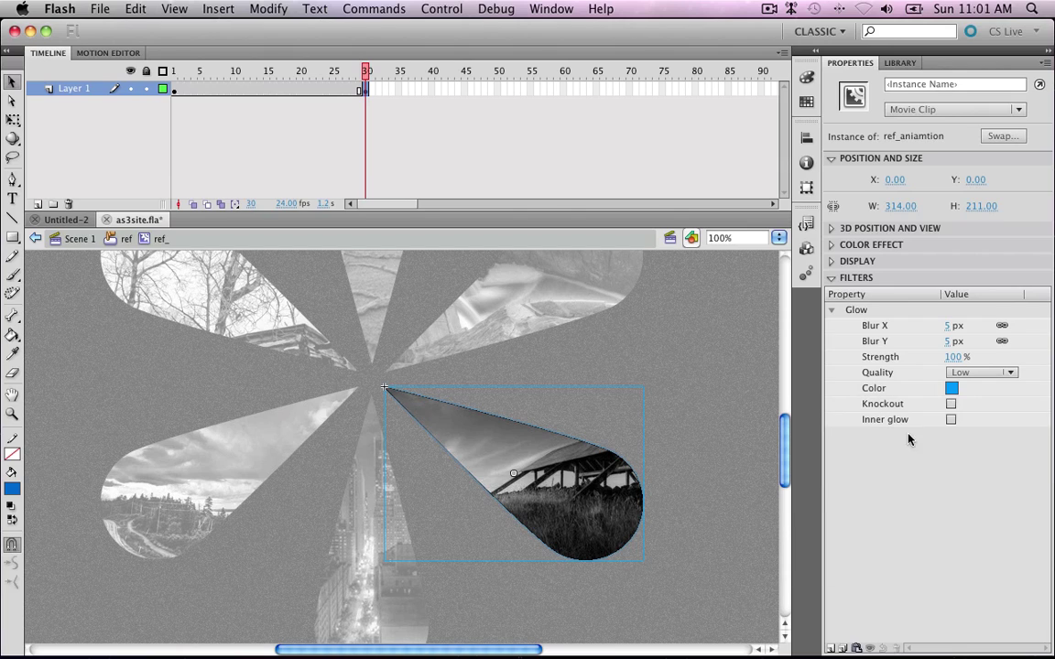
Set the frame 30 Glow filter's Blur X and Blur Y to 38 px
click(952, 326)
text(38)
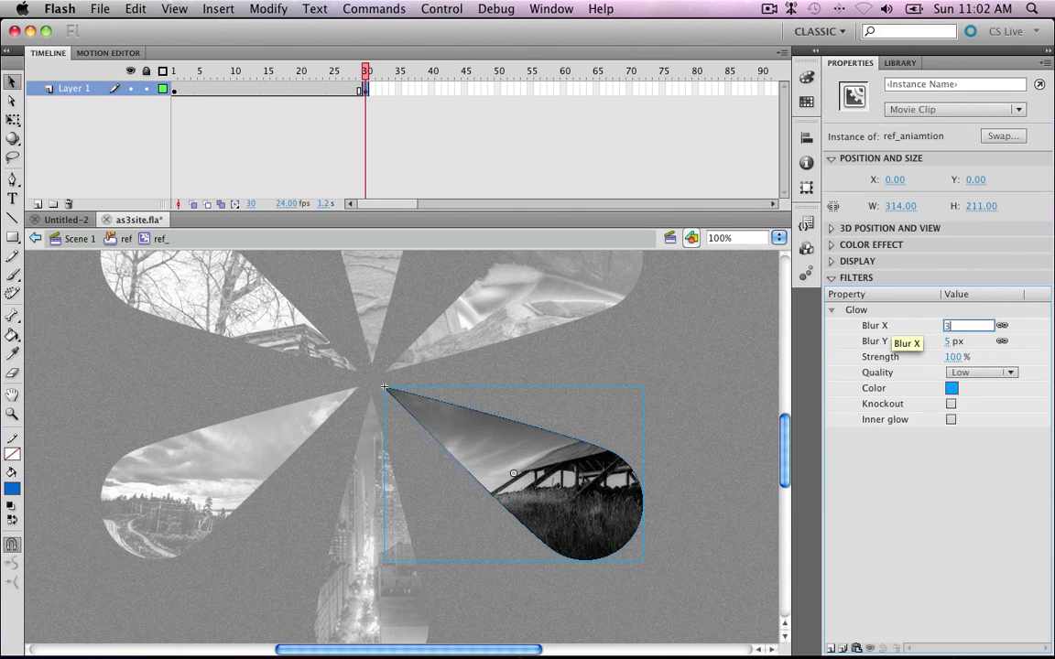
key(Return)
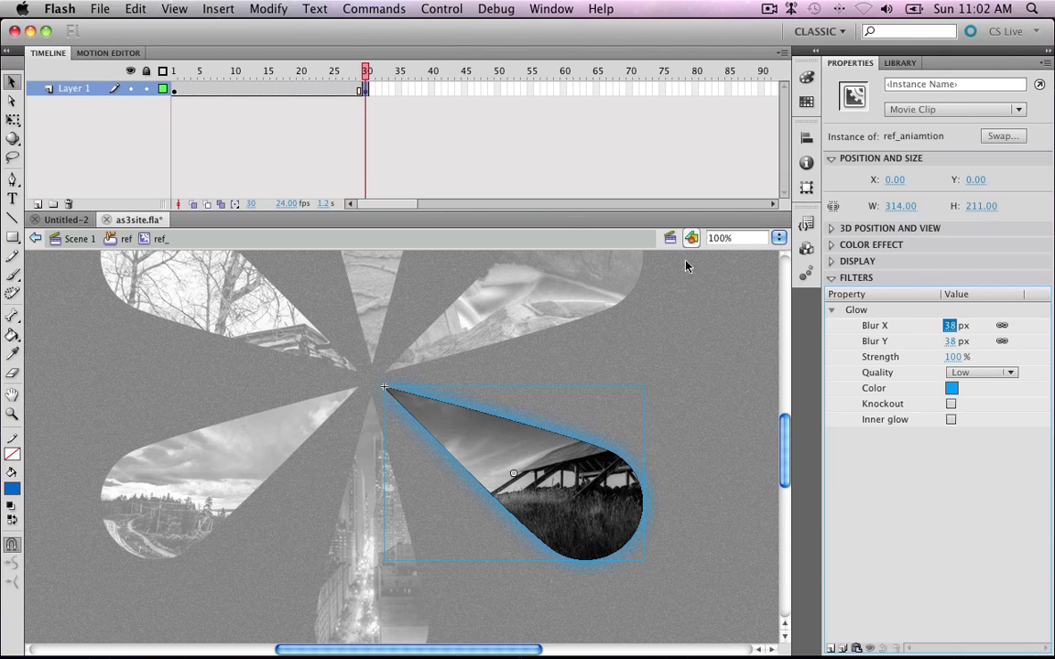
Create a classic tween between frames 1 and 30 and set its ease to -100 in
click(305, 89)
right_click(305, 89)
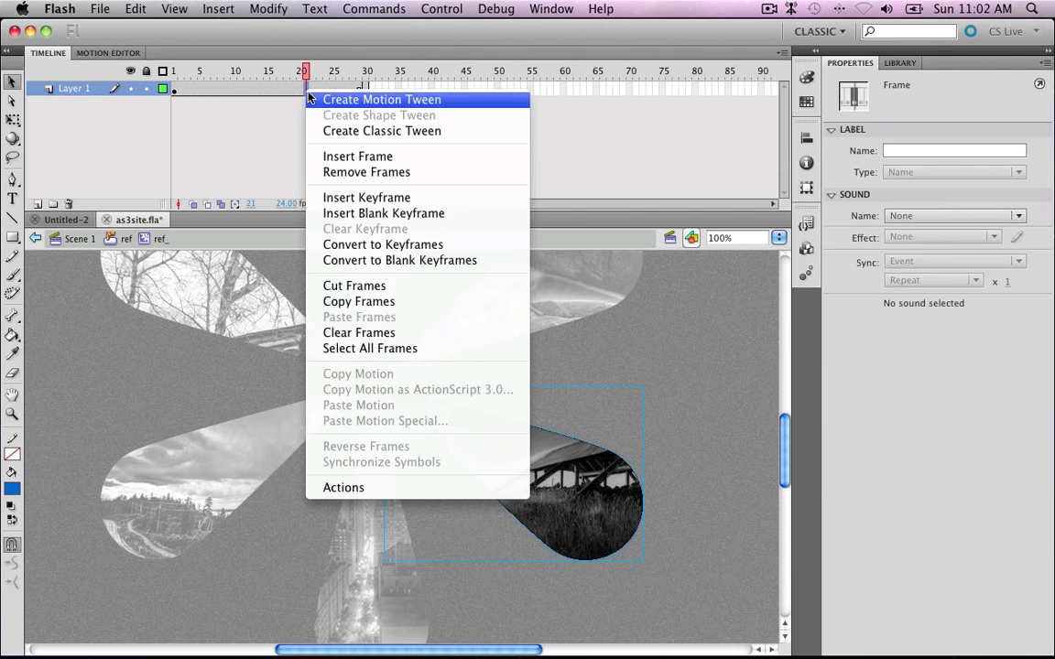
click(337, 133)
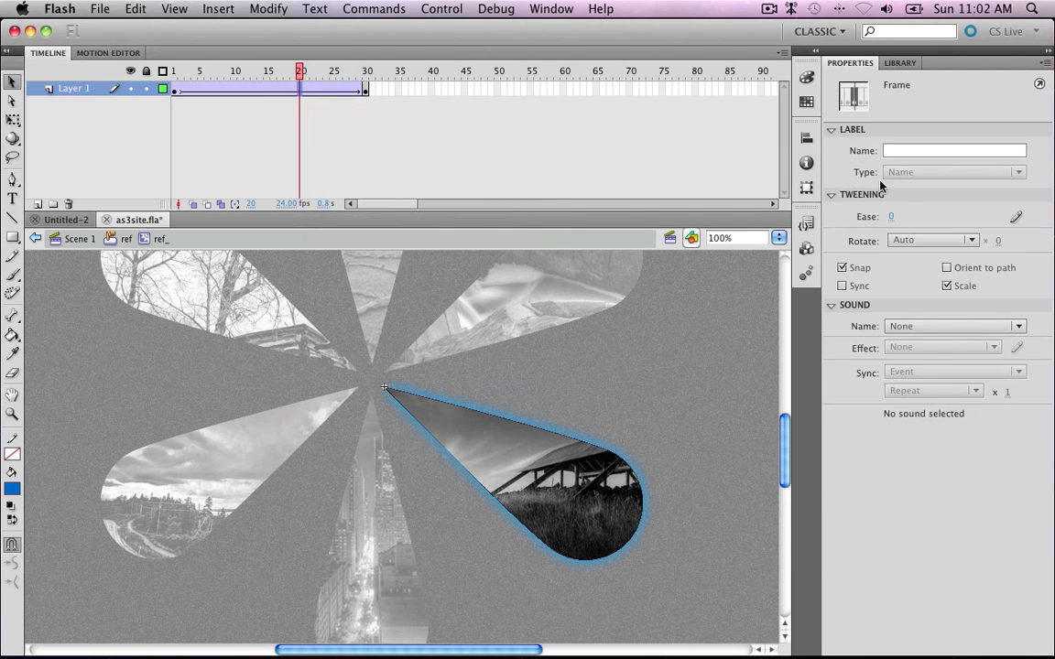
drag(889, 219, 699, 190)
Insert a keyframe at frame 60 and delete the bridge petal from it
click(365, 89)
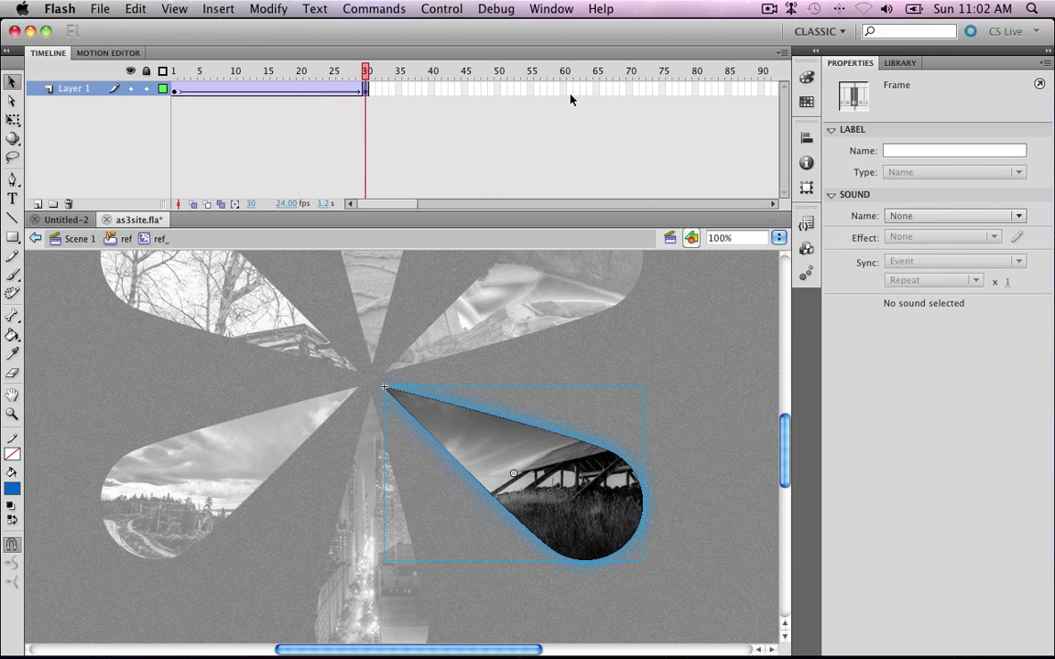
click(565, 89)
right_click(565, 88)
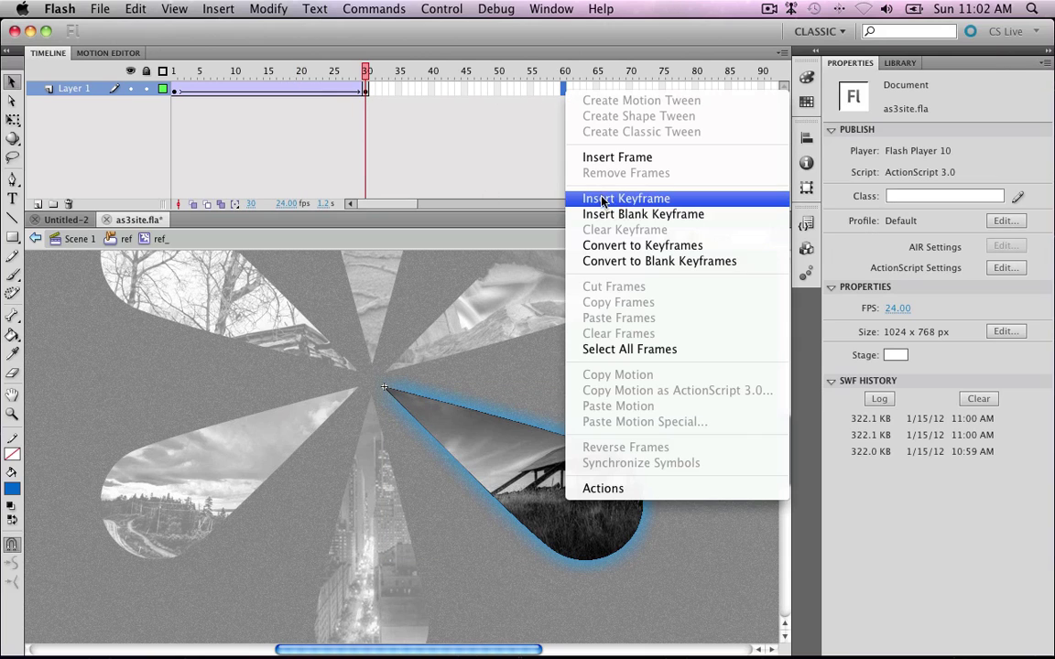
click(603, 199)
click(579, 476)
key(Delete)
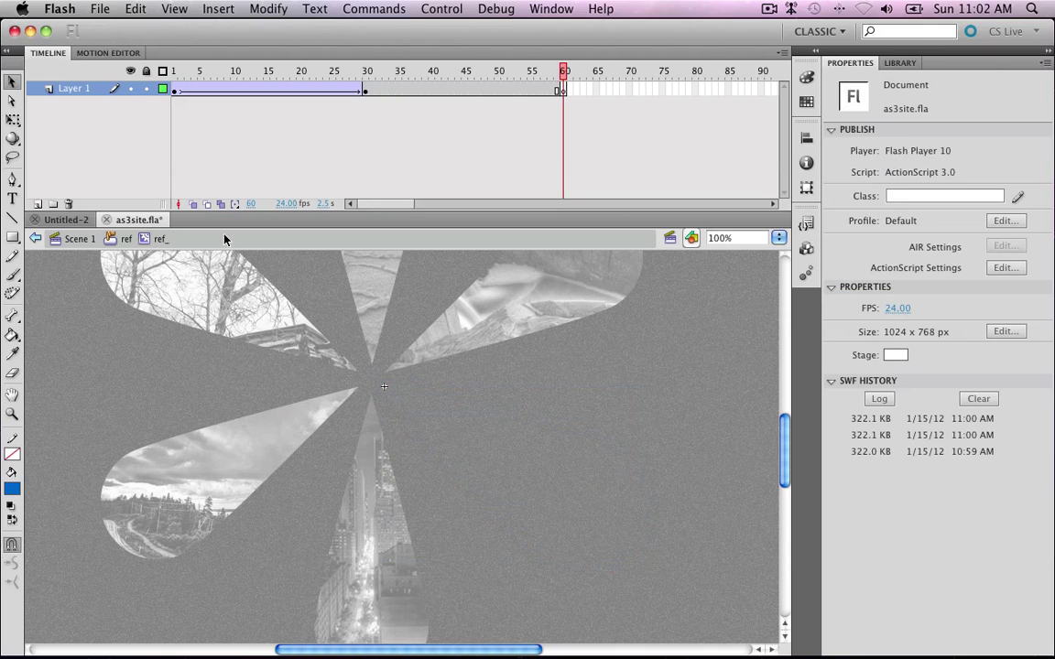
Copy the bridge petal with its 5 px glow from frame 1 and paste it in the same position on frame 60
click(176, 89)
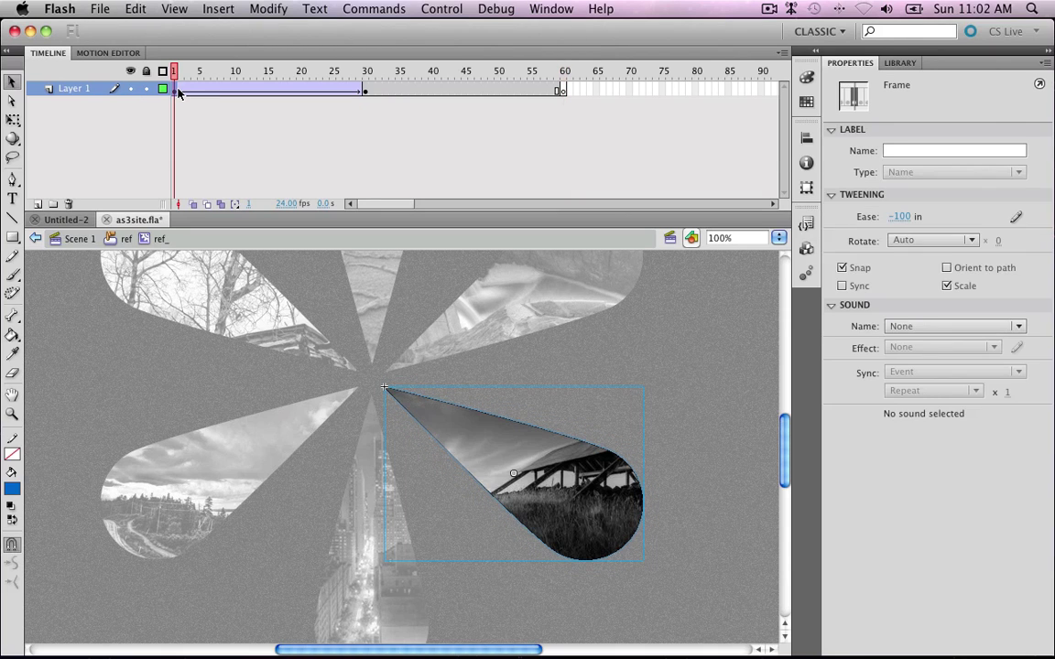
click(547, 472)
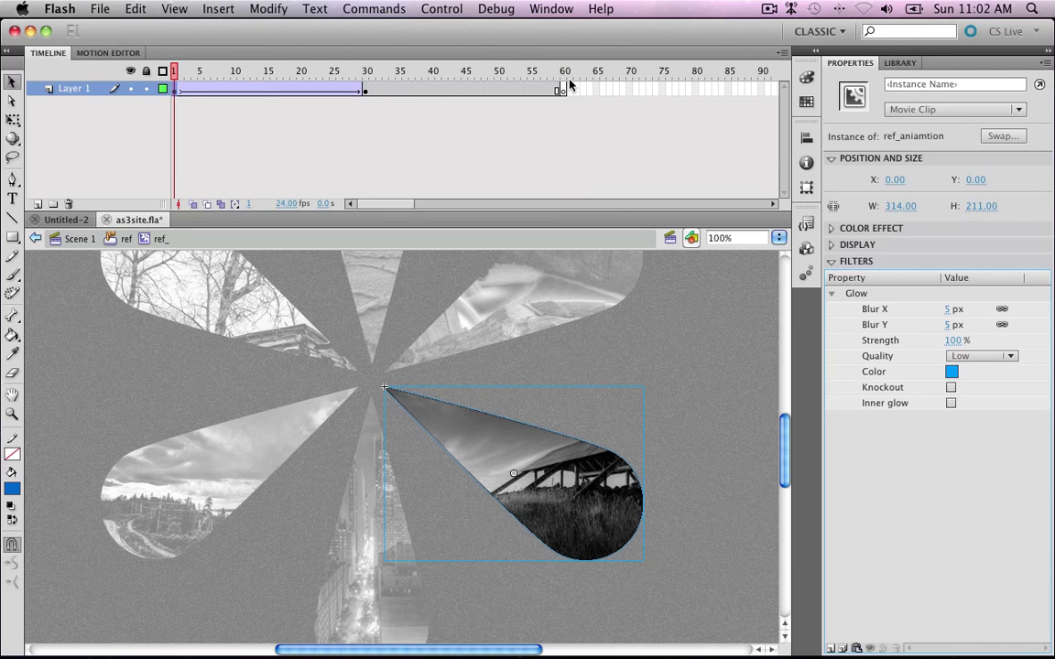
click(565, 89)
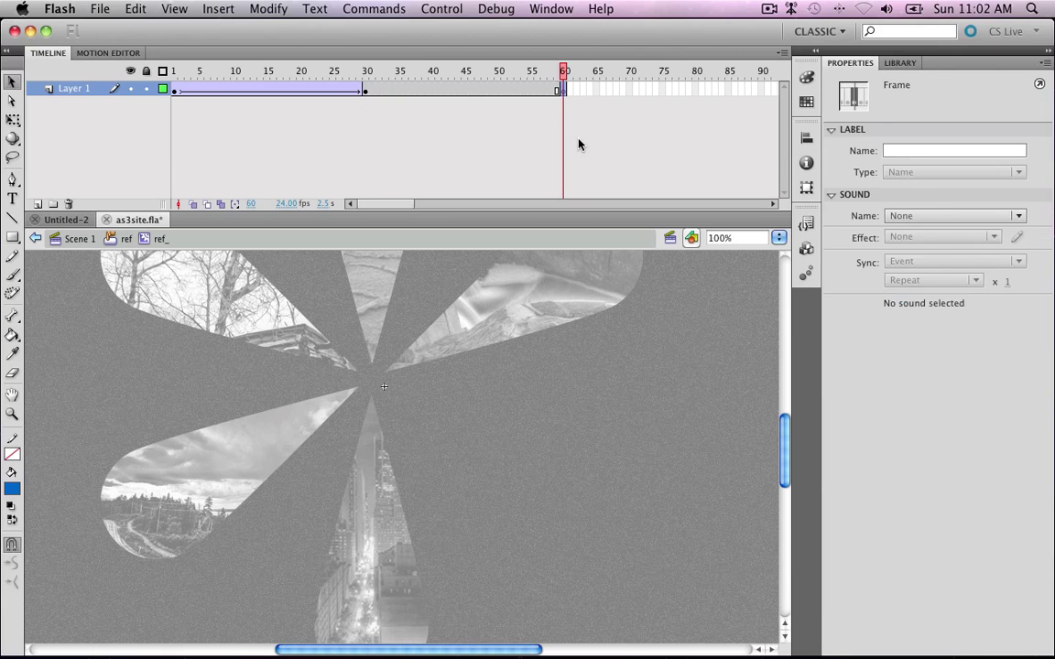
right_click(595, 351)
click(642, 407)
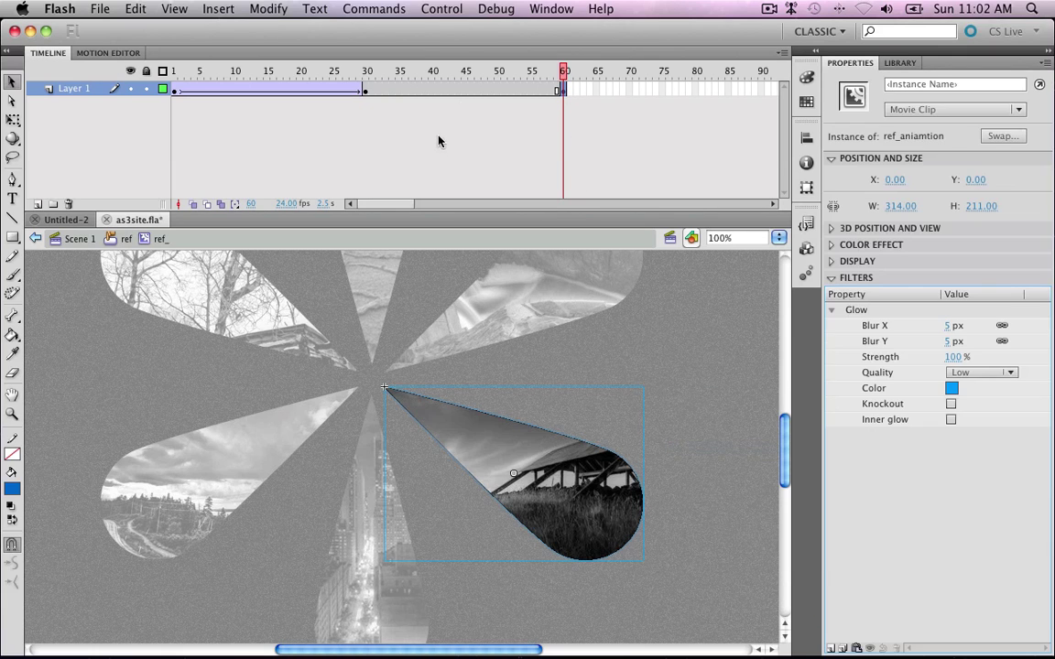
Create a classic tween between frames 30 and 60, and preview the rollovers in a test movie
click(469, 75)
right_click(471, 84)
click(503, 128)
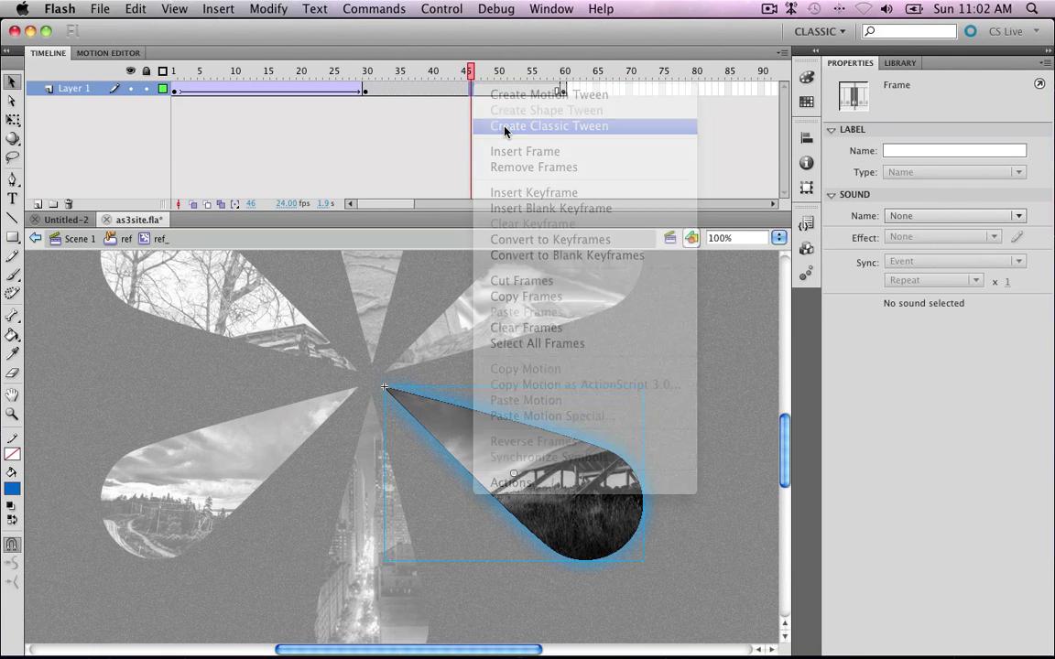
key(super+Return)
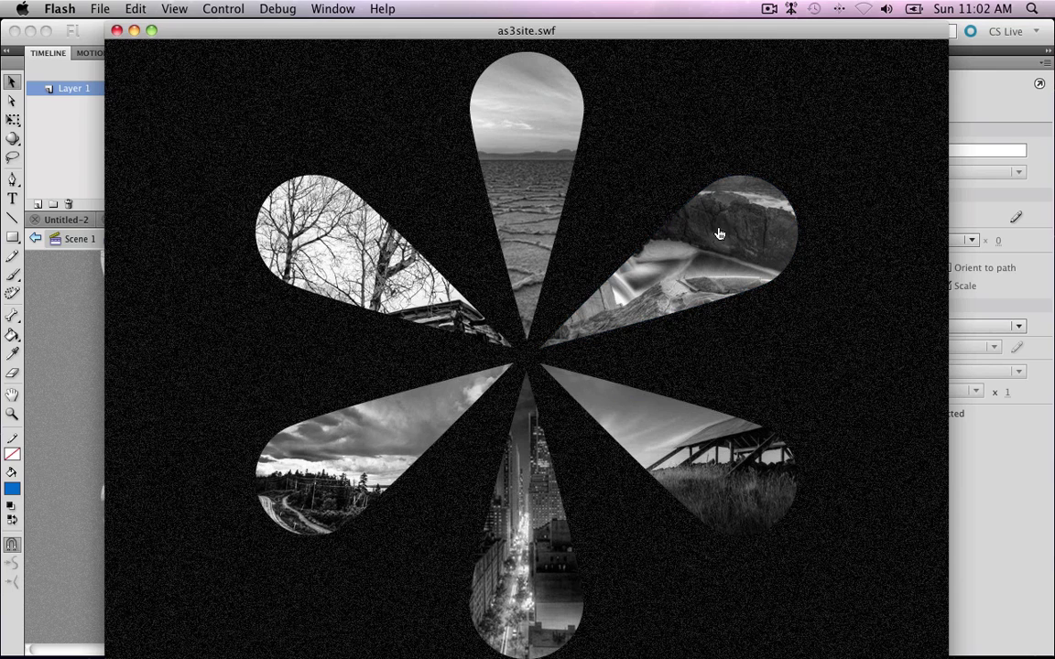
click(114, 30)
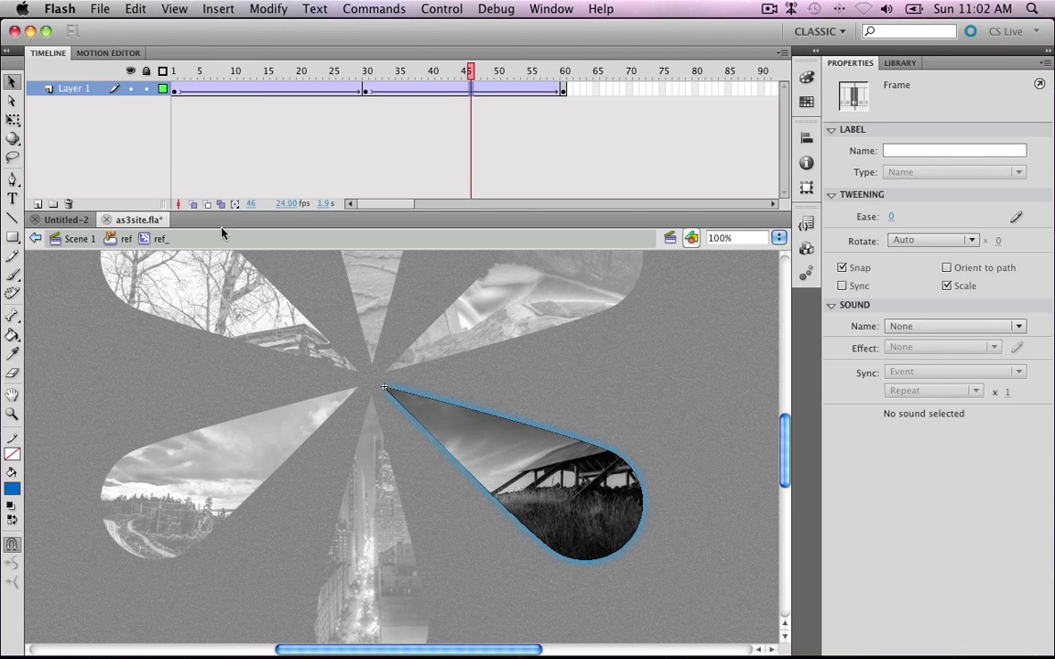
Reduce the bridge petal's Glow blur on the start and end keyframes of the ref_ clip, and test the movie
click(173, 88)
click(494, 446)
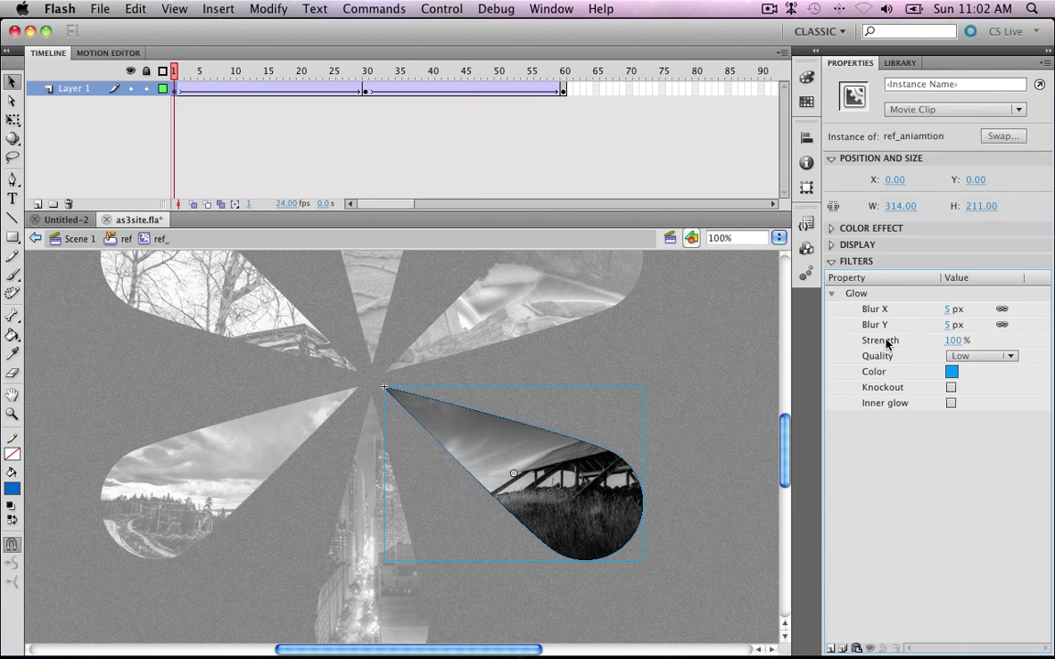
drag(951, 308, 898, 308)
click(563, 89)
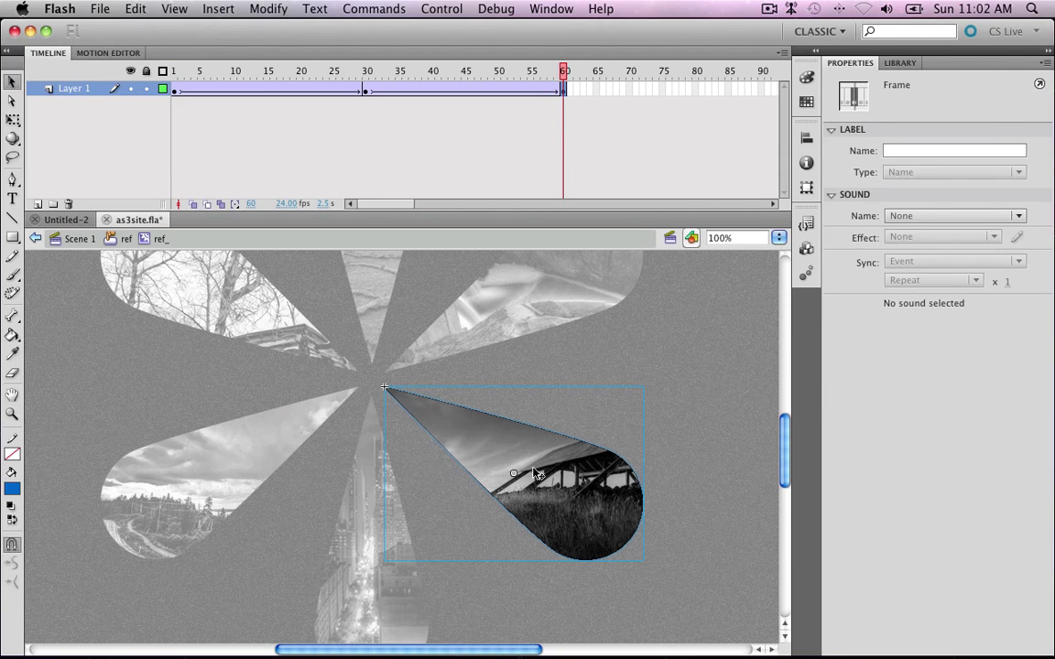
key(super+Return)
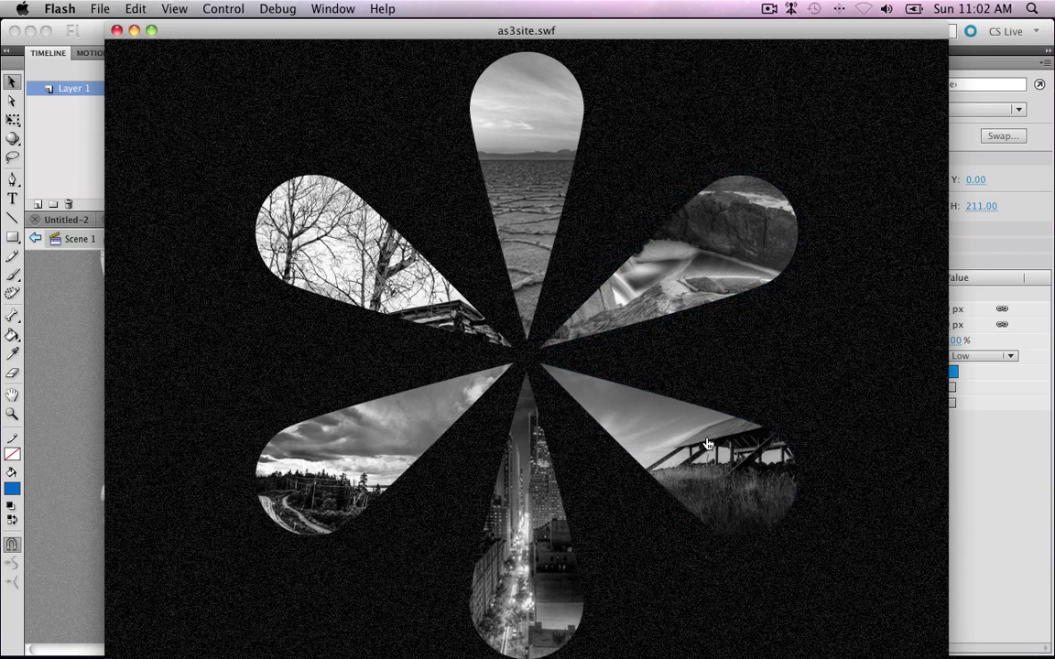
click(116, 30)
Set the ease of the tween between frames 30 and 60 to 100 out, and test the movie
click(321, 94)
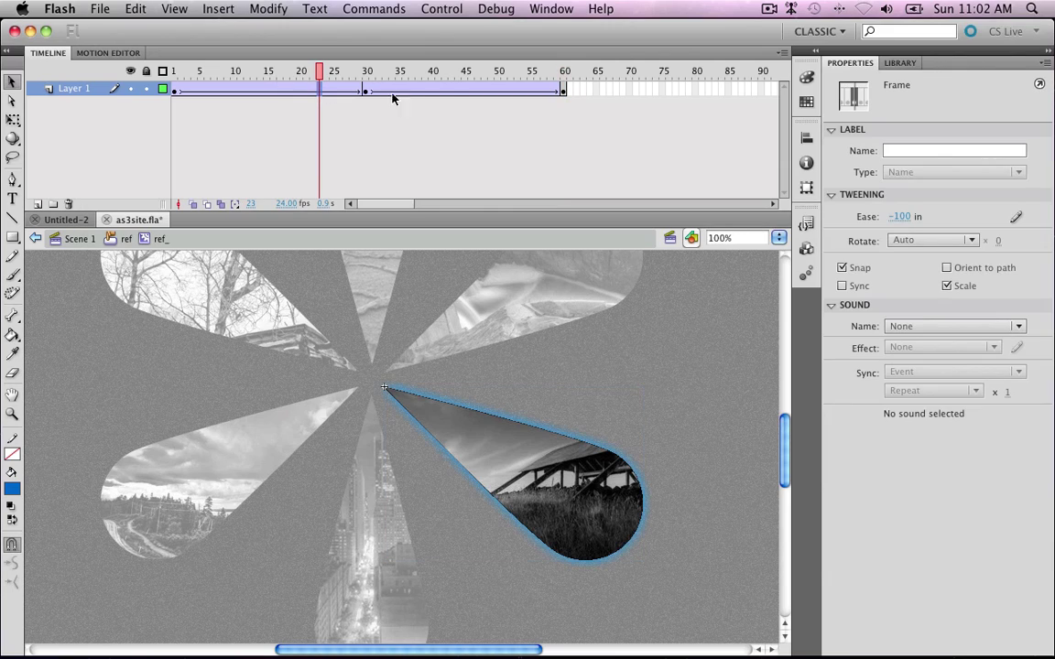
click(451, 95)
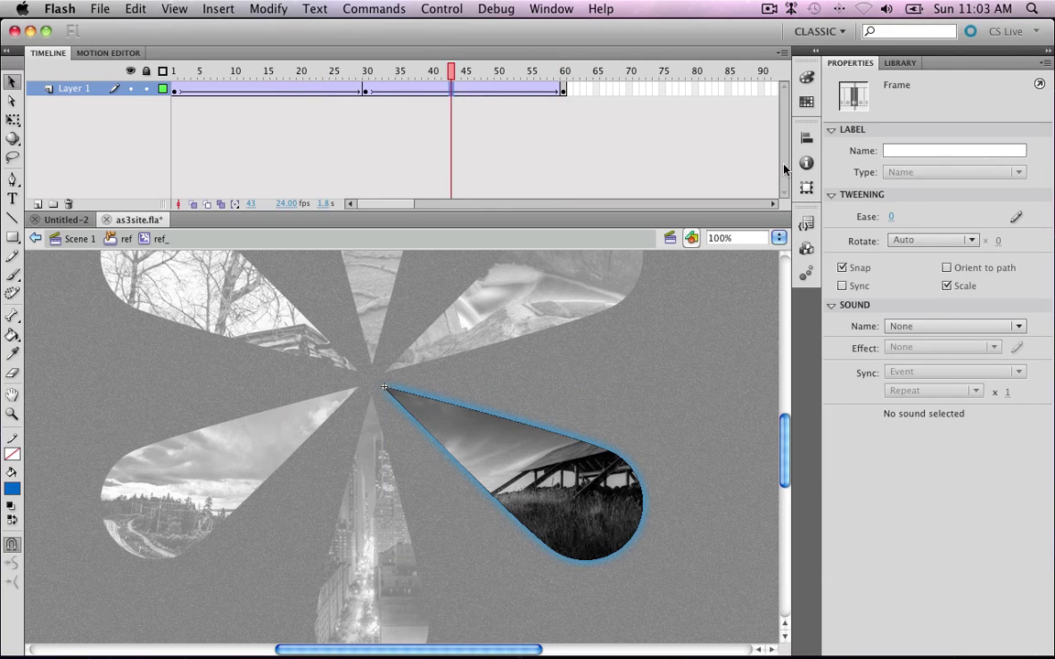
drag(895, 218, 1026, 217)
key(super+Return)
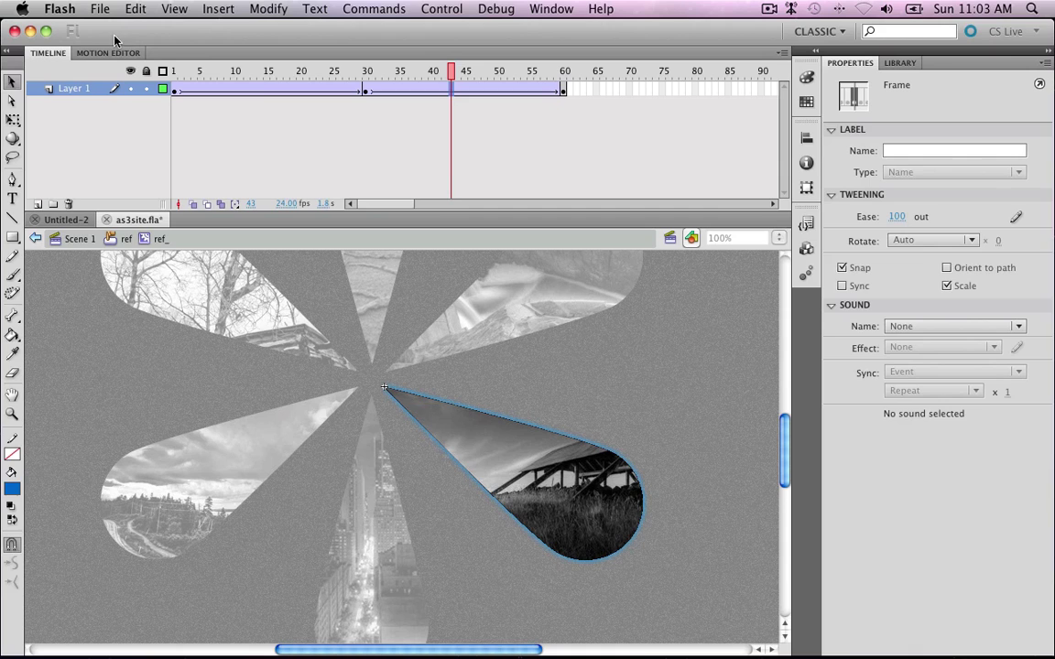
click(115, 30)
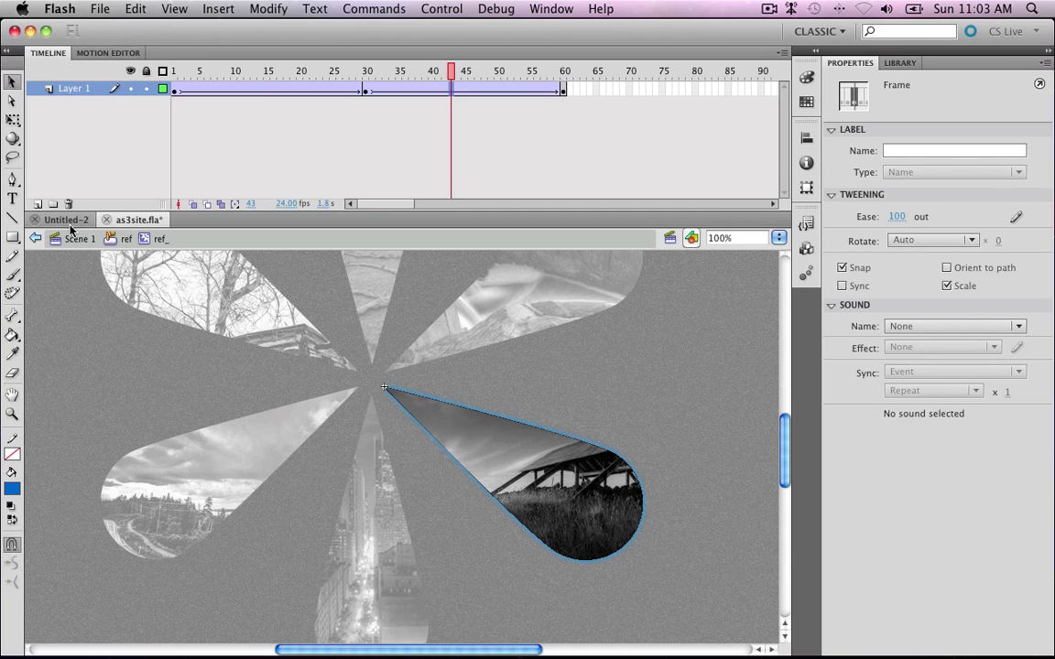
Leave the ref_ clip and return to Scene 1
click(62, 240)
click(430, 492)
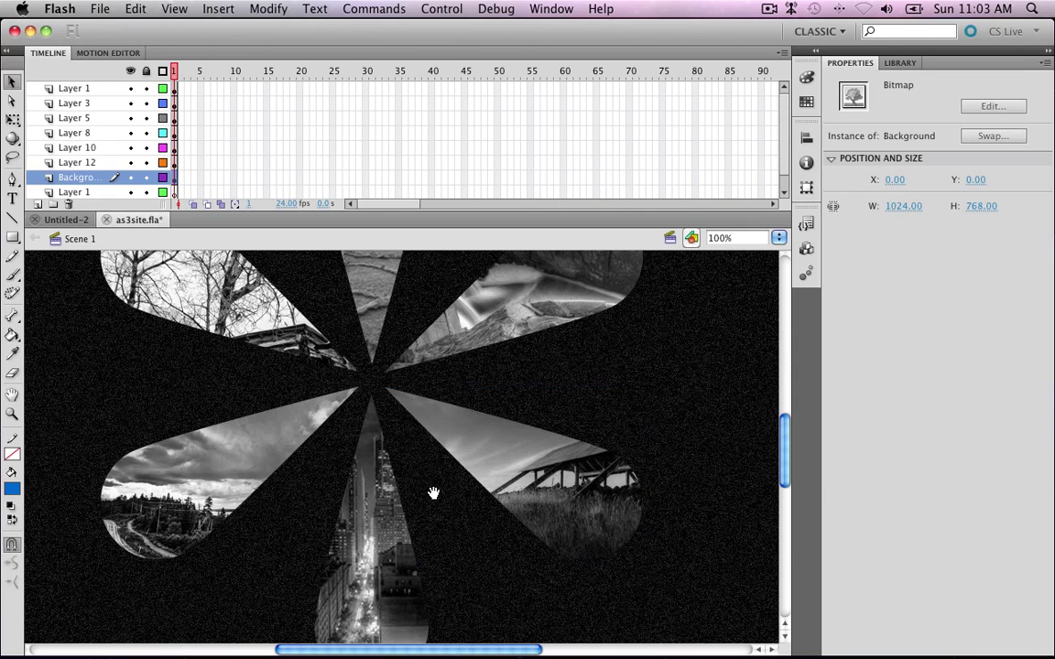
drag(421, 503, 511, 415)
click(431, 411)
right_click(428, 407)
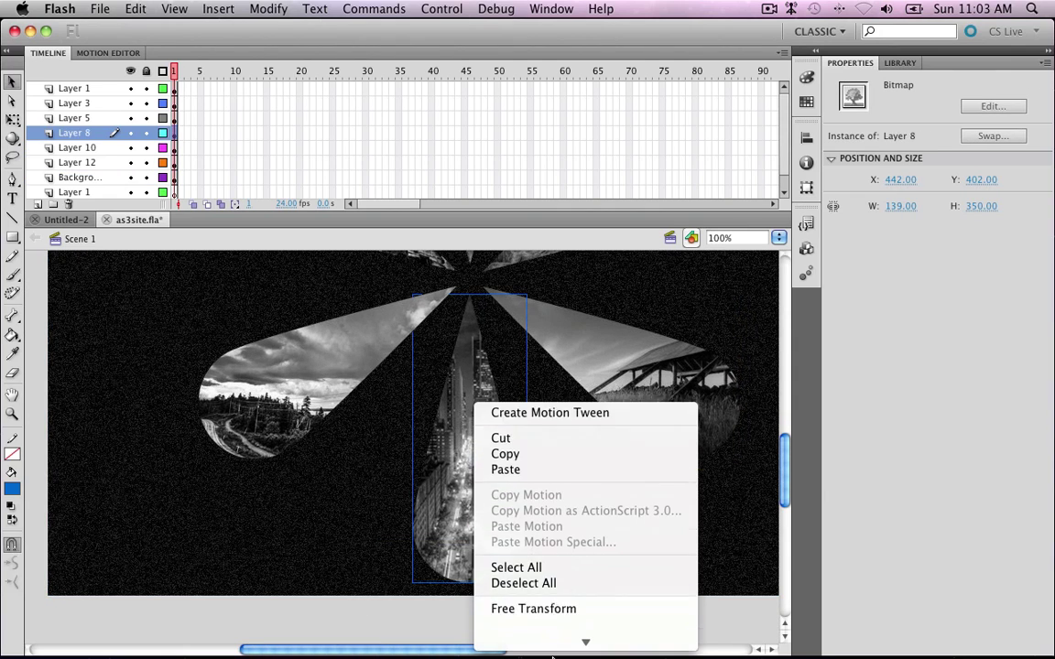
click(549, 610)
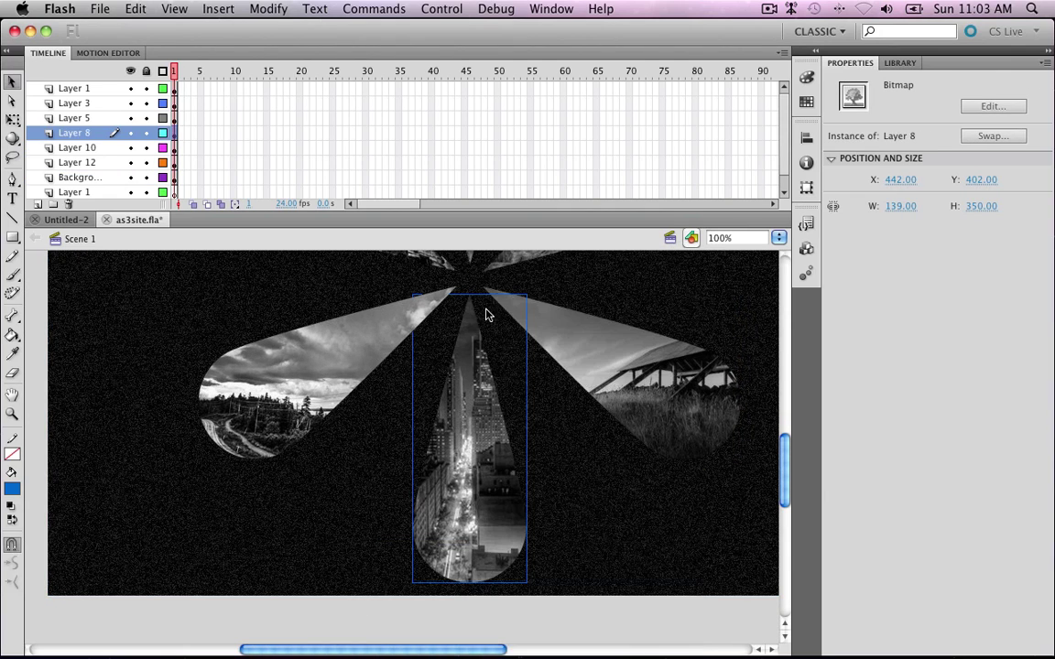
click(625, 143)
click(667, 297)
drag(601, 302, 538, 612)
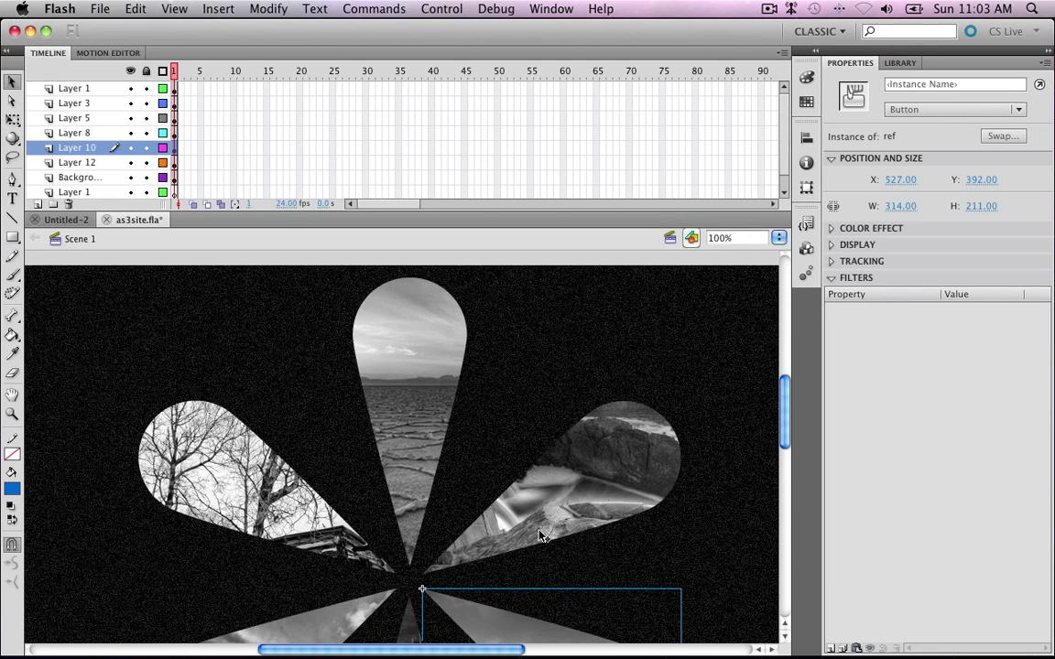
scroll(540, 429, down, 5)
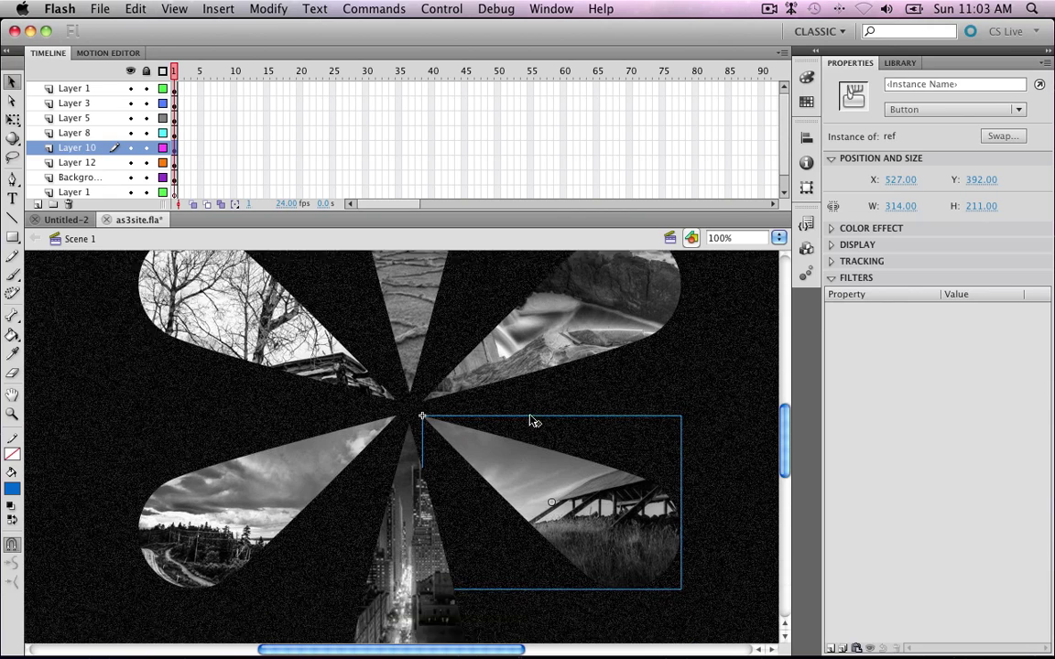
Convert the city street petal bitmap on Layer 8 to a button symbol named proje
scroll(531, 420, down, 4)
click(373, 422)
right_click(417, 471)
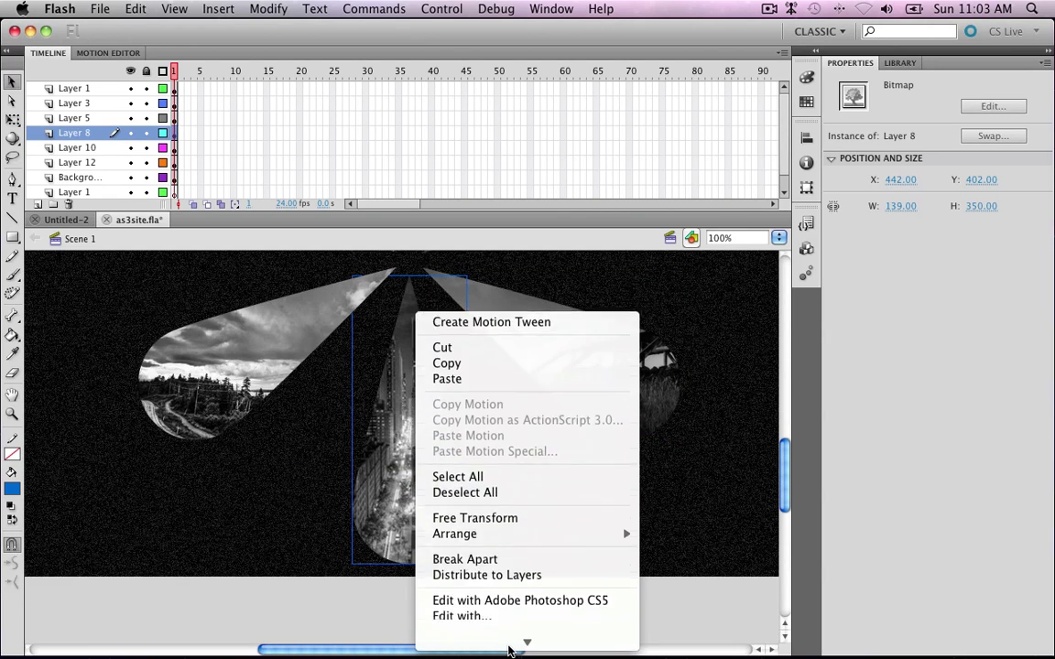
click(528, 610)
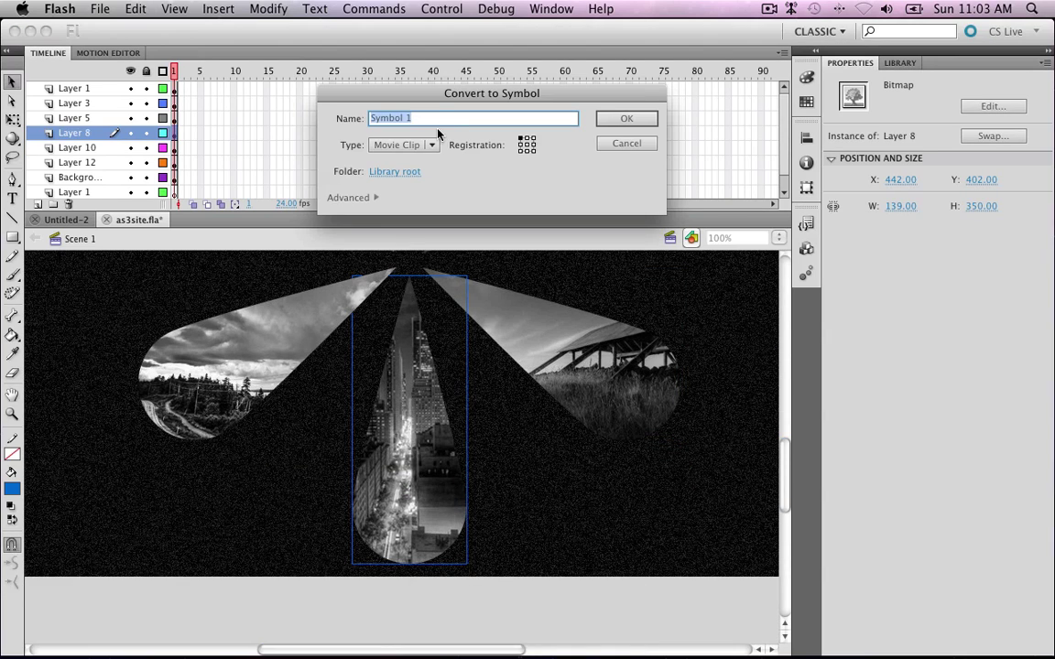
click(395, 144)
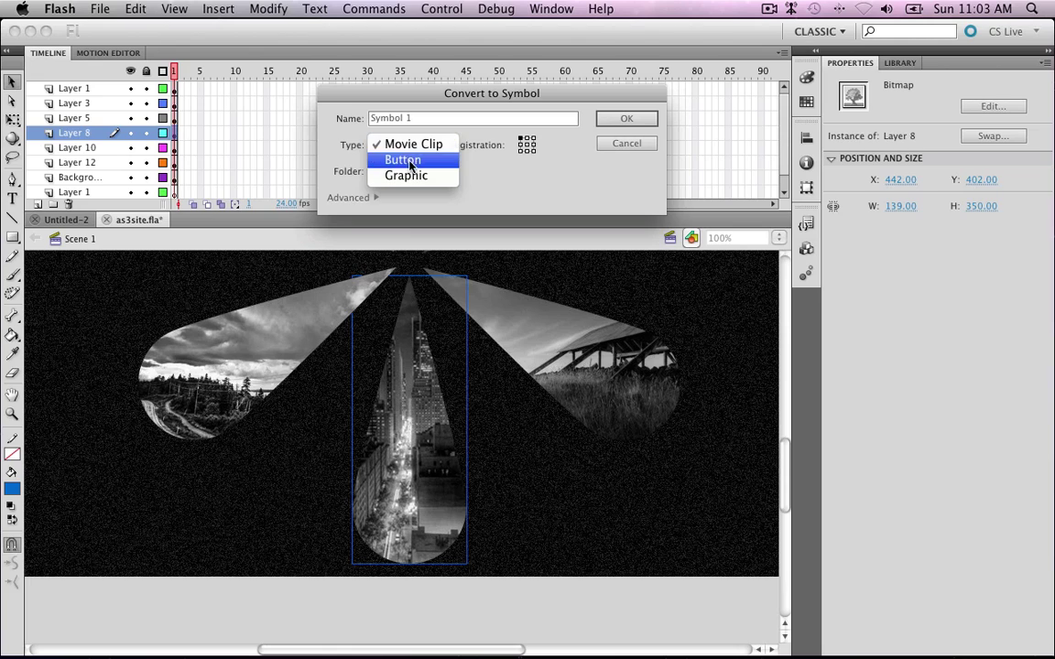
click(411, 163)
drag(417, 118, 295, 96)
key(BackSpace)
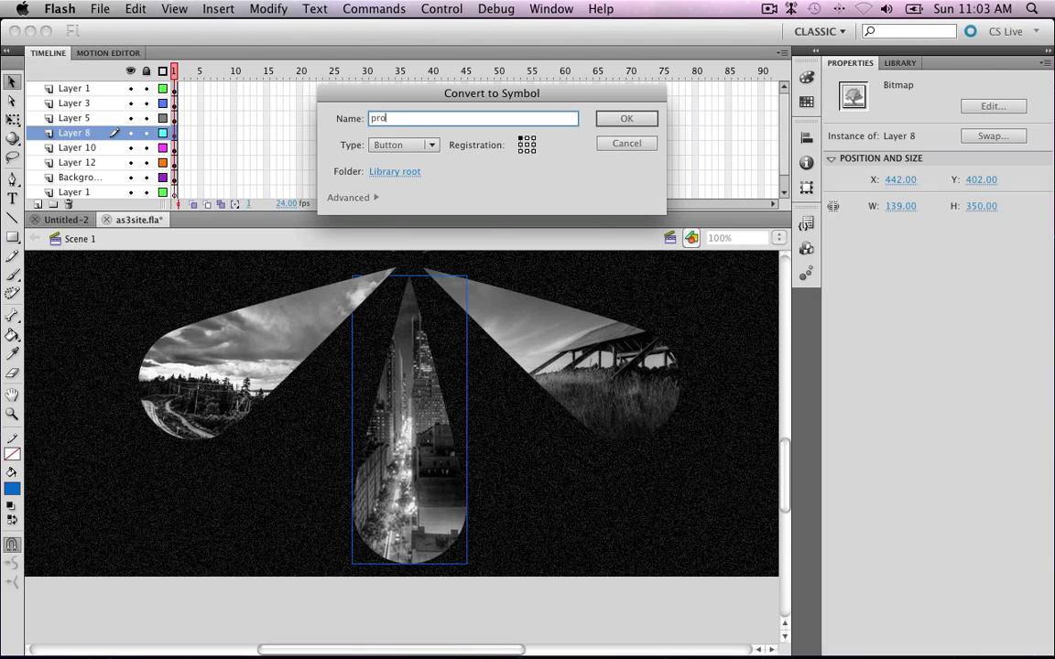
key(Return)
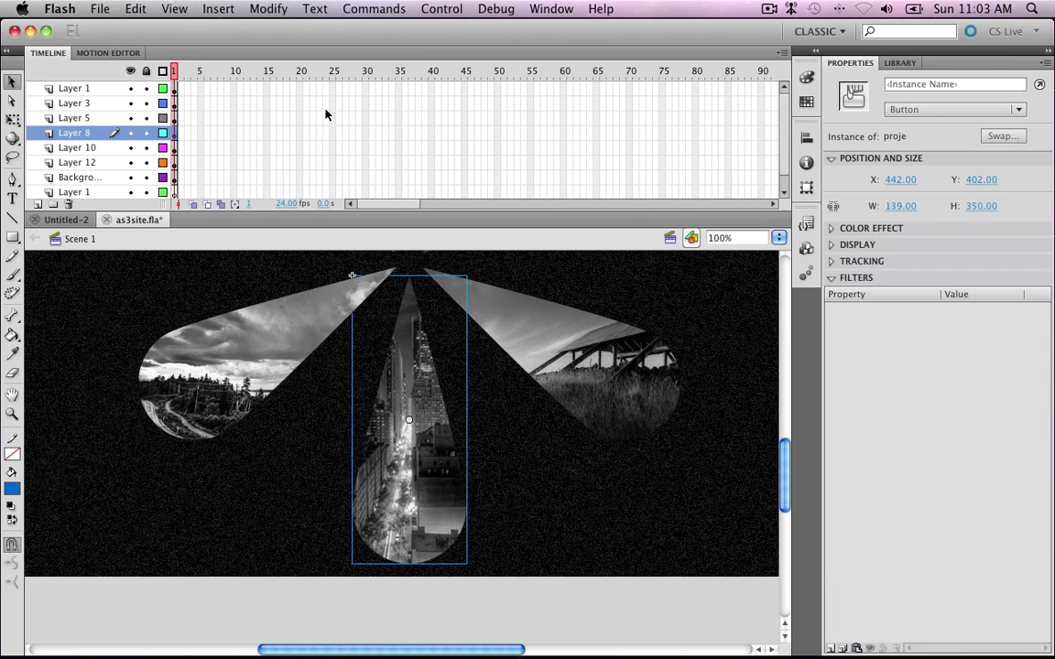
Convert the country road petal bitmap on Layer 5 to a button symbol named calismalar
right_click(212, 403)
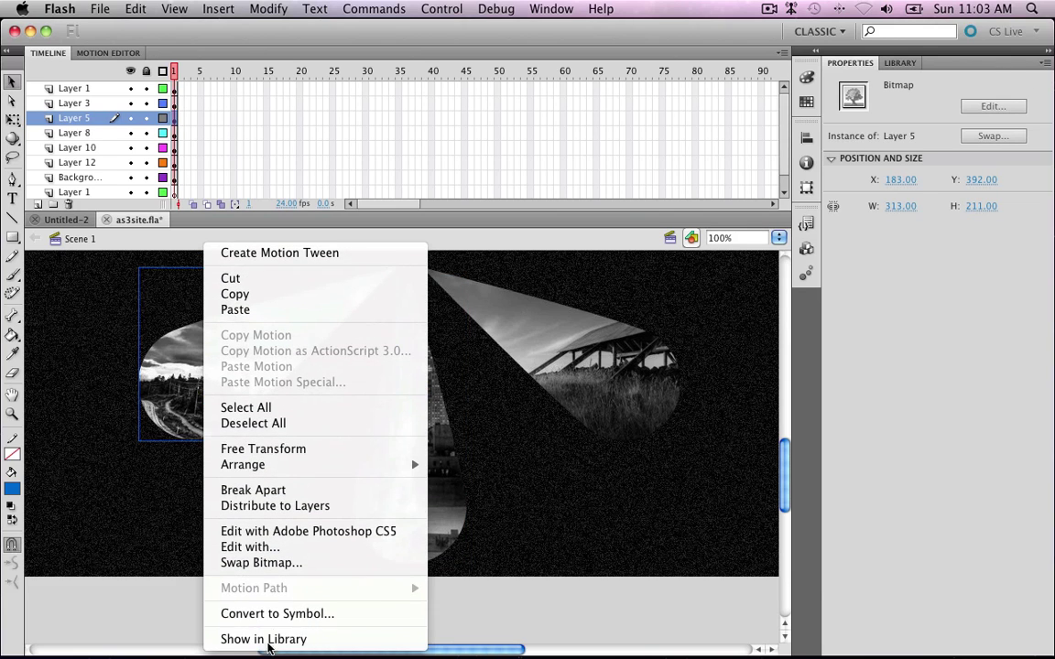
click(275, 612)
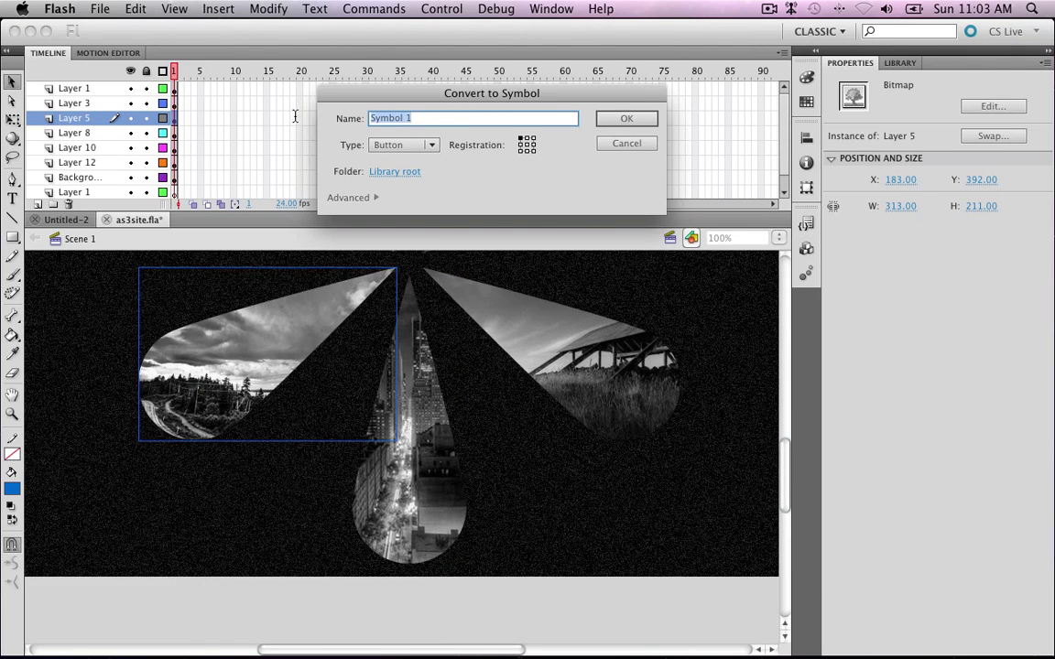
key(BackSpace)
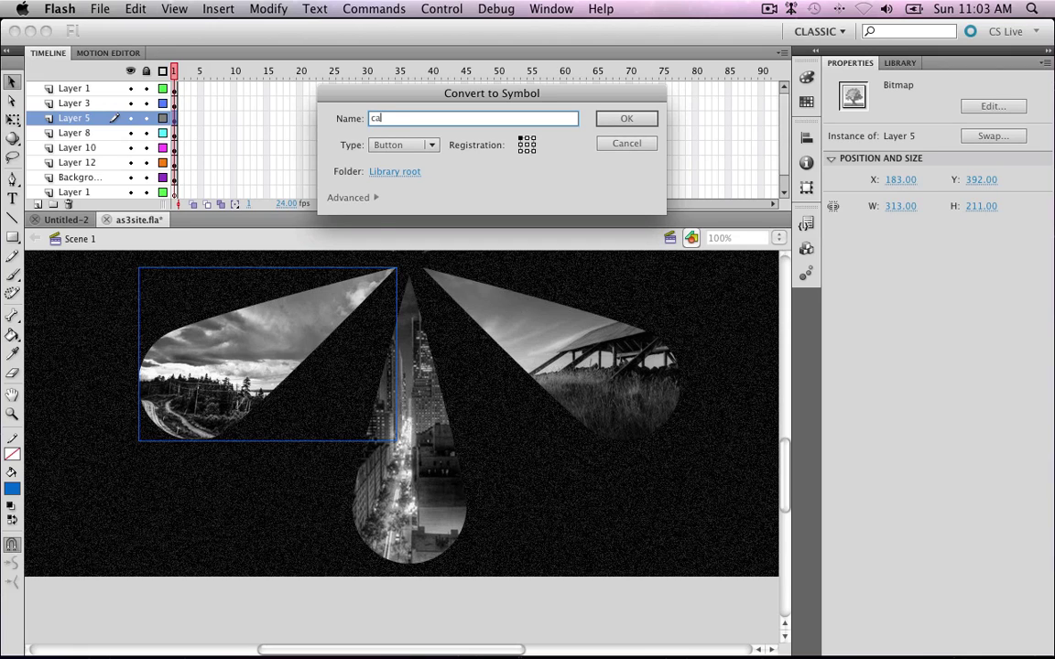
key(Return)
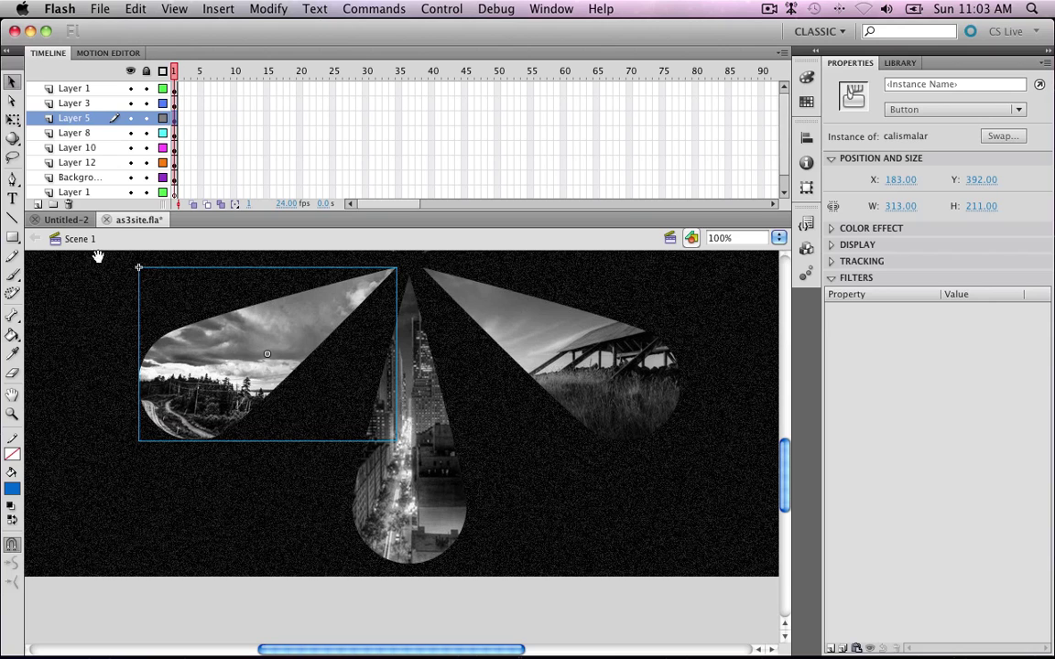
Convert the bare trees petal bitmap on Layer 3 to a button symbol named iletisim
scroll(275, 337, up, 5)
right_click(262, 342)
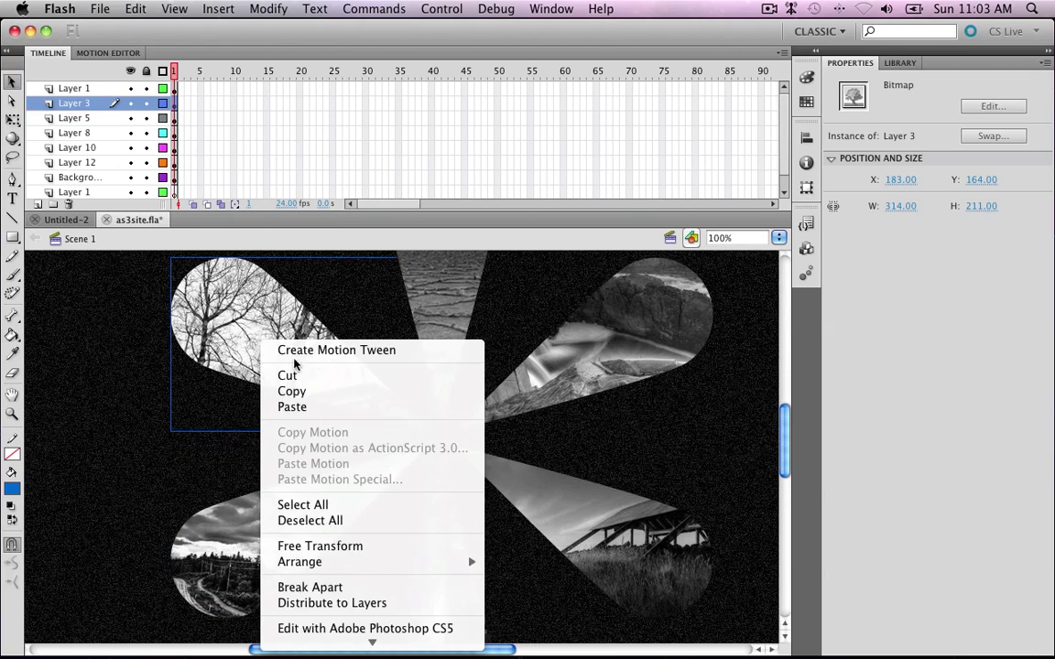
click(370, 614)
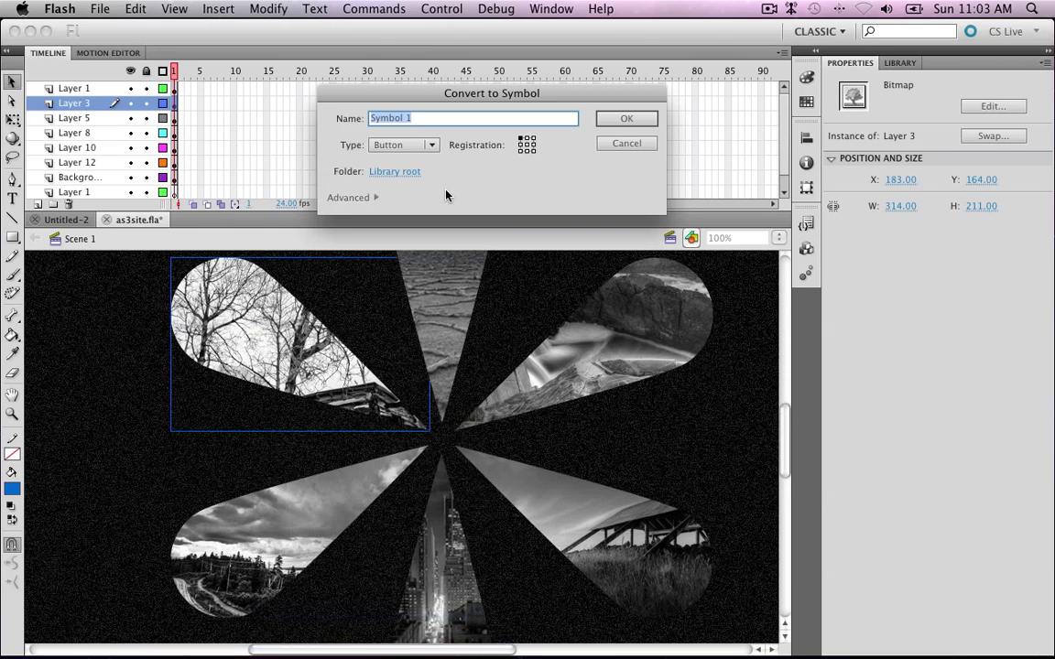
text(iletisim)
key(Return)
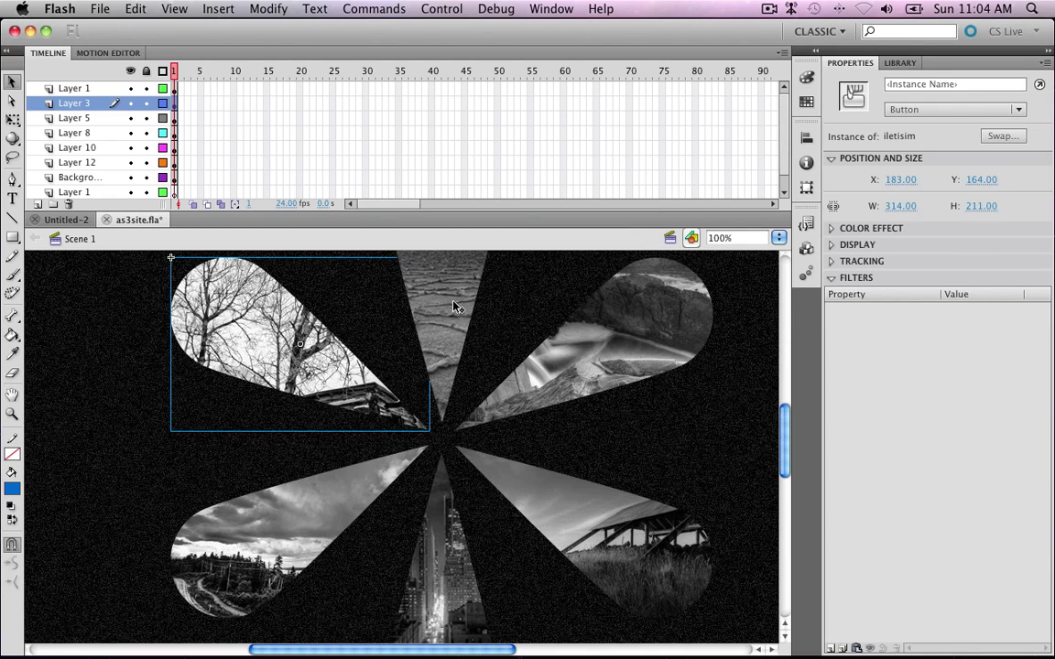
Insert a keyframe at frame 24 on Layer 1, which holds the cracked desert petal button
scroll(457, 348, up, 5)
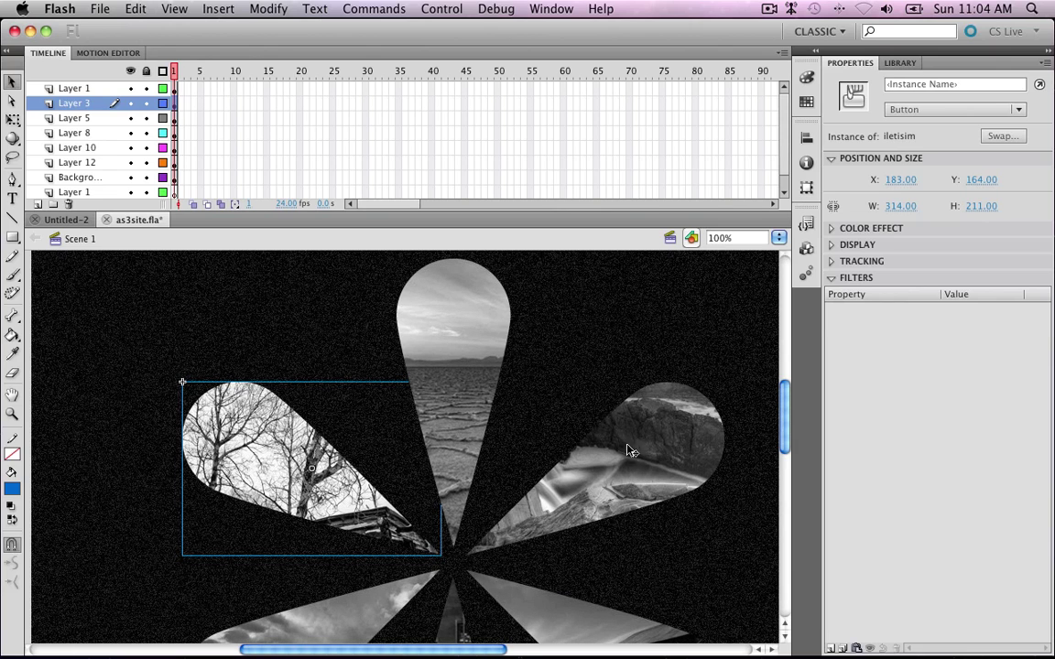
scroll(629, 449, down, 7)
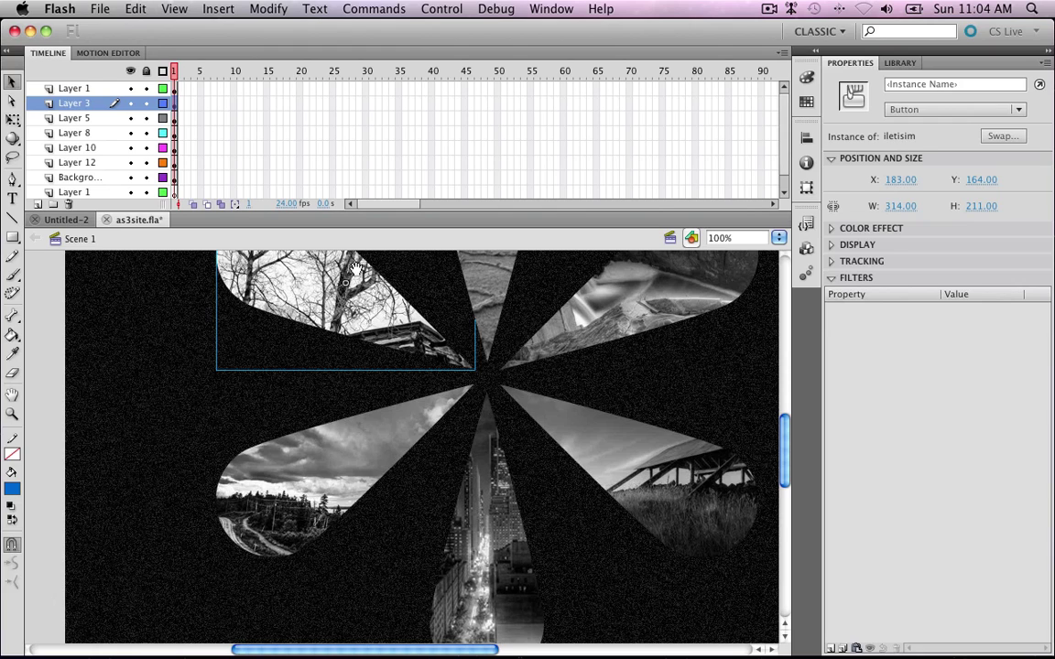
scroll(296, 284, up, 4)
scroll(296, 285, right, 2)
scroll(348, 289, down, 2)
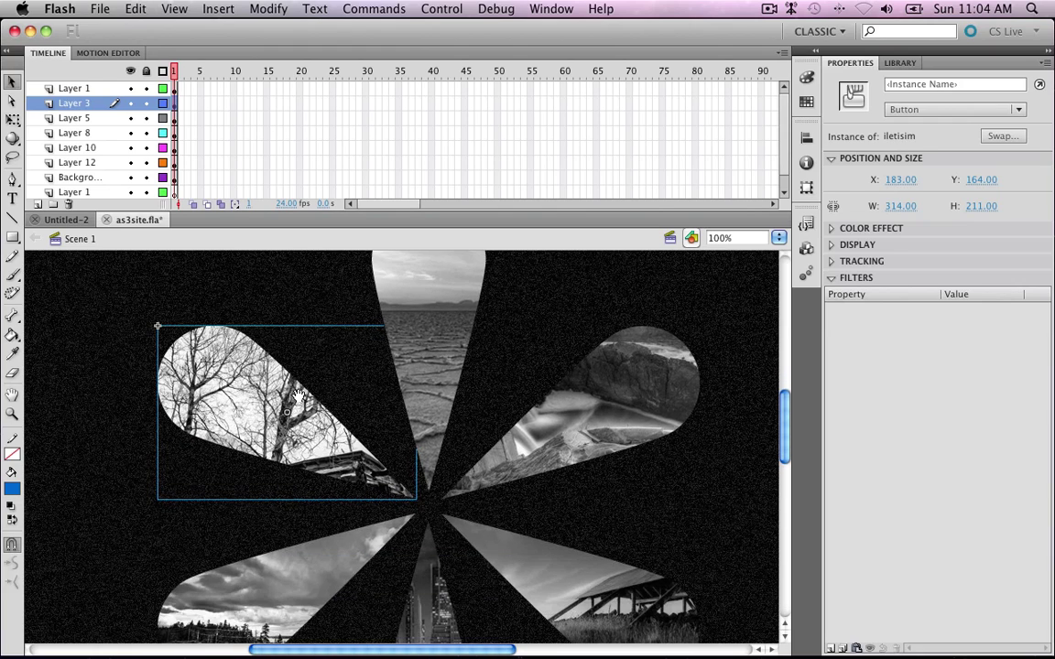
click(419, 266)
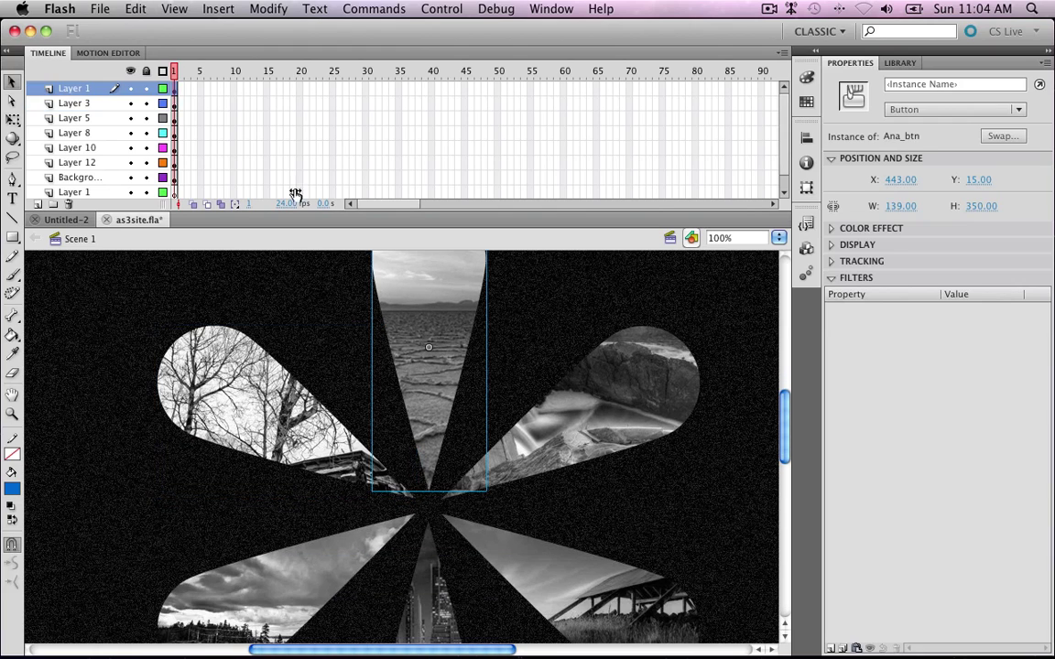
click(326, 89)
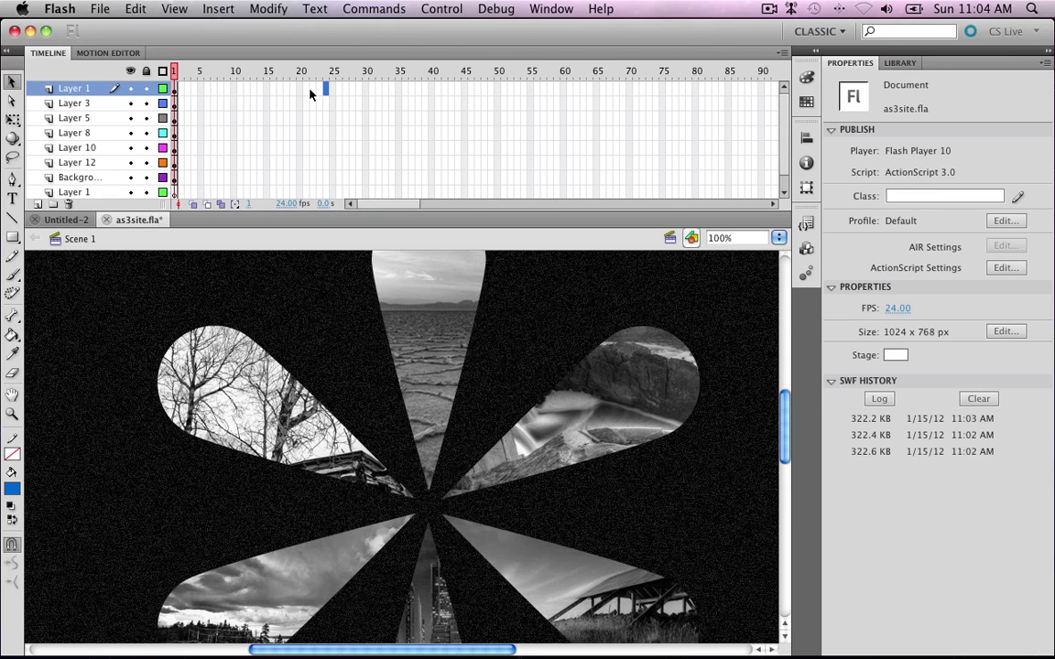
right_click(322, 90)
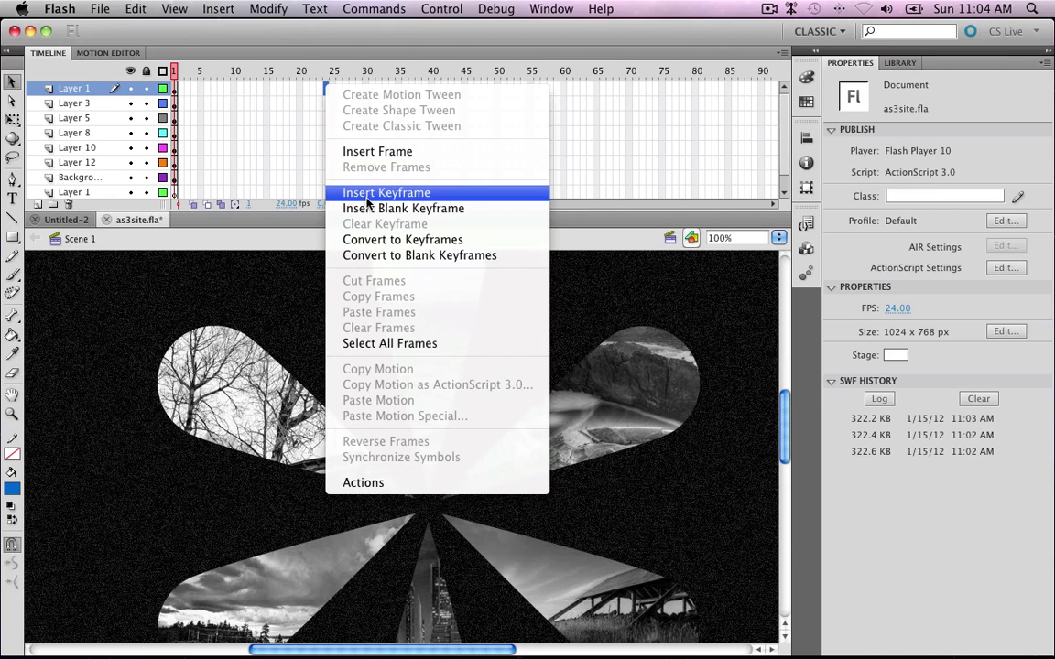
click(375, 196)
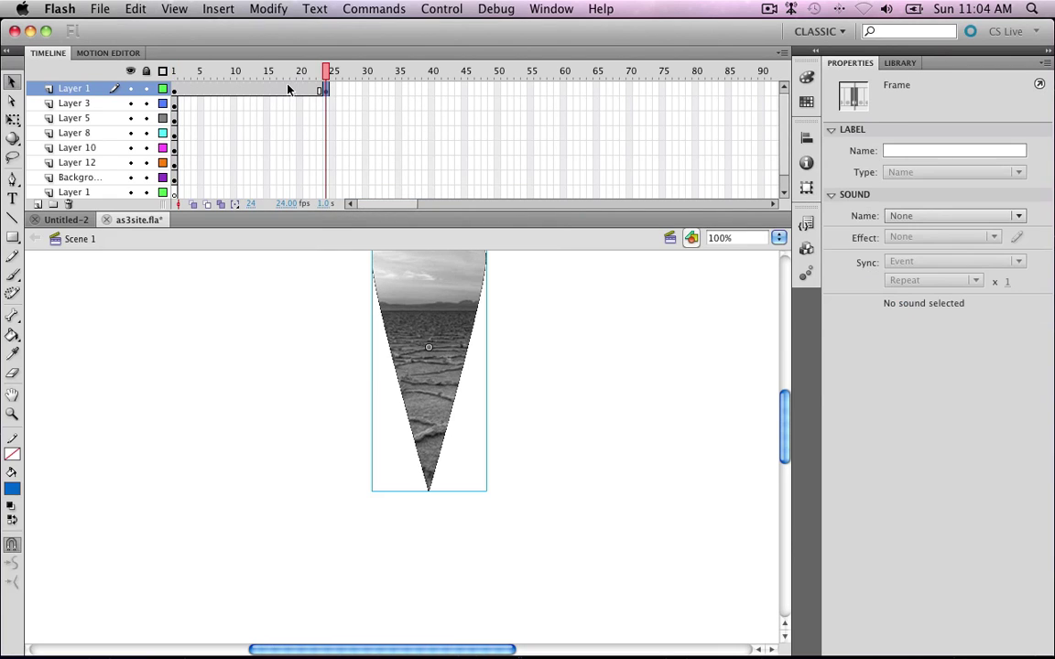
Set the desert petal's color effect at frame 1 of Layer 1 to Alpha 0%
click(174, 88)
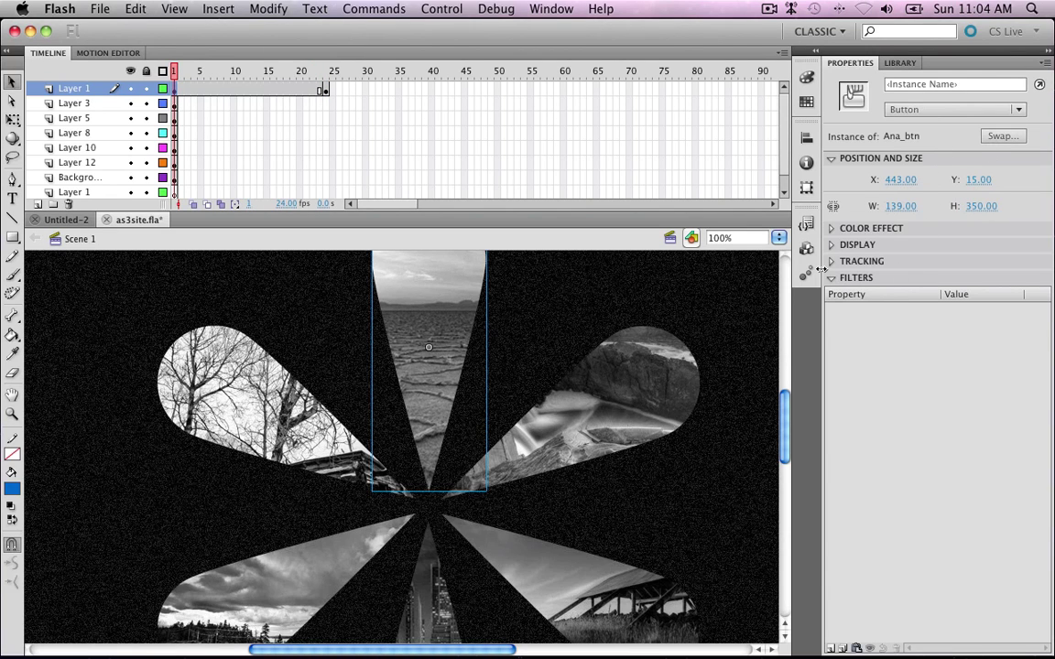
click(865, 228)
click(926, 249)
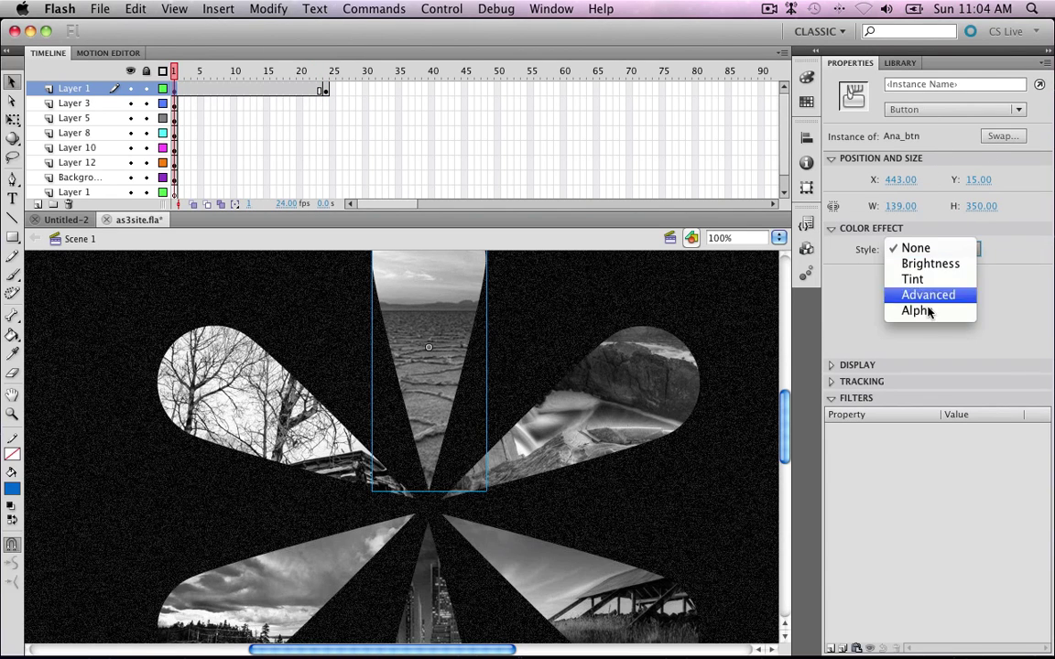
click(928, 312)
drag(970, 274, 838, 274)
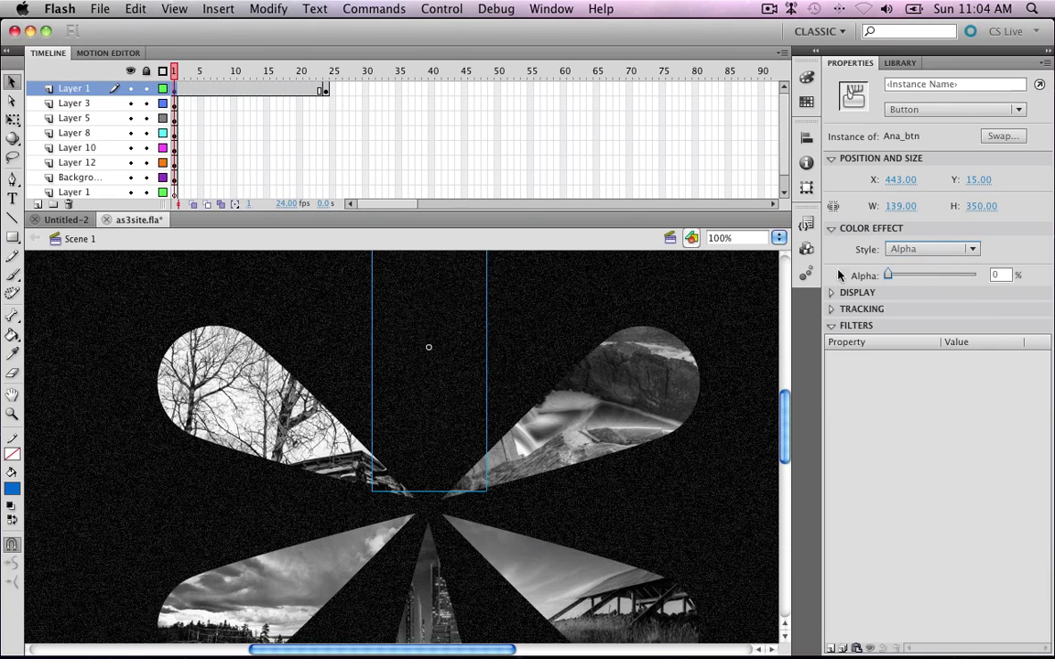
Create a classic tween between frames 1 and 24 on Layer 1, and test the movie
click(326, 92)
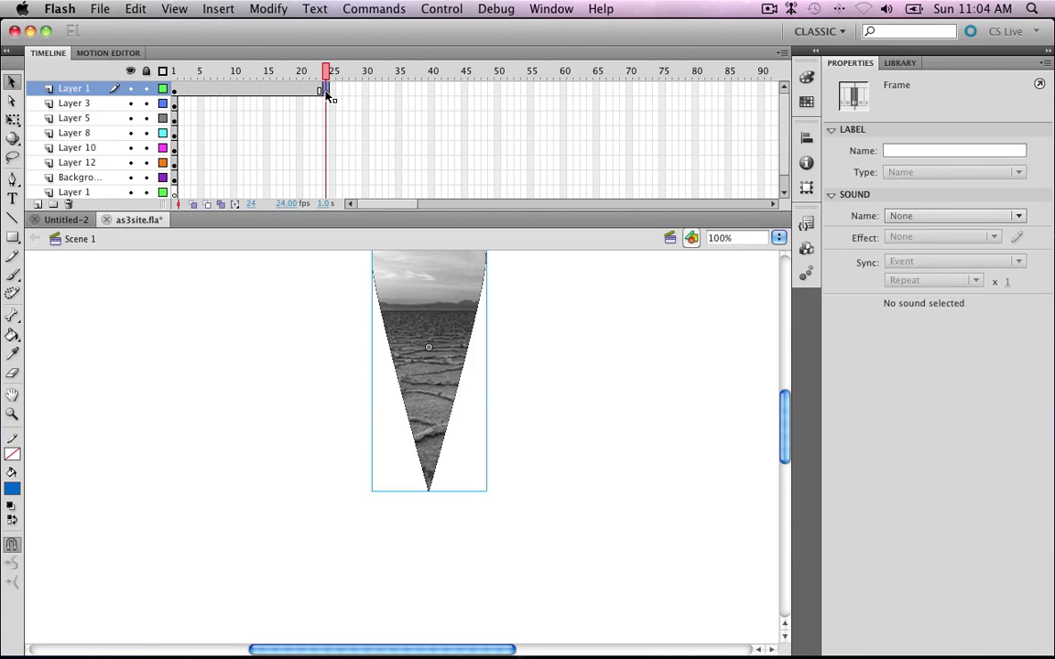
click(267, 89)
right_click(267, 89)
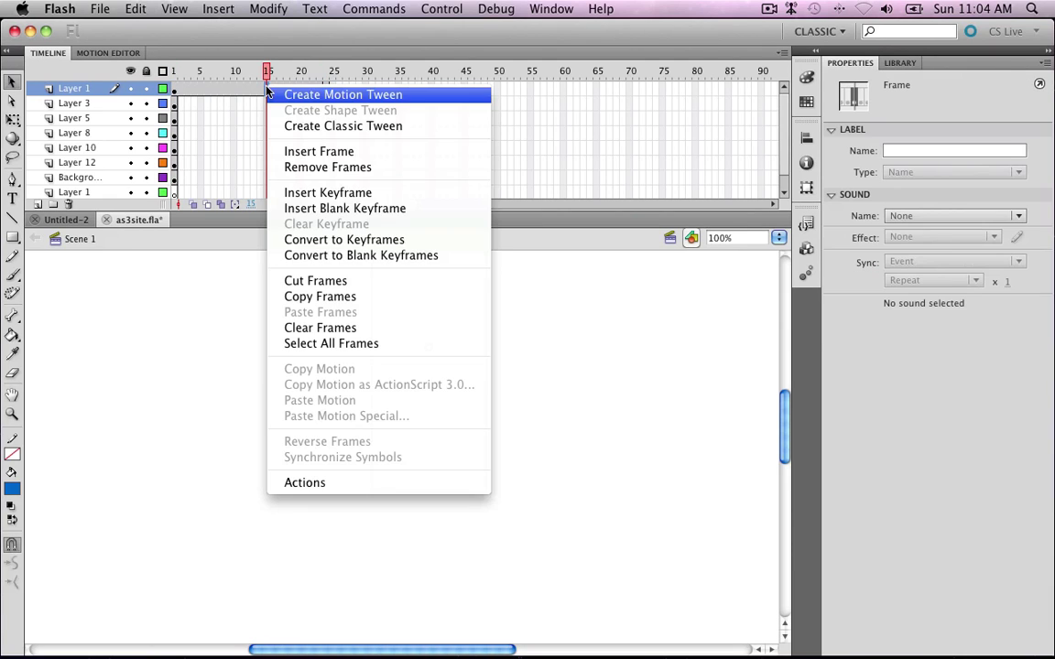
click(329, 128)
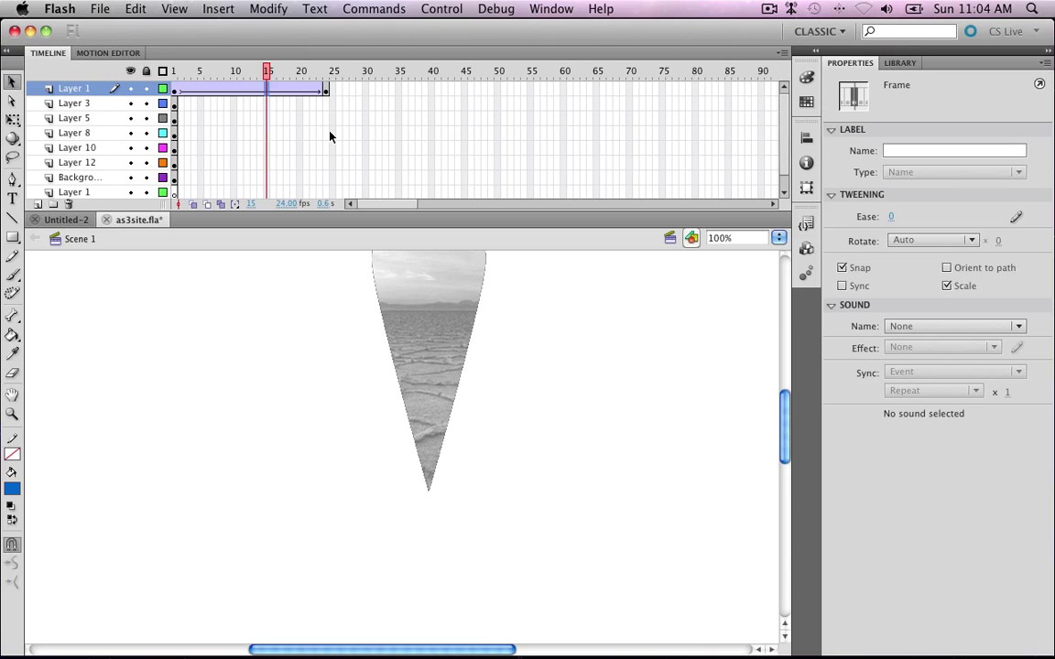
key(super+Return)
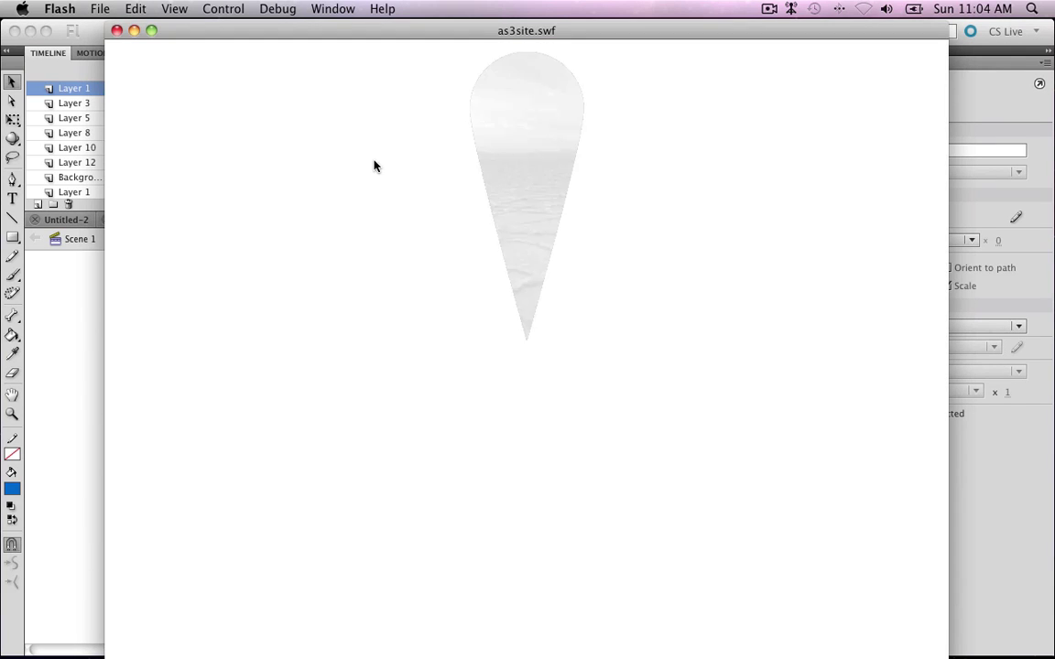
click(116, 30)
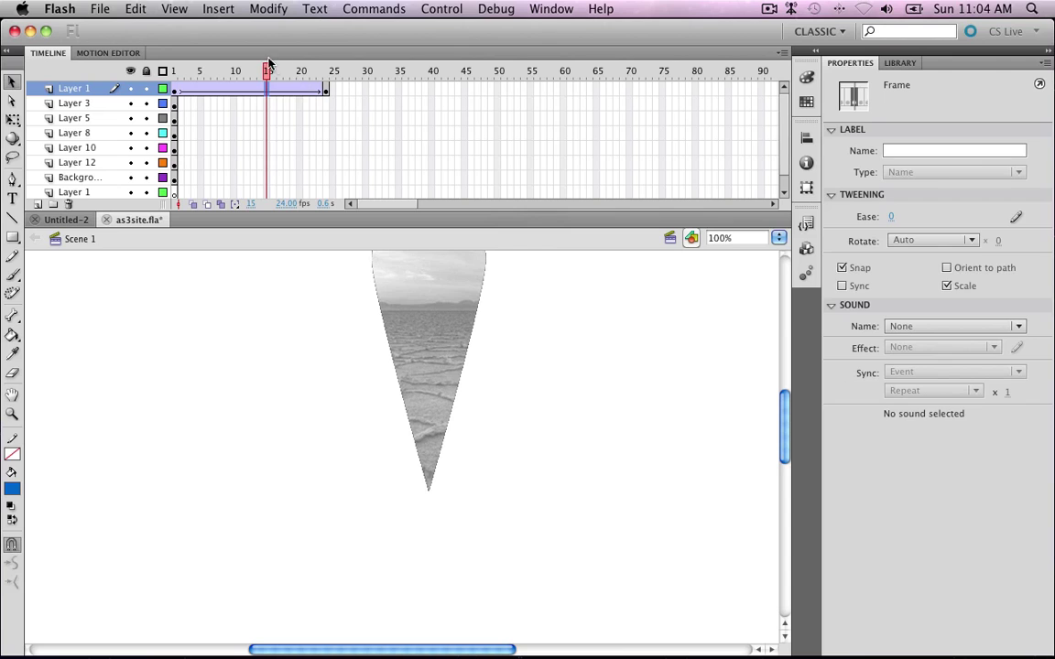
Move Layer 12, which holds the rocky stream petal, directly below Layer 1 in the layer order
click(326, 71)
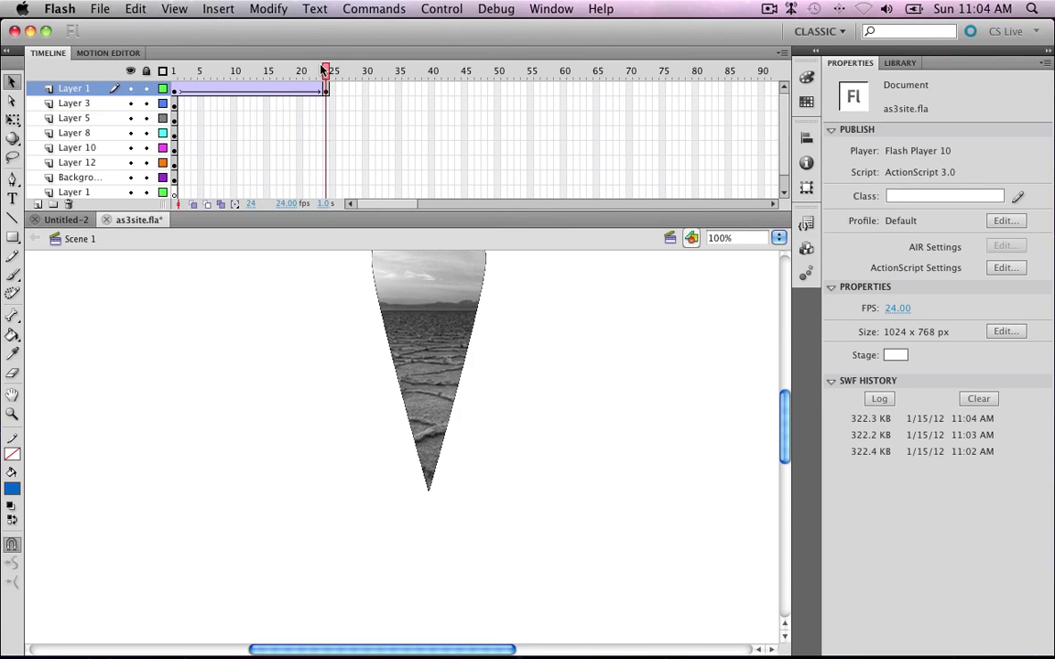
drag(286, 71, 173, 72)
click(590, 393)
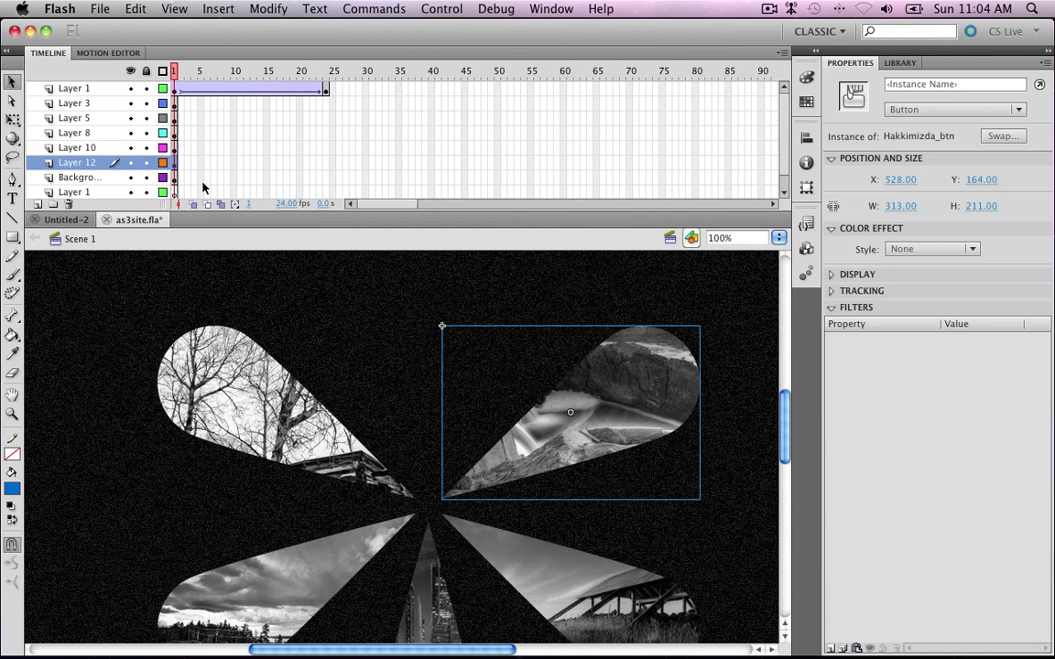
drag(87, 161, 108, 108)
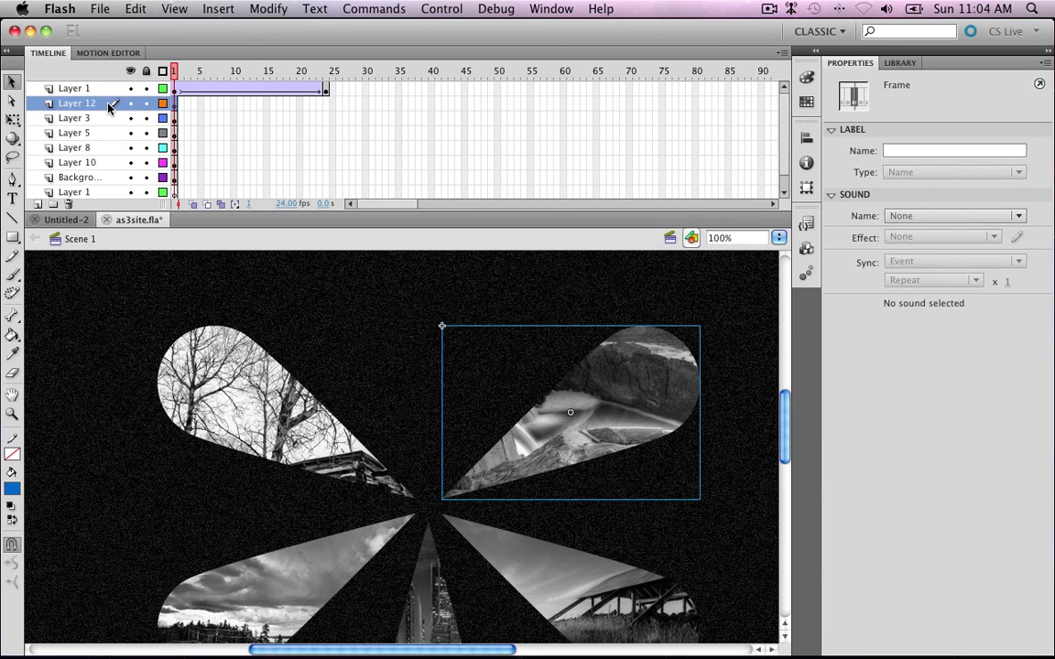
Insert a keyframe at frame 24 on Layer 12 and delete the stream petal from the frames before it
click(325, 103)
right_click(325, 104)
click(351, 205)
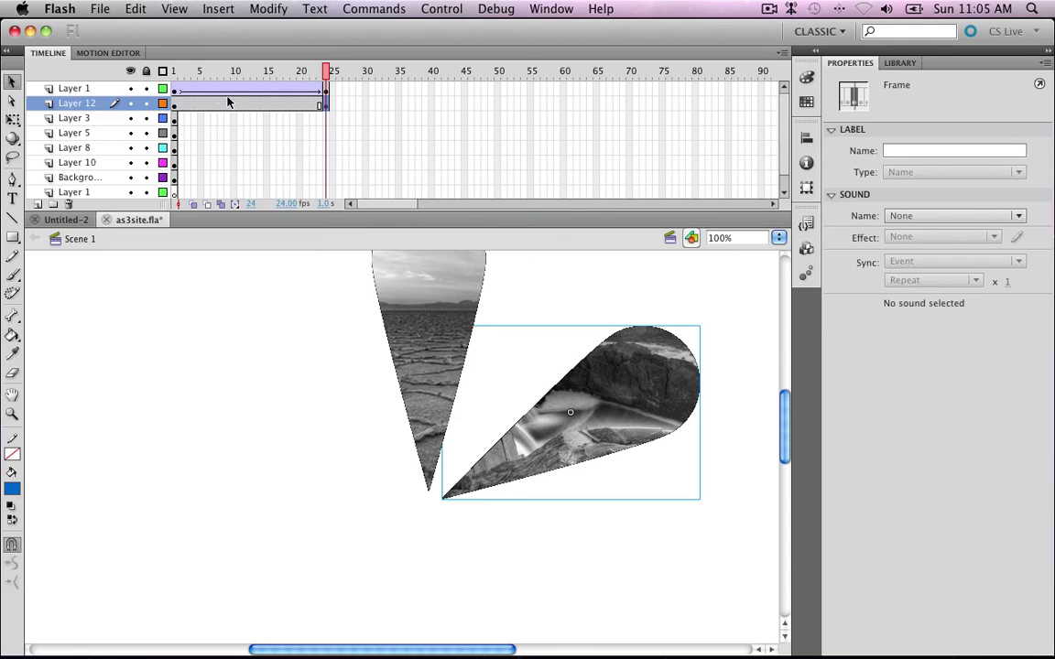
mouse_move(293, 71)
mouse_down()
mouse_move(268, 72)
mouse_move(305, 71)
mouse_up()
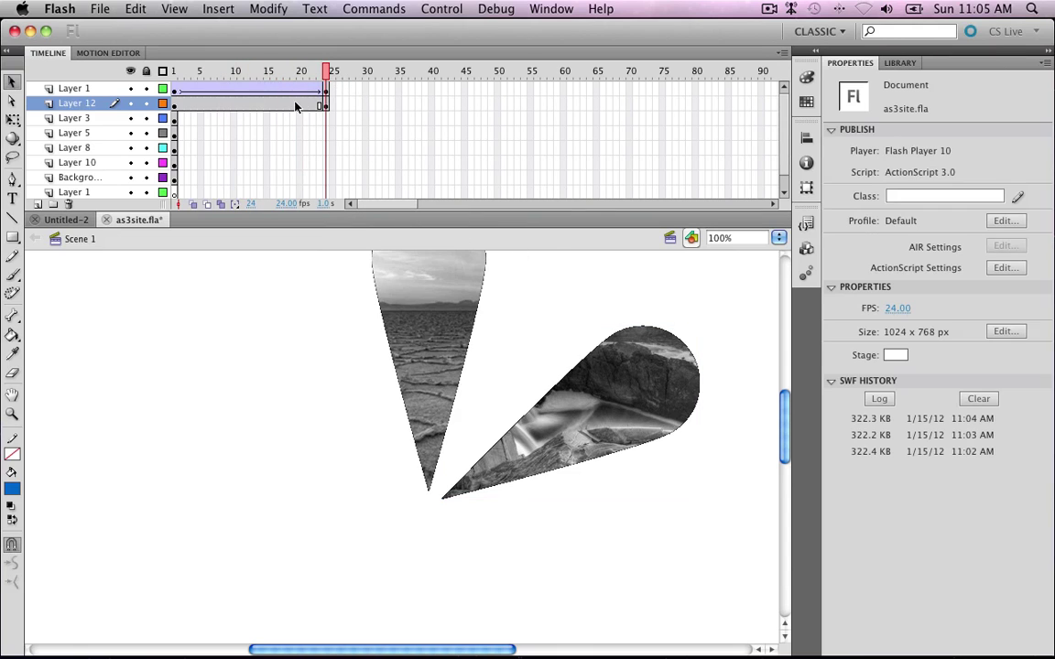
click(294, 106)
key(Delete)
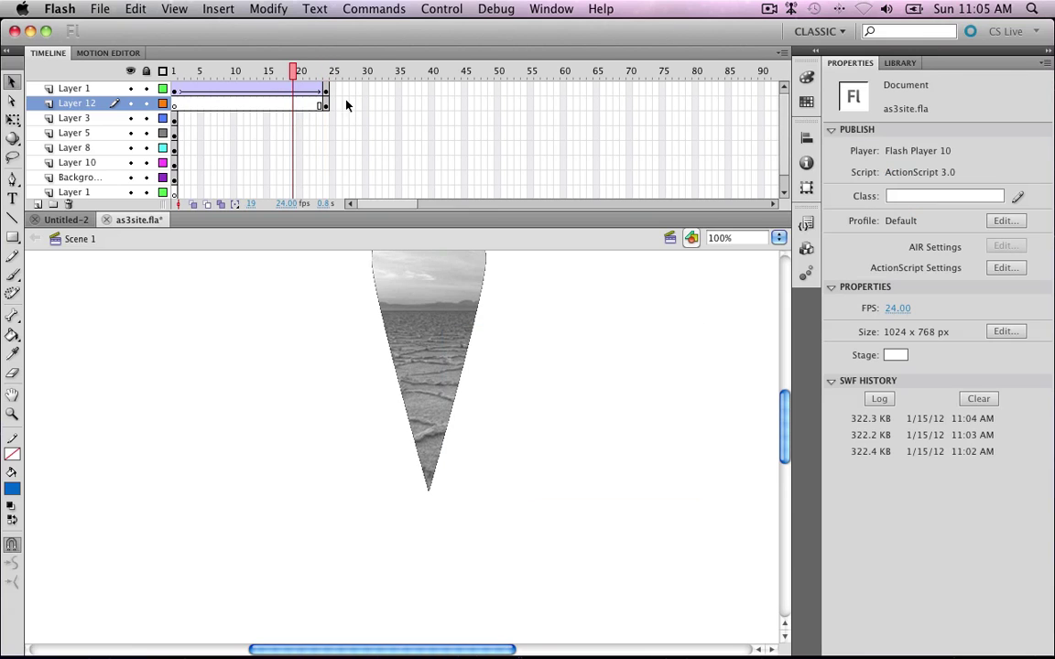
click(328, 106)
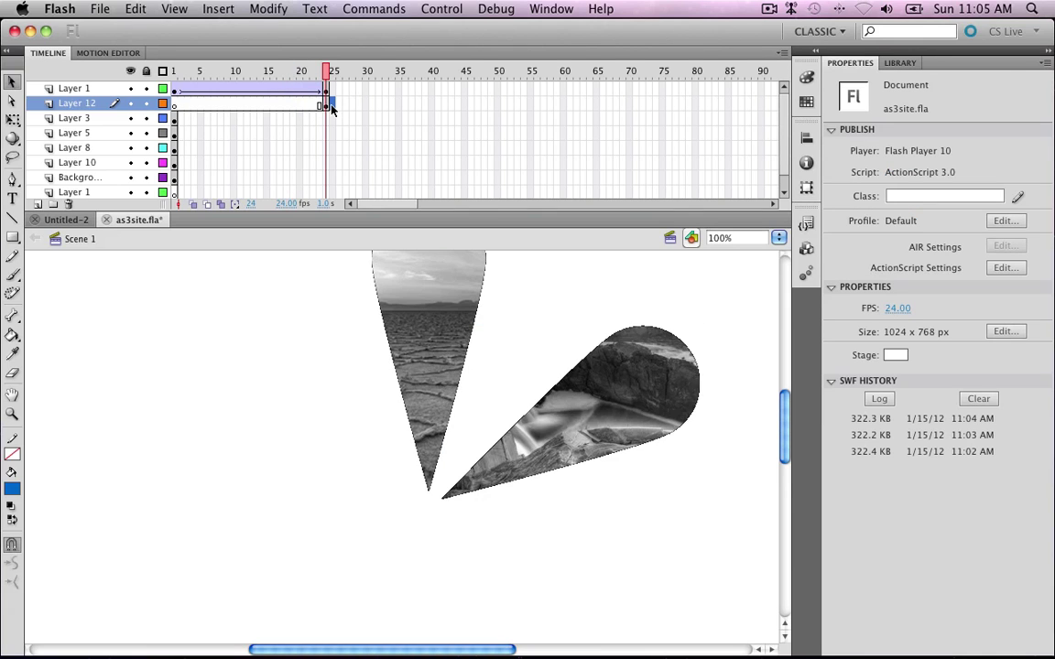
Insert a keyframe at frame 48 on Layer 12 and create a classic tween from frame 24 to it
click(484, 105)
right_click(483, 106)
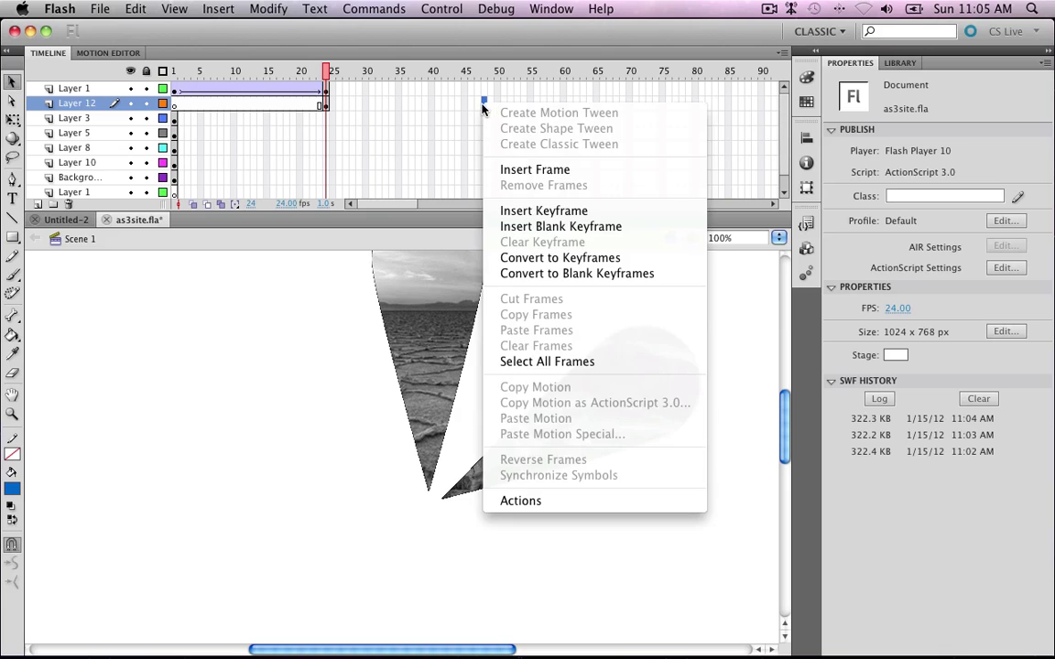
click(531, 207)
click(422, 106)
double_click(422, 106)
right_click(422, 106)
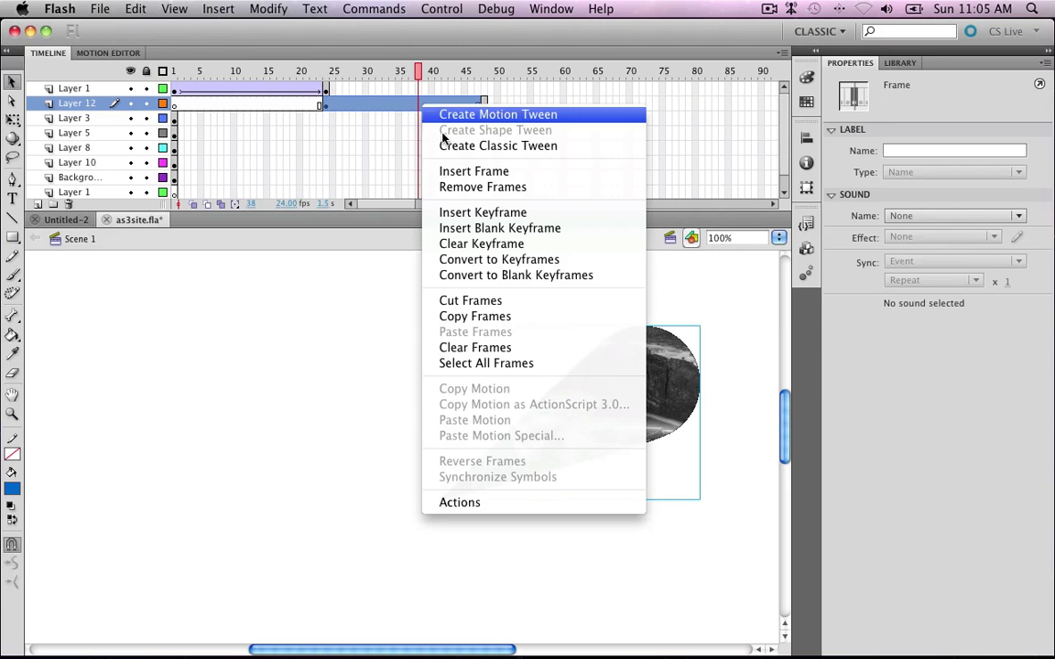
click(450, 146)
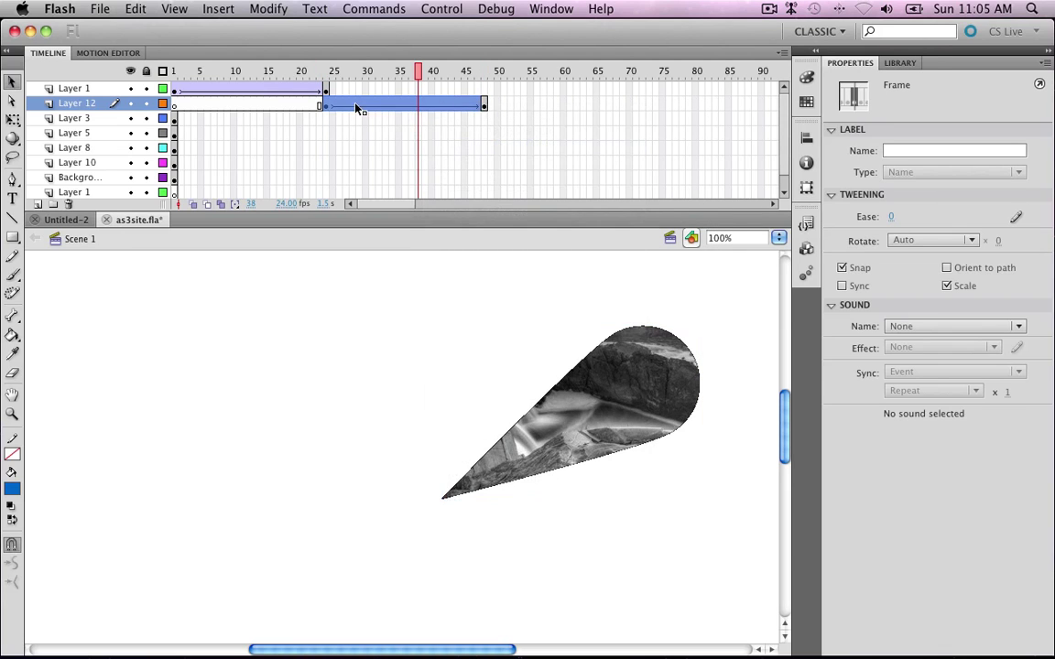
Set the stream petal's color effect at frame 24 of Layer 12 to Alpha 0%, and scrub through the fade-in
click(328, 104)
click(607, 353)
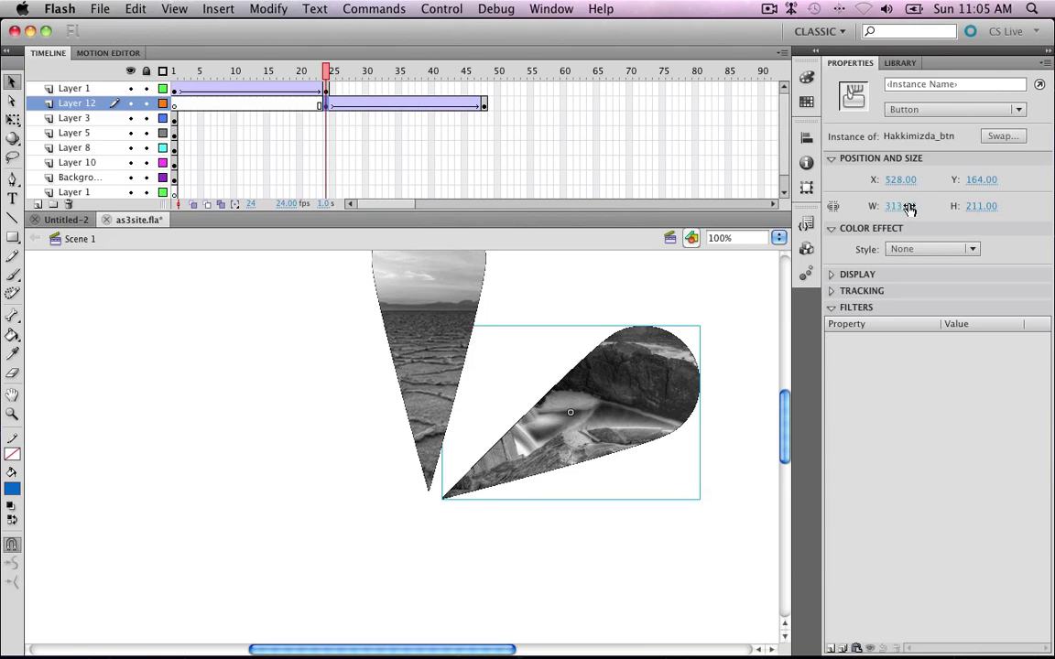
click(932, 249)
click(916, 311)
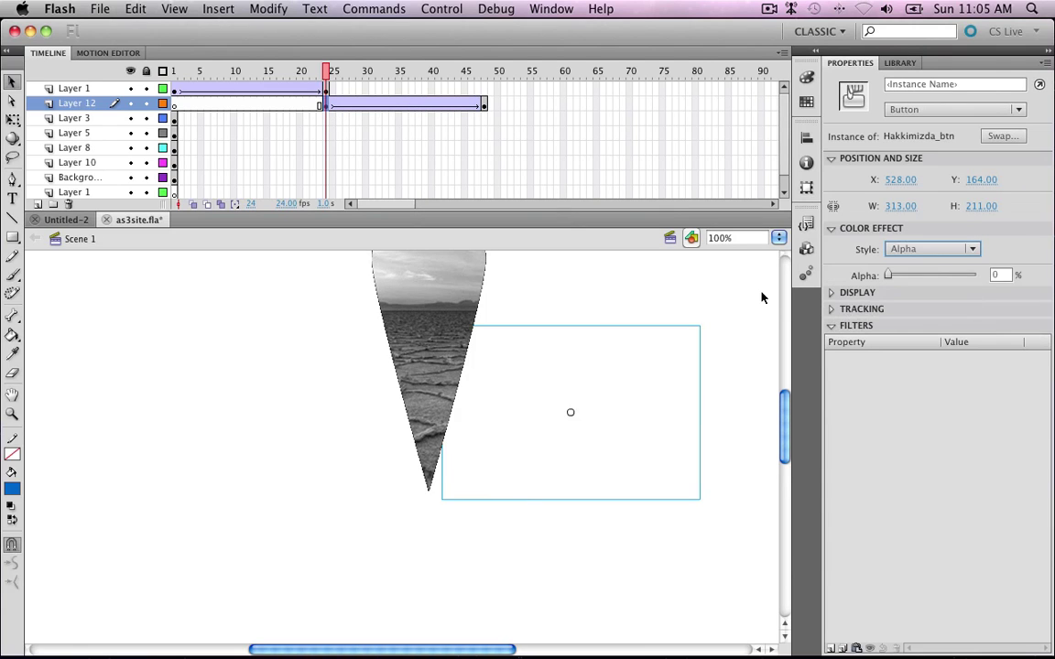
drag(303, 69, 398, 88)
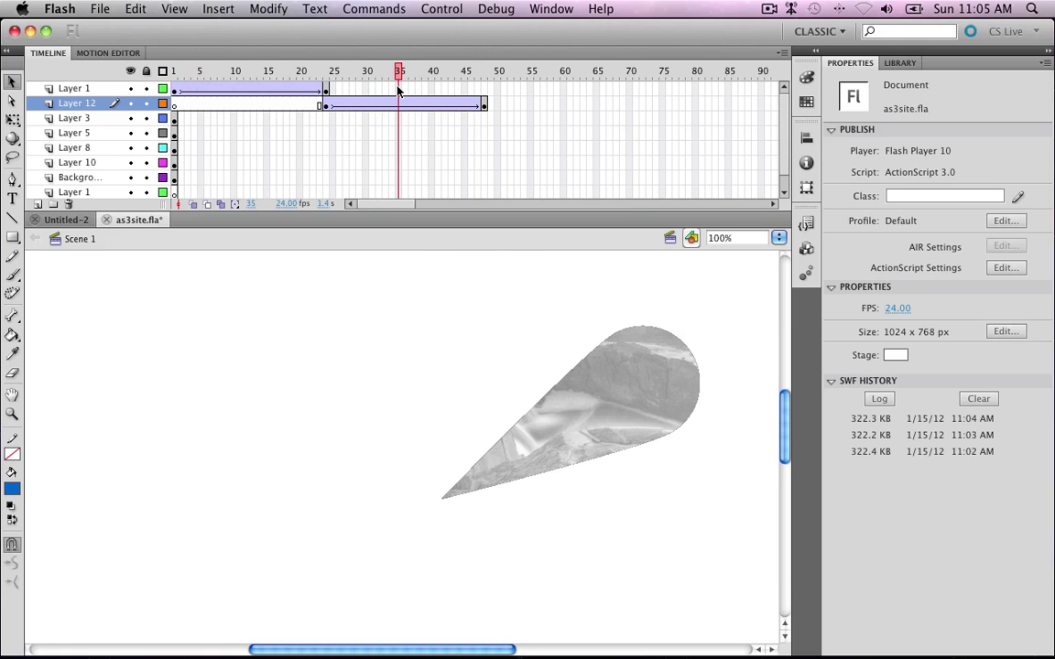
Extend Layer 1, which holds the desert petal, to frame 48, testing the movie before and after
key(super+Return)
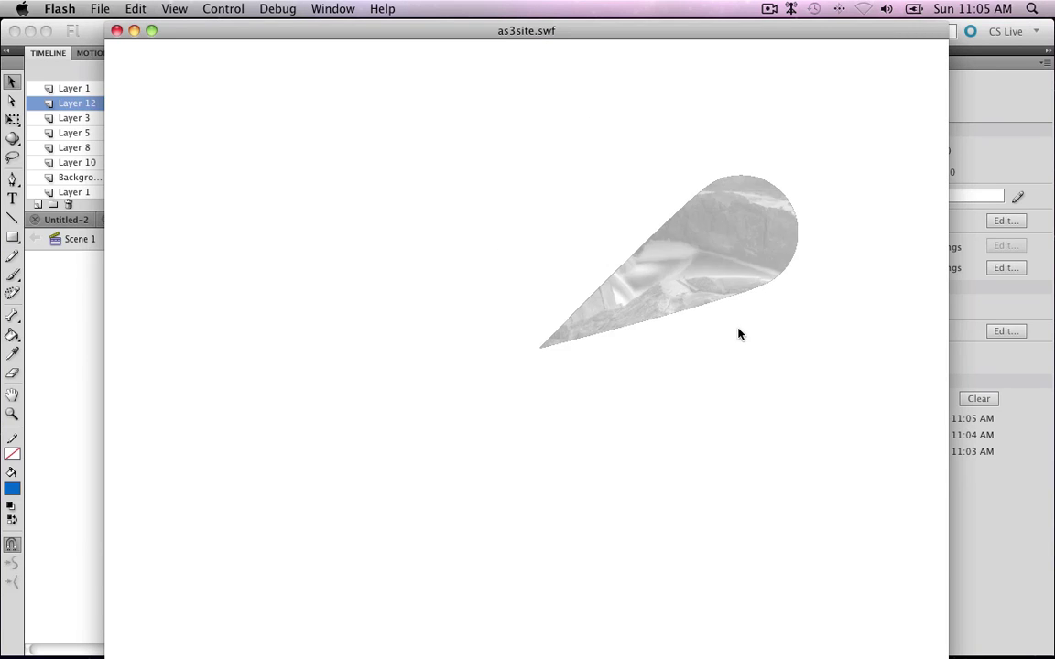
click(117, 31)
click(486, 89)
right_click(485, 89)
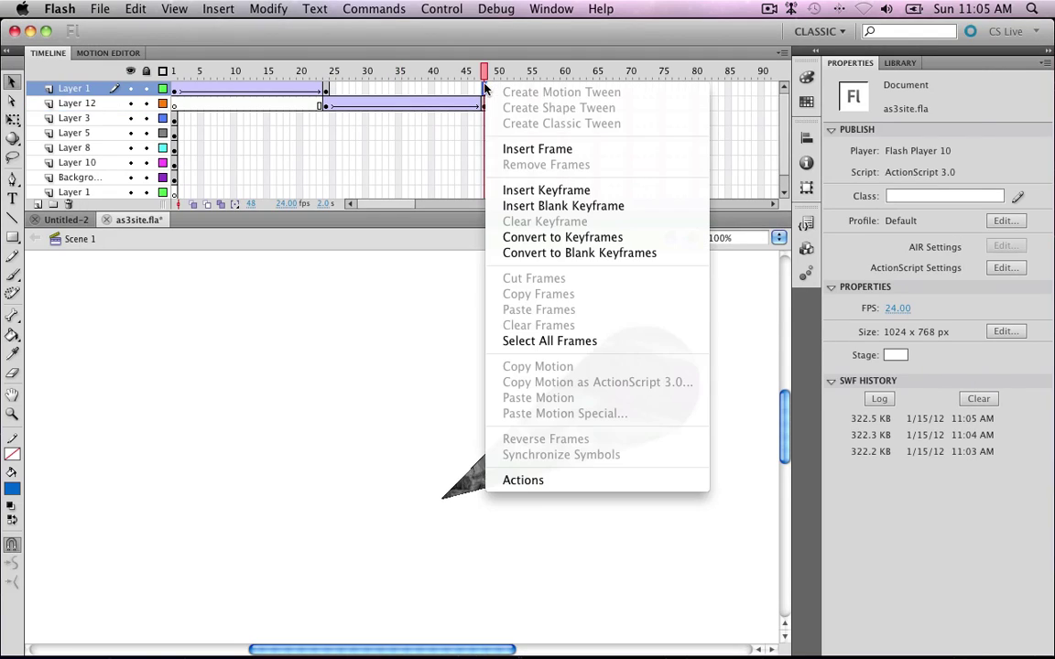
click(527, 149)
key(super+Return)
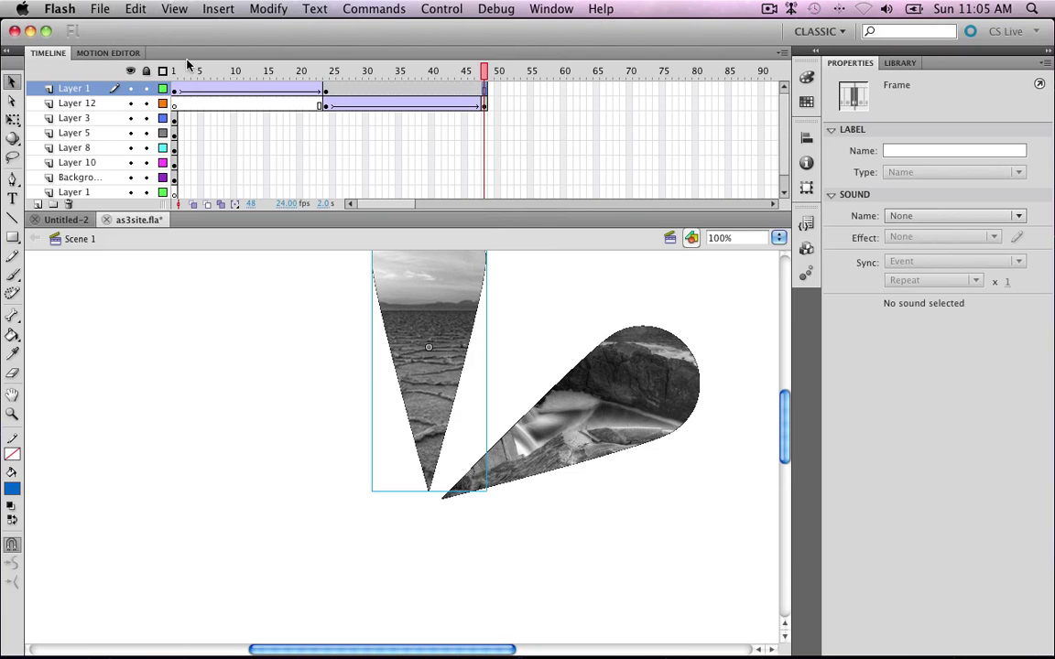
click(116, 30)
Move Layer 10, which holds the grassy field petal, directly below Layer 12 in the layer order
drag(484, 71, 173, 71)
click(426, 513)
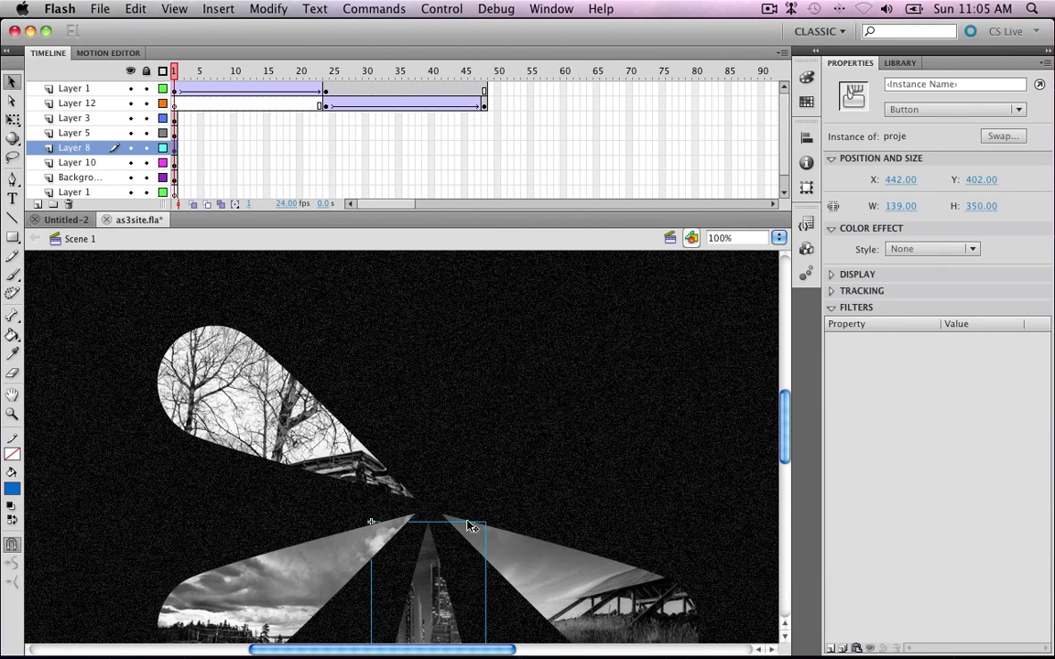
click(548, 567)
drag(129, 162, 90, 121)
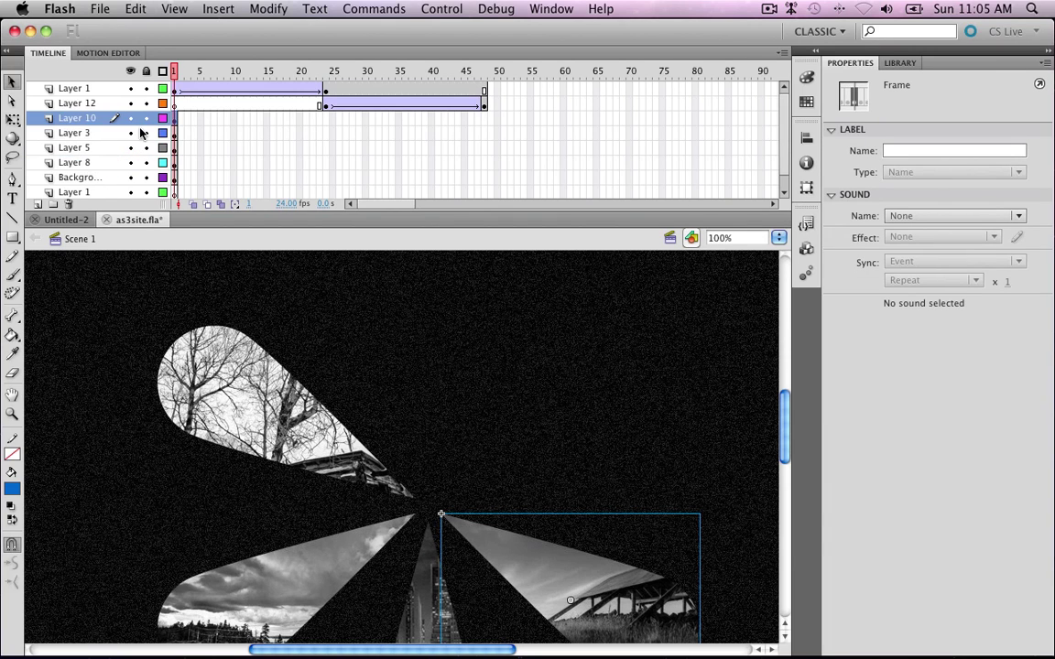
Insert a keyframe at frame 48 on Layer 10
click(485, 119)
right_click(485, 119)
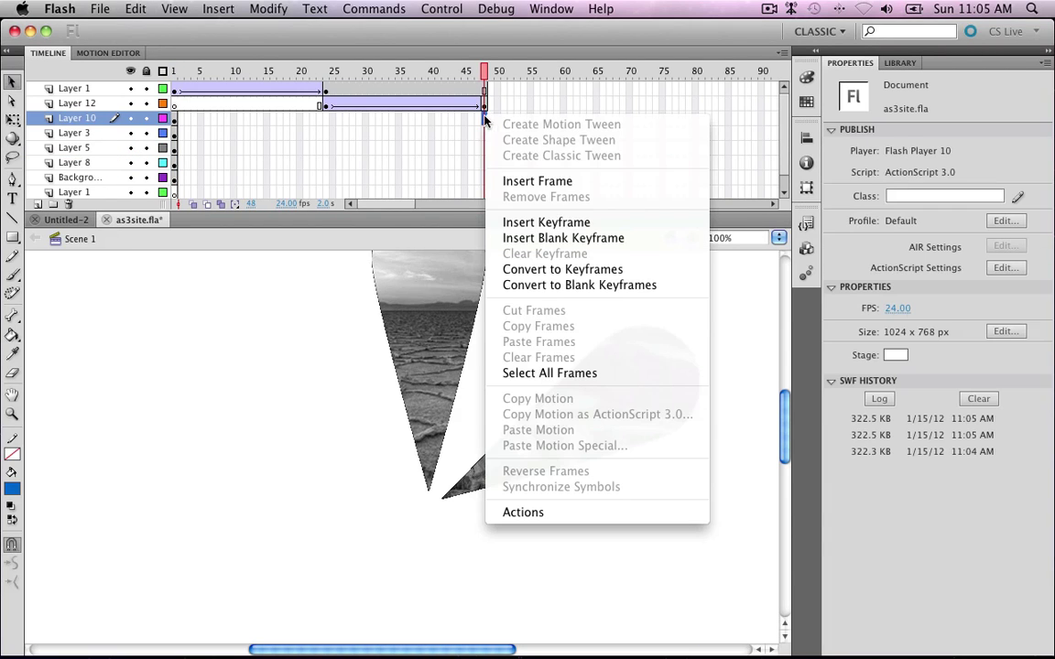
key(Return)
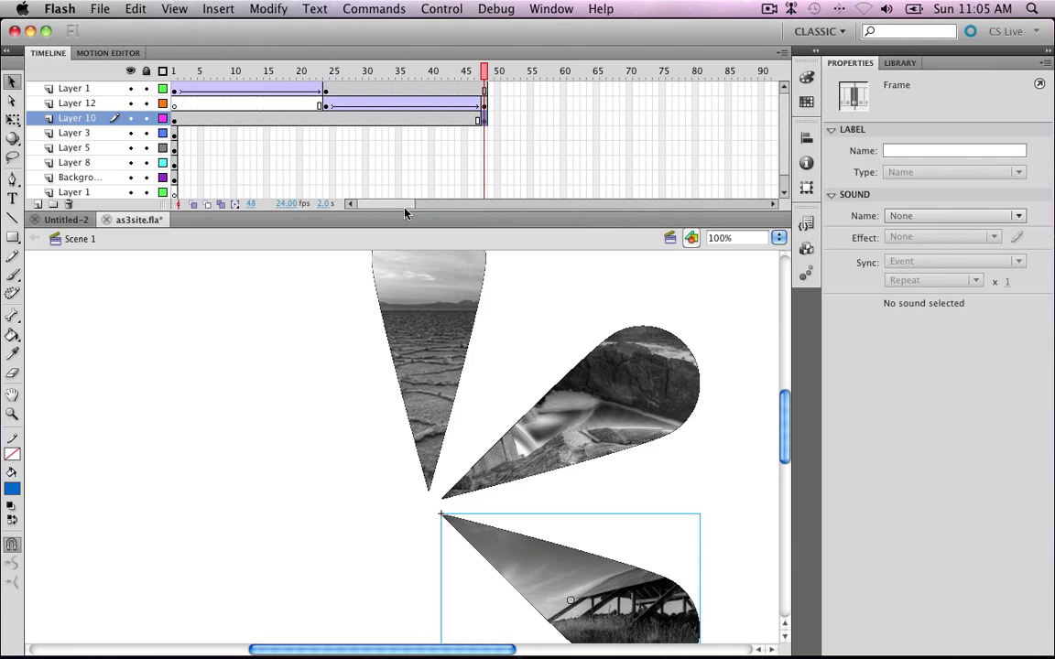
Insert a keyframe at frame 72 on Layer 10 and create a classic tween from frame 48 to it
drag(393, 209, 406, 208)
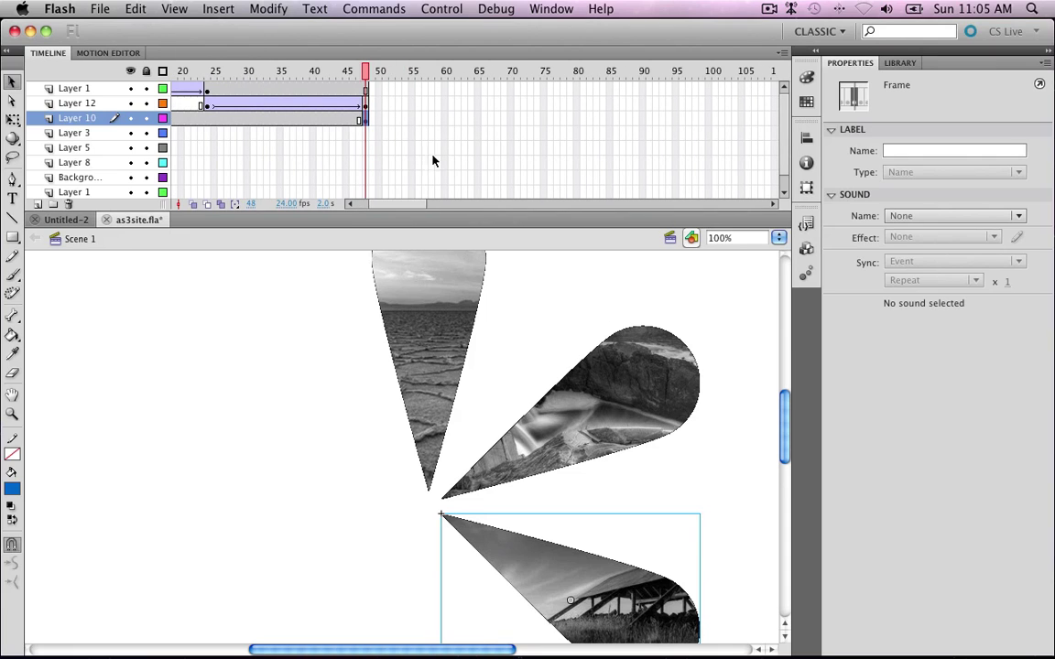
click(517, 119)
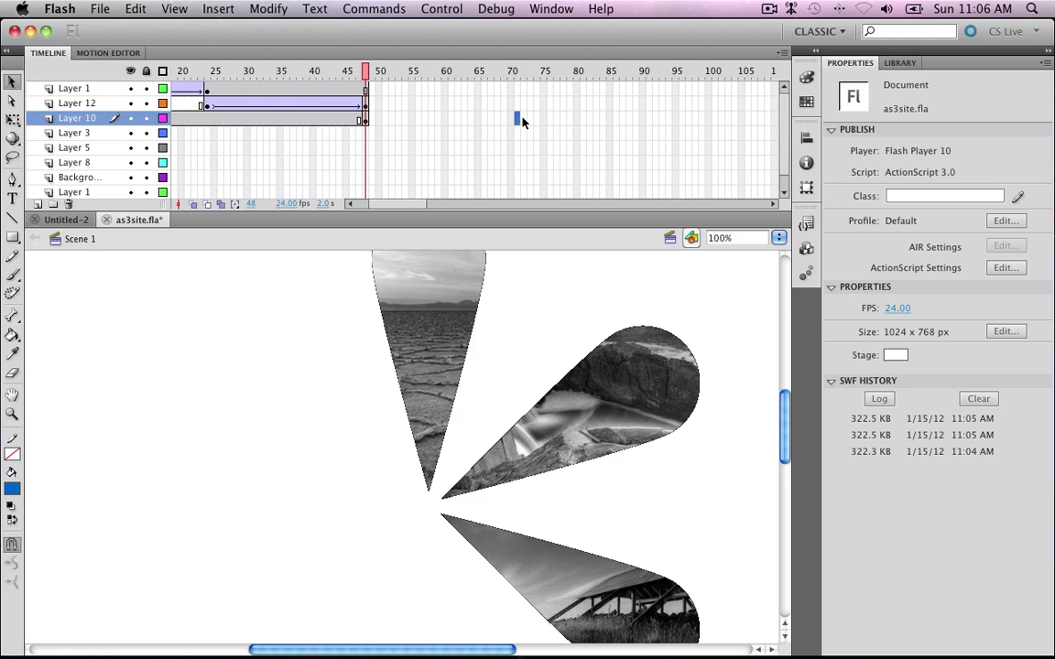
click(522, 119)
right_click(524, 120)
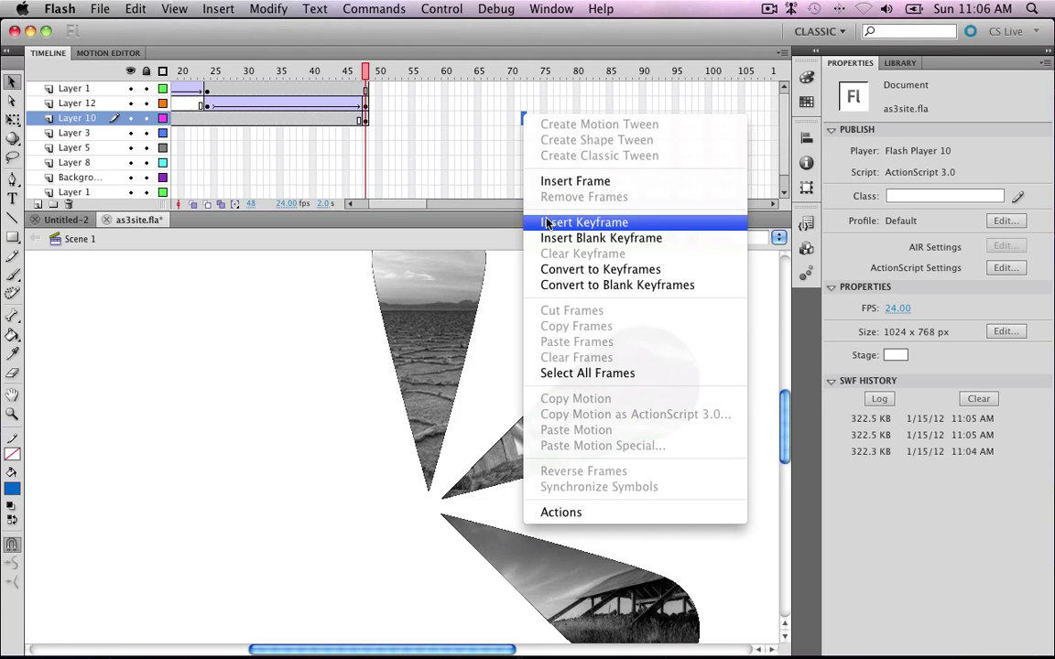
click(547, 222)
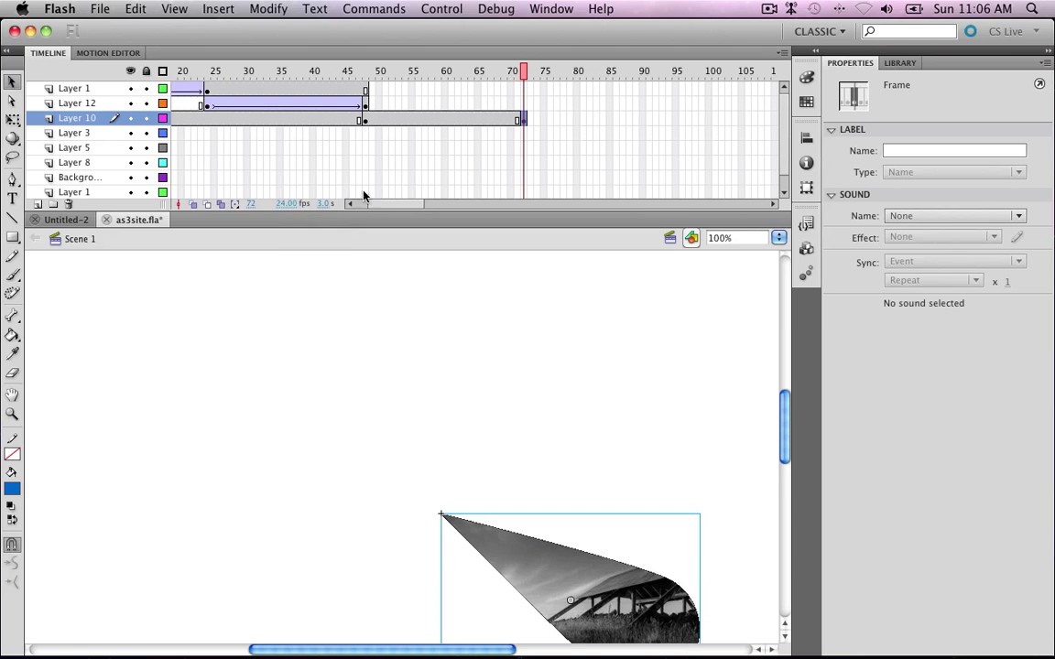
click(432, 119)
right_click(432, 119)
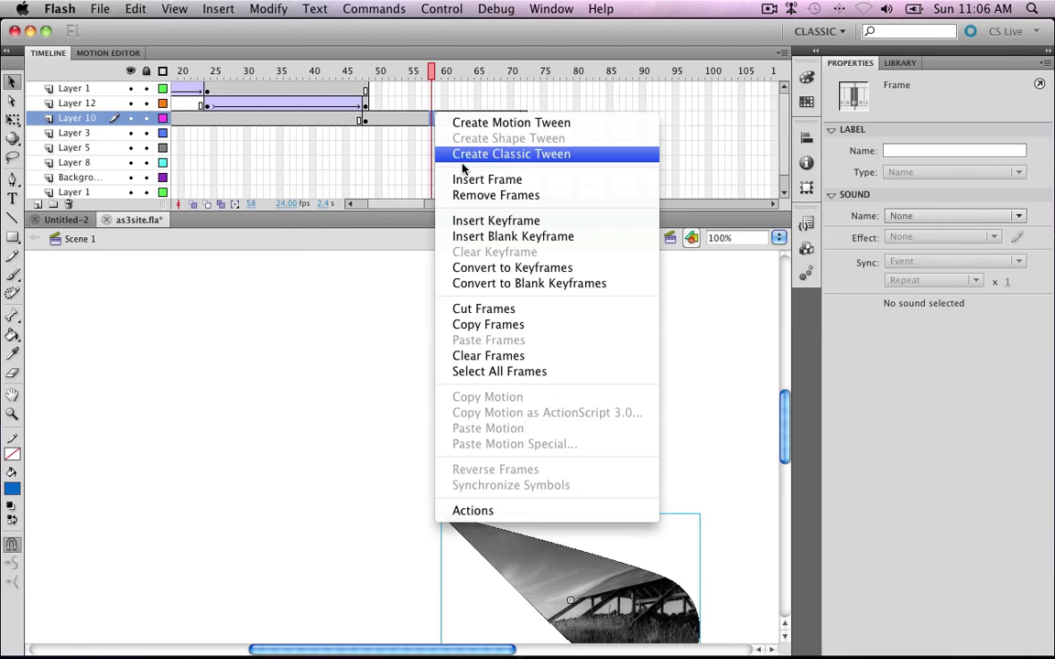
click(465, 155)
Set the field petal's color effect at frame 48 of Layer 10 to Alpha 0%
click(366, 119)
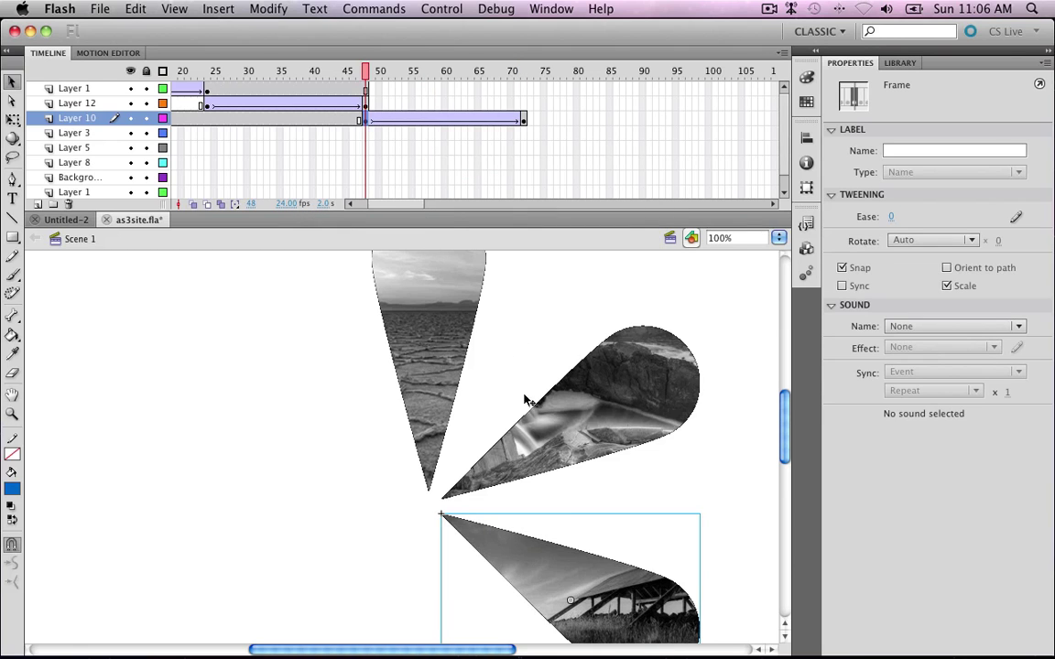
click(599, 586)
click(932, 246)
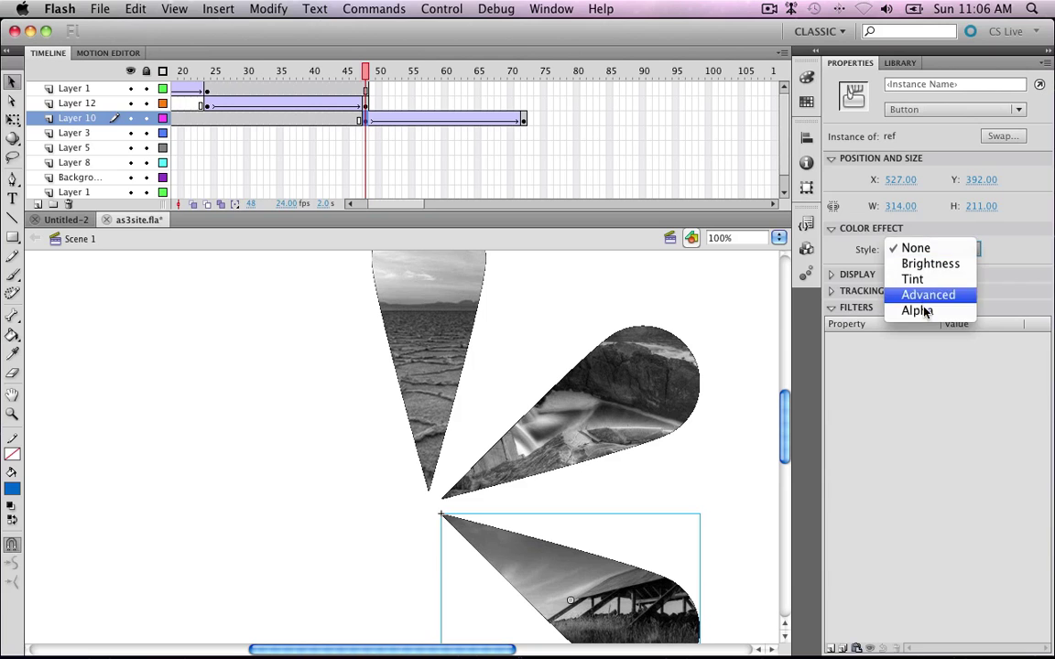
click(920, 309)
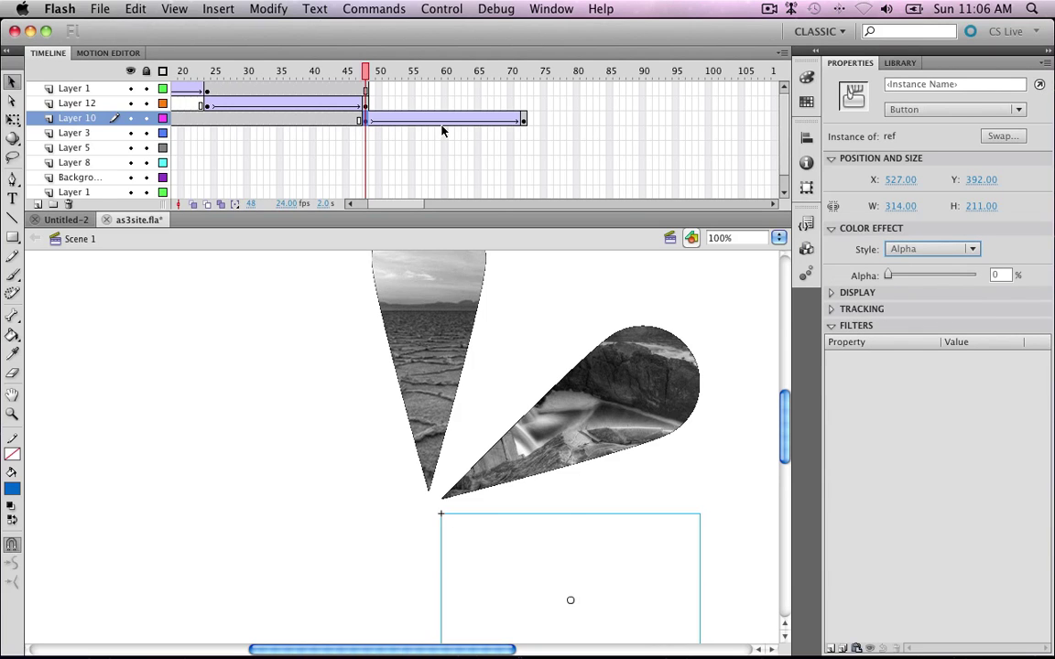
Test the movie, and delete the field petal from the frames before frame 48 on Layer 10
key(super+Return)
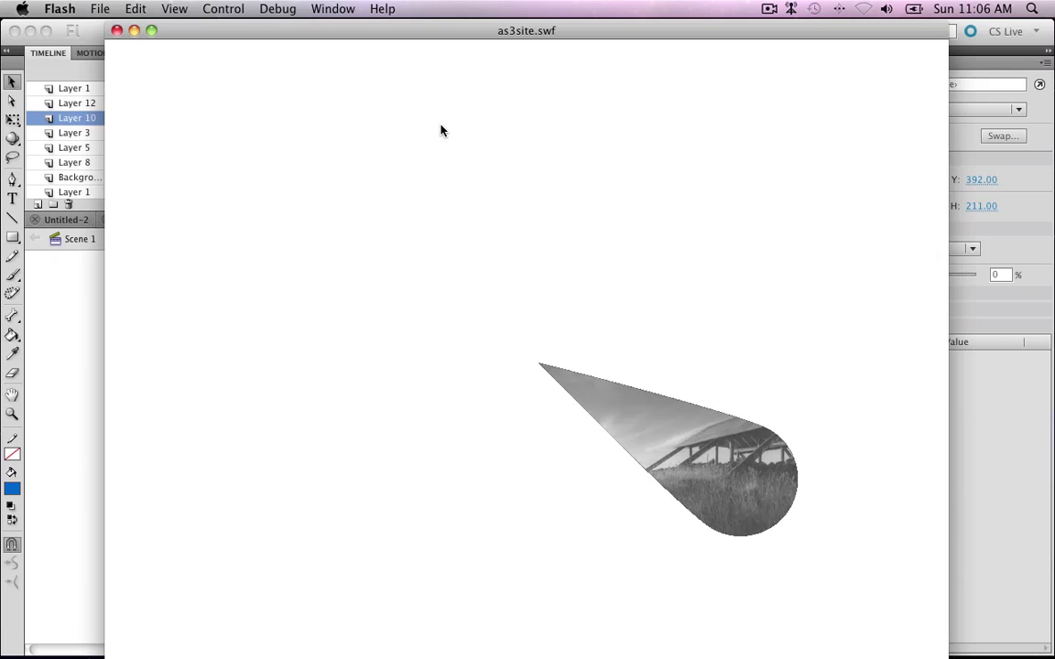
click(117, 30)
click(285, 123)
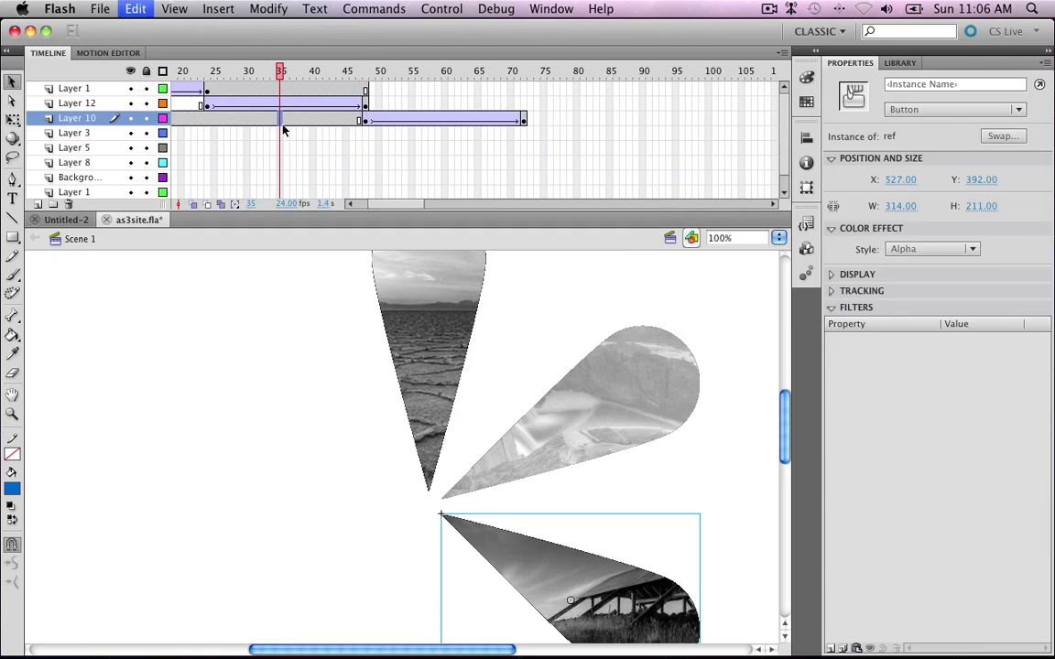
drag(279, 70, 525, 83)
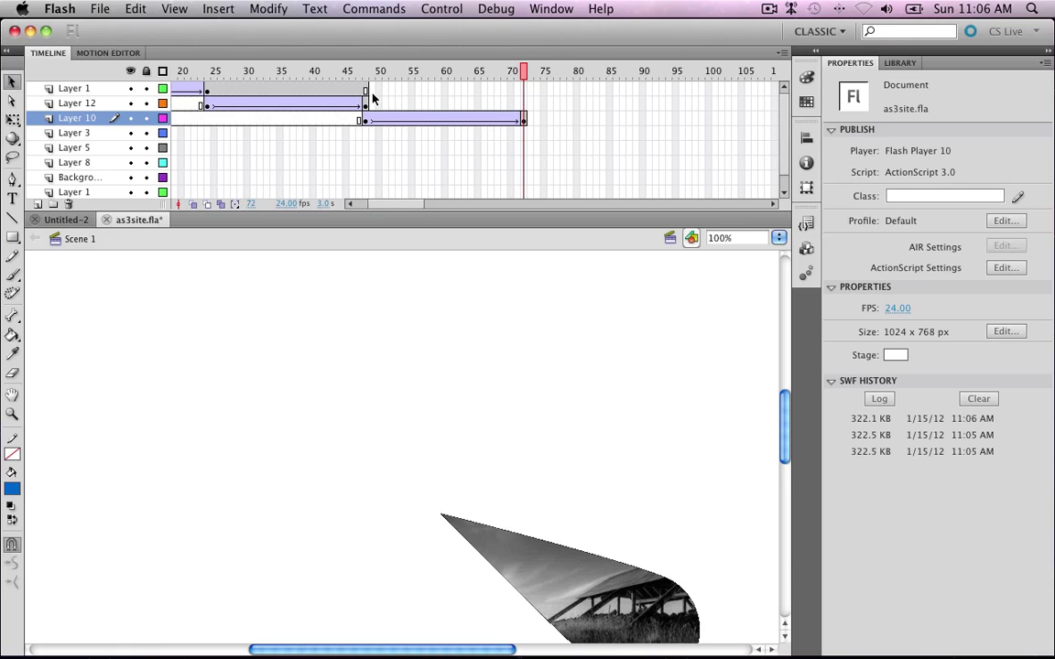
Extend Layer 1 and Layer 12 to frame 72 with inserted frames, and test the movie
click(525, 89)
right_click(524, 89)
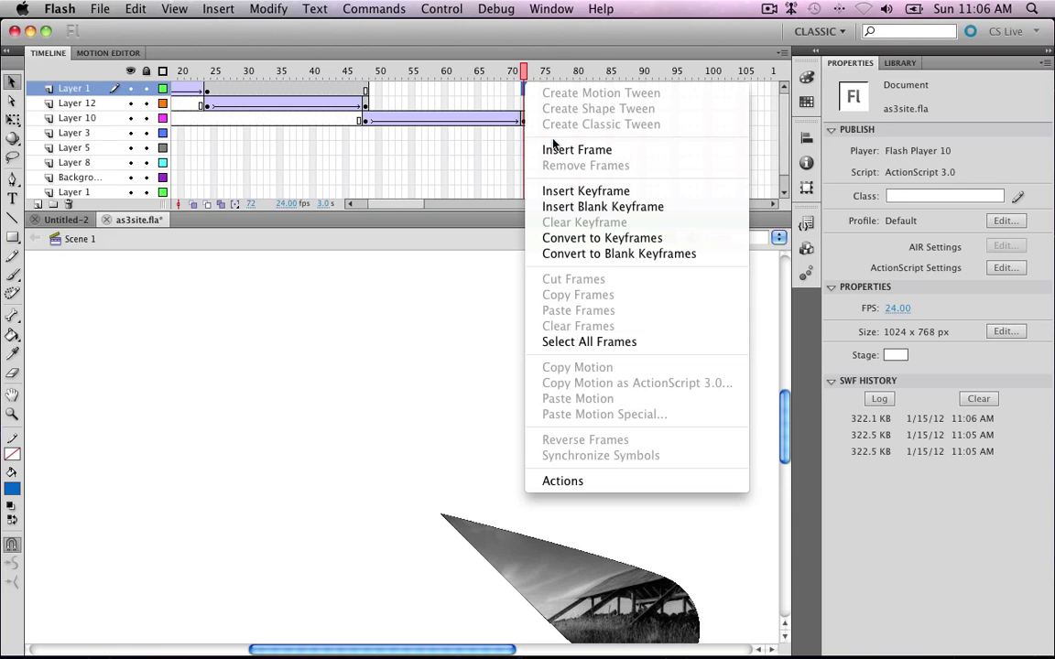
click(546, 149)
click(525, 105)
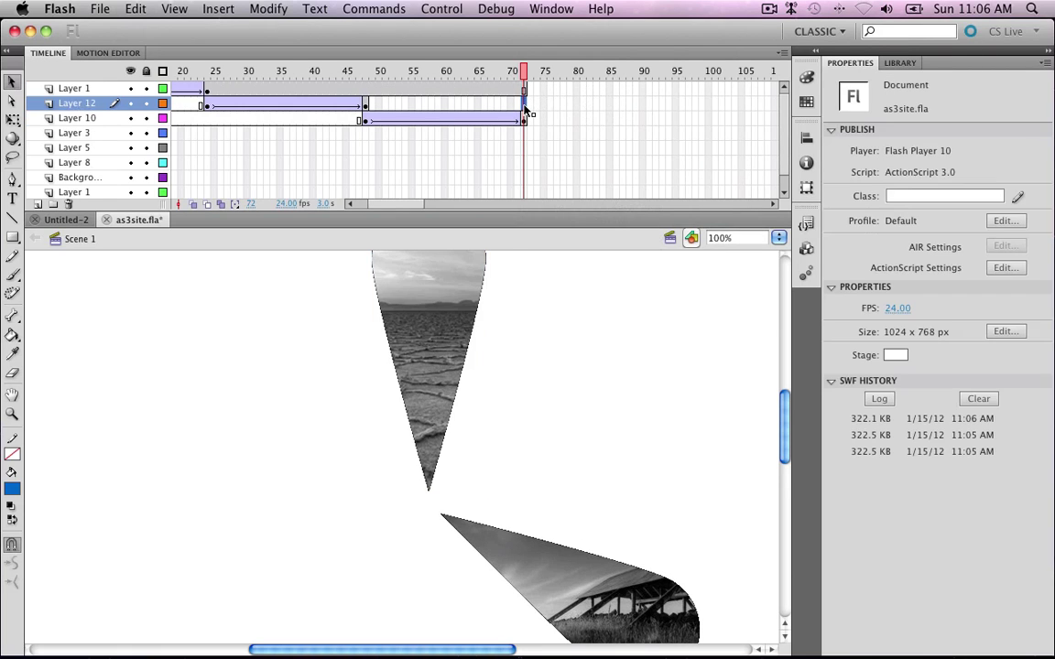
right_click(525, 105)
click(575, 170)
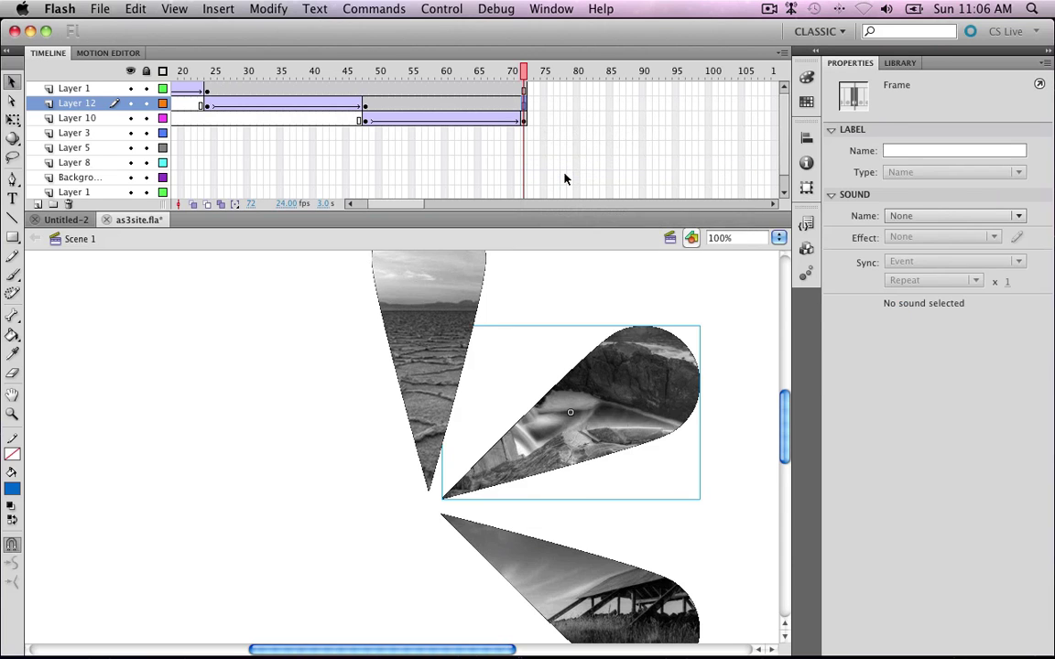
key(super+Return)
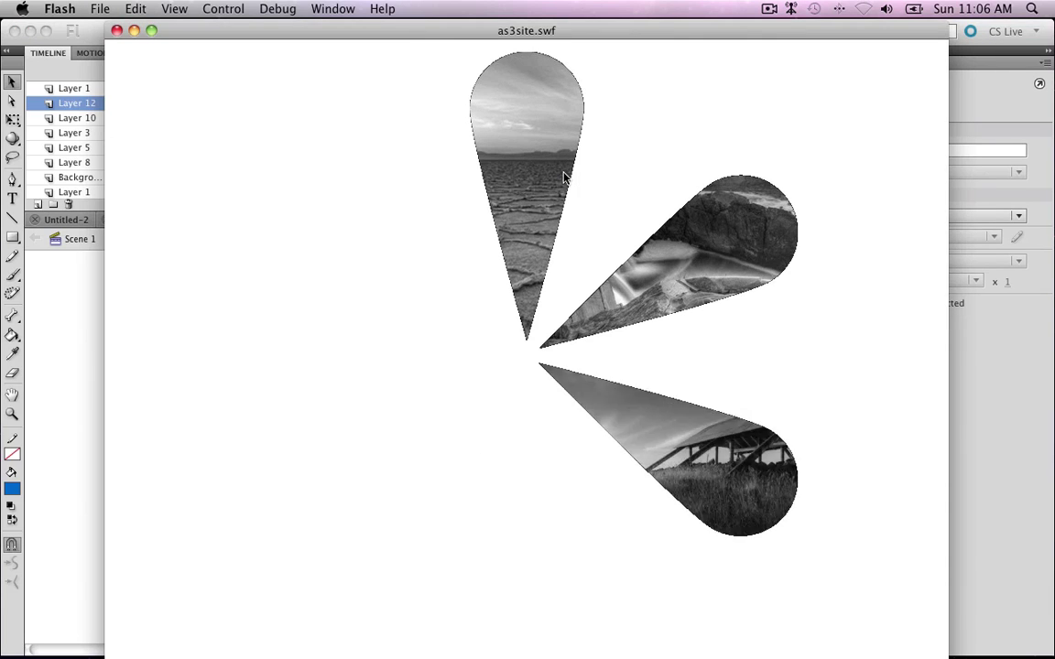
click(117, 31)
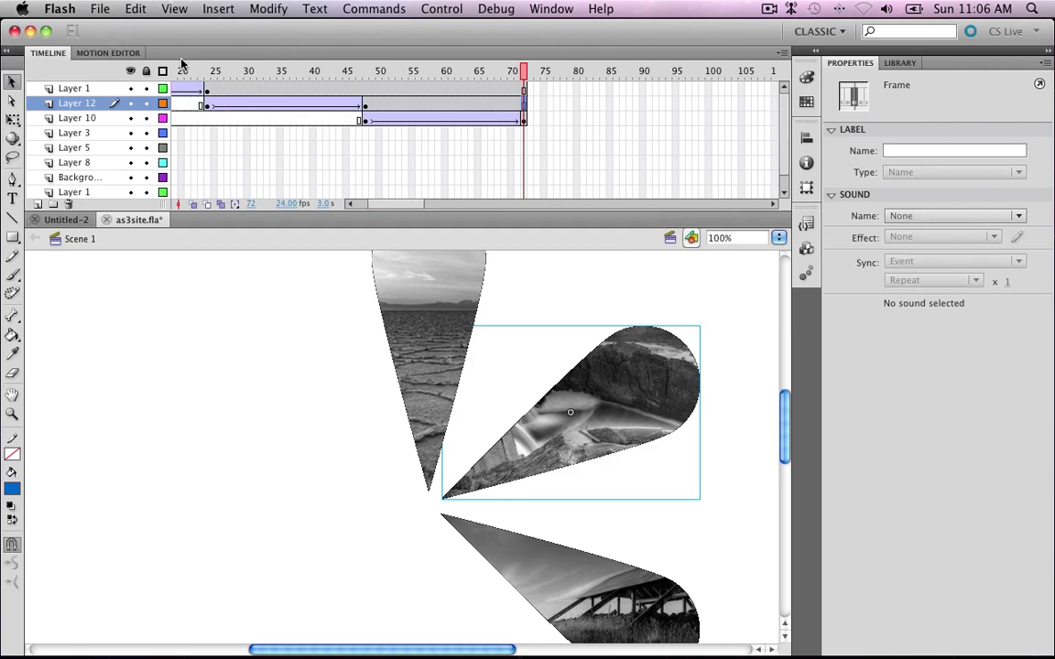
Move Layer 8, which holds the city skyline petal, directly below Layer 10 in the layer order
scroll(499, 123, down, 1)
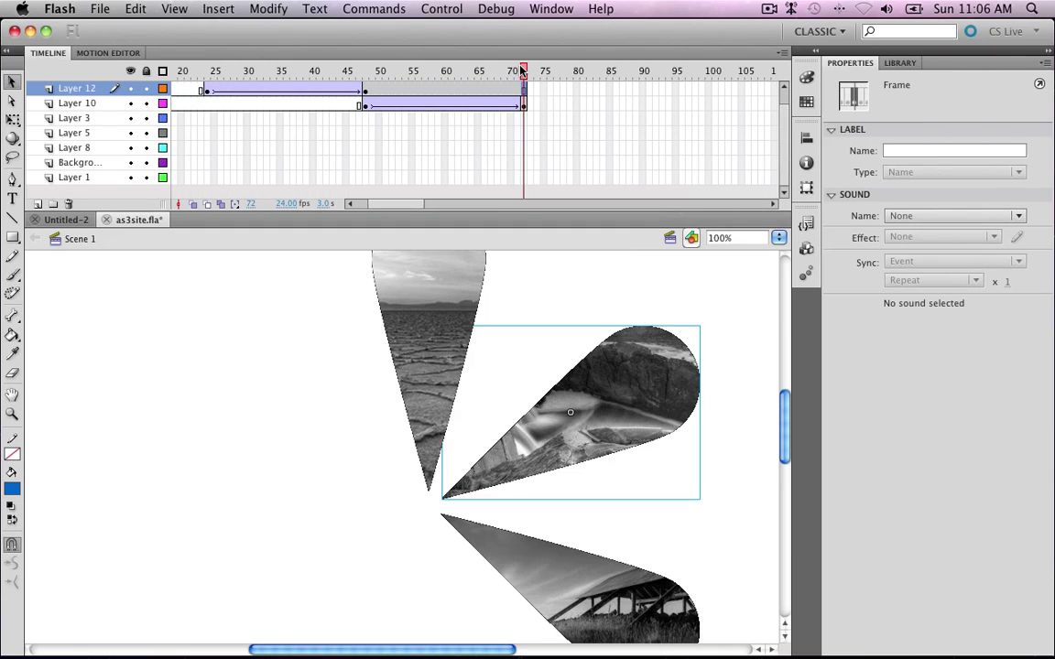
drag(468, 64, 117, 80)
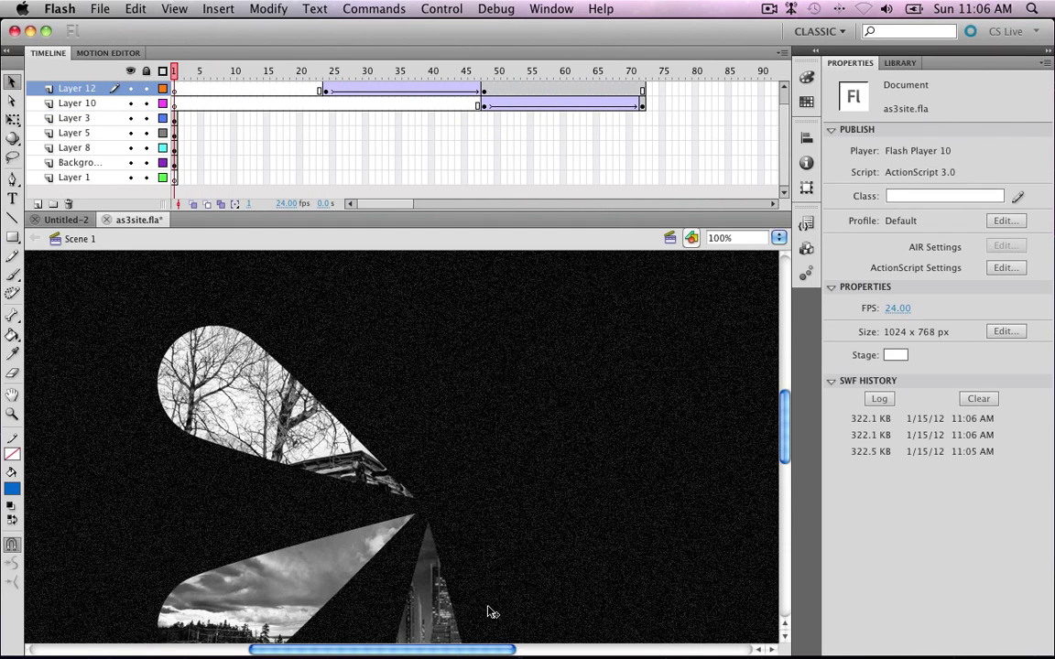
click(399, 547)
drag(91, 145, 118, 120)
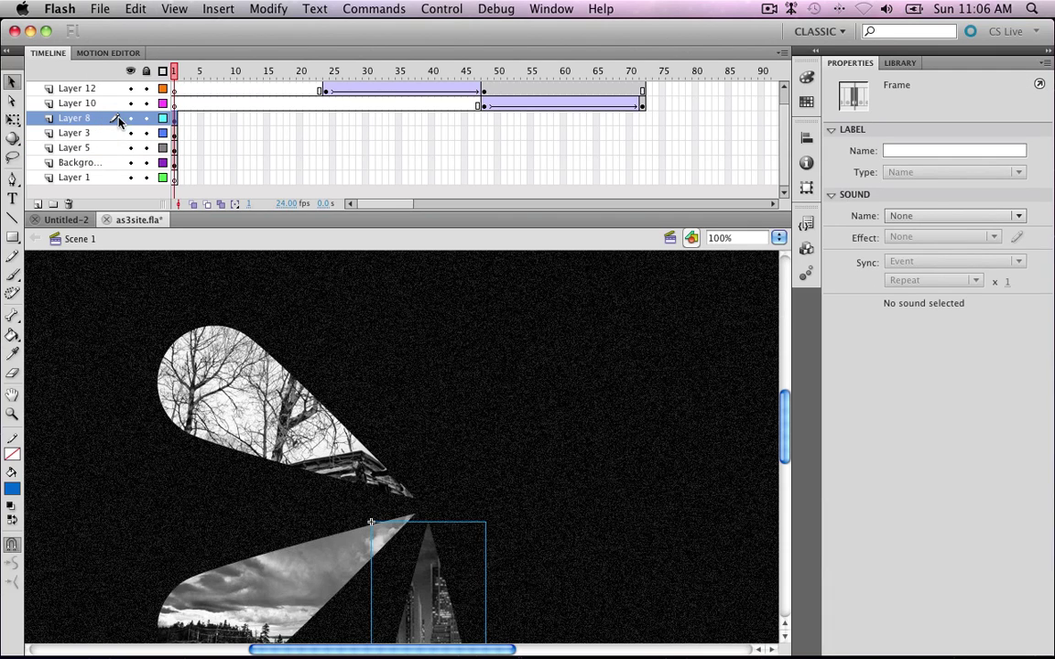
Insert a keyframe at frame 72 on Layer 8 and delete the skyline petal from the frames before it
click(643, 119)
right_click(643, 119)
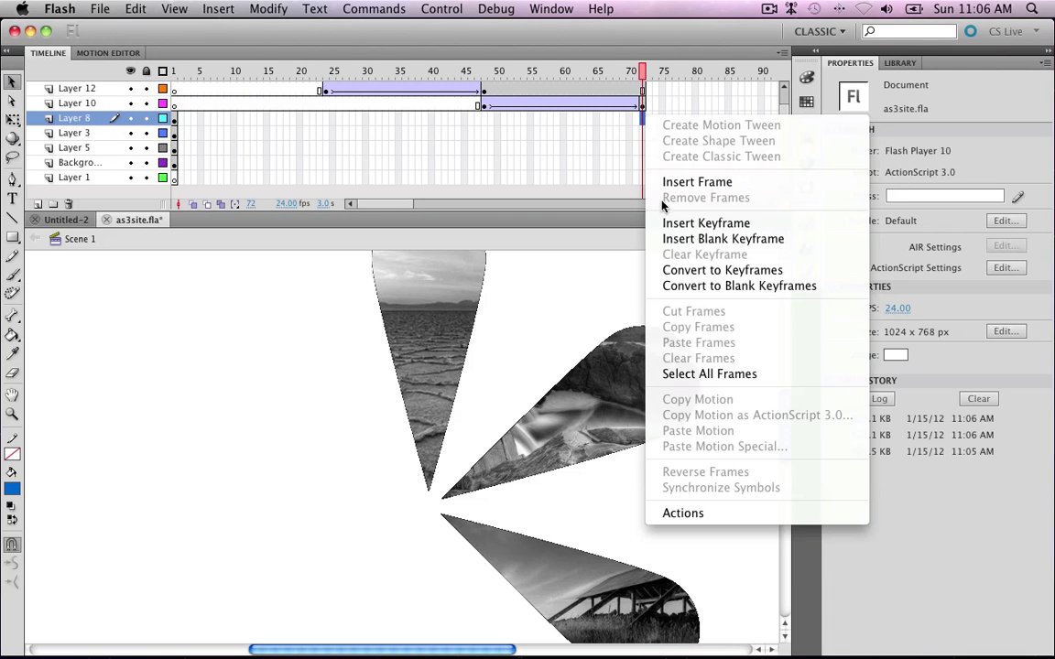
click(705, 223)
click(511, 119)
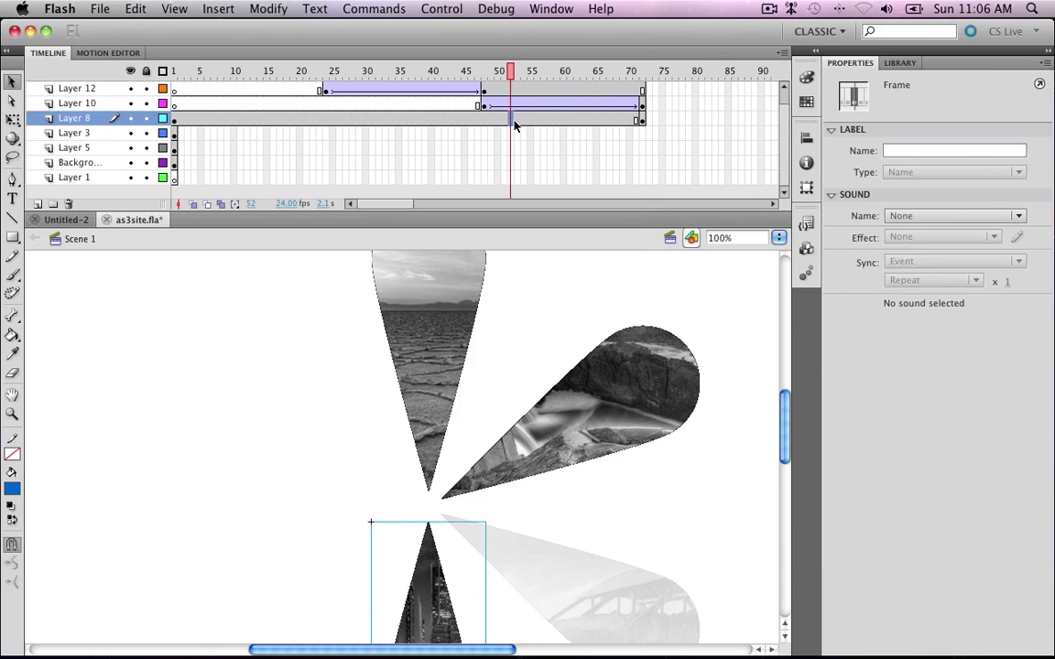
key(Delete)
Insert a keyframe at frame 96 on Layer 8 and create a classic tween from frame 72 to it
drag(406, 207, 435, 205)
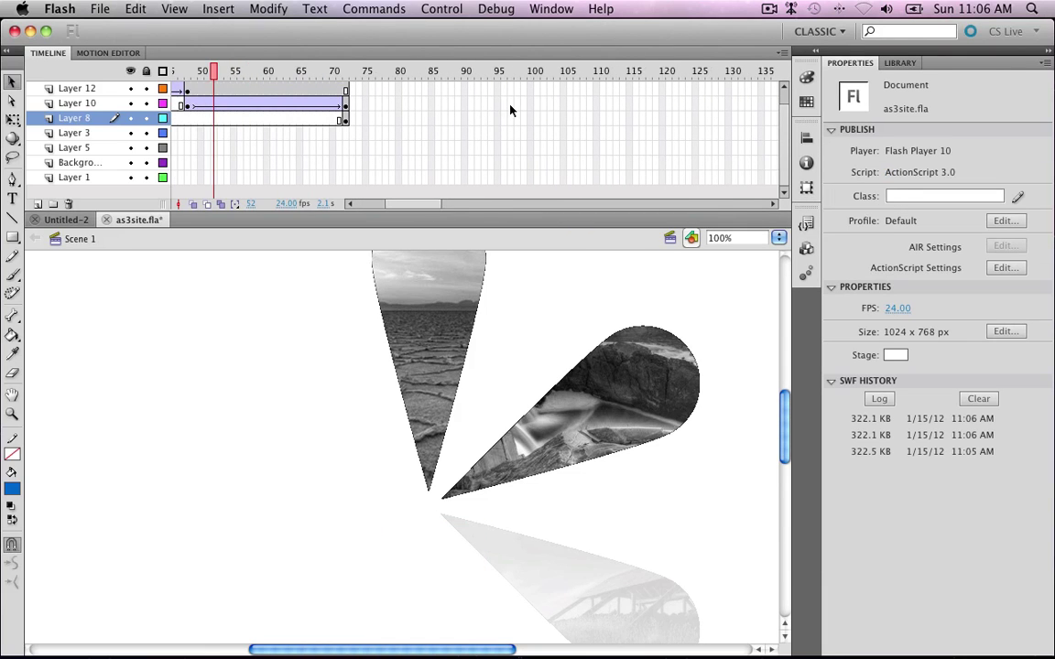
click(511, 104)
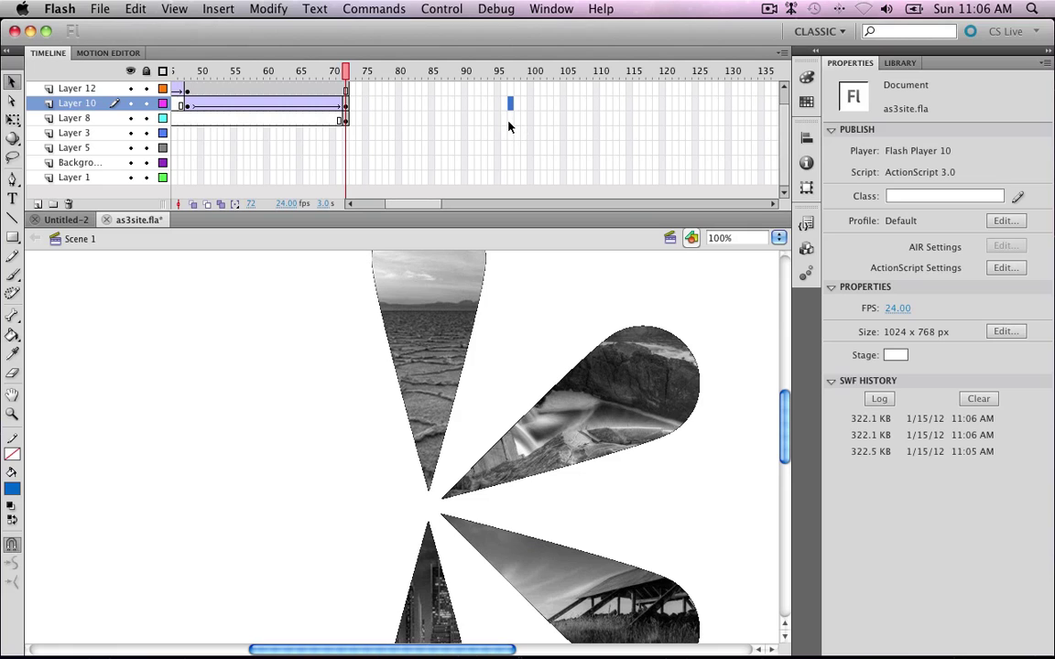
click(509, 118)
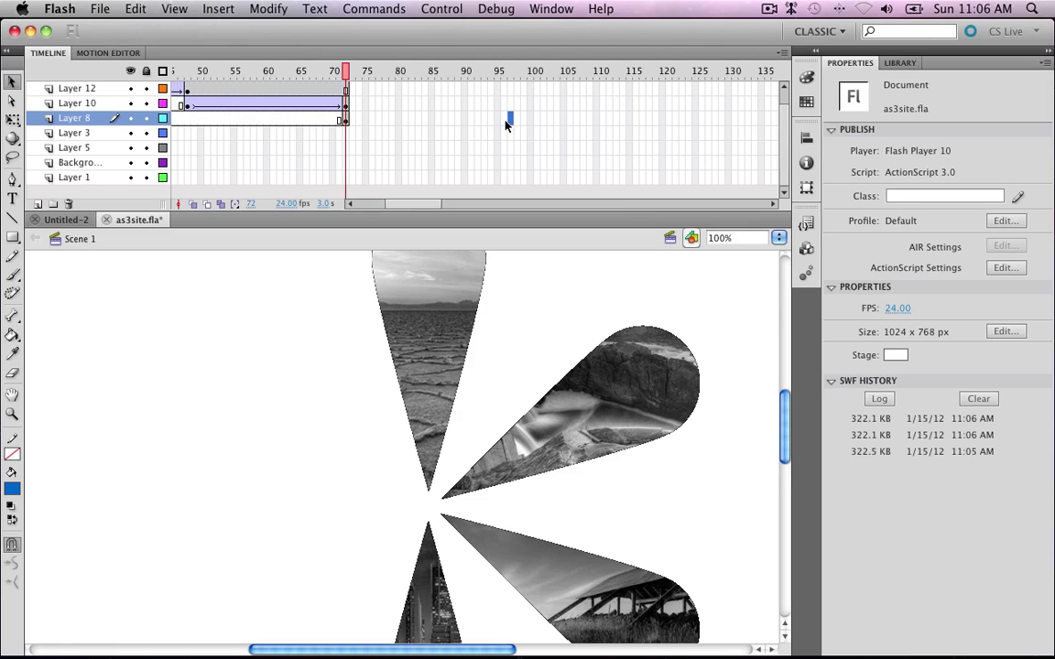
right_click(506, 124)
click(547, 225)
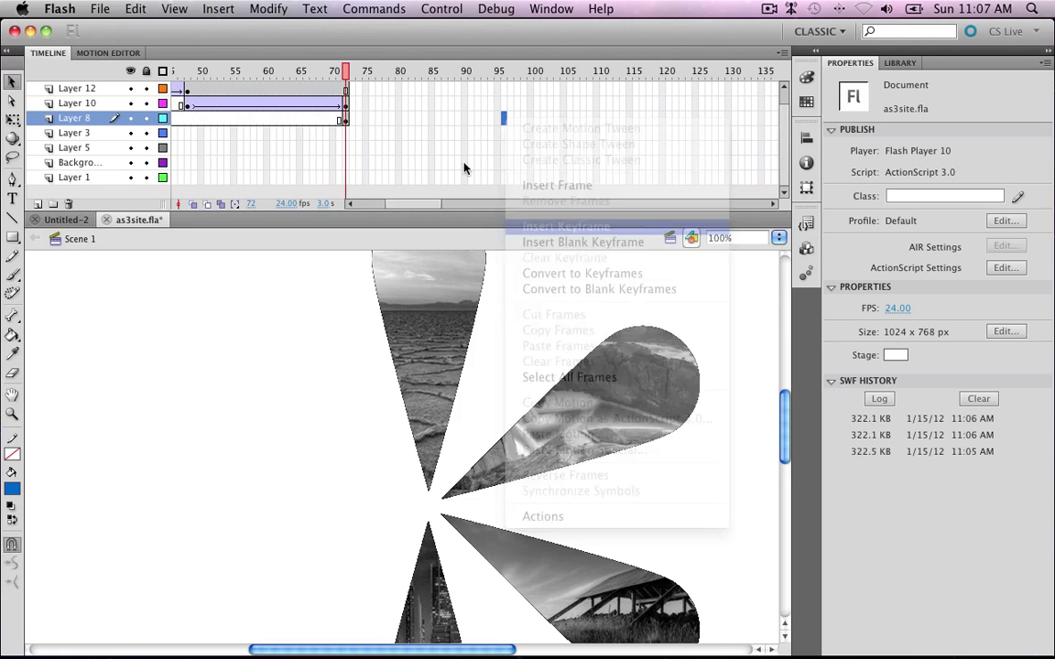
click(445, 120)
right_click(445, 120)
click(462, 160)
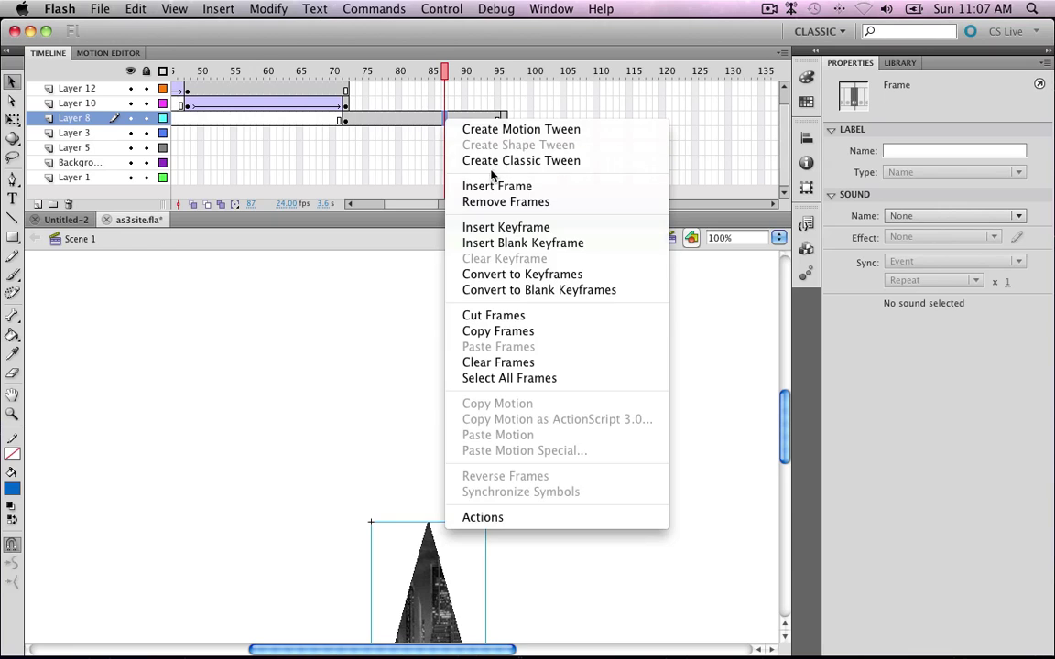
Apply an Alpha color effect to the skyline petal at frame 72 on Layer 8
click(348, 122)
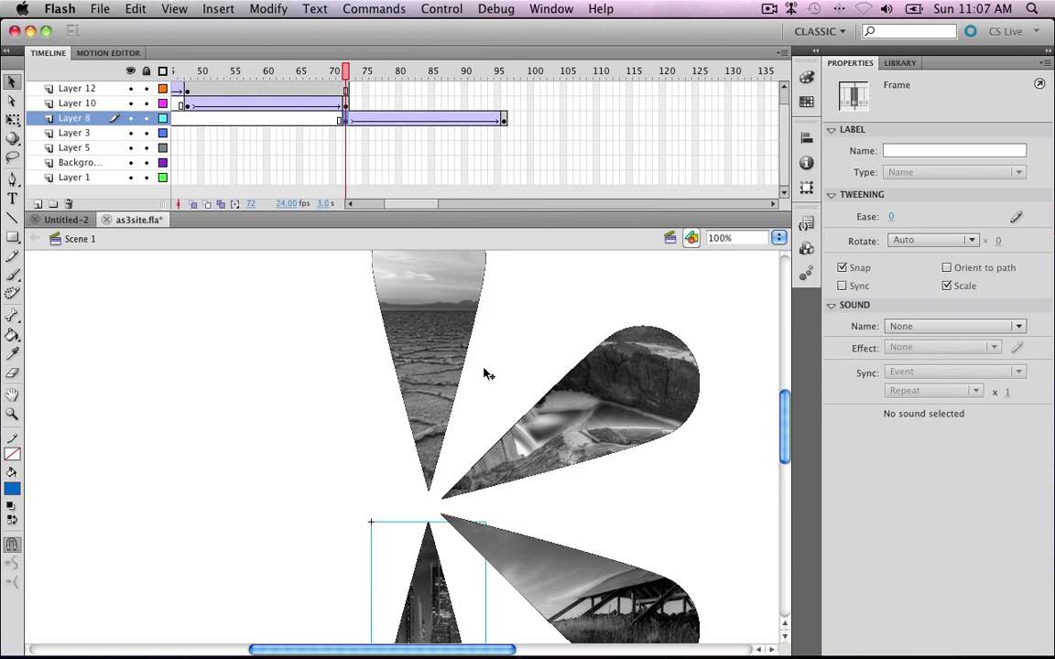
click(924, 245)
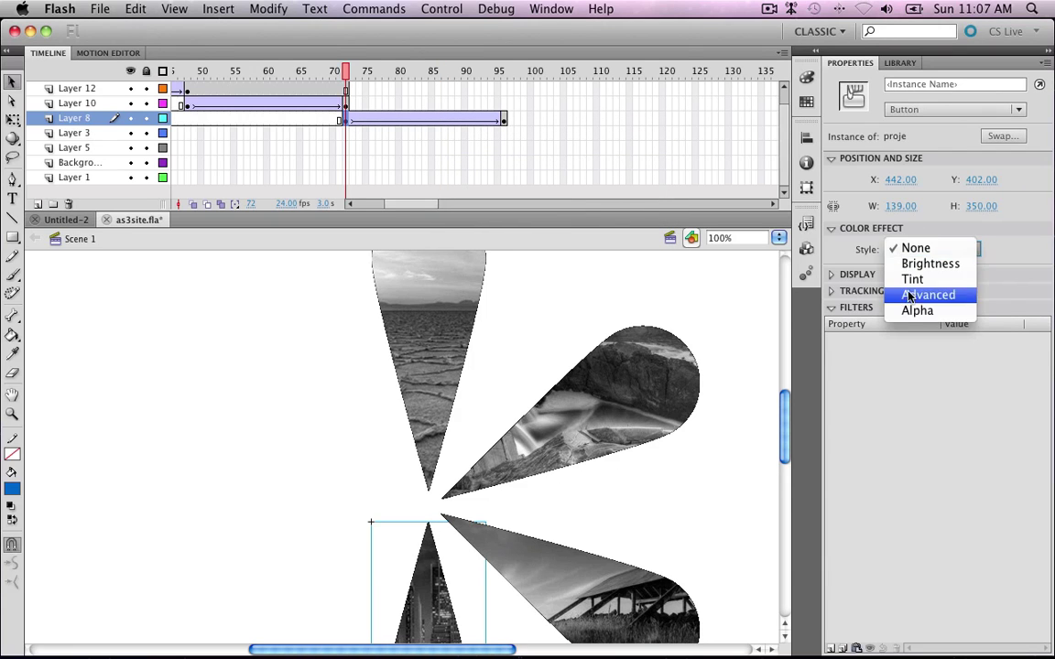
click(856, 309)
Extend the upper Layer 1, Layer 12 and Layer 10 to frame 96 with inserted frames
click(503, 121)
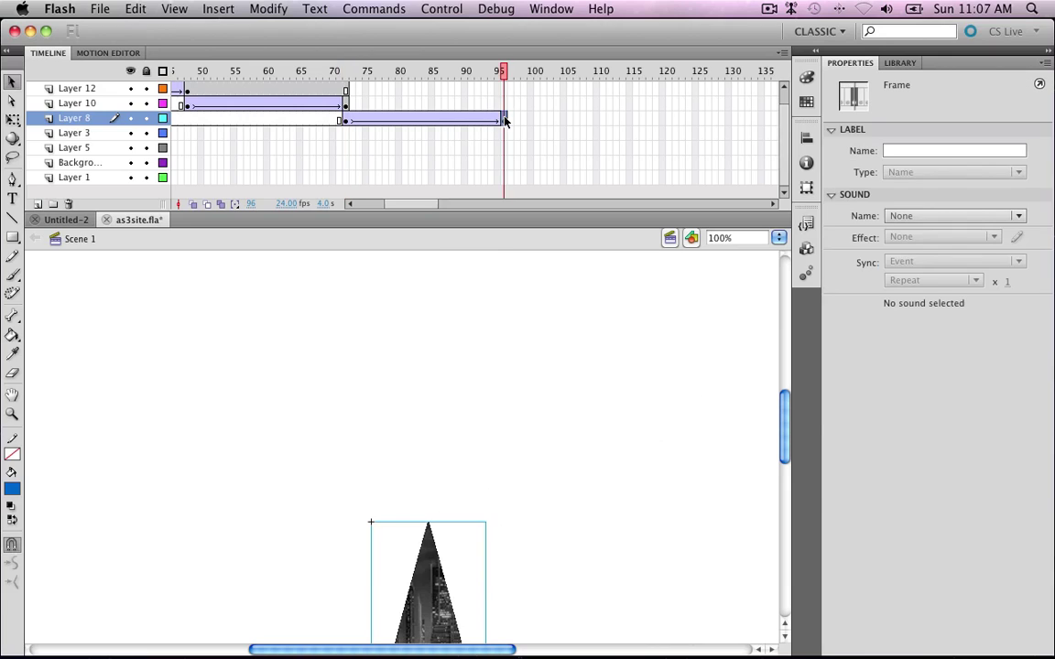
click(506, 90)
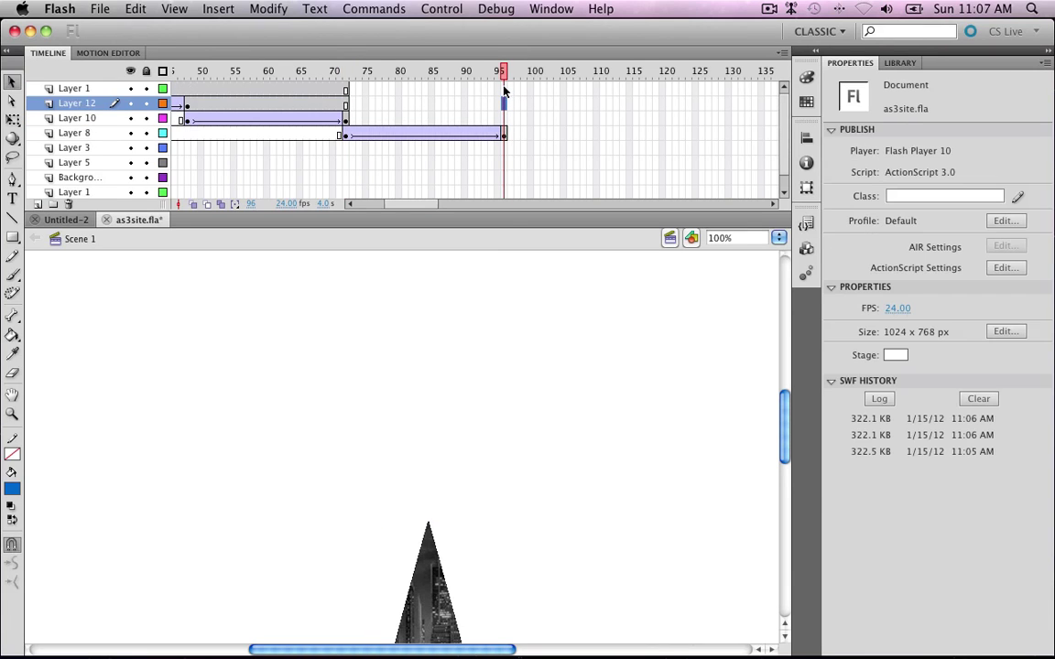
click(504, 88)
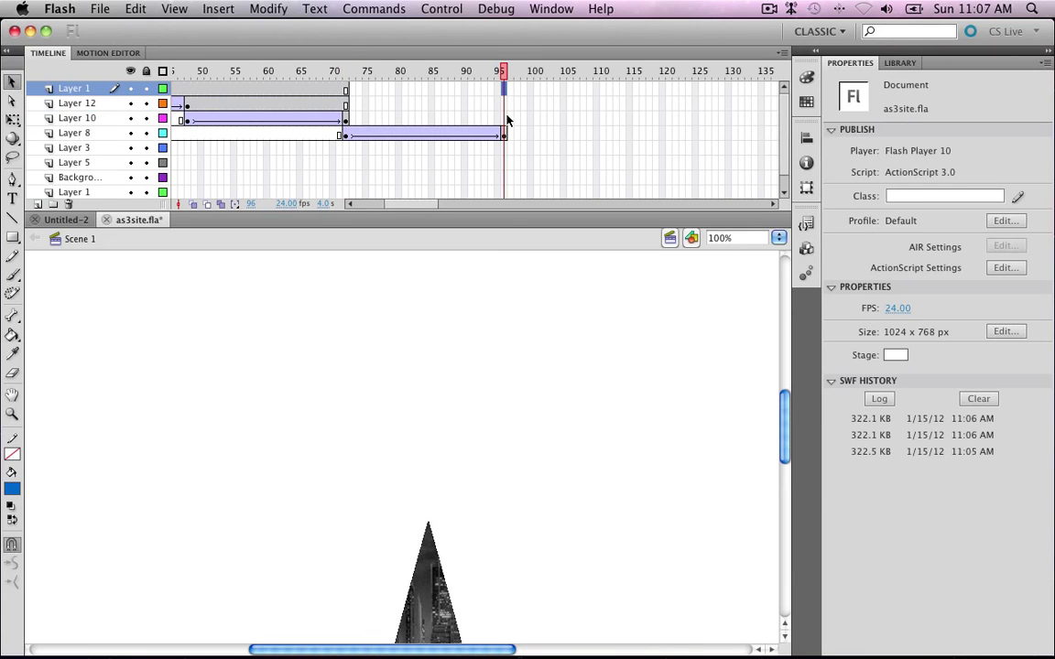
click(504, 119)
right_click(504, 118)
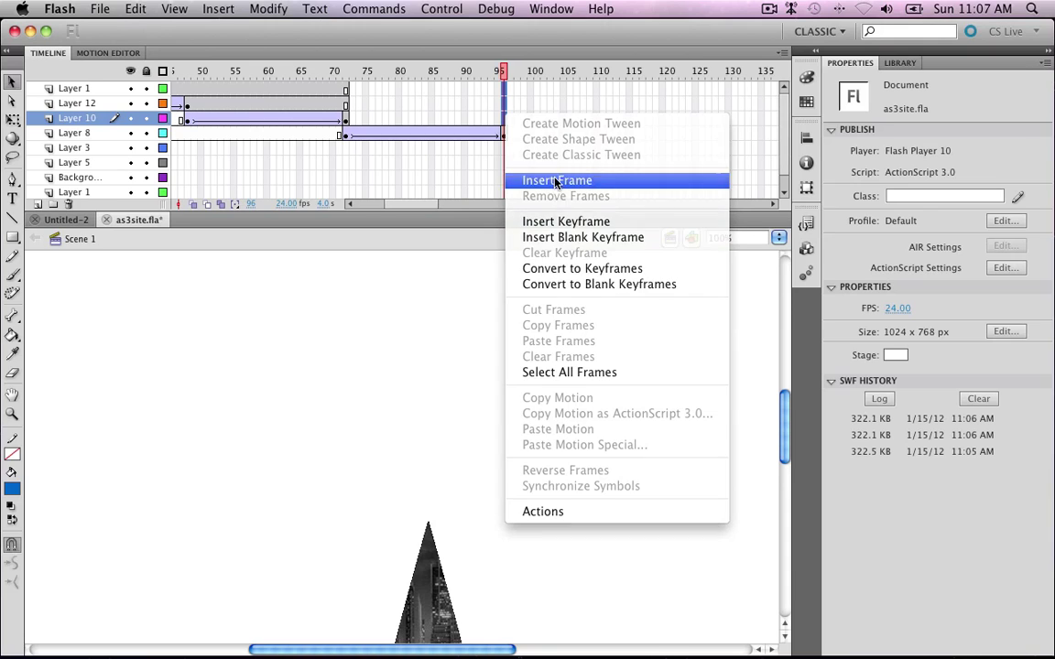
click(555, 182)
Move Layer 5, which holds the cloudy-sky petal, directly below Layer 8 in the layer order
scroll(548, 168, down, 1)
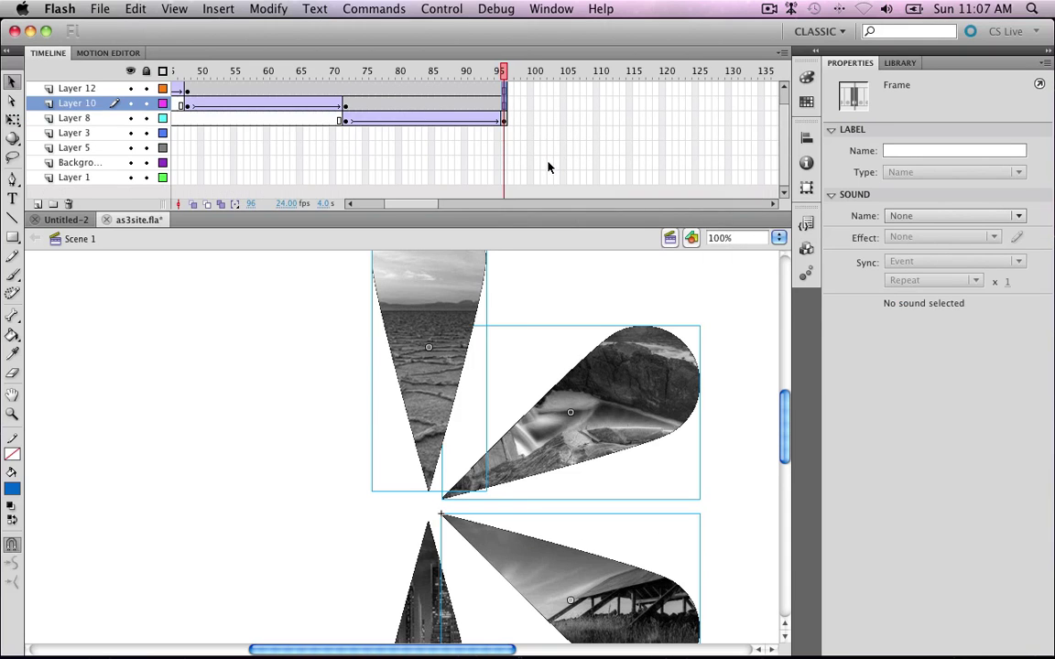
scroll(547, 167, up, 1)
scroll(439, 204, left, 5)
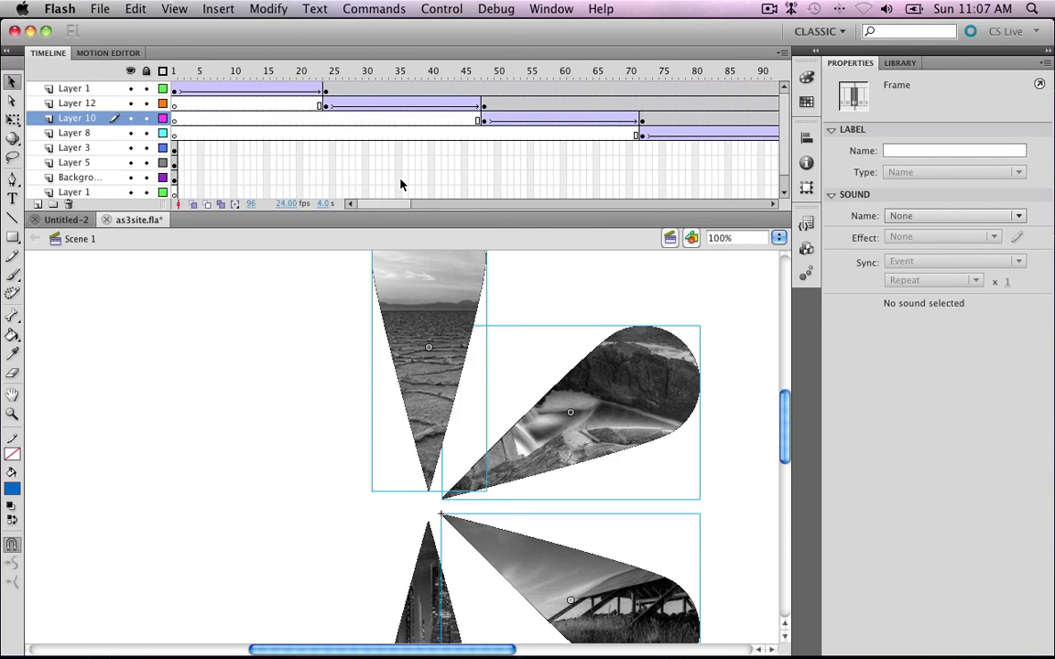
click(174, 73)
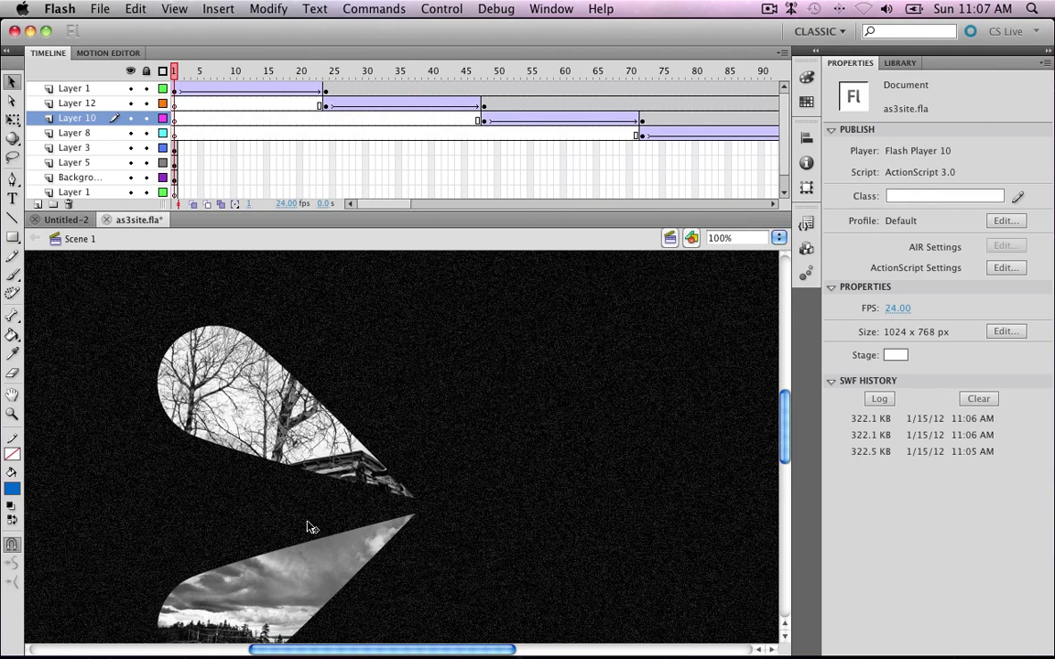
click(327, 560)
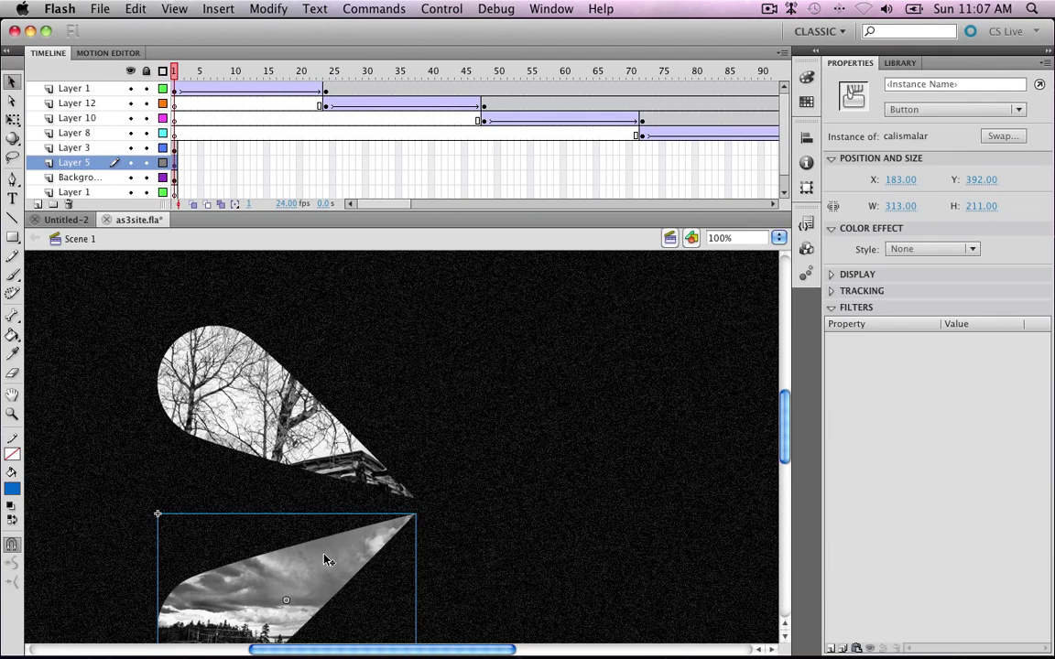
click(96, 162)
drag(89, 150, 89, 145)
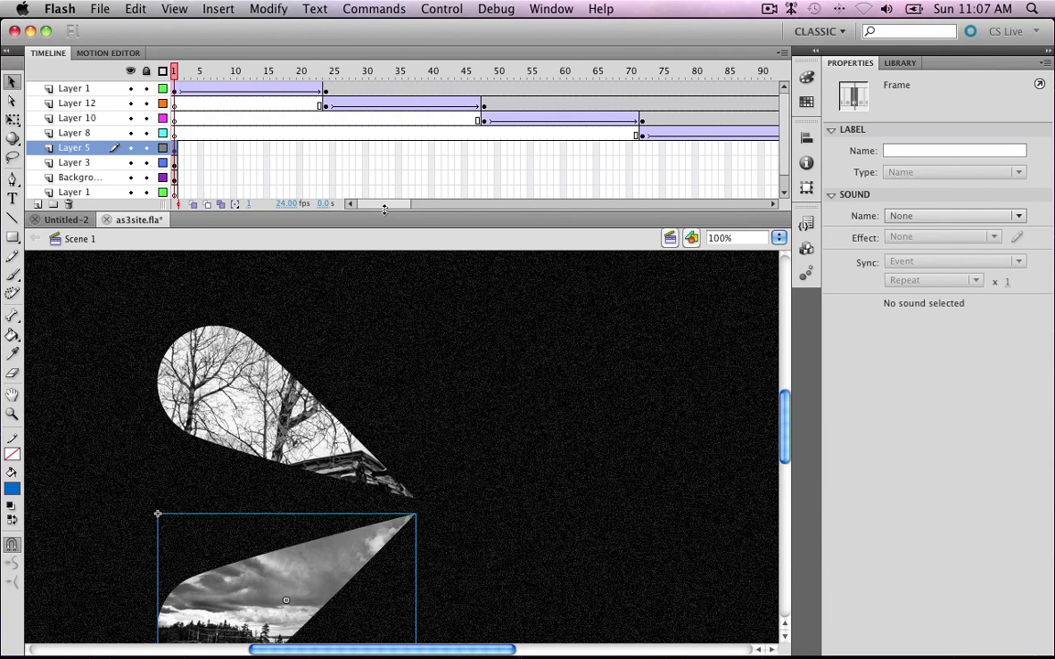
Insert a keyframe at frame 96 on Layer 5 and delete the cloudy-sky petal from the frames before it
scroll(395, 203, right, 1)
drag(396, 203, 415, 204)
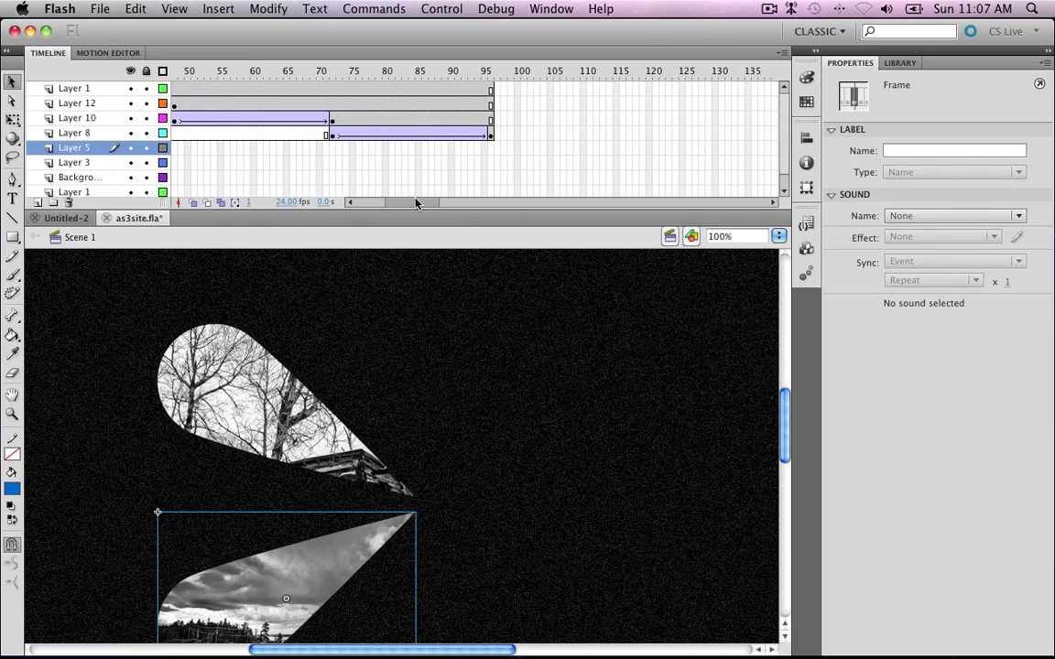
click(490, 148)
right_click(490, 147)
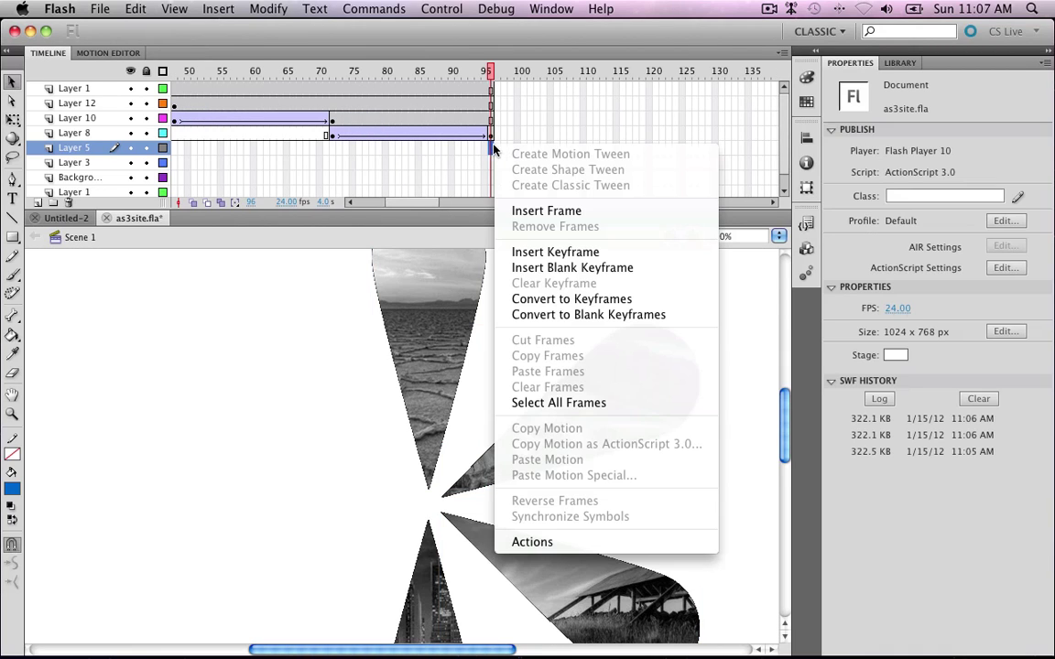
click(526, 253)
click(439, 149)
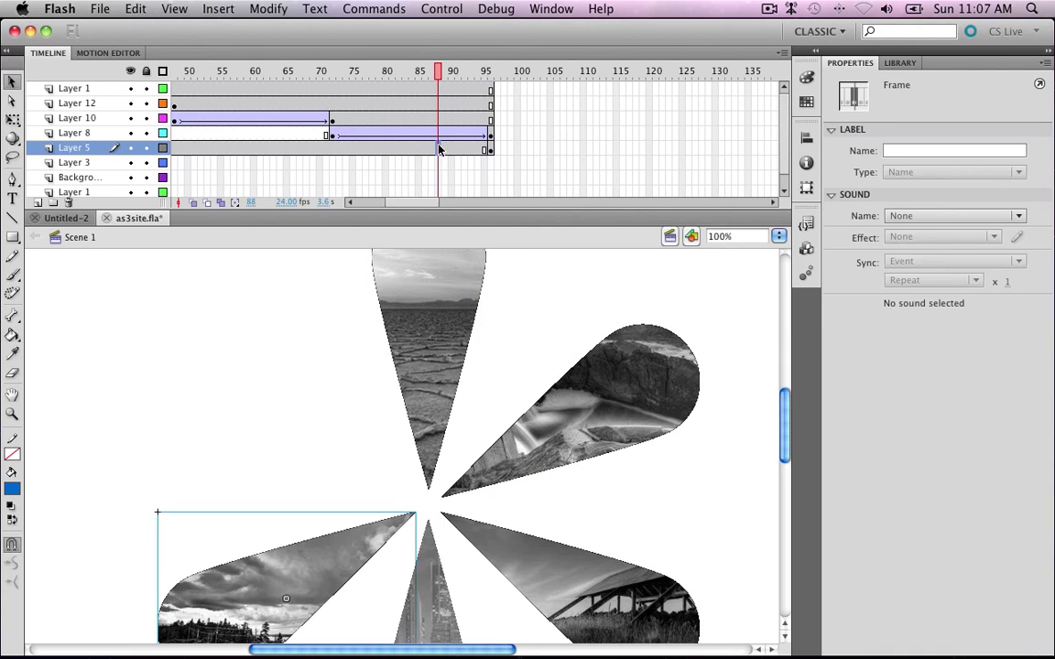
key(super+z)
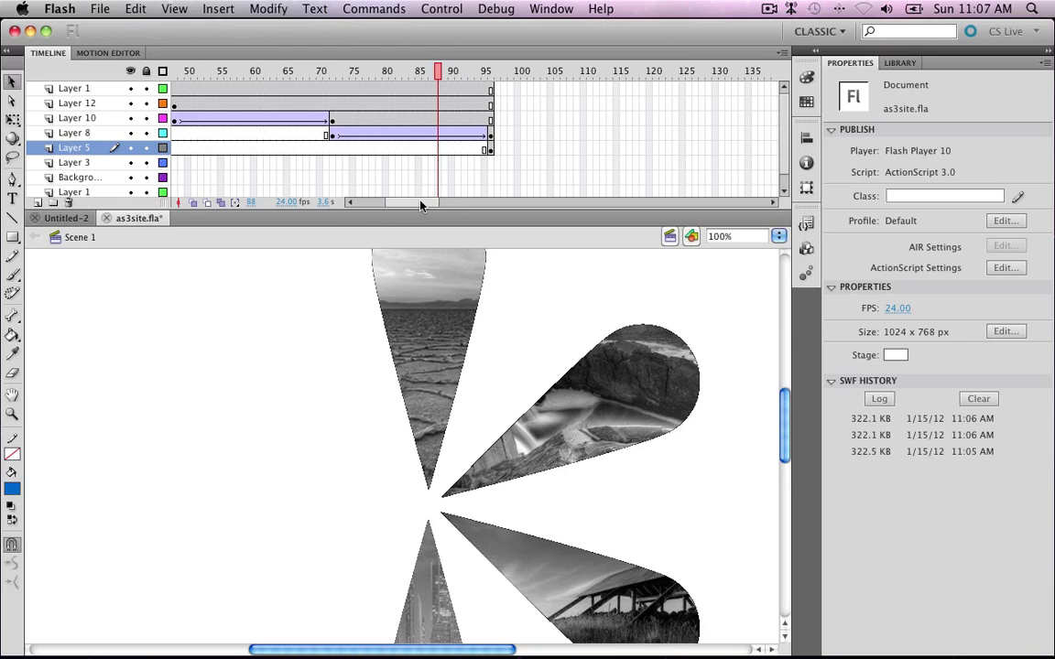
Insert a keyframe at frame 120 on Layer 5 and create a classic tween from frame 96 to it
drag(420, 201, 436, 202)
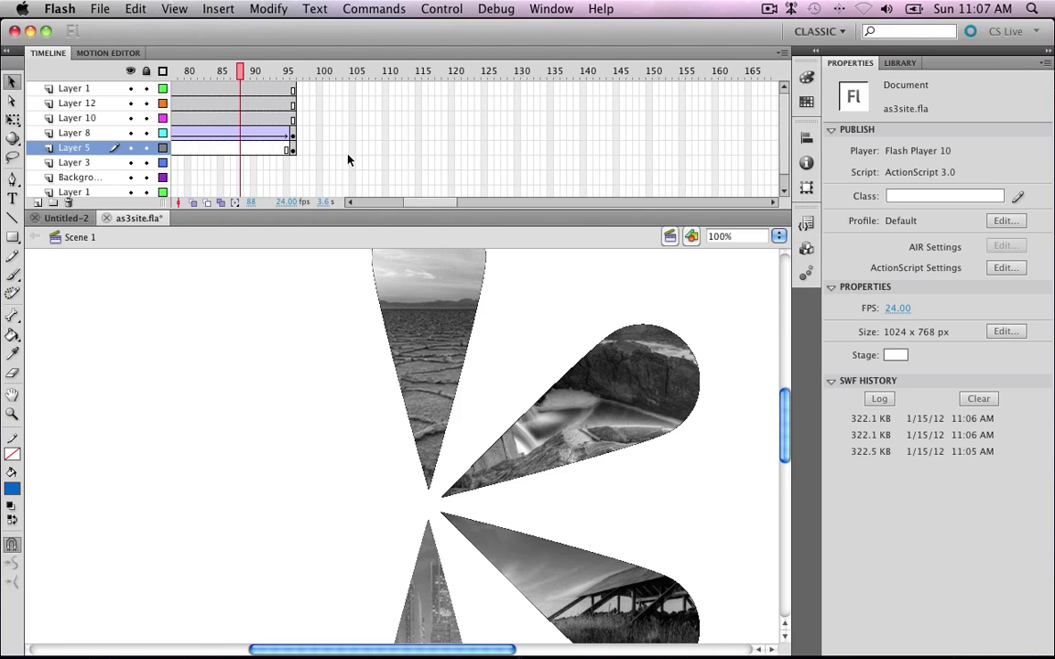
click(294, 149)
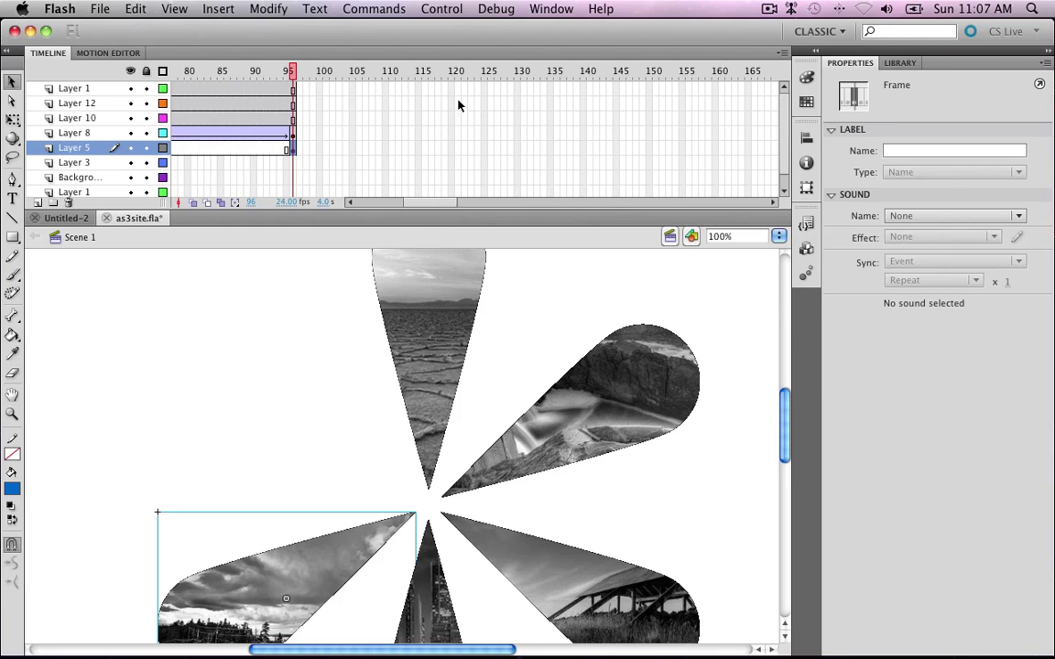
click(452, 149)
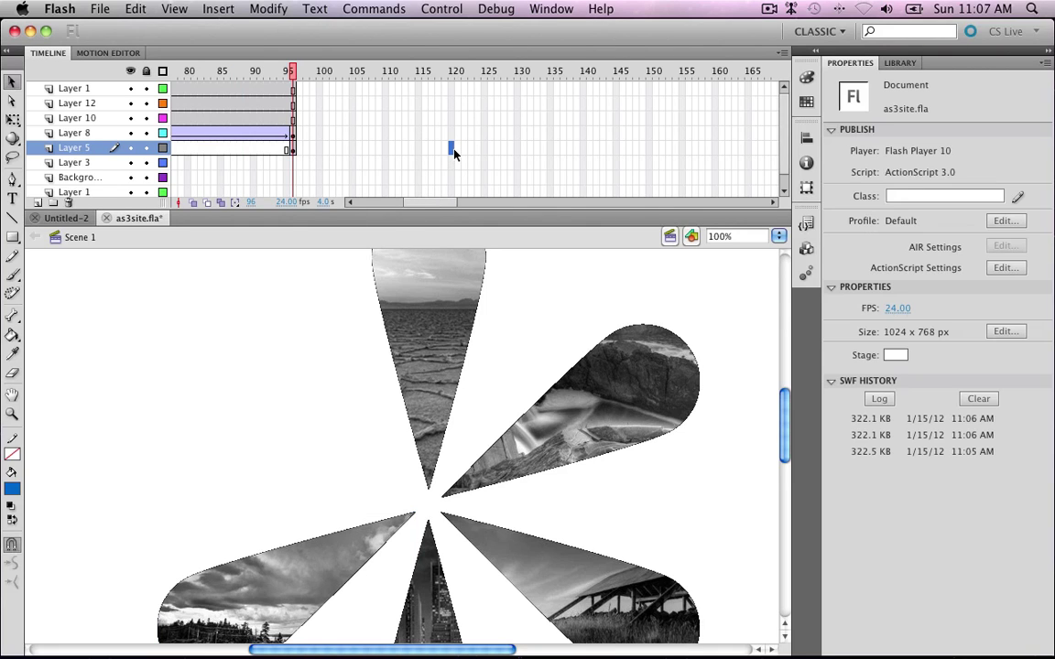
right_click(454, 154)
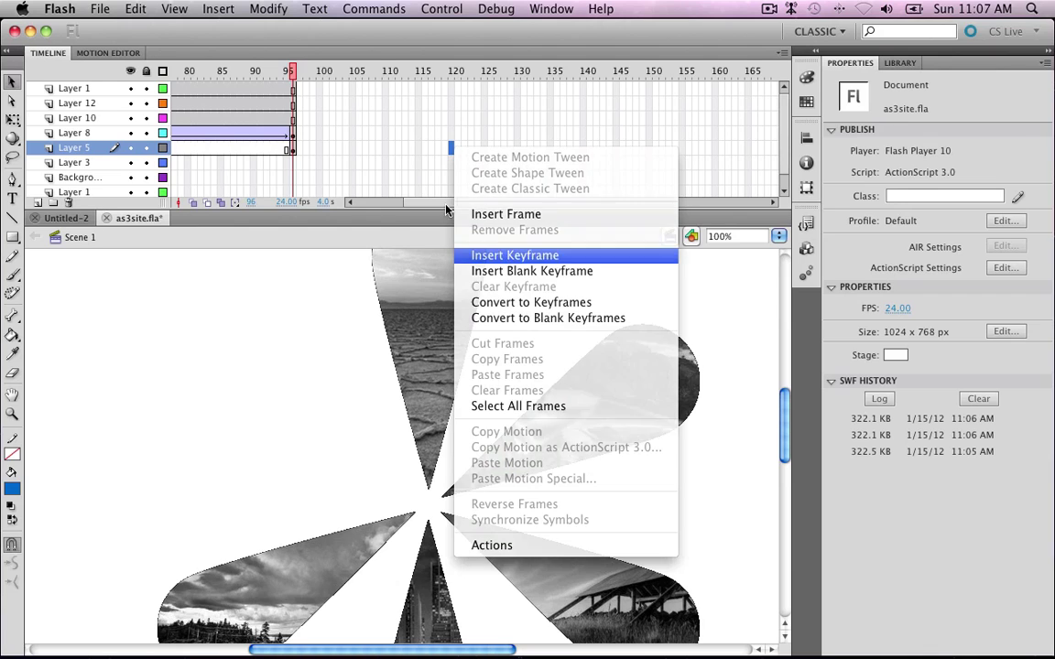
click(515, 255)
click(385, 149)
right_click(385, 148)
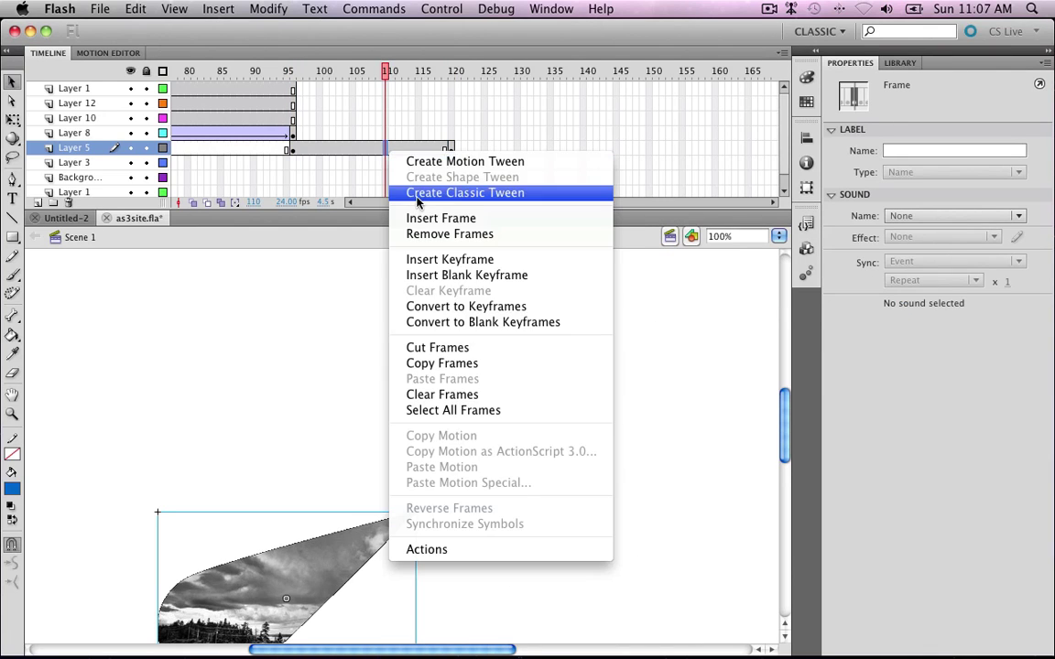
click(416, 195)
Apply an Alpha color effect of 0% to the cloudy-sky petal at frame 96 on Layer 5
click(299, 148)
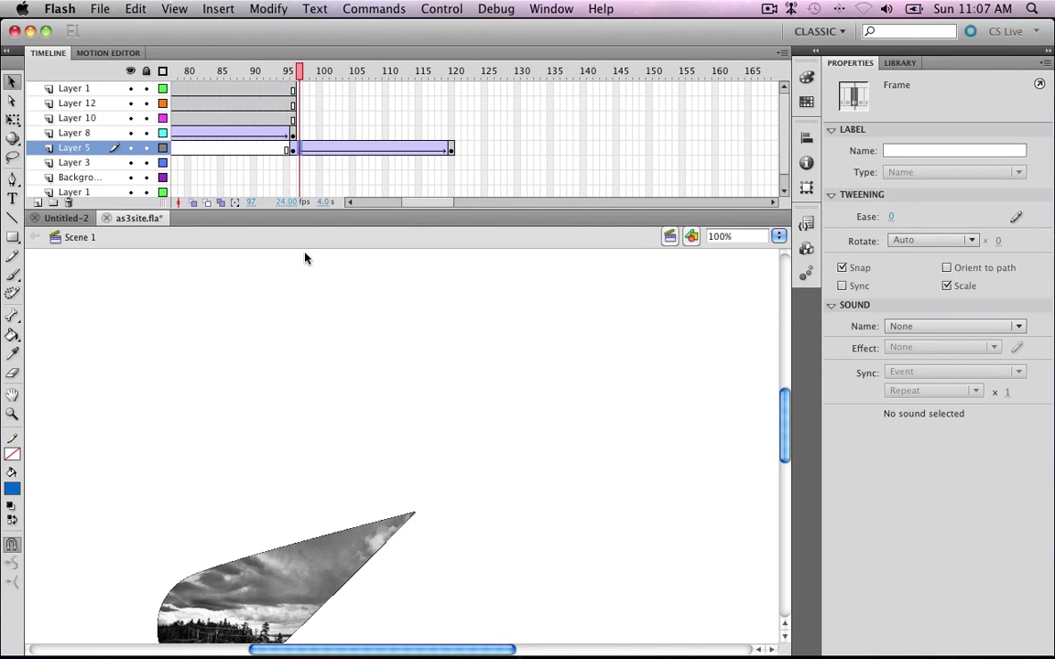
click(293, 150)
click(313, 553)
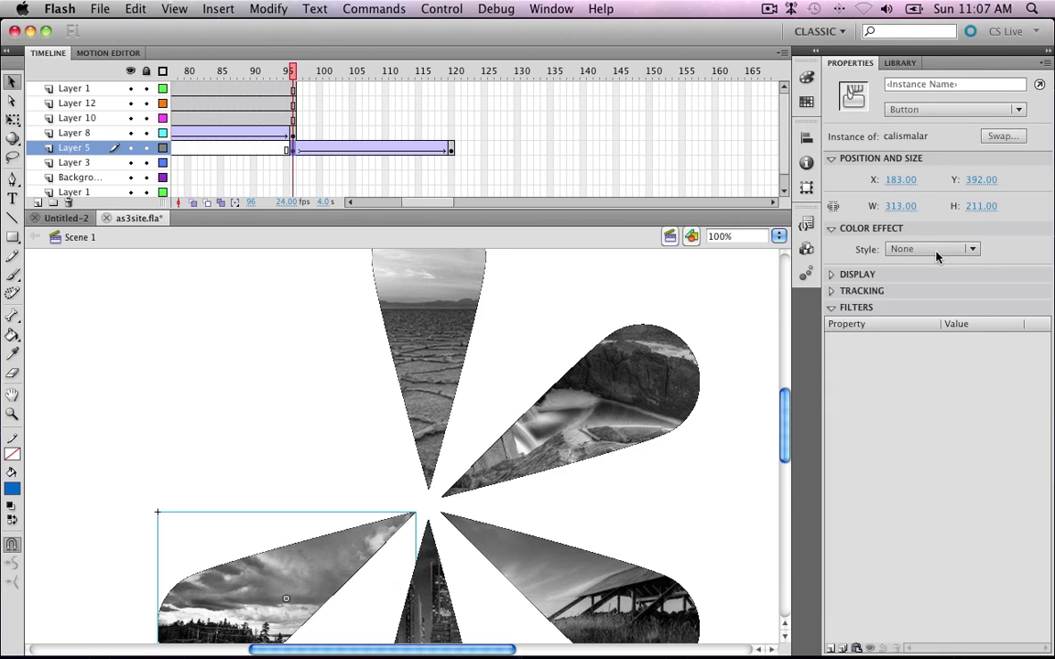
click(934, 251)
click(916, 311)
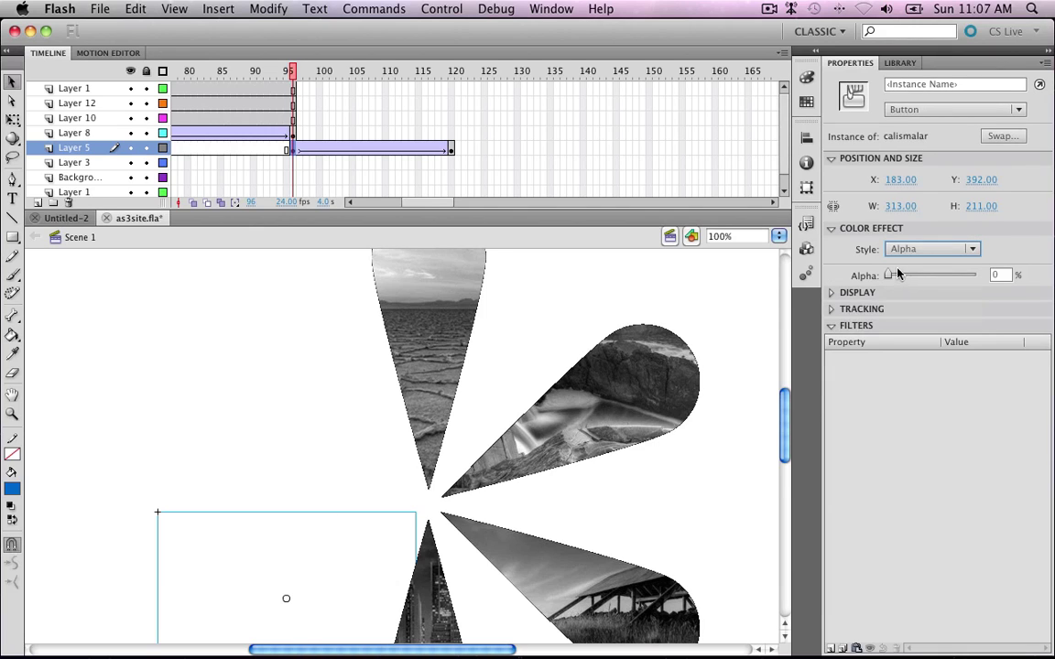
Extend the upper Layer 1, Layer 12, Layer 10 and Layer 8 to frame 120 with inserted frames
click(452, 149)
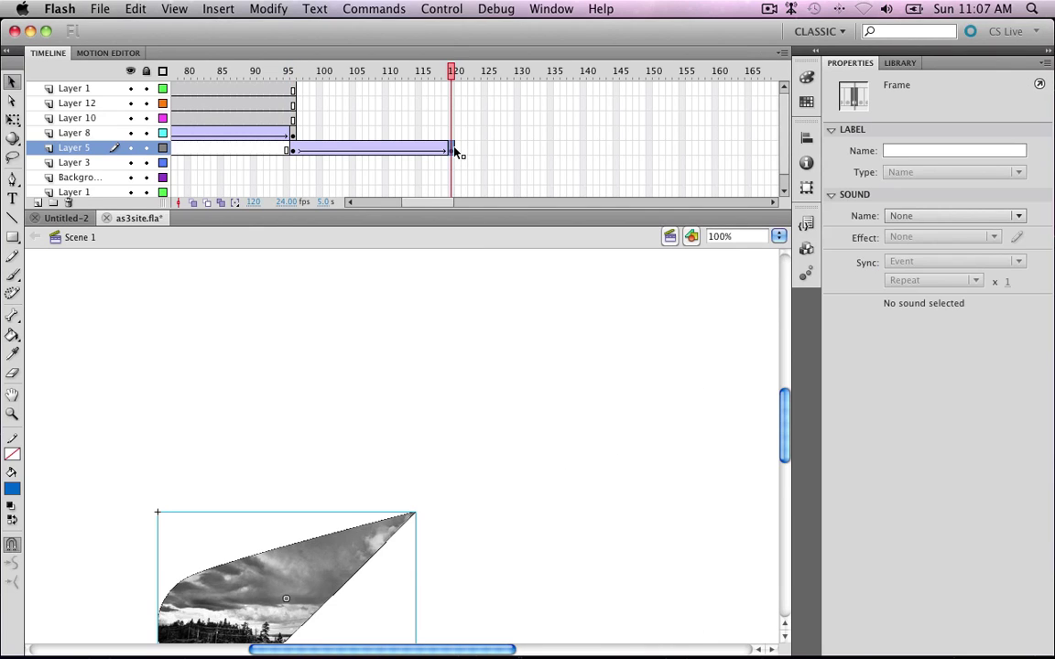
click(452, 89)
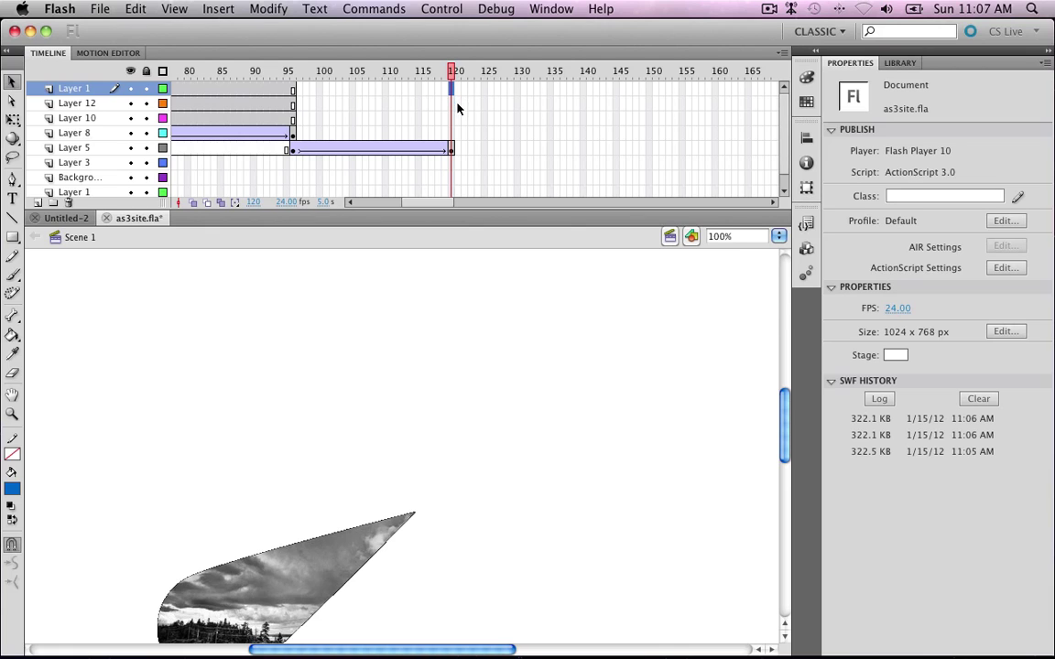
right_click(451, 134)
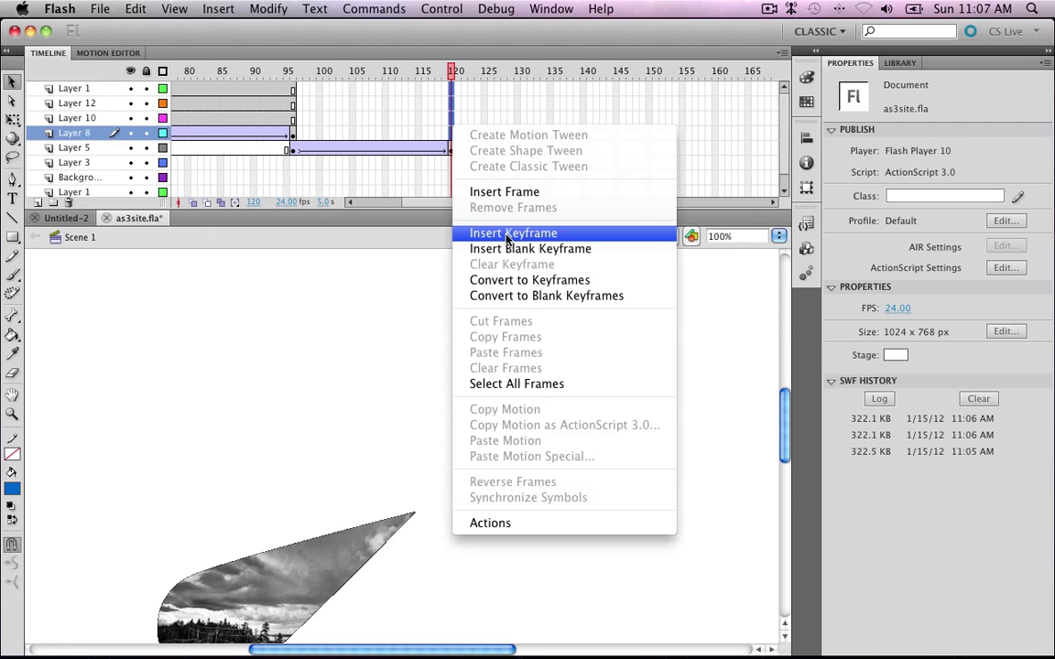
click(503, 192)
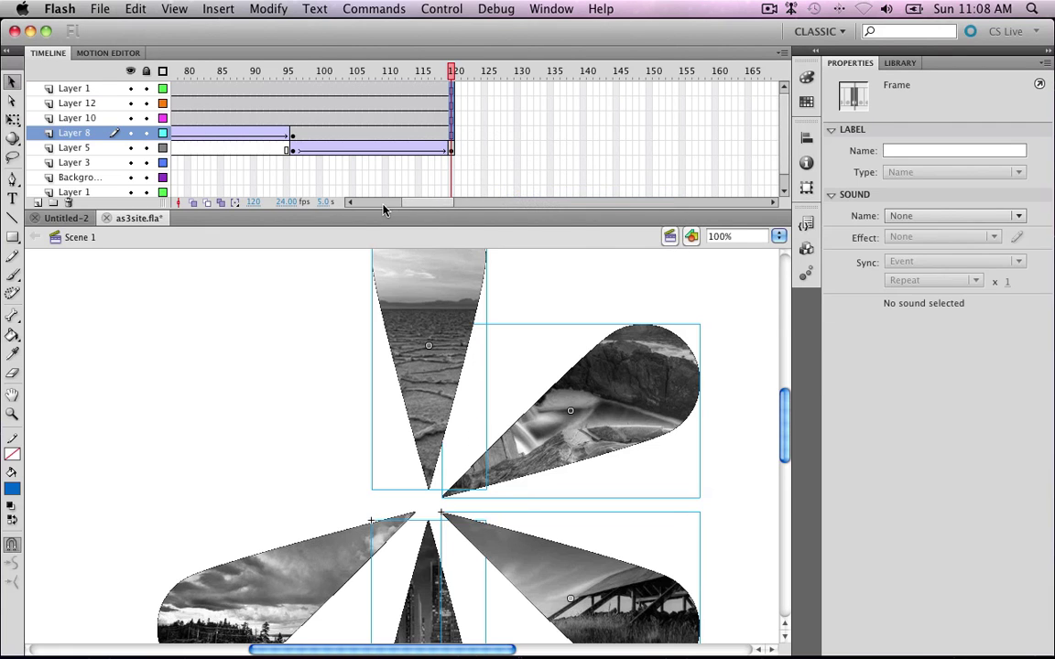
Locate the bare-tree petal's layer at frame 1 and insert a keyframe at frame 120 on that Layer 3
drag(413, 205, 302, 183)
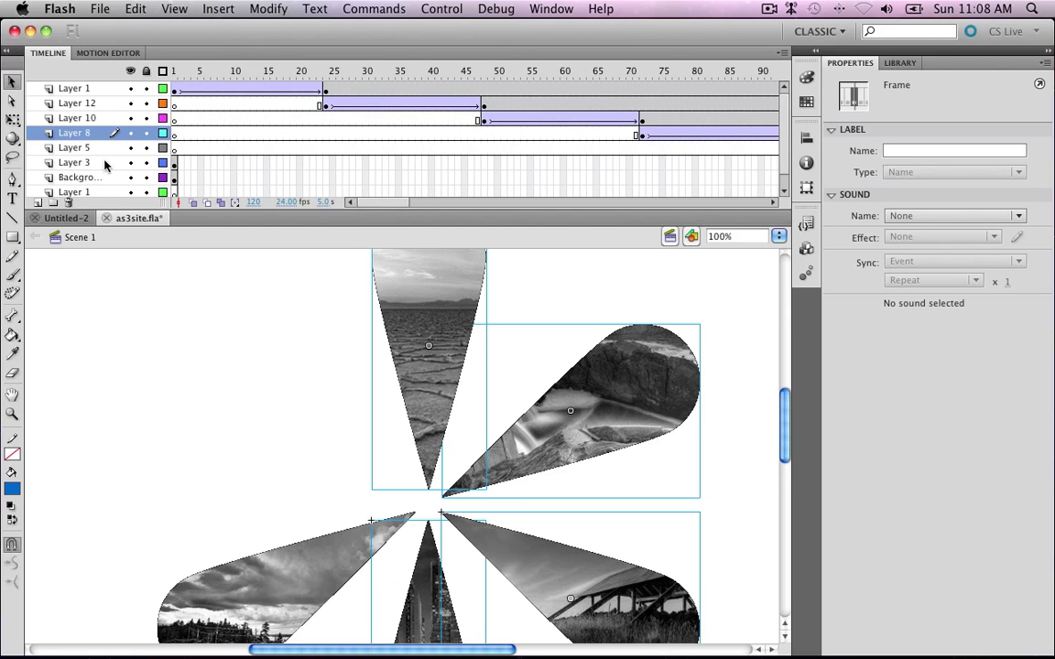
click(174, 77)
click(222, 340)
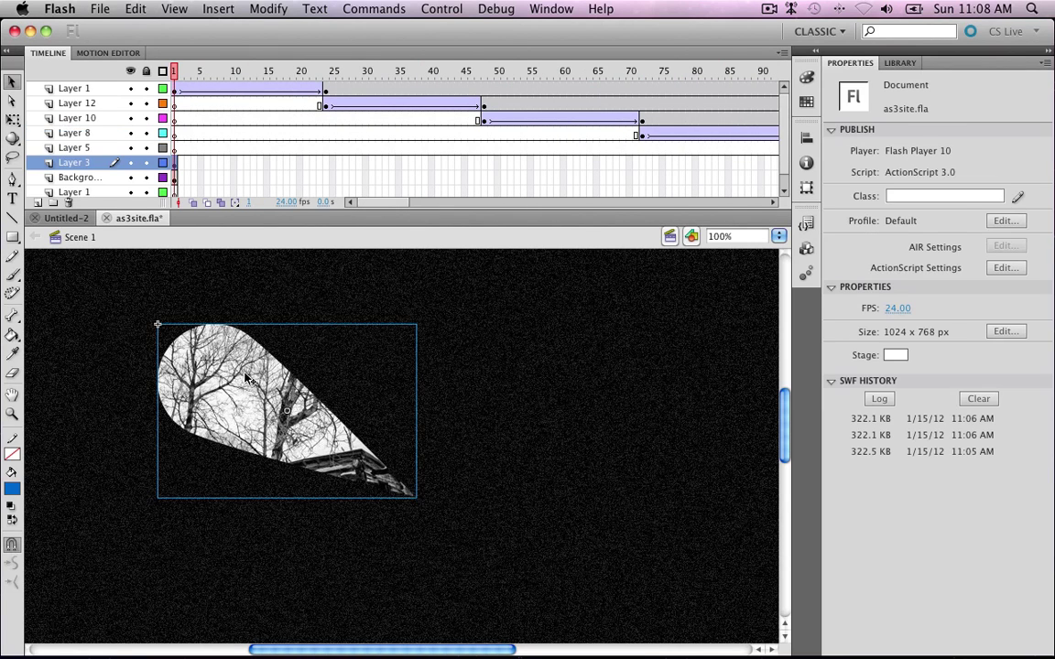
drag(386, 205, 429, 202)
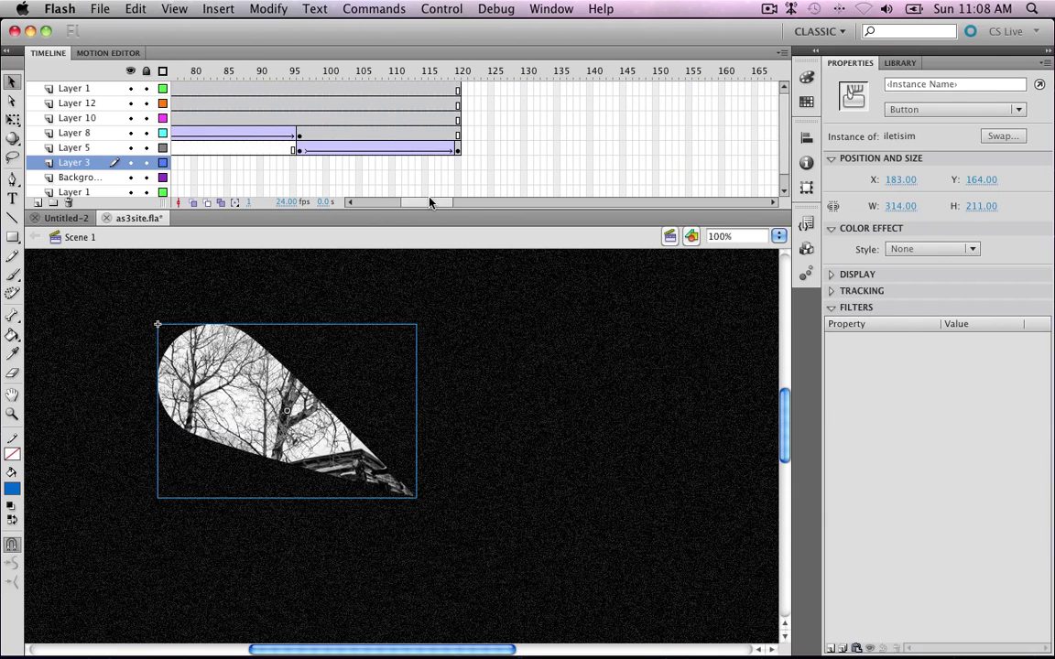
click(459, 163)
right_click(459, 163)
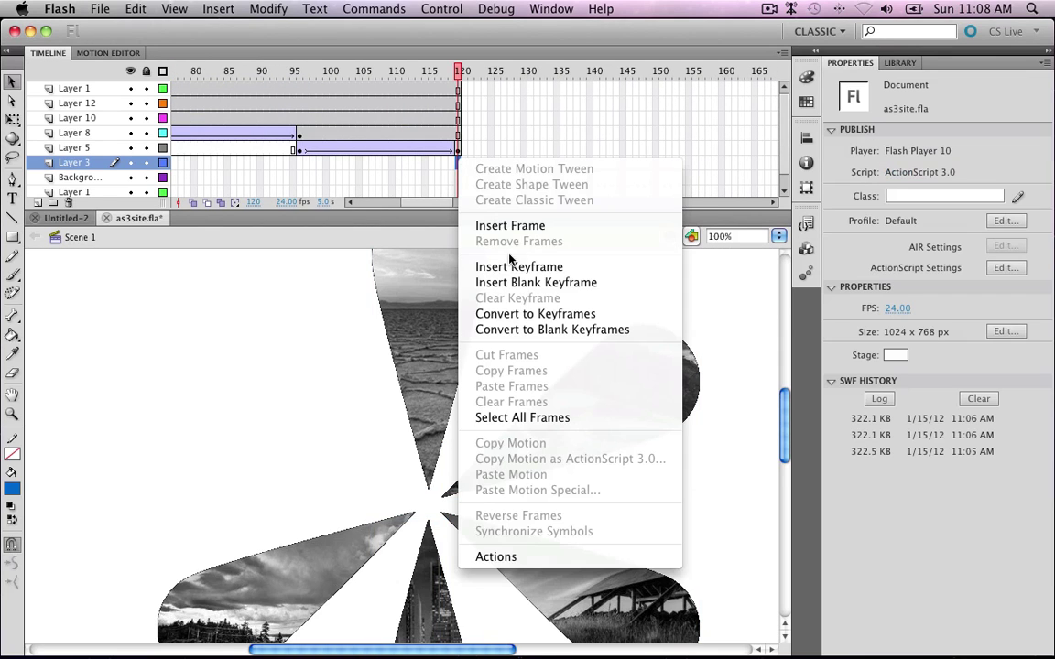
click(509, 266)
Insert a second keyframe at frame 143 on Layer 3 for the end of the bare-tree petal's fade
scroll(446, 203, right, 4)
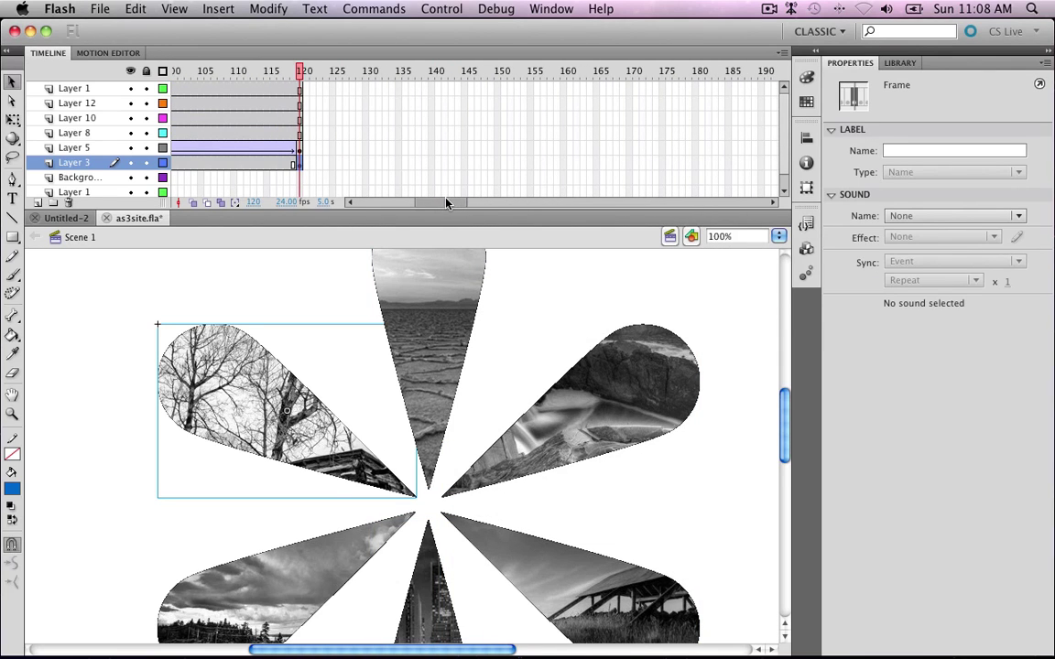
click(444, 164)
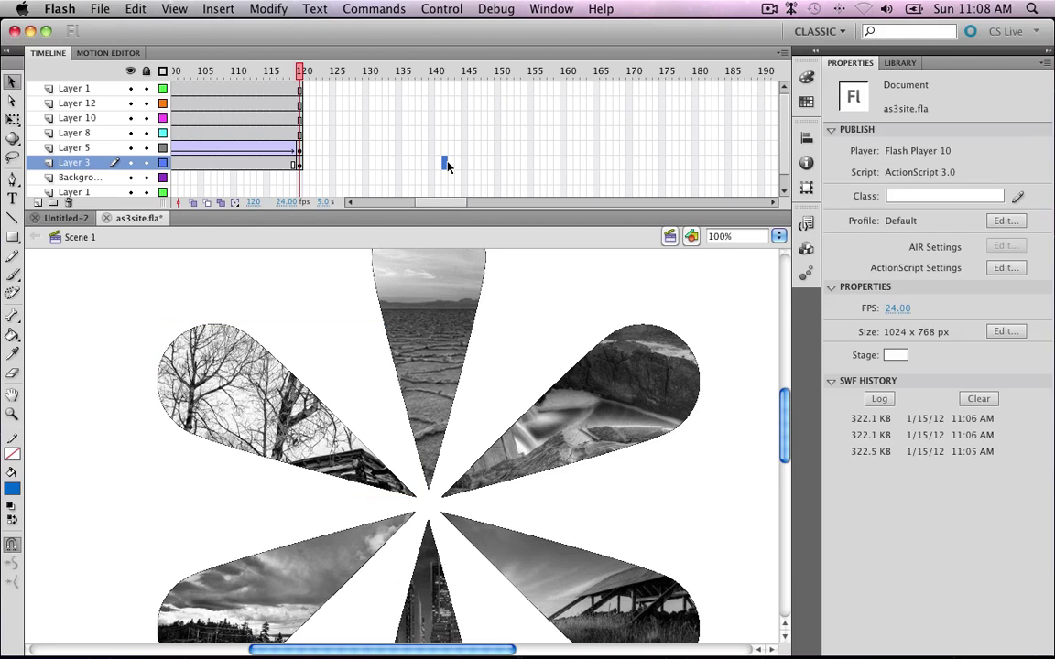
right_click(448, 163)
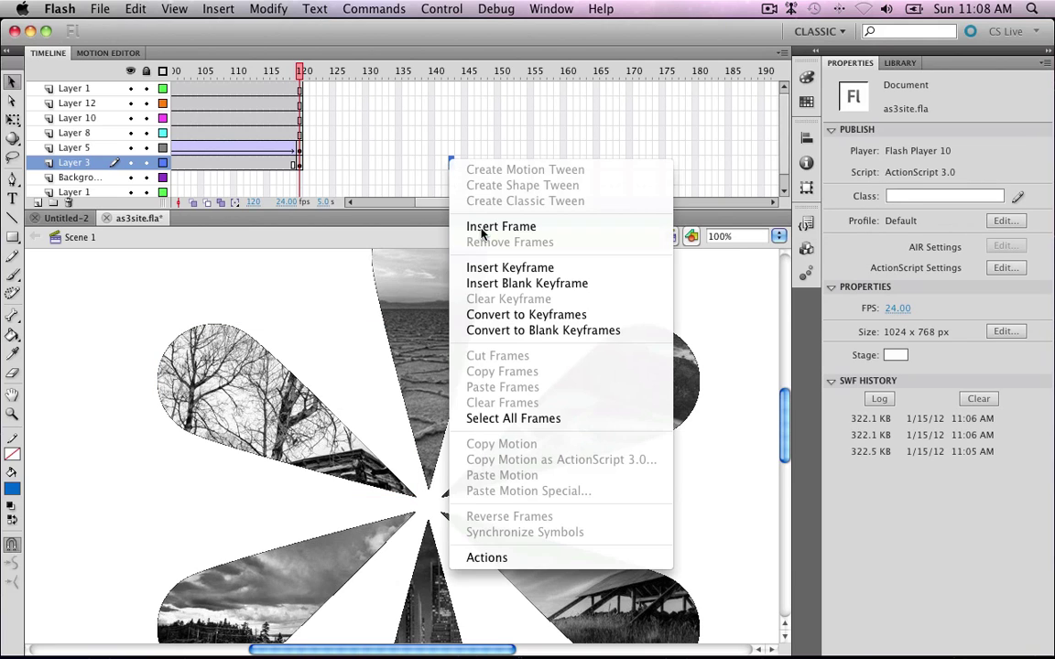
click(510, 268)
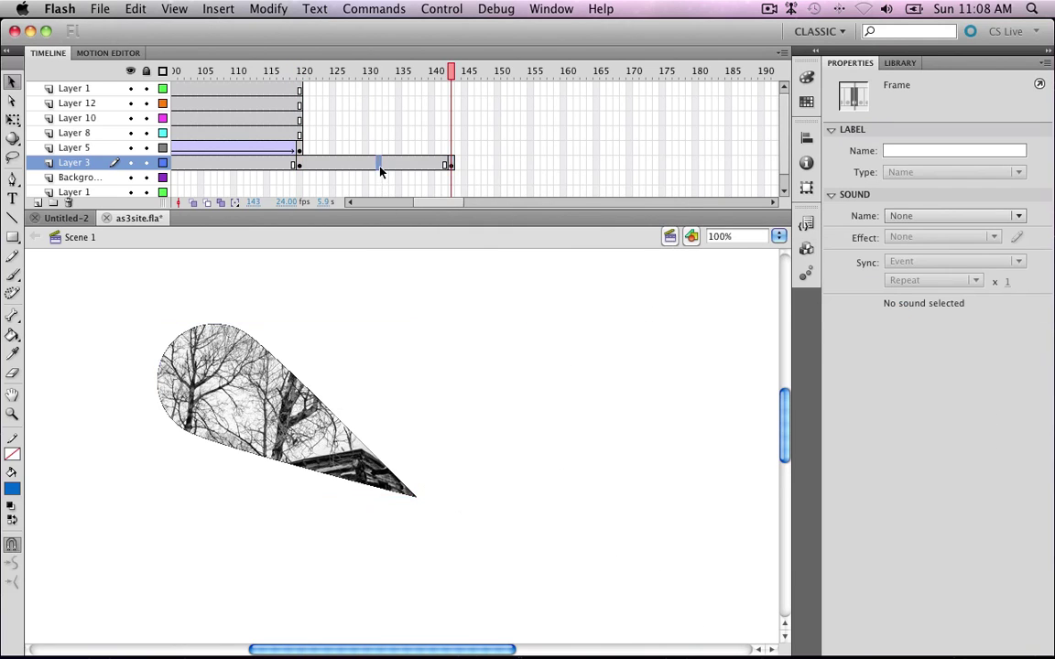
Create a classic tween between frames 120 and 143 on Layer 3 and delete the bare-tree petal from the frames before it
right_click(380, 167)
click(388, 203)
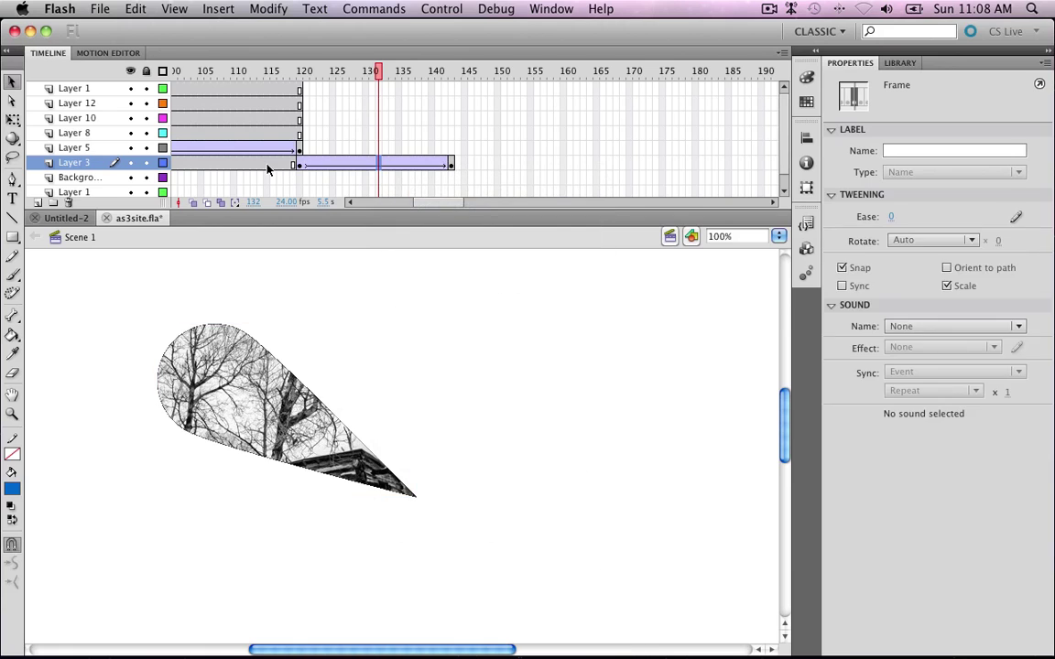
click(267, 165)
key(Delete)
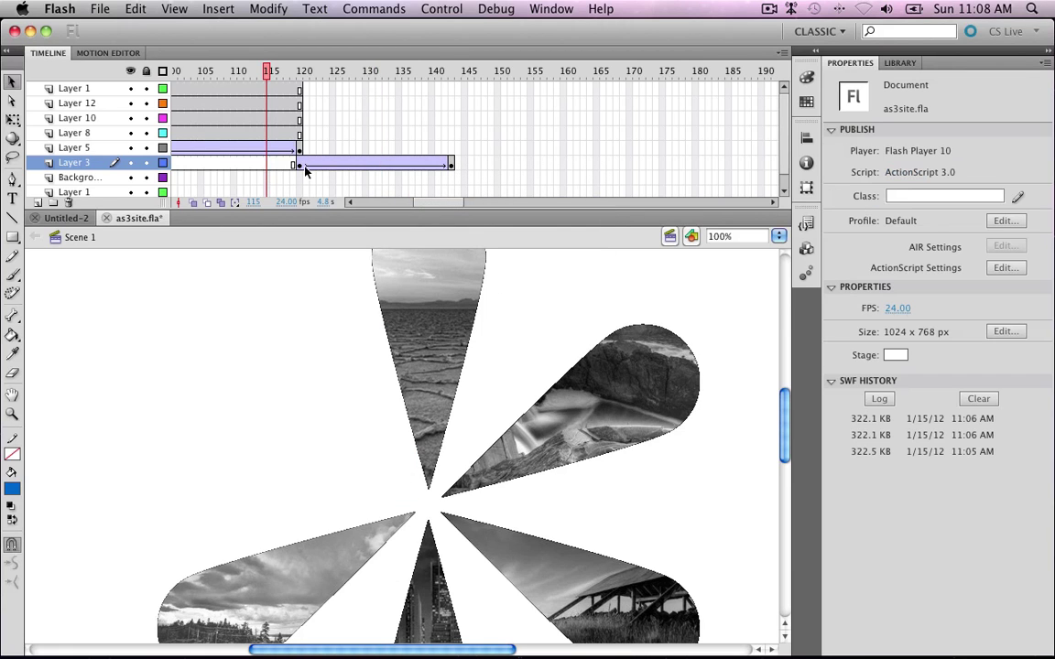
Apply an Alpha color effect of 0% to the bare-tree petal at frame 120 on Layer 3
click(306, 171)
click(274, 394)
click(914, 249)
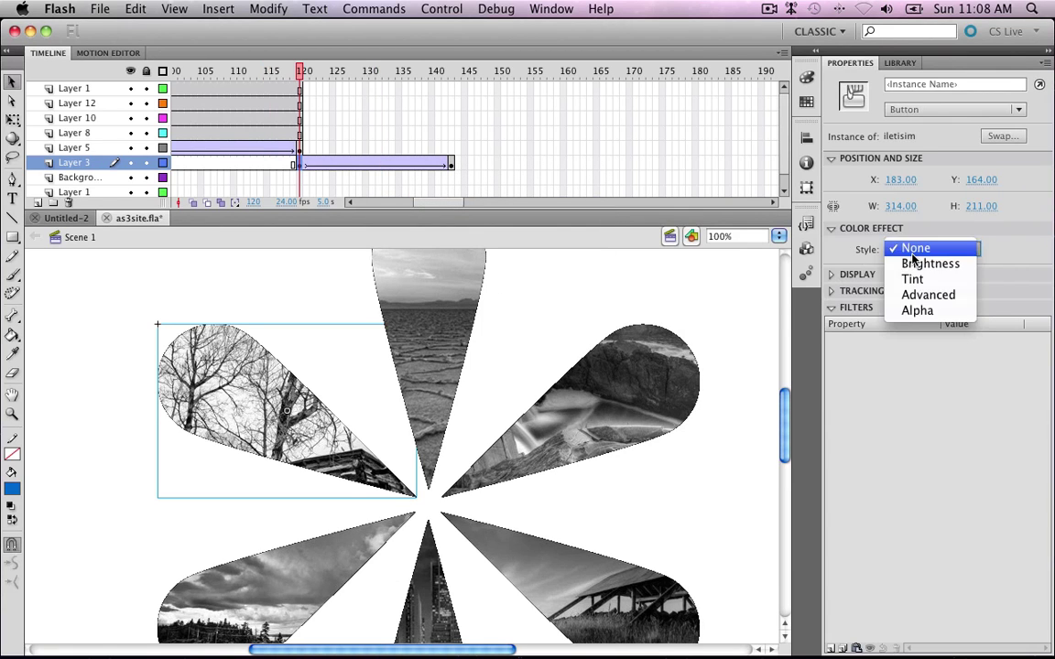
click(911, 310)
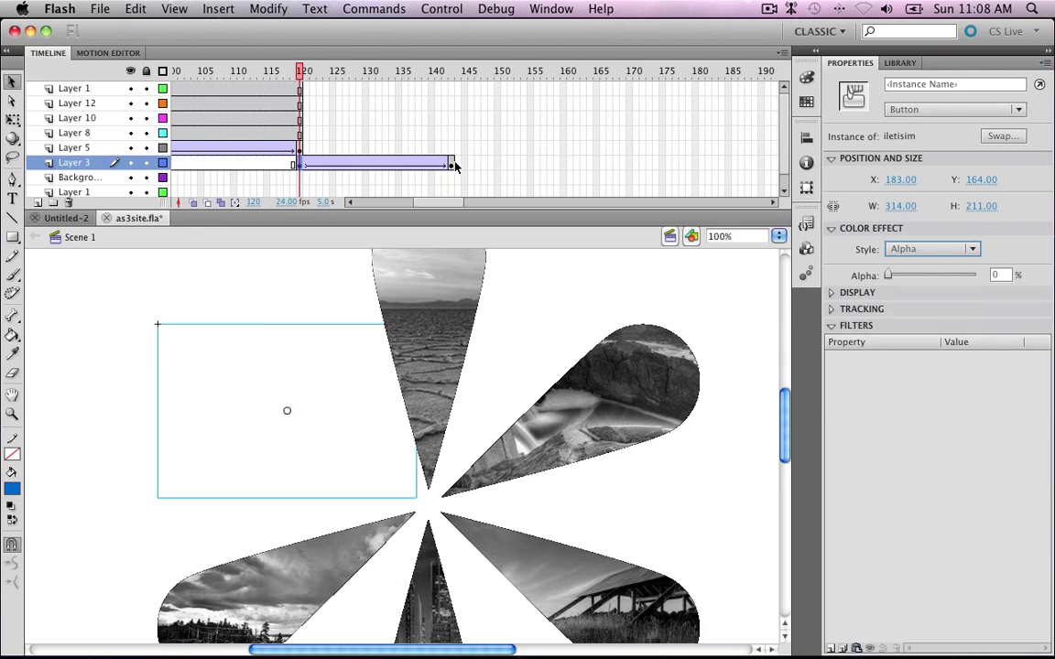
Extend the upper Layer 1, Layer 12, Layer 10, Layer 8, Layer 5 and the Background layer to frame 143 with inserted frames
click(455, 166)
click(449, 89)
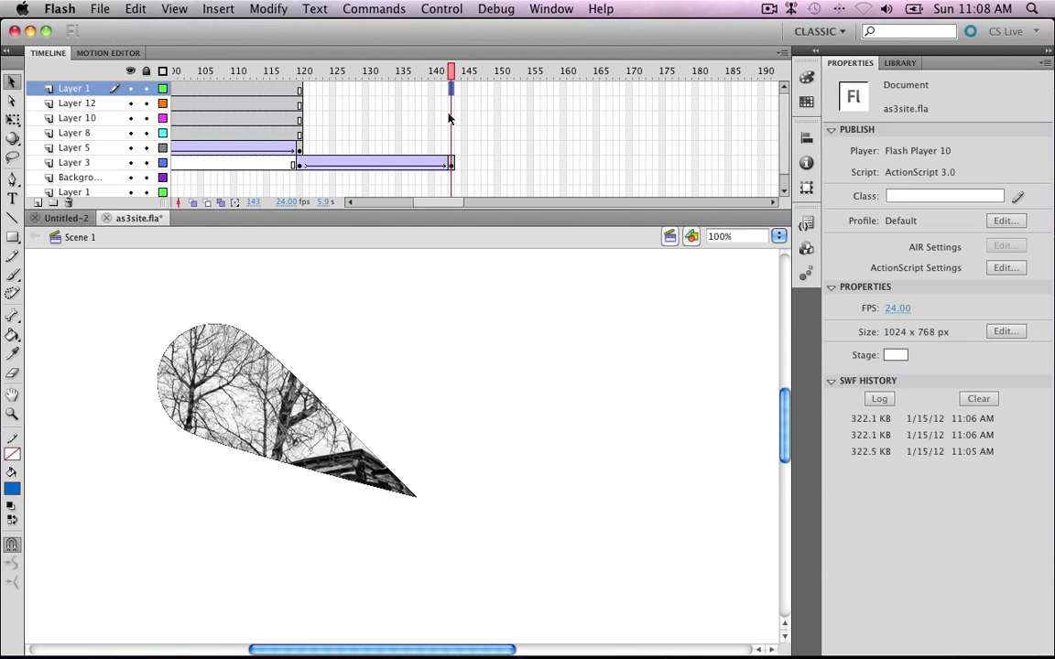
click(453, 147)
right_click(453, 148)
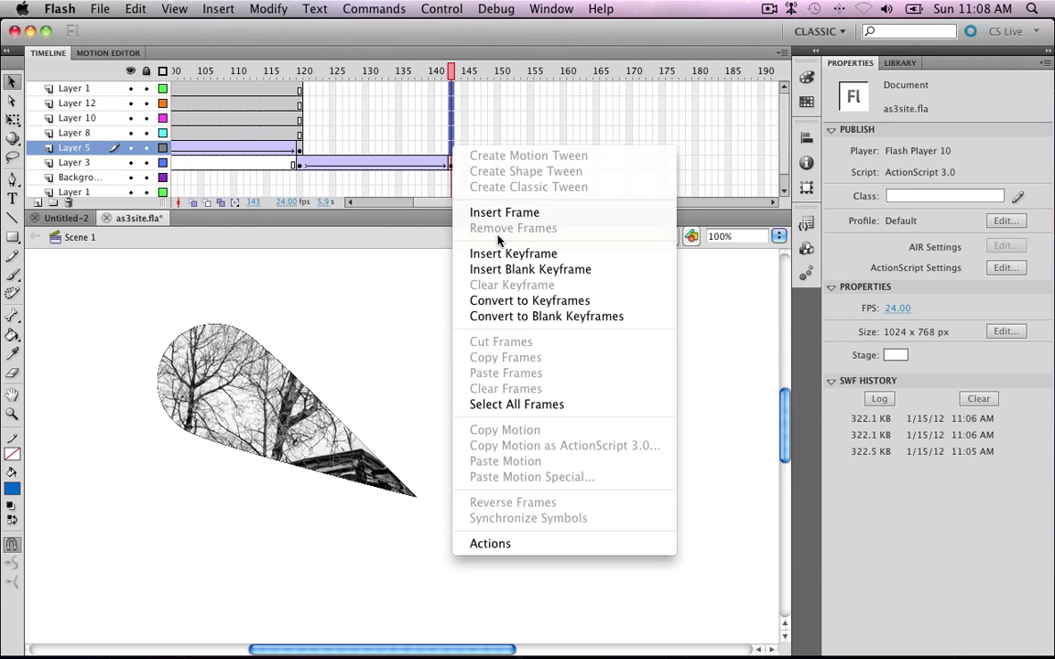
click(488, 215)
click(456, 177)
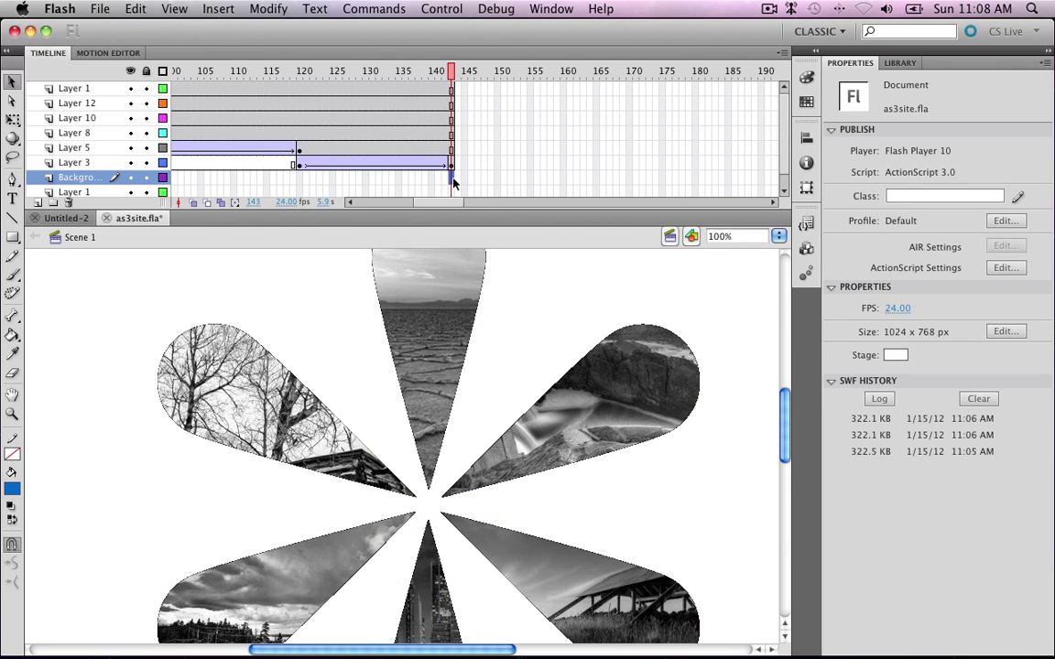
right_click(452, 179)
click(505, 243)
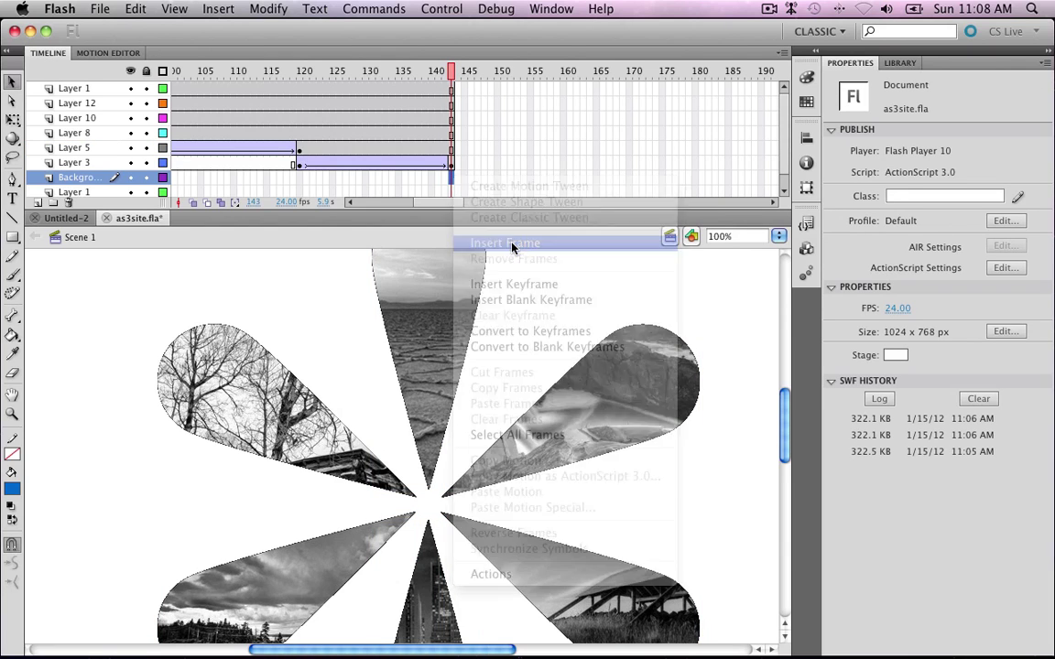
Test the movie to check the petals' fade-in sequence, and return the playhead to frame 143
key(super+Return)
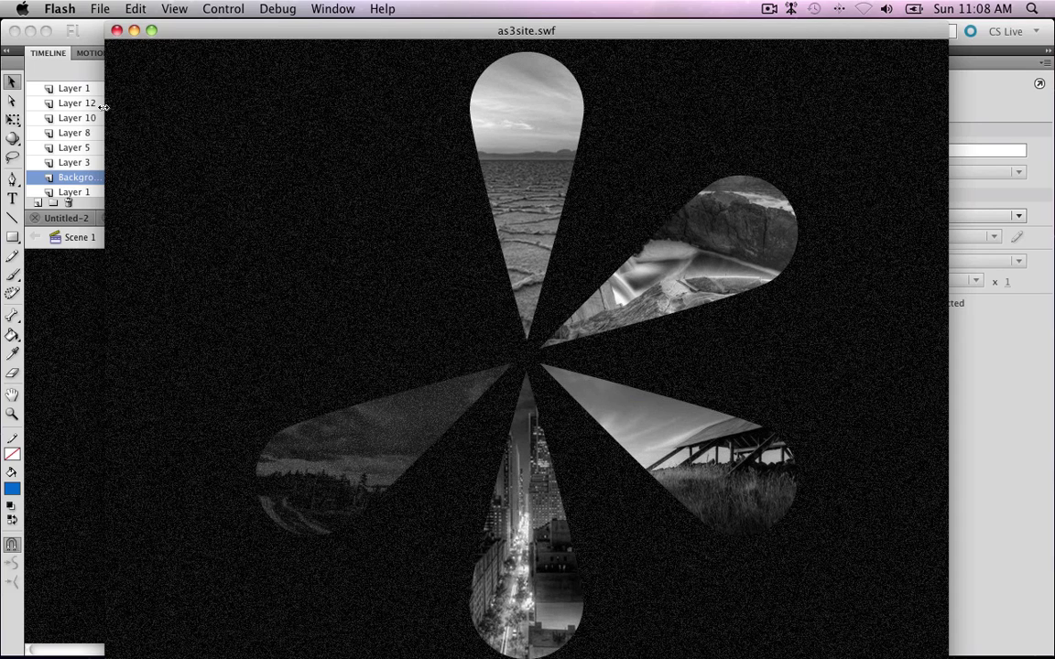
click(116, 30)
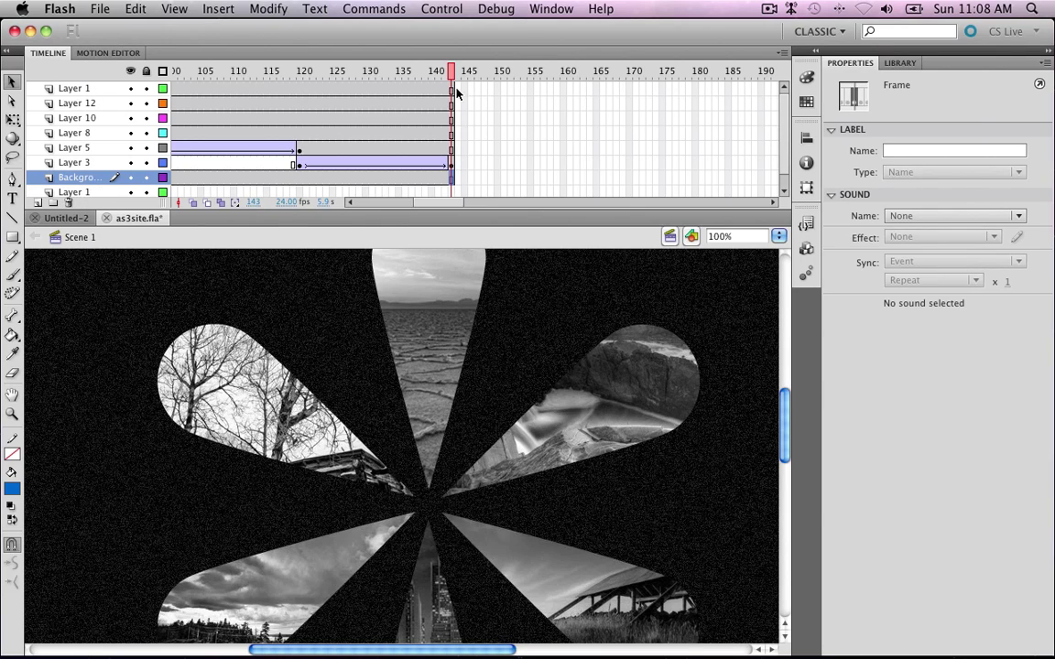
drag(410, 71, 457, 78)
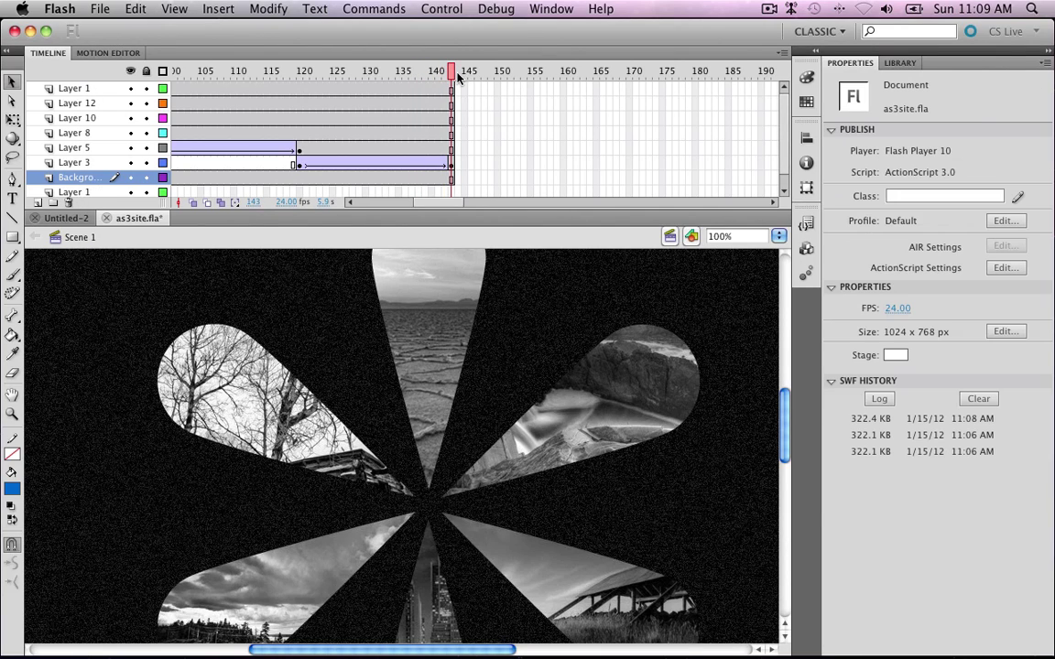
Add a new layer named Kod at the top of the layer stack and insert a keyframe on it at frame 143
click(35, 202)
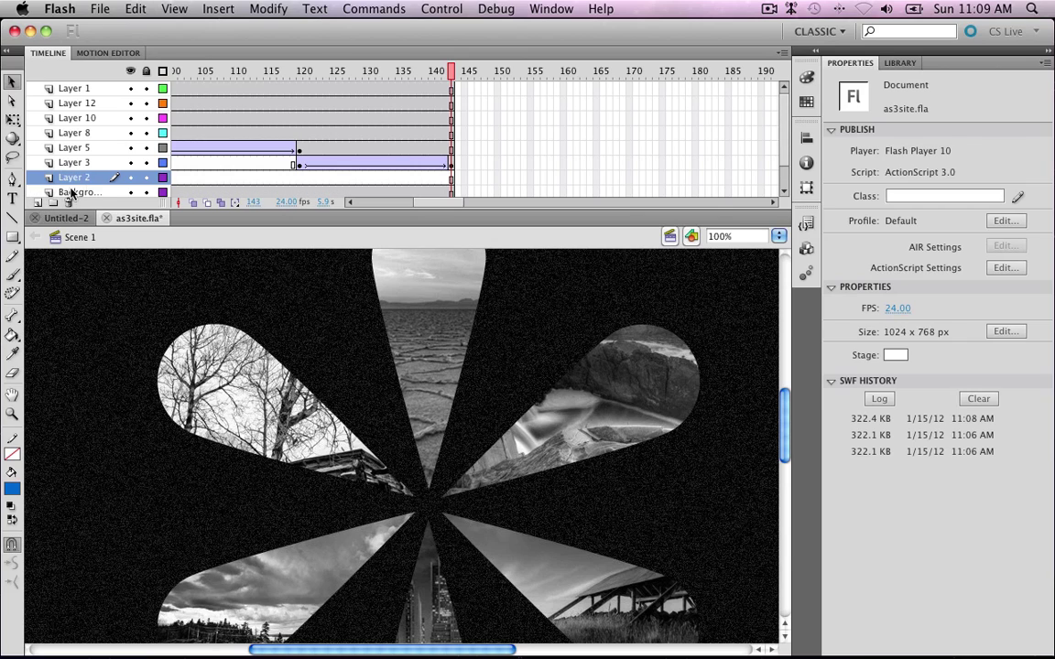
drag(91, 183, 91, 82)
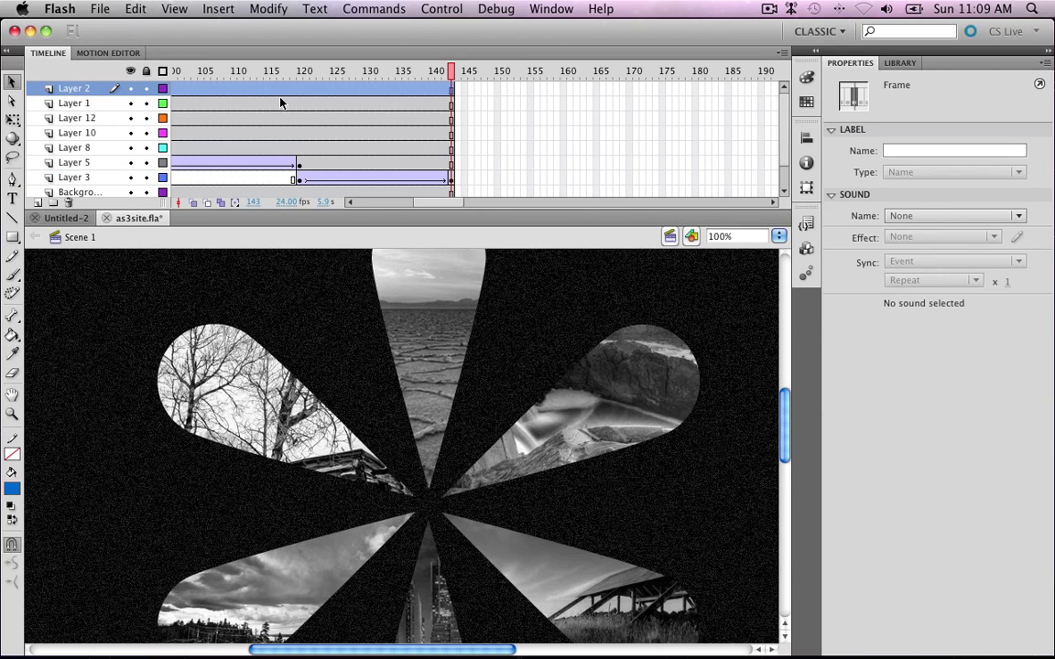
right_click(454, 90)
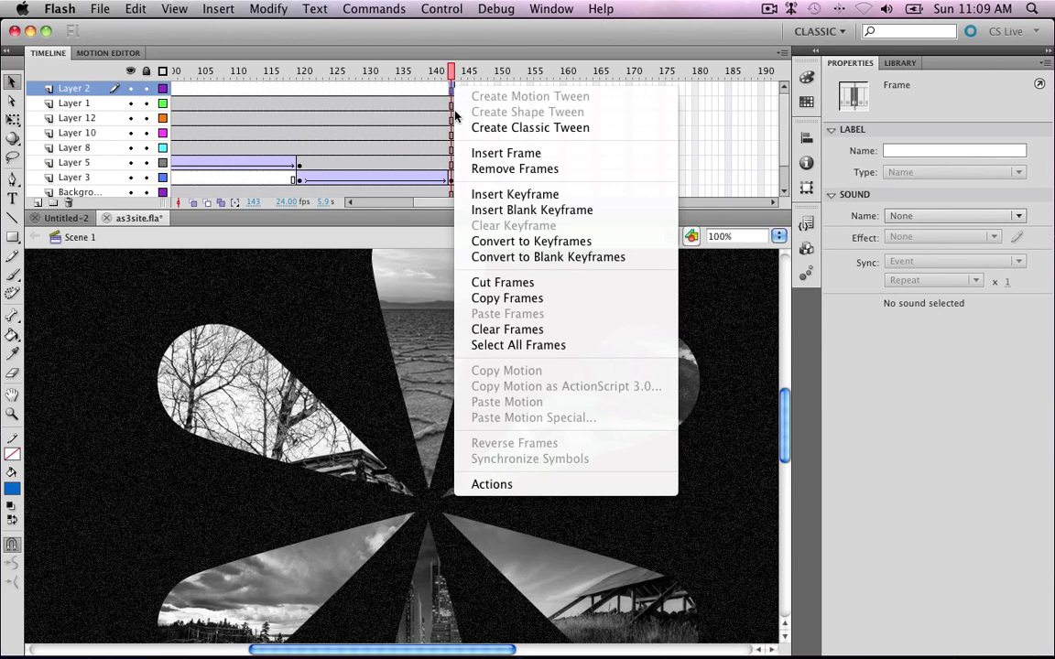
click(484, 194)
click(87, 91)
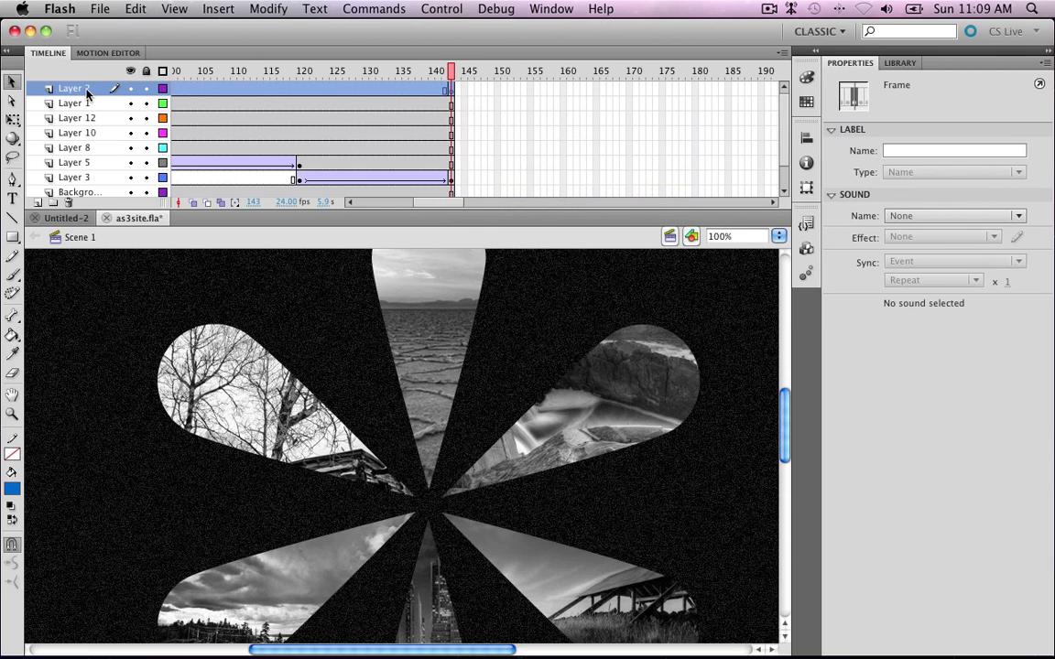
text(Kod)
key(super+Return)
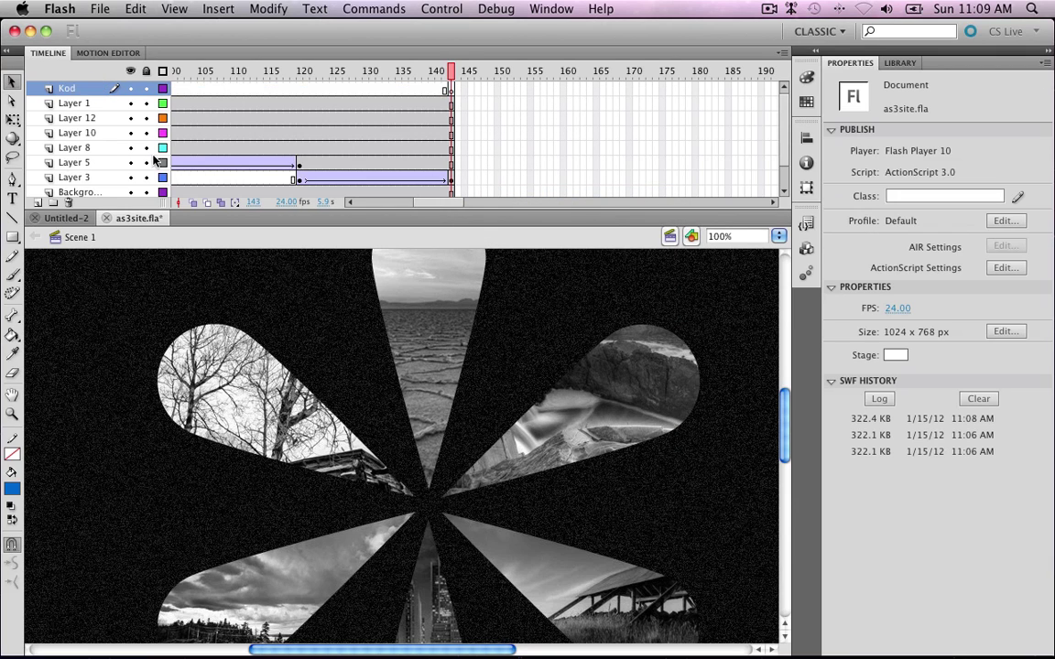
Rename the upper Layer 1 as ANASAYFA, Layer 12 as HAKKIMIZDA and Layer 10 as REFERANS
double_click(100, 107)
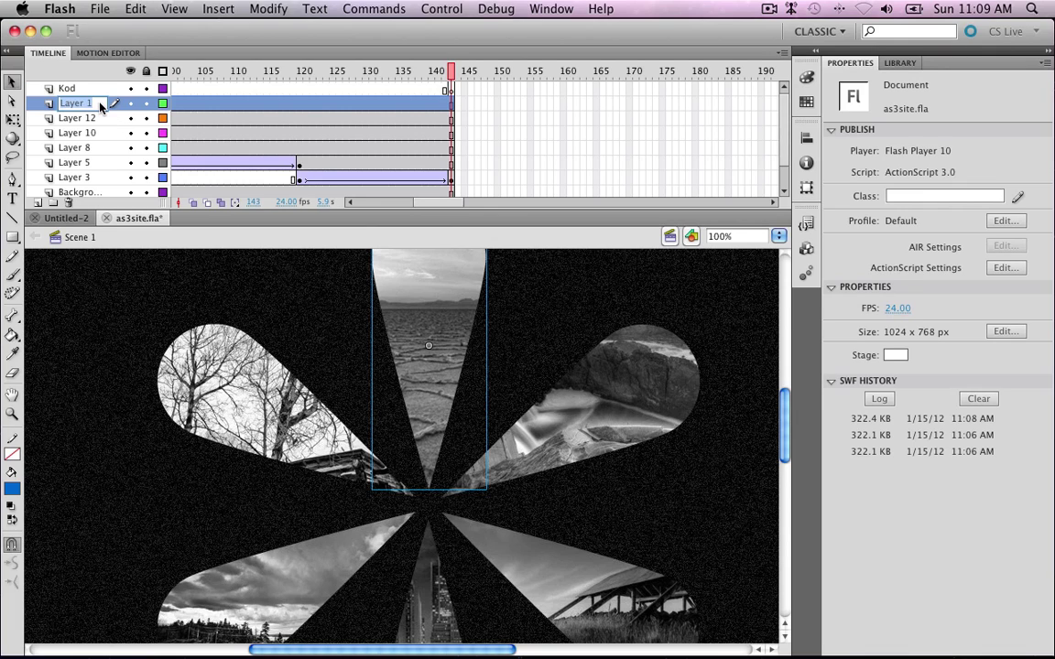
text(ANASAYFA)
click(77, 120)
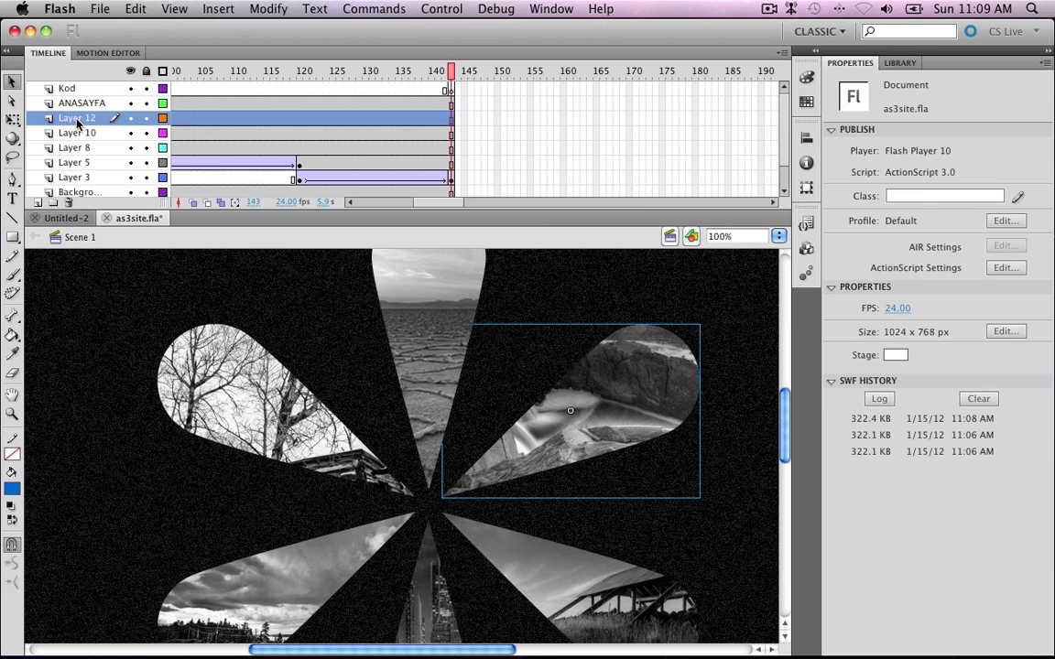
text(HAKKIMIZDA)
click(78, 134)
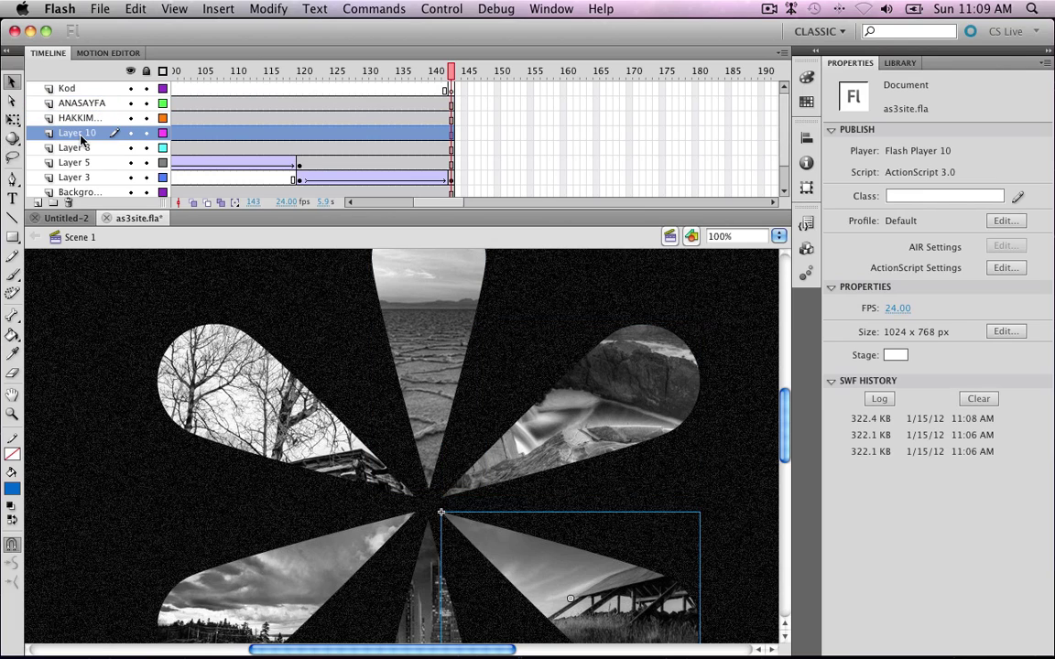
double_click(81, 137)
text(REFERANS)
Rename Layer 8 as PROJE, Layer 5 as CALISMALAR and Layer 3 as İLETİŞİM
click(76, 151)
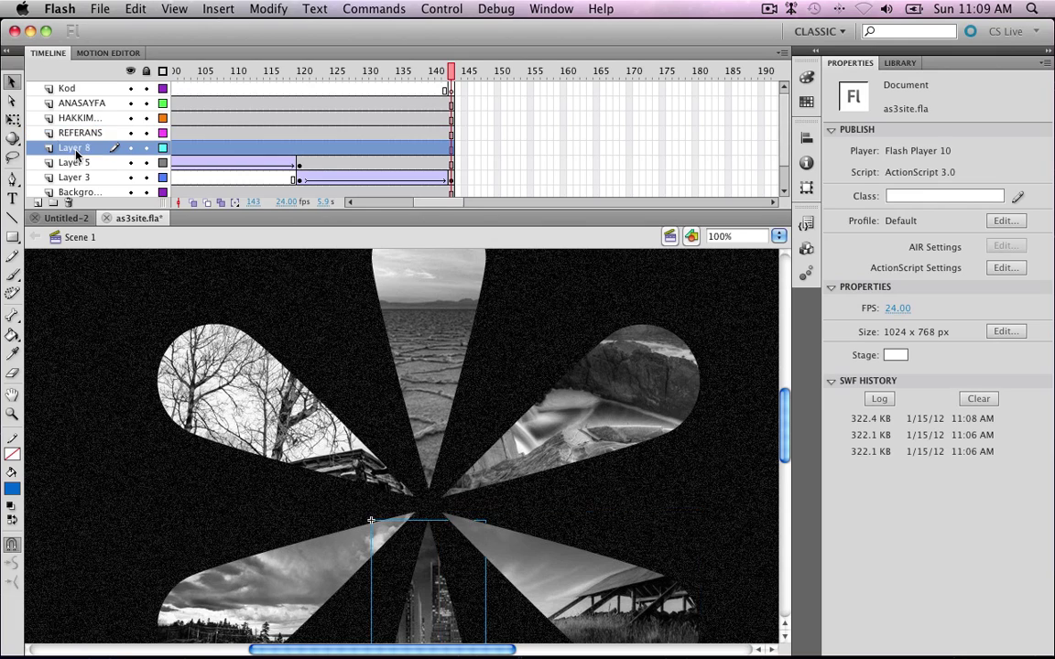
double_click(76, 149)
text(PROJ)
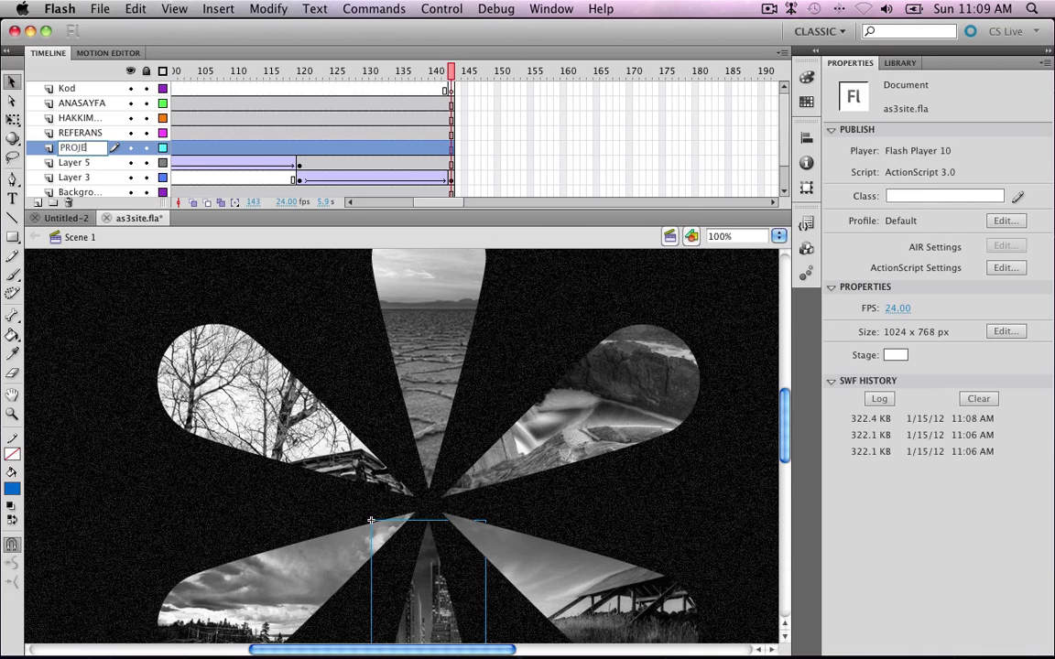
text(E)
click(81, 163)
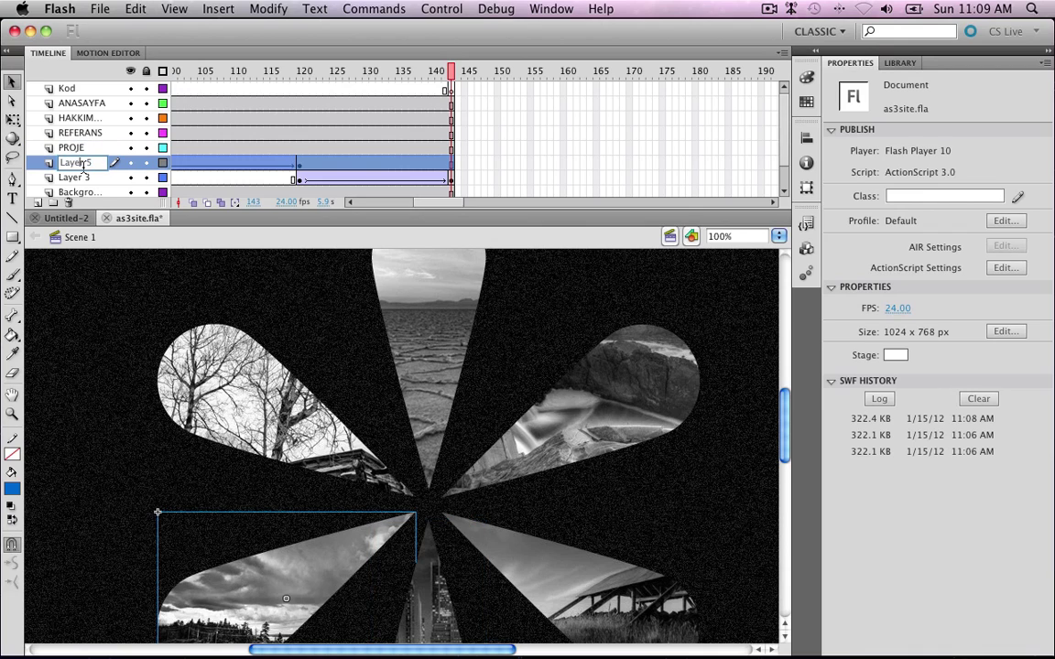
text(C)
text(ALISMALAR)
double_click(89, 178)
key(BackSpace)
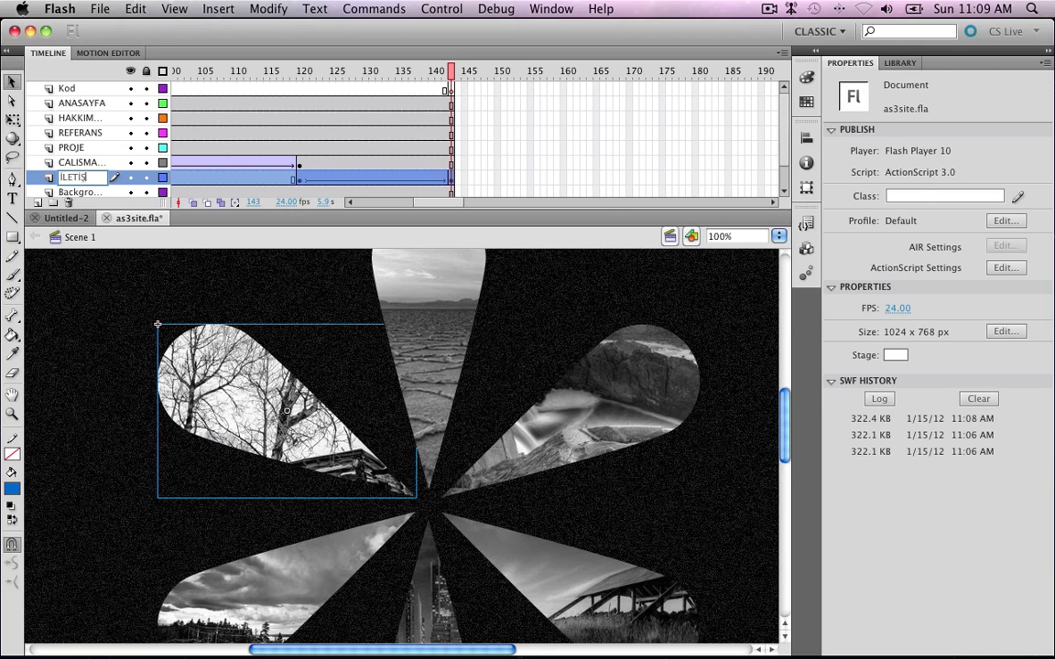
text(İLETİŞİM)
key(Return)
Preview the movie and move its window clear of the upper timeline layers
key(super+Return)
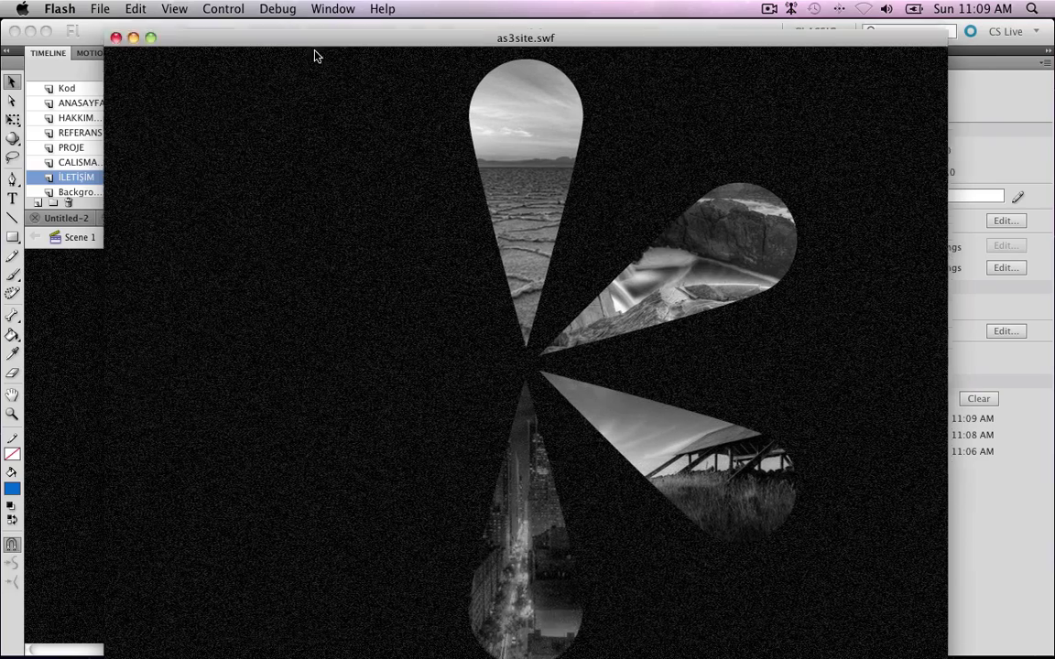
drag(316, 37, 301, 175)
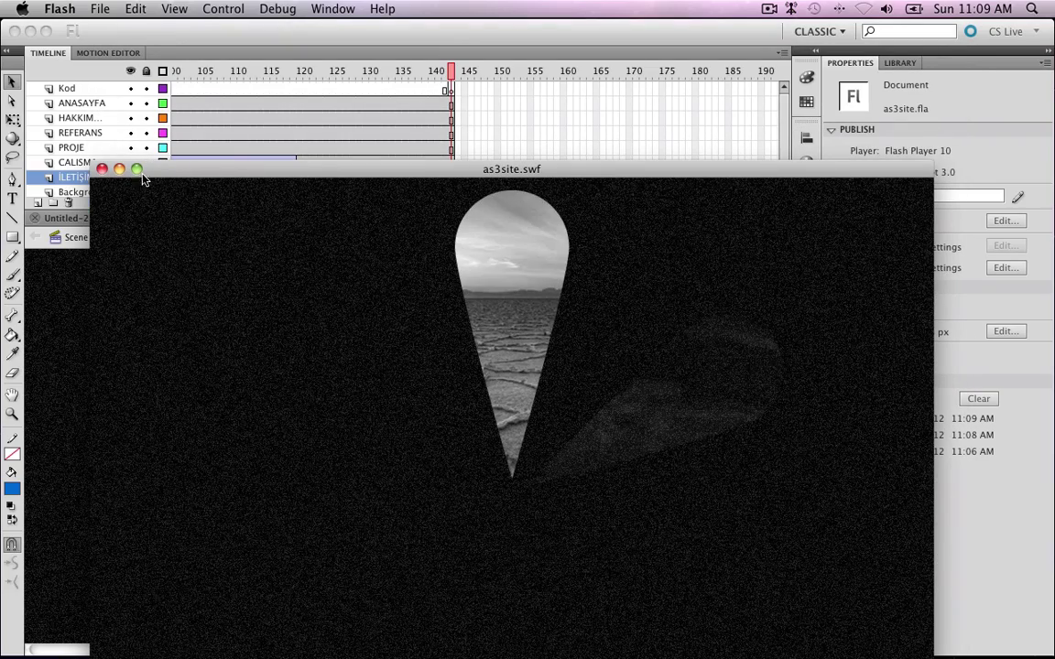
Add the frame action stop(); to the keyframe at frame 143 on the Kod layer
click(452, 88)
right_click(452, 88)
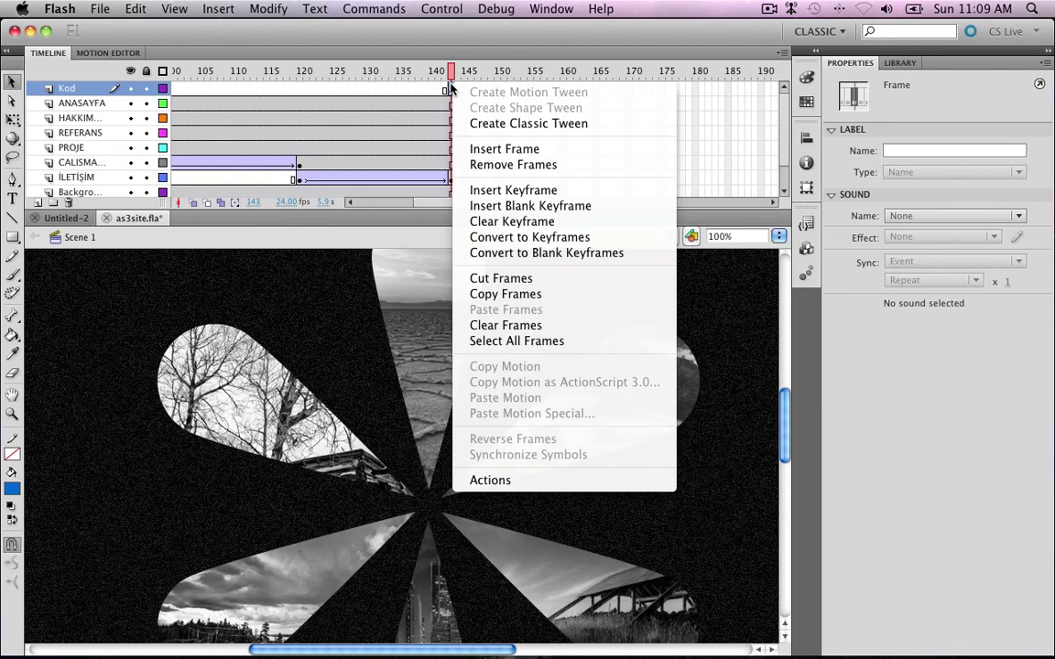
click(482, 430)
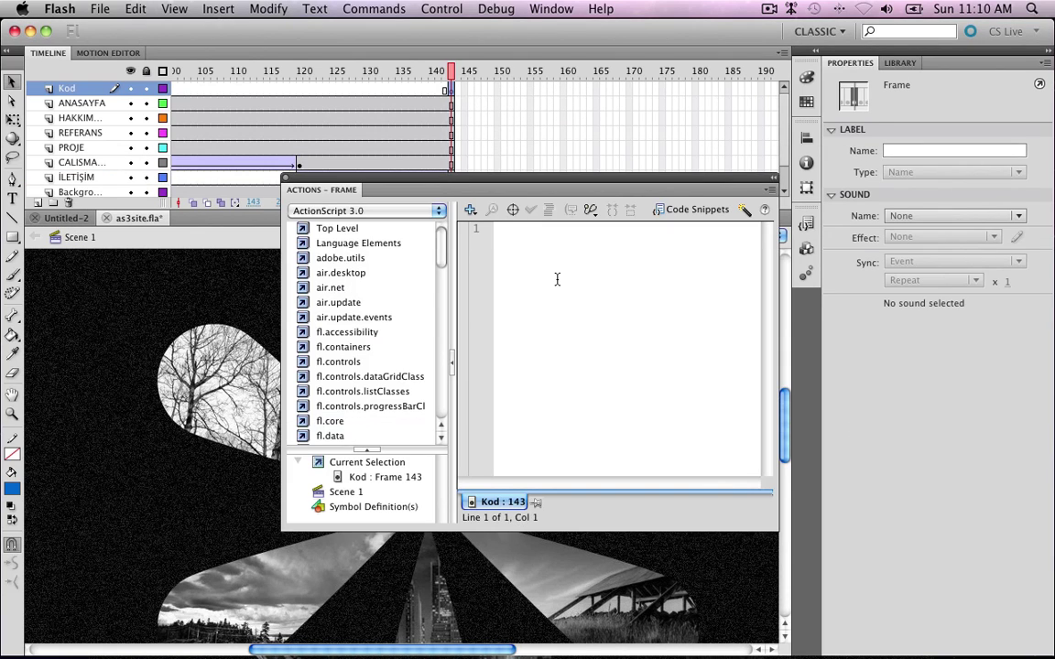
text(stop();)
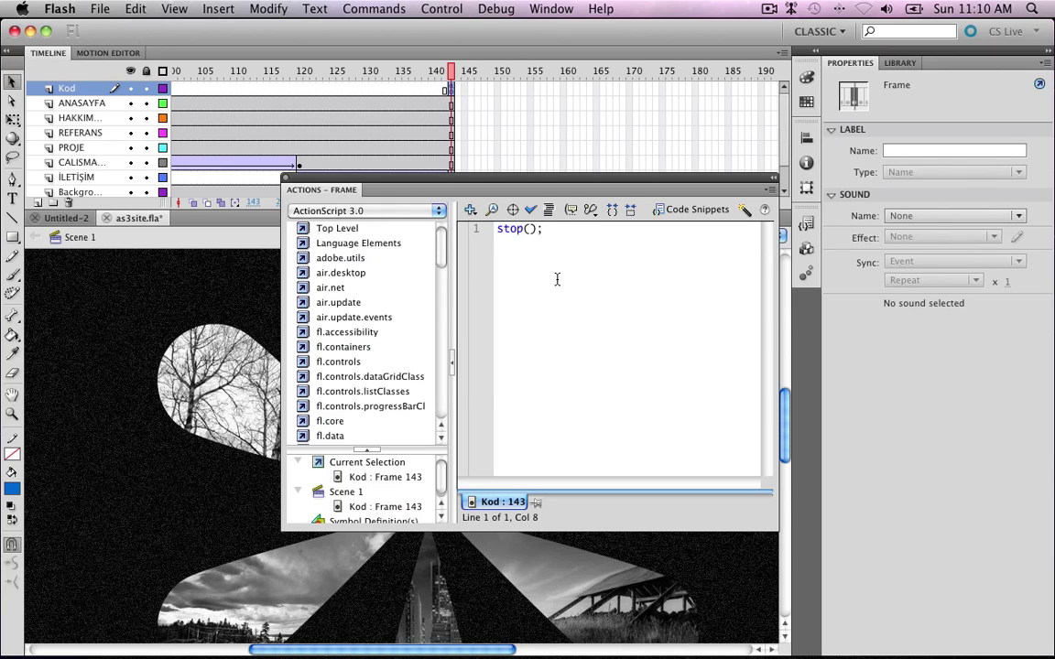
Test the movie with the stop action through to the last petal's fade, and close the preview
key(super+Return)
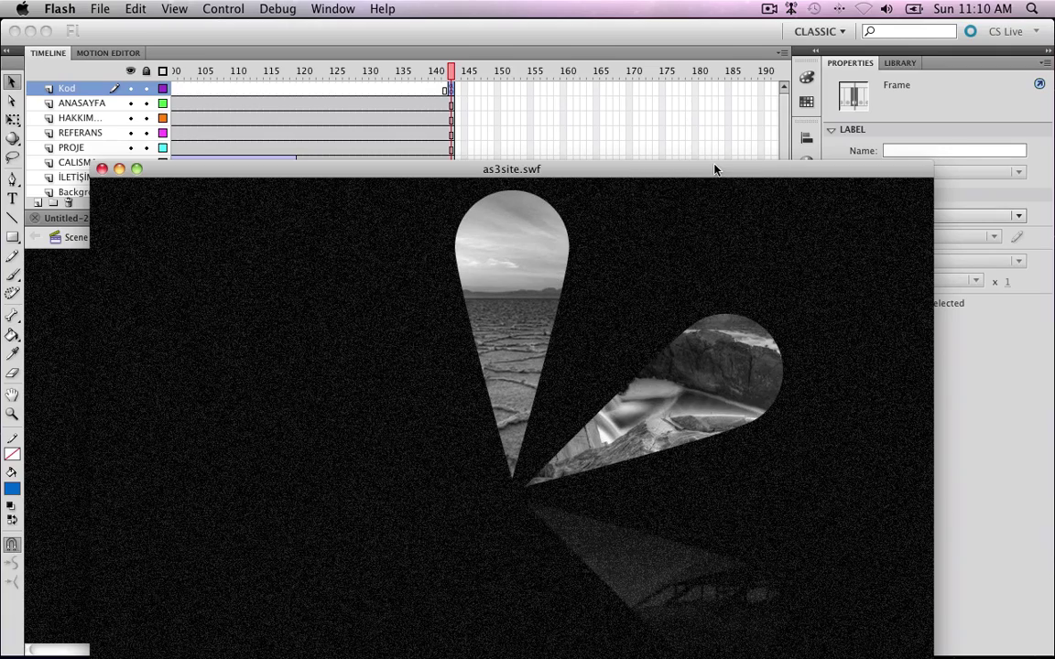
drag(718, 169, 704, 33)
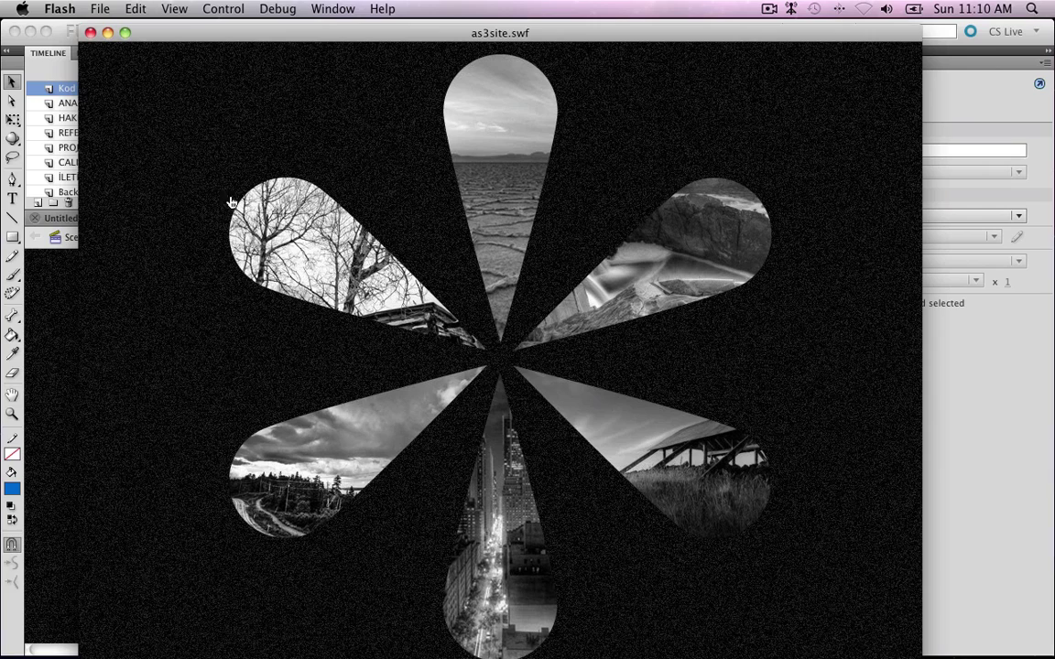
click(90, 32)
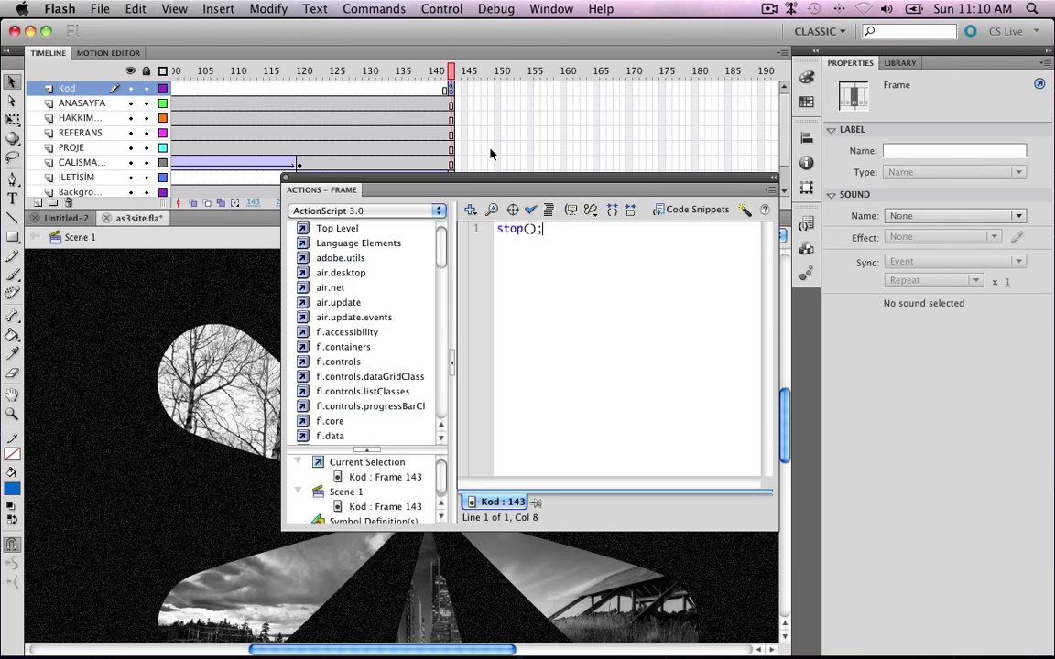
Collapse the Actions window, move it aside, and add a new layer directly above the Background layer
click(772, 181)
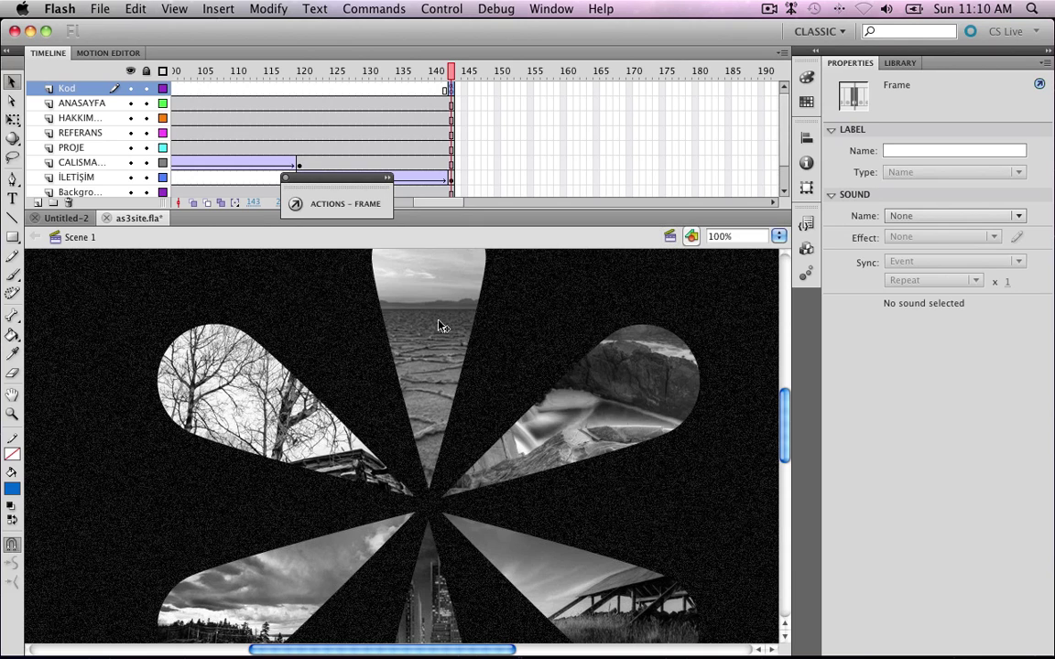
drag(349, 179, 252, 90)
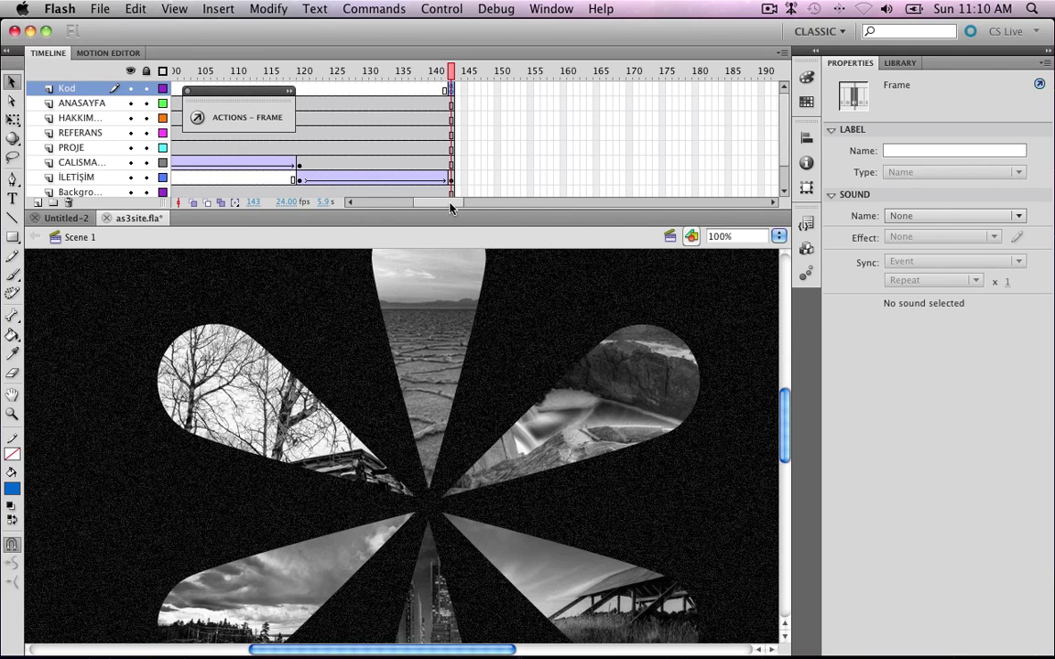
drag(452, 205, 355, 205)
scroll(786, 151, down, 1)
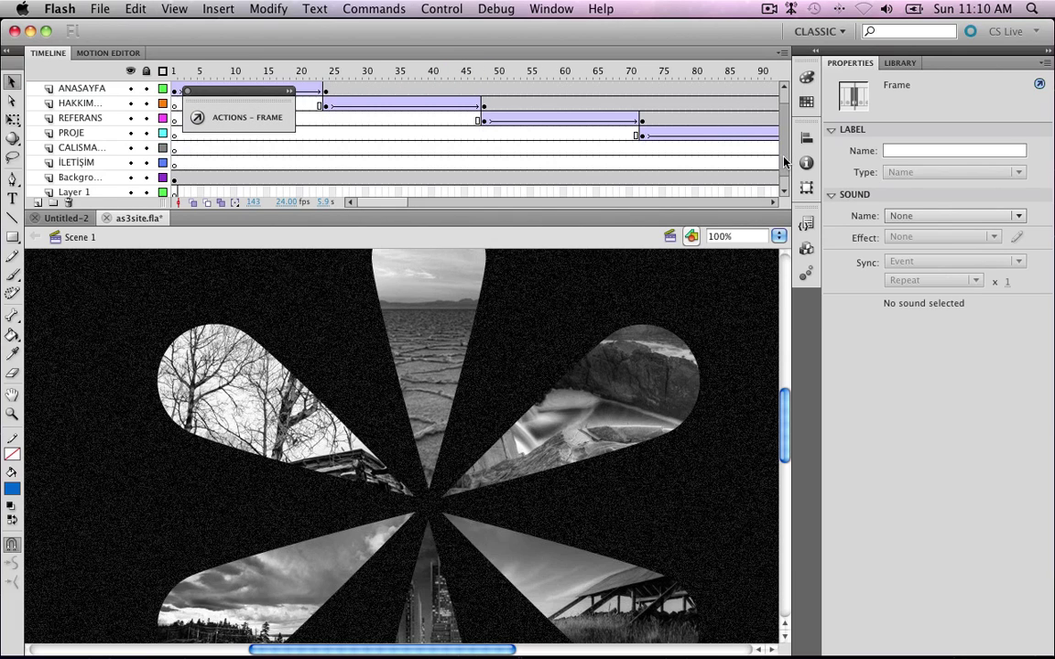
click(79, 180)
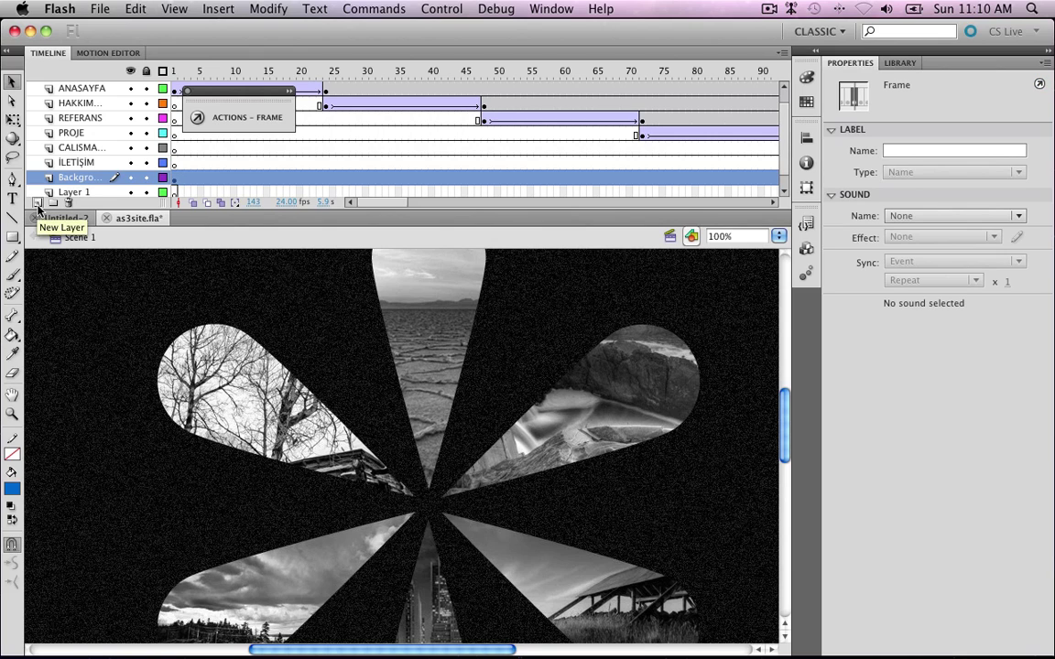
click(37, 205)
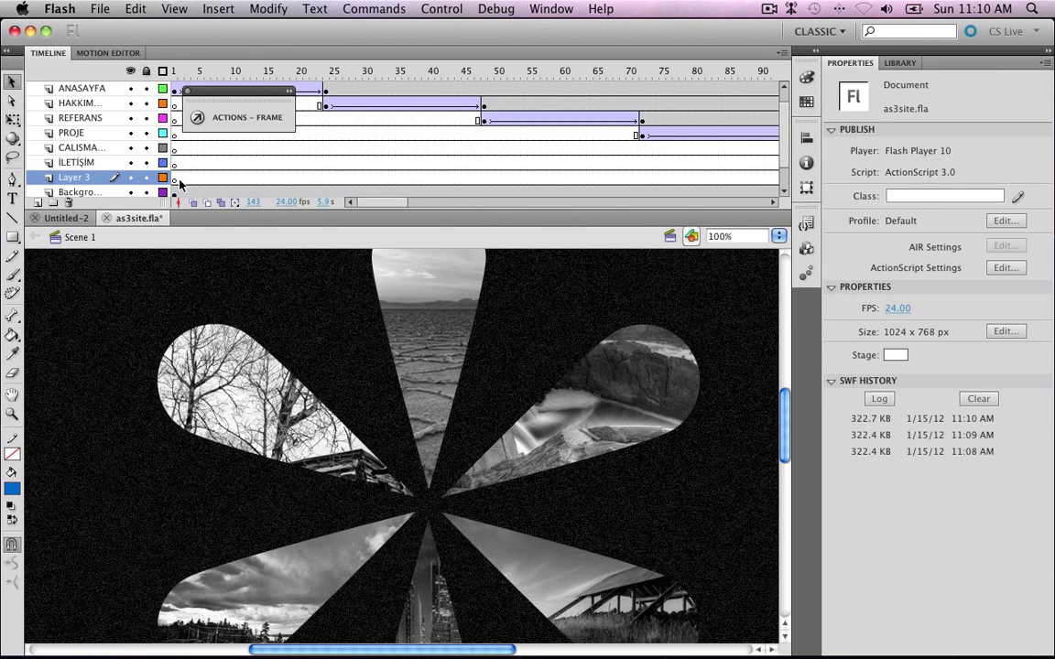
With the playhead at frame 143, draw a circle about 32 px in diameter where the six petals meet
click(169, 177)
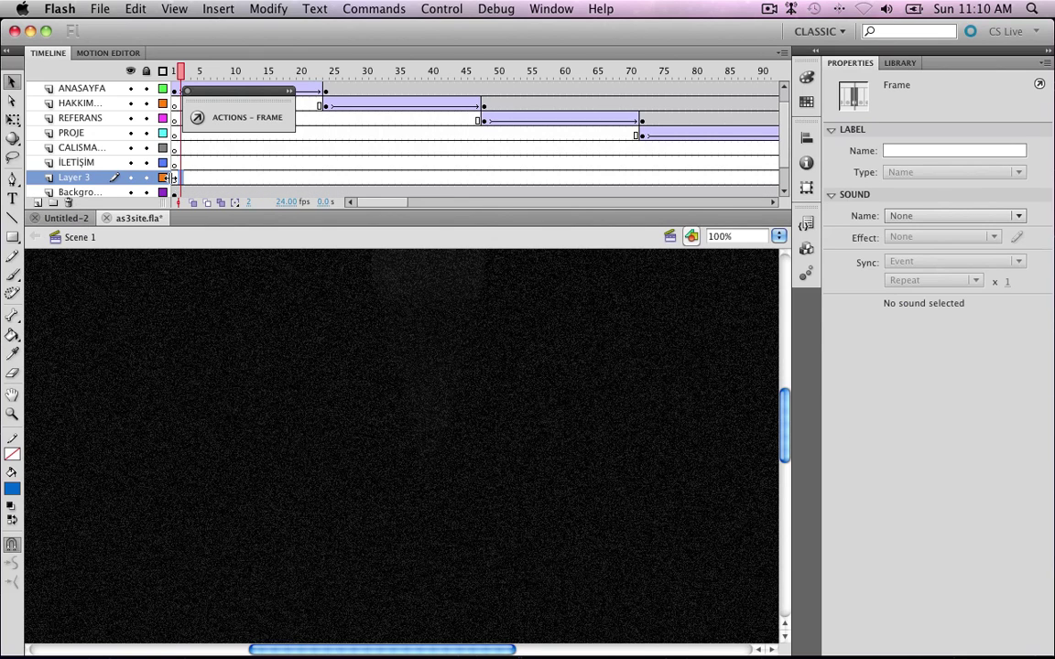
click(194, 70)
drag(248, 75, 452, 82)
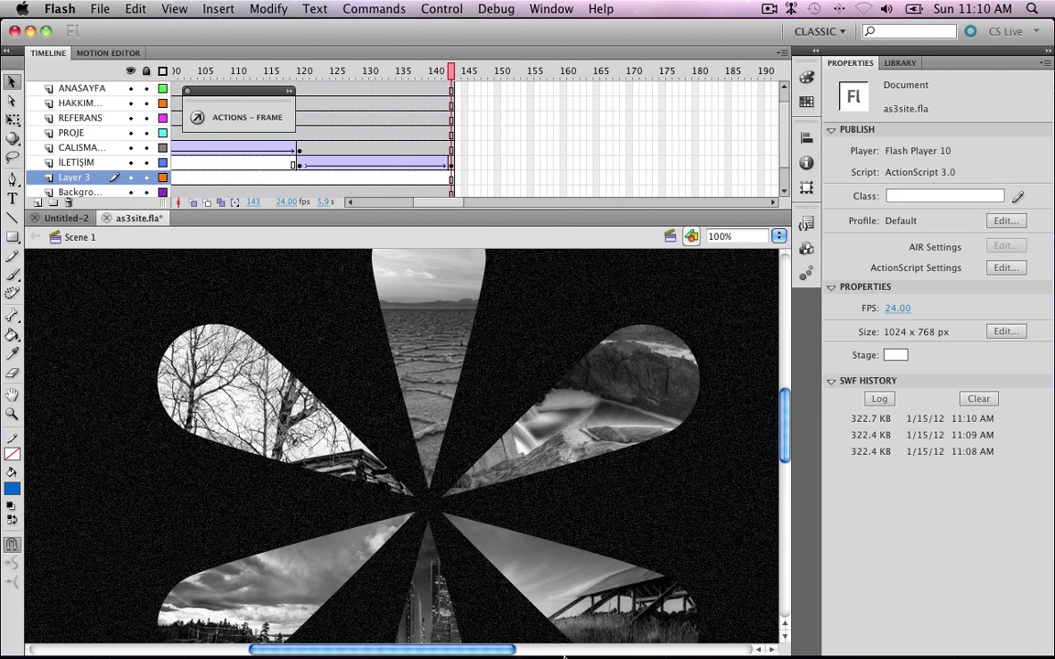
scroll(485, 508, up, 1)
scroll(468, 499, down, 1)
key(z)
drag(353, 441, 540, 578)
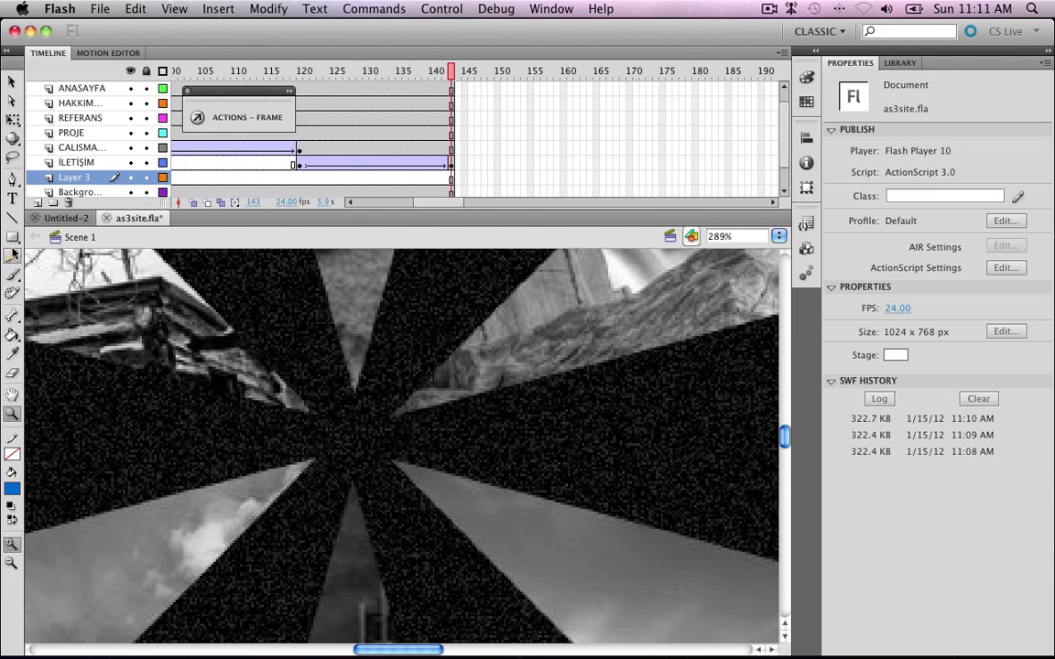
drag(11, 240, 73, 255)
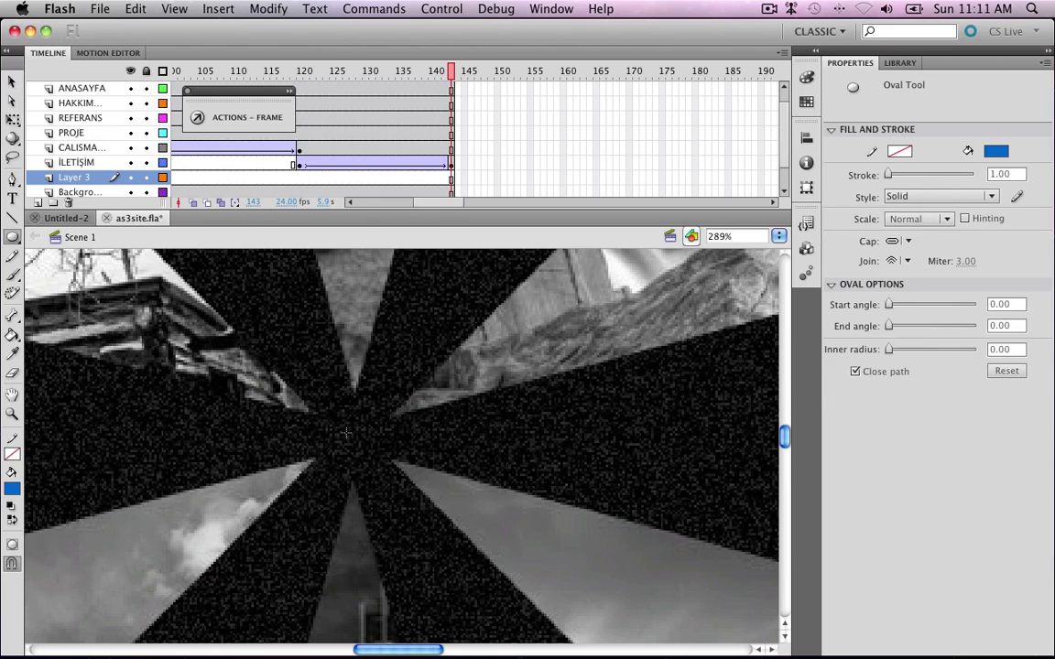
drag(356, 432, 392, 476)
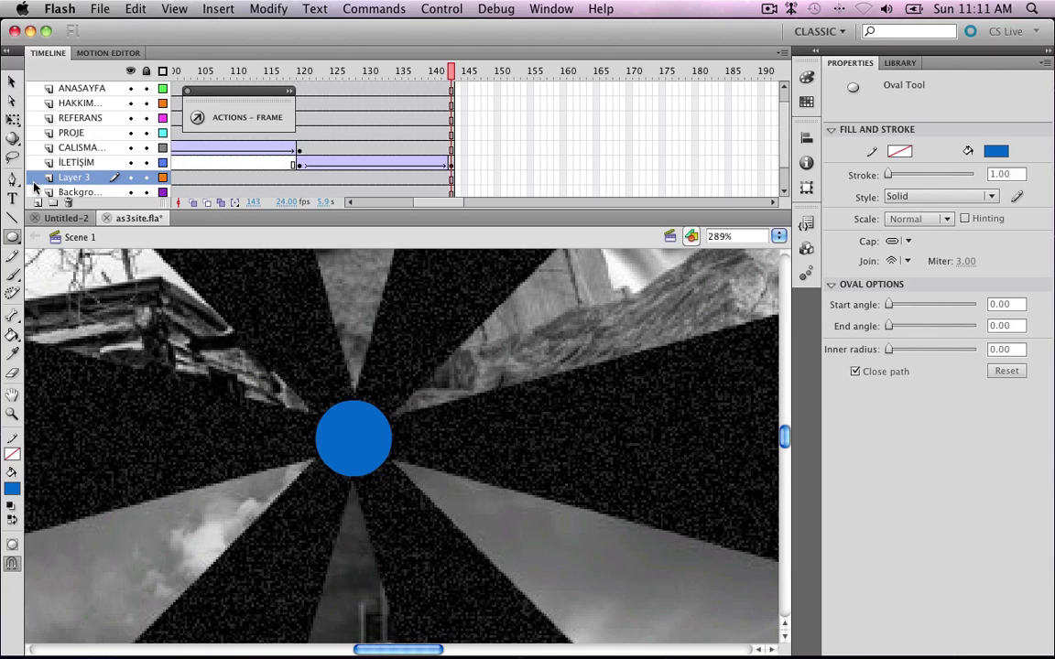
Change the center circle's fill color to white
click(12, 82)
click(348, 426)
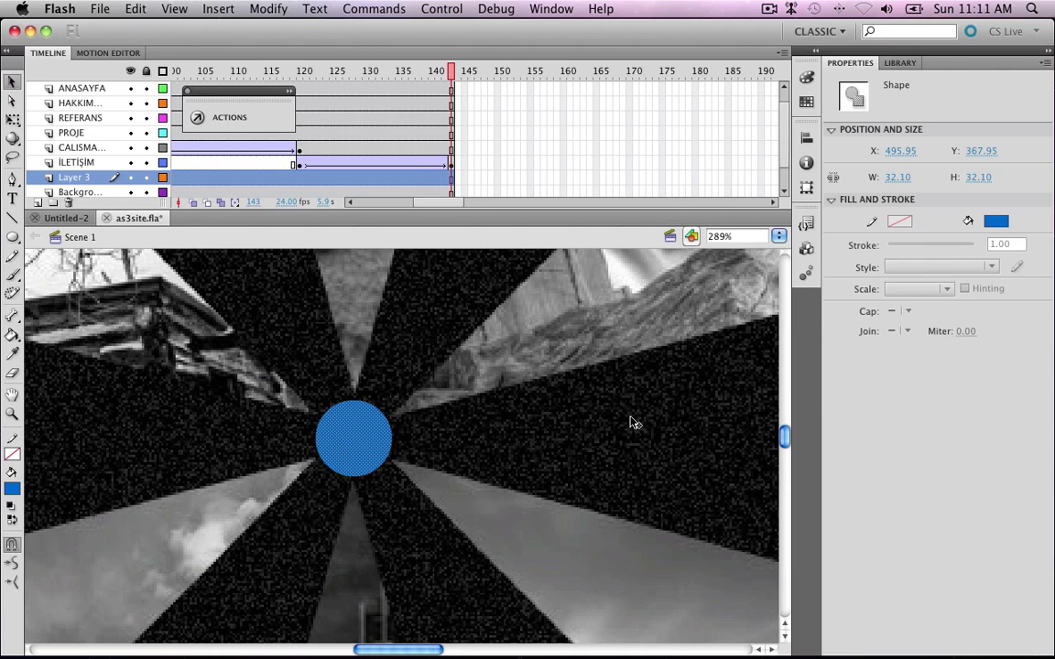
click(995, 224)
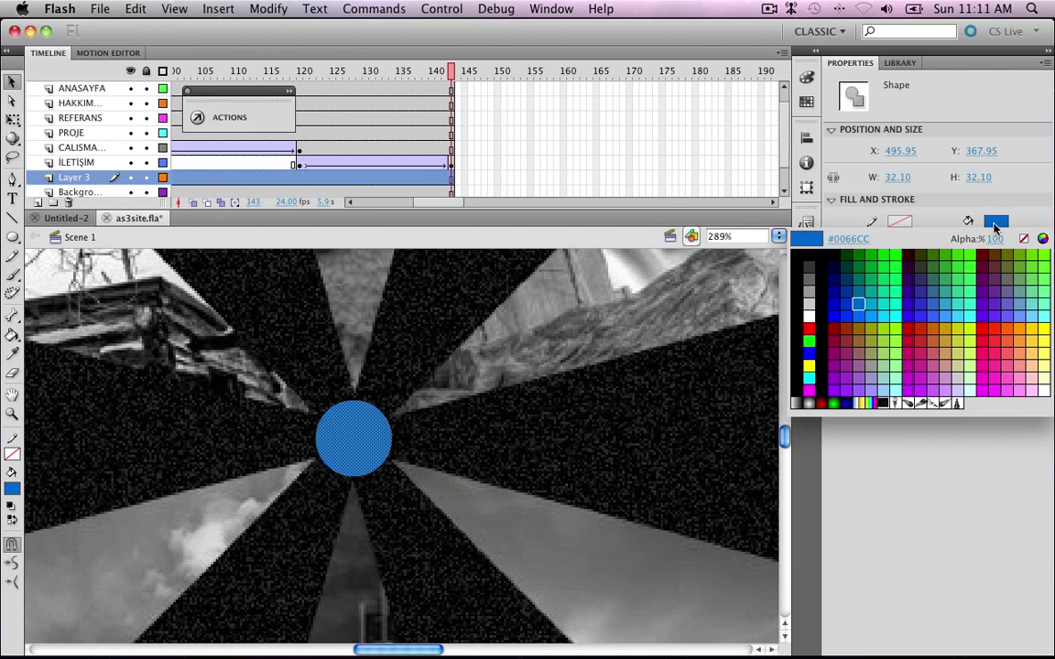
click(809, 316)
click(587, 372)
Convert the white circle to a Movie Clip symbol named icerik
click(368, 436)
right_click(368, 438)
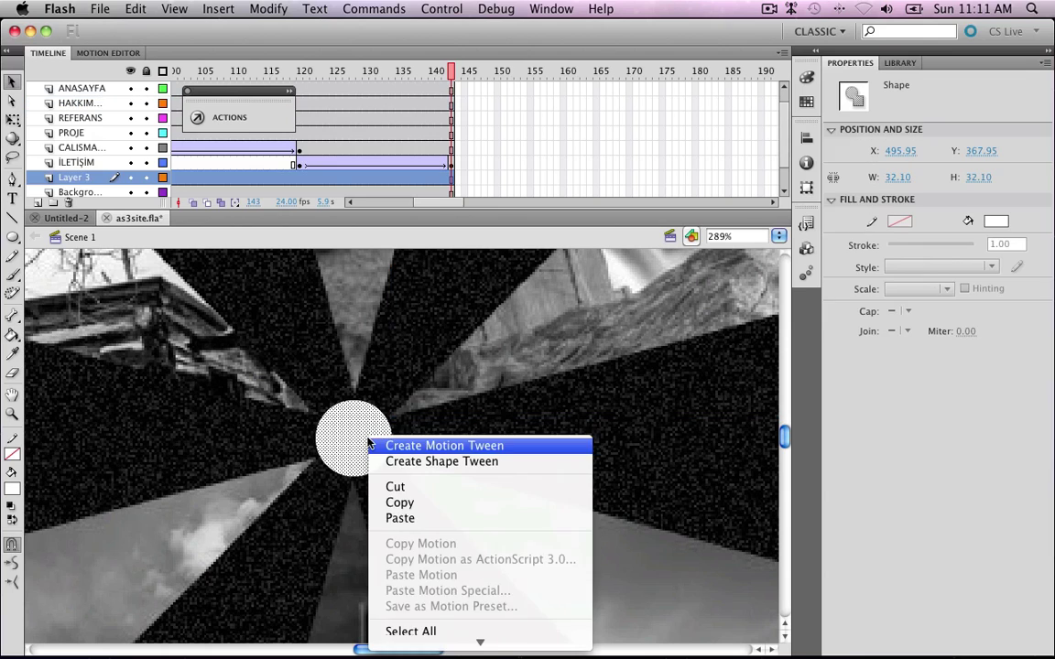
click(431, 639)
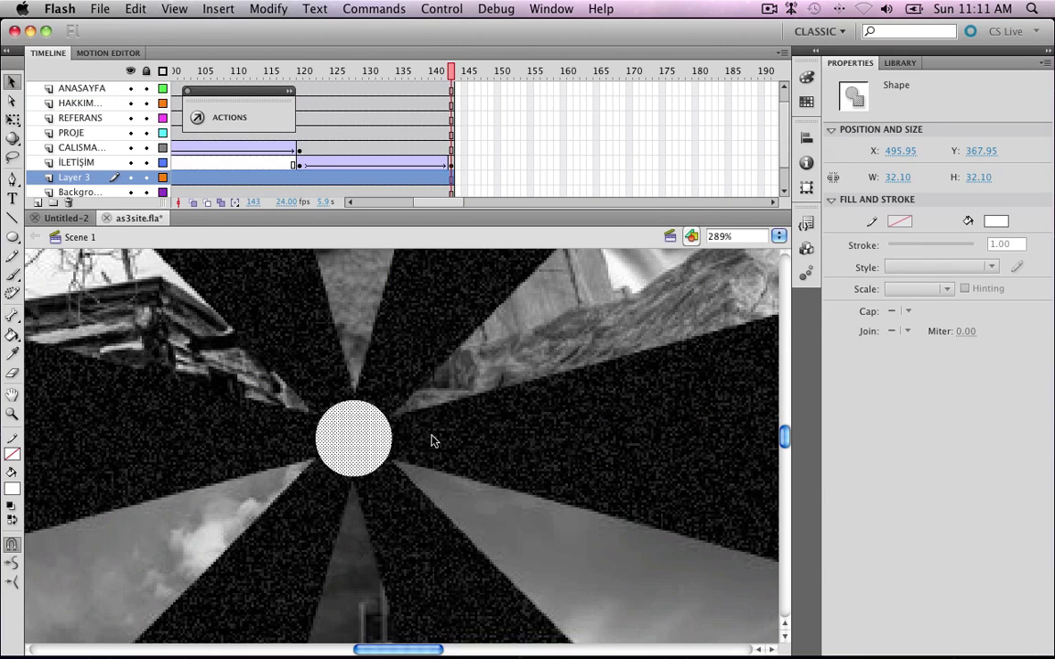
click(404, 145)
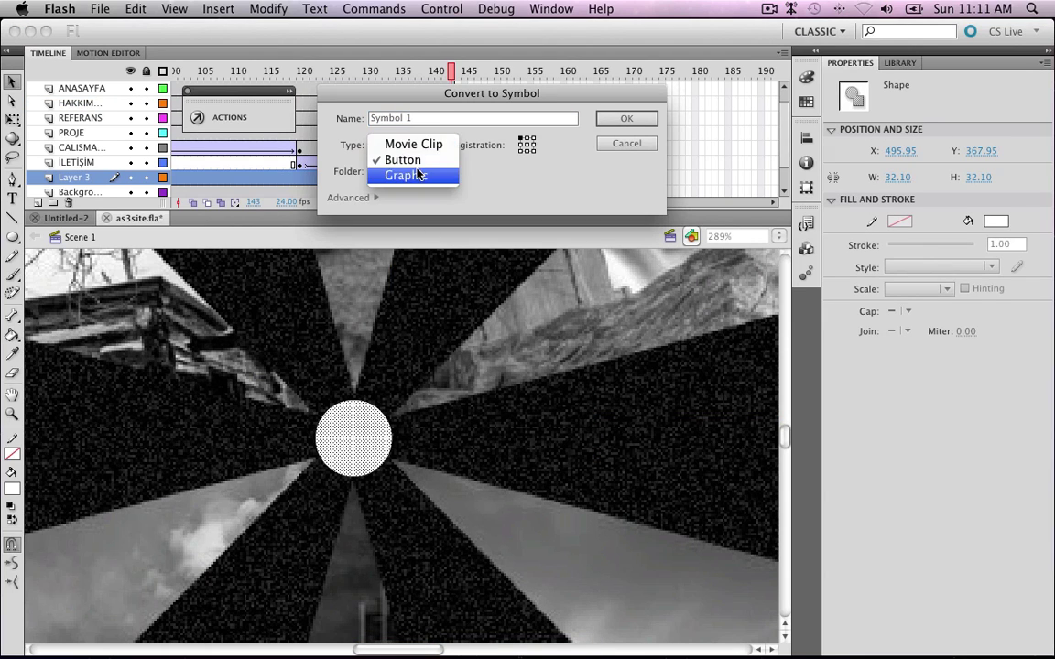
click(419, 138)
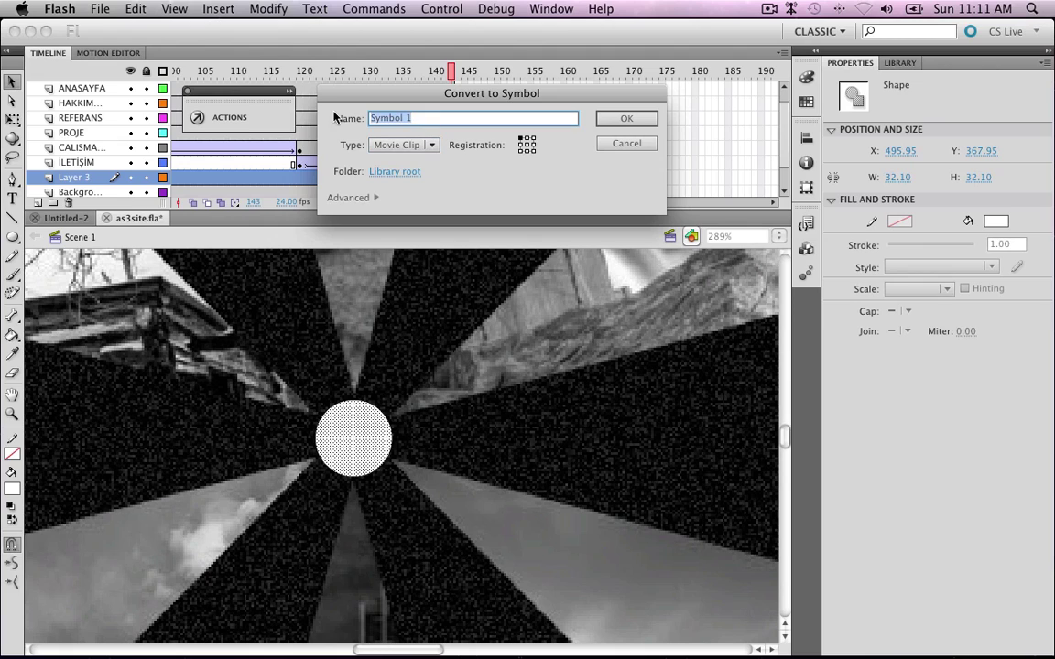
text(icerik)
key(Return)
Test the movie with the white center circle and close the preview
click(431, 341)
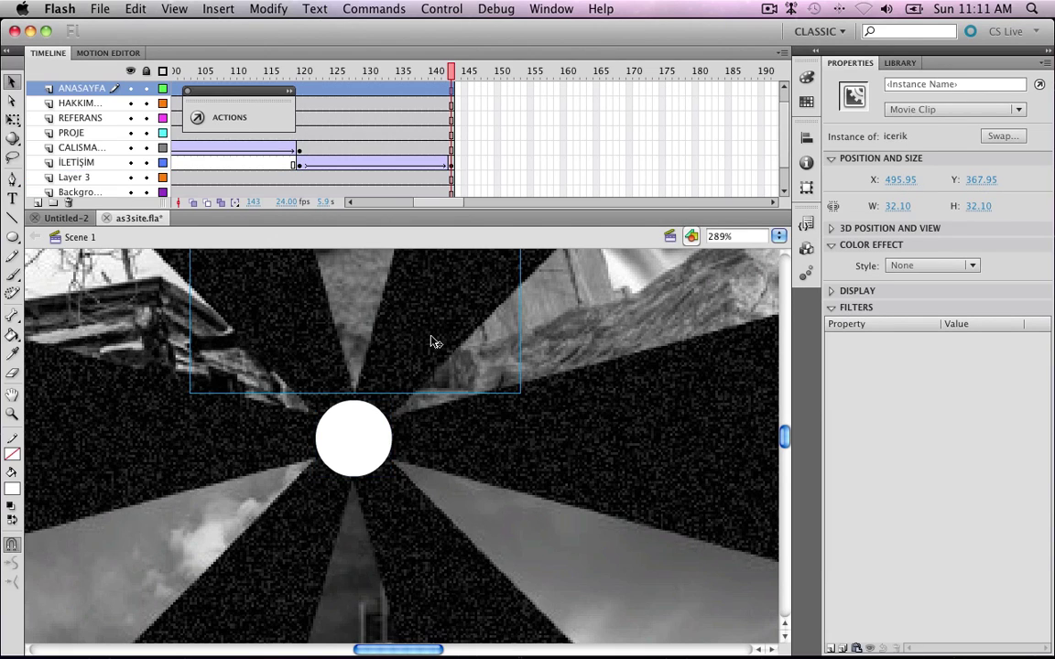
key(super+Return)
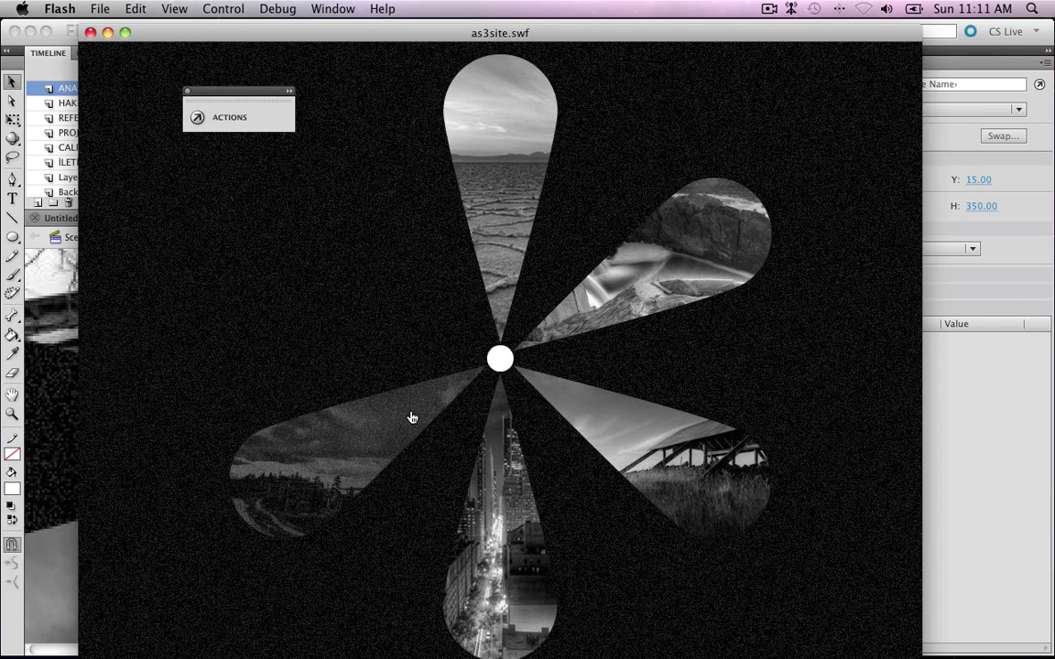
click(90, 32)
Open the icerik movie clip for editing and move the Actions window off its layer's frames
click(376, 452)
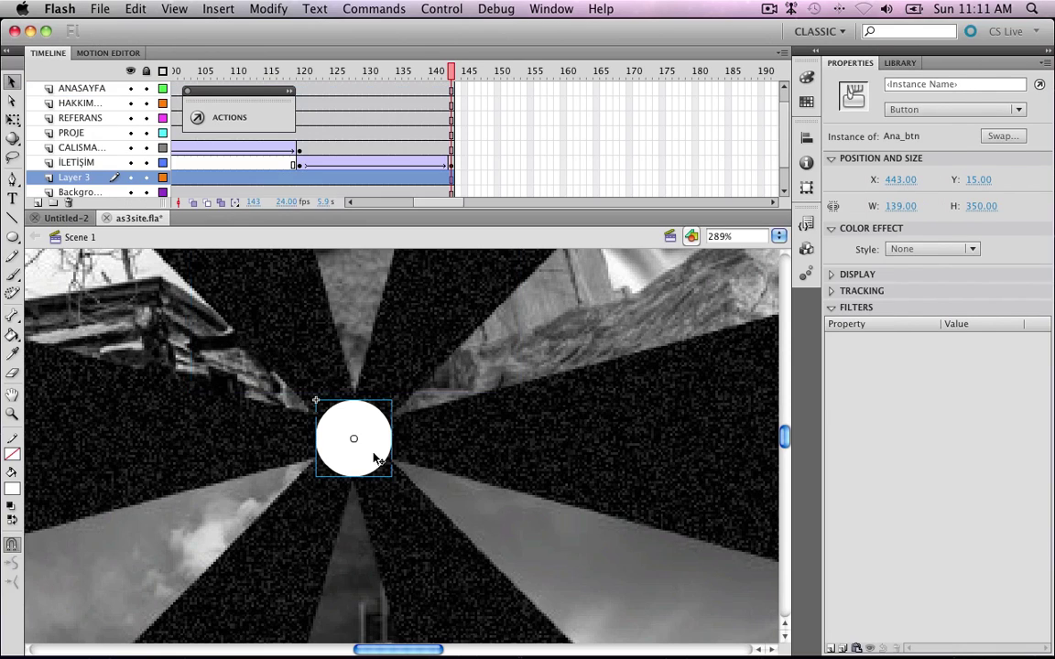
double_click(383, 439)
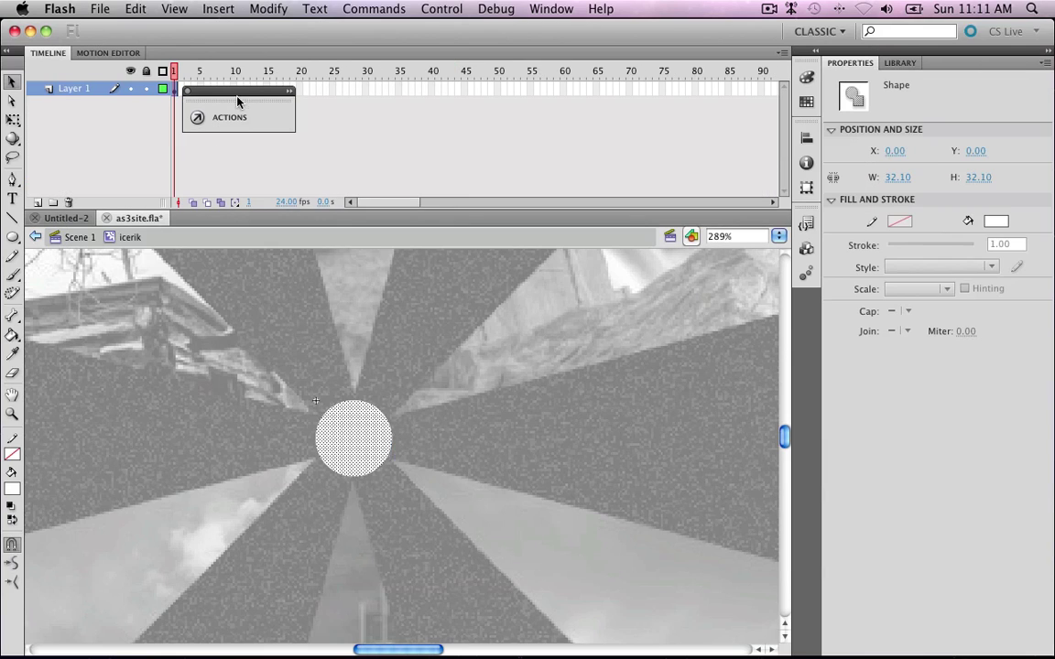
drag(237, 101, 243, 177)
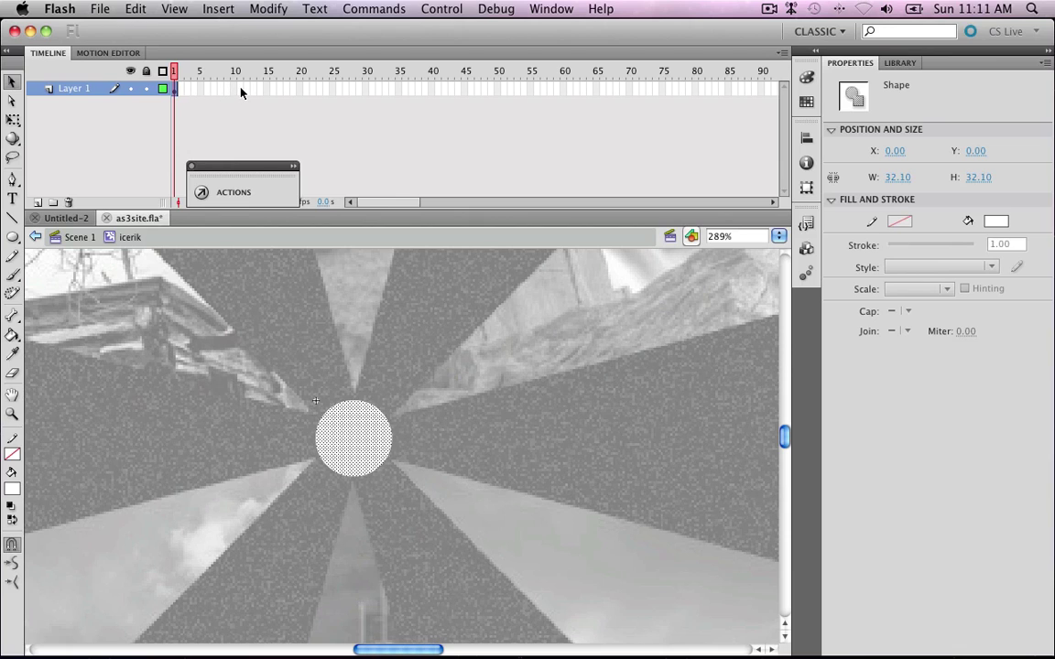
double_click(109, 412)
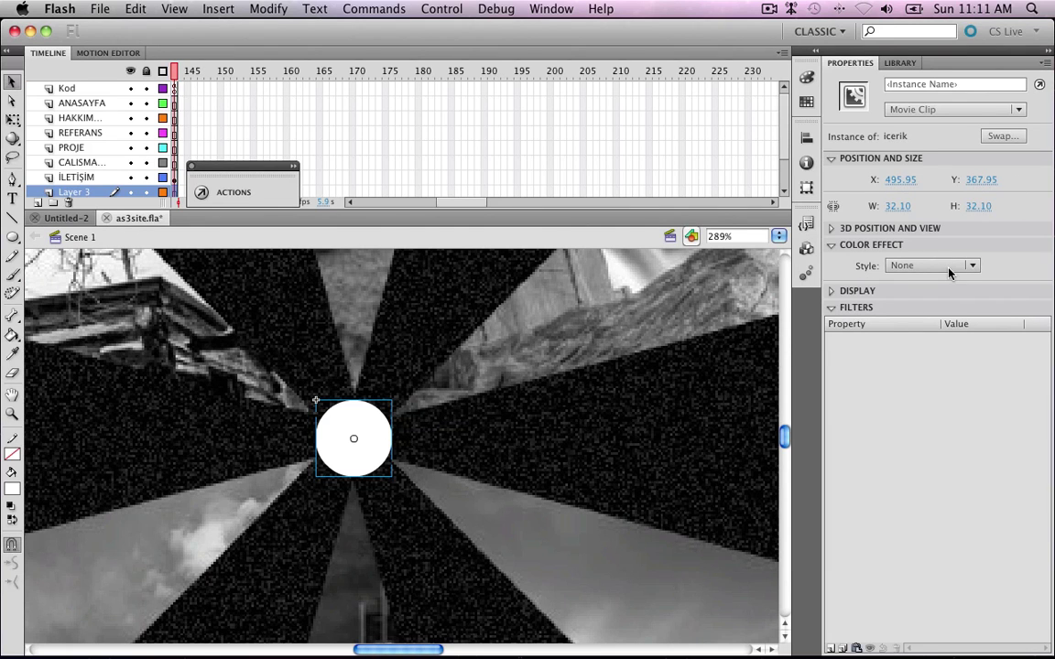
double_click(364, 437)
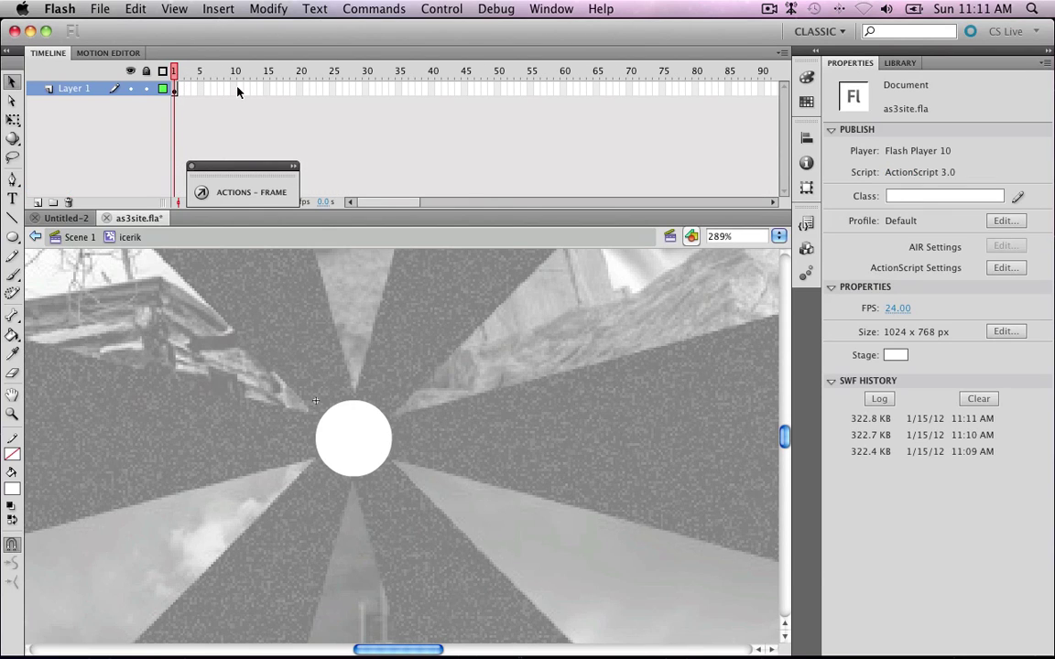
Convert the circle inside icerik to a nested Movie Clip symbol named i0
click(358, 448)
right_click(358, 448)
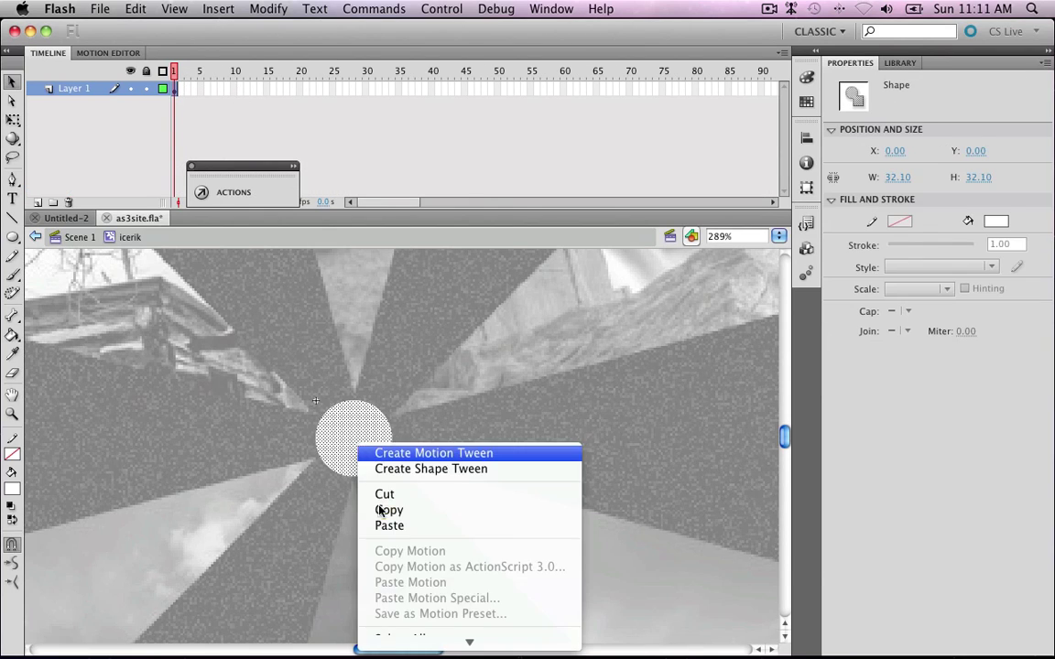
click(390, 639)
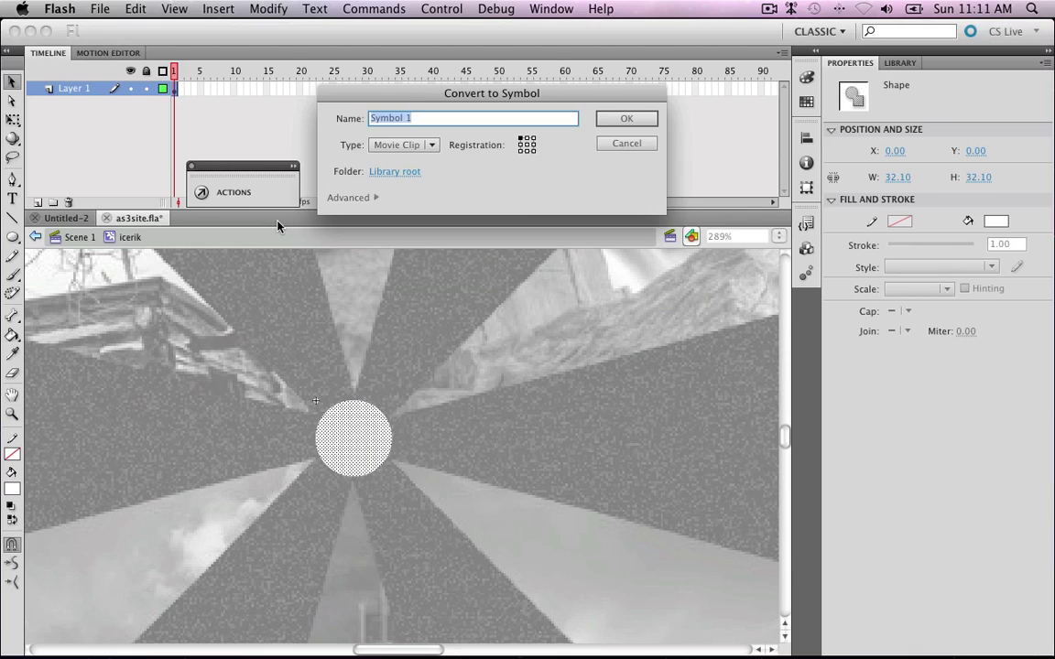
text(i0)
key(Return)
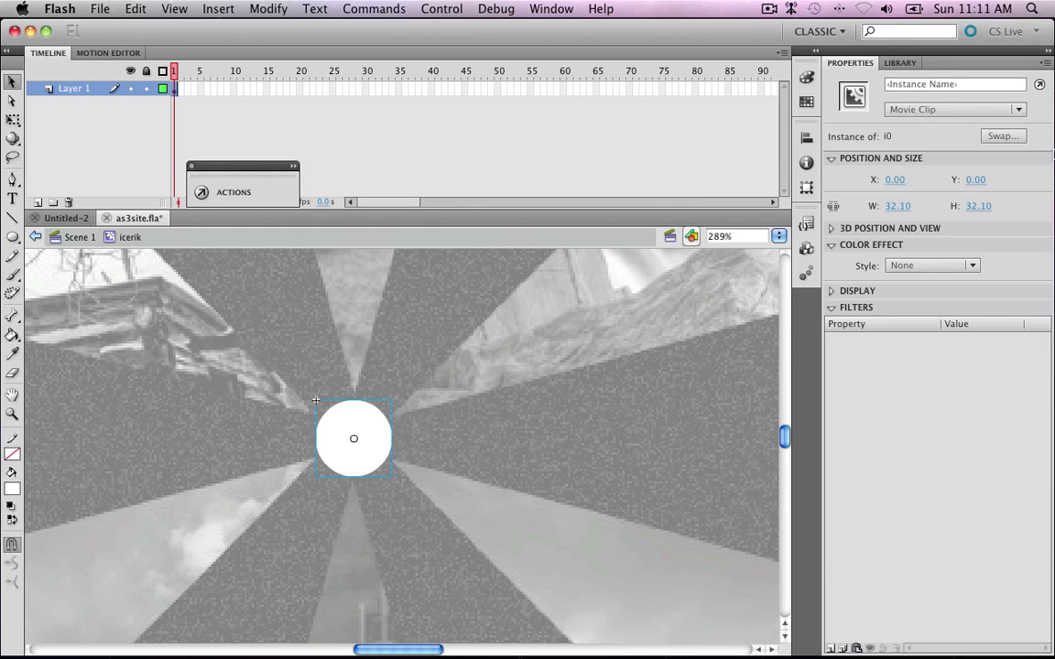
Apply an Alpha color effect of 50% to the i0 instance
click(952, 266)
click(936, 328)
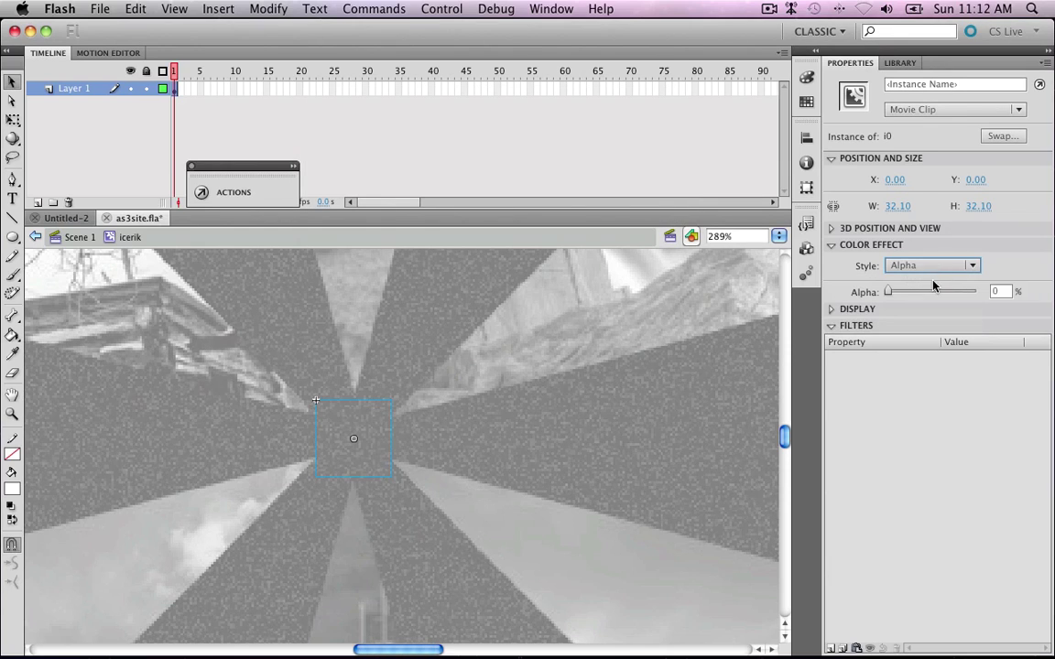
click(998, 290)
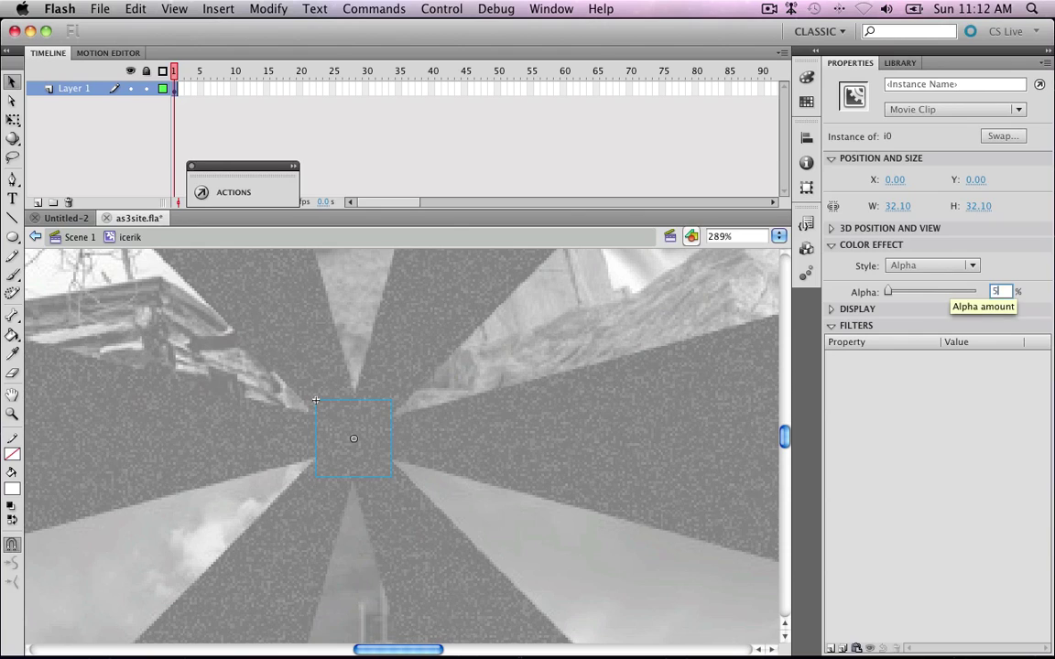
text(50)
key(Return)
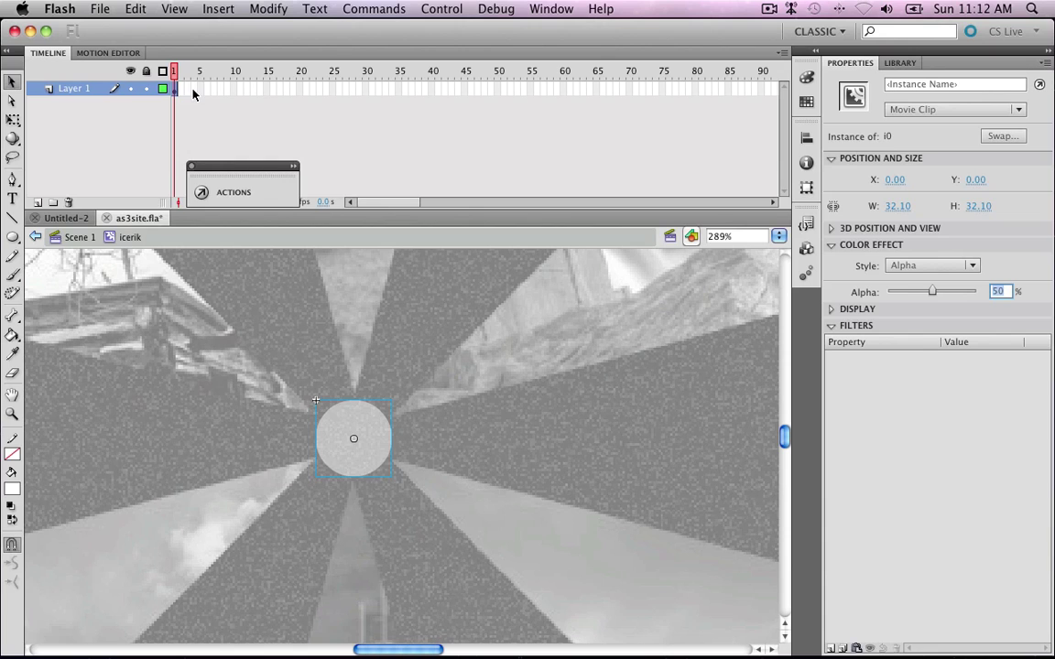
Test the movie with the semi-transparent center circle, moving the Actions window off the petals, and close the preview
key(super+Return)
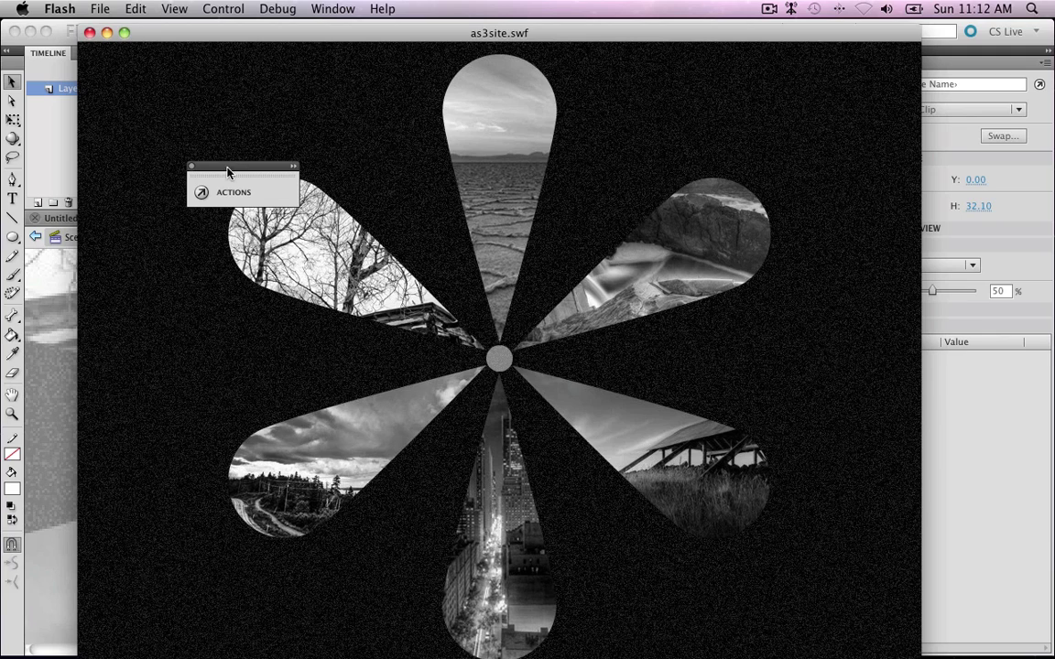
drag(227, 169, 165, 88)
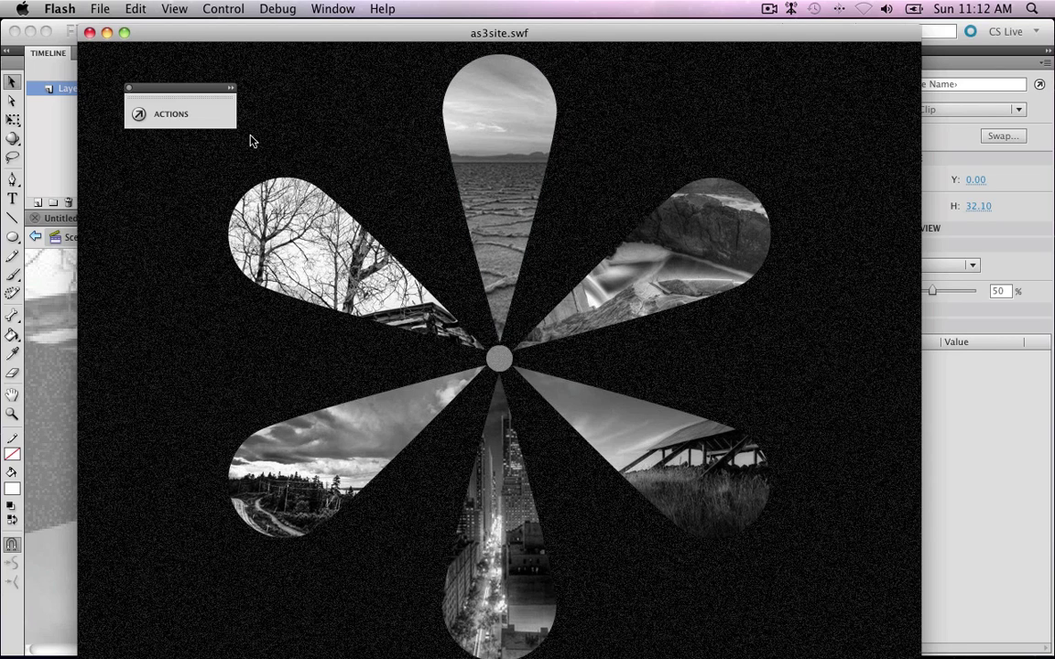
click(89, 32)
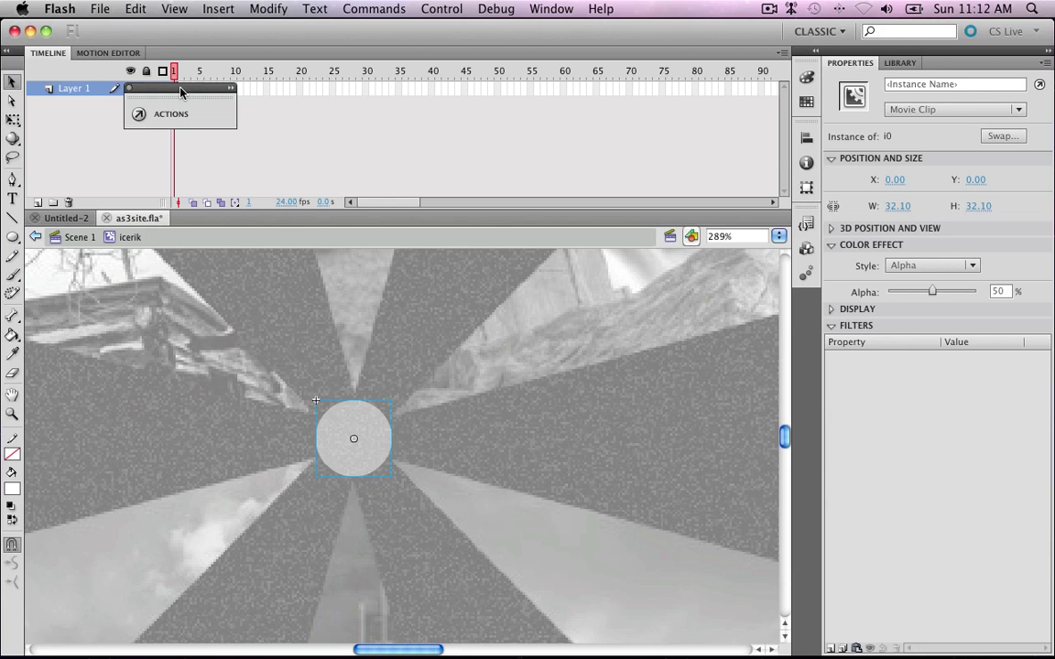
Clear the Actions window from the timeline, insert a keyframe at frame 2 of icerik's Layer 1, and select its circle
drag(161, 87, 85, 430)
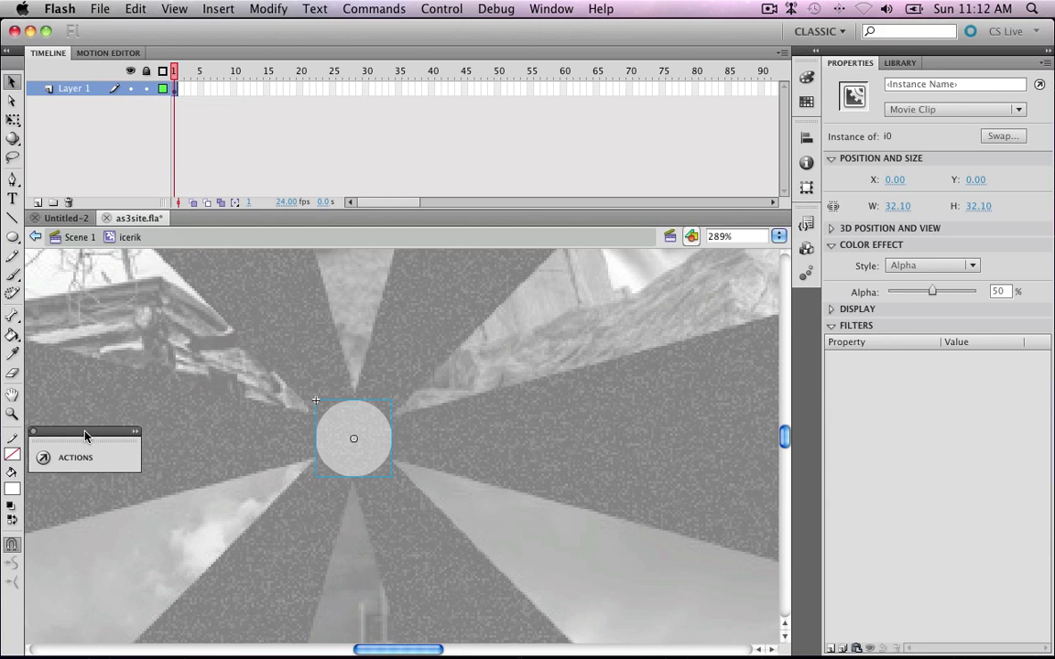
click(180, 89)
right_click(180, 89)
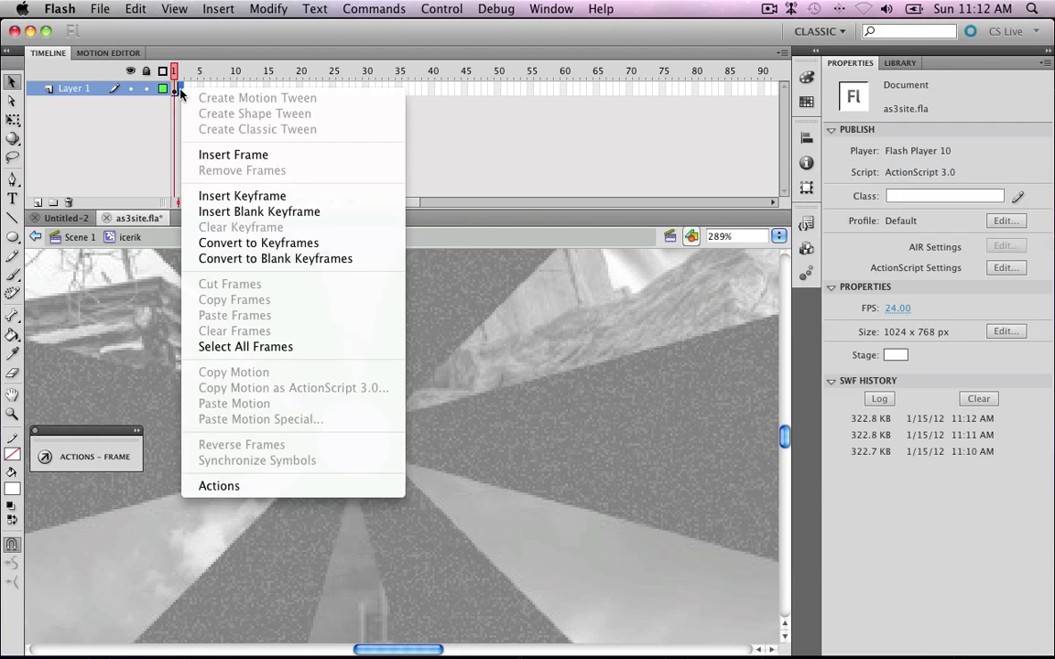
click(226, 201)
click(383, 430)
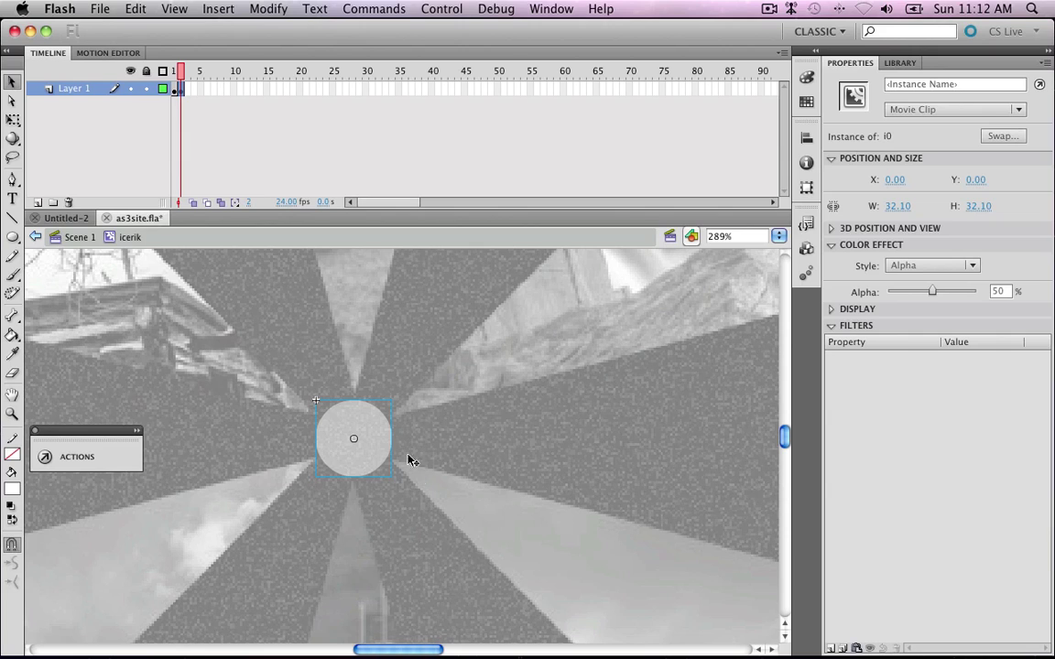
Duplicate the i0 symbol in the library as a Movie Clip named i1
click(899, 62)
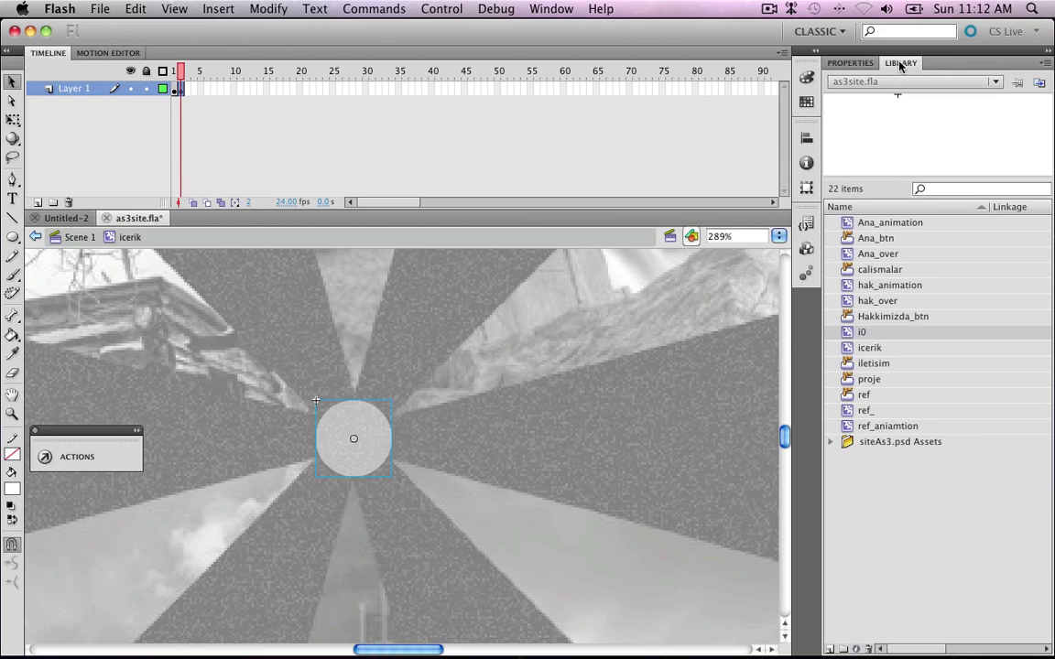
right_click(871, 331)
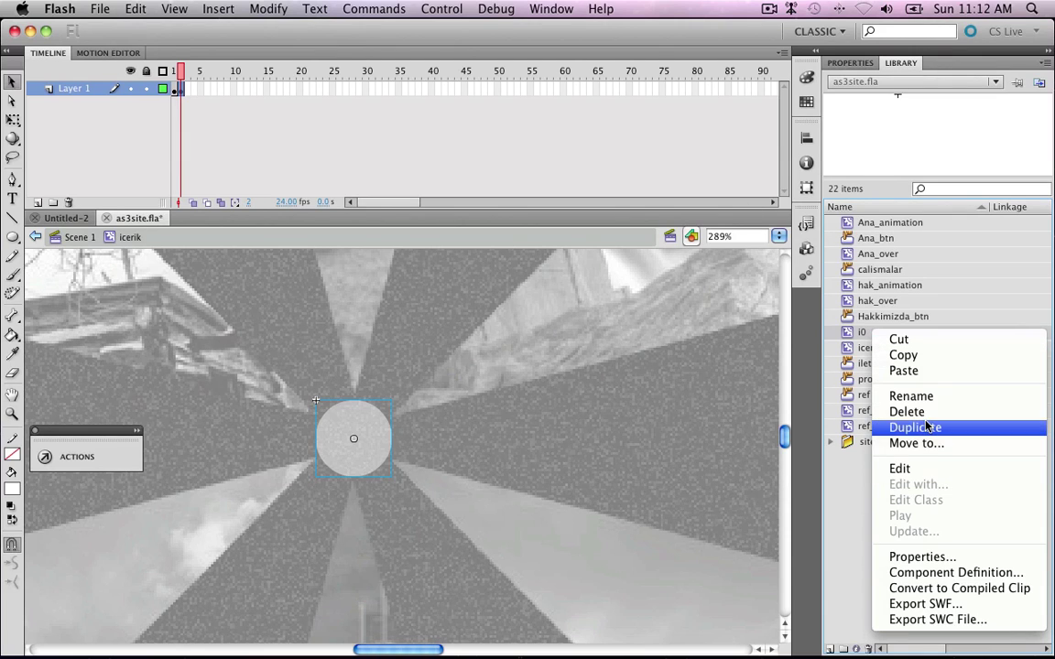
click(916, 428)
click(449, 120)
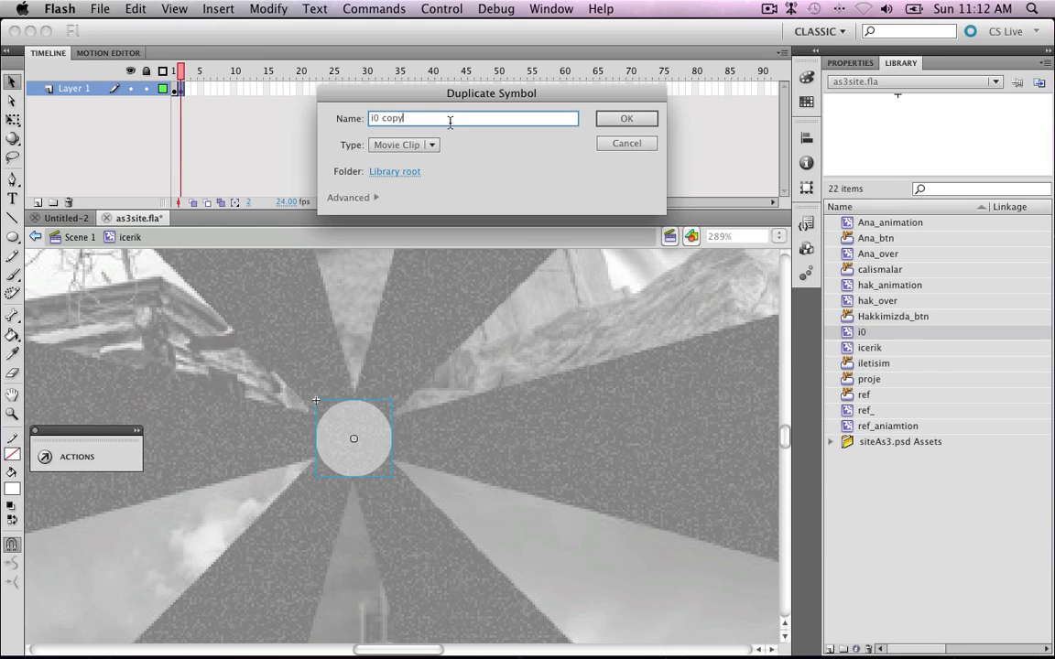
key(BackSpace)
key(BackSpace)
key(BackSpace)
key(BackSpace)
key(BackSpace)
key(Return)
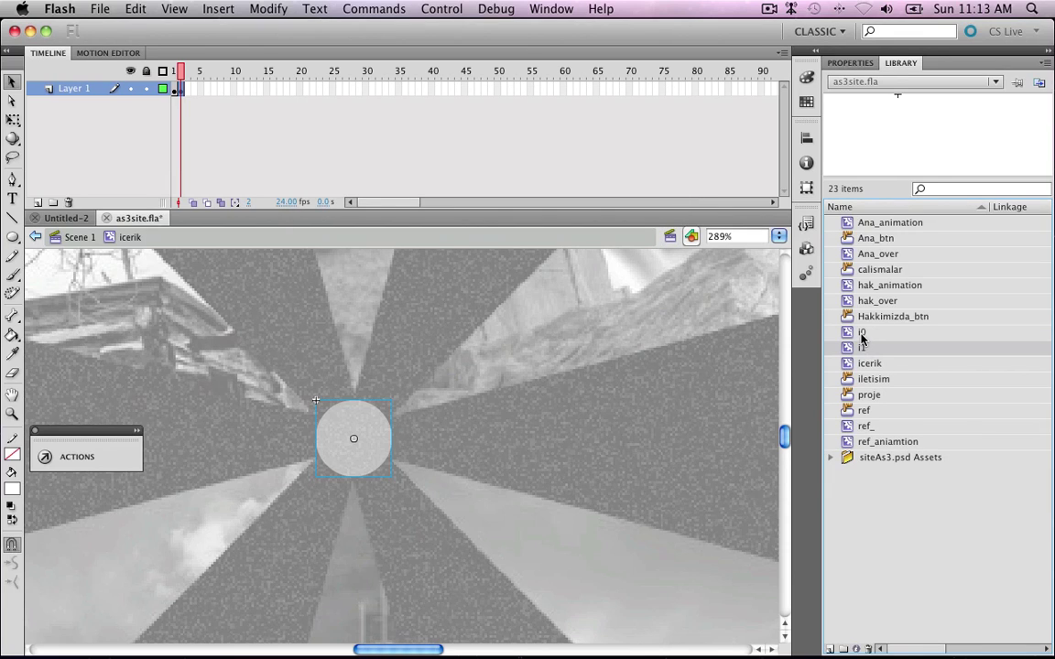
Swap the selected circle instance at frame 2 of icerik for the i1 symbol
click(850, 62)
click(1003, 135)
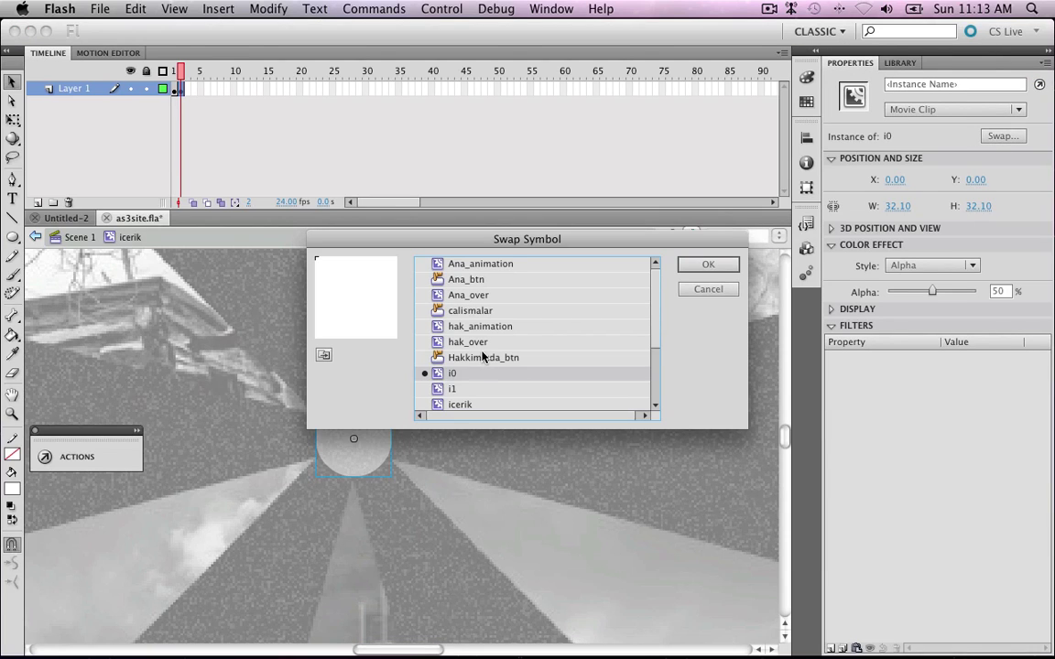
click(476, 388)
click(707, 266)
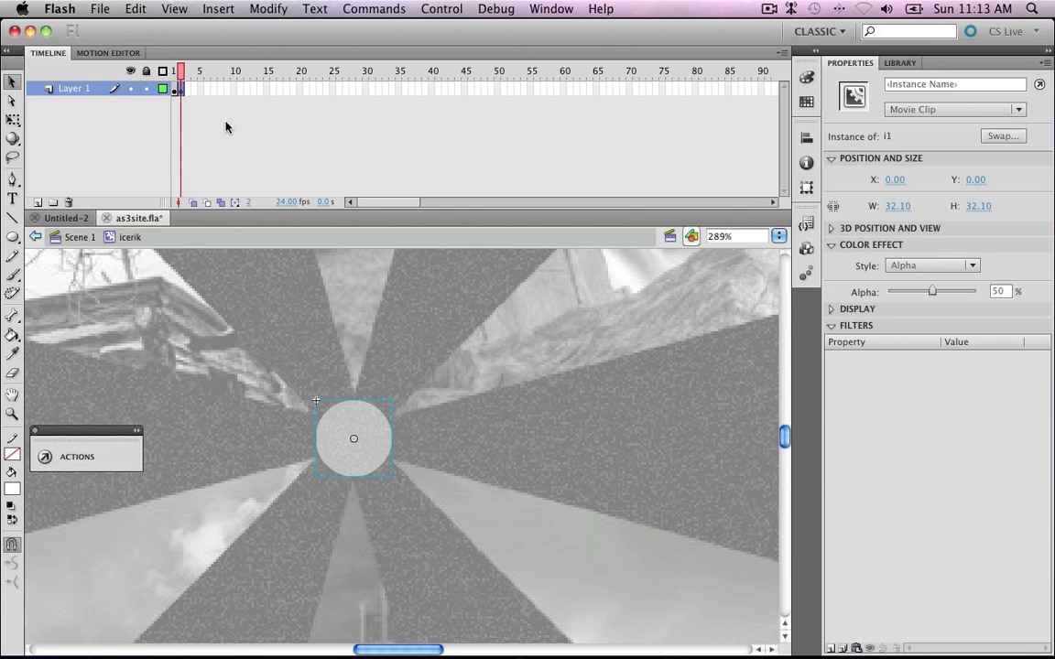
double_click(387, 428)
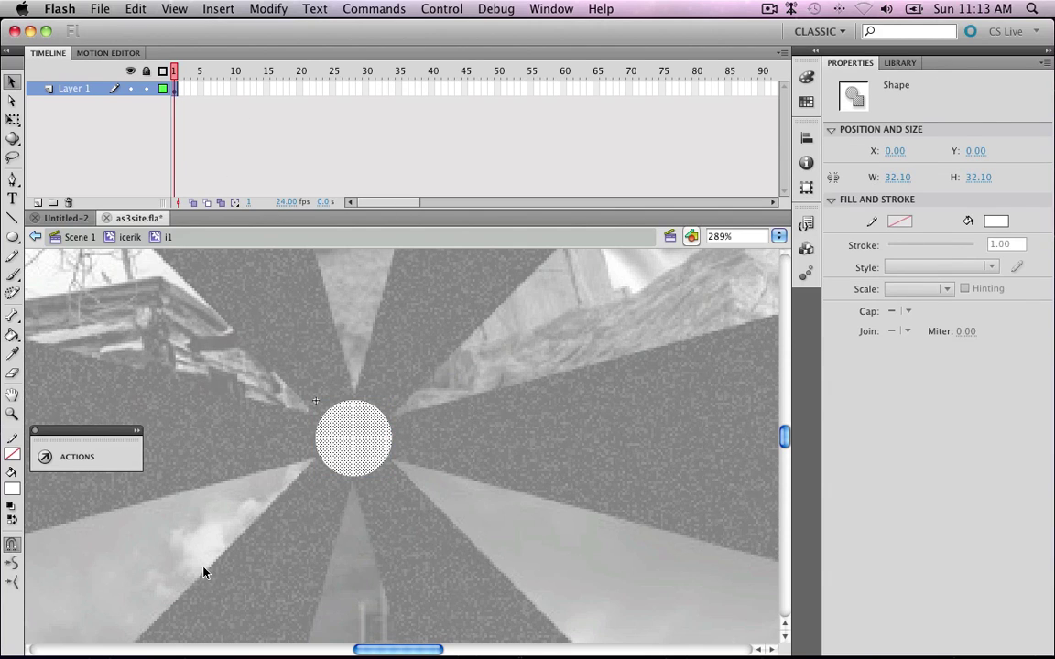
double_click(216, 405)
click(179, 89)
click(174, 89)
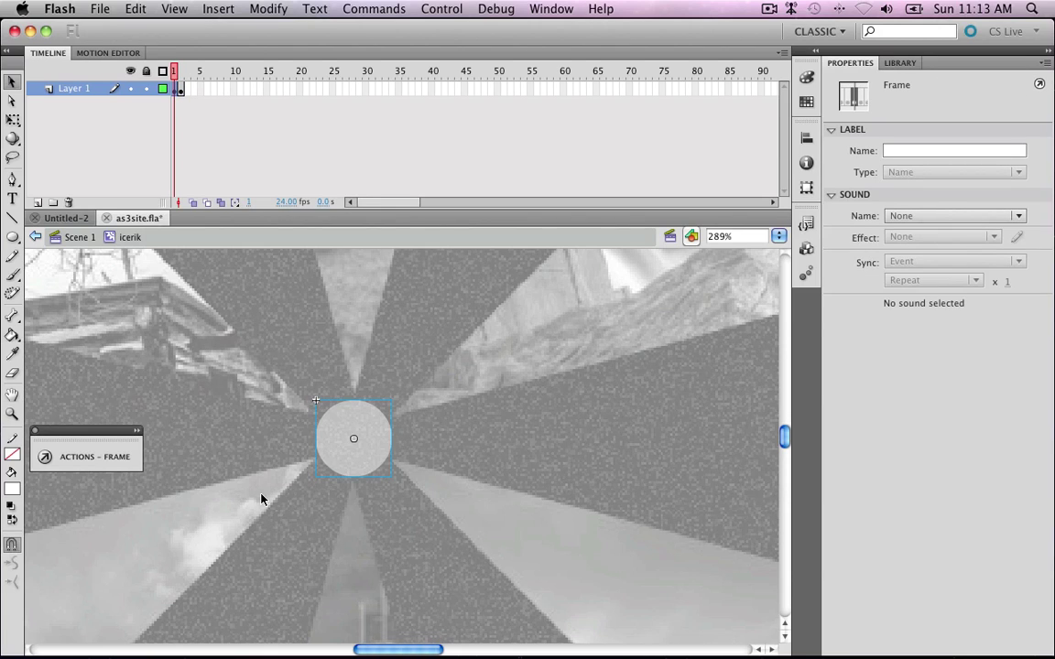
click(181, 90)
Open the i1 clip for editing and insert keyframes at frames 30 and 60 of Layer 1
double_click(347, 461)
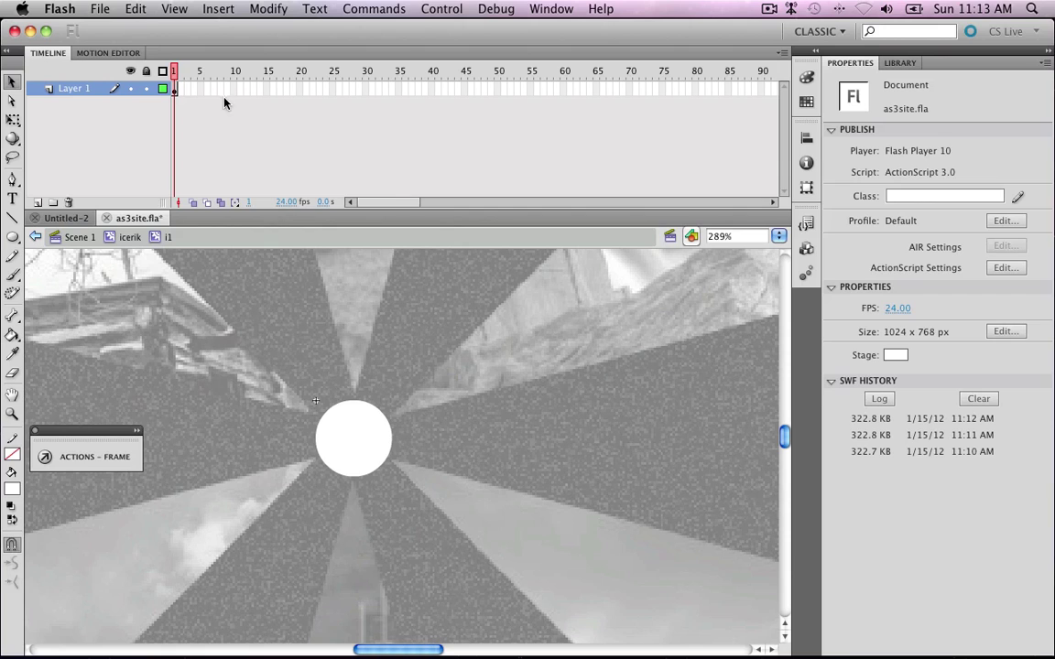
click(372, 455)
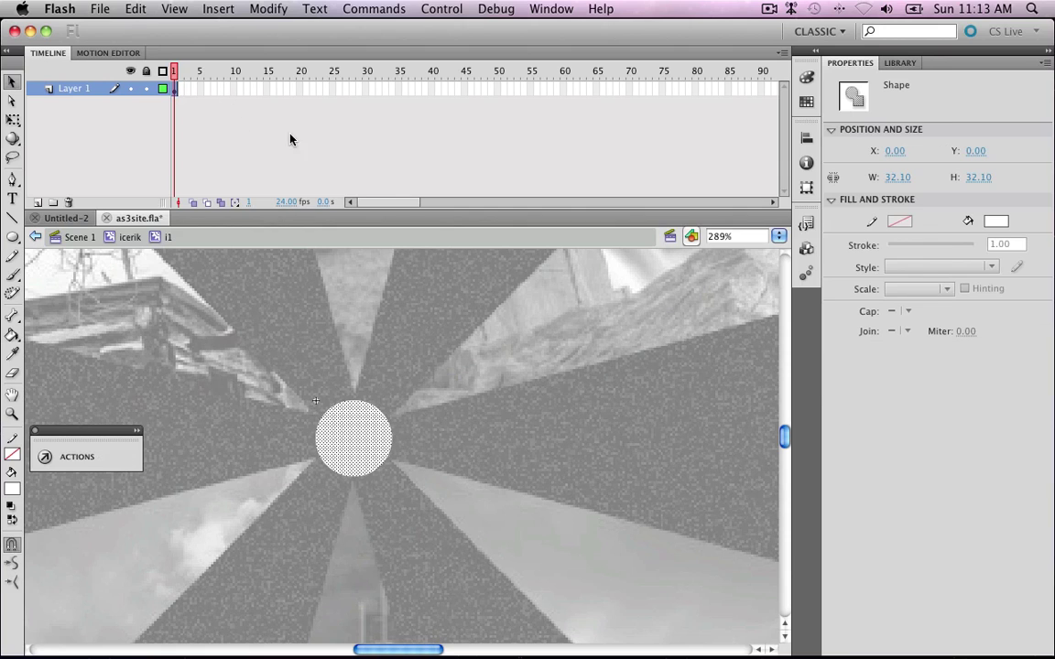
click(368, 88)
right_click(368, 89)
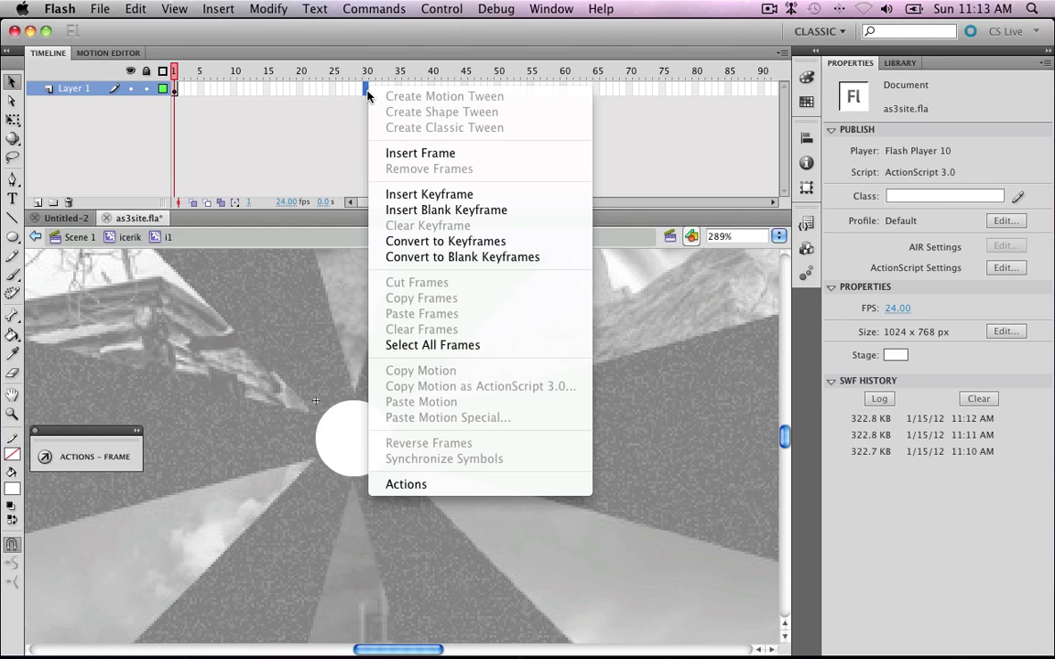
click(361, 188)
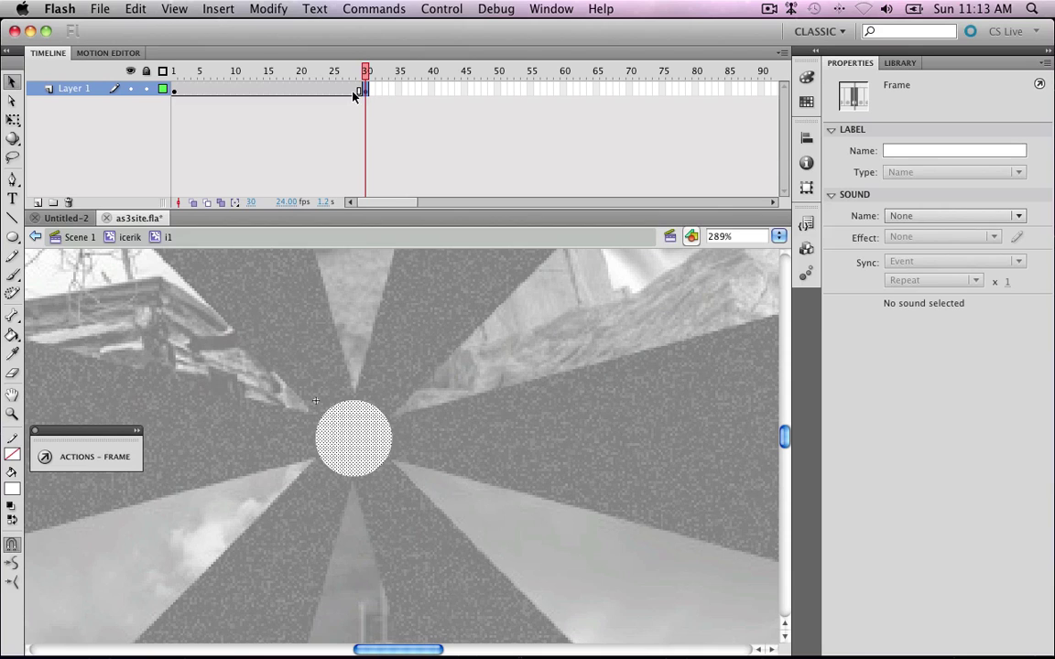
drag(391, 202, 407, 202)
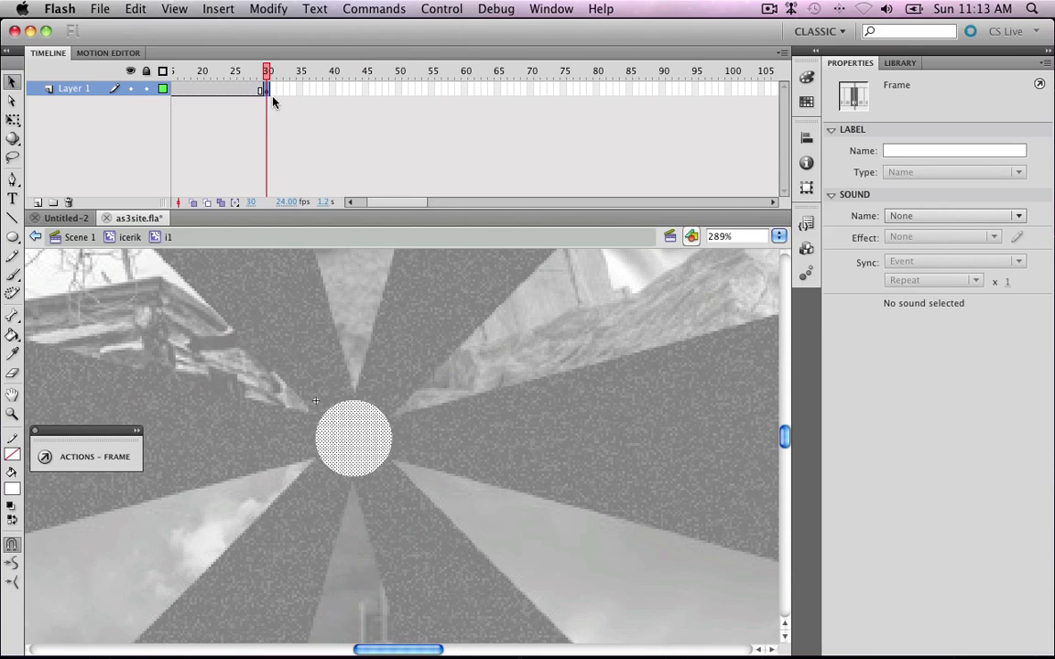
right_click(465, 89)
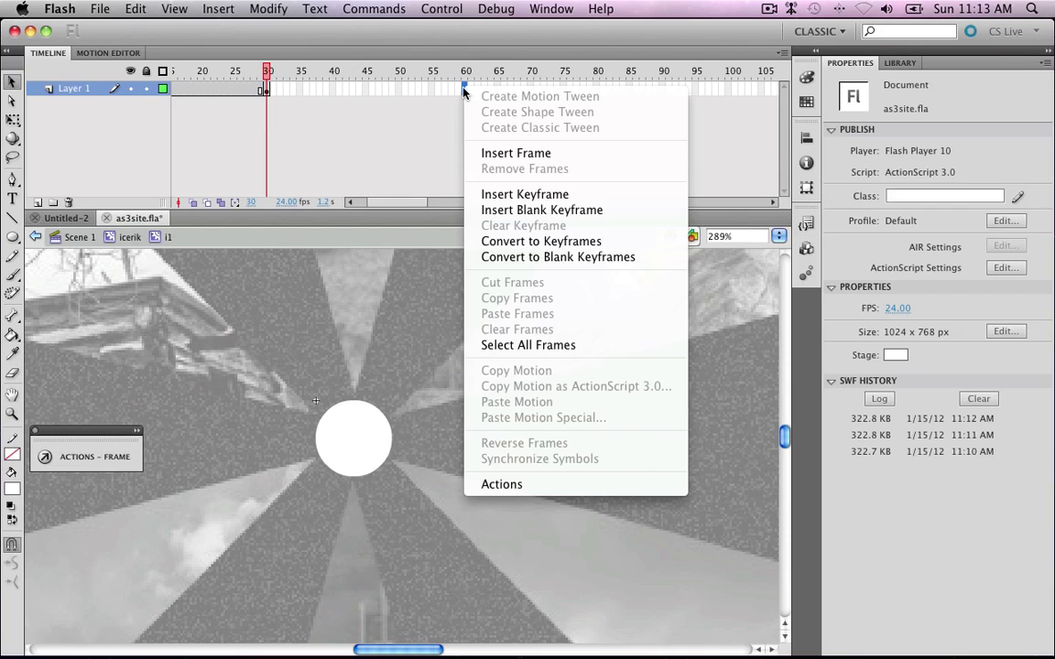
click(501, 195)
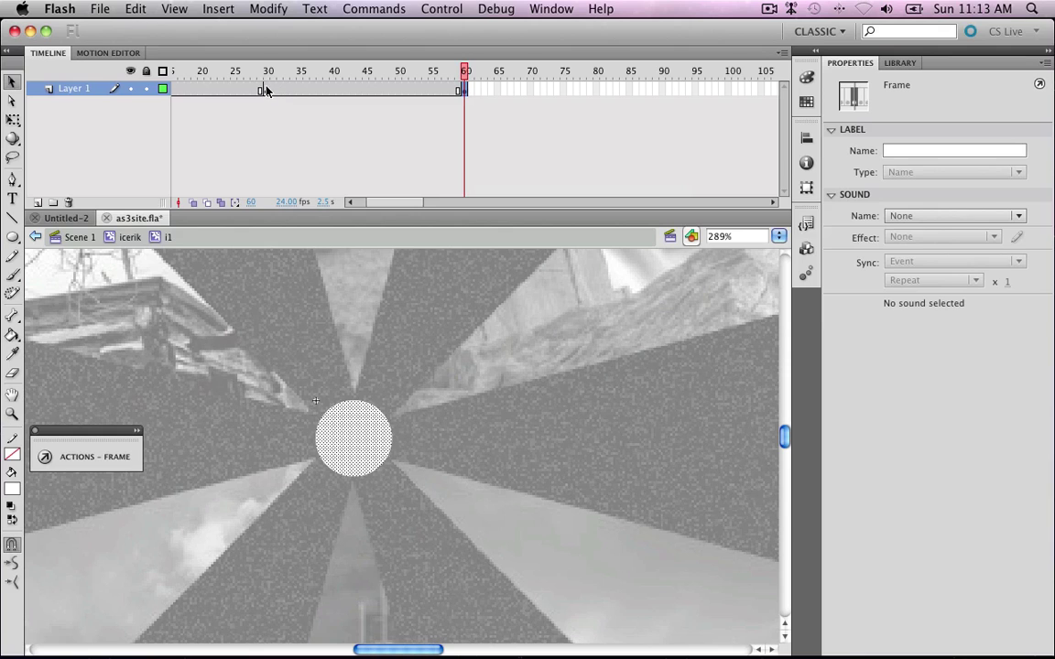
Enlarge the circle at frame 30 of i1 proportionally about its center with Free Transform to about 531 px wide
click(264, 90)
click(359, 443)
key(q)
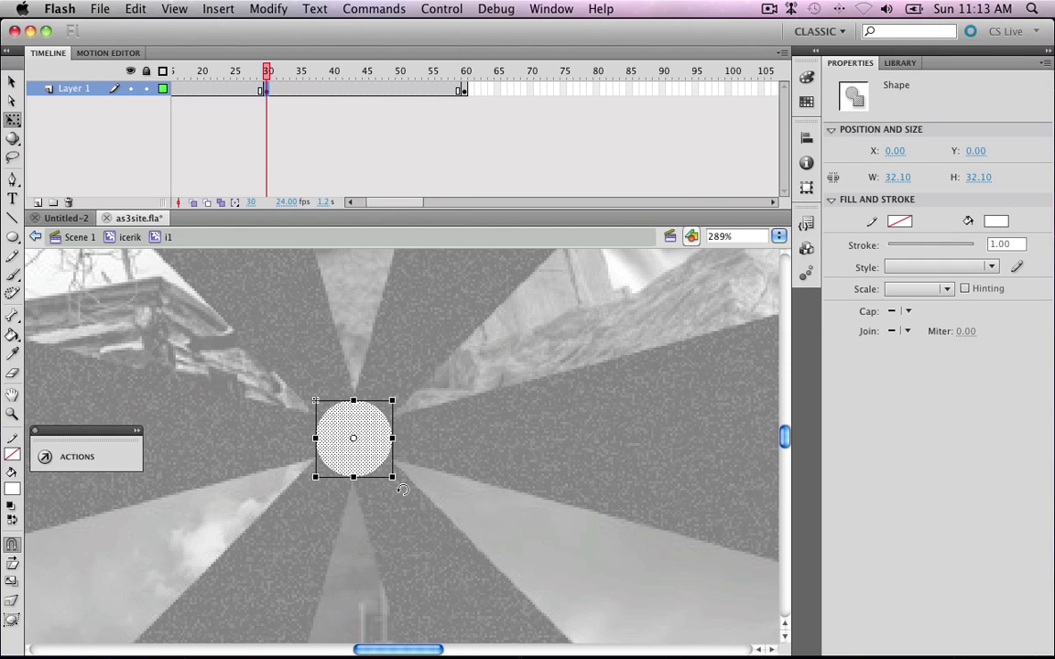
drag(393, 477, 728, 656)
scroll(485, 498, down, 3)
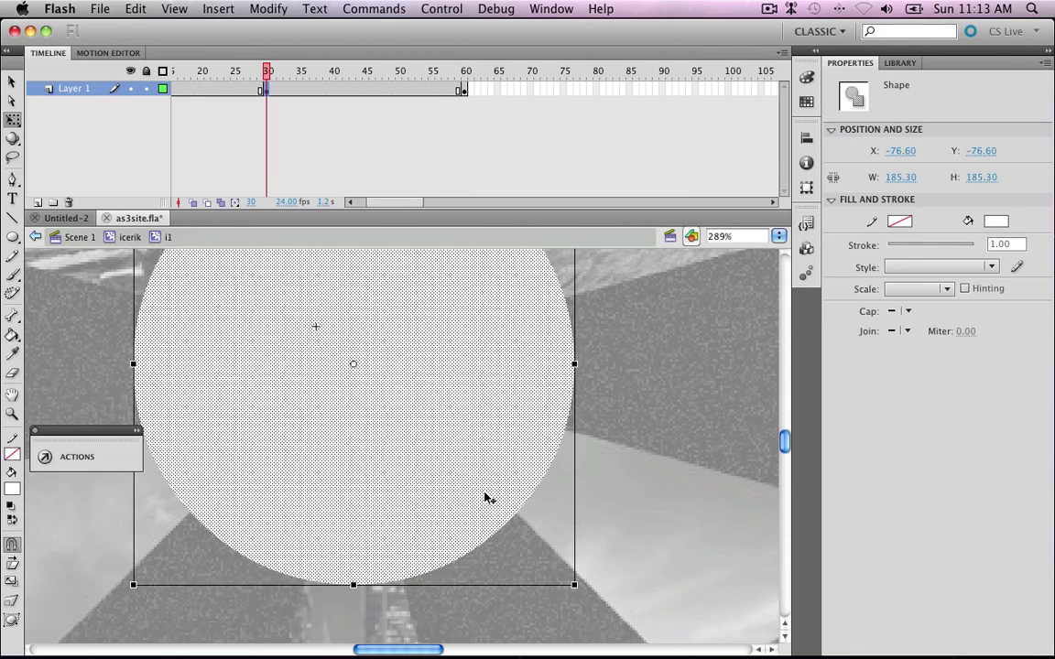
click(778, 236)
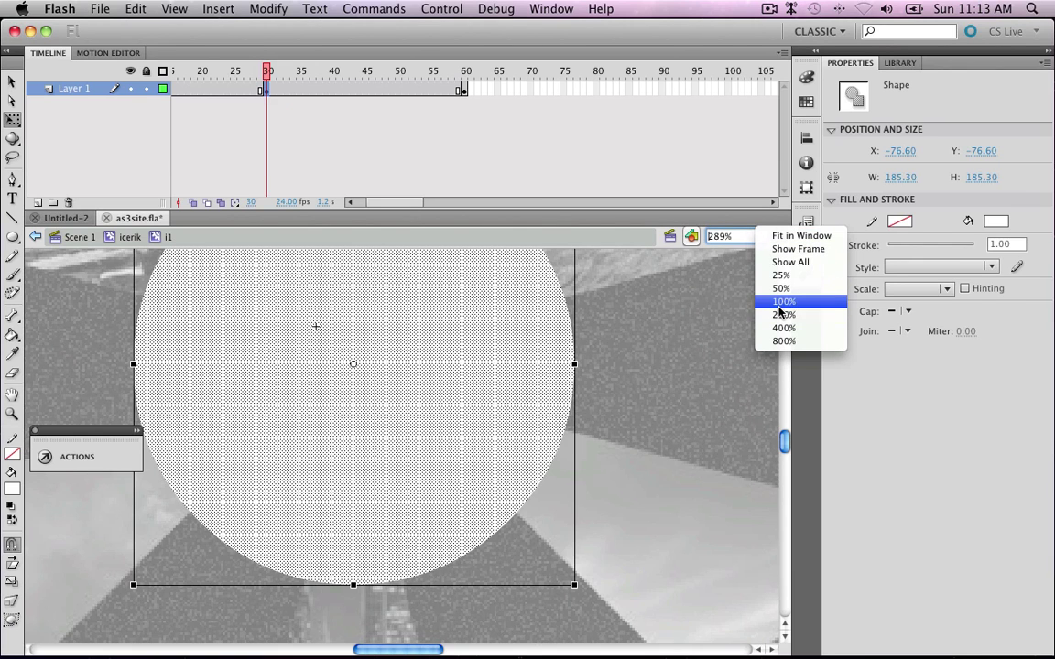
click(783, 301)
drag(463, 491, 657, 632)
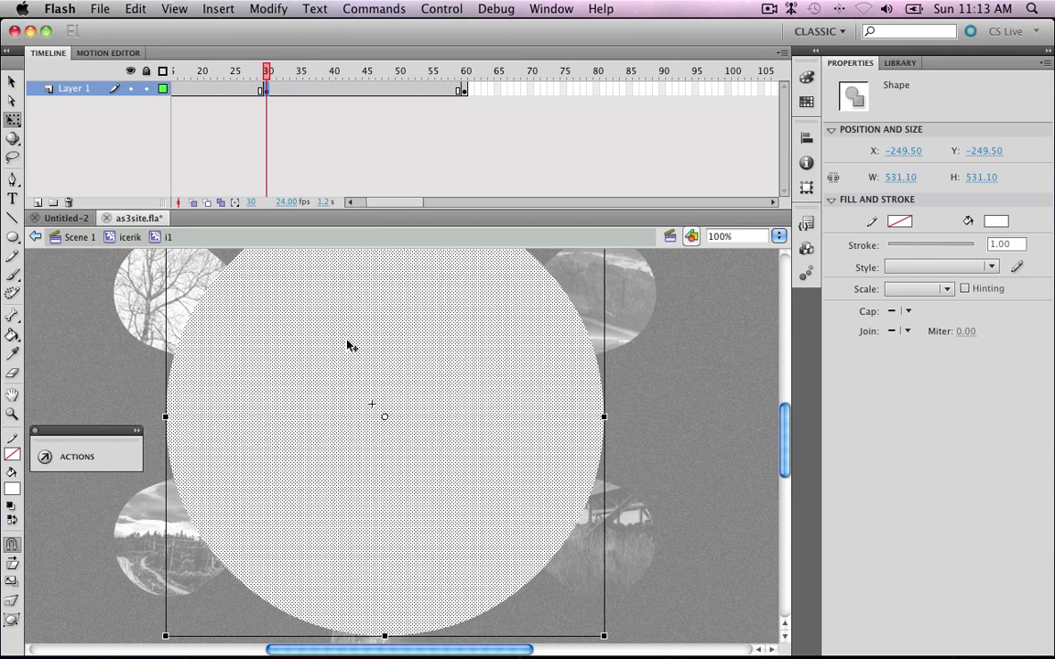
Try a classic tween between frames 1 and 30 of i1's Layer 1 and undo it
drag(404, 203, 329, 205)
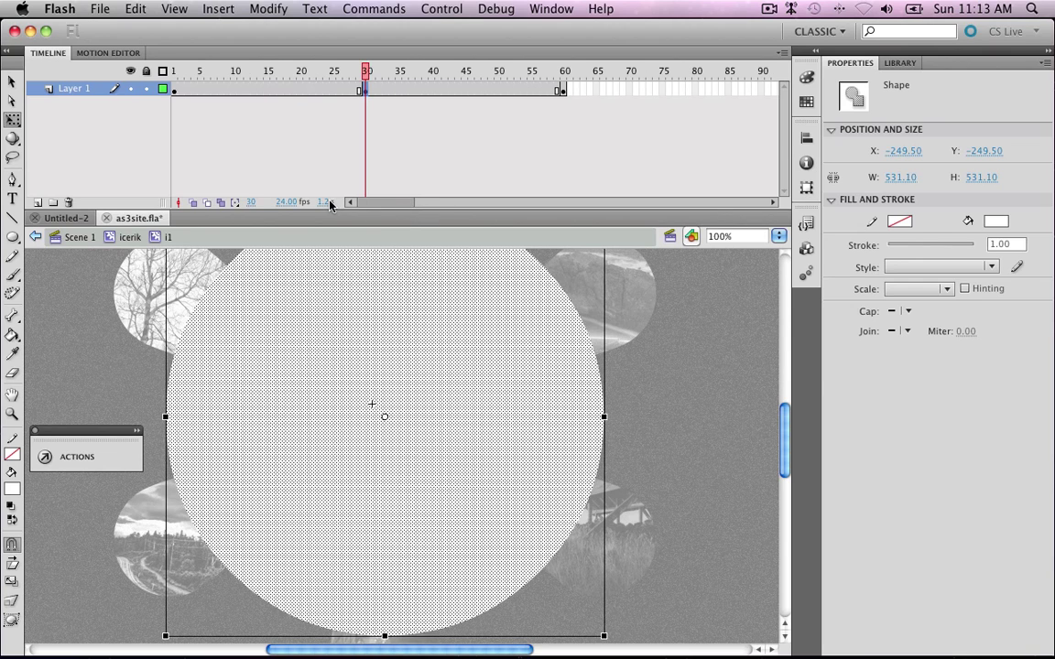
click(294, 89)
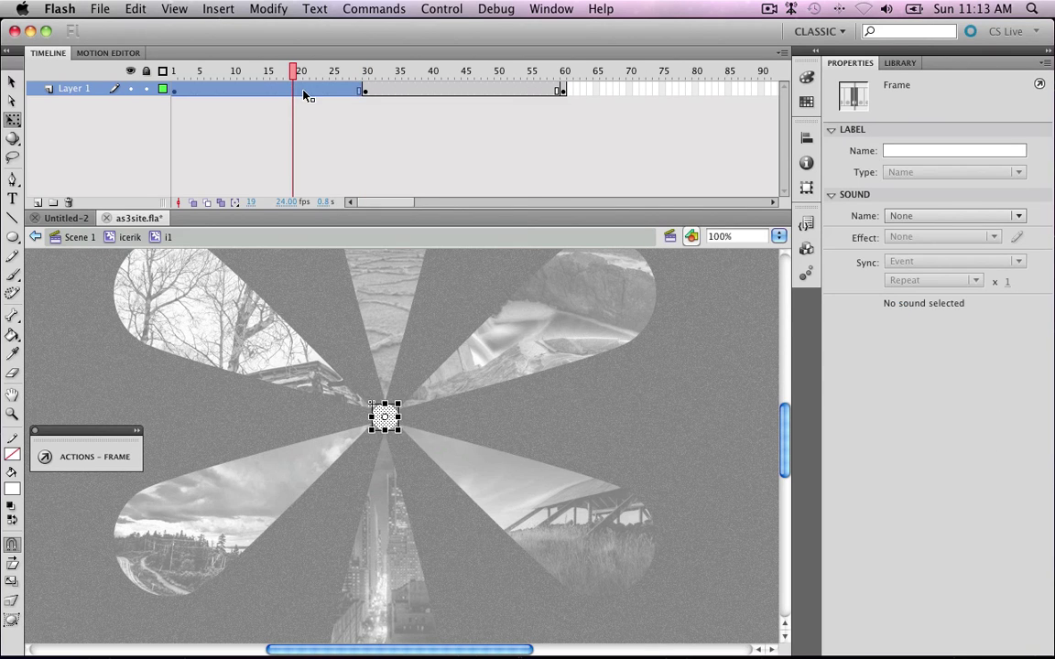
right_click(304, 92)
click(322, 129)
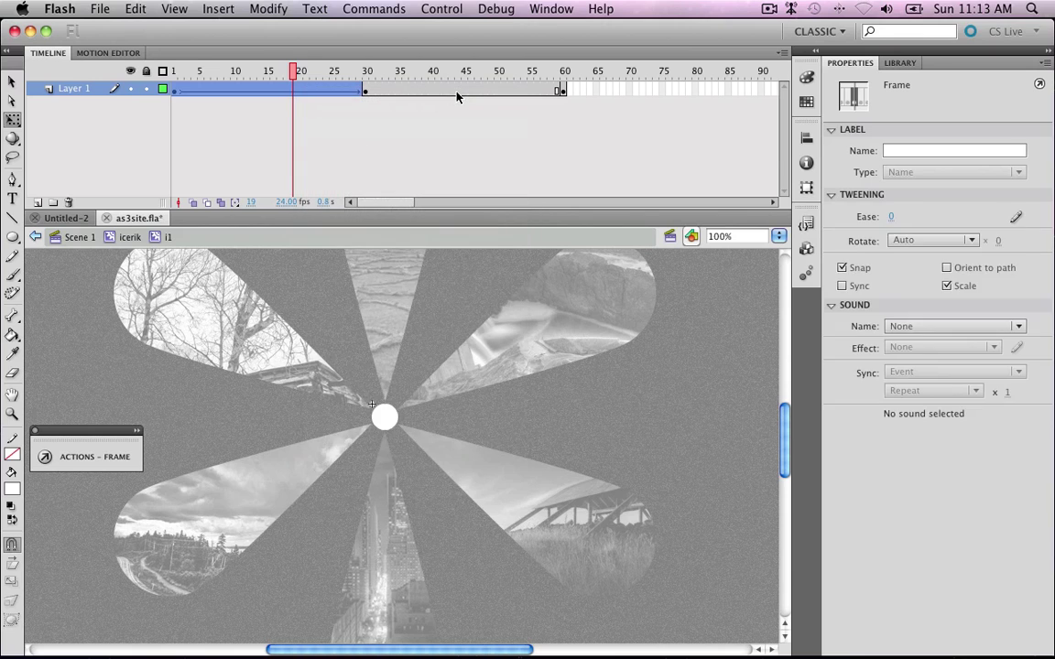
click(458, 92)
key(super+z)
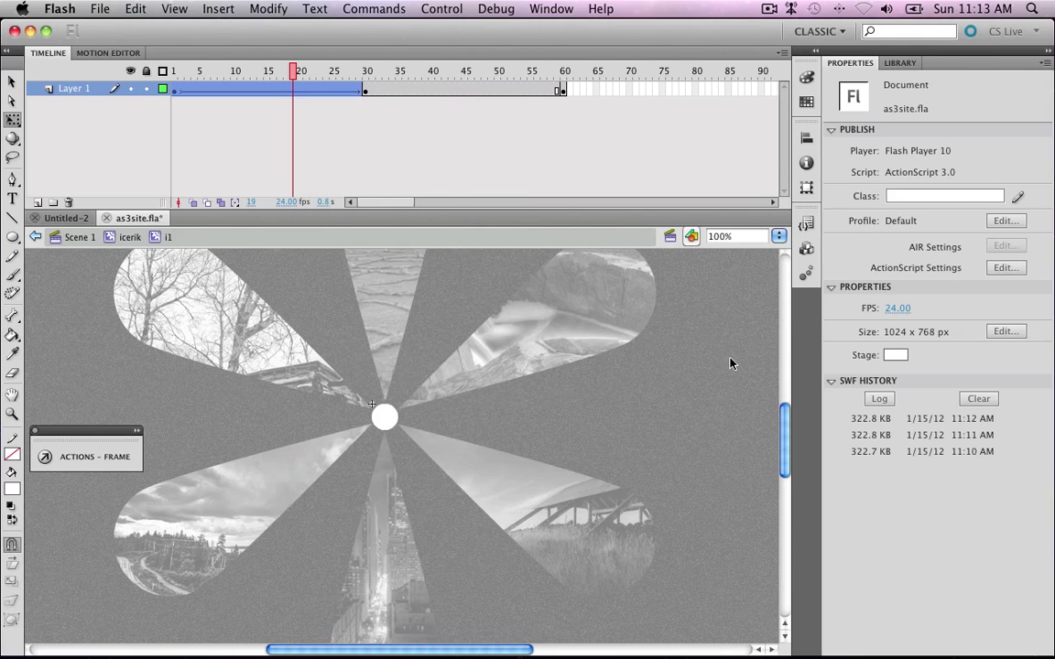
key(super+z)
Create shape tweens between frames 1 and 30 and between frames 30 and 60 of i1's Layer 1
right_click(309, 89)
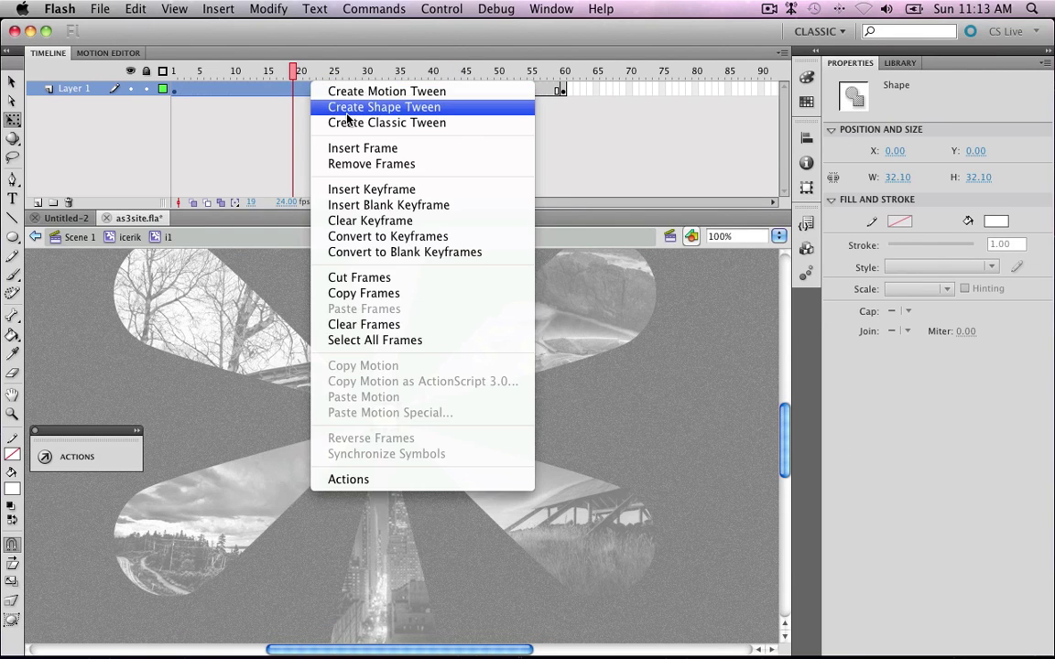
click(315, 107)
click(446, 90)
right_click(445, 90)
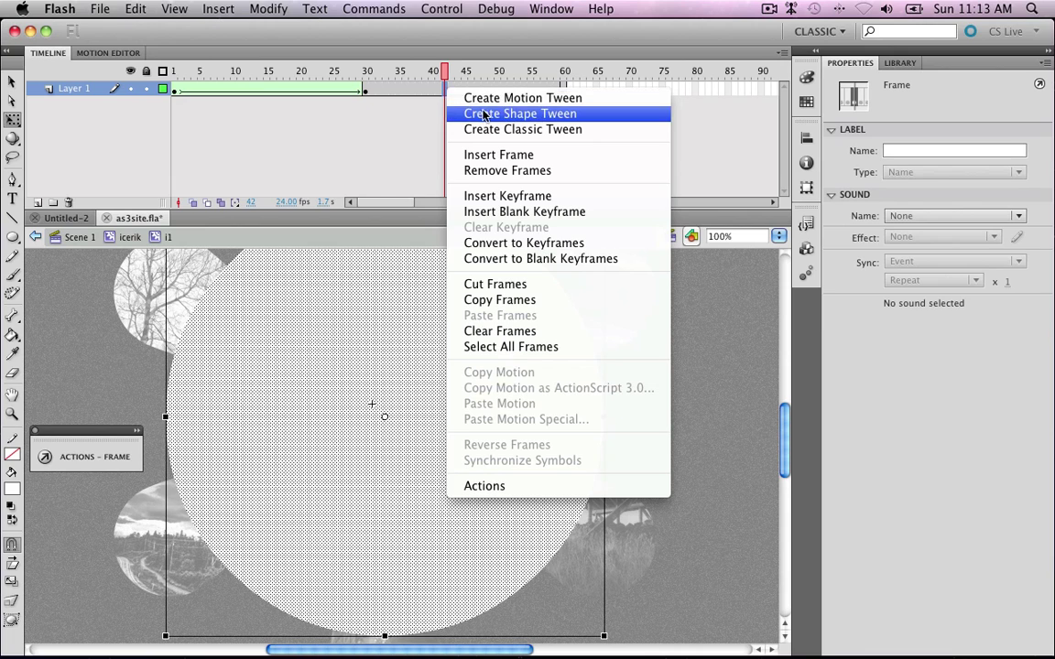
click(476, 106)
Scrub through the i1 timeline, viewing the stage at 50%, to examine how the circle scales across both tweens
click(337, 89)
drag(272, 85, 365, 89)
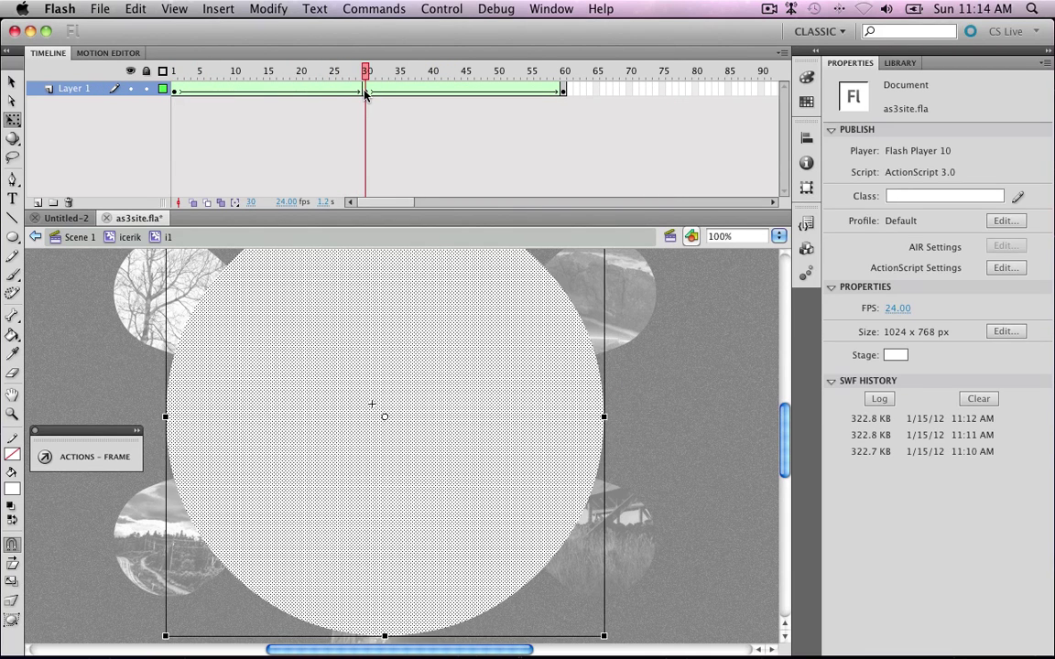
click(647, 309)
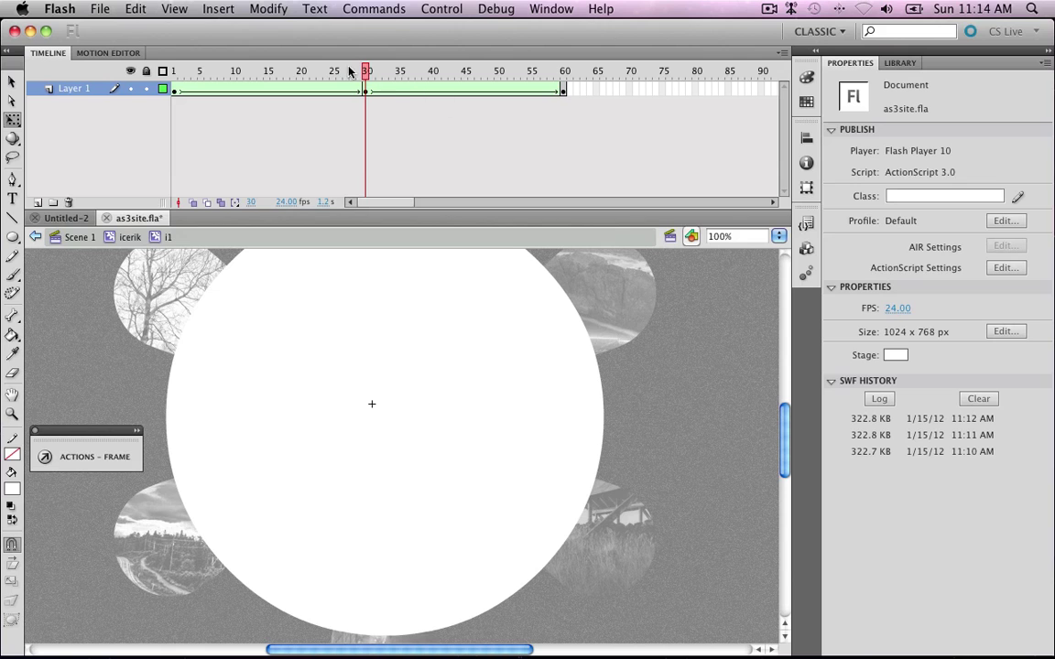
drag(365, 72, 605, 88)
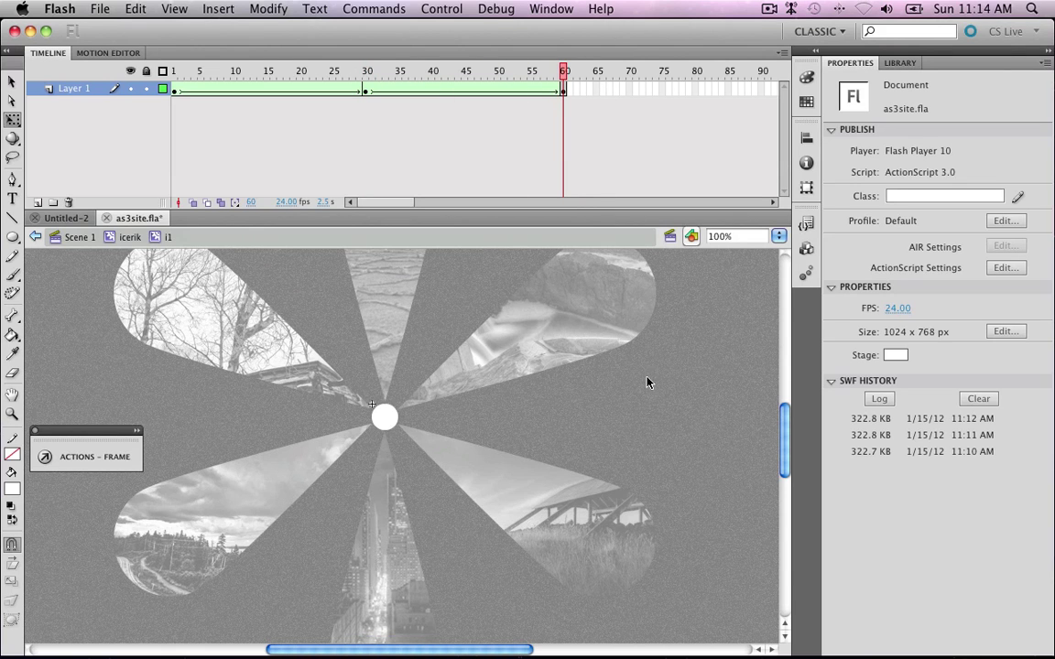
scroll(646, 382, up, 5)
click(780, 240)
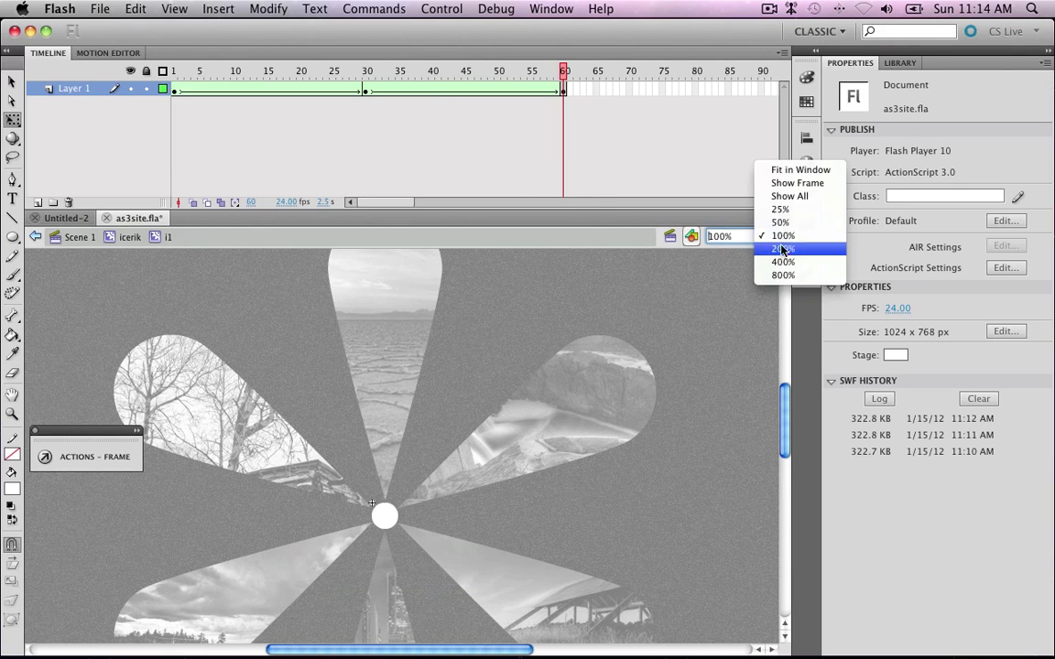
click(771, 229)
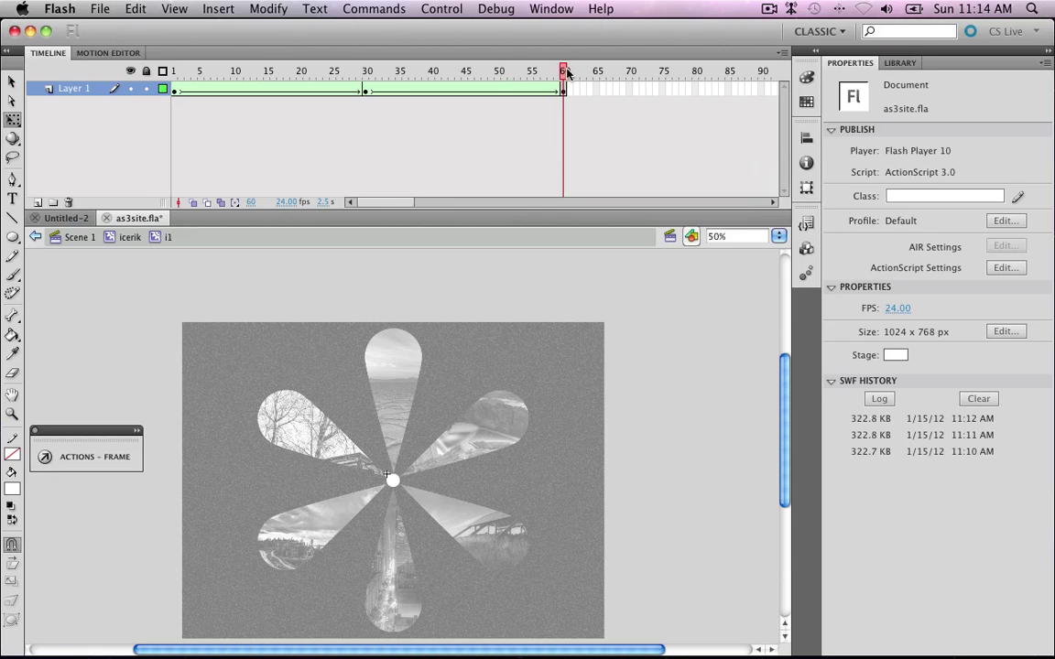
drag(513, 70, 365, 70)
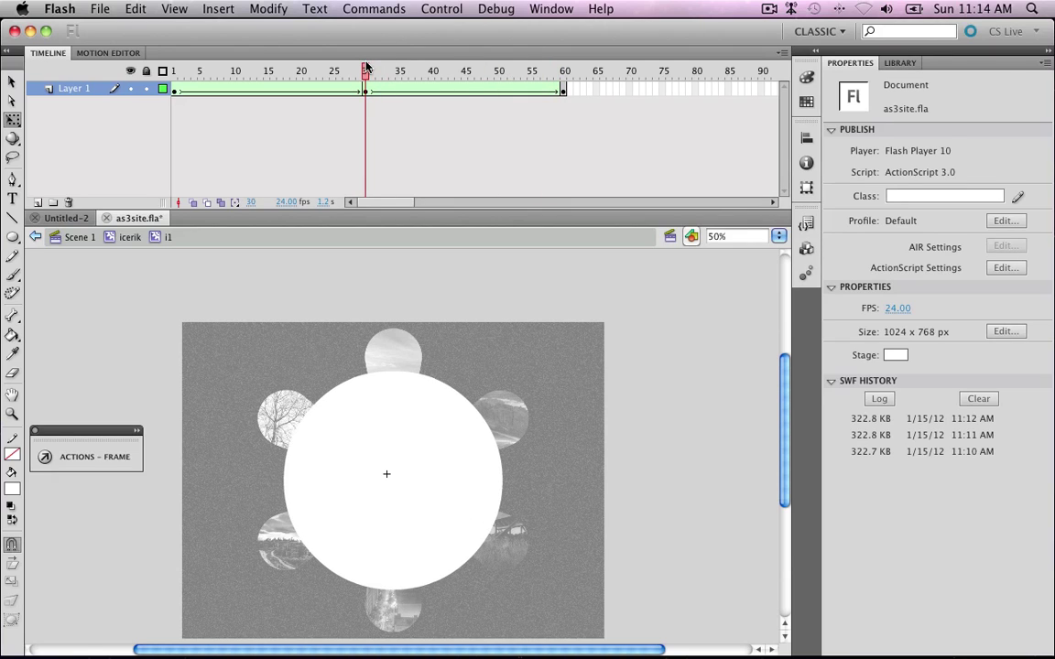
Add a new layer above Layer 1 in i1, insert keyframes at frames 30 and 31, and select frame 30
click(38, 203)
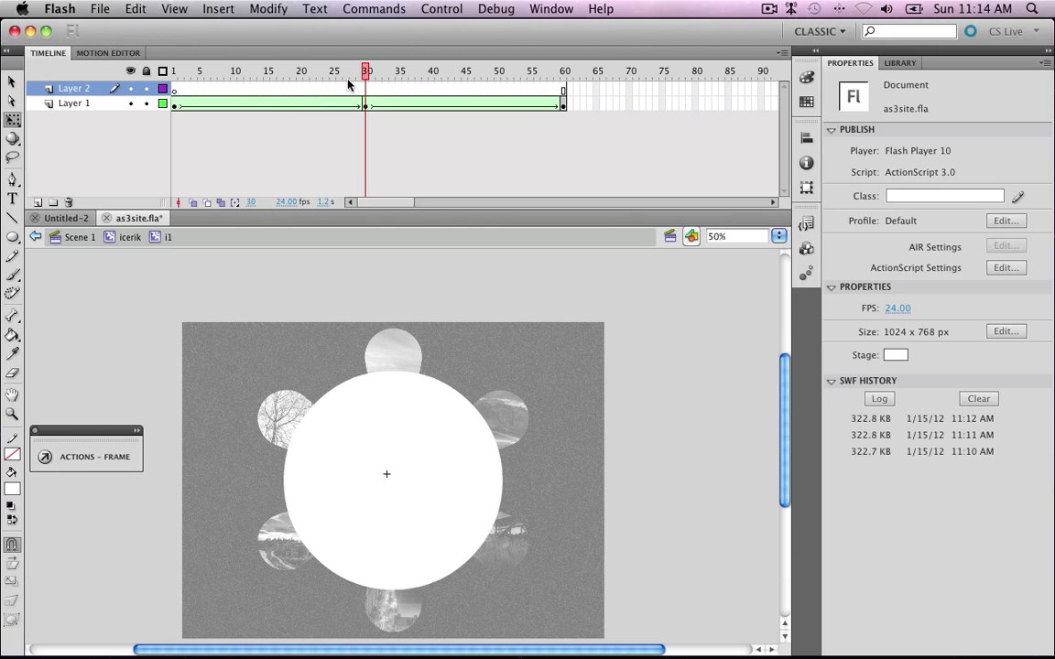
click(363, 88)
right_click(366, 88)
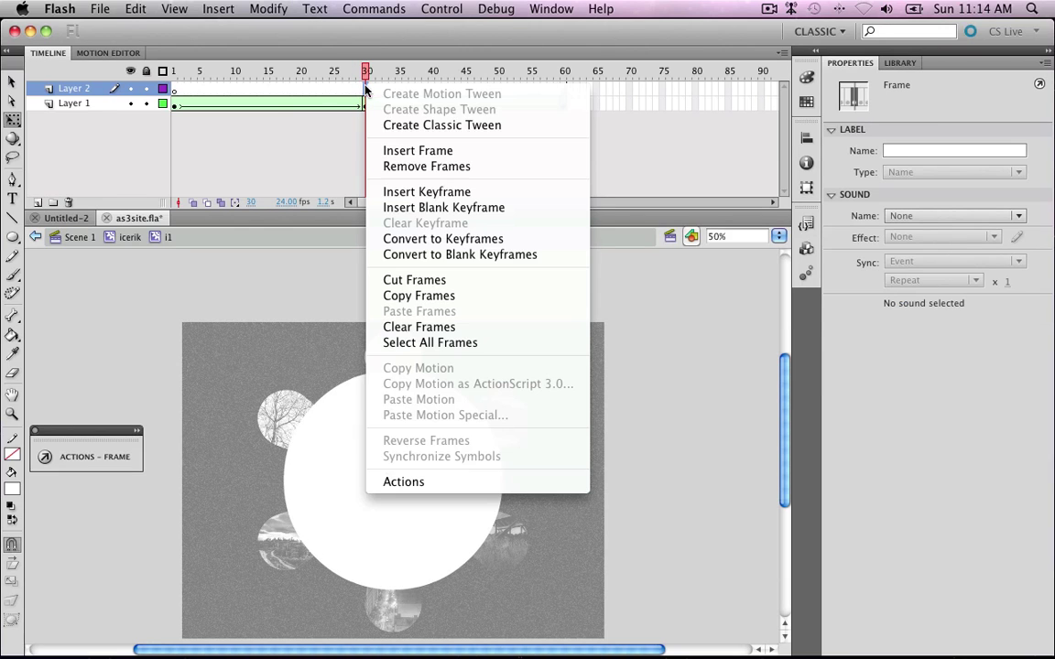
click(389, 192)
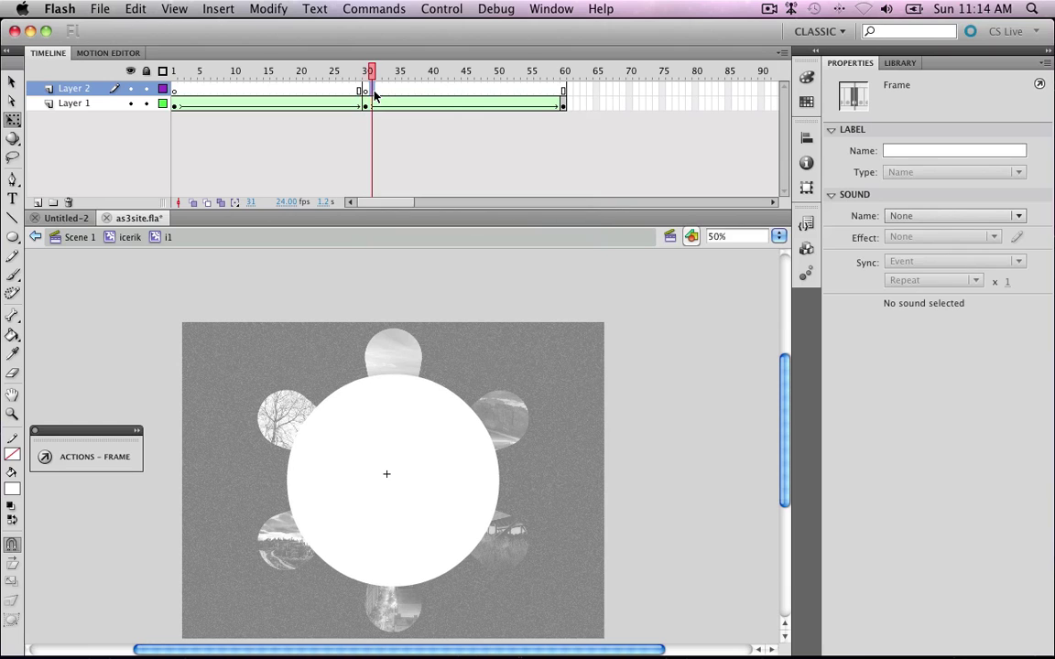
right_click(371, 89)
click(370, 98)
click(366, 92)
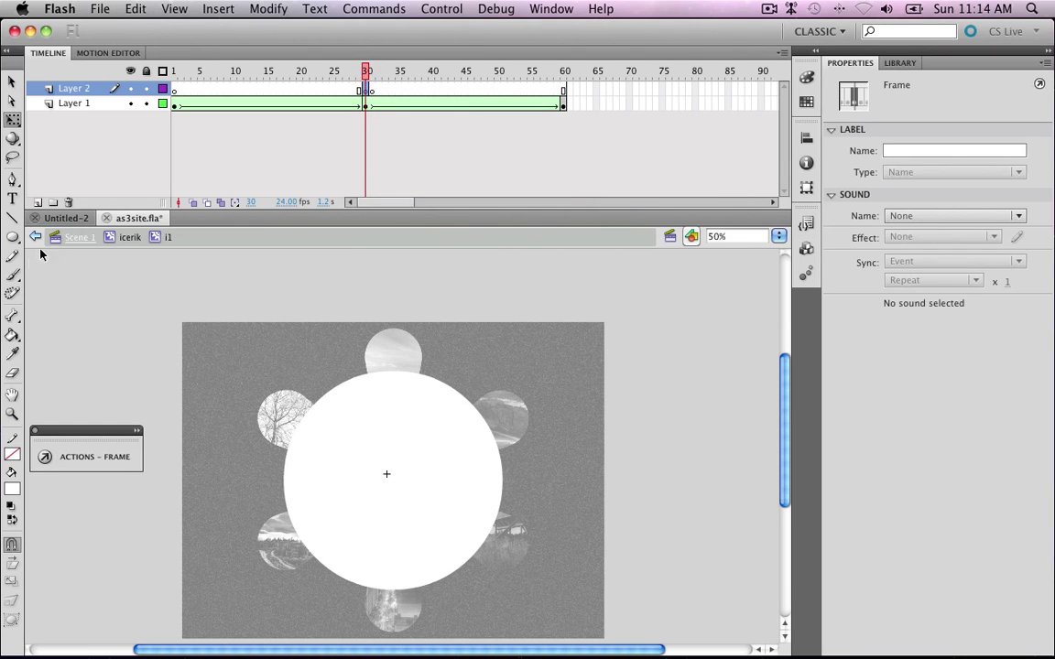
Draw a small stroke-less white circle about 104 px wide on Layer 2's frame 30, at the large circle's upper-right edge
drag(13, 236, 46, 254)
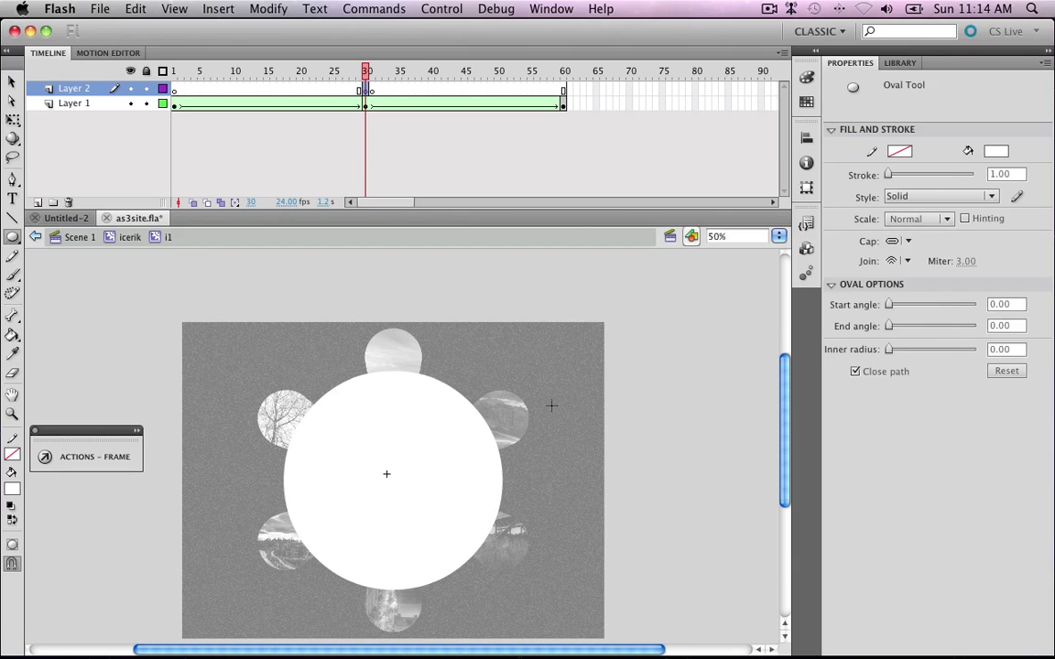
drag(481, 394, 491, 408)
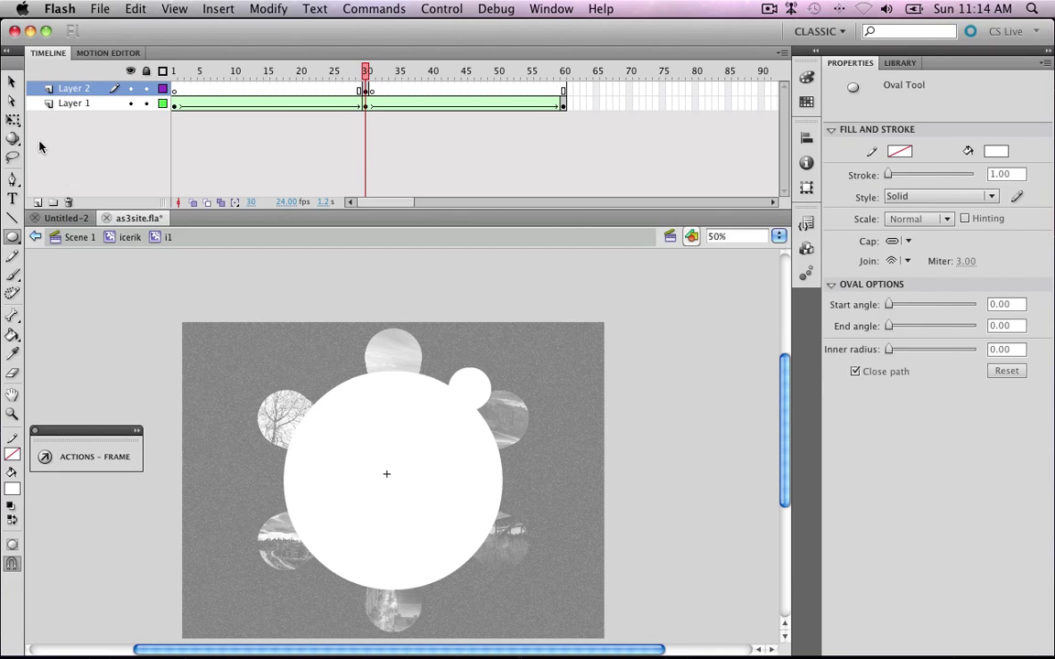
click(12, 81)
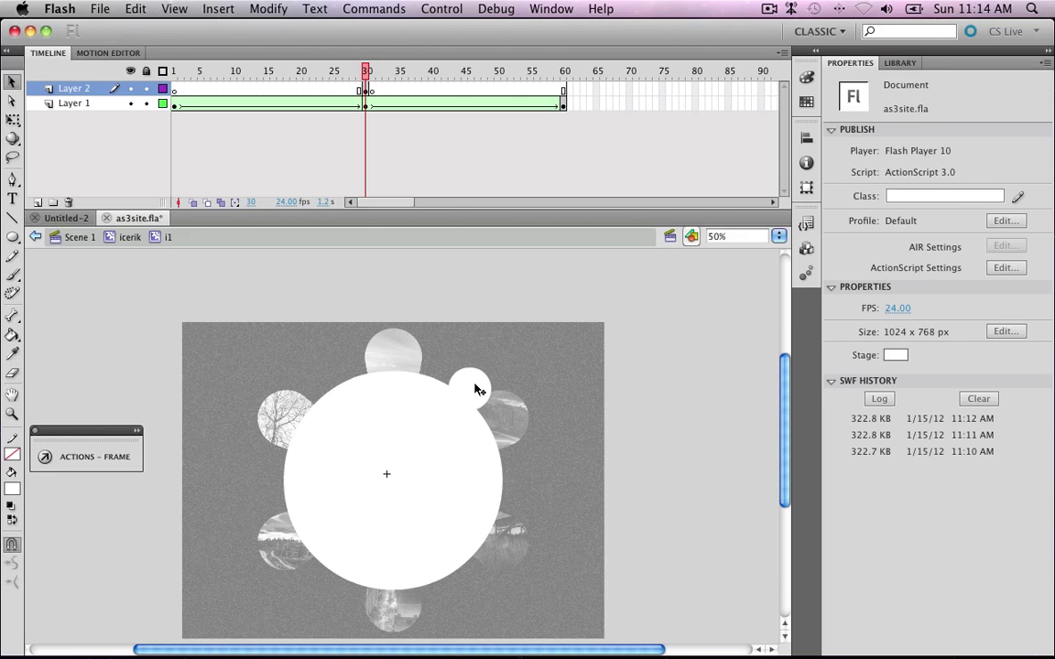
mouse_move(478, 388)
mouse_down()
mouse_move(483, 400)
mouse_move(483, 381)
mouse_move(494, 376)
mouse_move(489, 384)
mouse_up()
click(462, 422)
click(469, 388)
Scale the small circle down to about 56 px and place it just outside the large circle's upper-right edge
key(q)
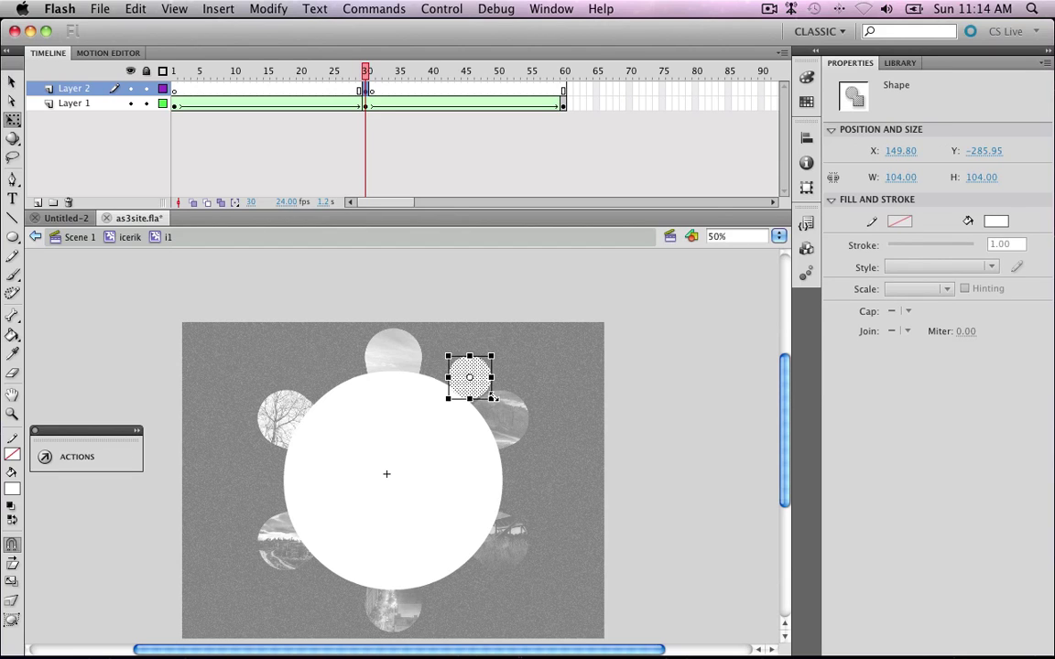
drag(492, 397, 481, 388)
click(517, 376)
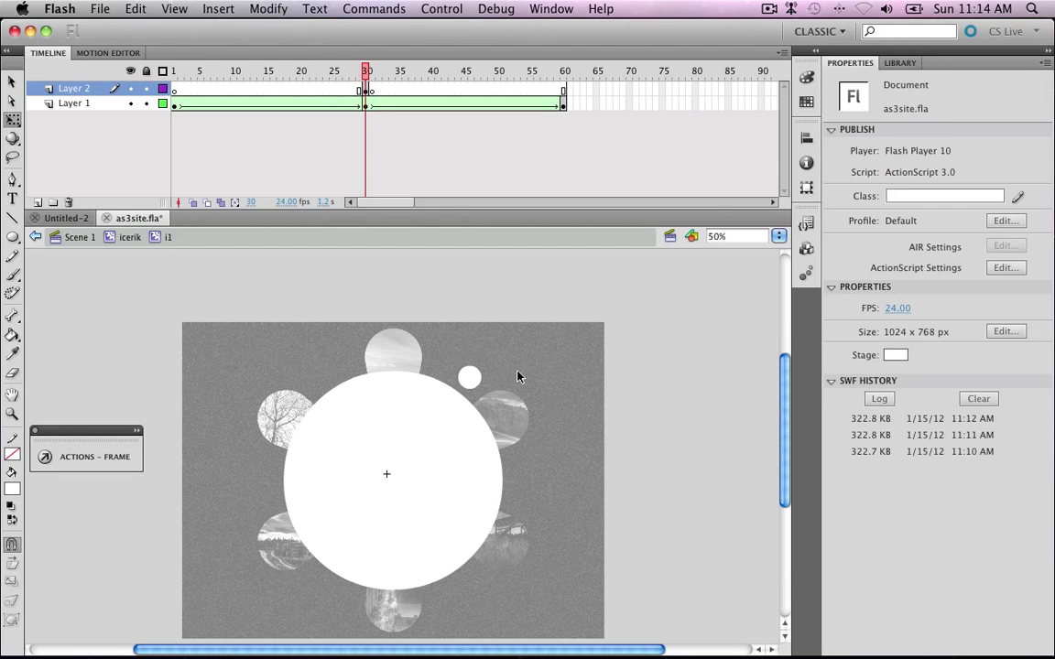
click(473, 383)
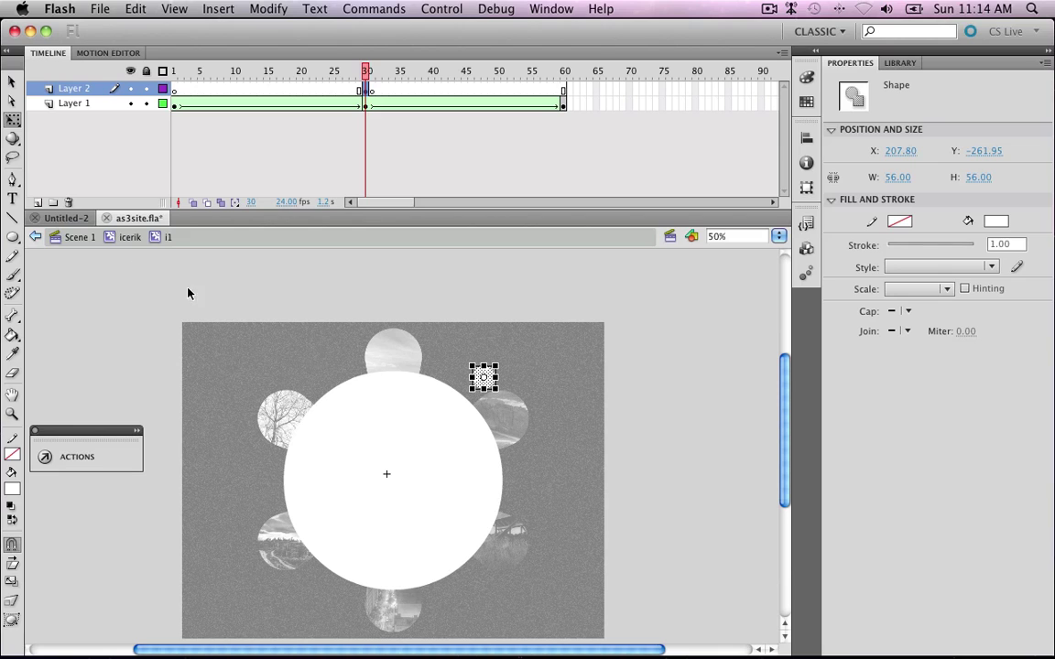
click(12, 81)
click(585, 396)
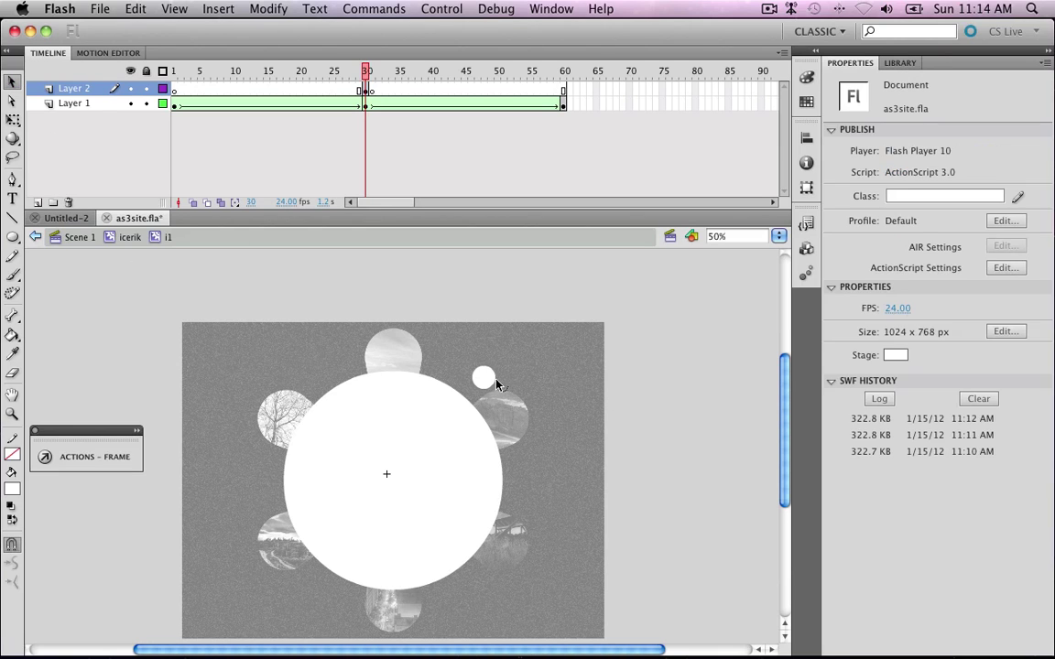
drag(487, 384, 477, 386)
click(681, 368)
click(473, 376)
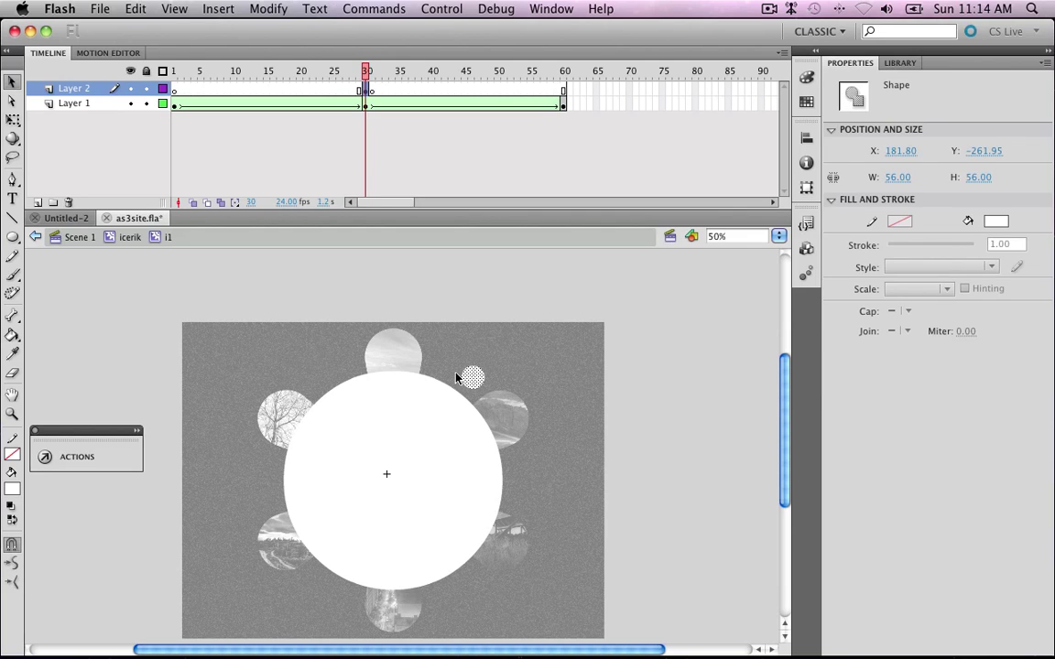
Add the text KAPAT on the small circle, working at 200% zoom
click(723, 236)
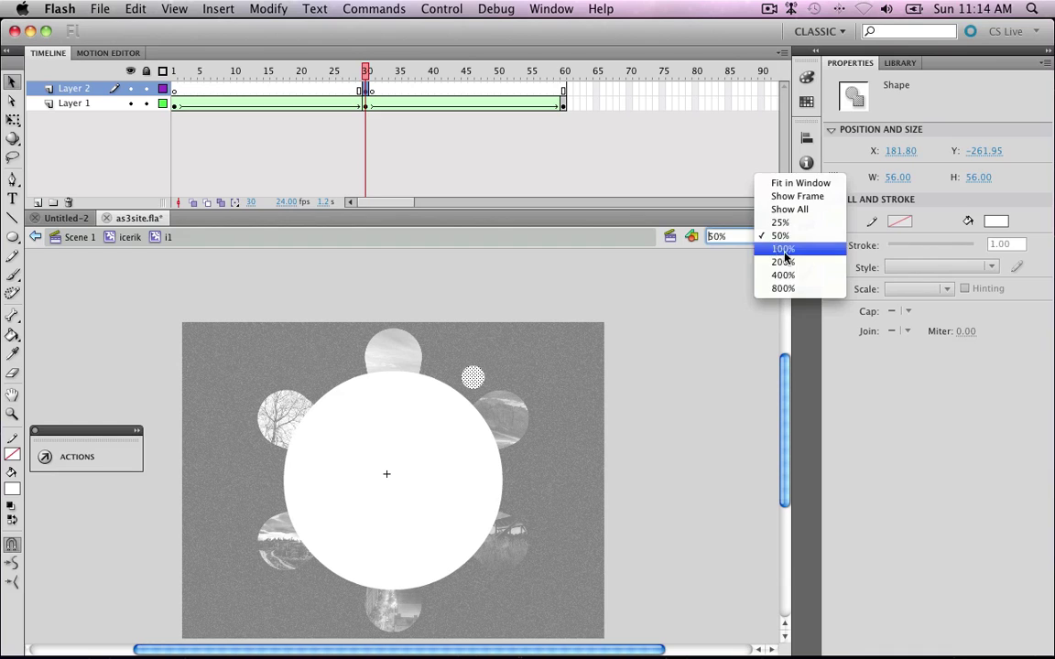
click(792, 264)
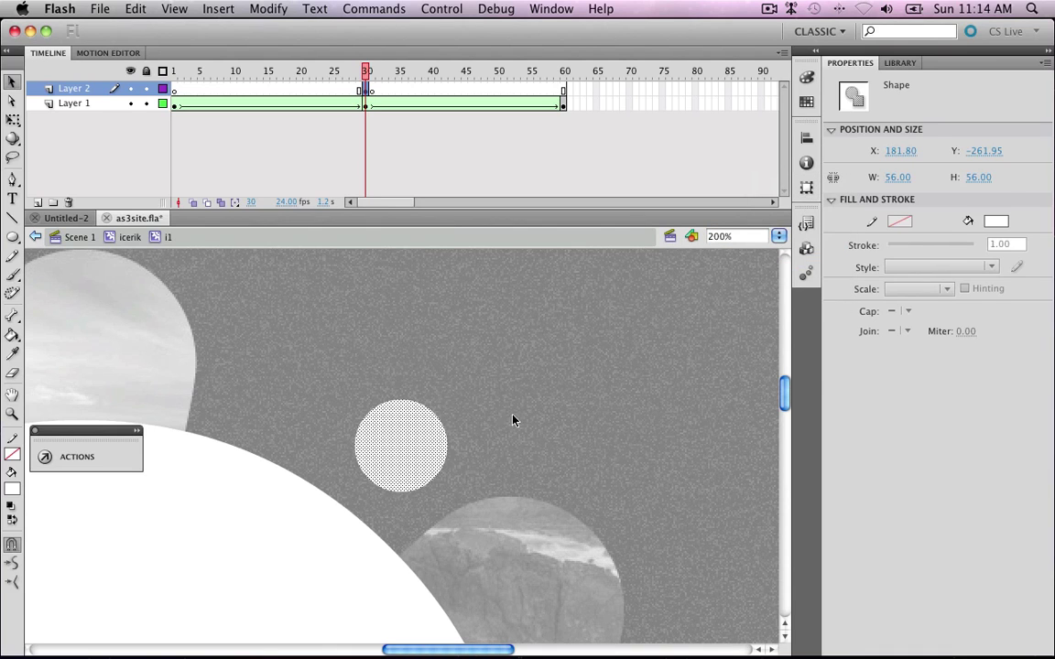
click(503, 372)
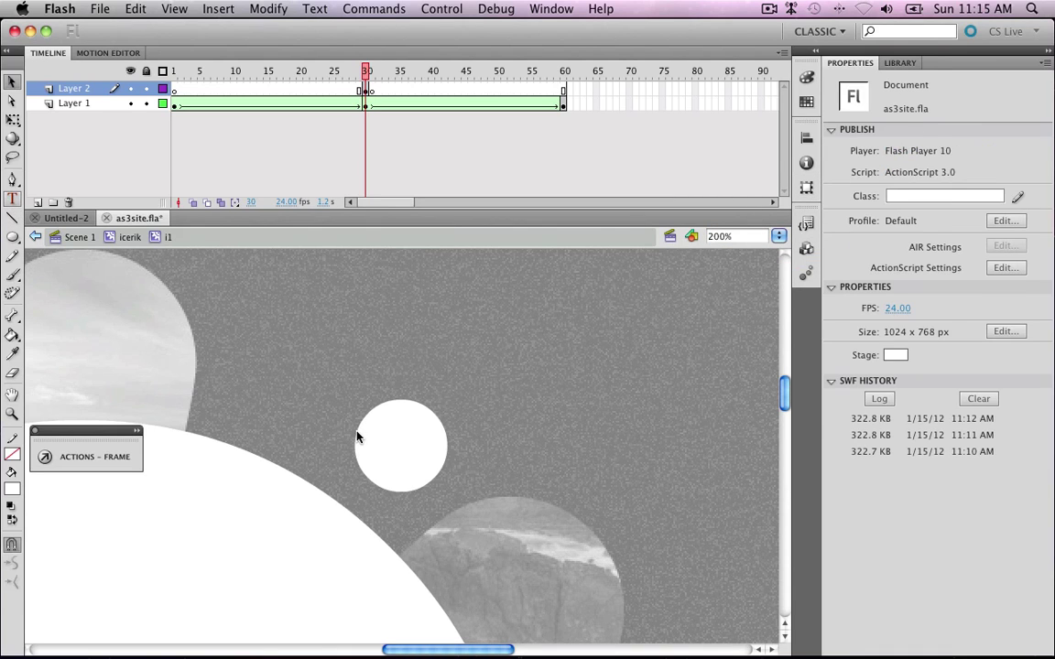
key(t)
click(371, 452)
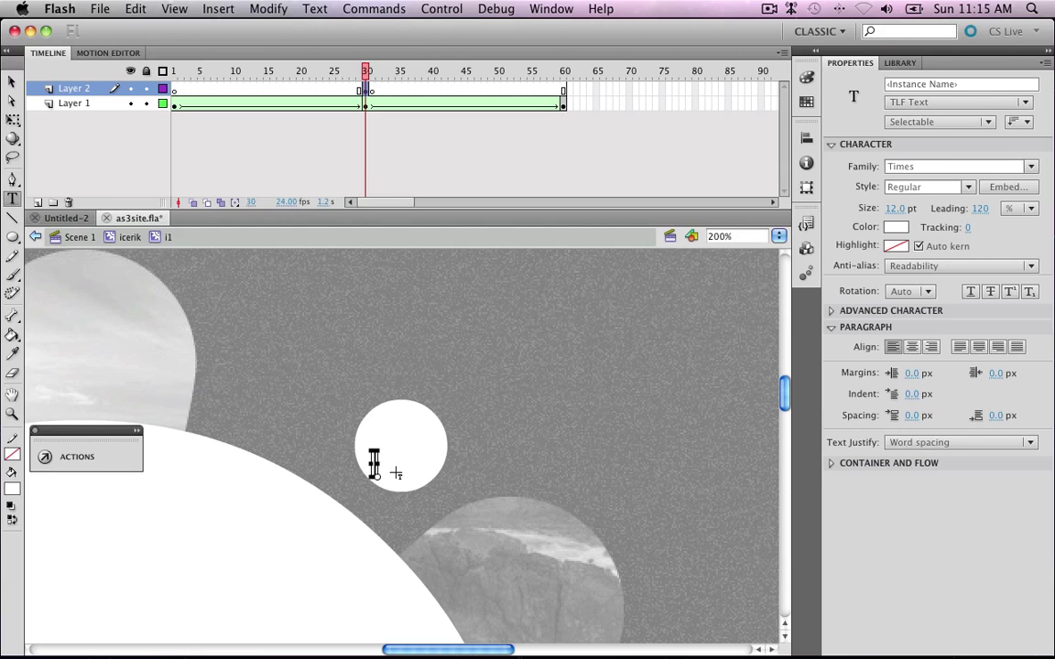
text(KAPAT)
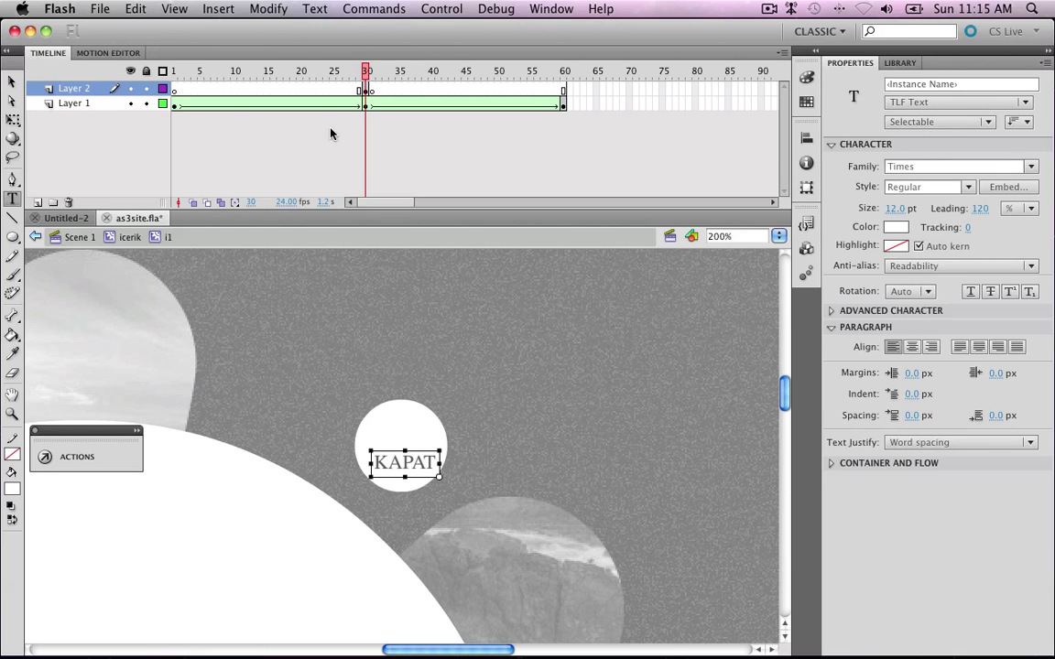
Try converting the KAPAT text to Classic Text with a wider, shorter box, and discard that text
click(12, 82)
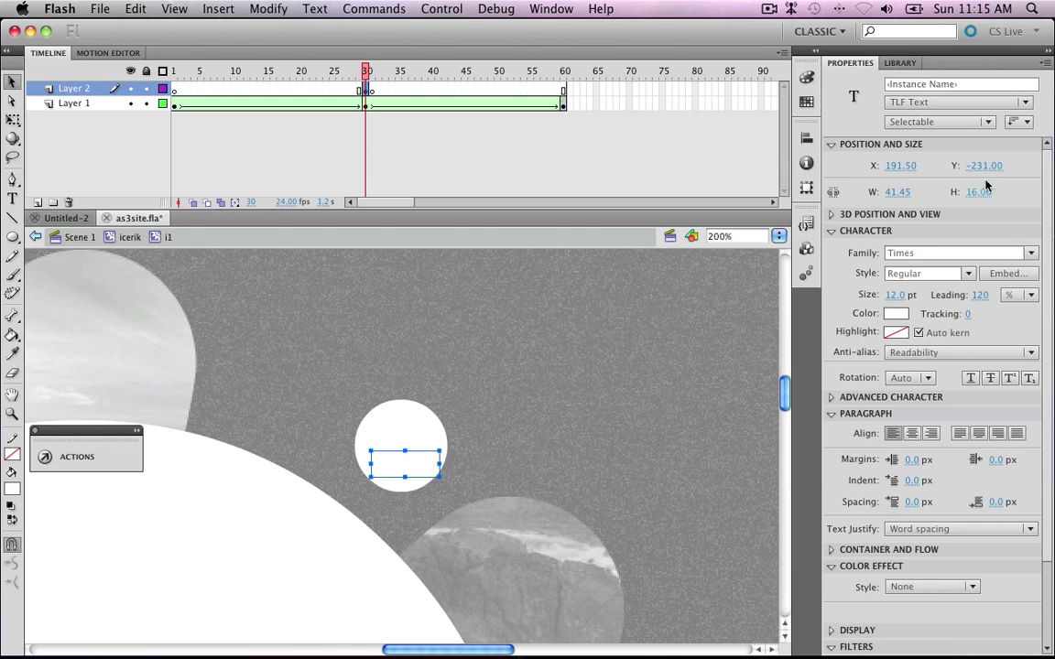
click(960, 102)
click(952, 117)
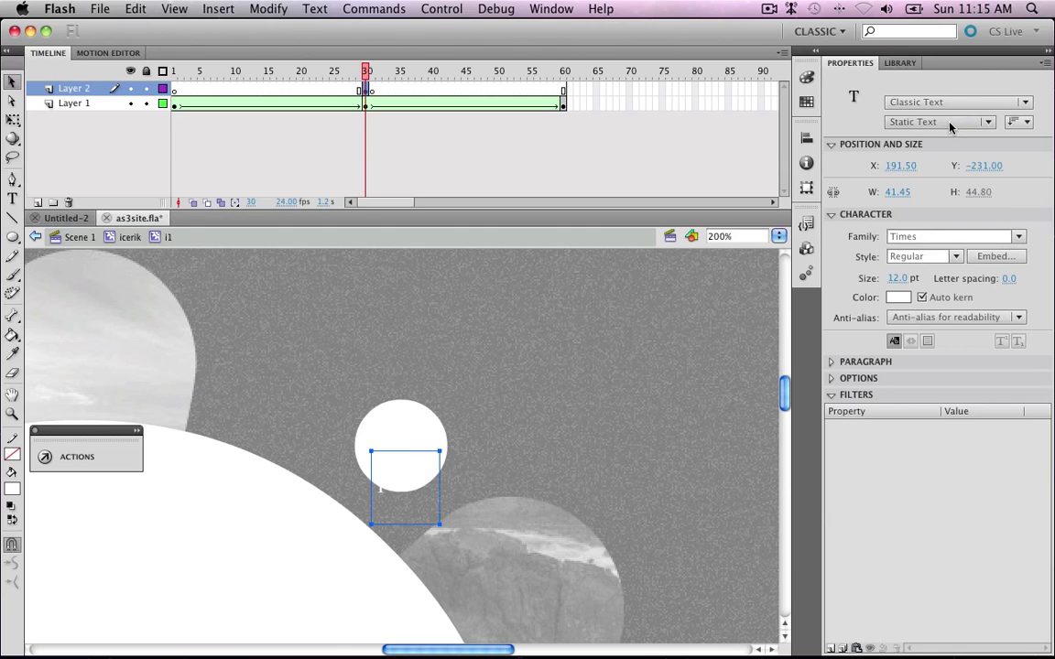
double_click(417, 480)
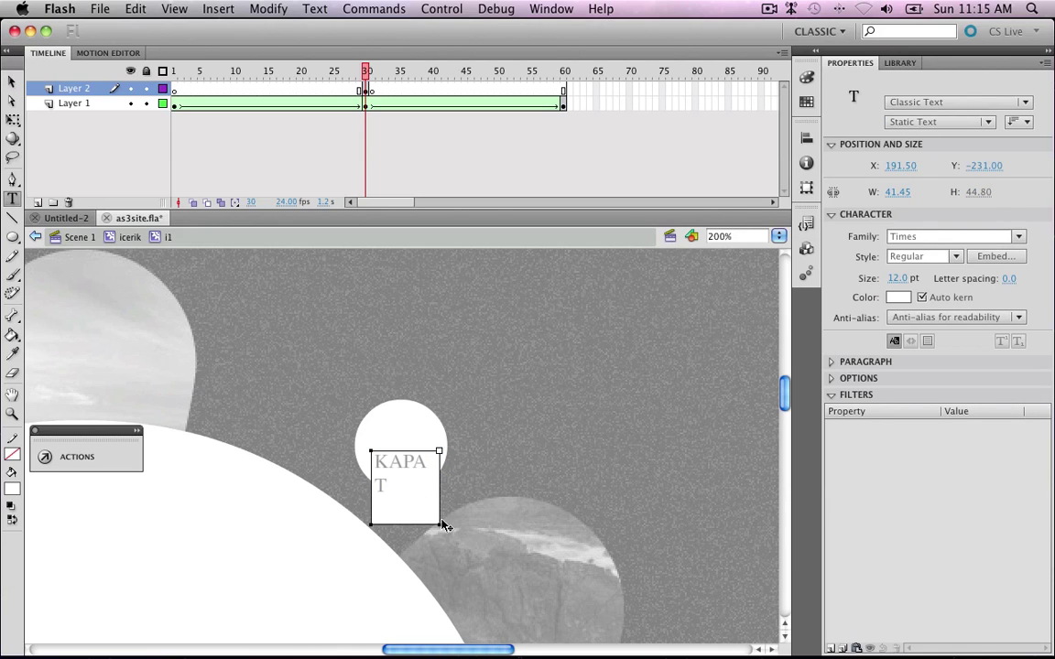
drag(442, 523, 446, 476)
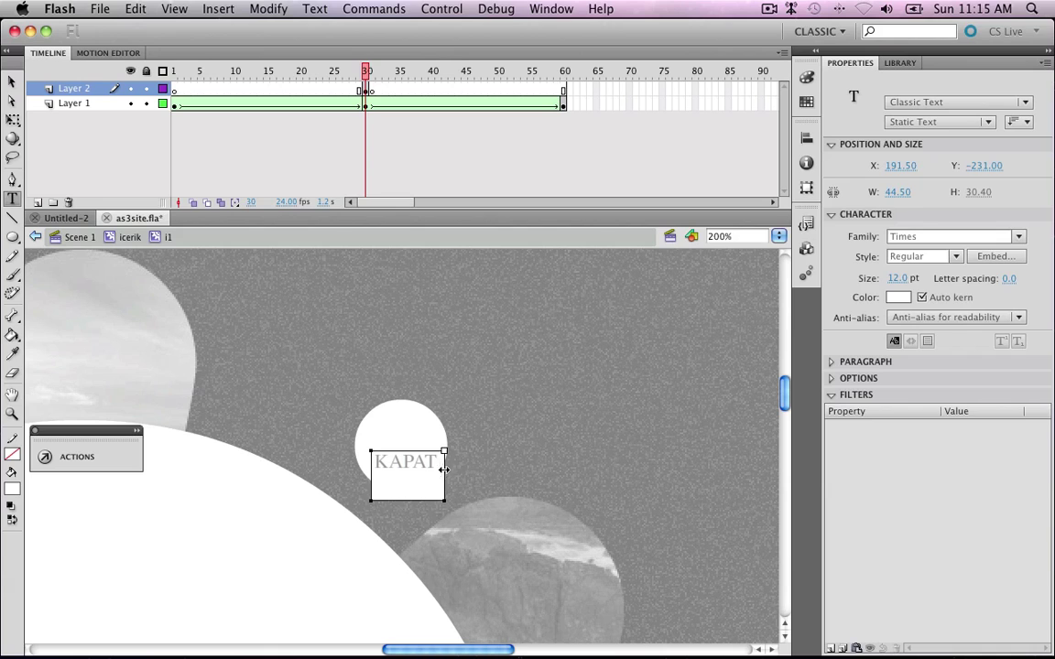
click(12, 82)
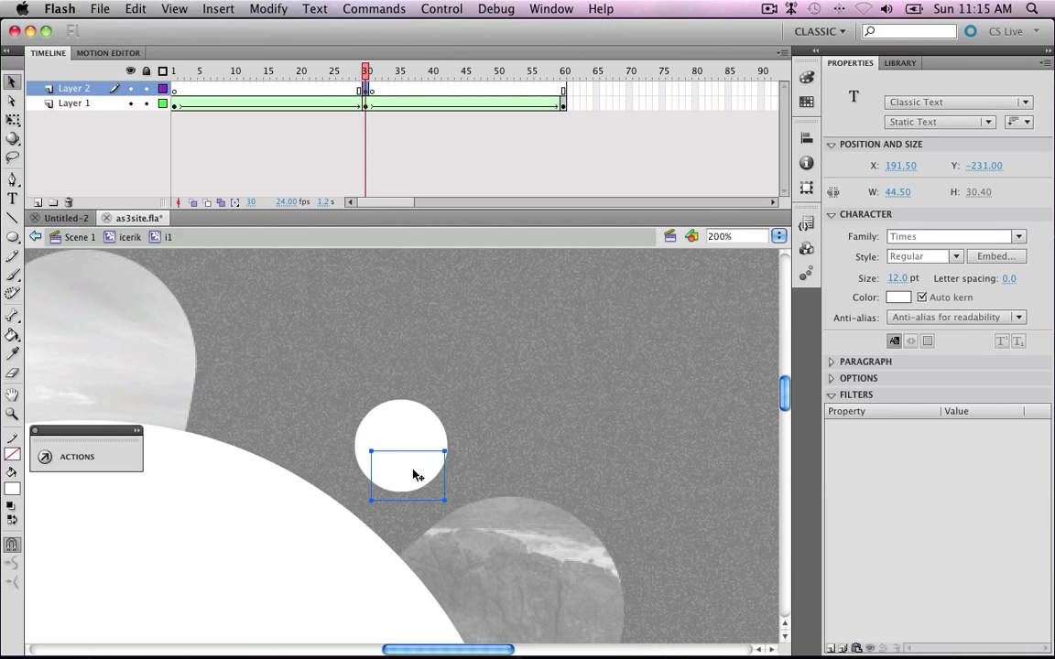
key(super+shift+a)
Add a new static Classic Text reading KAPAT on the small circle and colour it grey #666666
key(t)
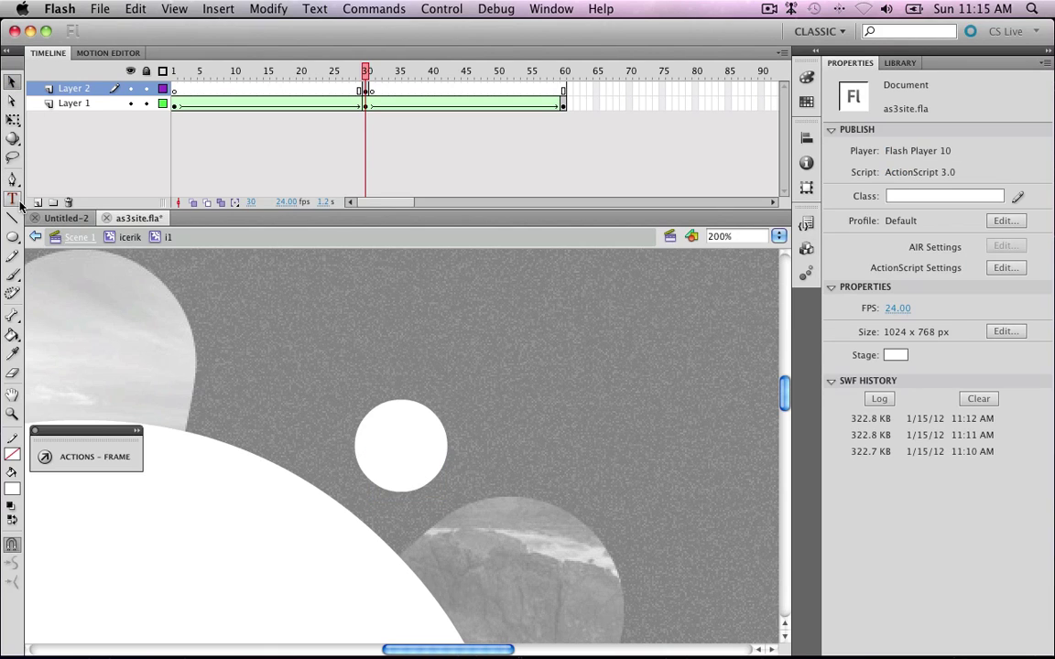
click(389, 432)
text(KAPAT)
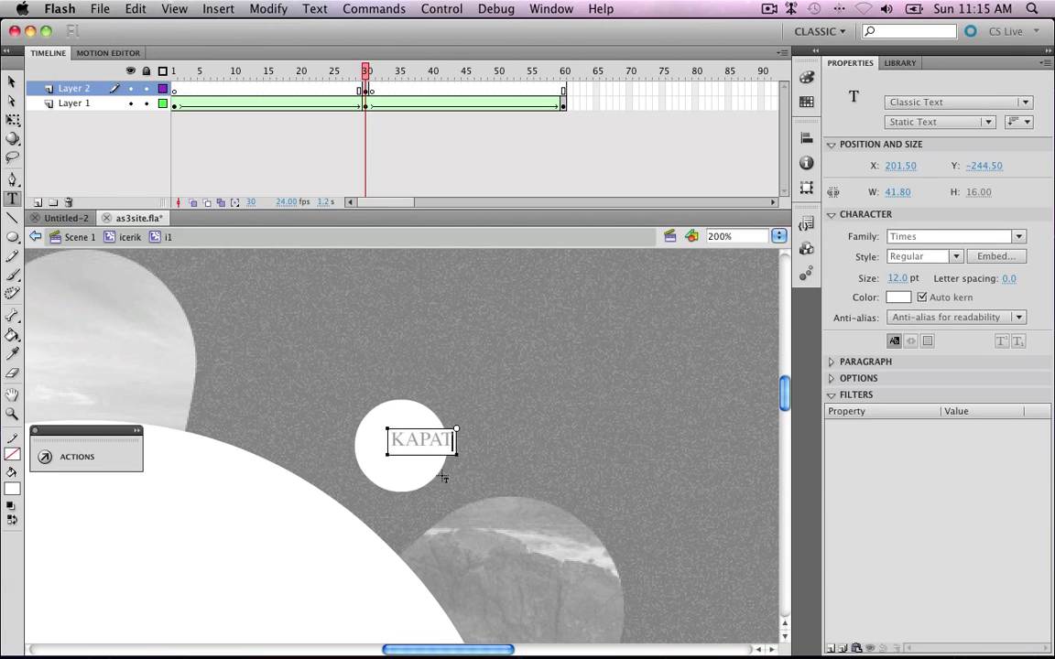
key(super+a)
click(909, 298)
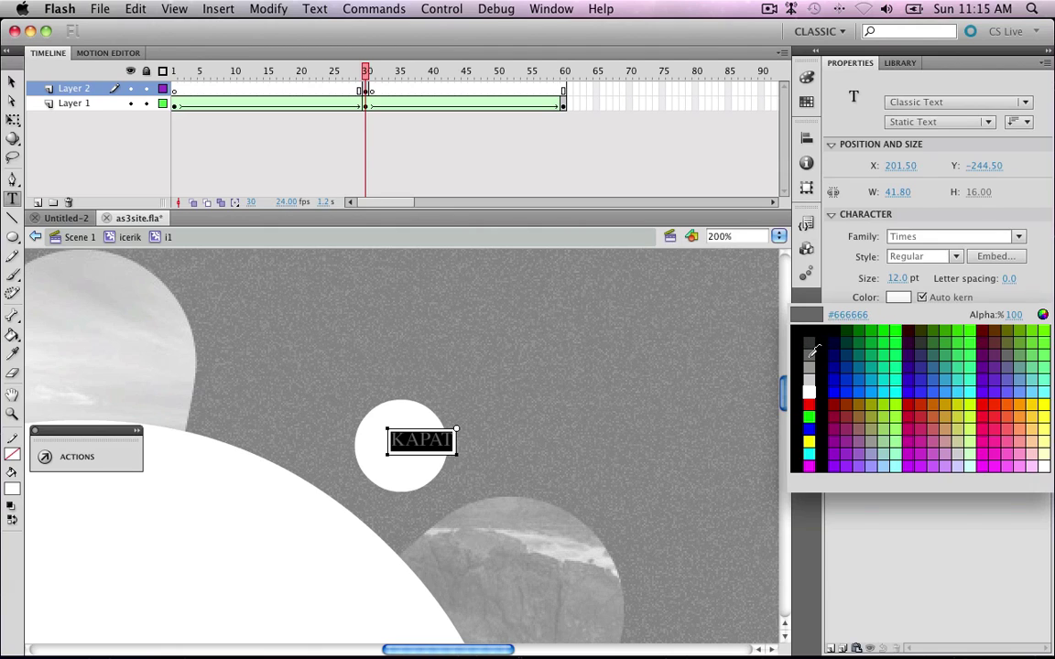
click(812, 347)
click(12, 82)
click(482, 407)
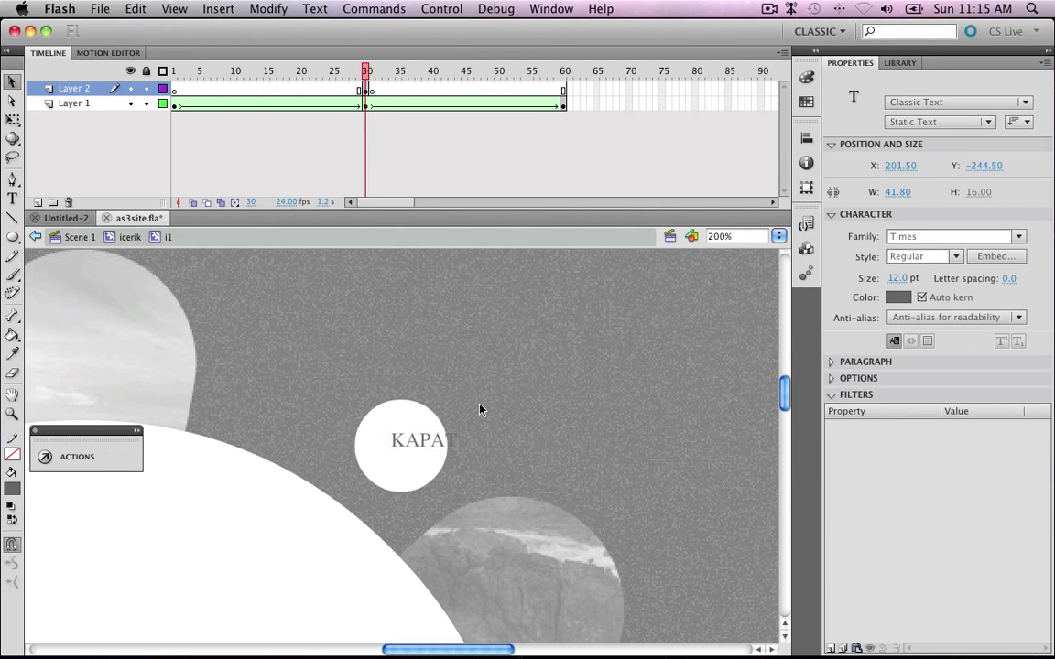
Move the KAPAT text into the small circle and align the two by their horizontal and vertical centres
drag(411, 448, 396, 452)
click(396, 358)
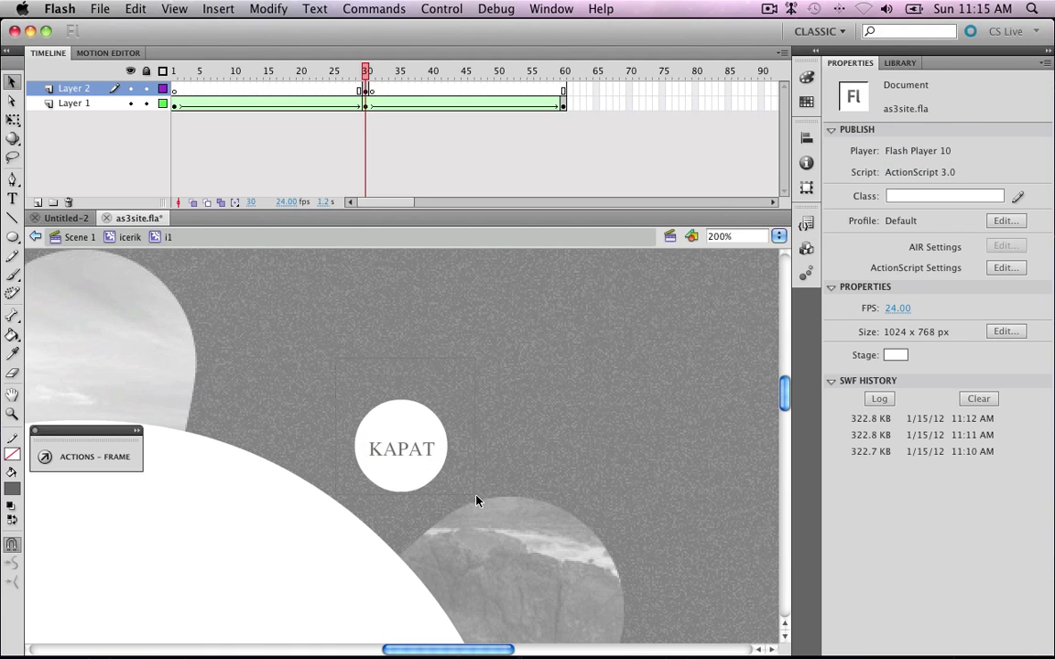
key(super+a)
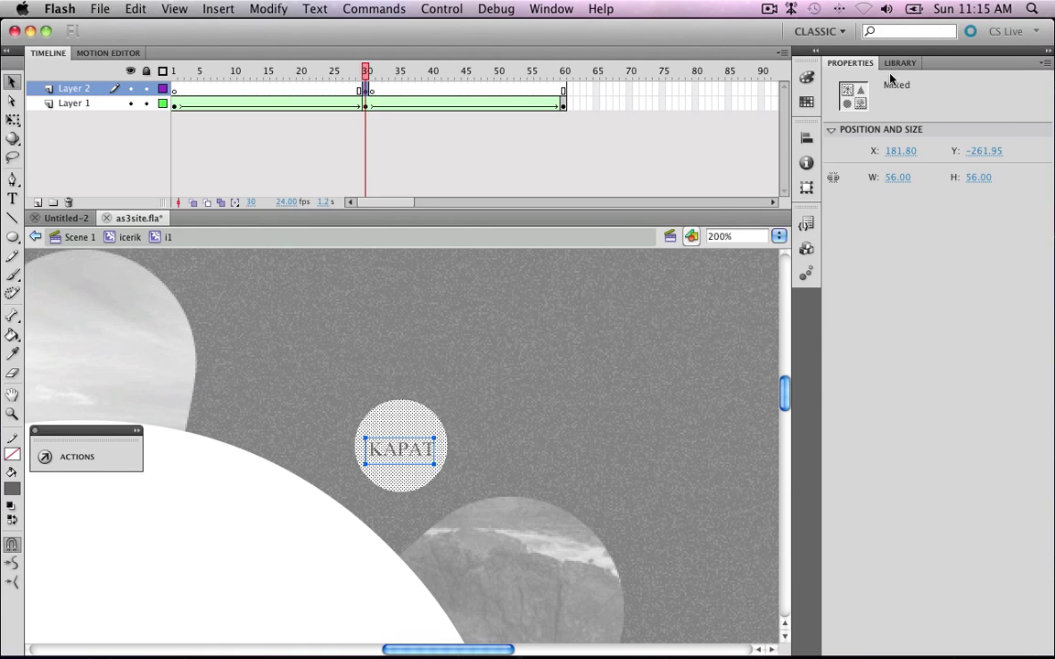
click(900, 62)
click(852, 63)
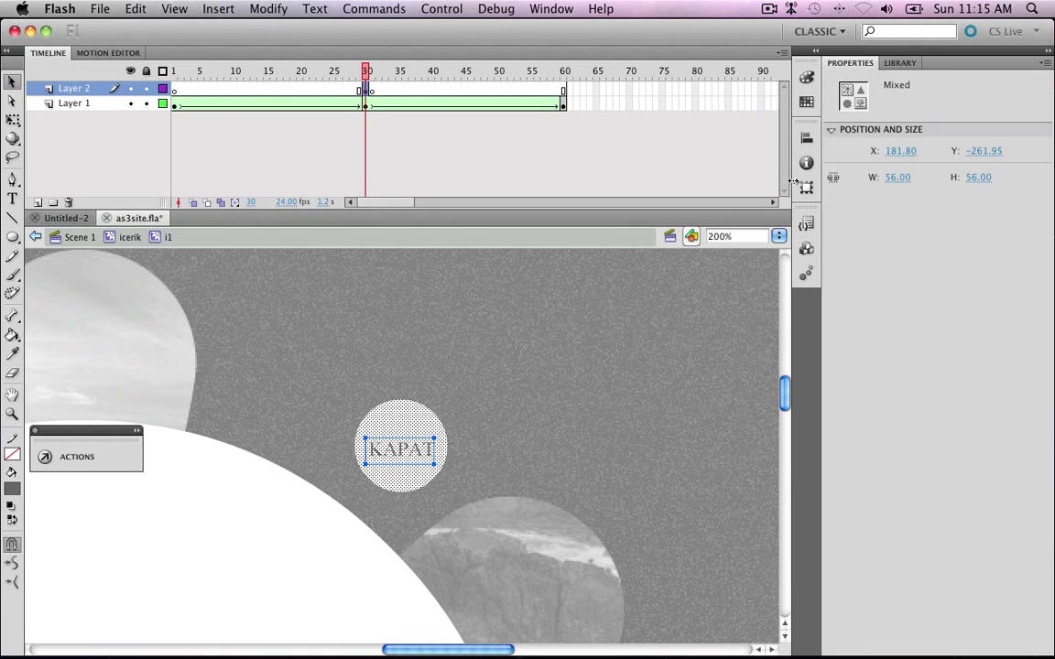
click(806, 137)
click(661, 174)
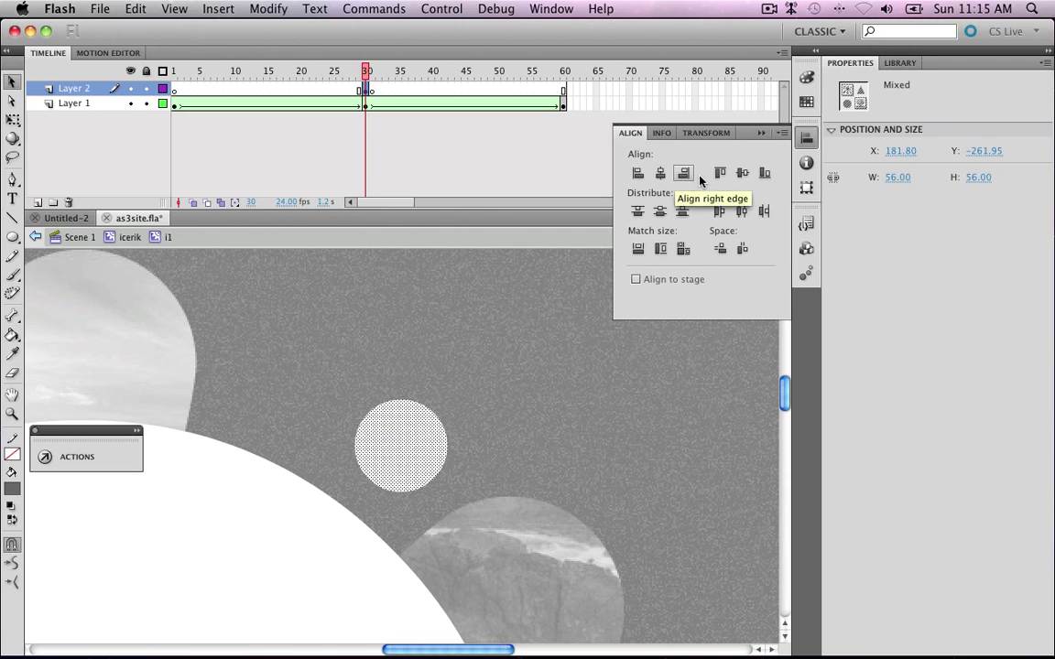
click(742, 172)
click(500, 345)
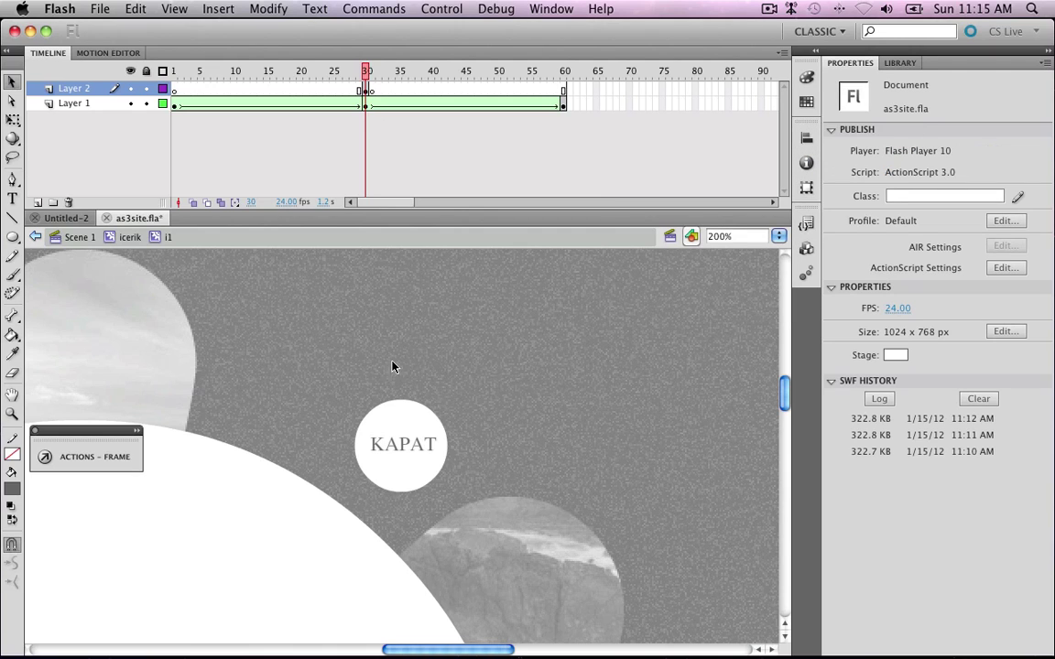
Convert the small circle and its KAPAT text into a Button symbol named kapat_btn
drag(494, 504, 346, 392)
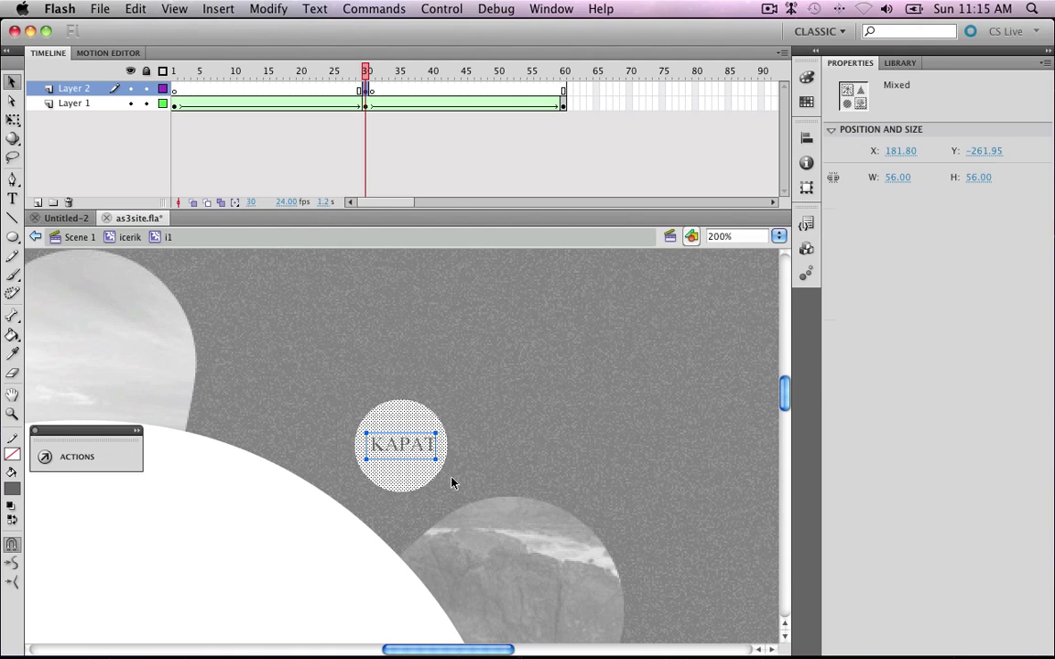
right_click(414, 409)
click(486, 639)
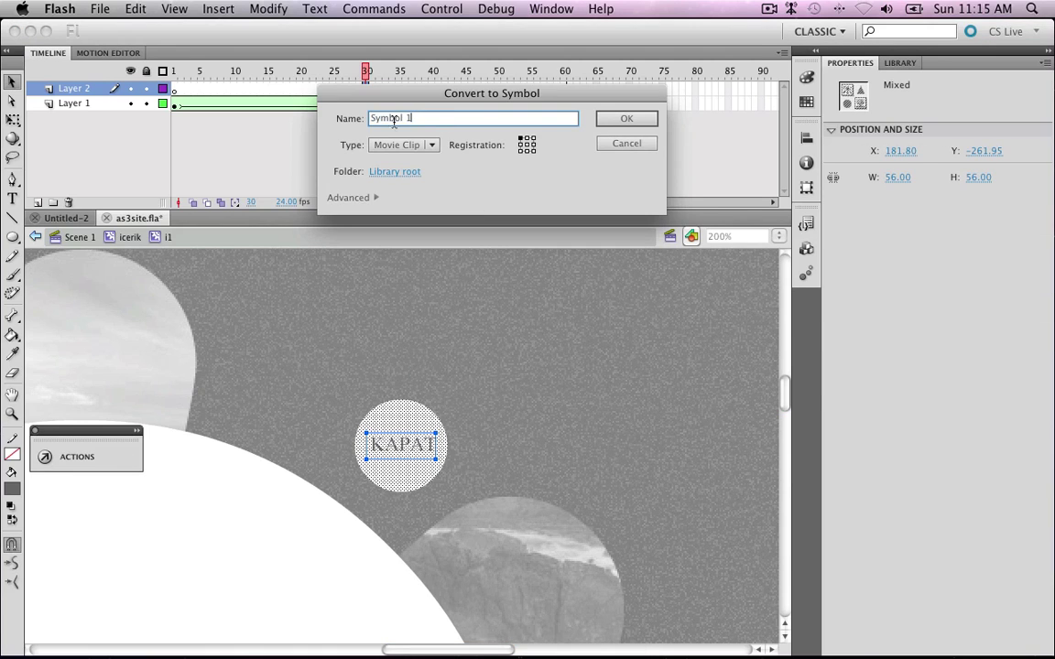
click(399, 145)
click(403, 160)
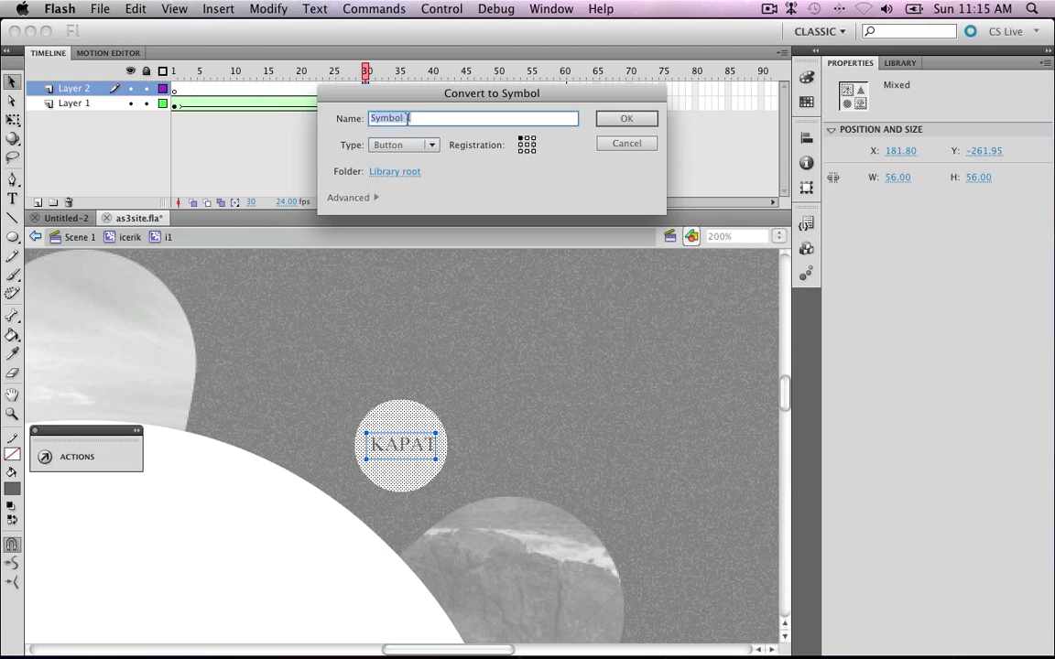
text(kapat_btn)
key(Return)
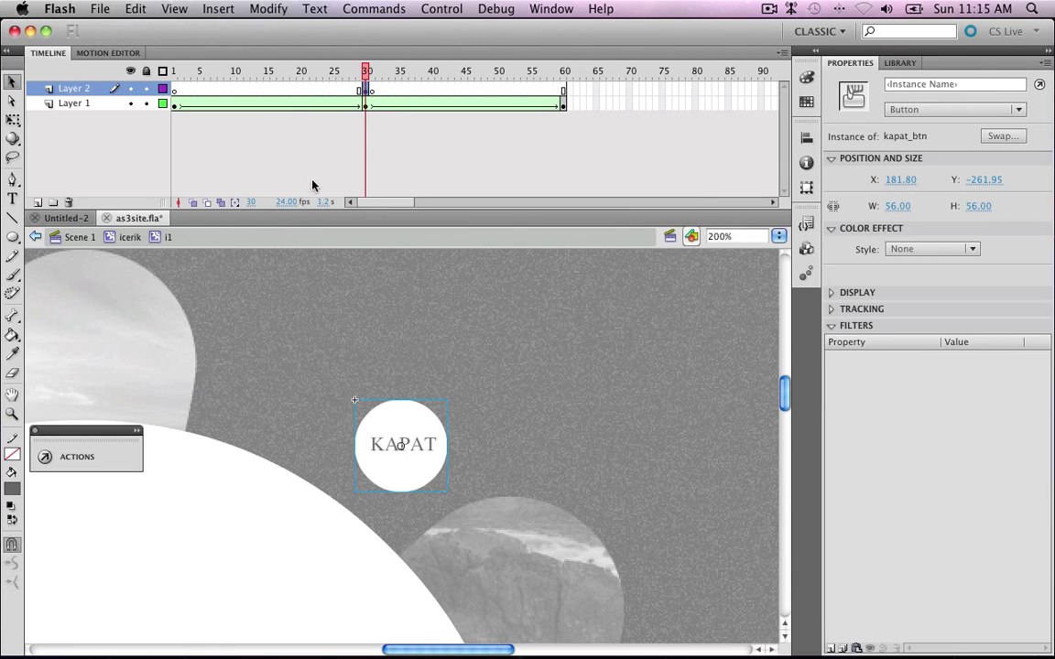
Add a new layer above Layer 2 in the i1 clip and write a stop(); action on its frame 1
click(176, 89)
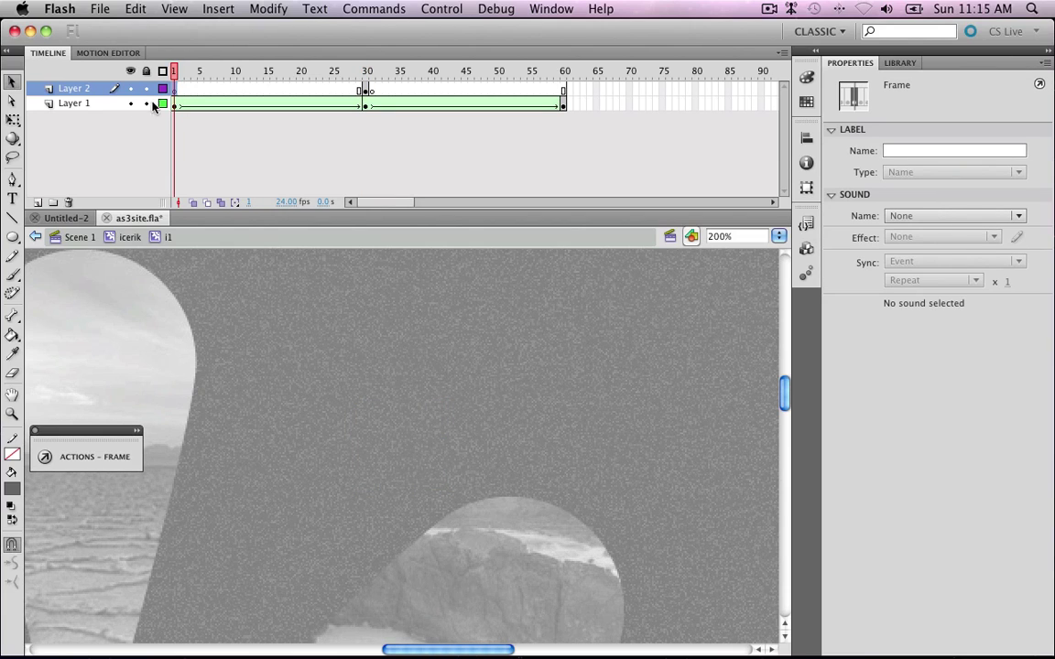
click(38, 202)
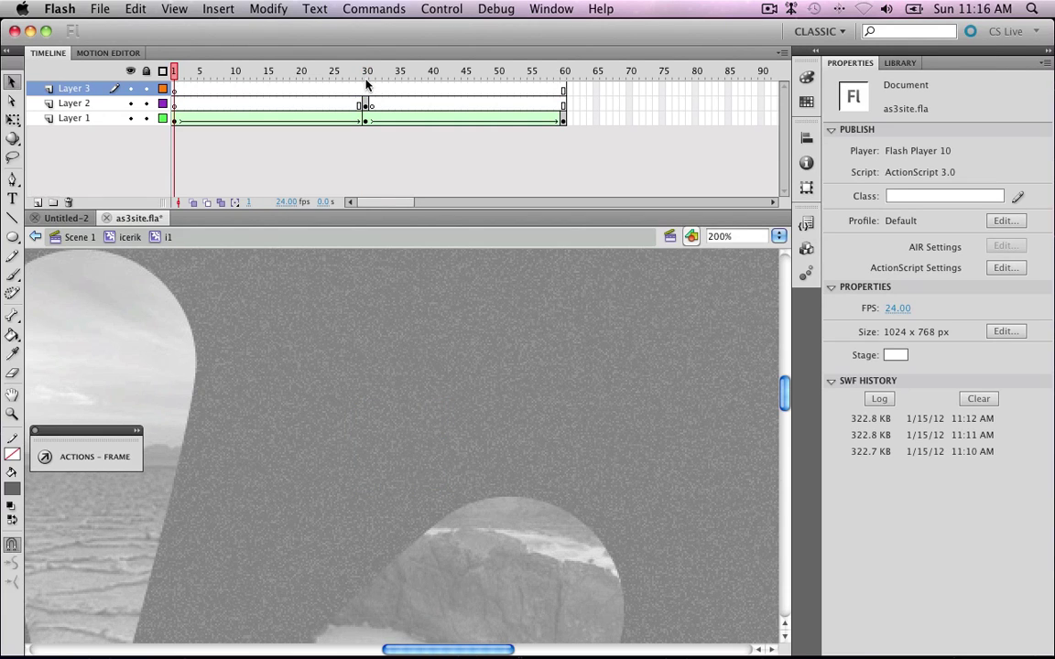
click(44, 456)
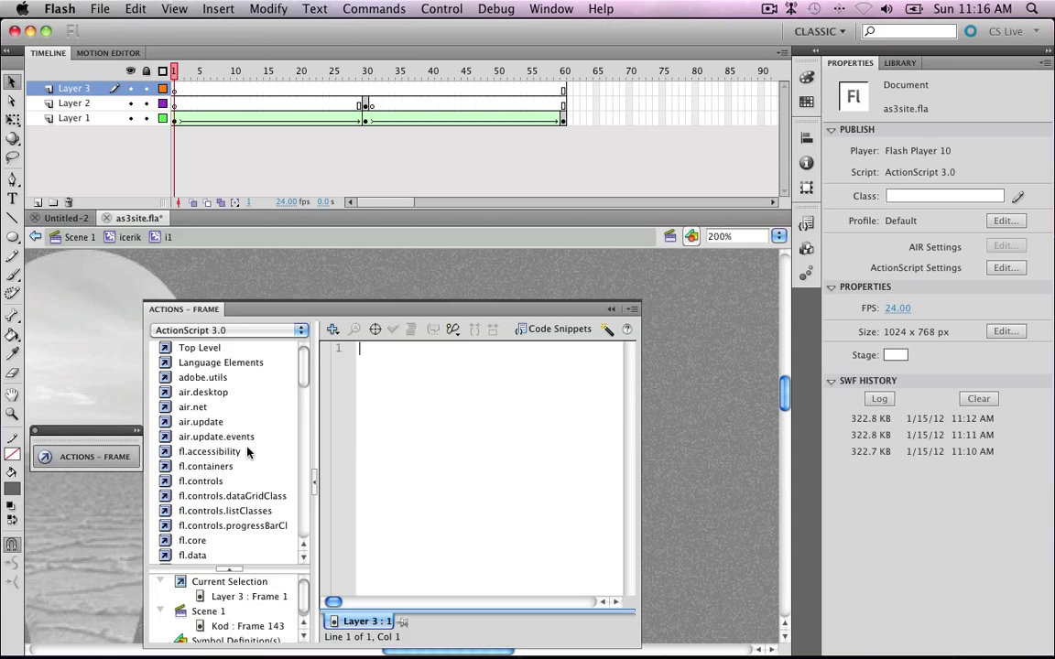
text(stop(9)
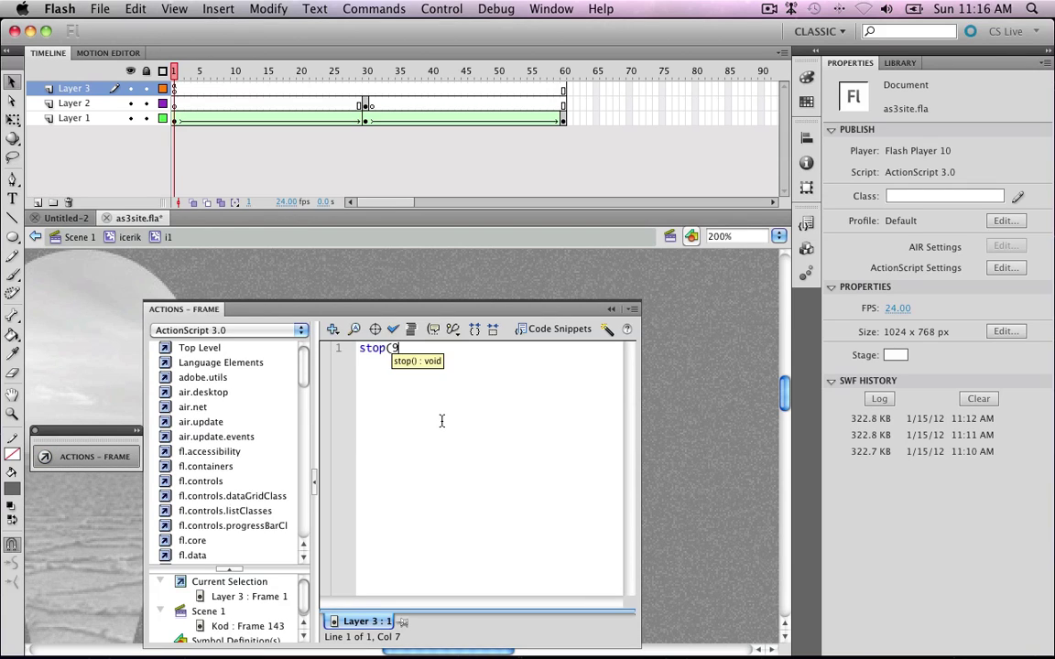
key(BackSpace)
text();)
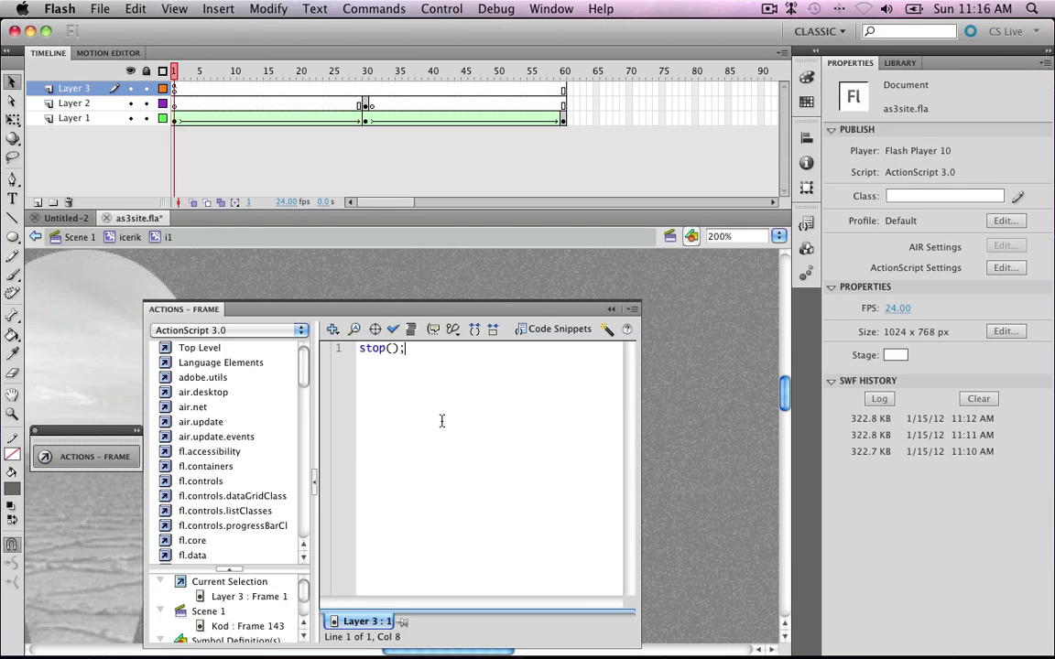
Insert a keyframe at frame 30 of Layer 3 and write a stop(); action on it
click(366, 89)
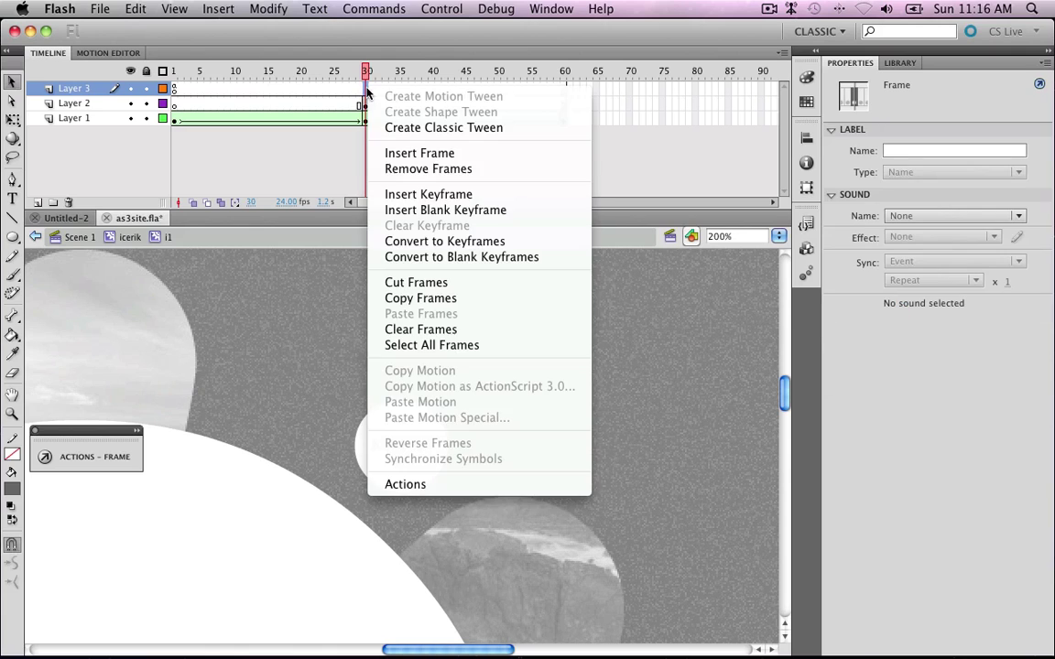
right_click(366, 89)
click(380, 195)
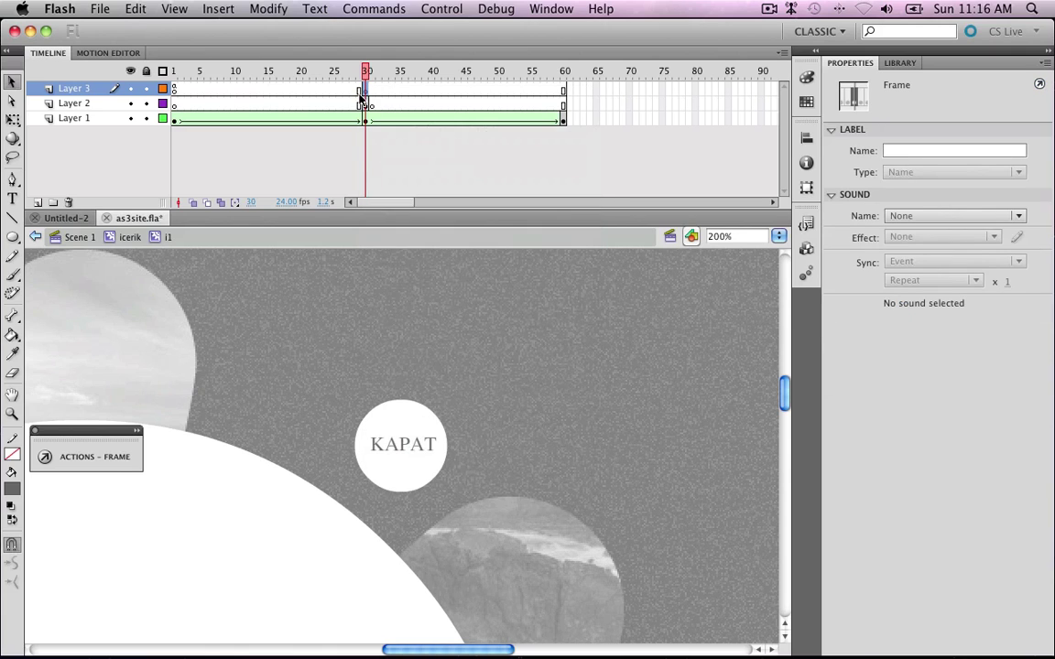
click(95, 456)
text(sto)
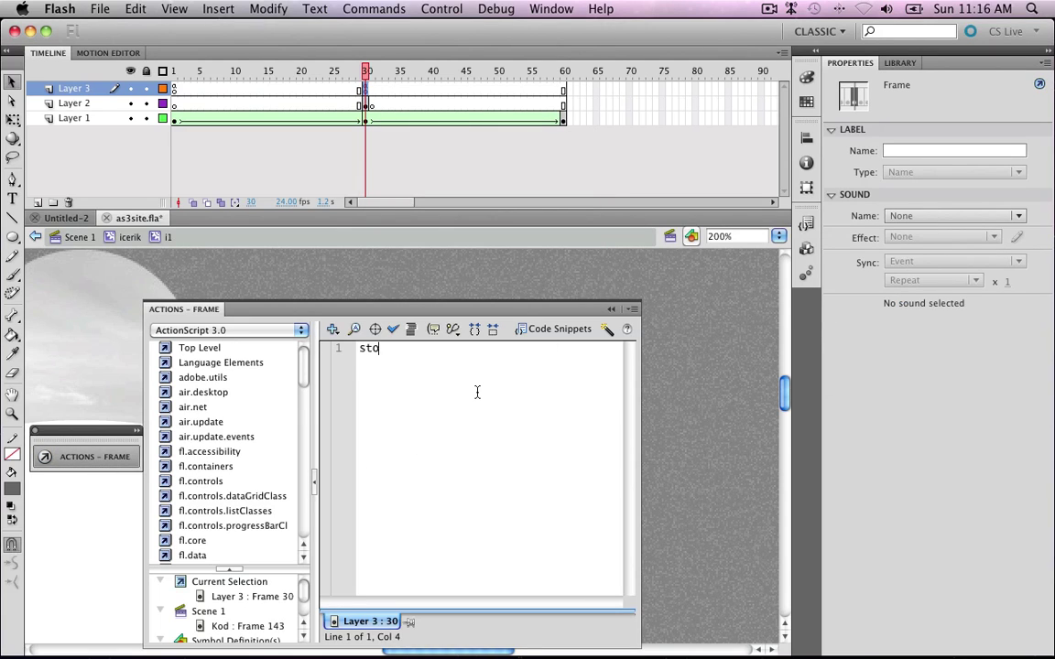
text(p();)
click(616, 310)
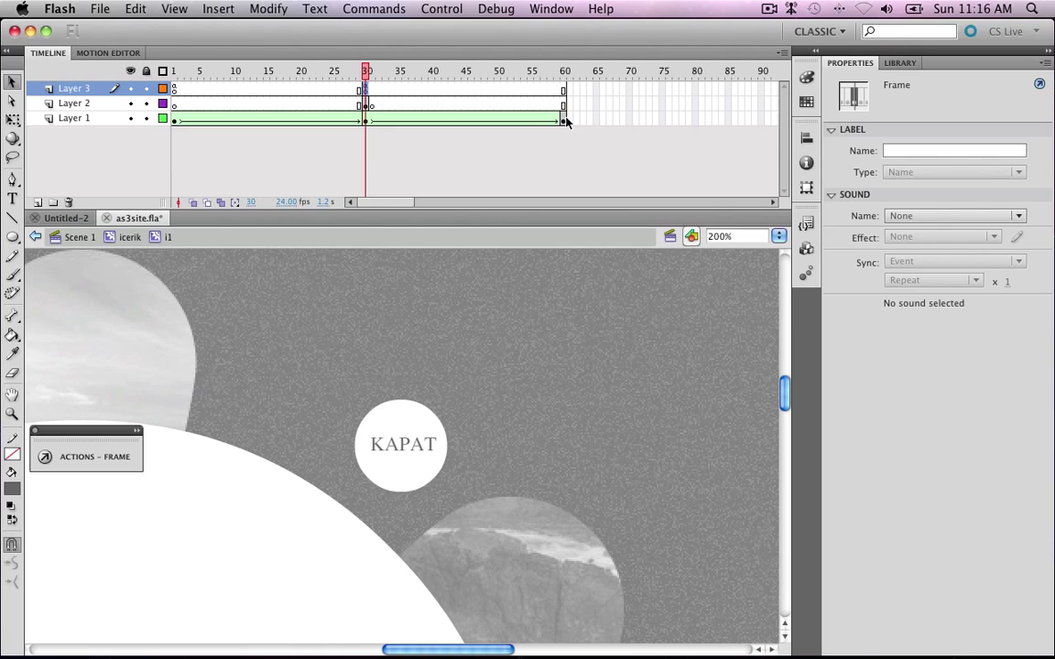
Add a new layer beneath the stop-action layer and insert keyframes on it at frames 30 and 31
click(38, 201)
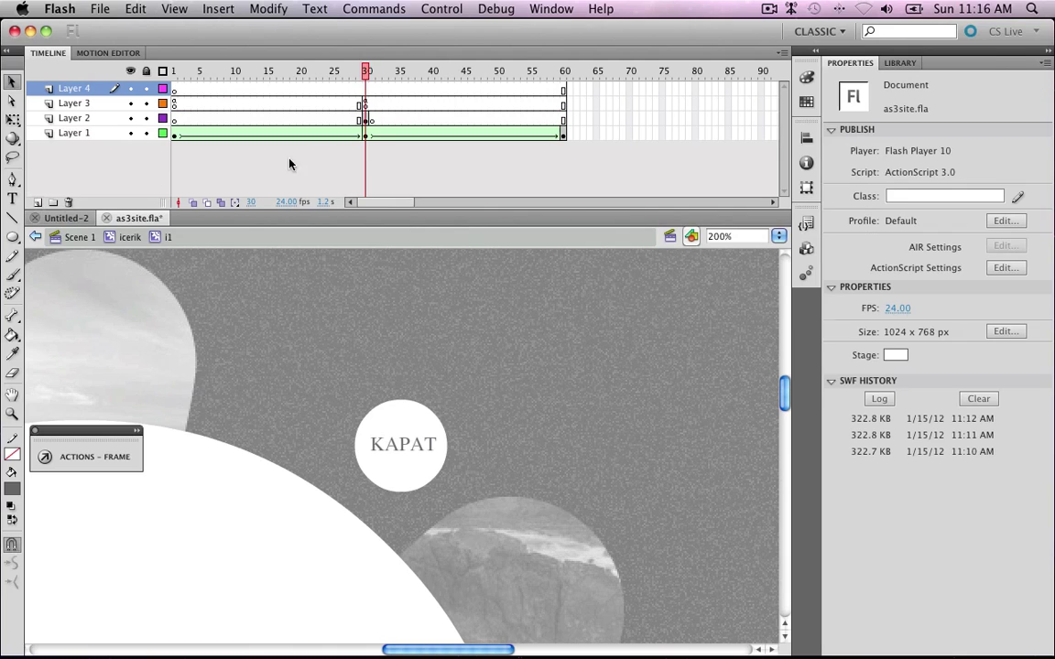
drag(80, 102, 205, 89)
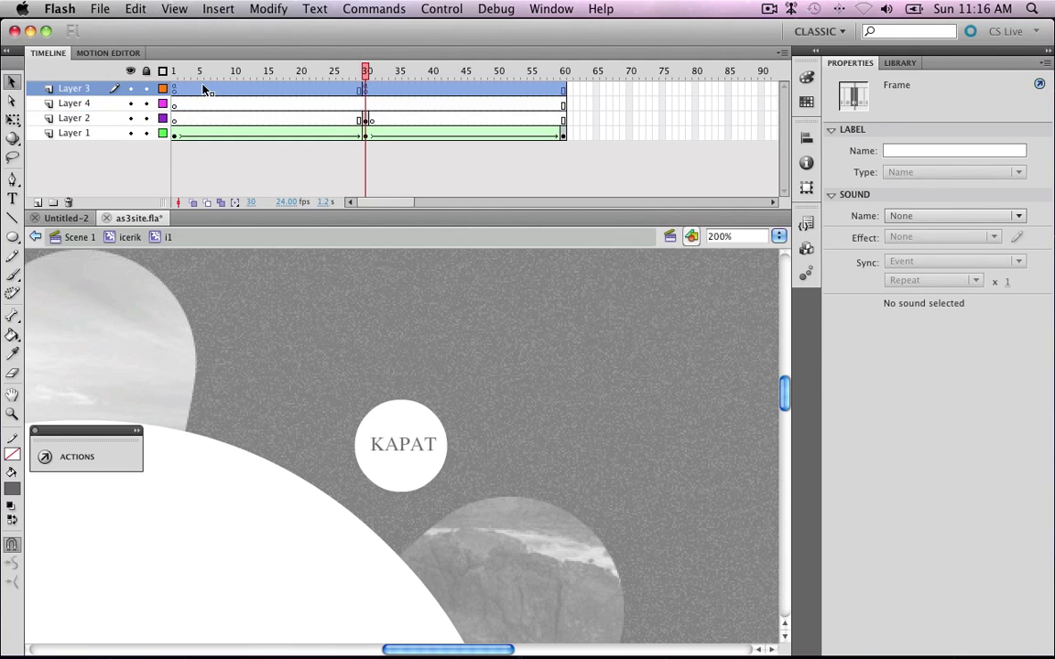
click(364, 104)
right_click(363, 105)
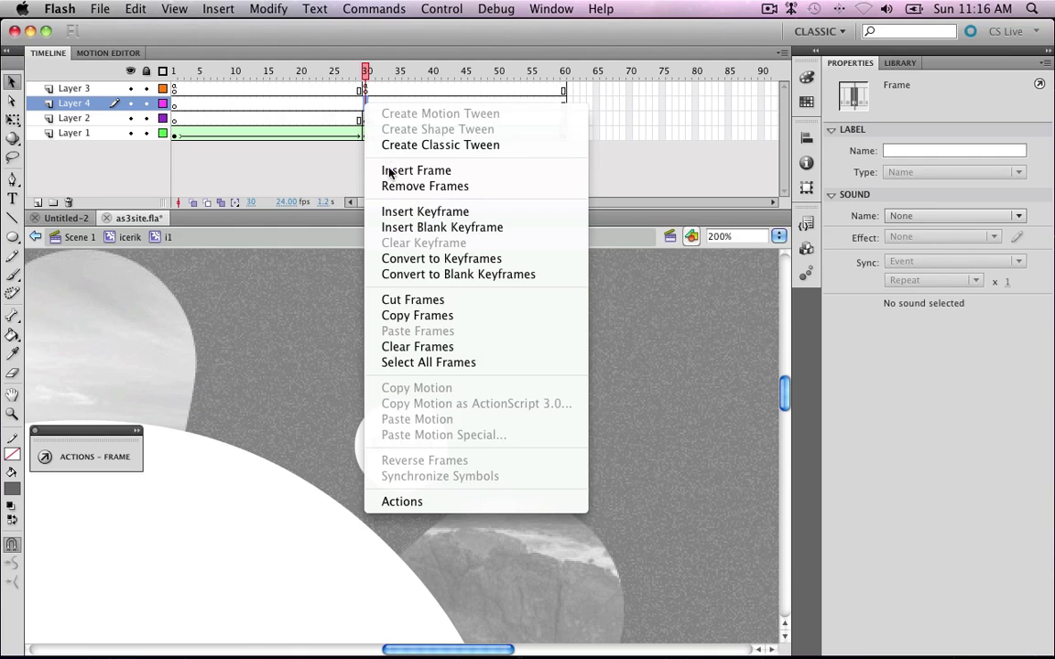
click(359, 192)
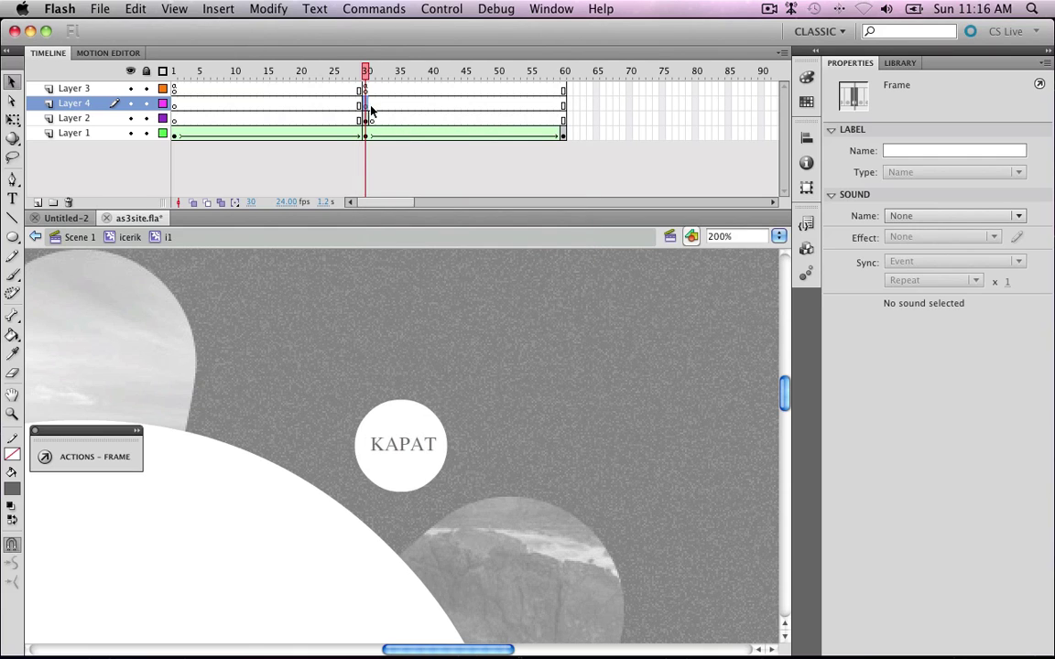
right_click(371, 109)
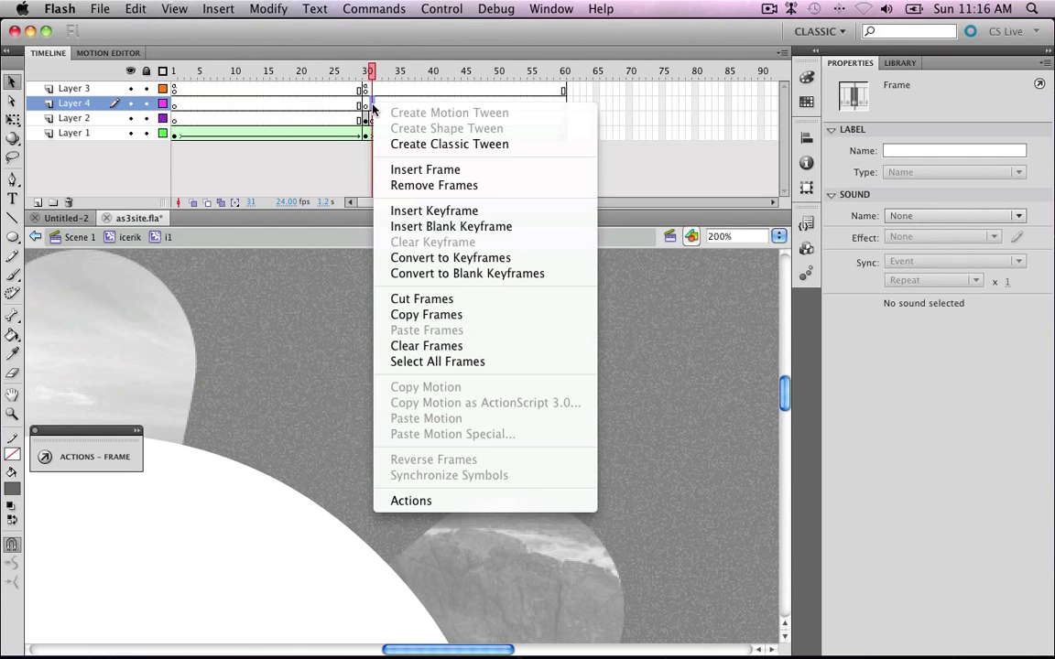
click(403, 212)
Draw a Classic Text box about 278 px wide inside the large white circle on frame 30 of Layer 4
drag(249, 449, 393, 387)
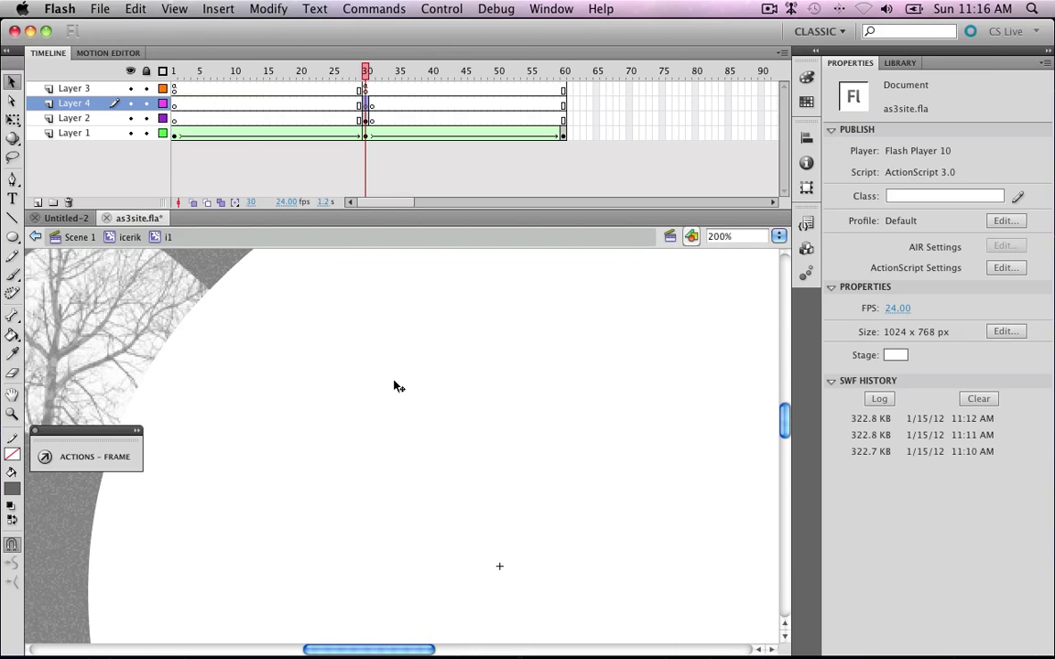
click(778, 236)
click(751, 220)
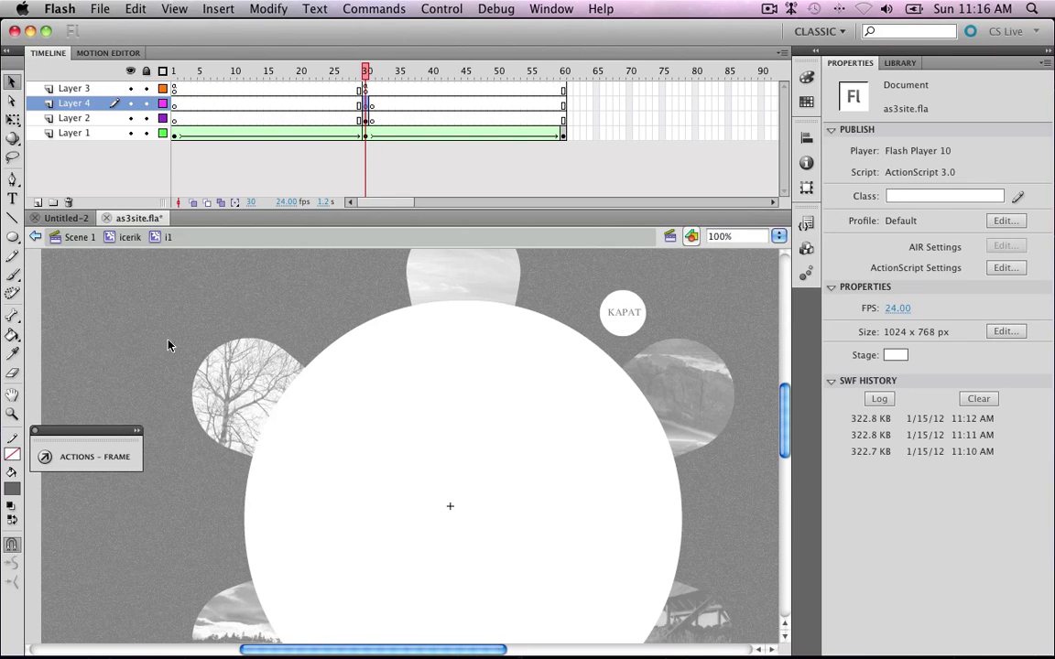
click(13, 198)
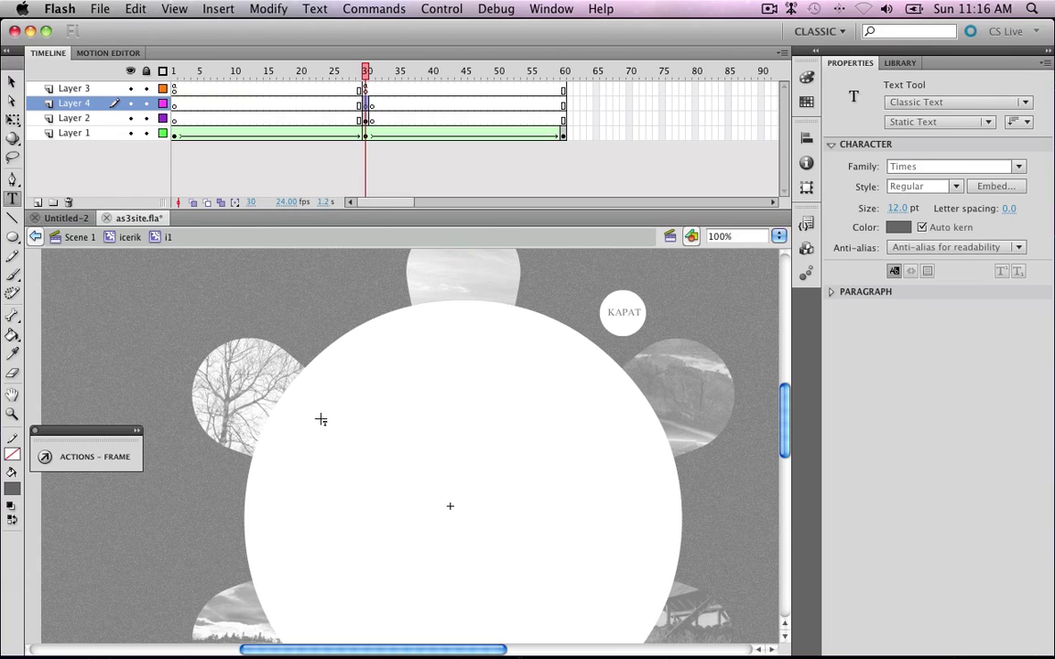
drag(320, 412, 547, 607)
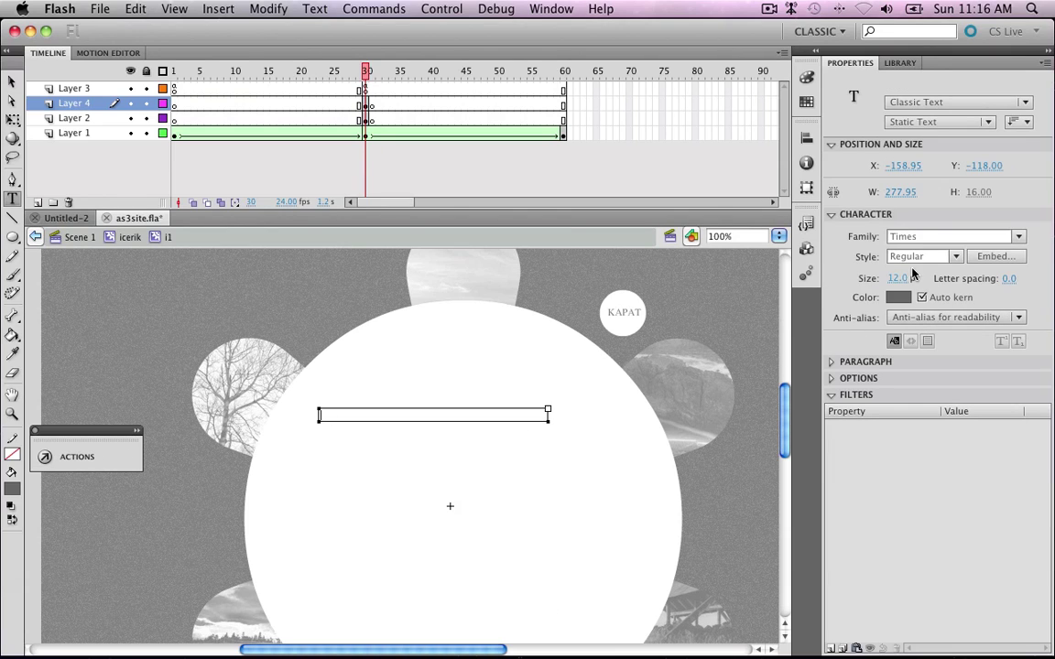
click(1016, 321)
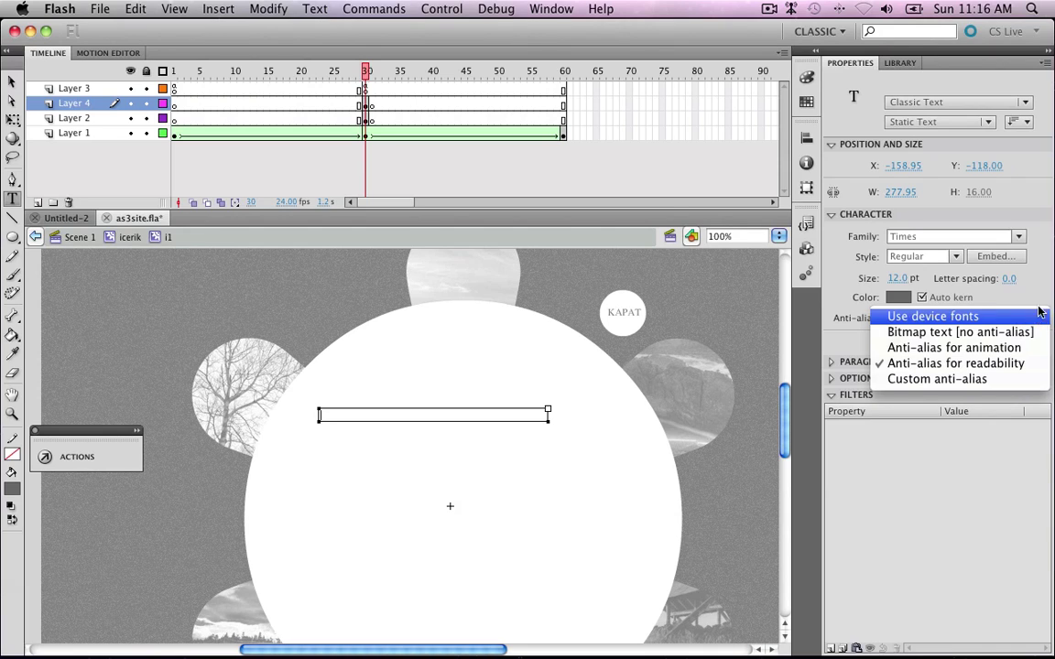
click(1041, 295)
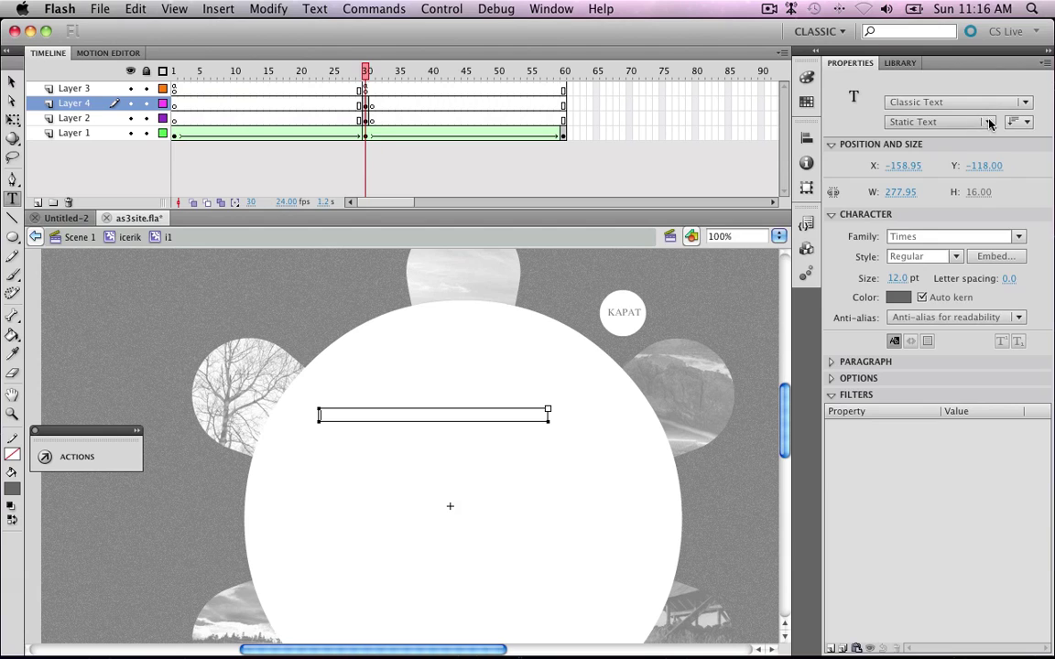
Make the text box Dynamic Text and enlarge it to about 279 by 247 px
click(947, 121)
click(966, 136)
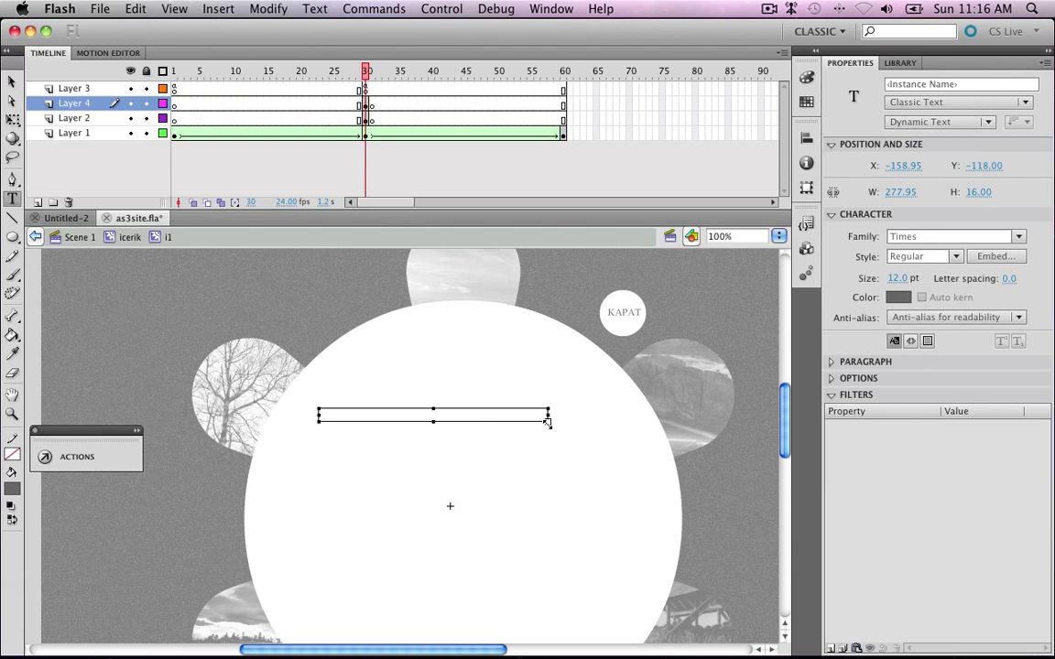
drag(547, 423, 549, 611)
Switch to Safari, search the web for lorem and open the lipsum.com site
mouse_move(443, 655)
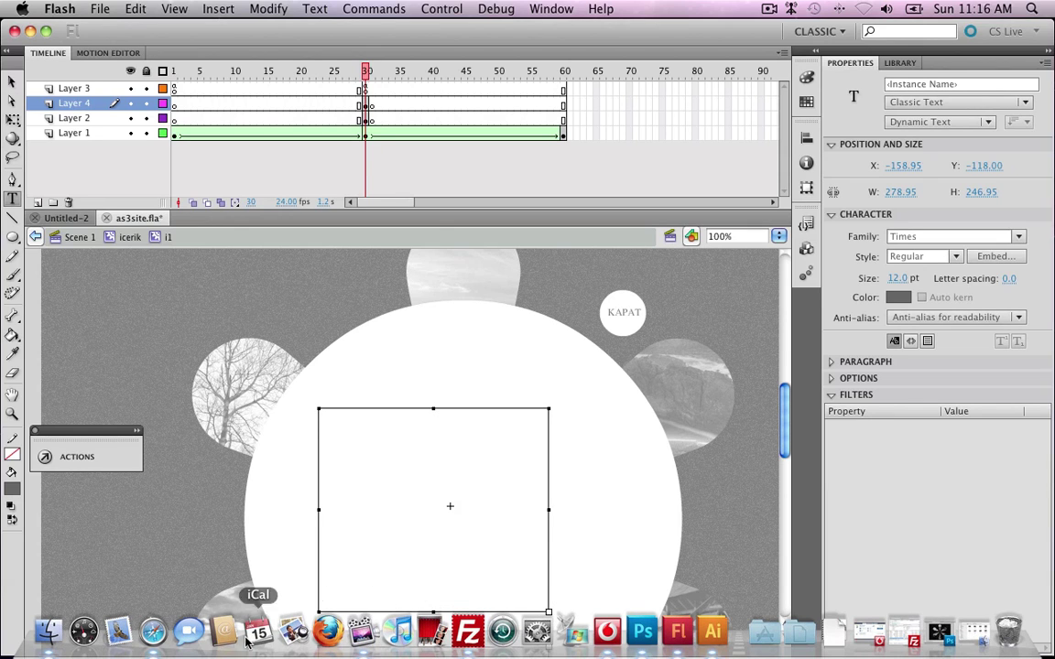
click(152, 632)
click(683, 45)
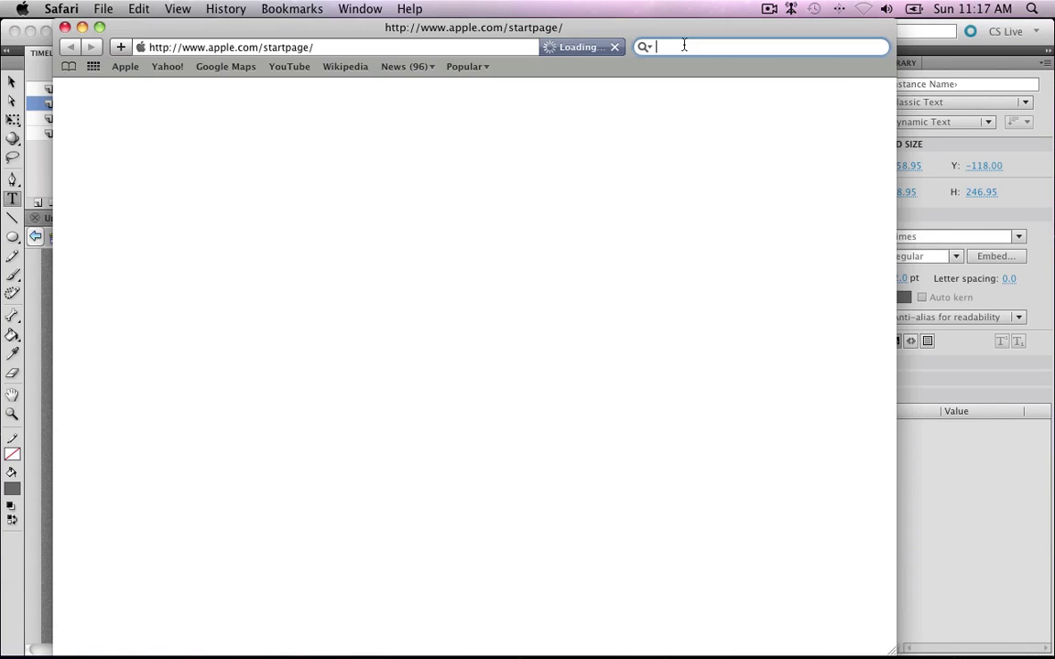
text(lorem)
key(Return)
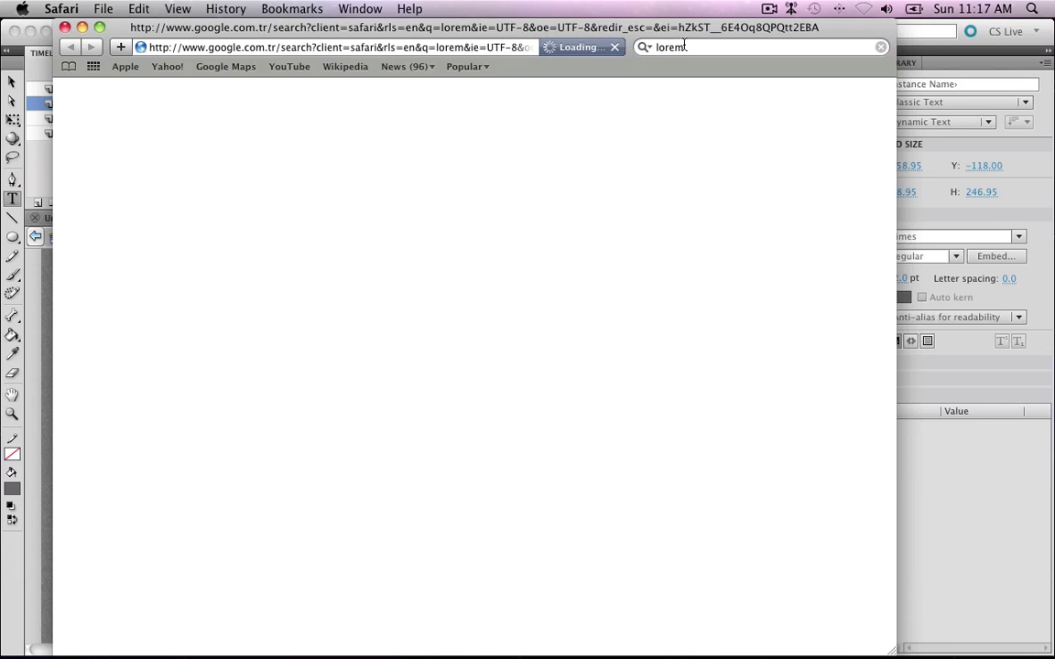
click(261, 192)
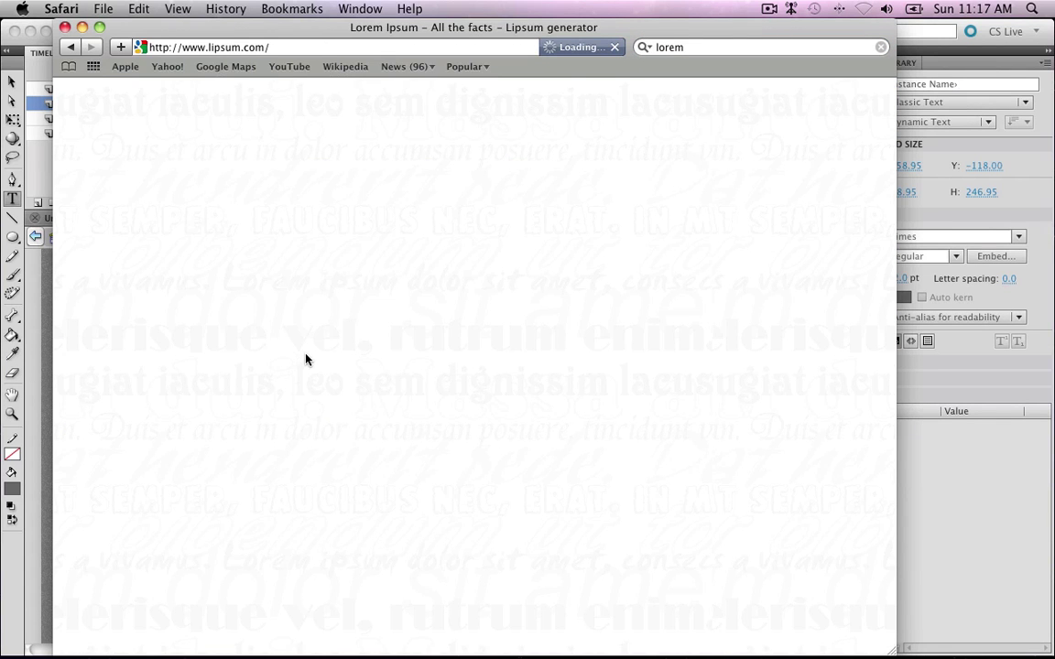
Copy the opening lines of the "Where does it come from?" paragraph, up to "Lorem Ipsum co"
scroll(201, 195, down, 5)
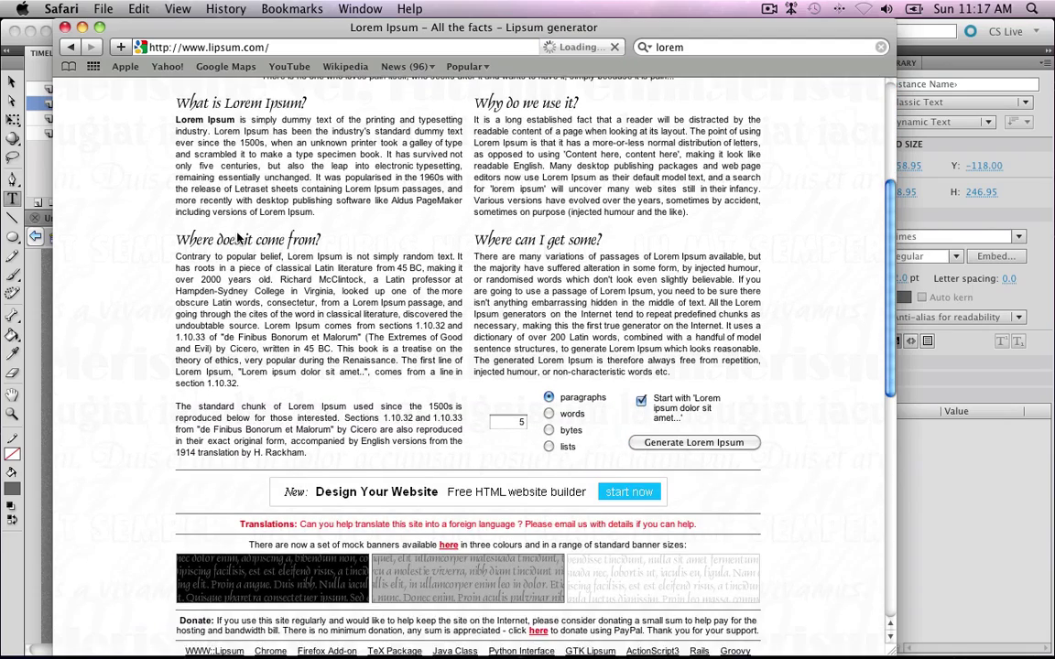
drag(156, 128, 242, 170)
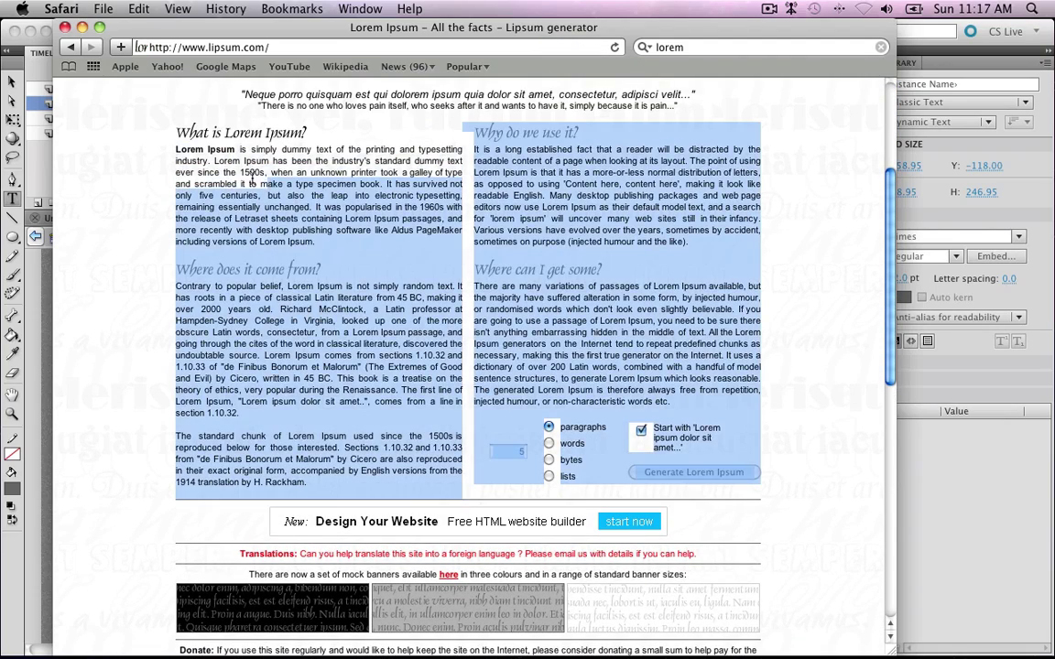
click(244, 269)
drag(174, 284, 335, 357)
key(super+c)
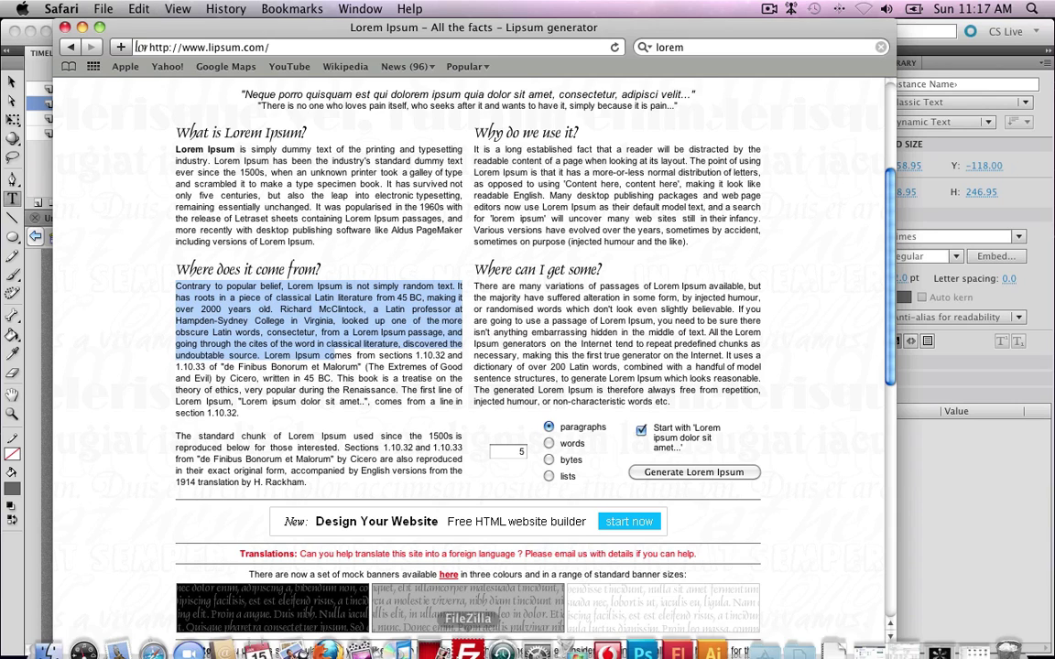
Switch back to Flash, paste the copied passage into the dynamic text box and colour it black #000000
click(677, 632)
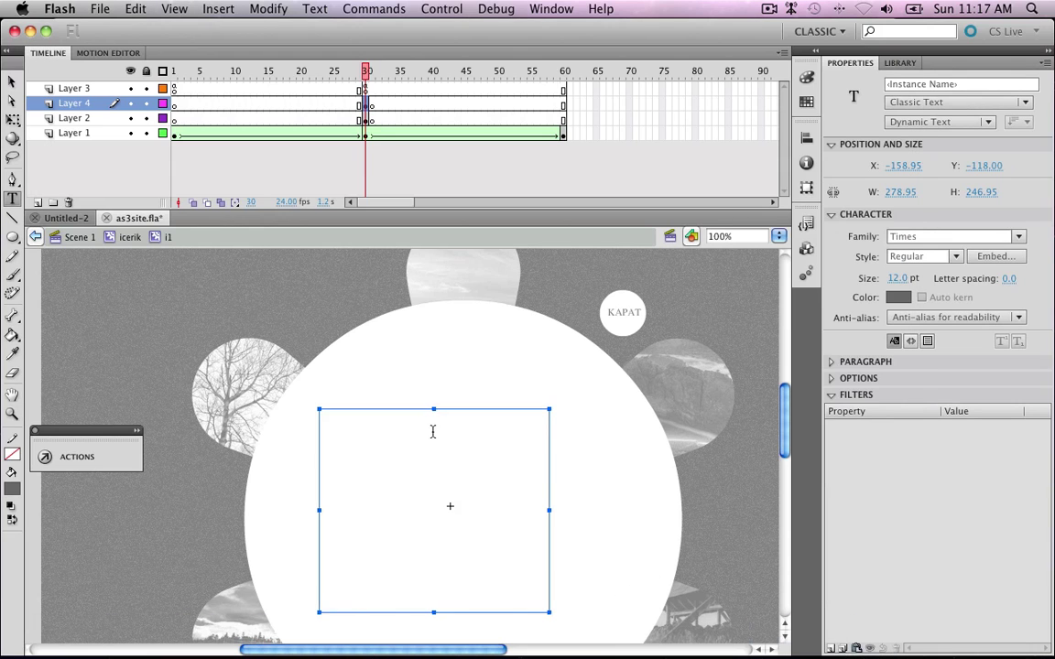
key(super+v)
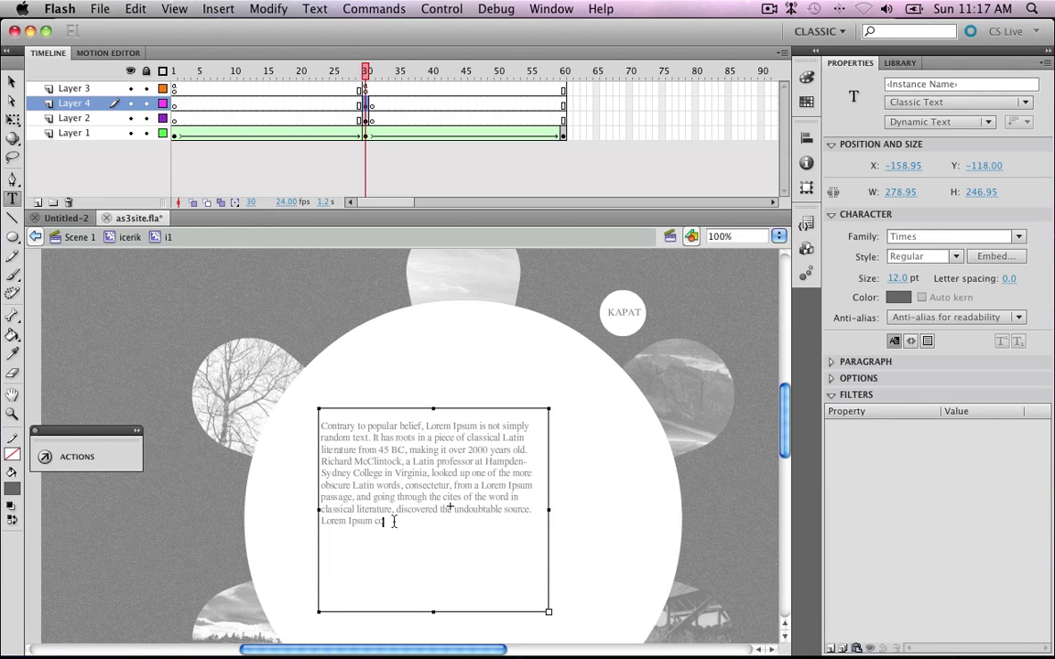
drag(394, 521, 298, 409)
click(896, 298)
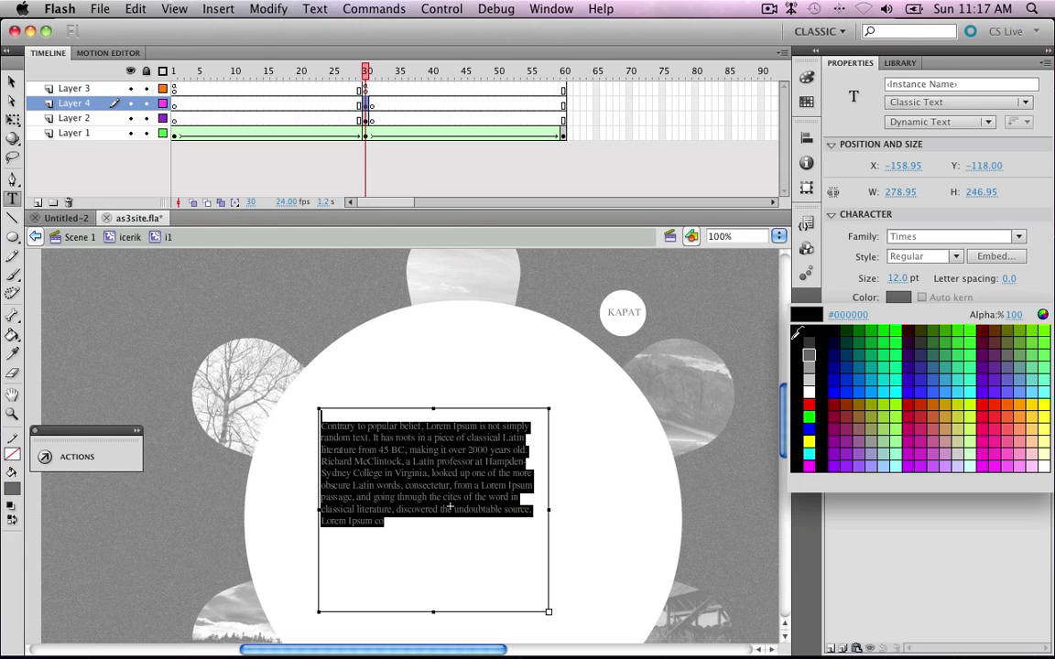
click(718, 284)
Finish editing the text and play the i1 clip's timeline to preview the expanding circle with its content
click(12, 81)
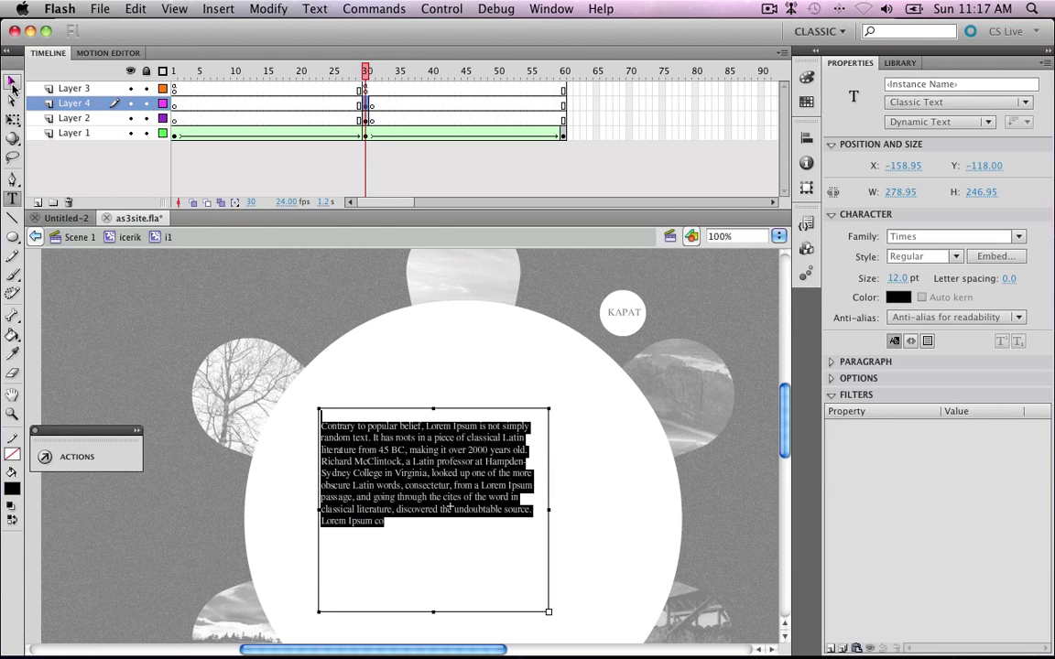
click(254, 293)
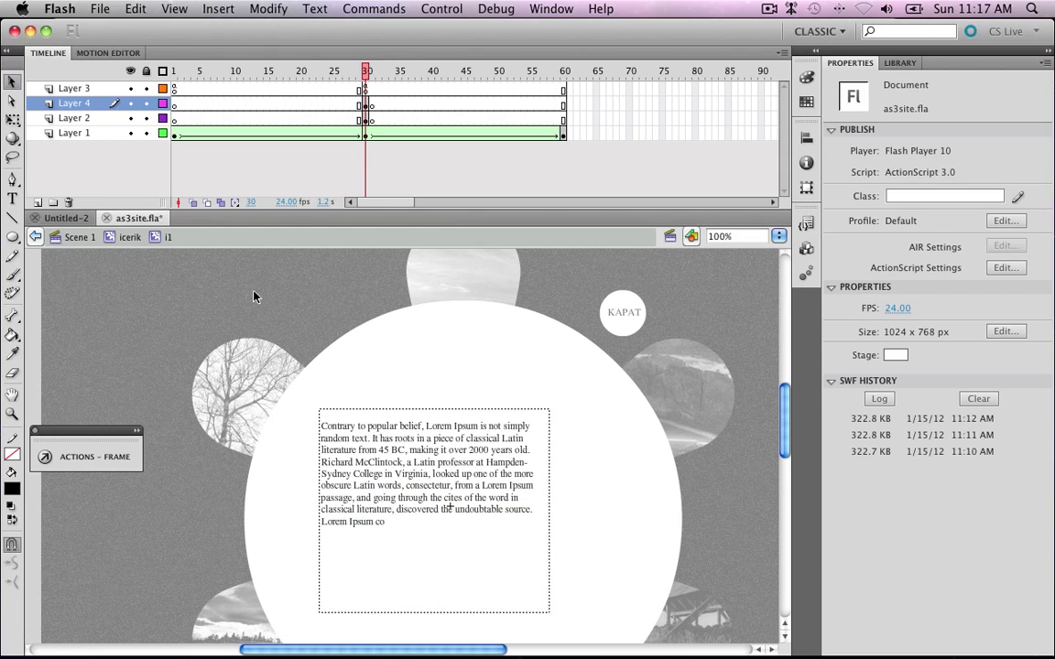
key(Return)
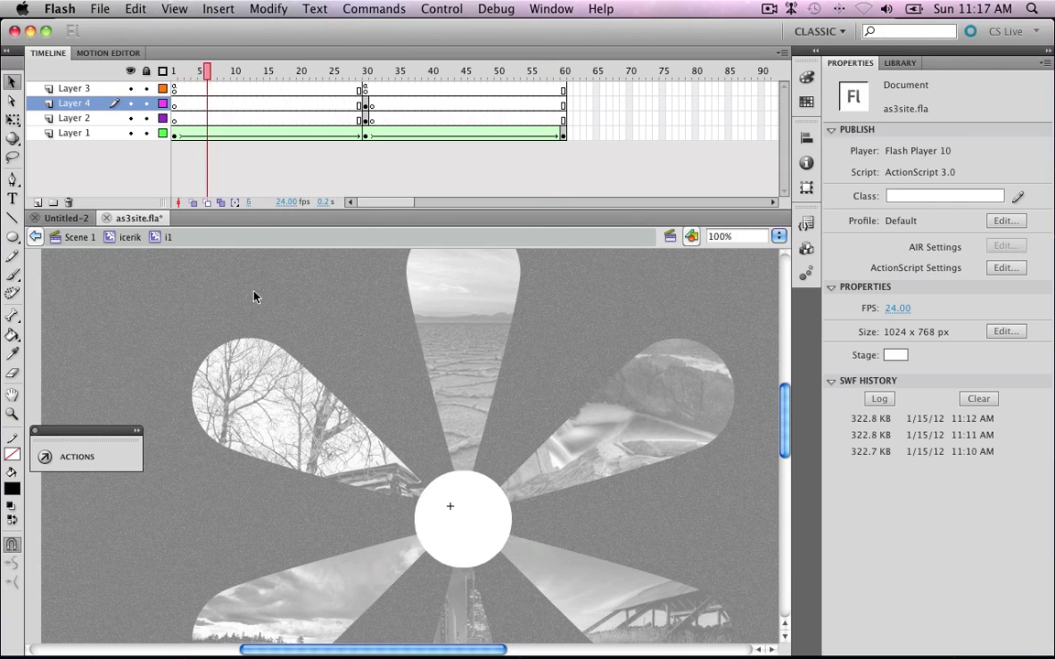
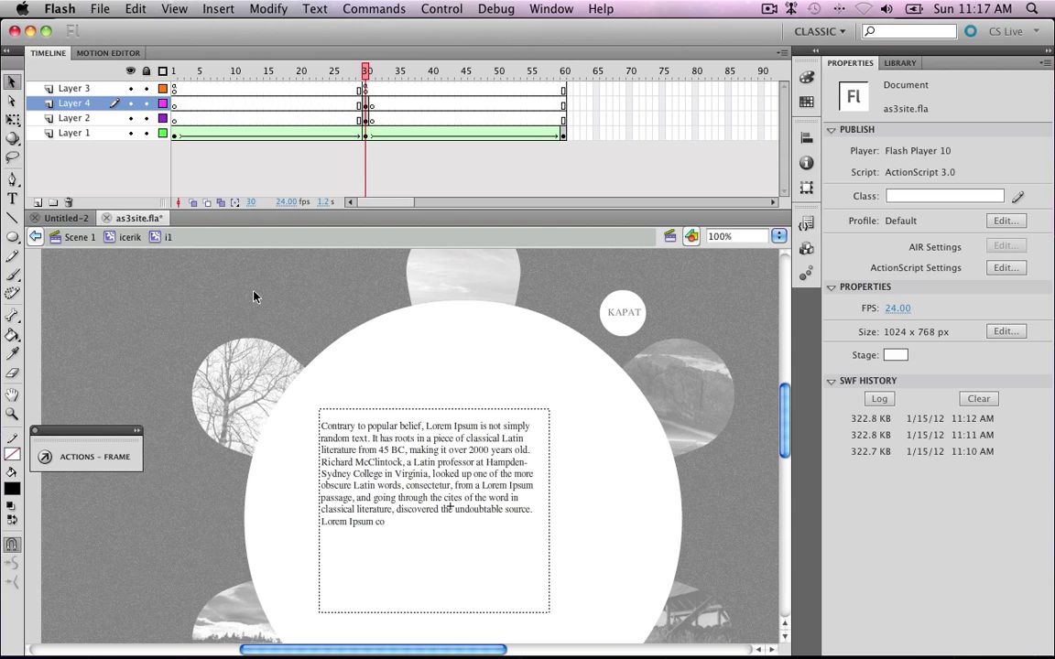
Play the i1 timeline to its end and give the KAPAT button at frame 30 the instance name kapat_btn
key(Return)
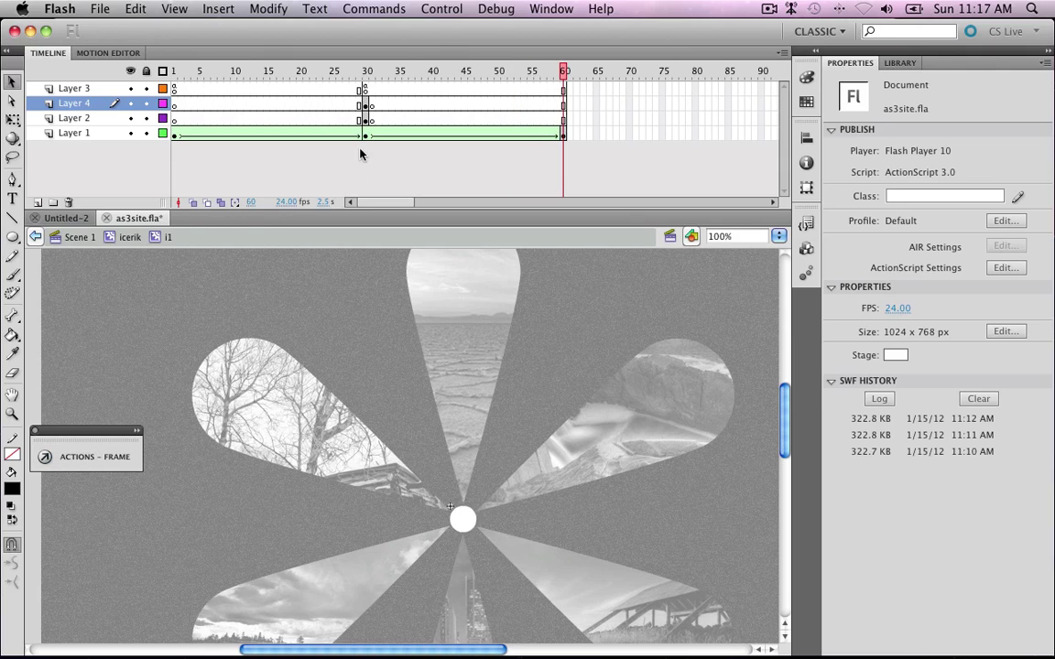
click(366, 106)
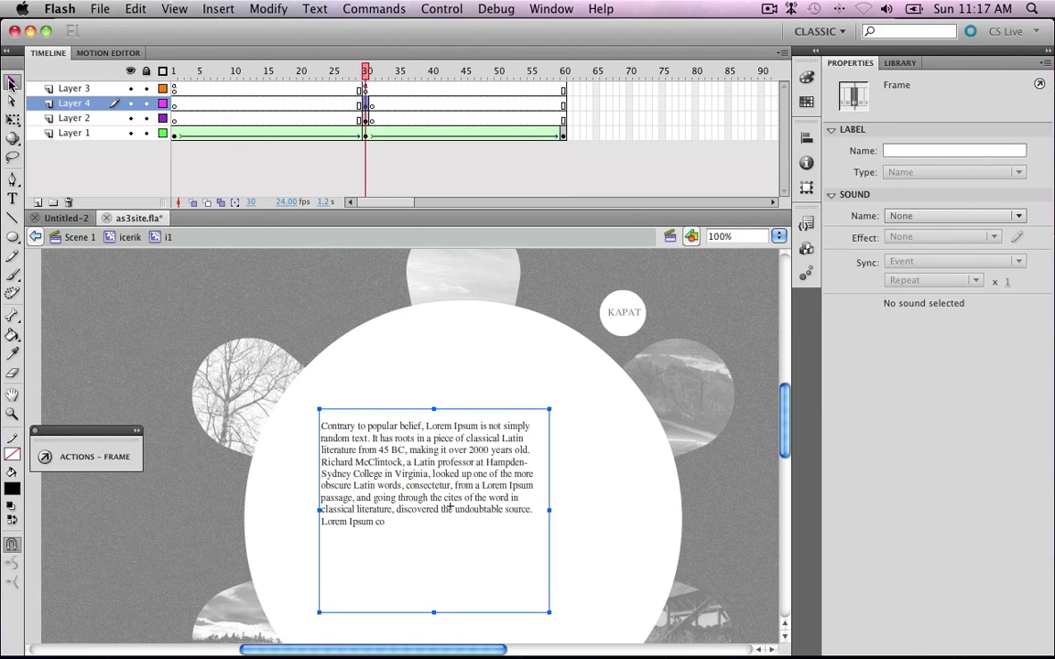
click(621, 312)
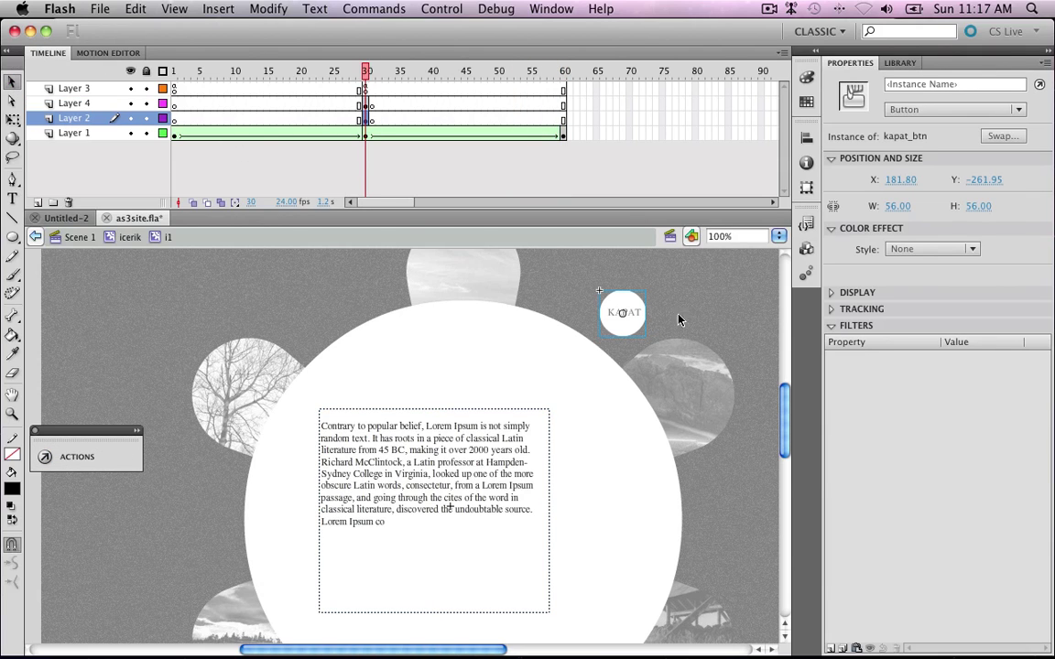
click(920, 85)
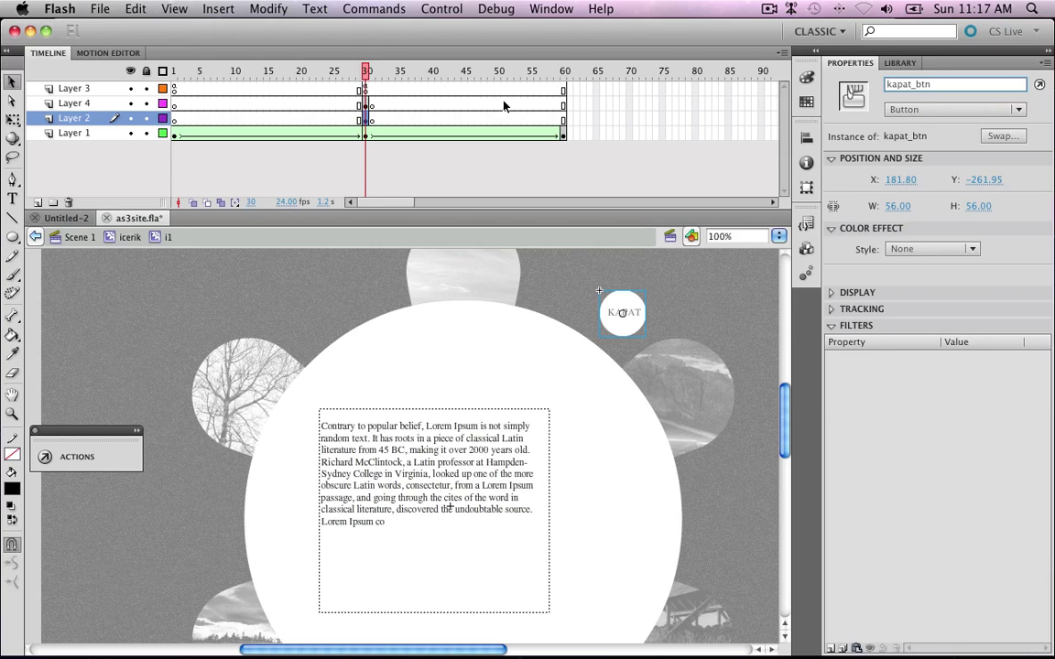
In the script on Layer 3's frame 30, add kapat_btn.addEventListener(MouseEvent.CLICK,kapat) below stop(); and enlarge the script editor
click(366, 106)
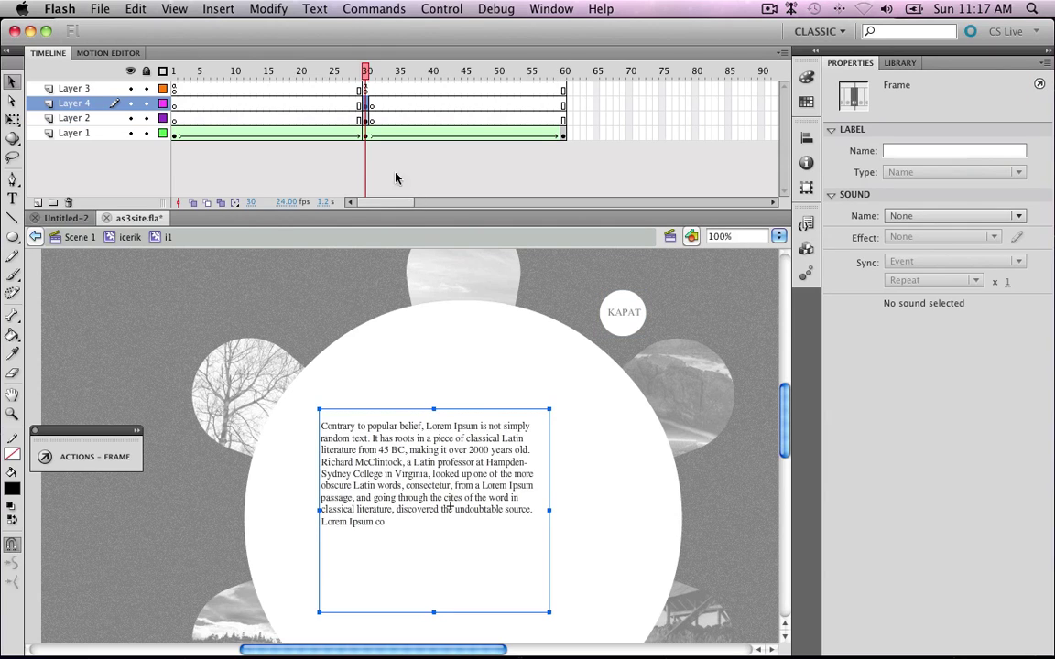
click(367, 91)
click(92, 456)
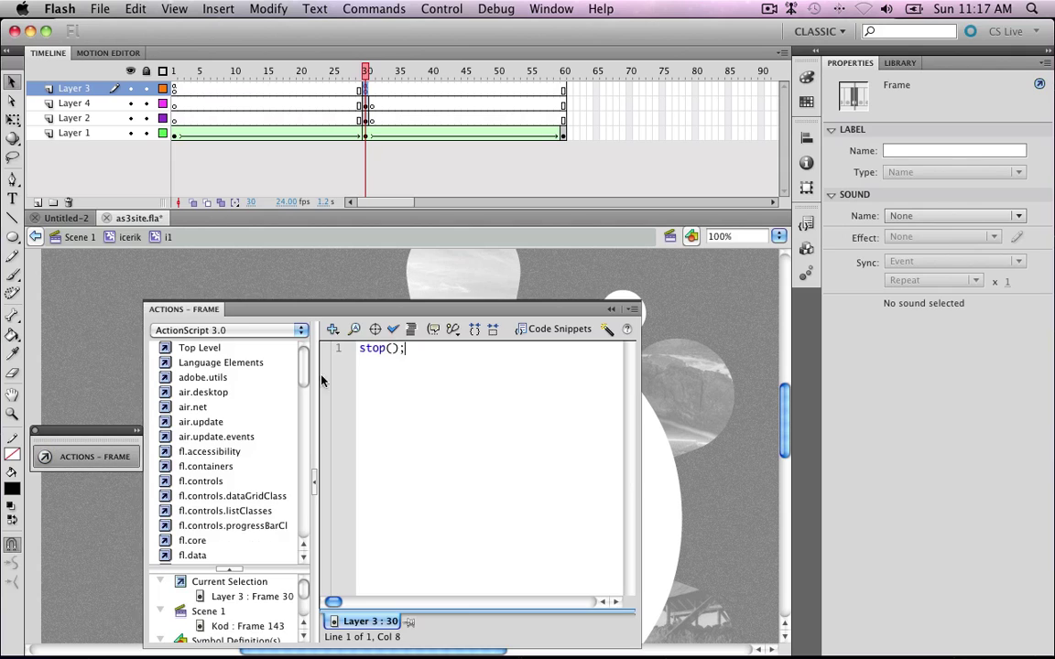
key(Return)
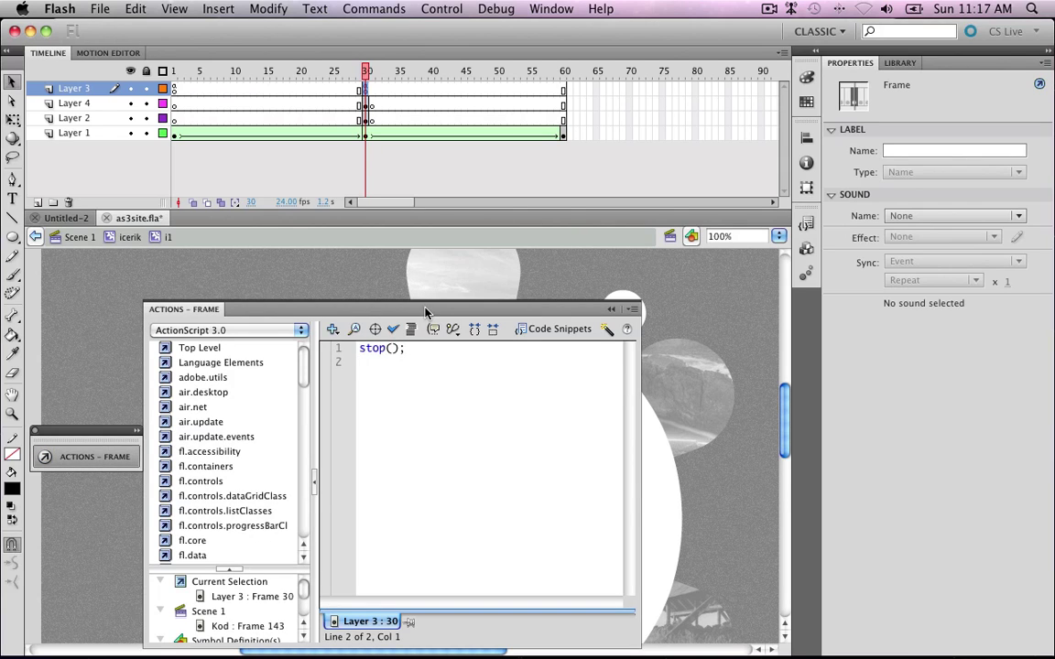
drag(425, 312, 290, 189)
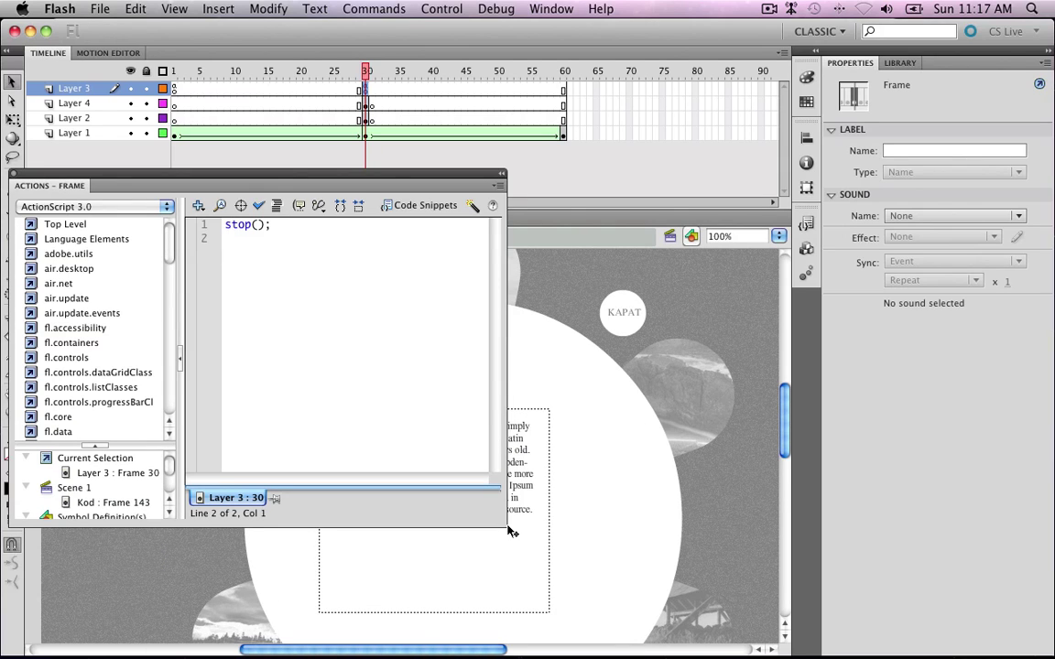
key(Return)
text(kapat_btn)
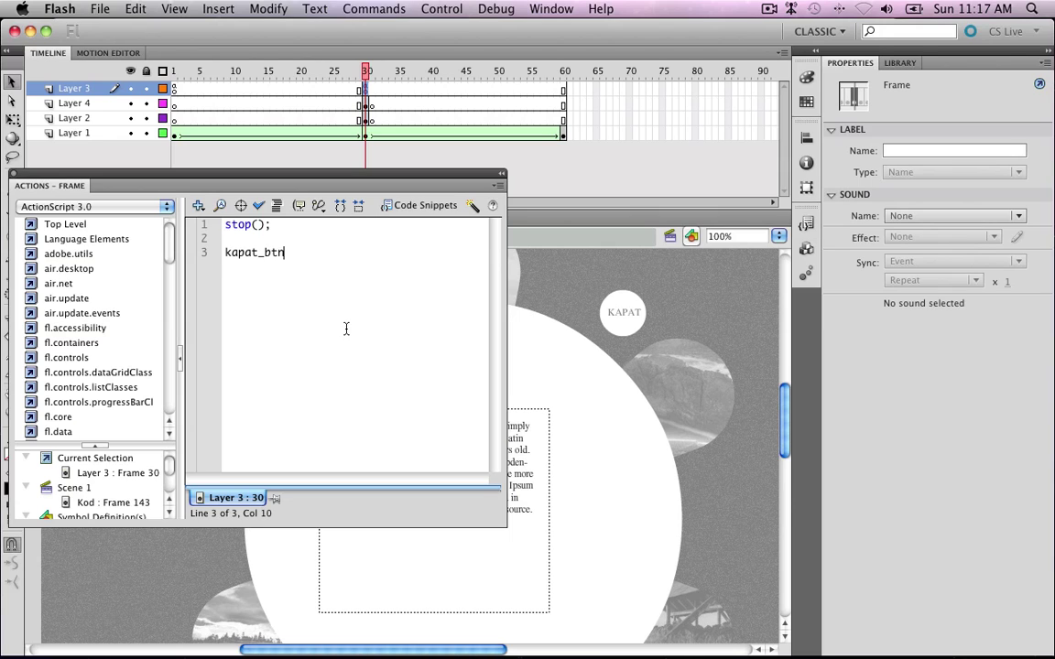
text(.addEventLisyte)
key(BackSpace)
key(BackSpace)
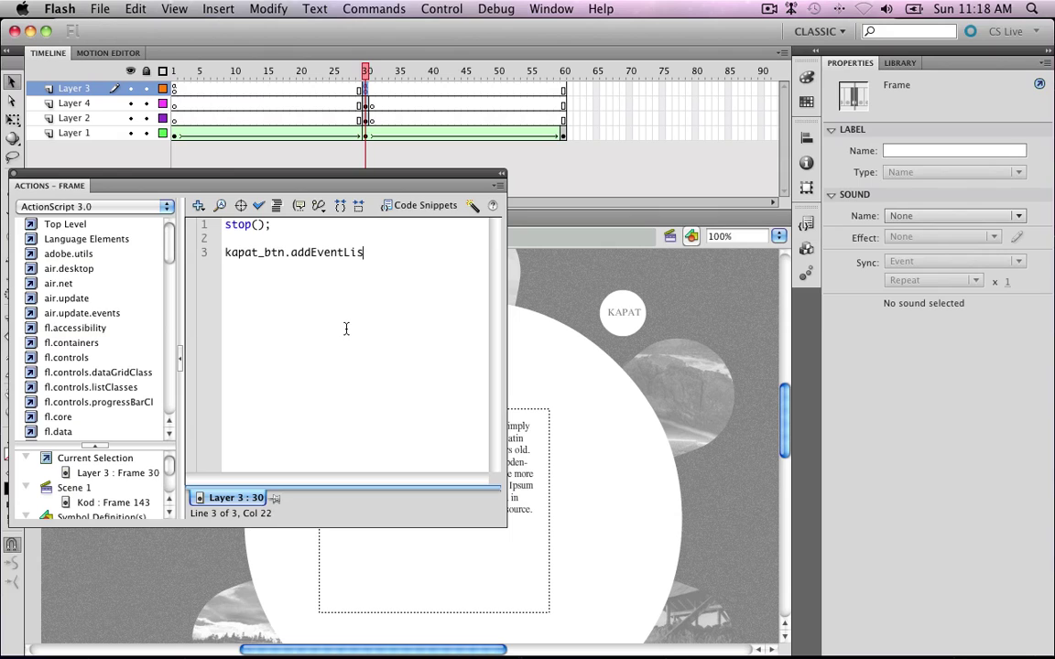
text(ener(MouseEvent.CLI)
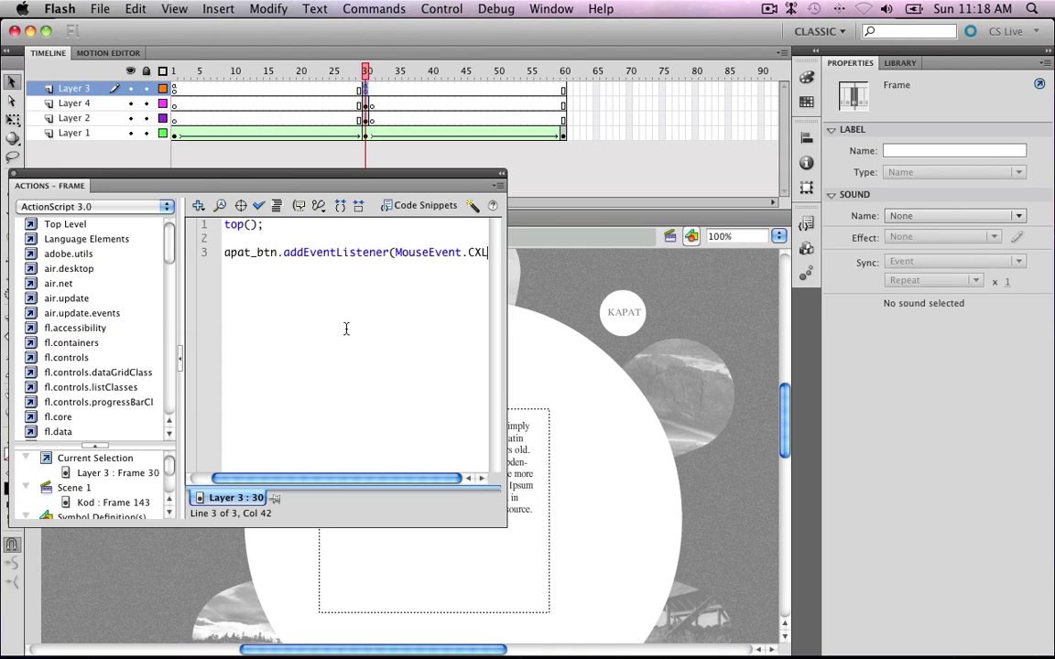
text(IK)
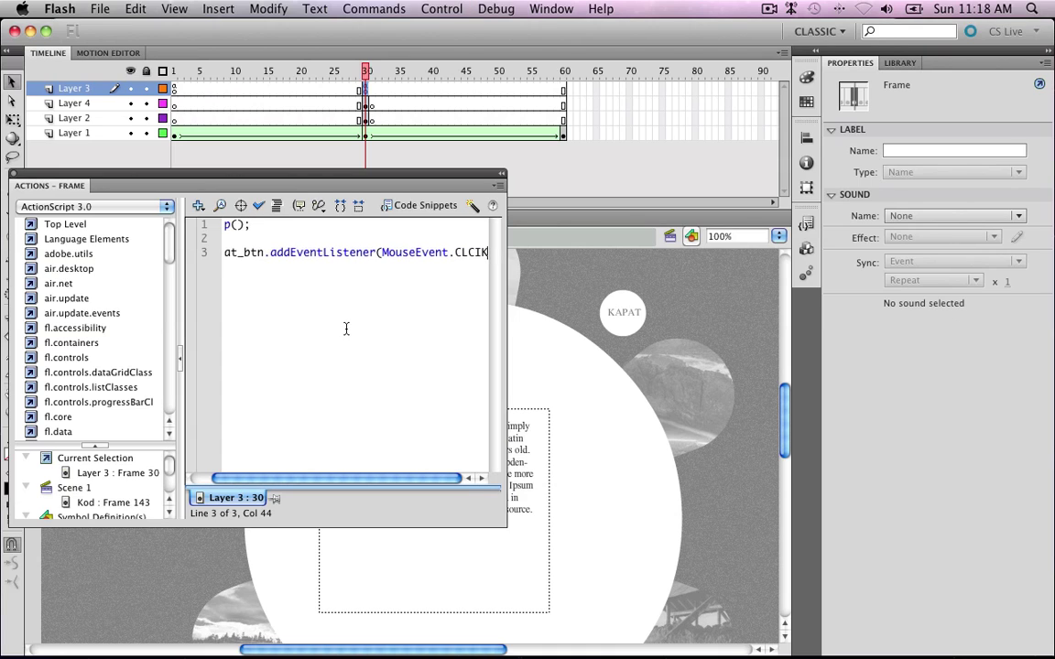
key(BackSpace)
key(BackSpace)
key(BackSpace)
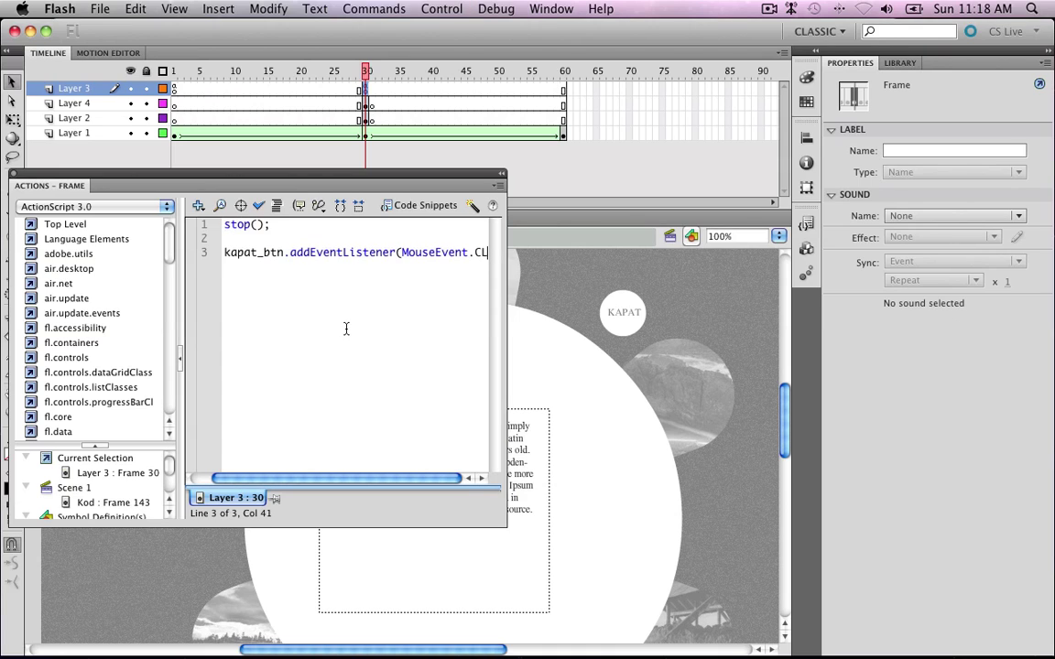
text(ICK)
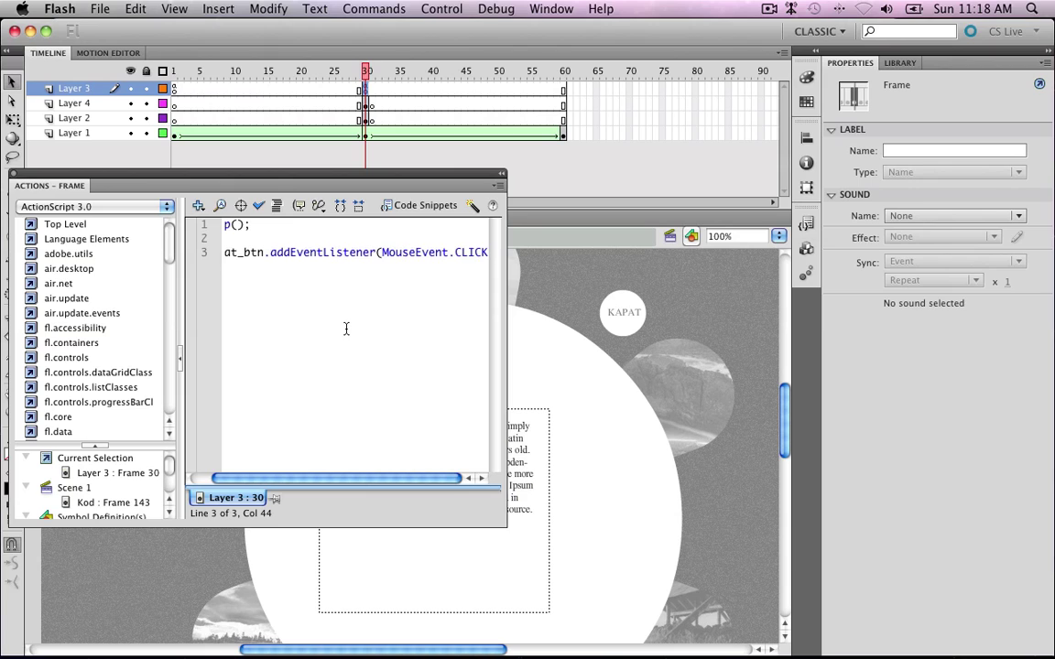
text(,kapat))
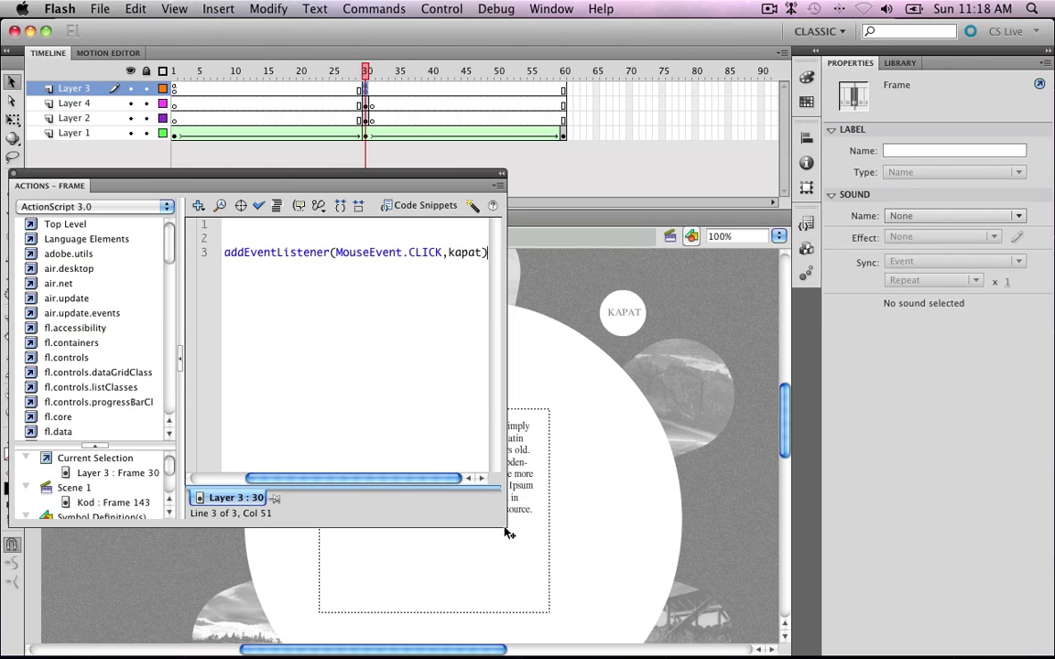
drag(502, 524, 927, 588)
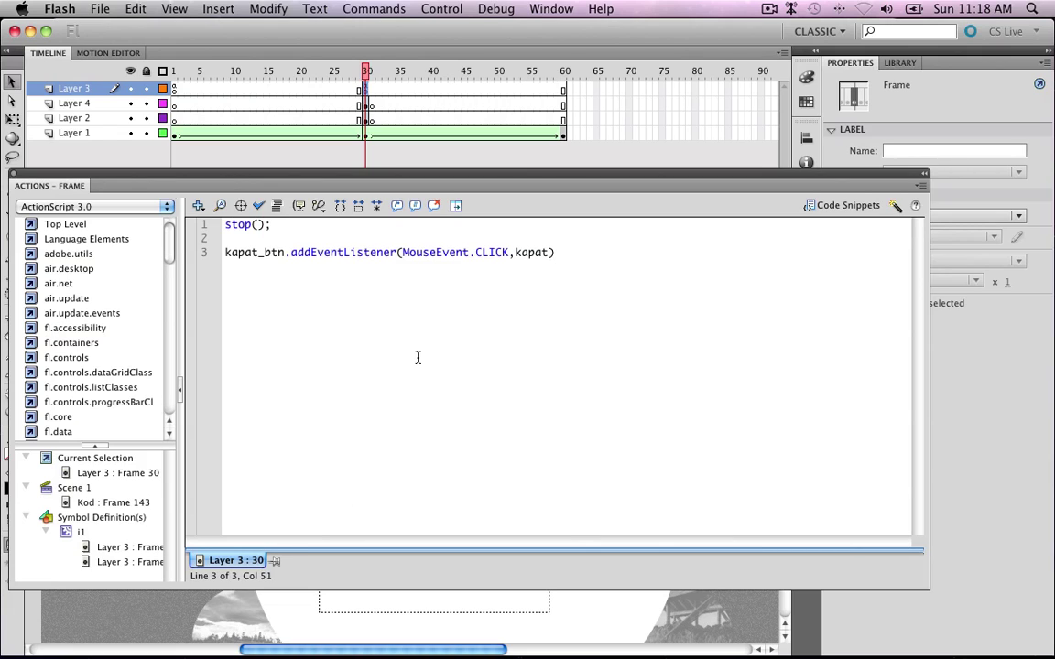
End the listener line with a semicolon and declare function kapat(Evt:MouseEvent):void below it
key(Return)
key(Return)
text(functi)
text(on Ko)
key(BackSpace)
text(kapat()
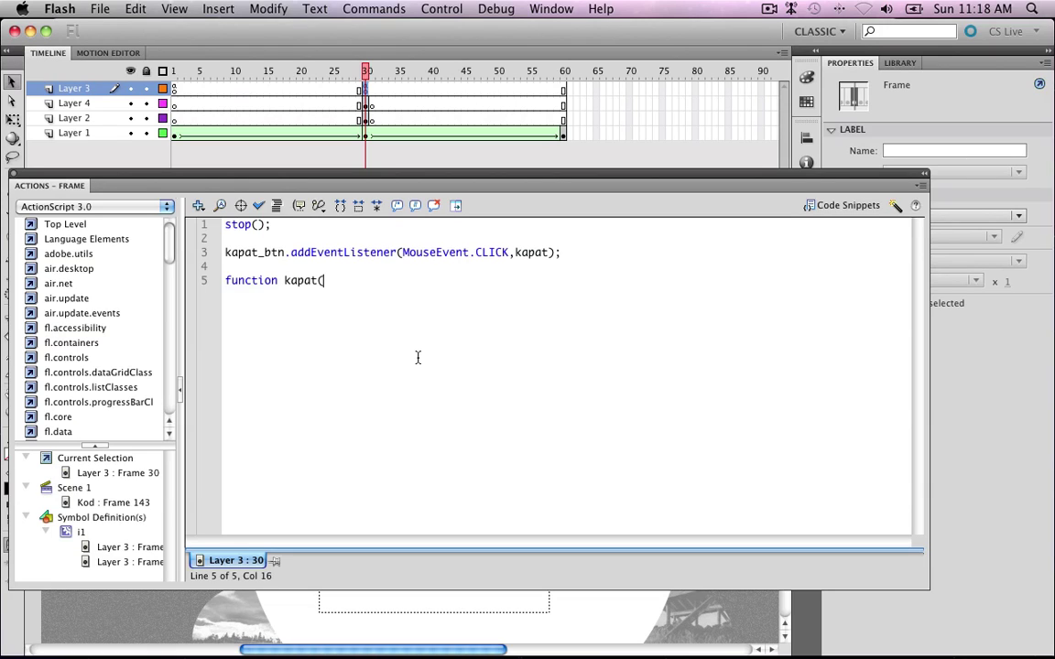
text(Evt:Mous)
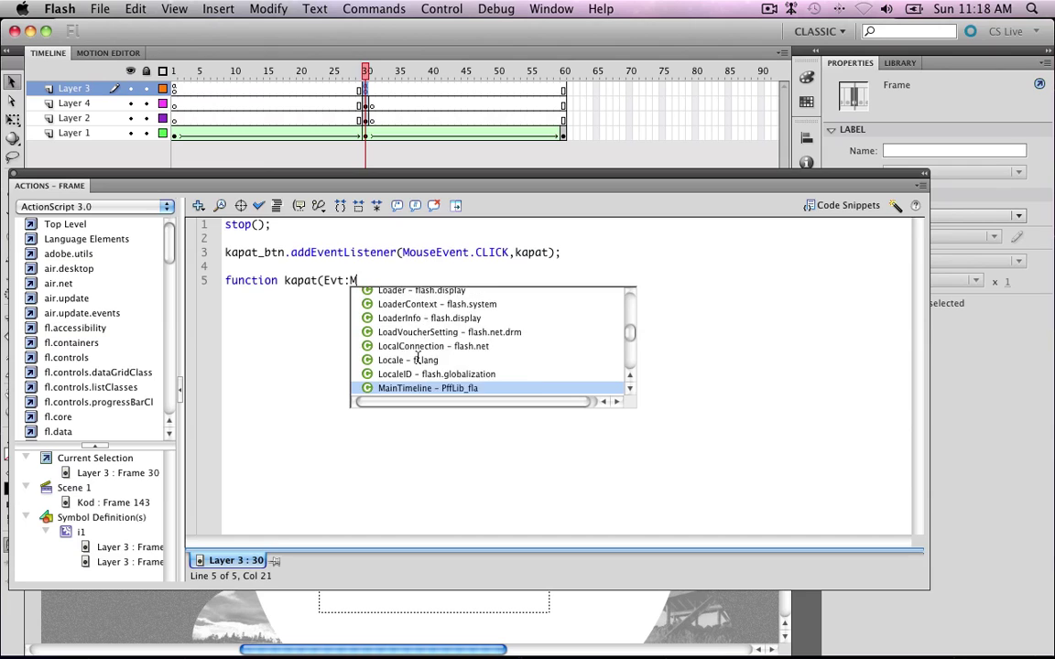
key(Down)
key(Down)
key(Down)
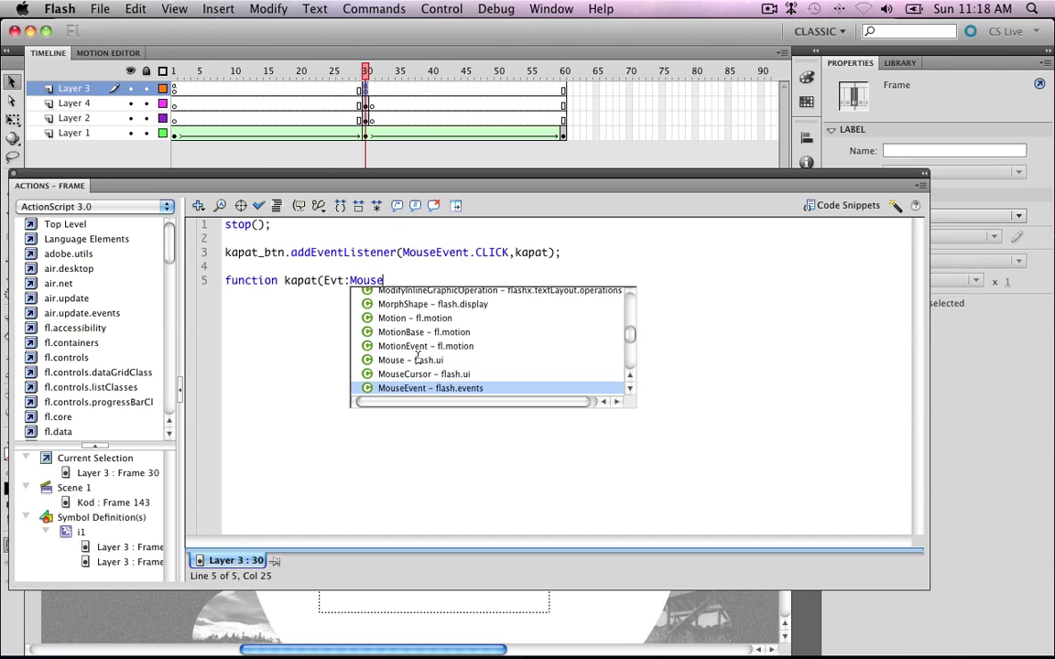
key(Up)
key(Return)
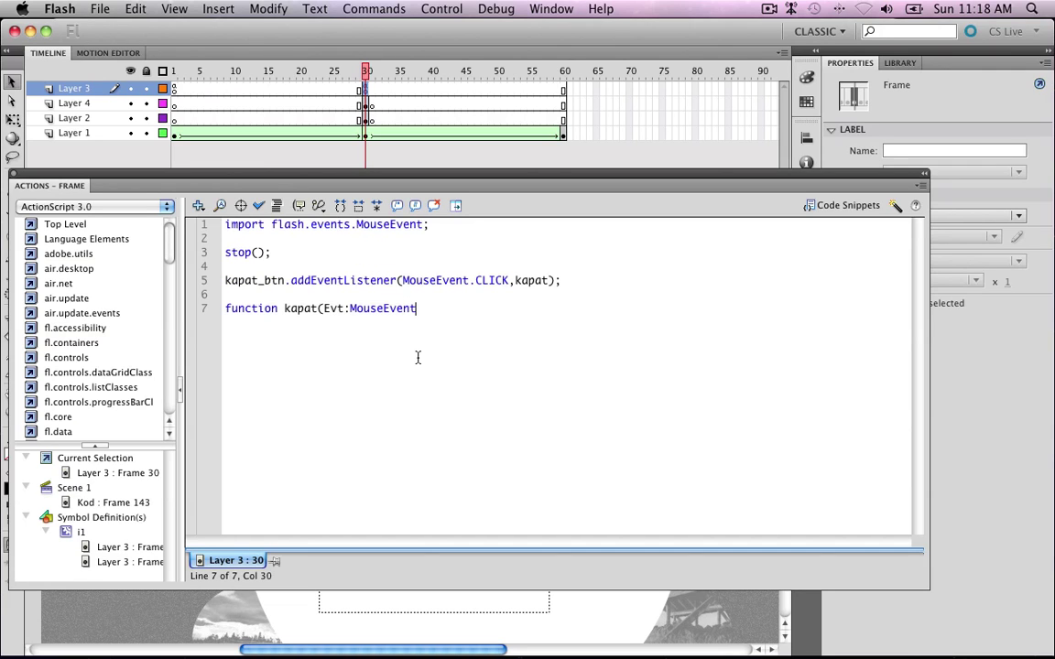
text():void)
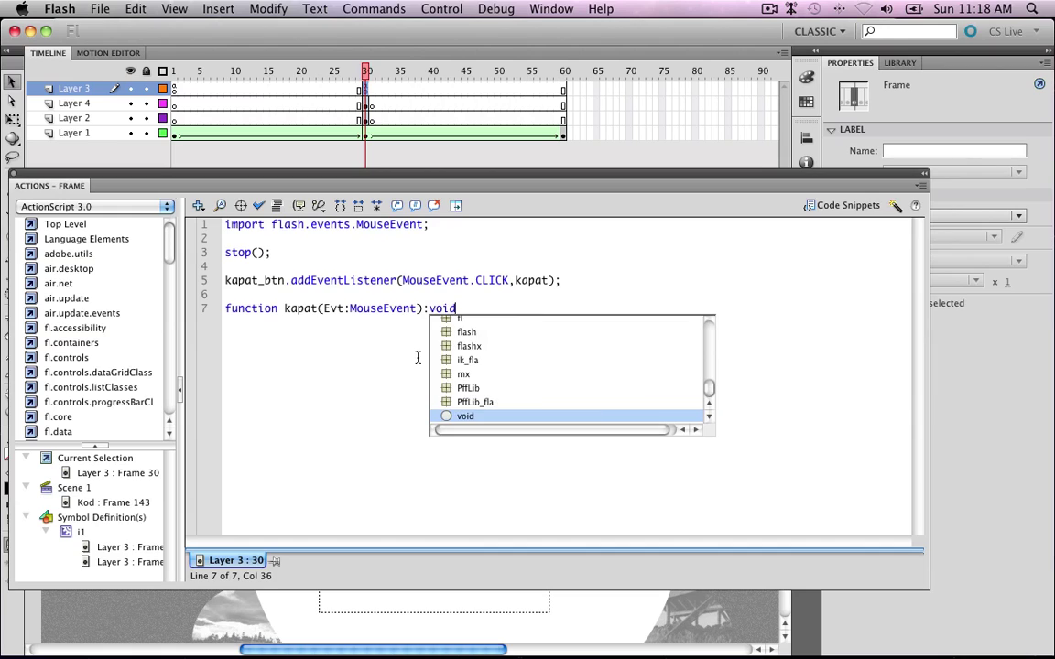
key(Return)
key(Return)
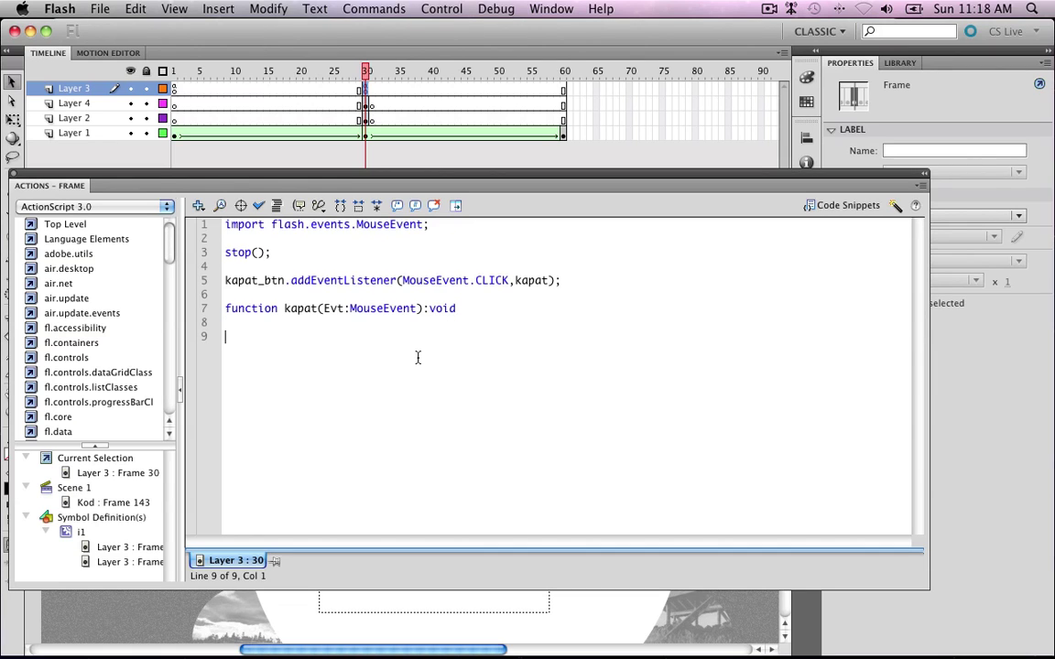
Give the kapat function a braced body containing gotoAndPlay(31); and return to Scene 1
text({)
key(Return)
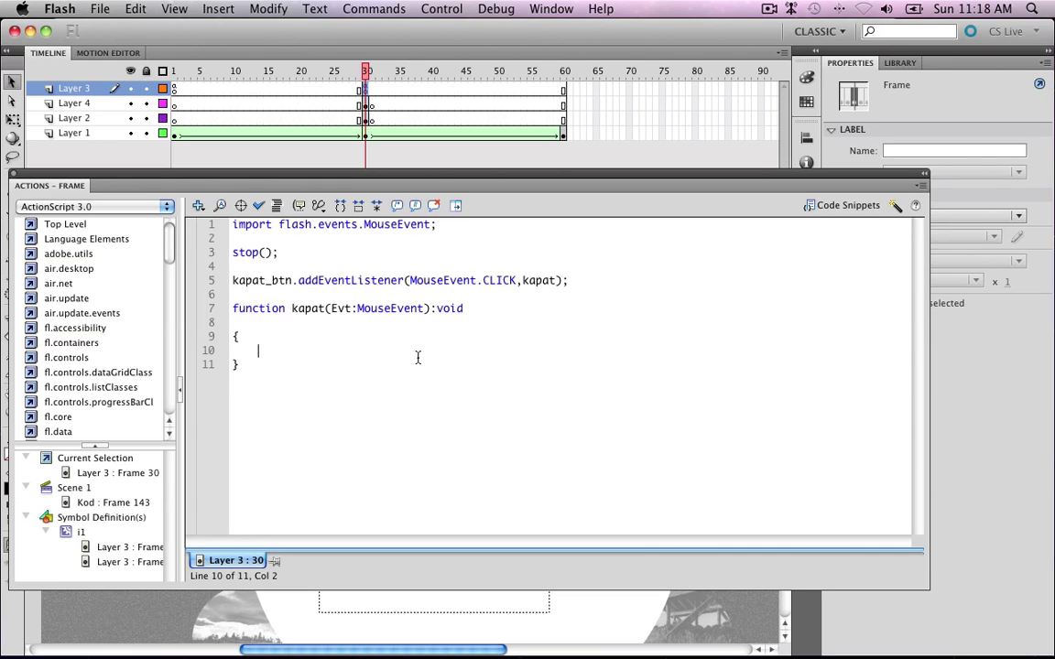
text(gotoAnf)
text(Play()
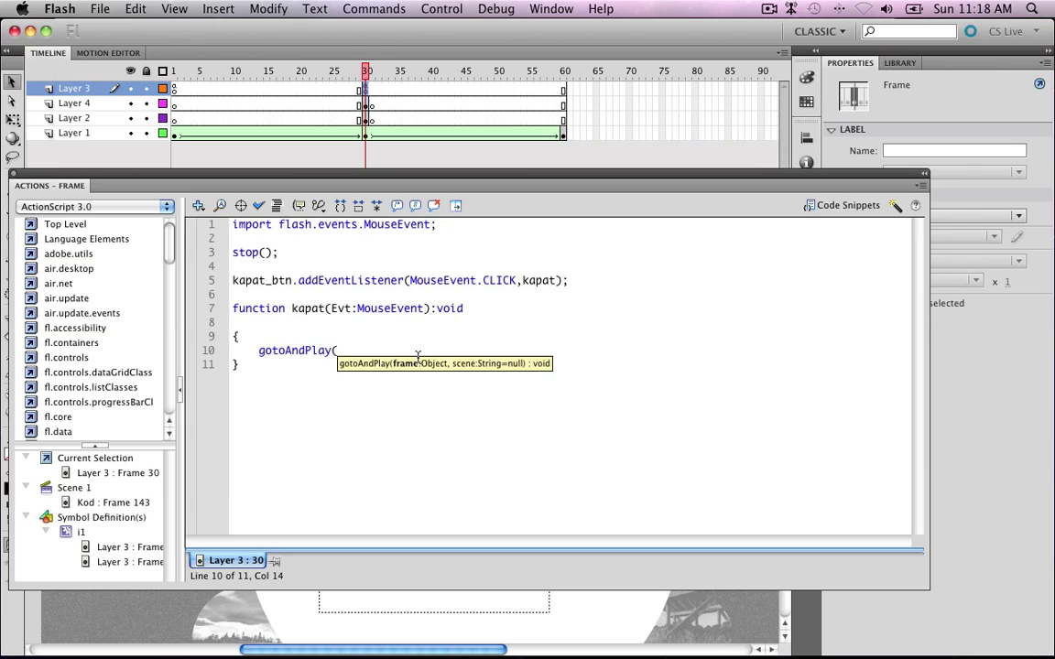
text(31);)
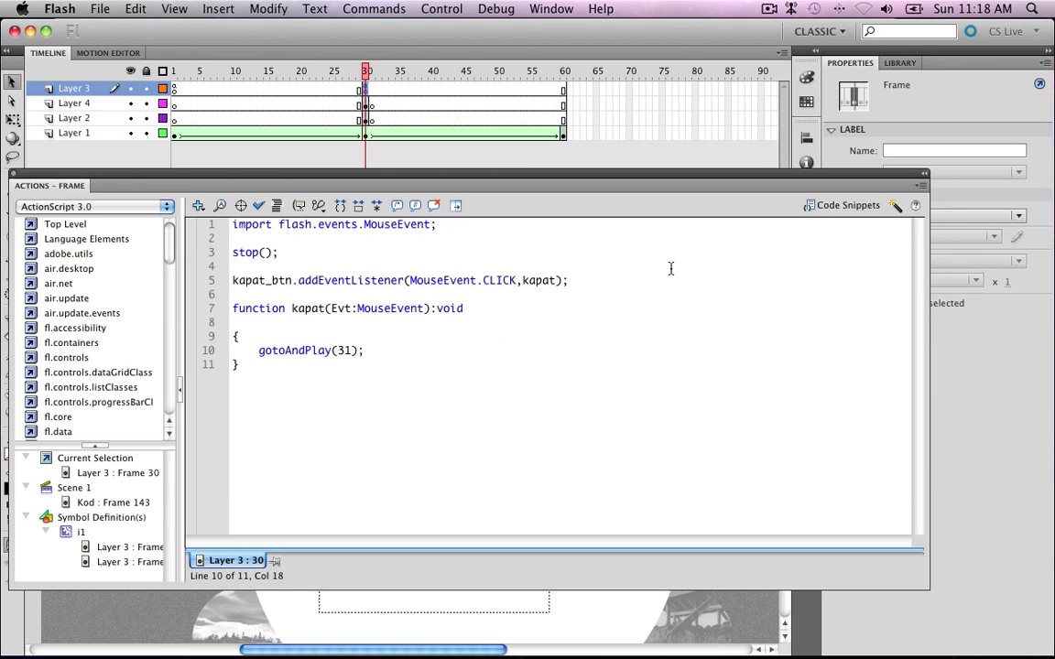
click(923, 175)
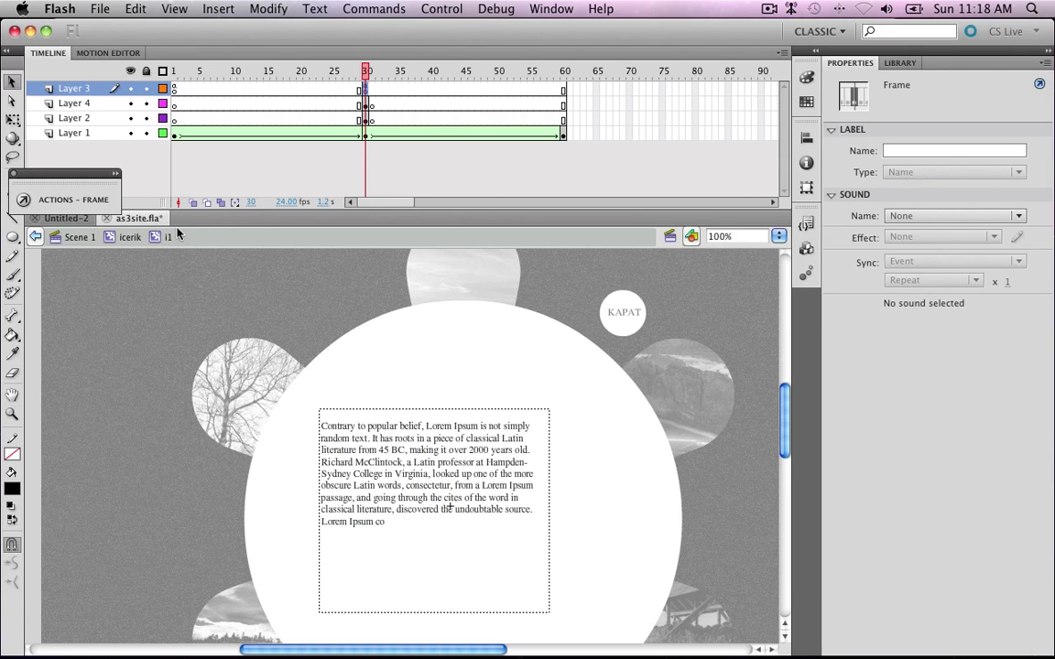
click(88, 246)
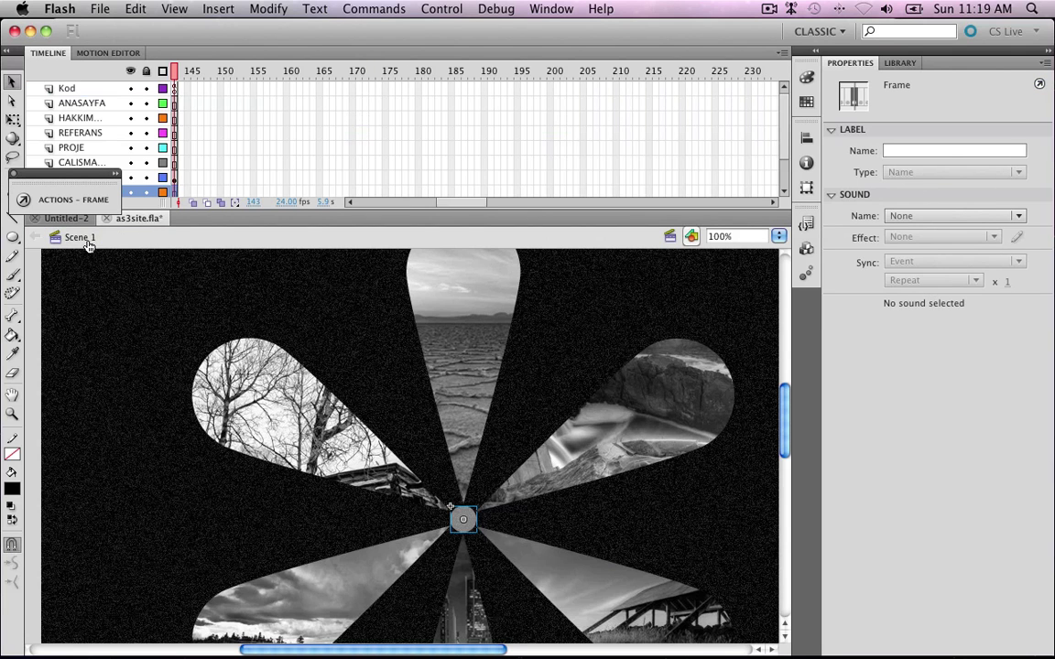